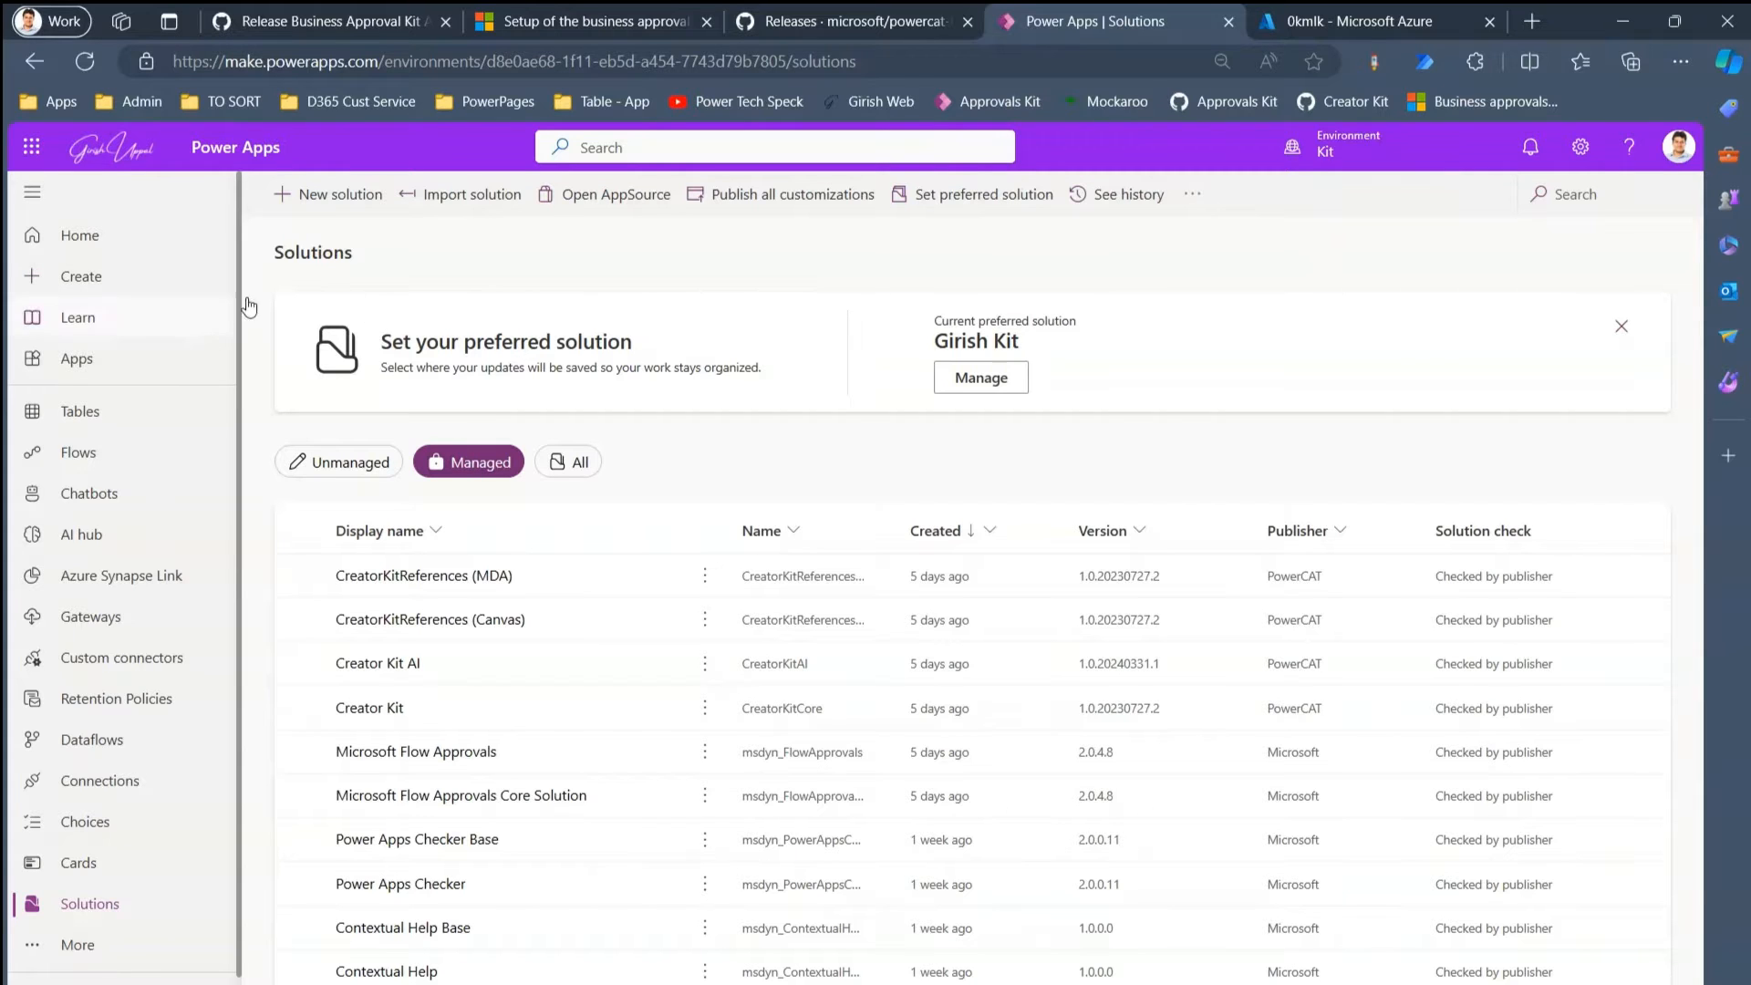
- Import the managed solution package Office365Integration_1.0.20240403.1_managed.zip into Power Apps
{"action": "mouse_move", "coordinate": [1373, 160]}
{"action": "left_click", "coordinate": [516, 205]}
{"action": "left_click", "coordinate": [1072, 319]}
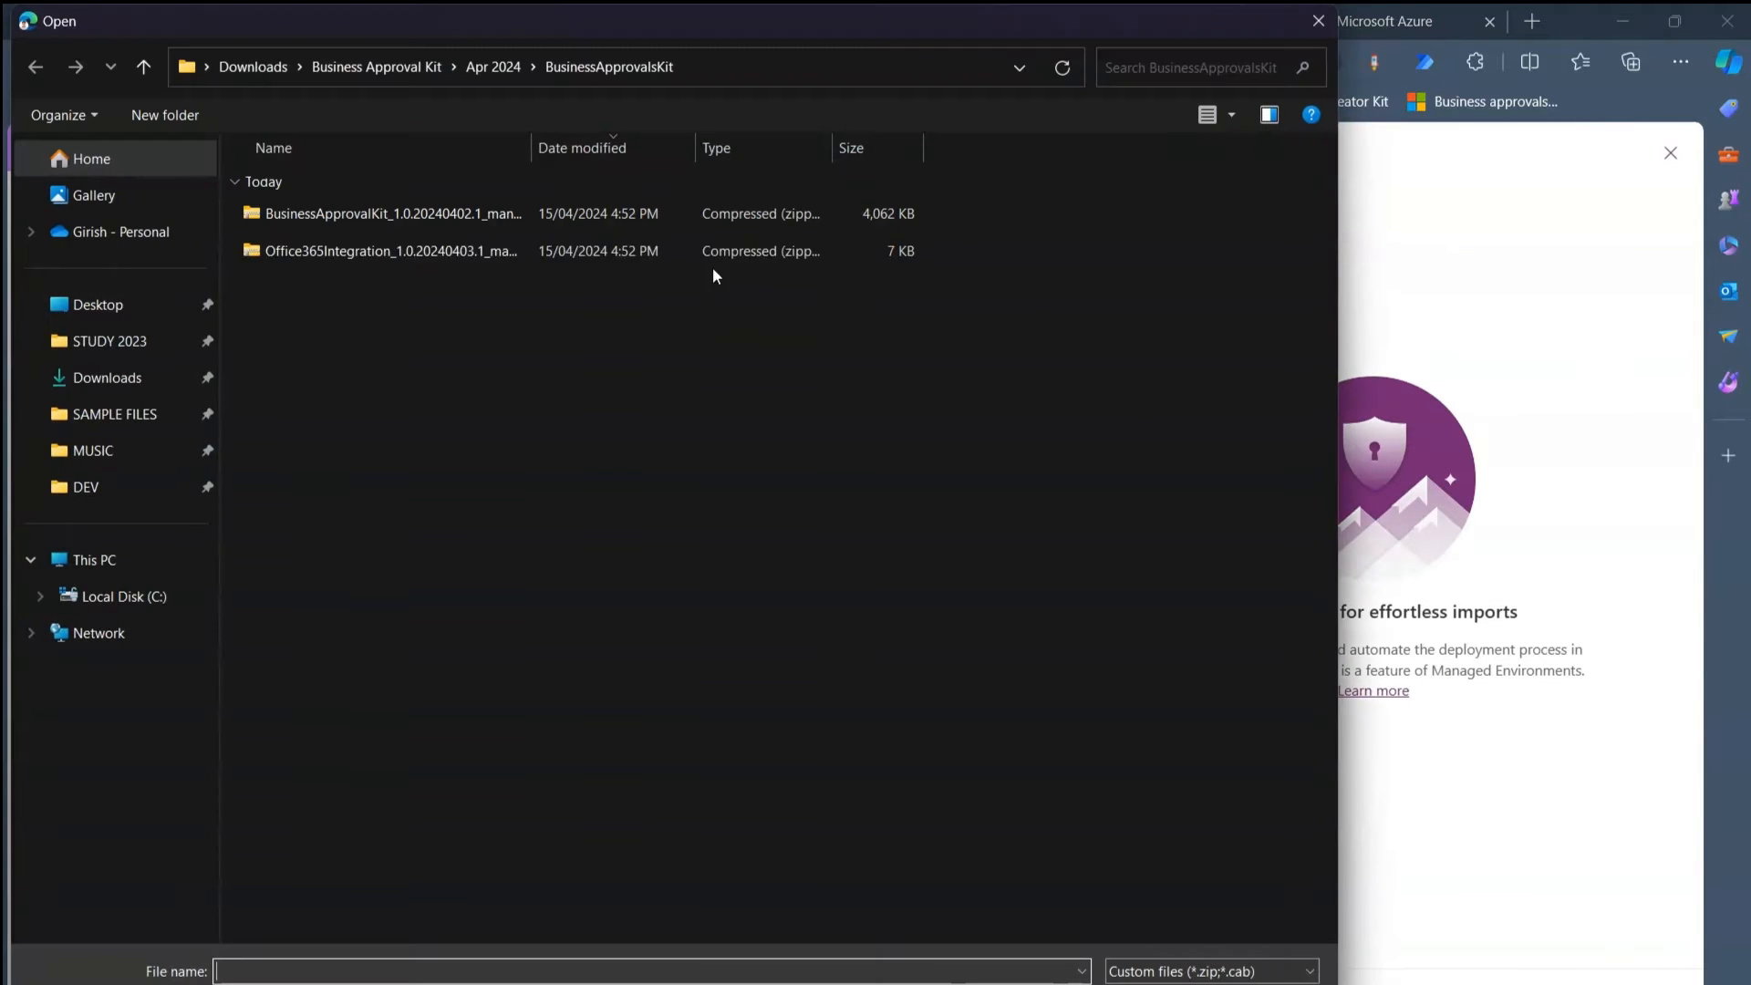
{"action": "left_click", "coordinate": [415, 256]}
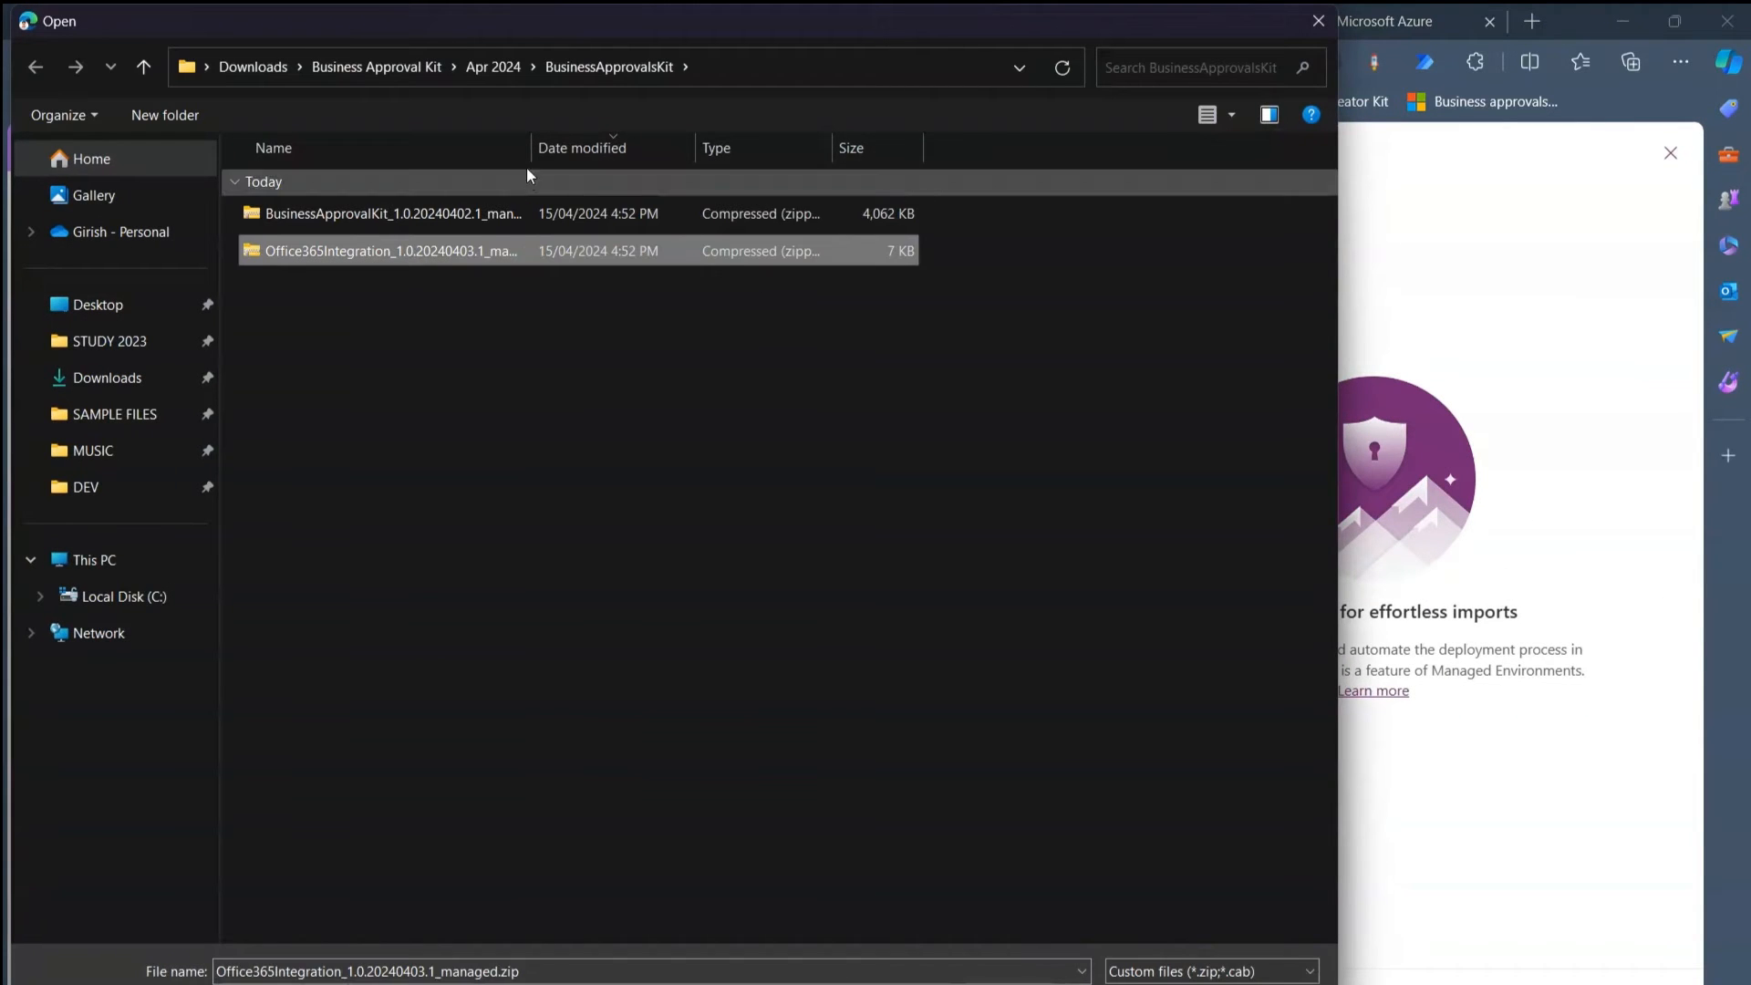
{"action": "left_click_drag", "start_coordinate": [531, 147], "coordinate": [648, 148]}
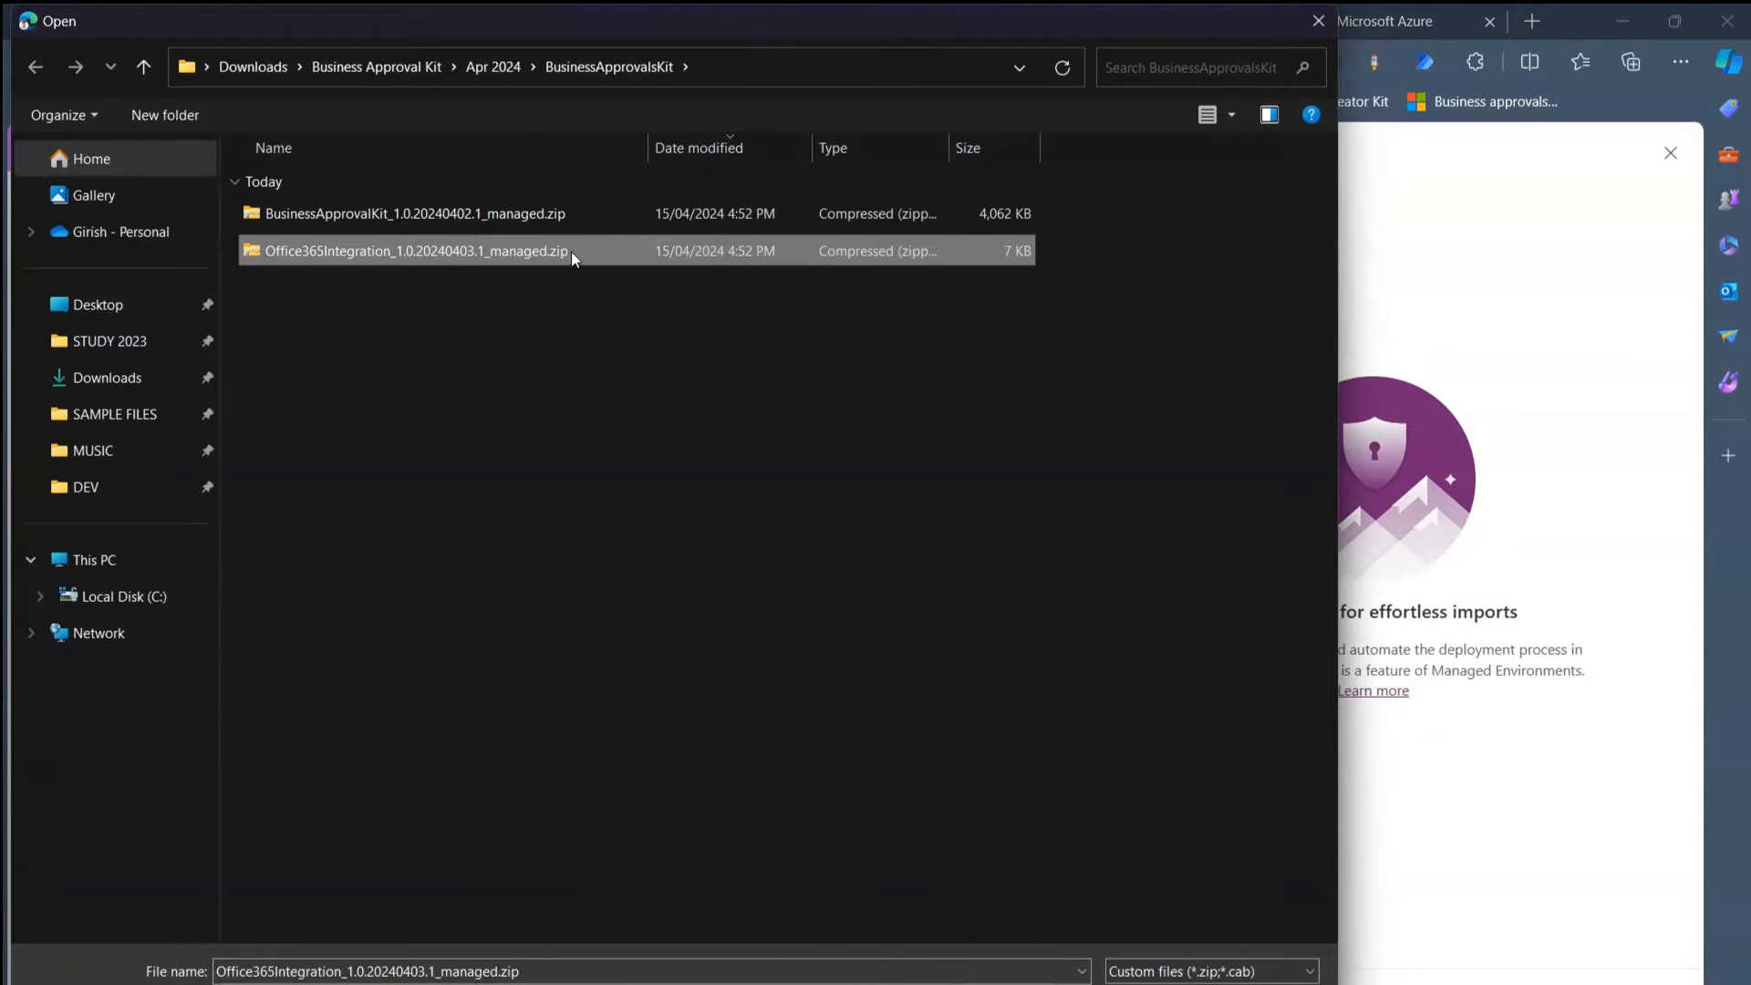
{"action": "key", "text": "Return"}
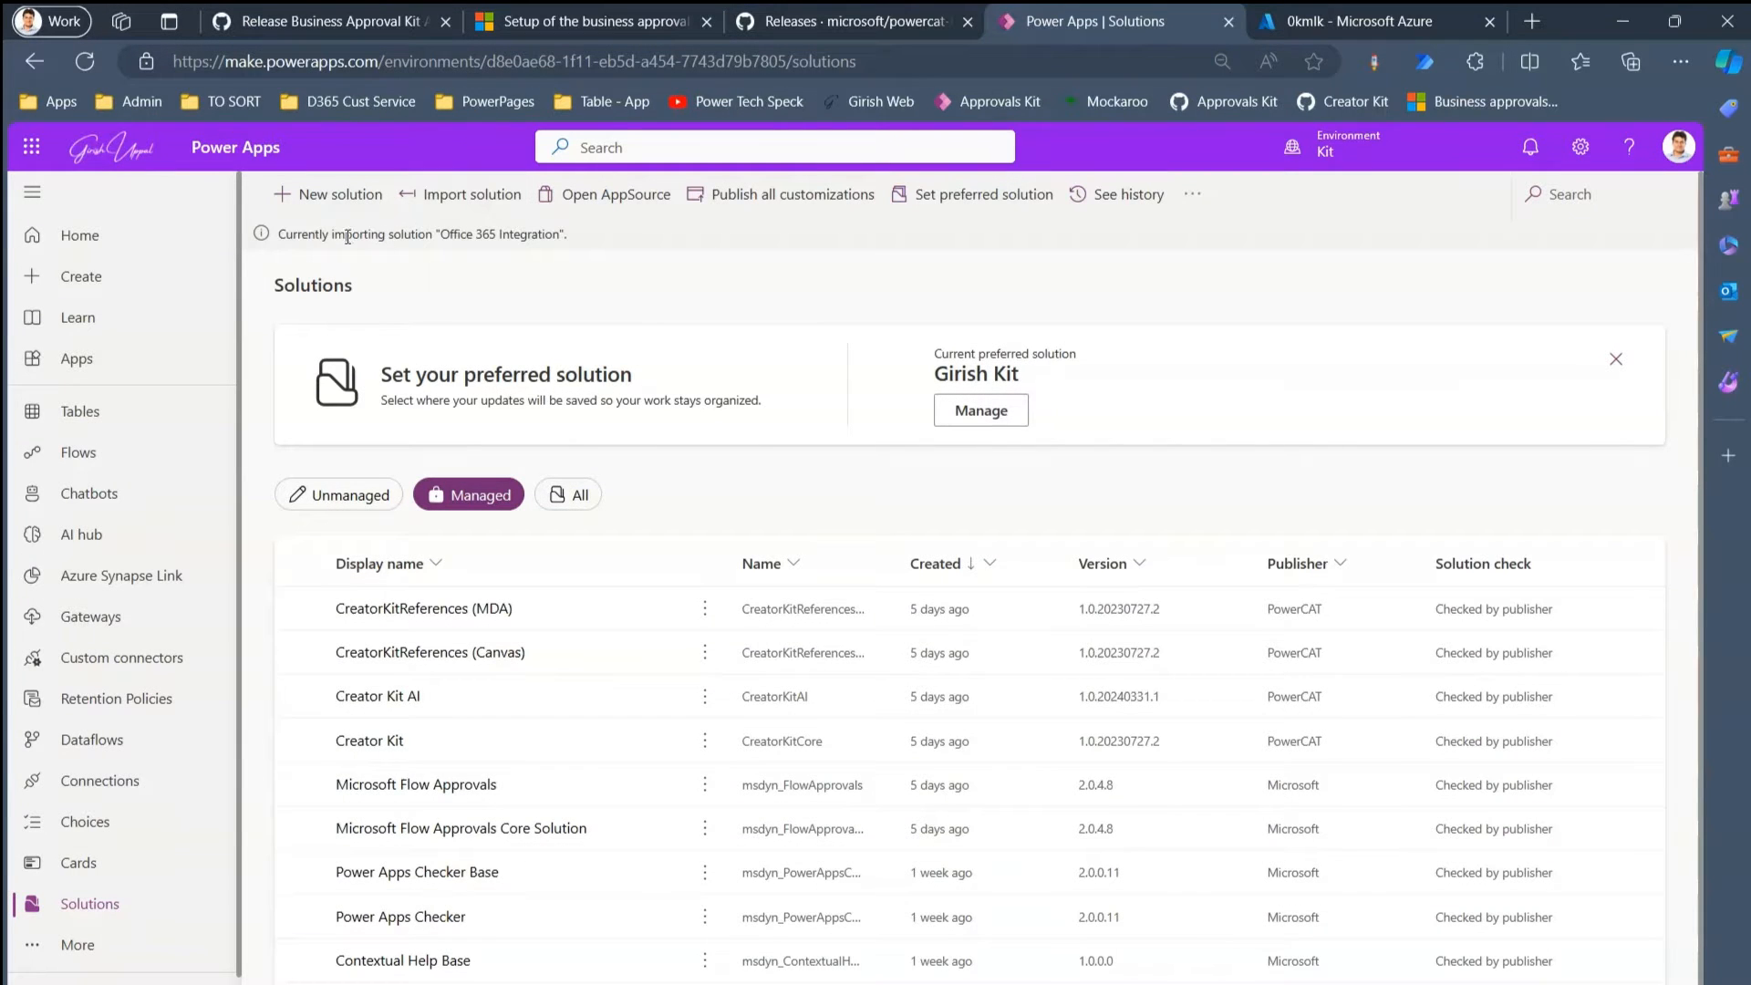
{"action": "left_click_drag", "start_coordinate": [307, 236], "coordinate": [558, 234]}
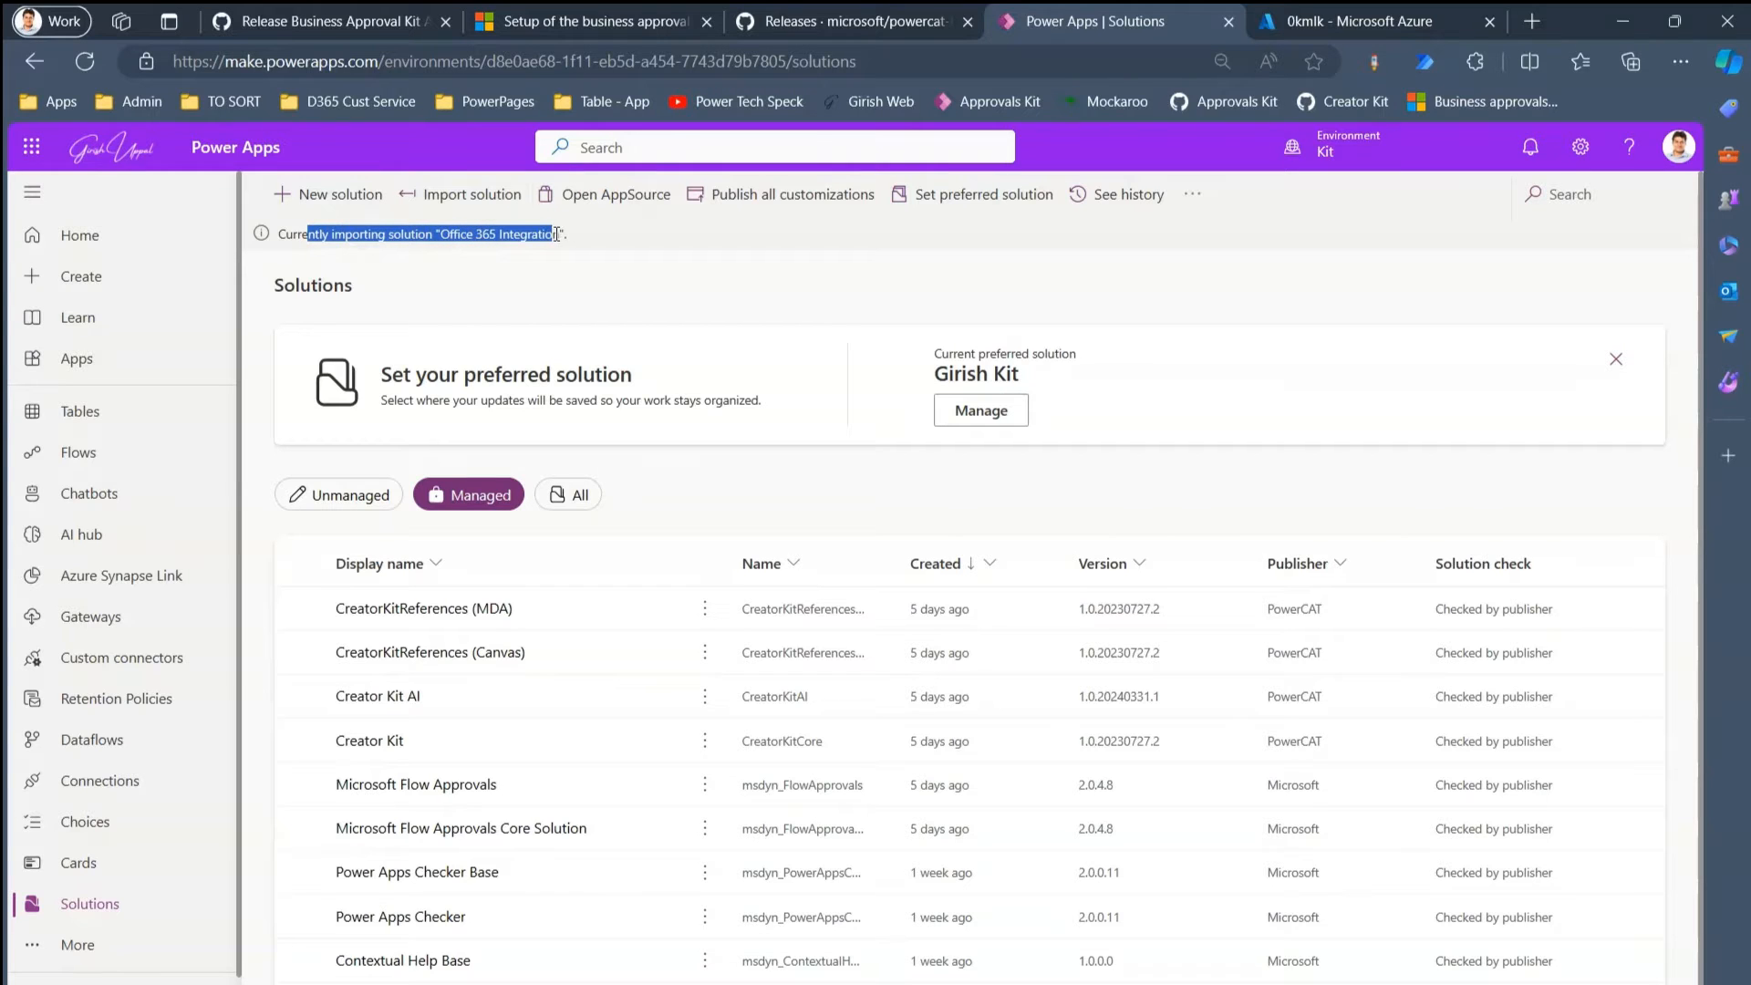
{"action": "left_click", "coordinate": [576, 288]}
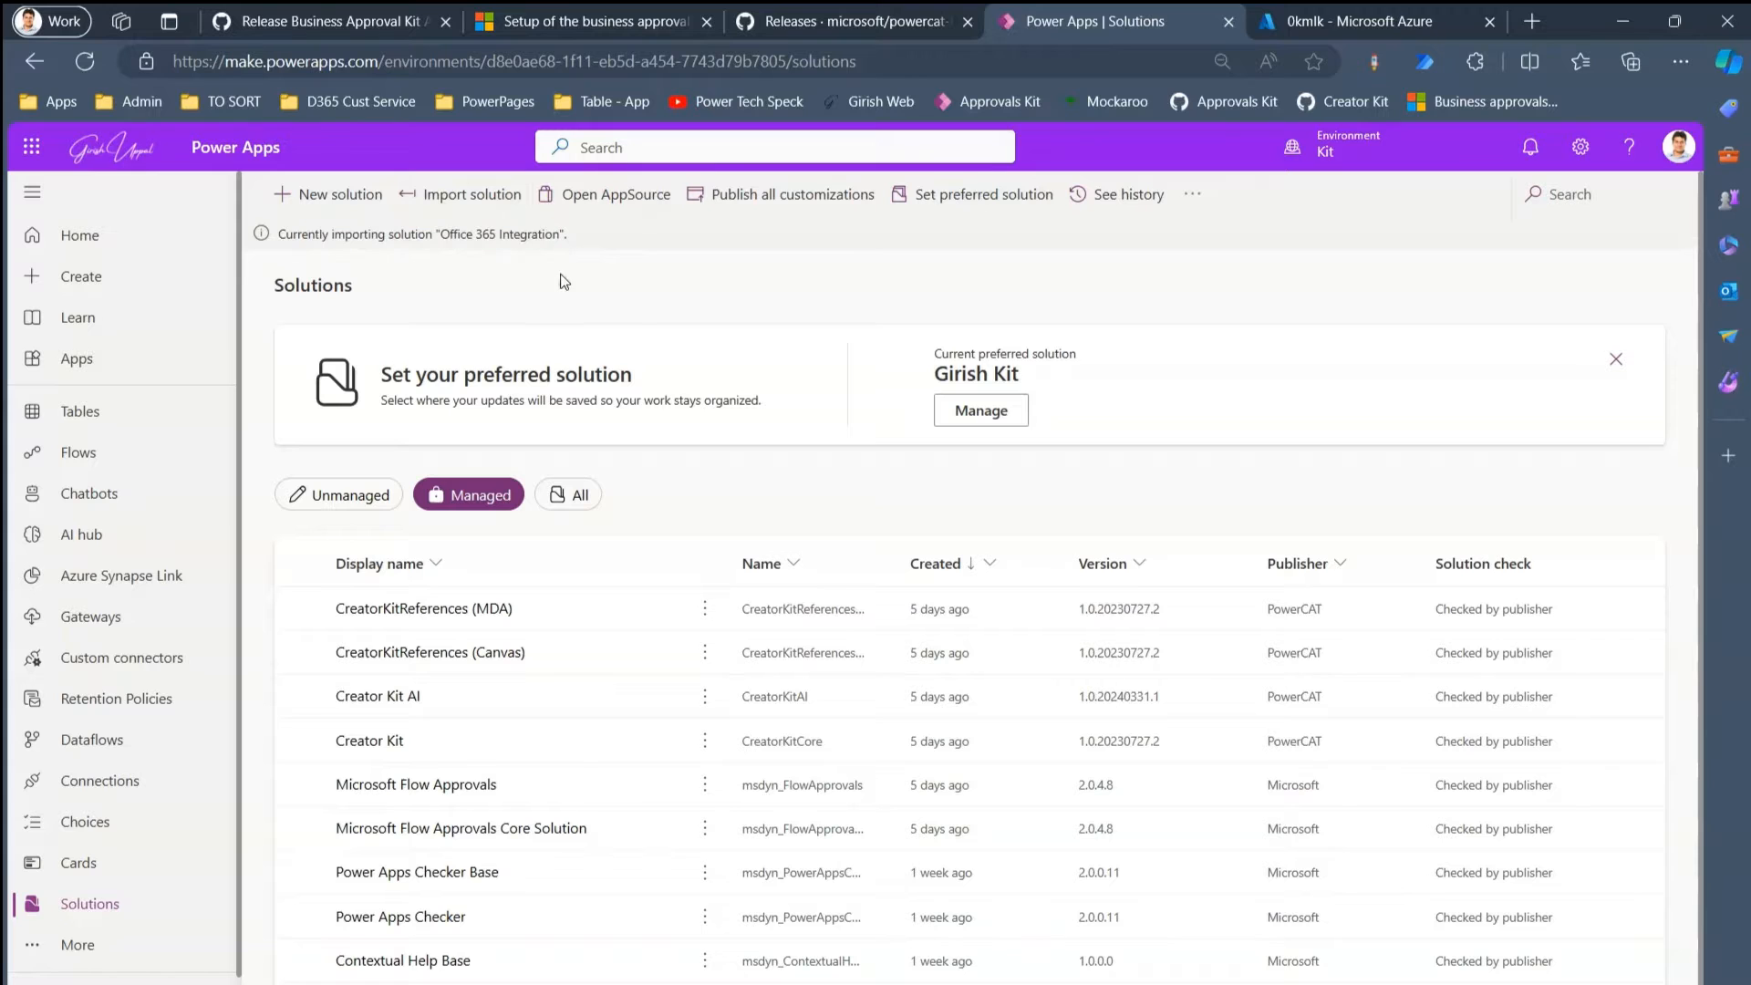
- Read the Pre-requisites and Create an Application Registration sections of the April 2024 release notes
{"action": "left_click", "coordinate": [308, 25]}
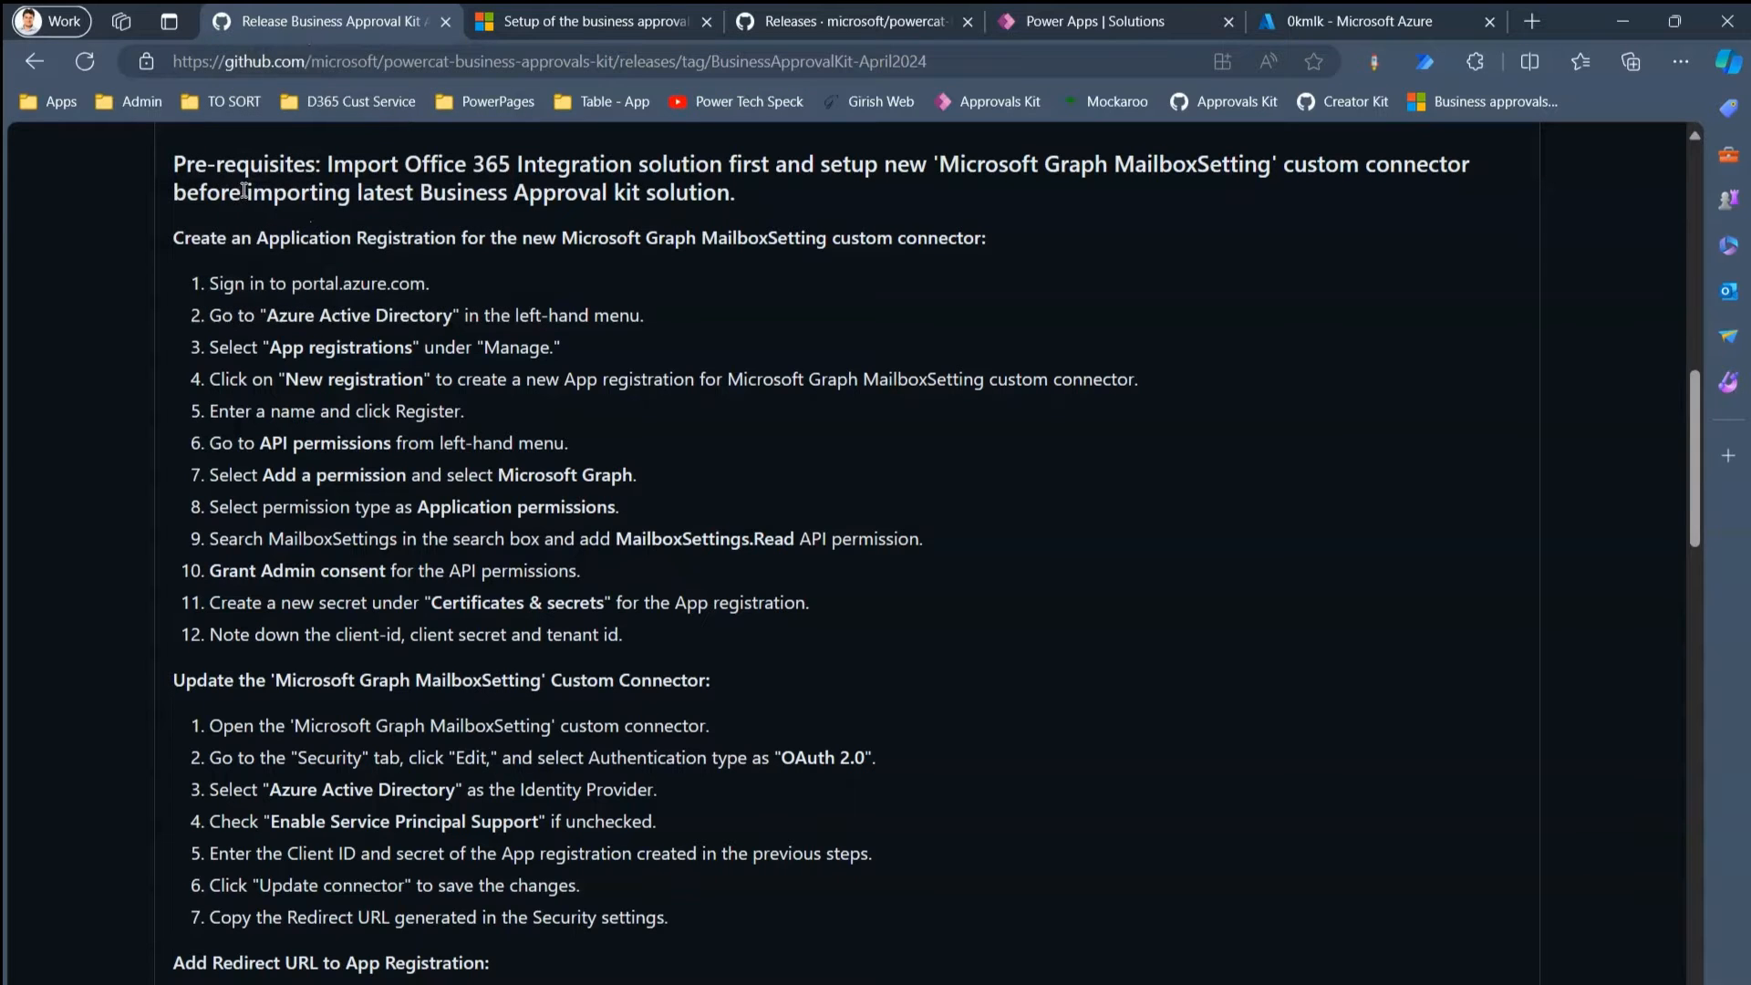
{"action": "left_click_drag", "start_coordinate": [172, 162], "coordinate": [1083, 173]}
{"action": "left_click", "coordinate": [1145, 174]}
{"action": "left_click_drag", "start_coordinate": [175, 237], "coordinate": [452, 239]}
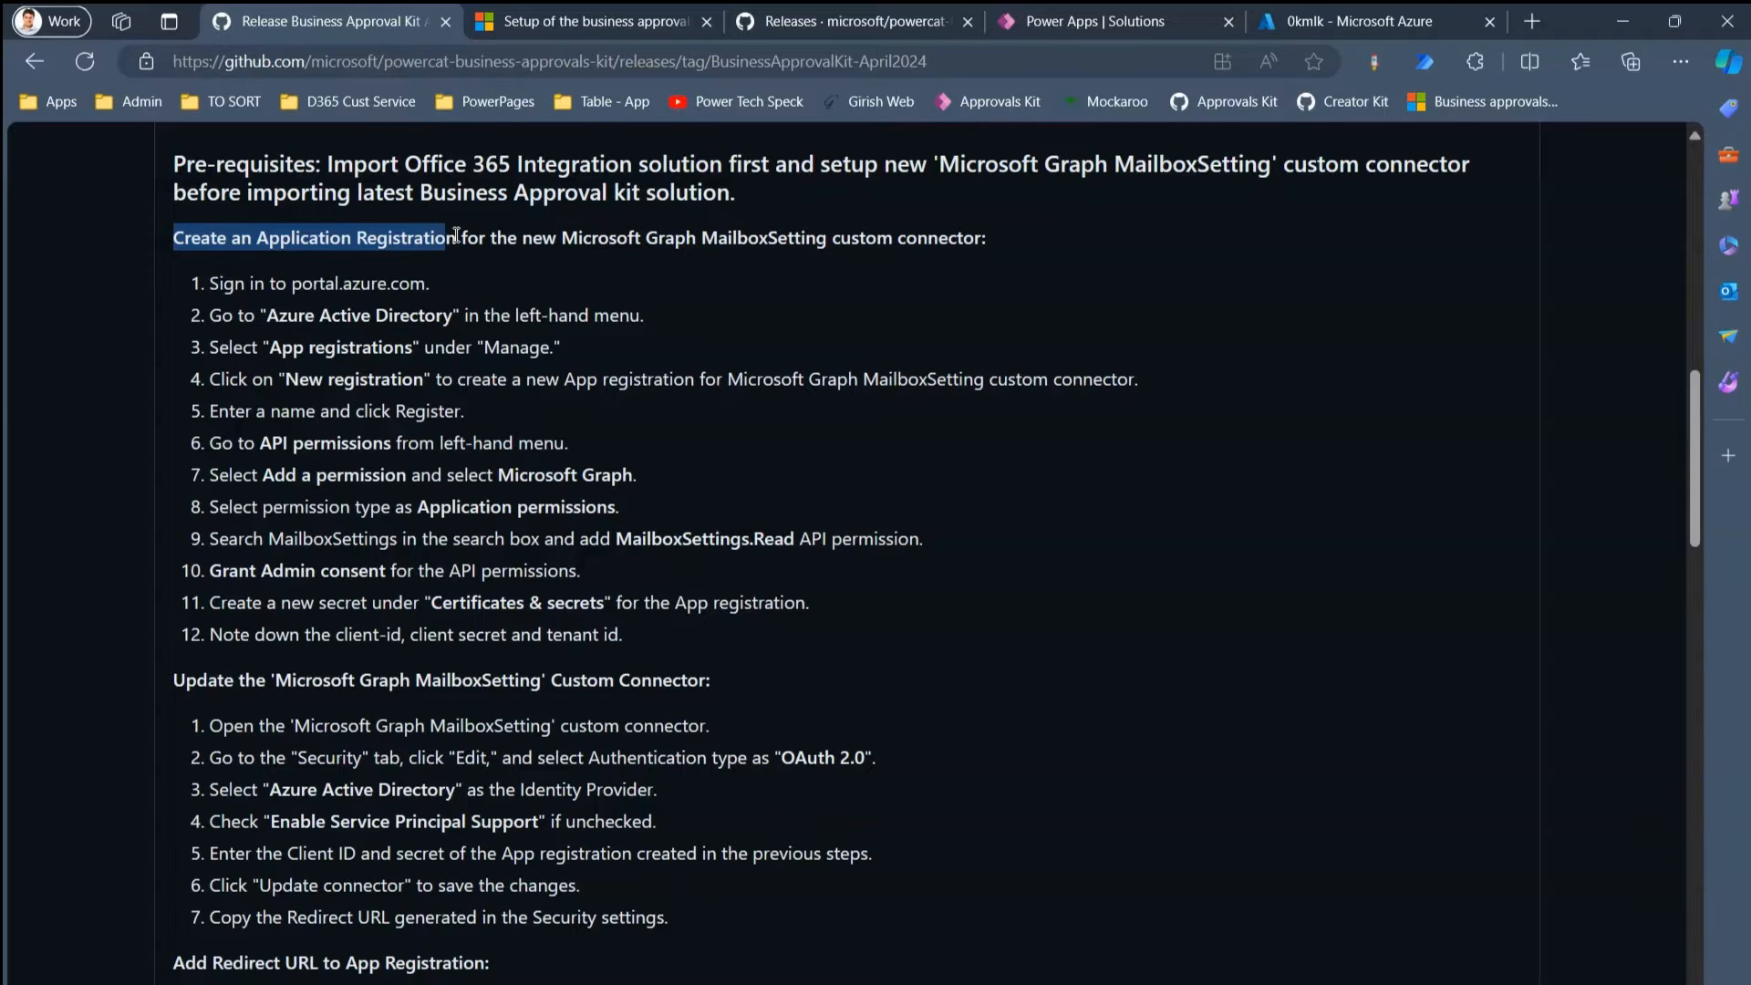
- Show the GitHub release notes in a side panel using the tab's context menu
{"action": "right_click", "coordinate": [389, 26]}
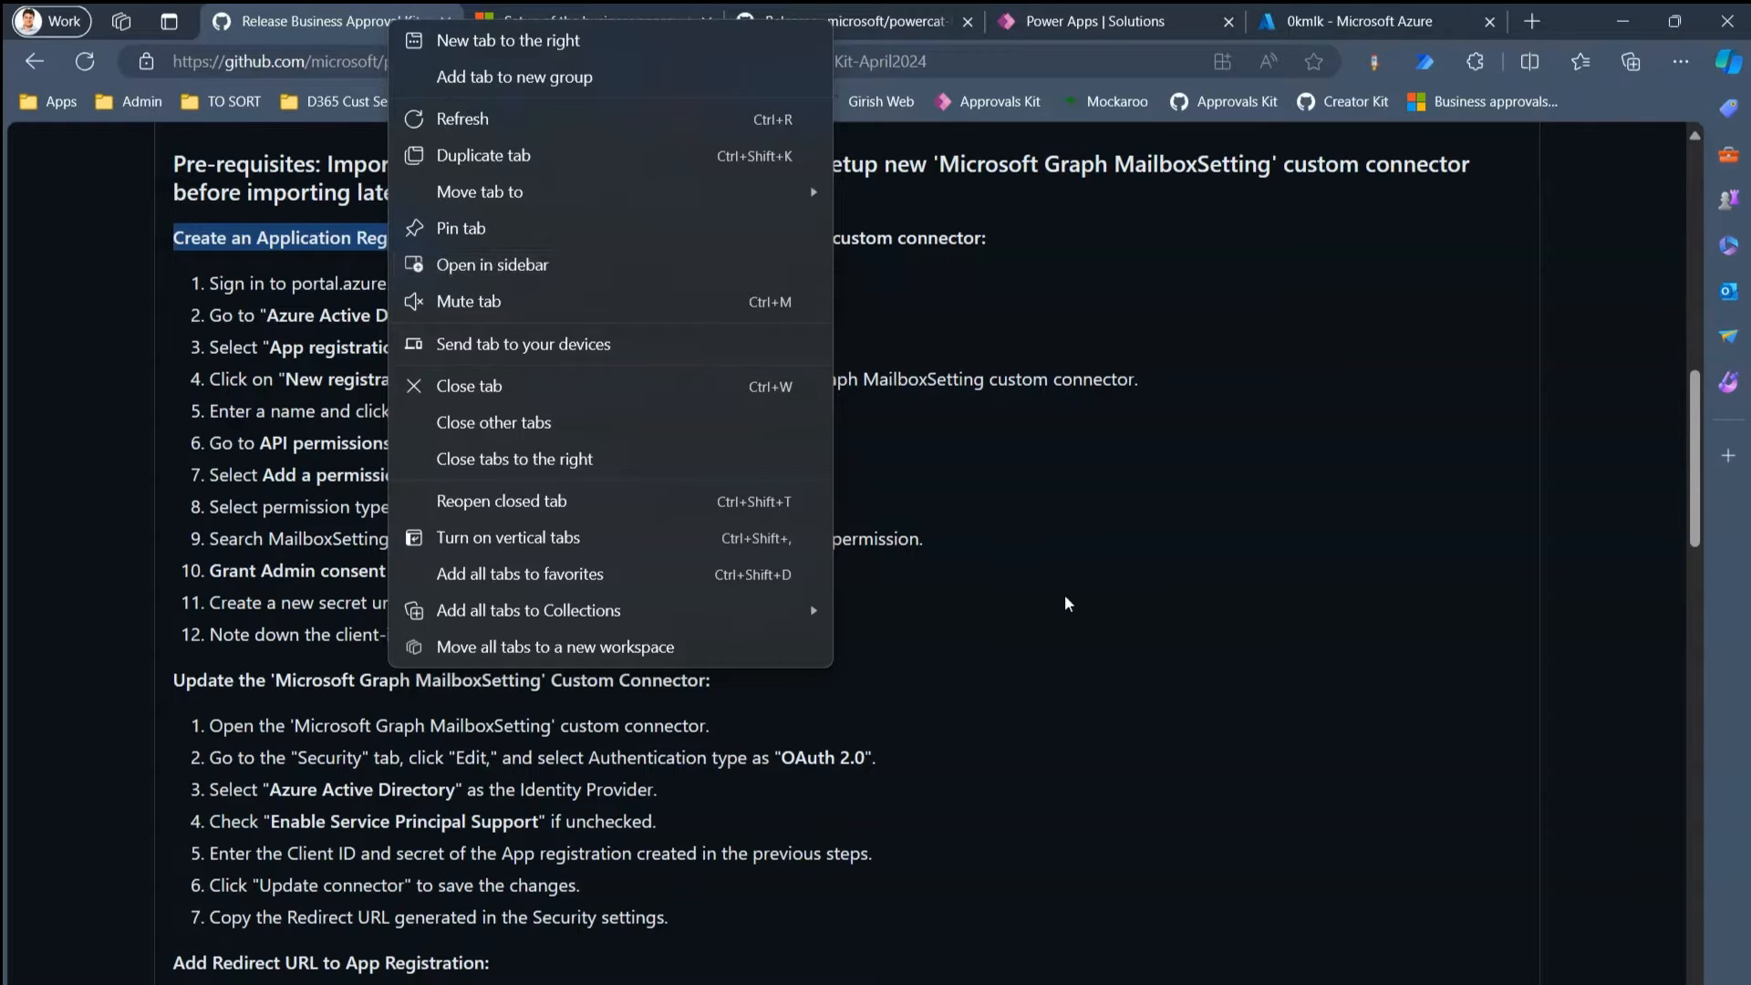
{"action": "left_click", "coordinate": [1337, 25]}
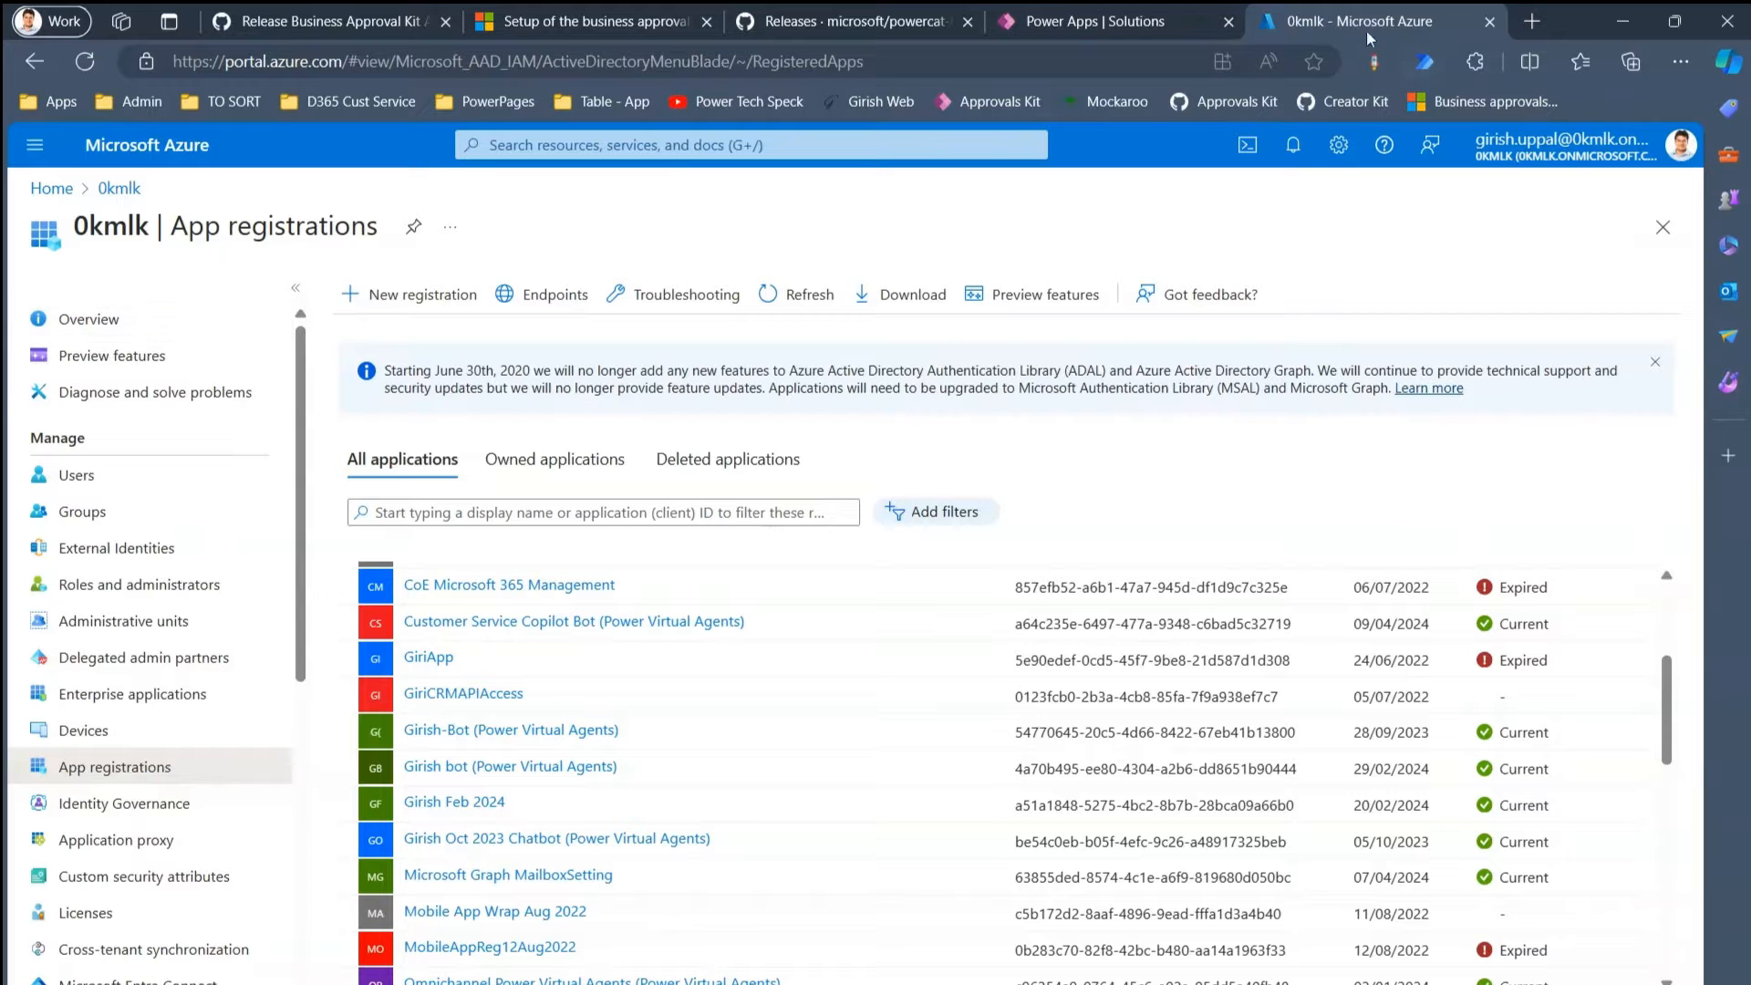
{"action": "left_click", "coordinate": [383, 25]}
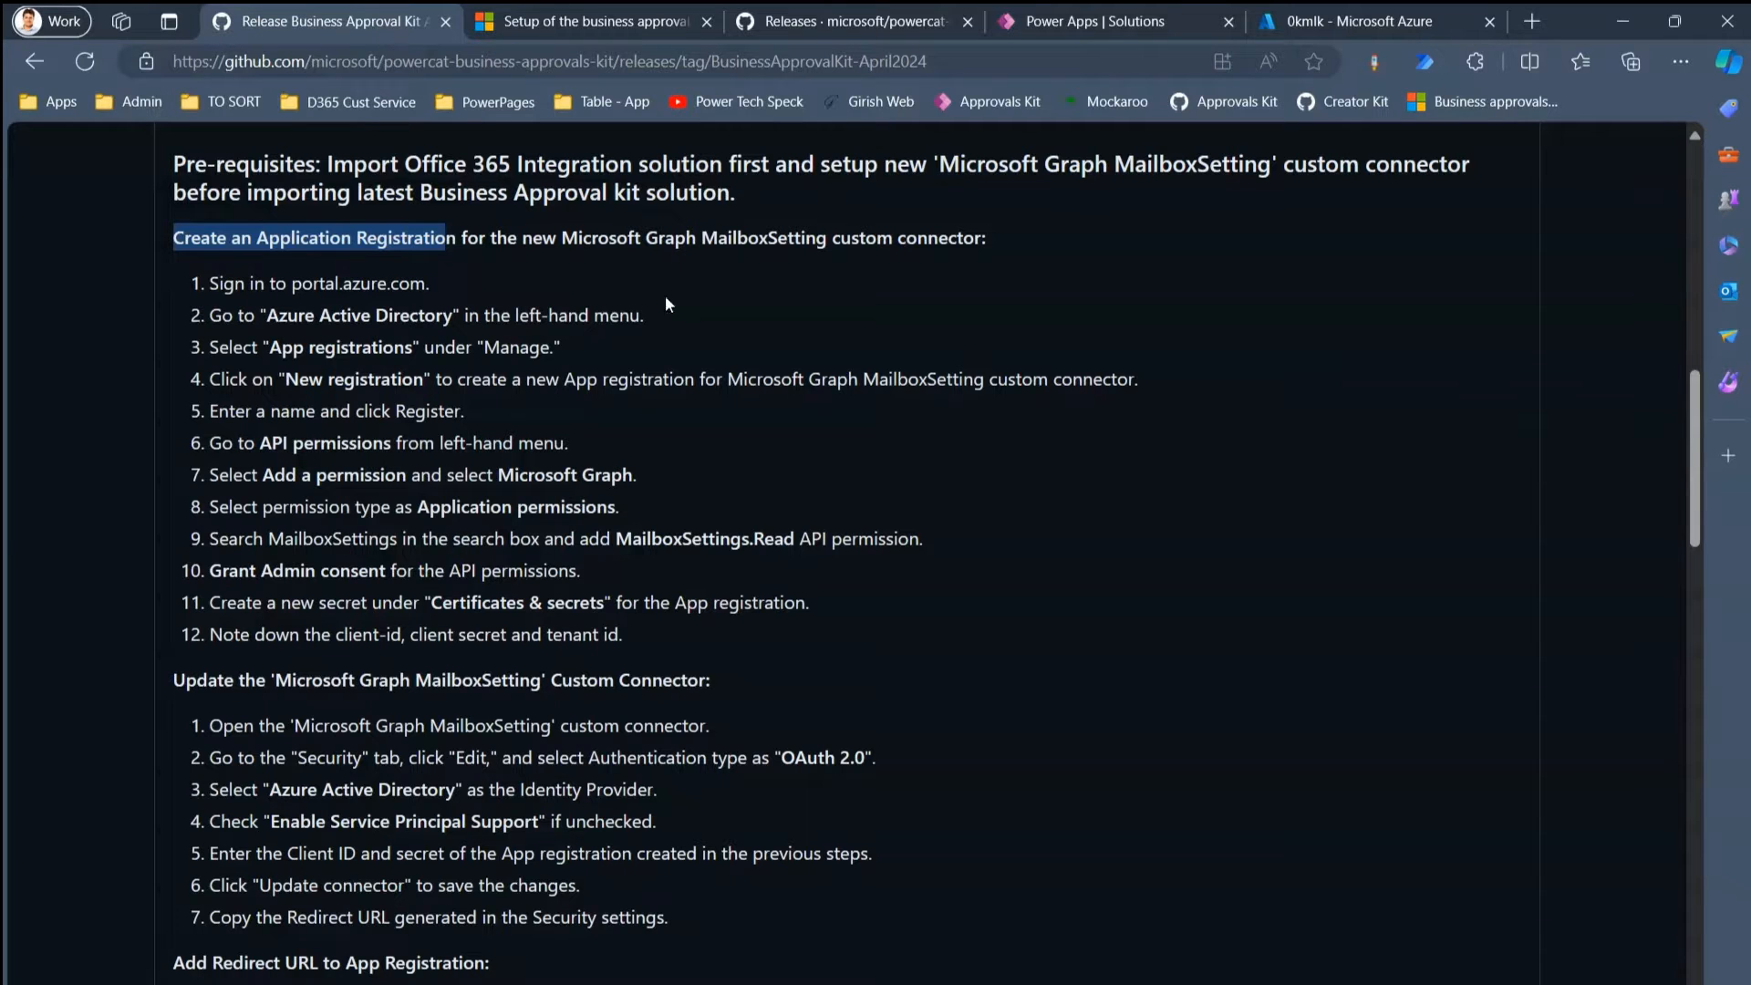
{"action": "right_click", "coordinate": [1112, 547]}
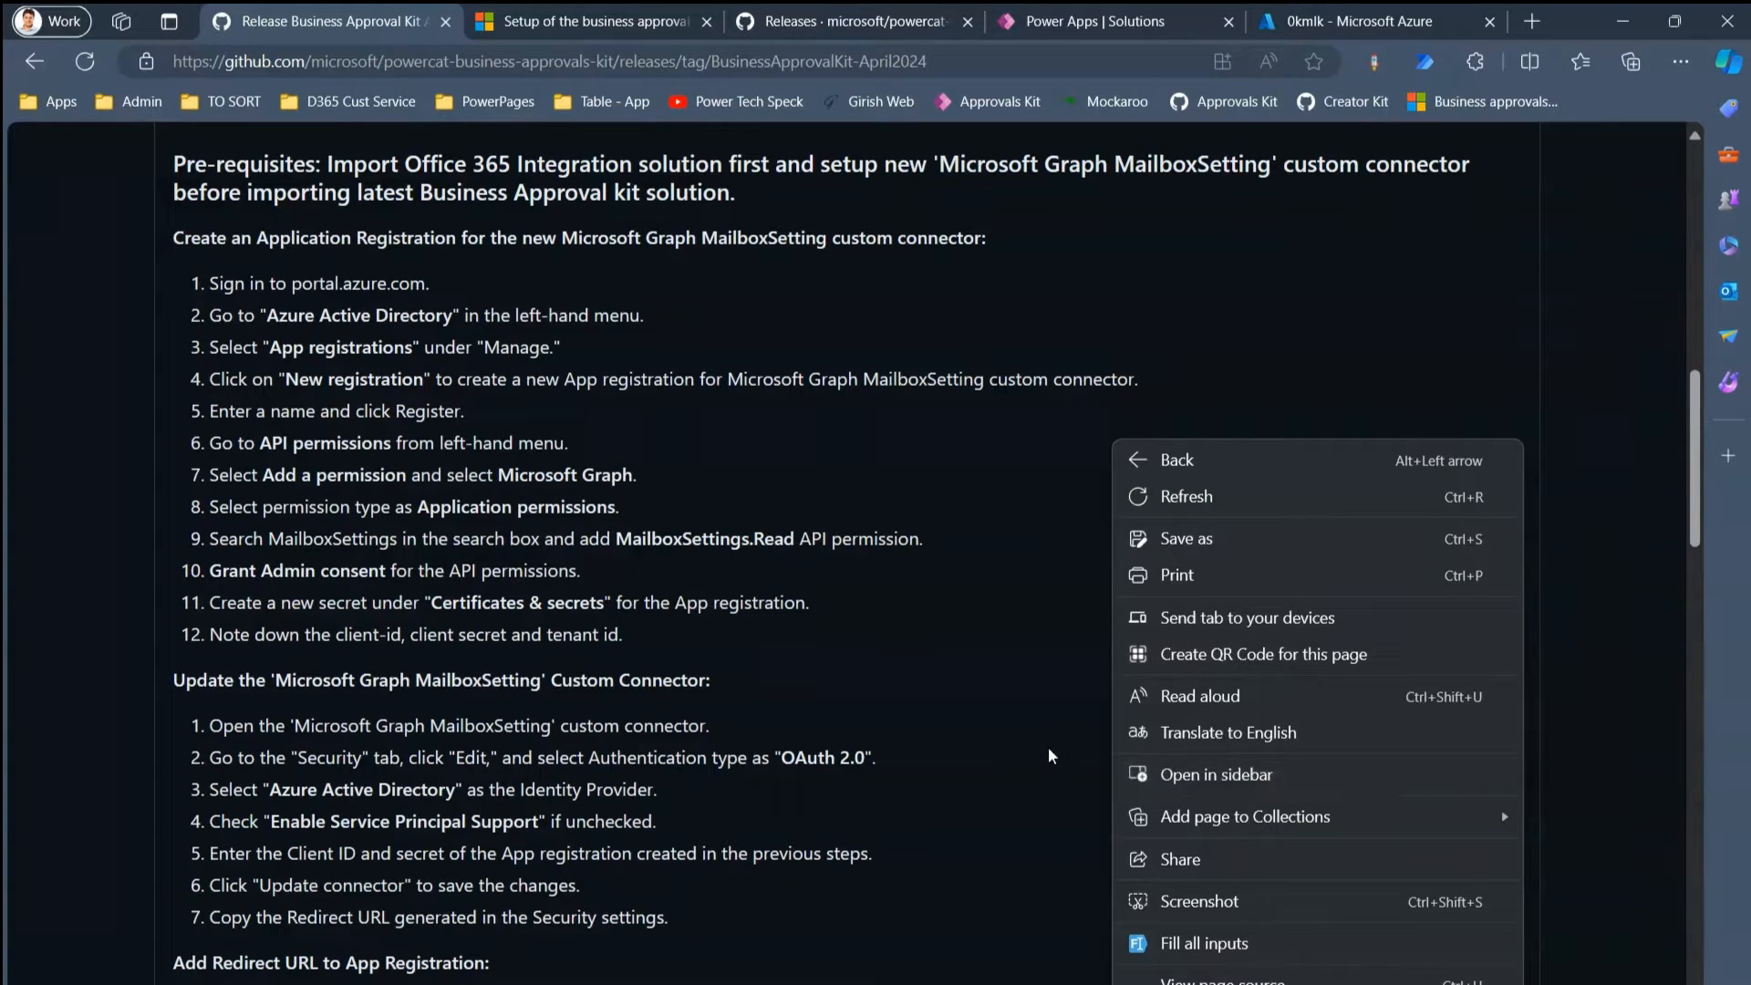
{"action": "left_click", "coordinate": [1022, 722]}
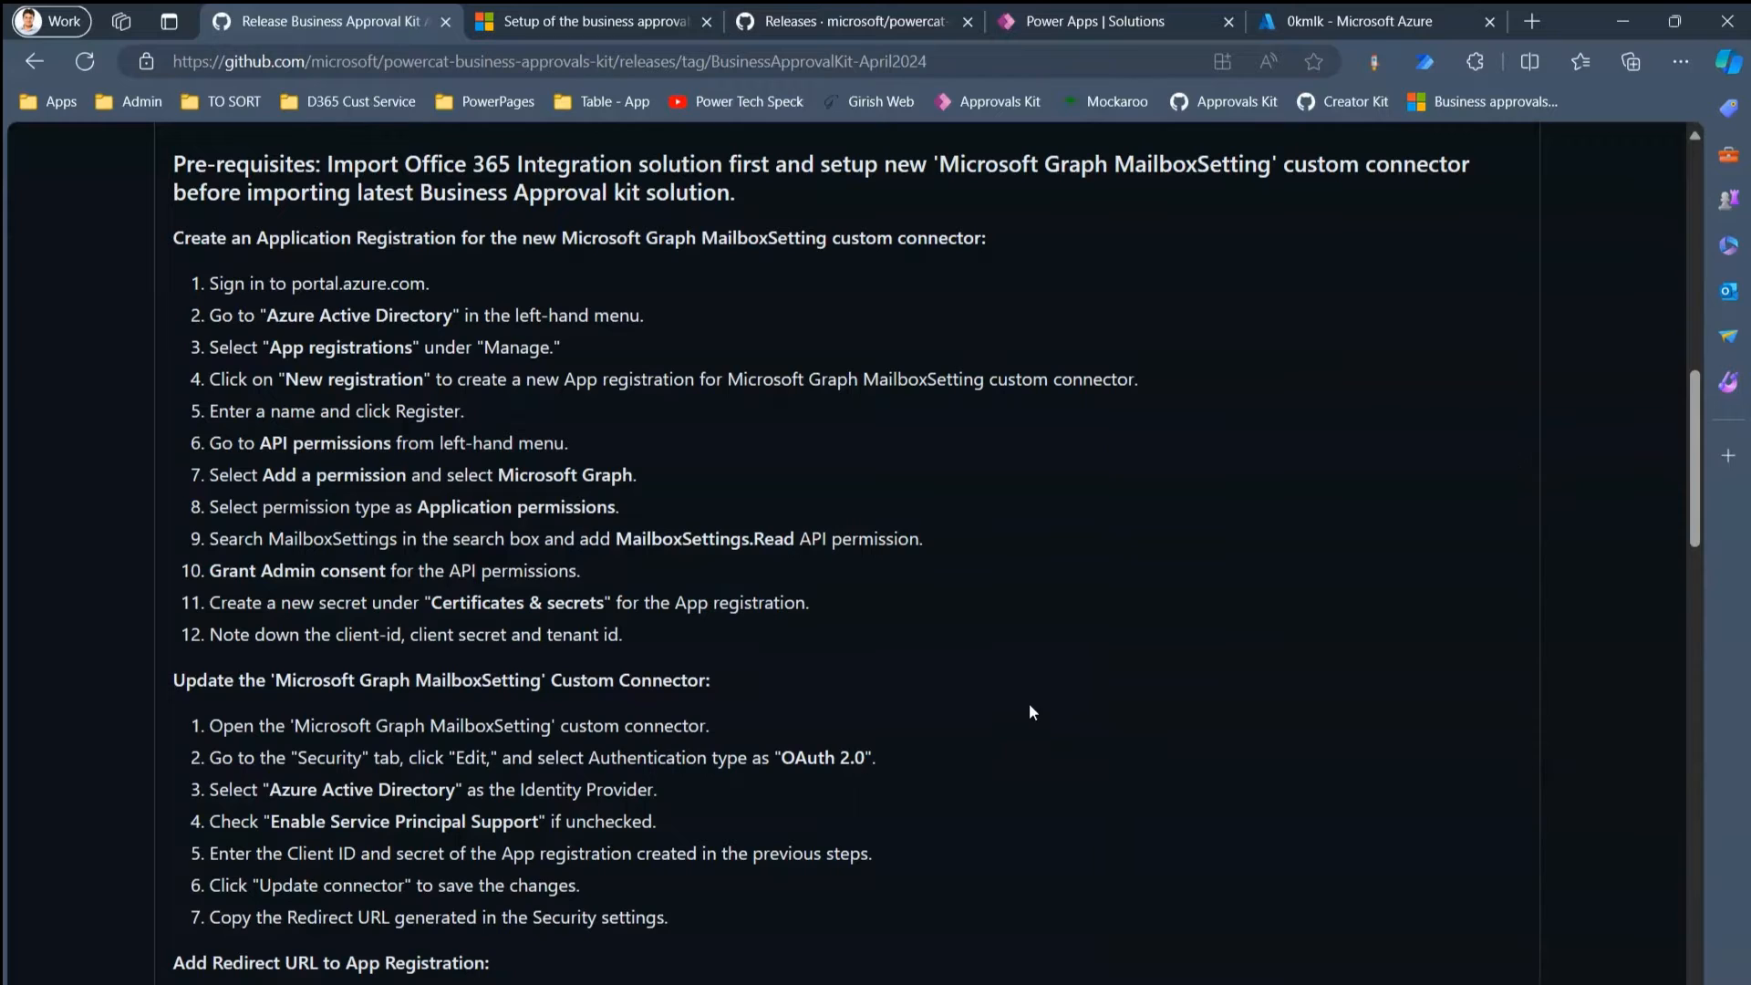
{"action": "right_click", "coordinate": [350, 18]}
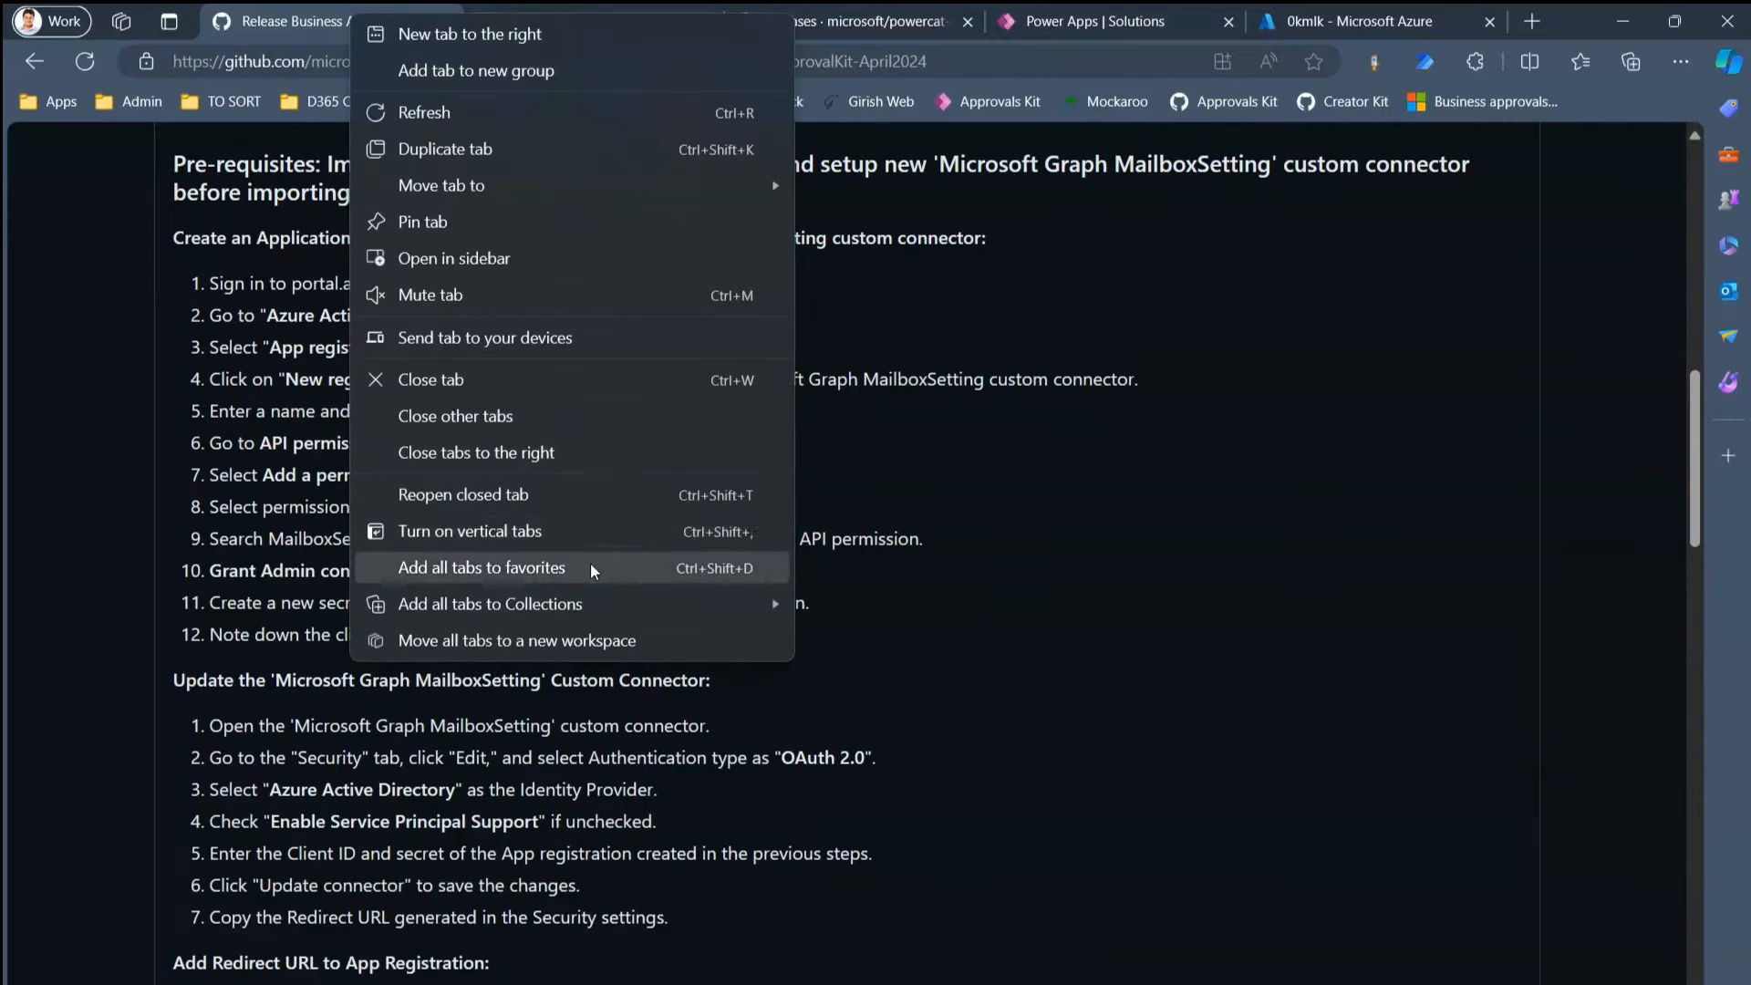
{"action": "left_click", "coordinate": [538, 259]}
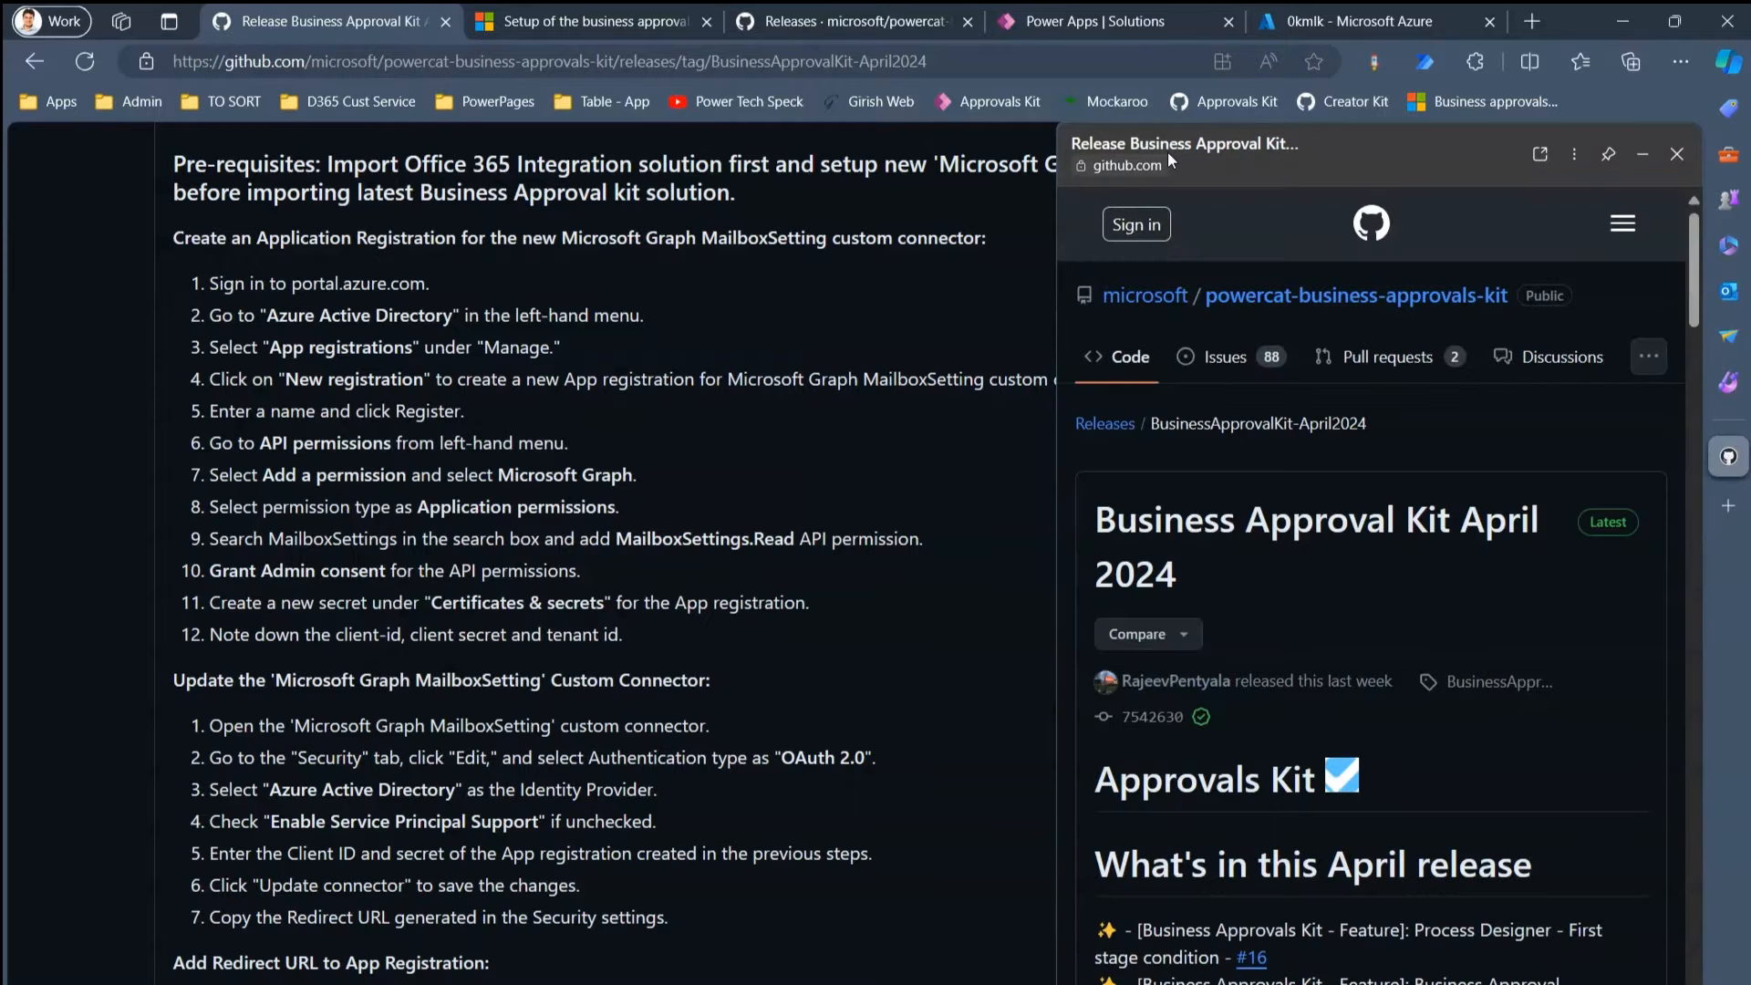
- Move the Azure app registrations tab into second position, next to the release notes
{"action": "left_click", "coordinate": [1334, 20]}
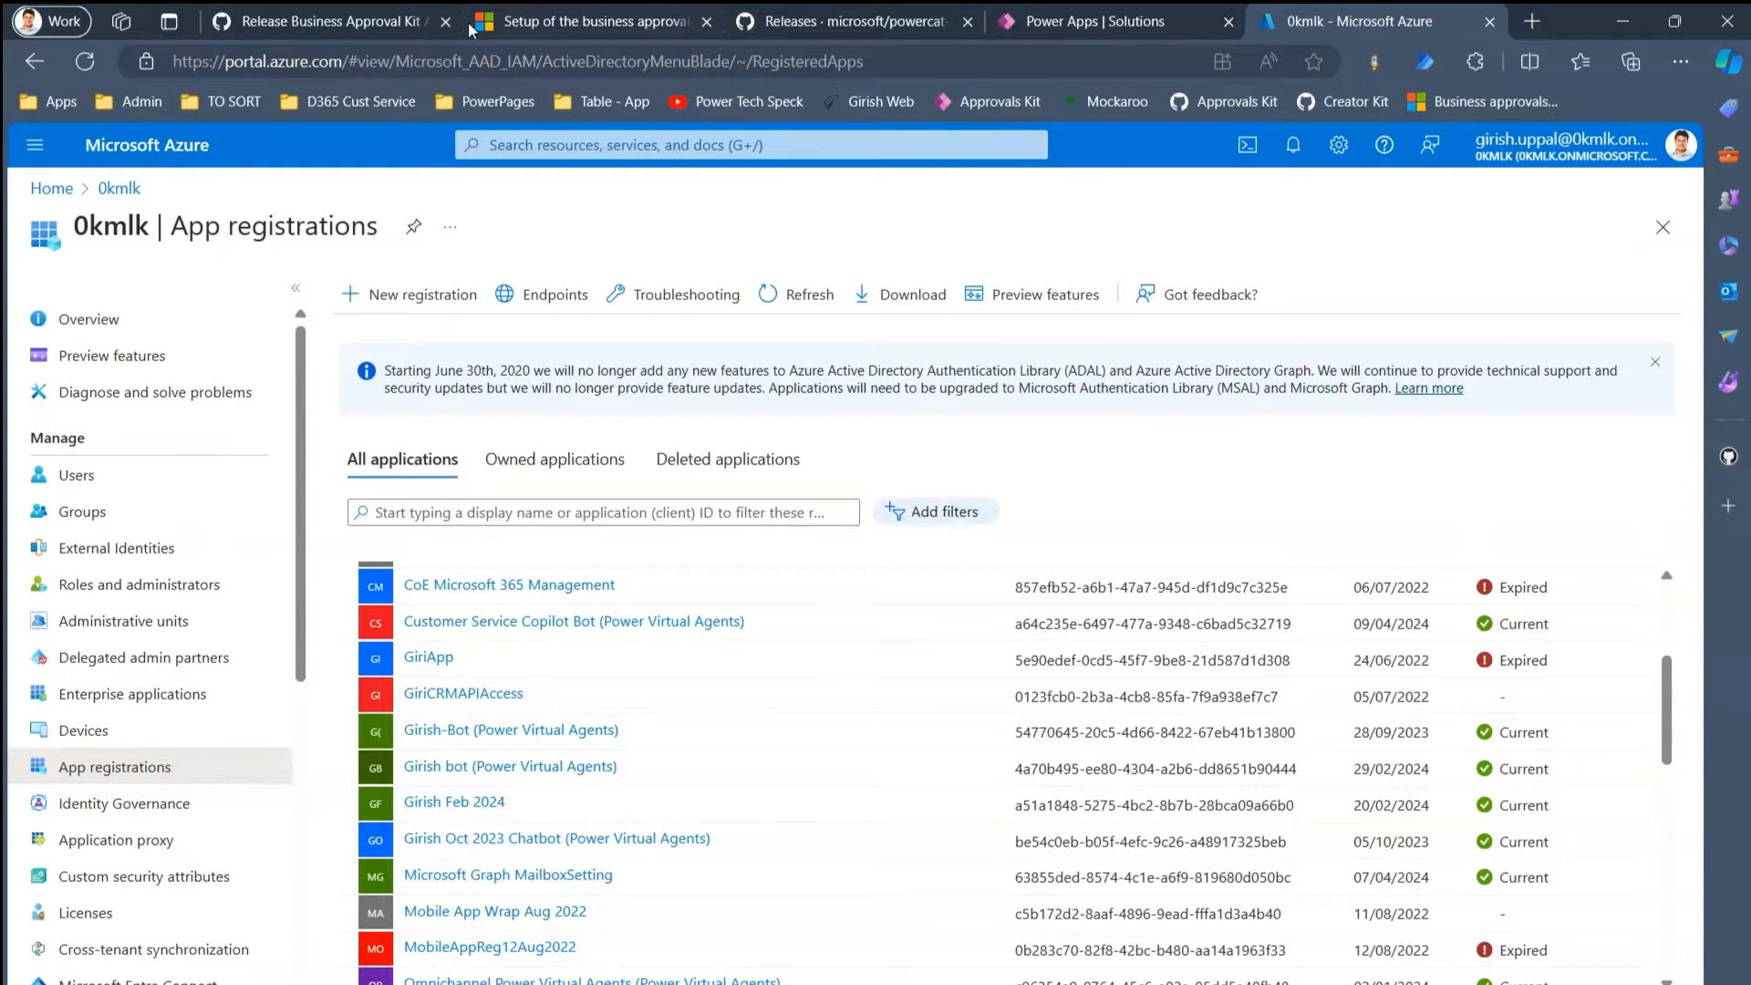
{"action": "left_click", "coordinate": [387, 24]}
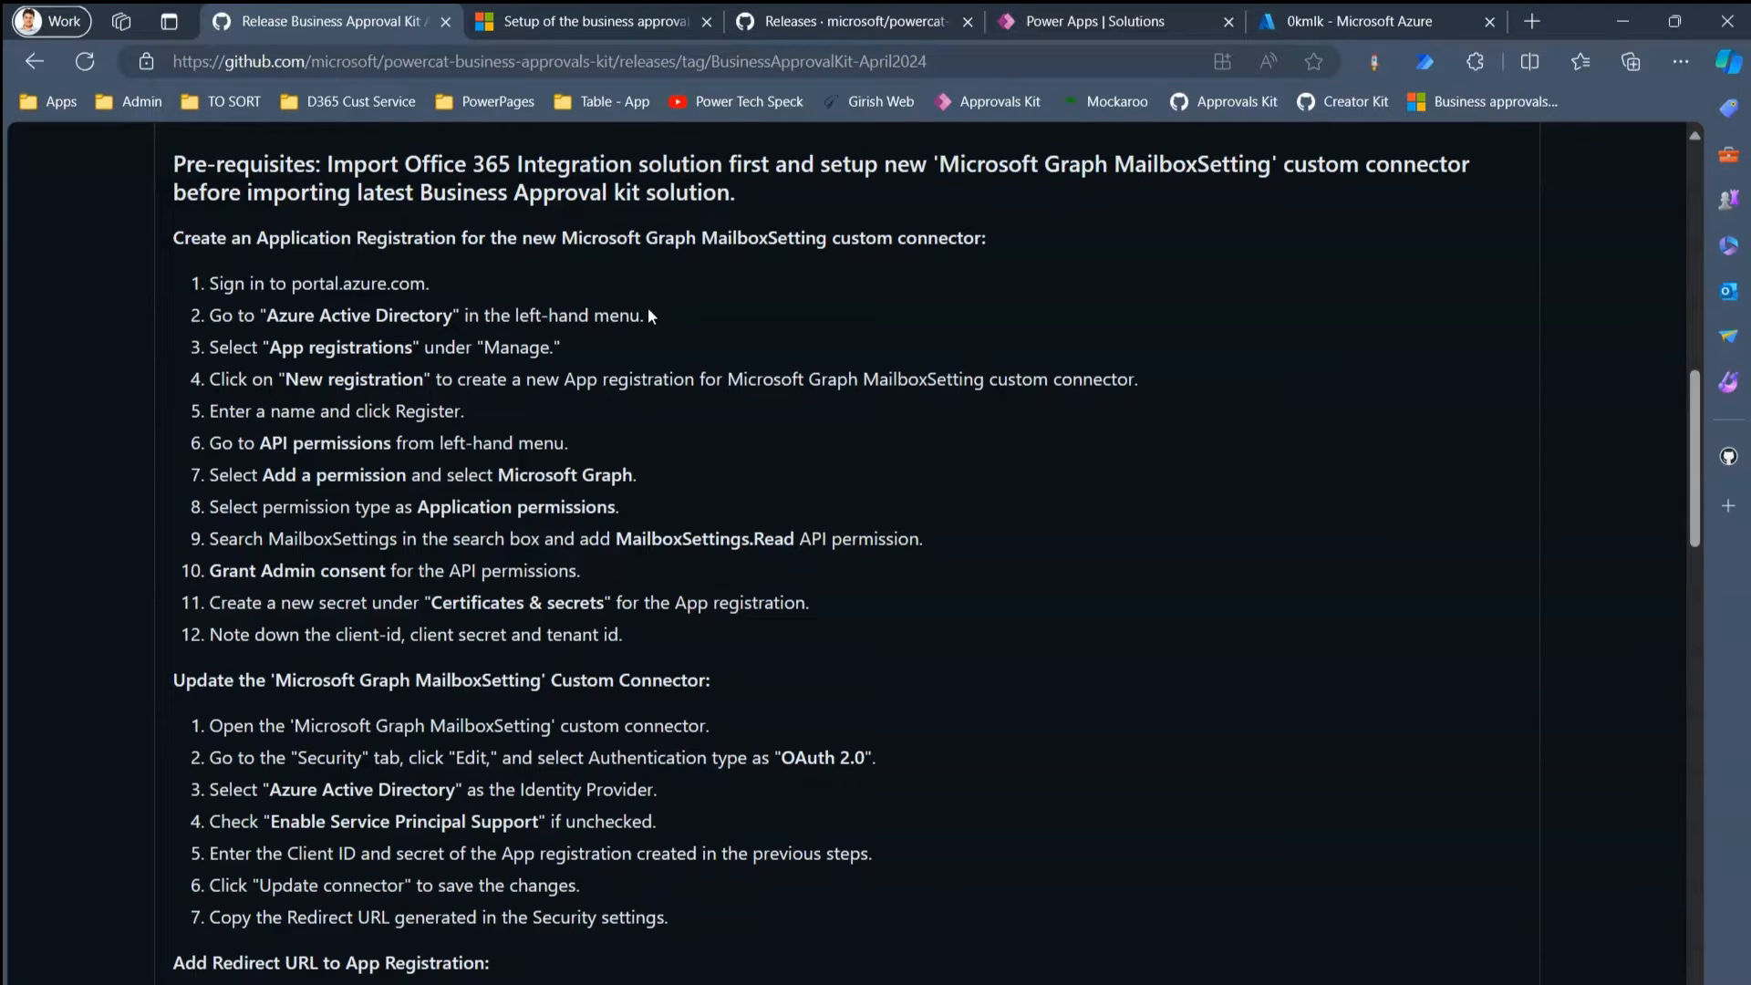
{"action": "left_click", "coordinate": [574, 22]}
{"action": "left_click", "coordinate": [374, 21]}
{"action": "left_click_drag", "start_coordinate": [1304, 22], "coordinate": [579, 15]}
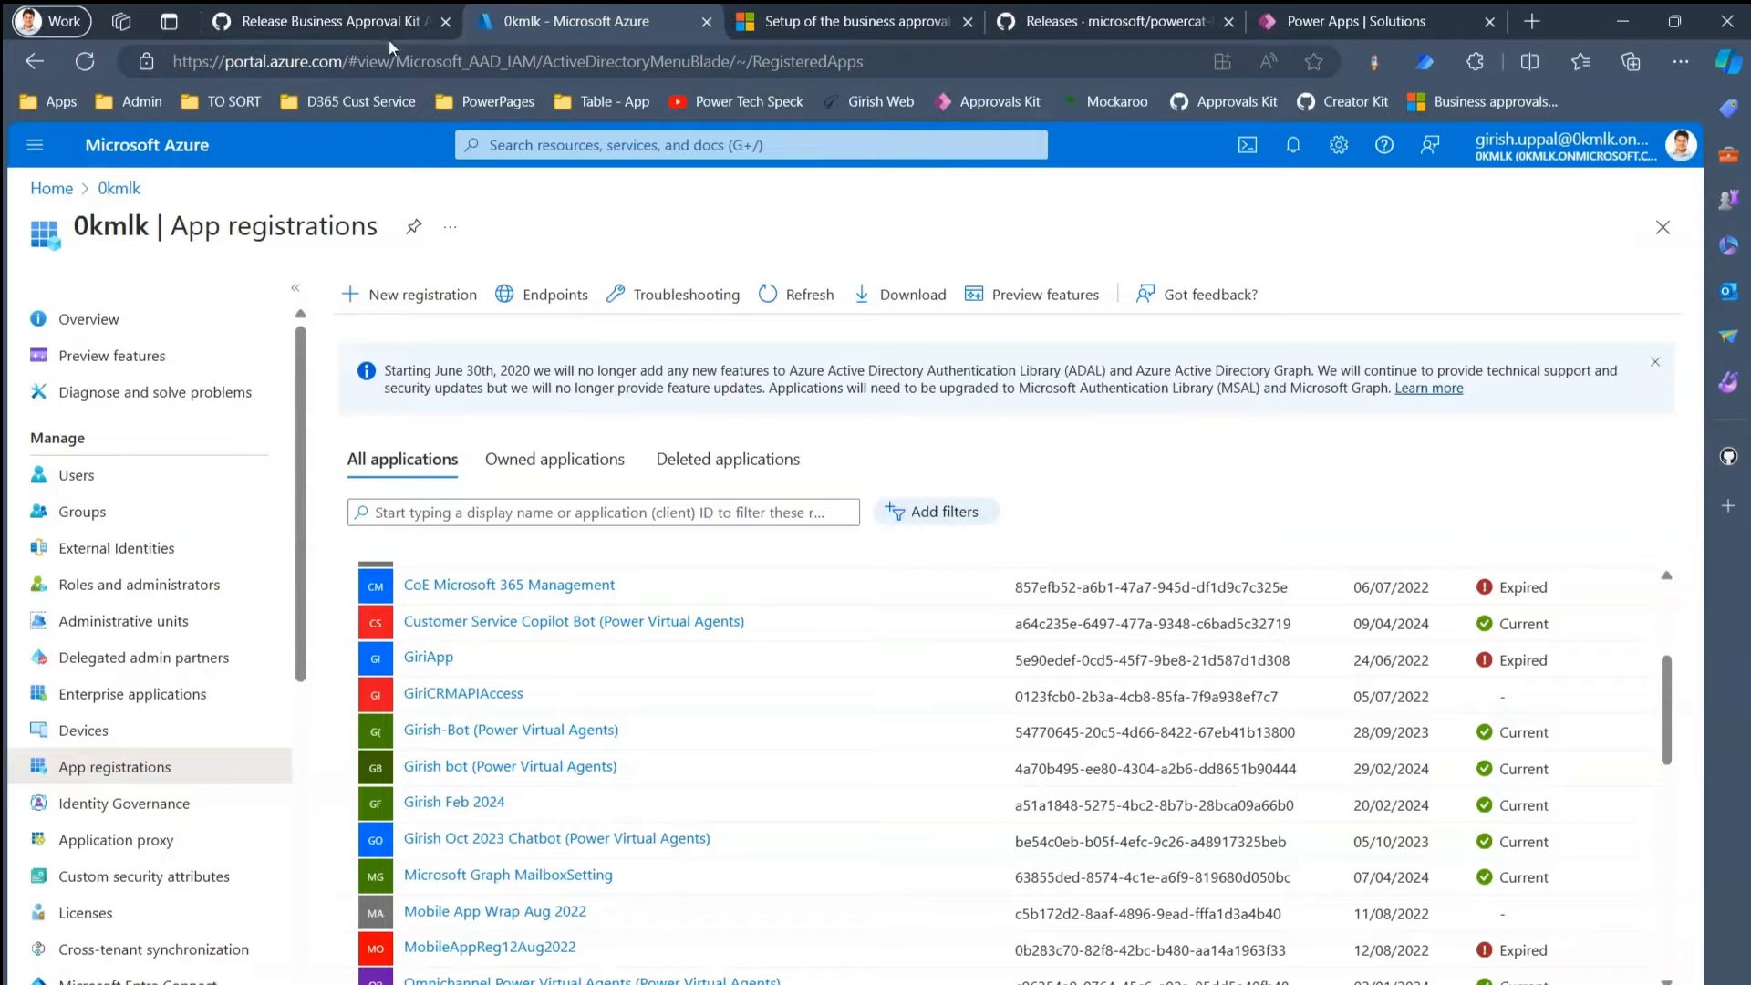
{"action": "left_click", "coordinate": [378, 20]}
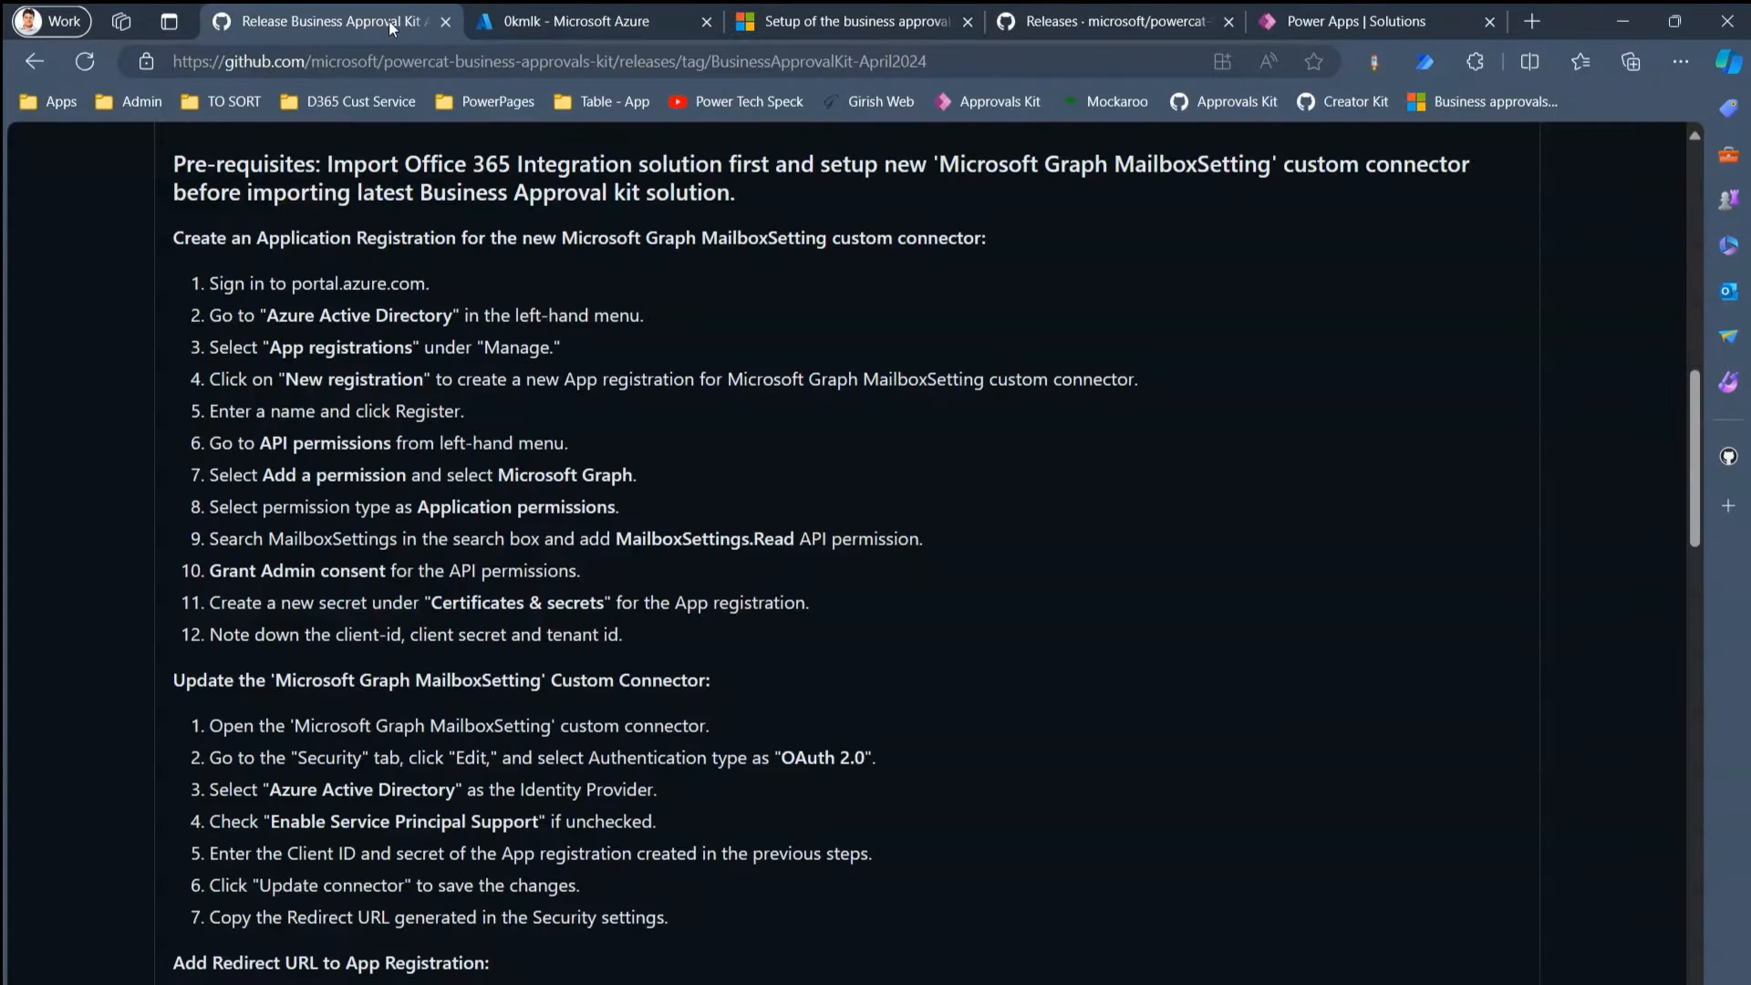
- Load the Azure app registrations page in a split pane beside the GitHub notes
{"action": "left_click", "coordinate": [1532, 62]}
{"action": "left_click", "coordinate": [1208, 469]}
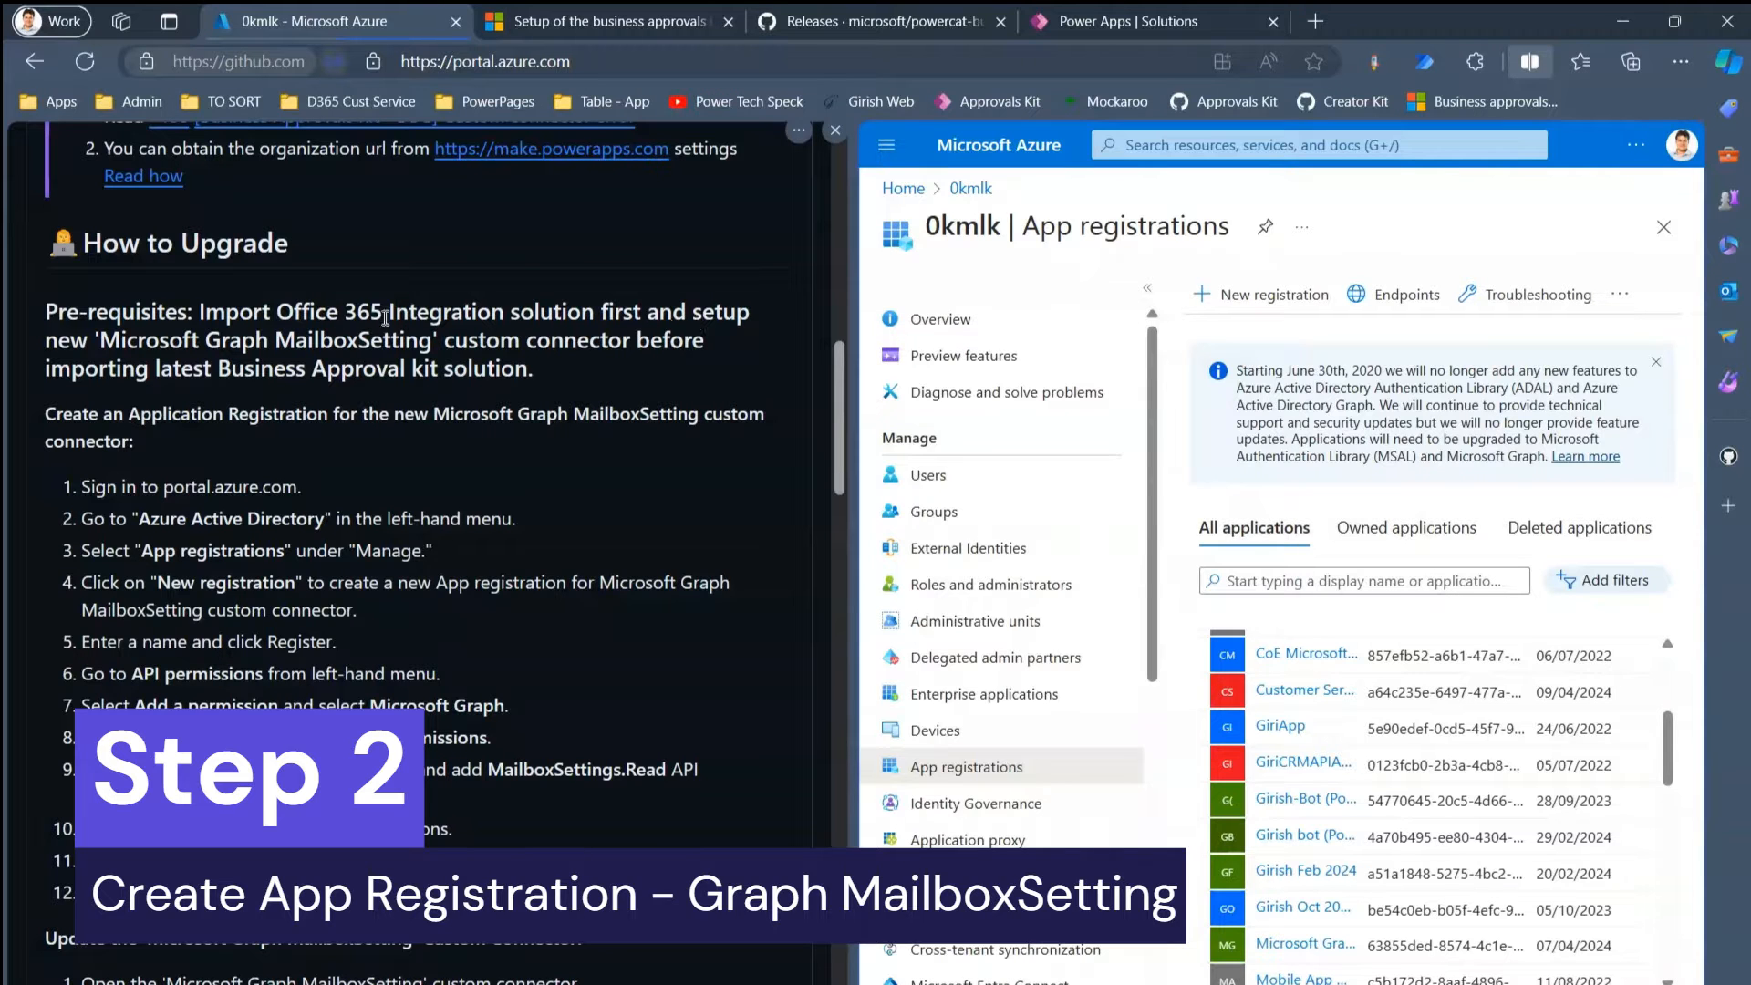
{"action": "left_click_drag", "start_coordinate": [828, 413], "coordinate": [840, 447]}
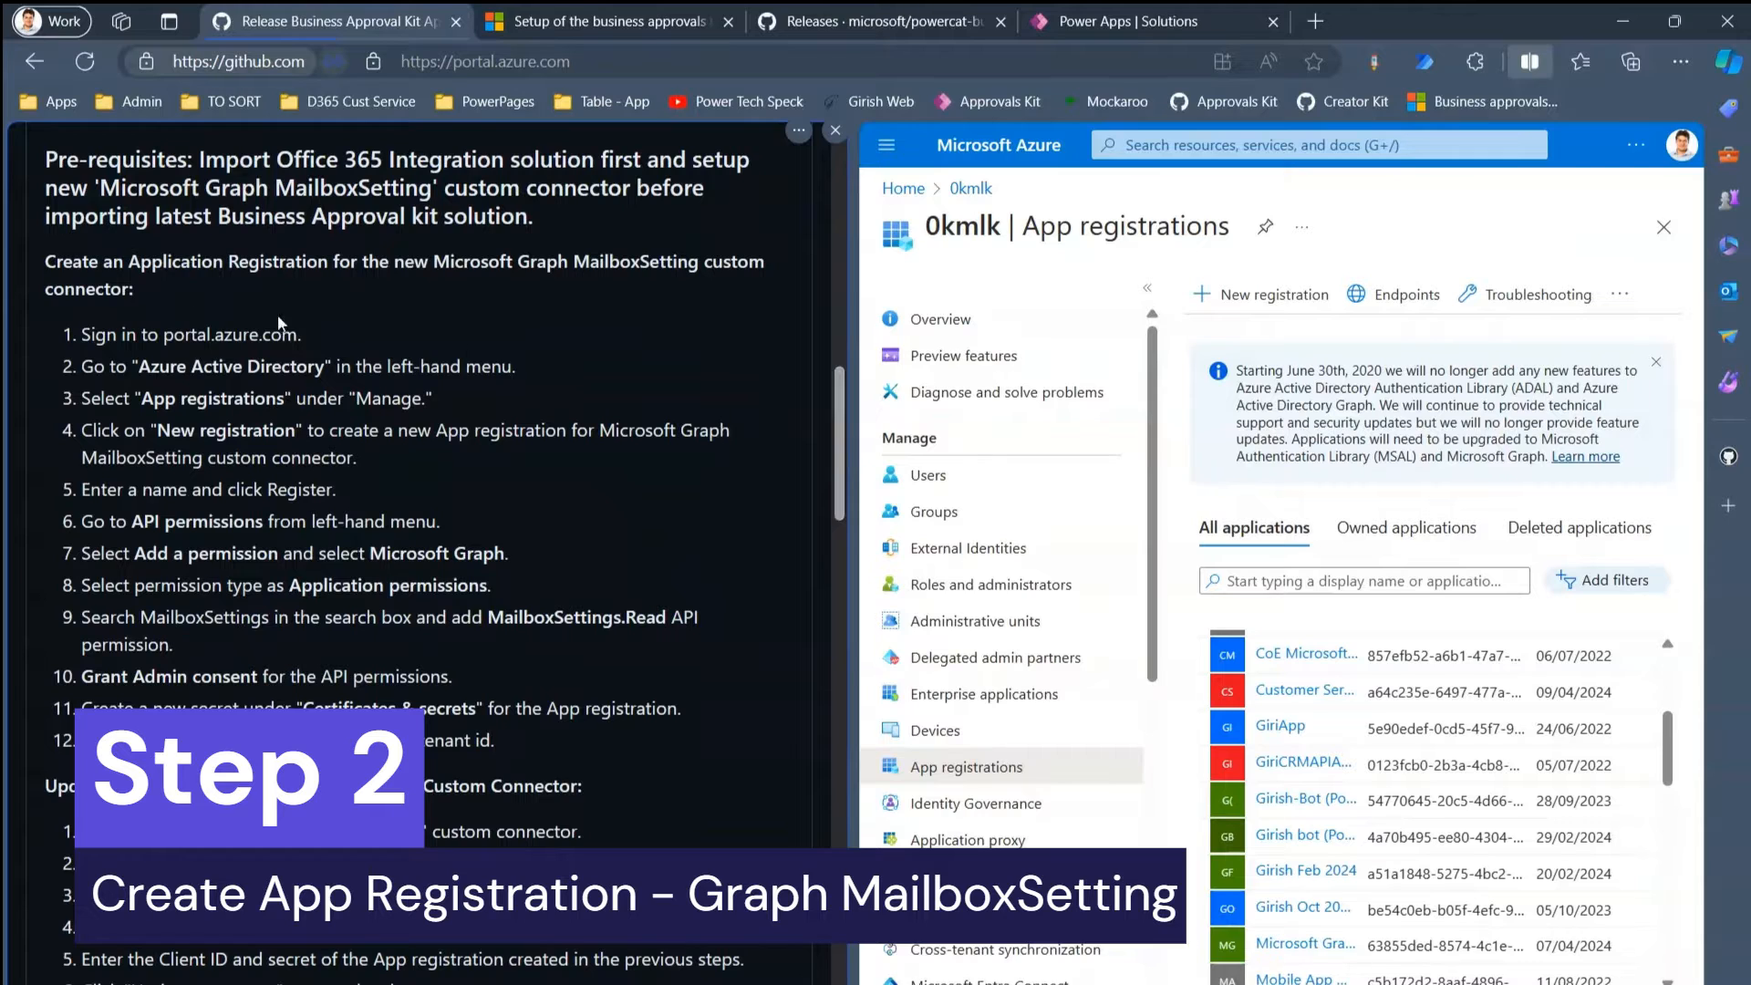
- Go to Microsoft Entra ID > App registrations and begin a new registration
{"action": "left_click", "coordinate": [903, 188]}
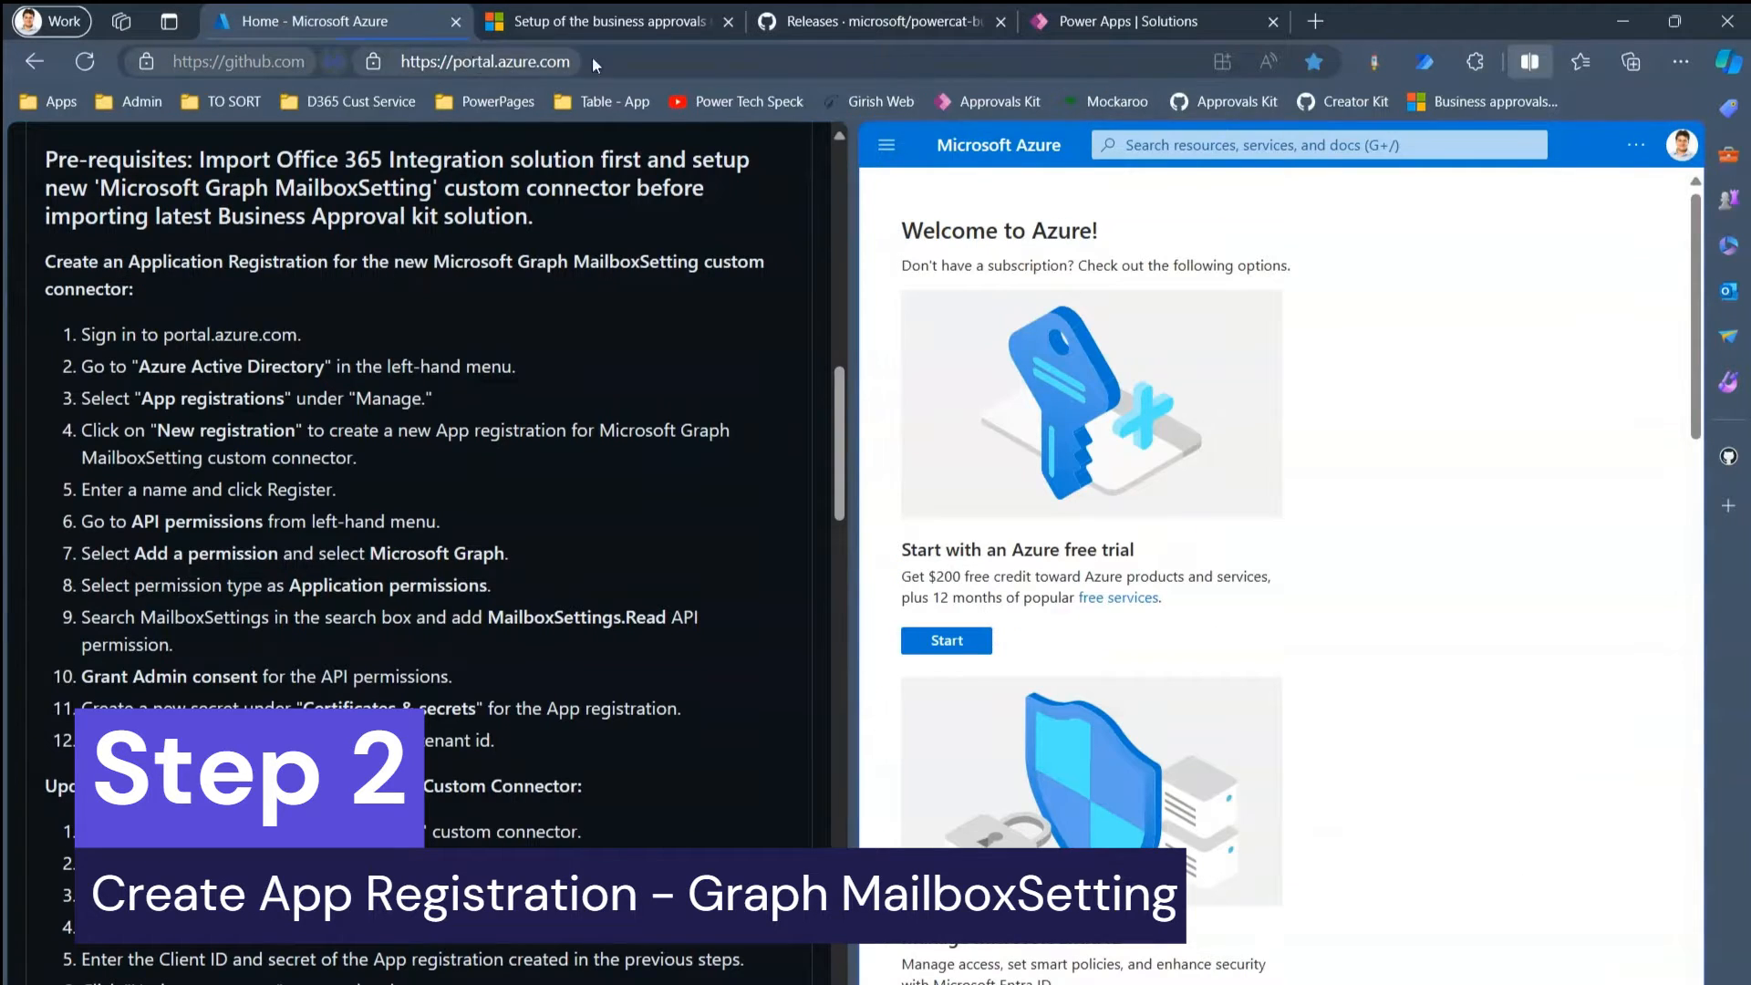
{"action": "left_click", "coordinate": [886, 145]}
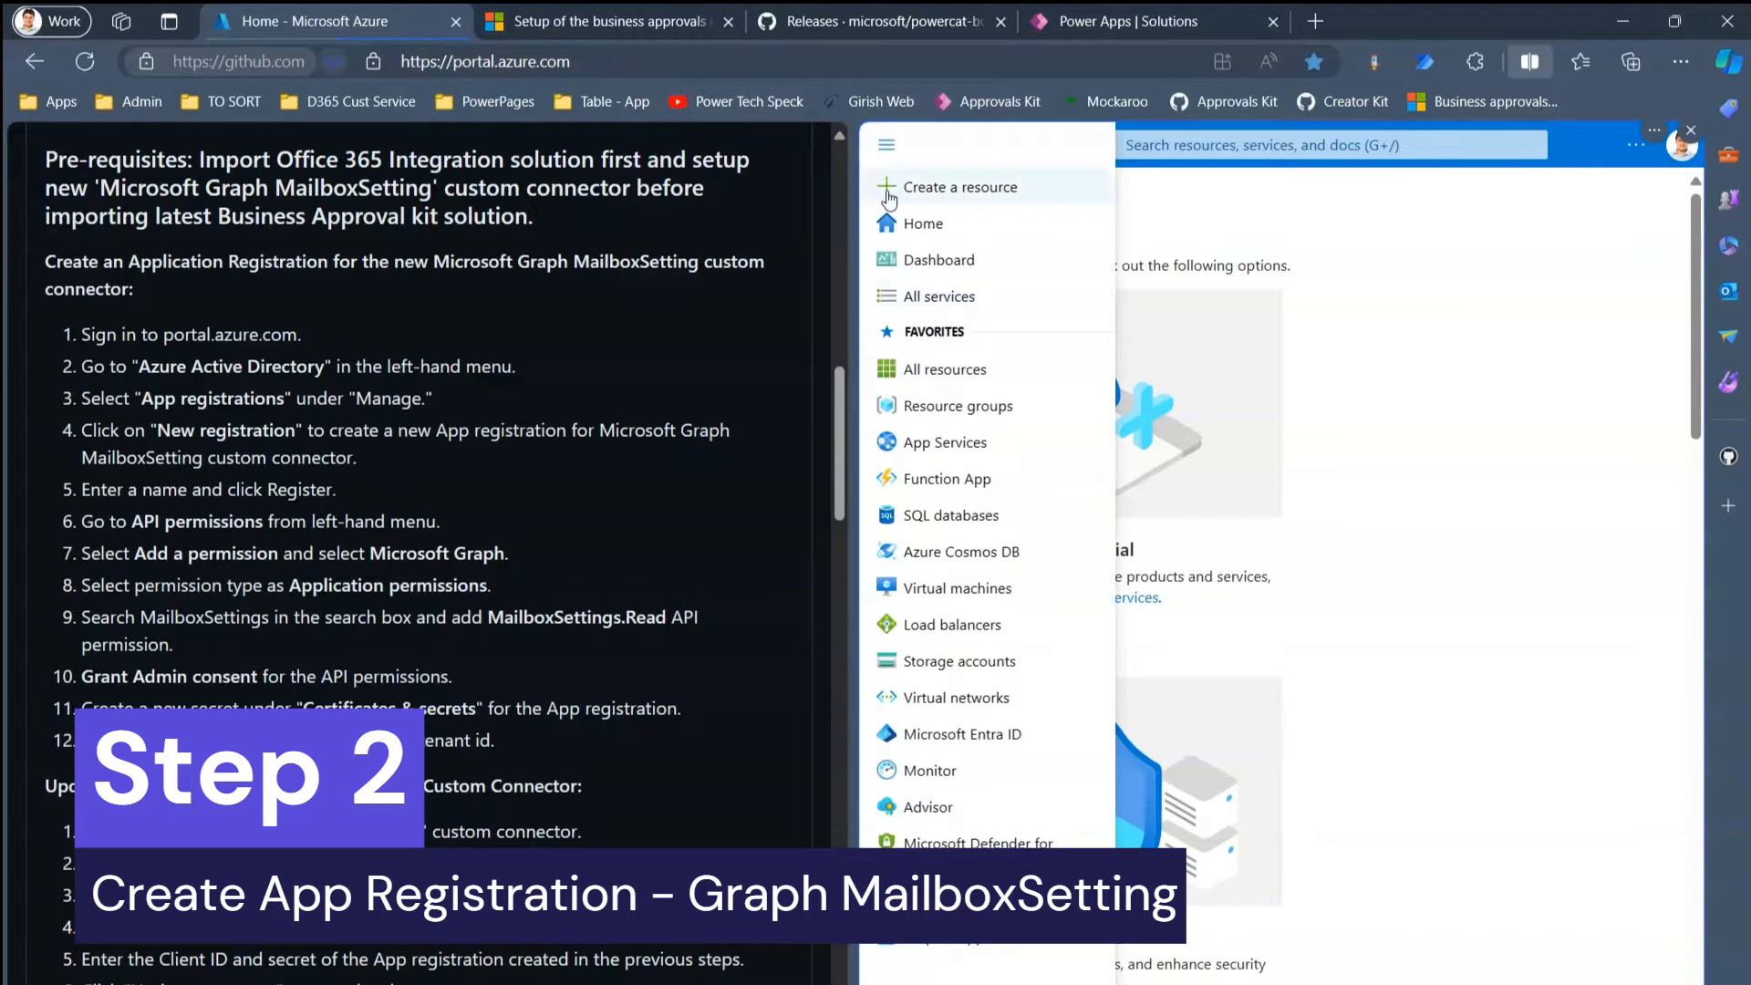
{"action": "left_click", "coordinate": [958, 734]}
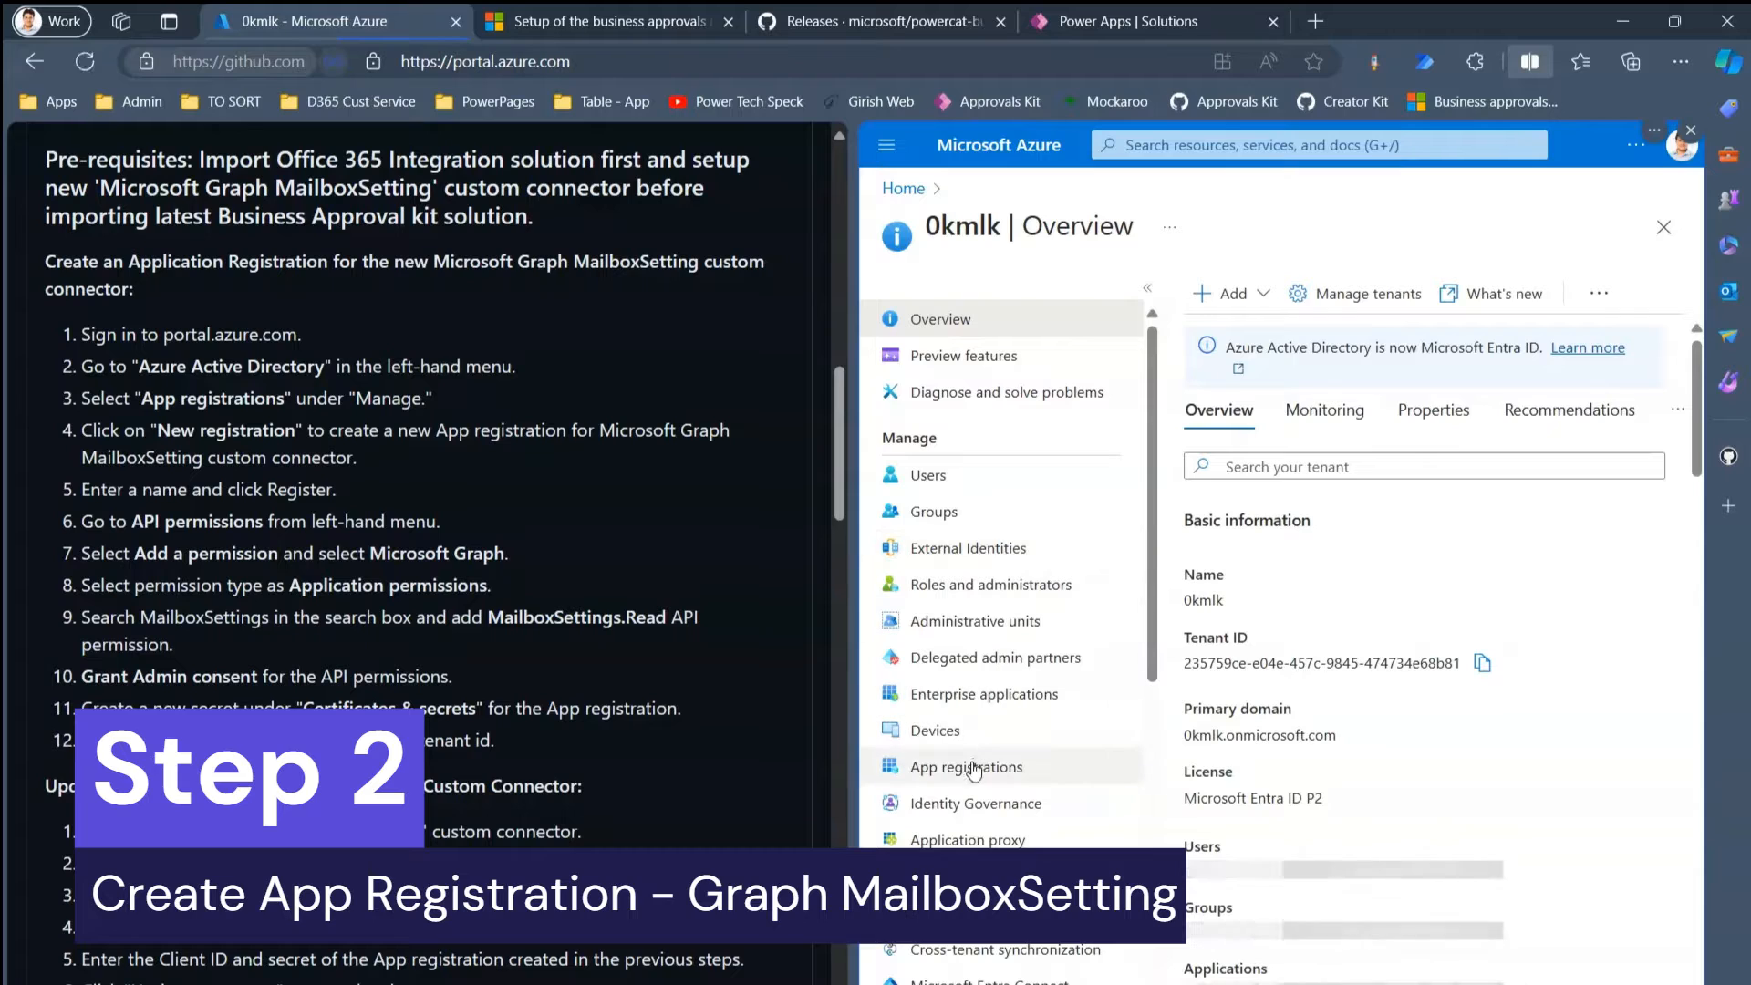
{"action": "left_click", "coordinate": [974, 768]}
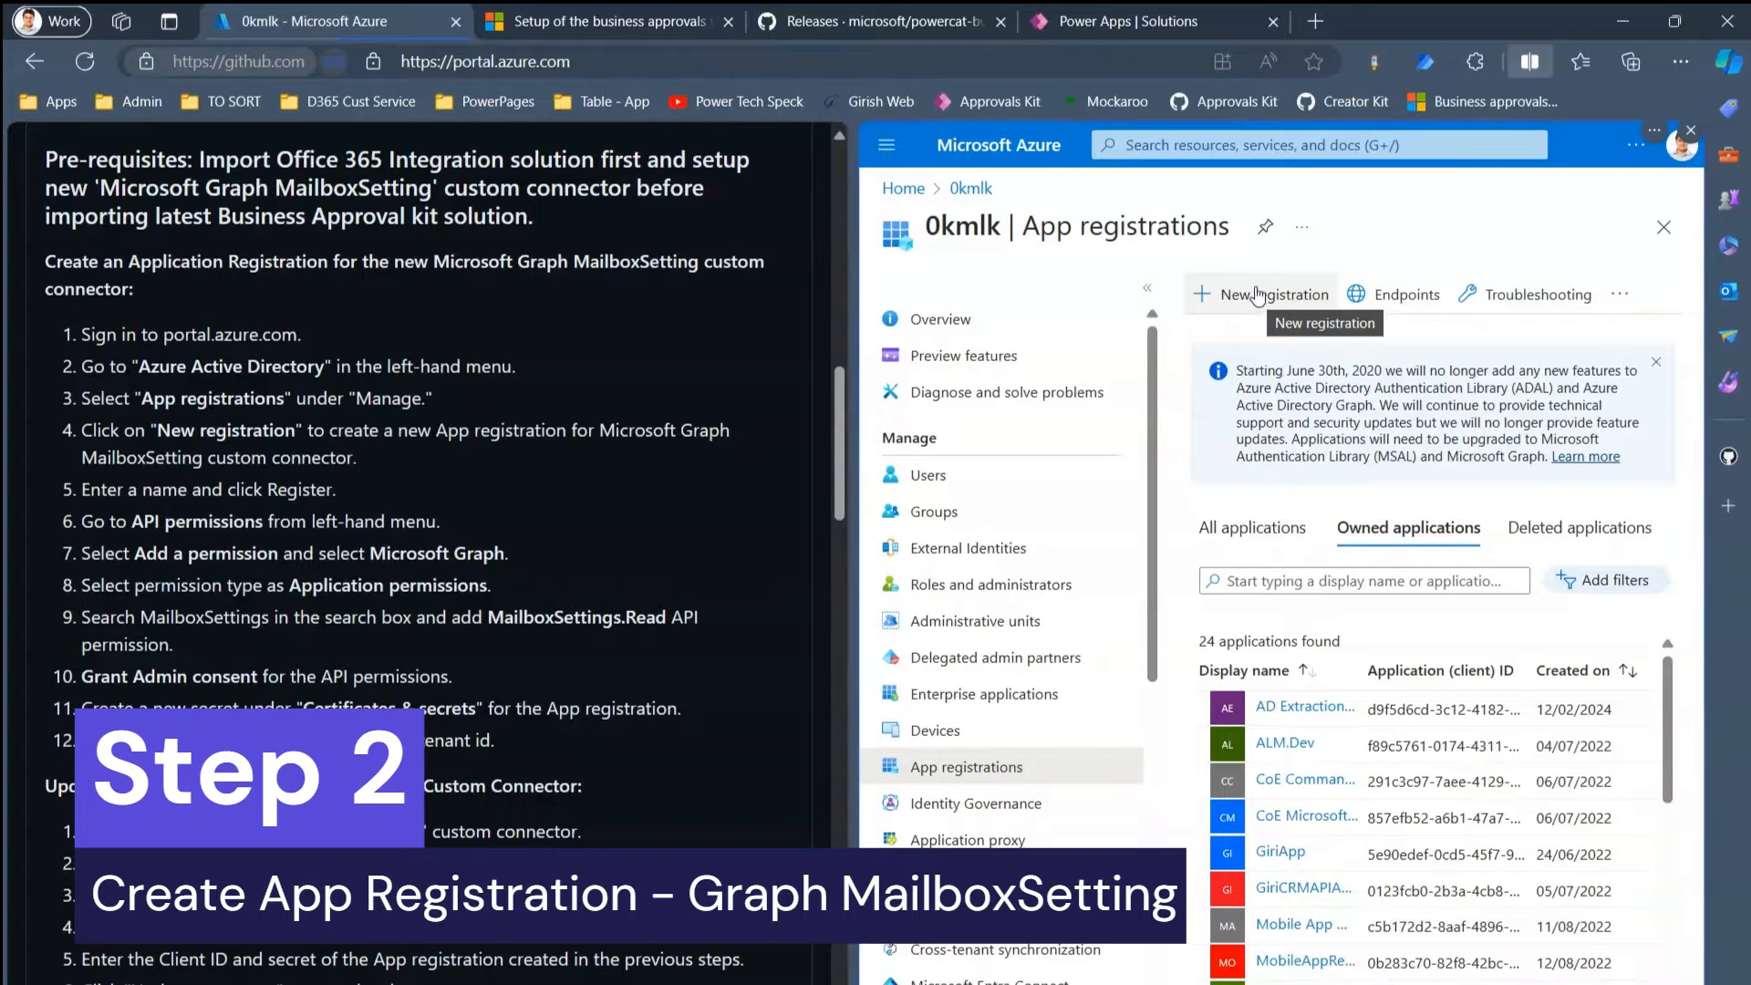
{"action": "left_click", "coordinate": [1256, 296]}
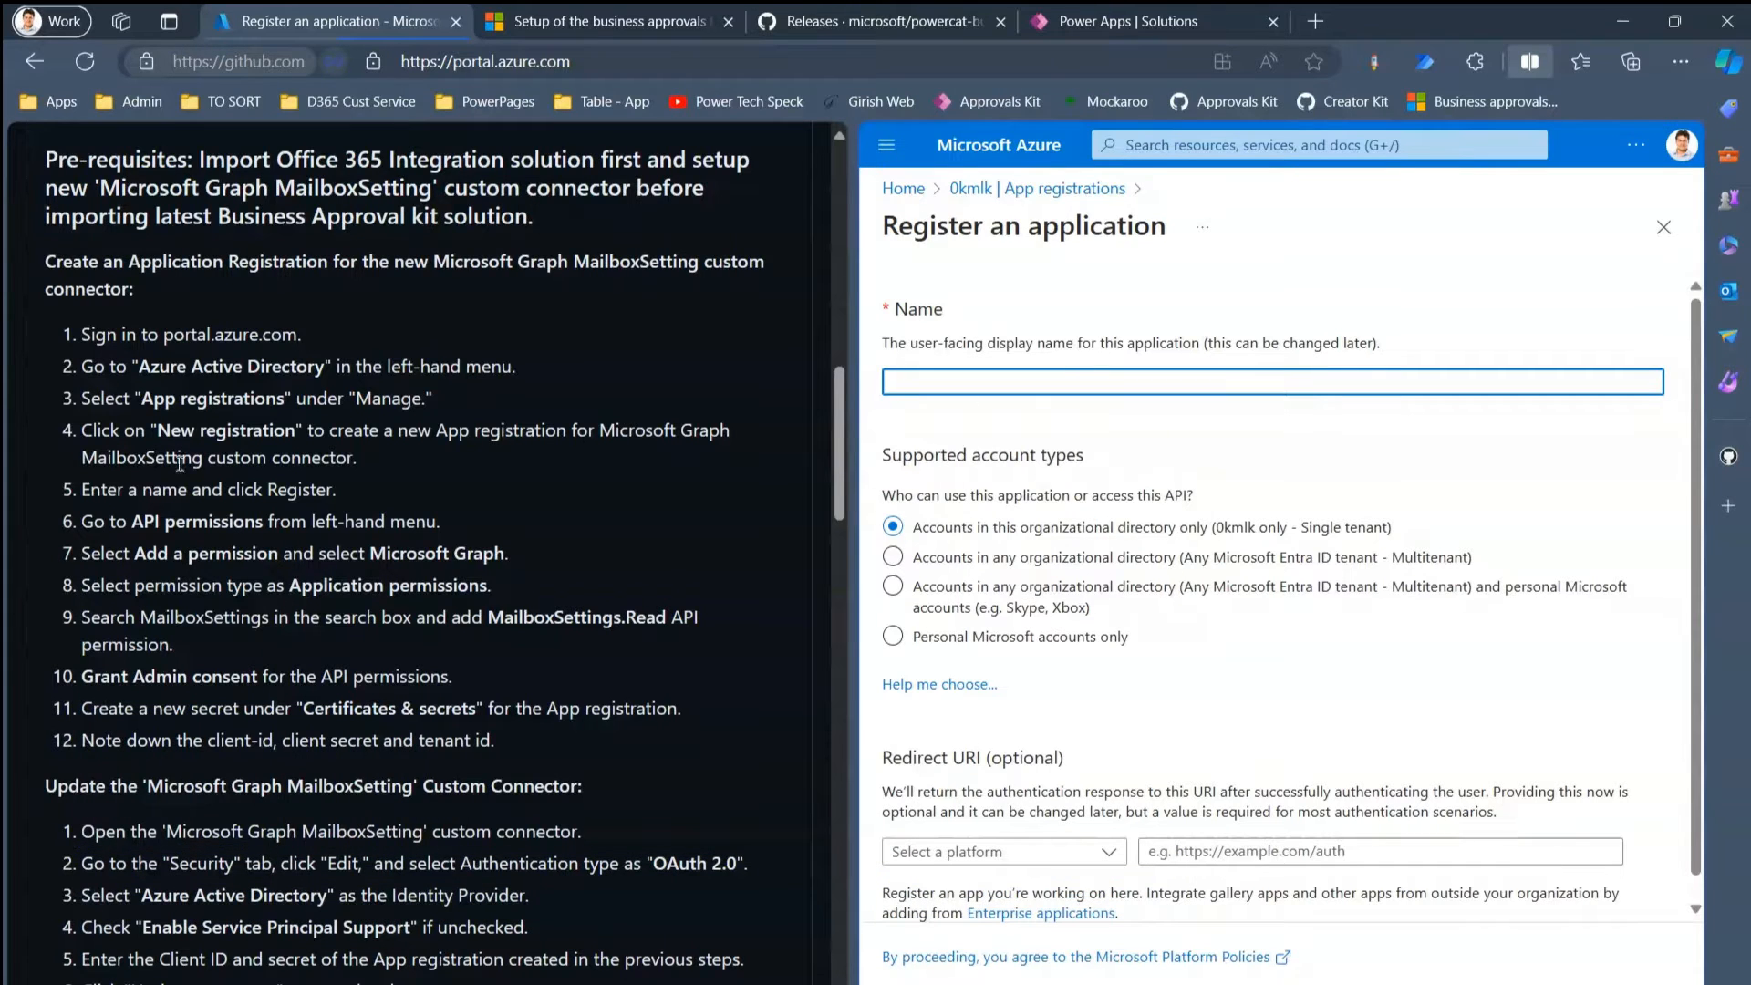
- Register a single-tenant application named 'Kit - Microsoft Graph MailboxSetting'
{"action": "left_click_drag", "start_coordinate": [600, 432], "coordinate": [203, 460]}
{"action": "key", "text": "ctrl+c"}
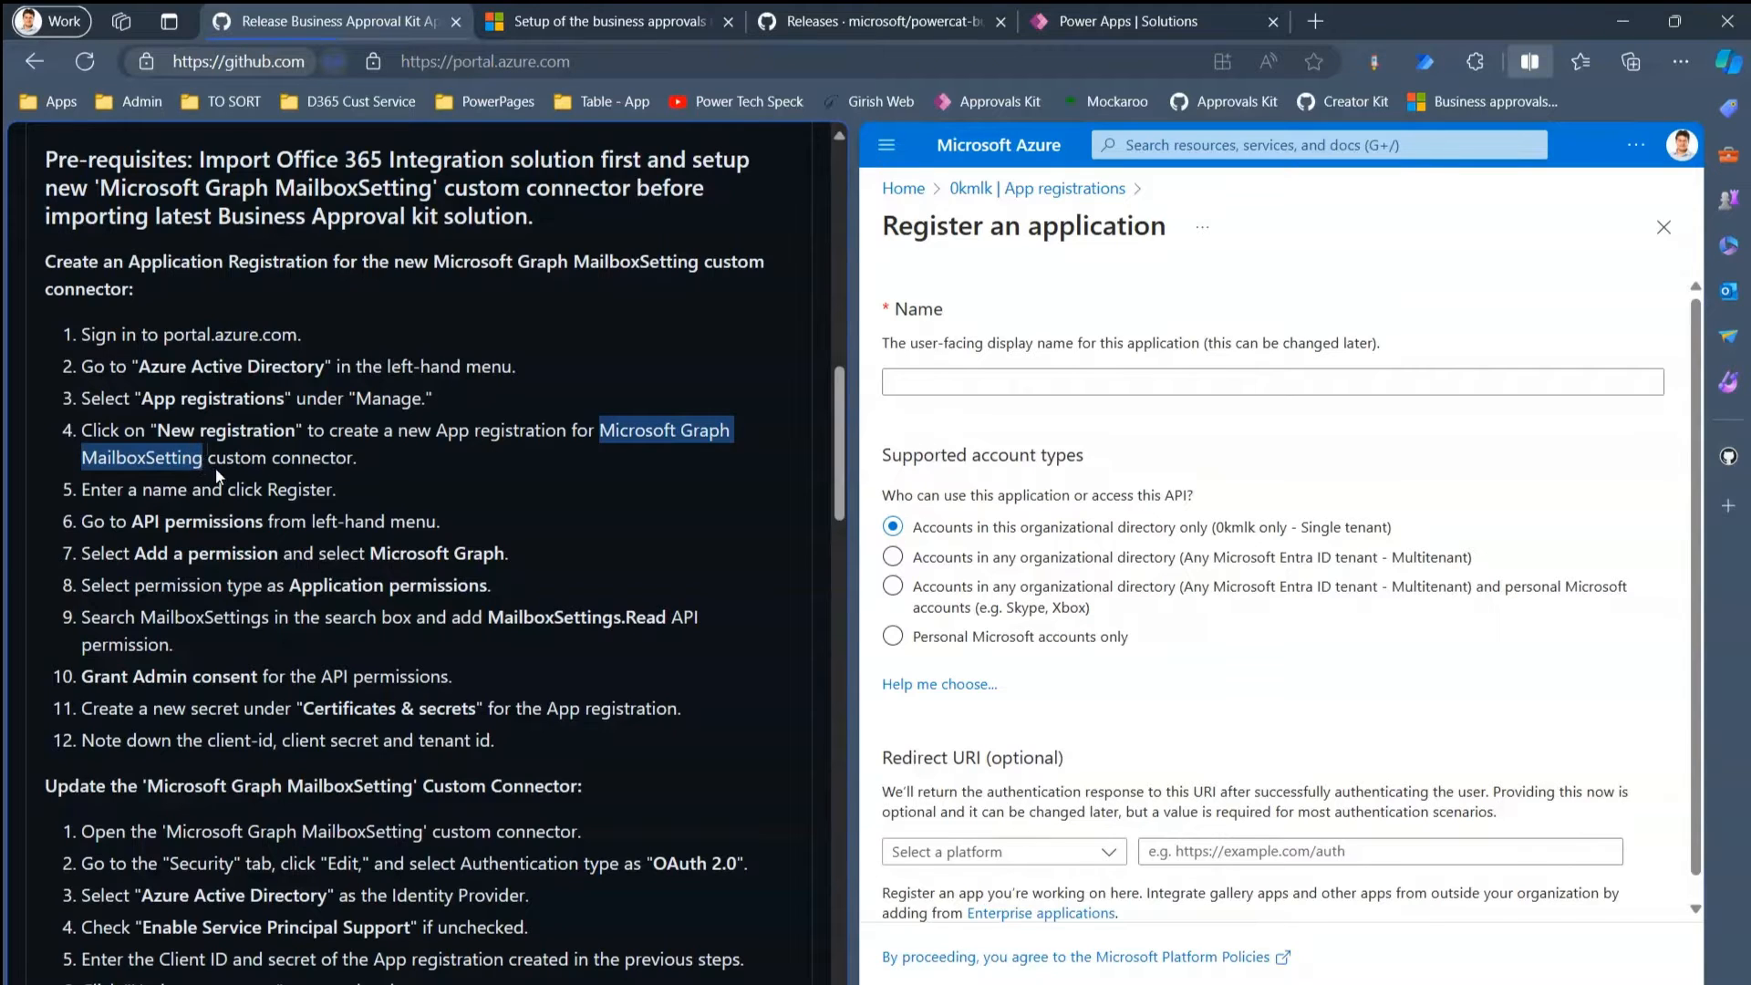
{"action": "left_click", "coordinate": [1034, 382]}
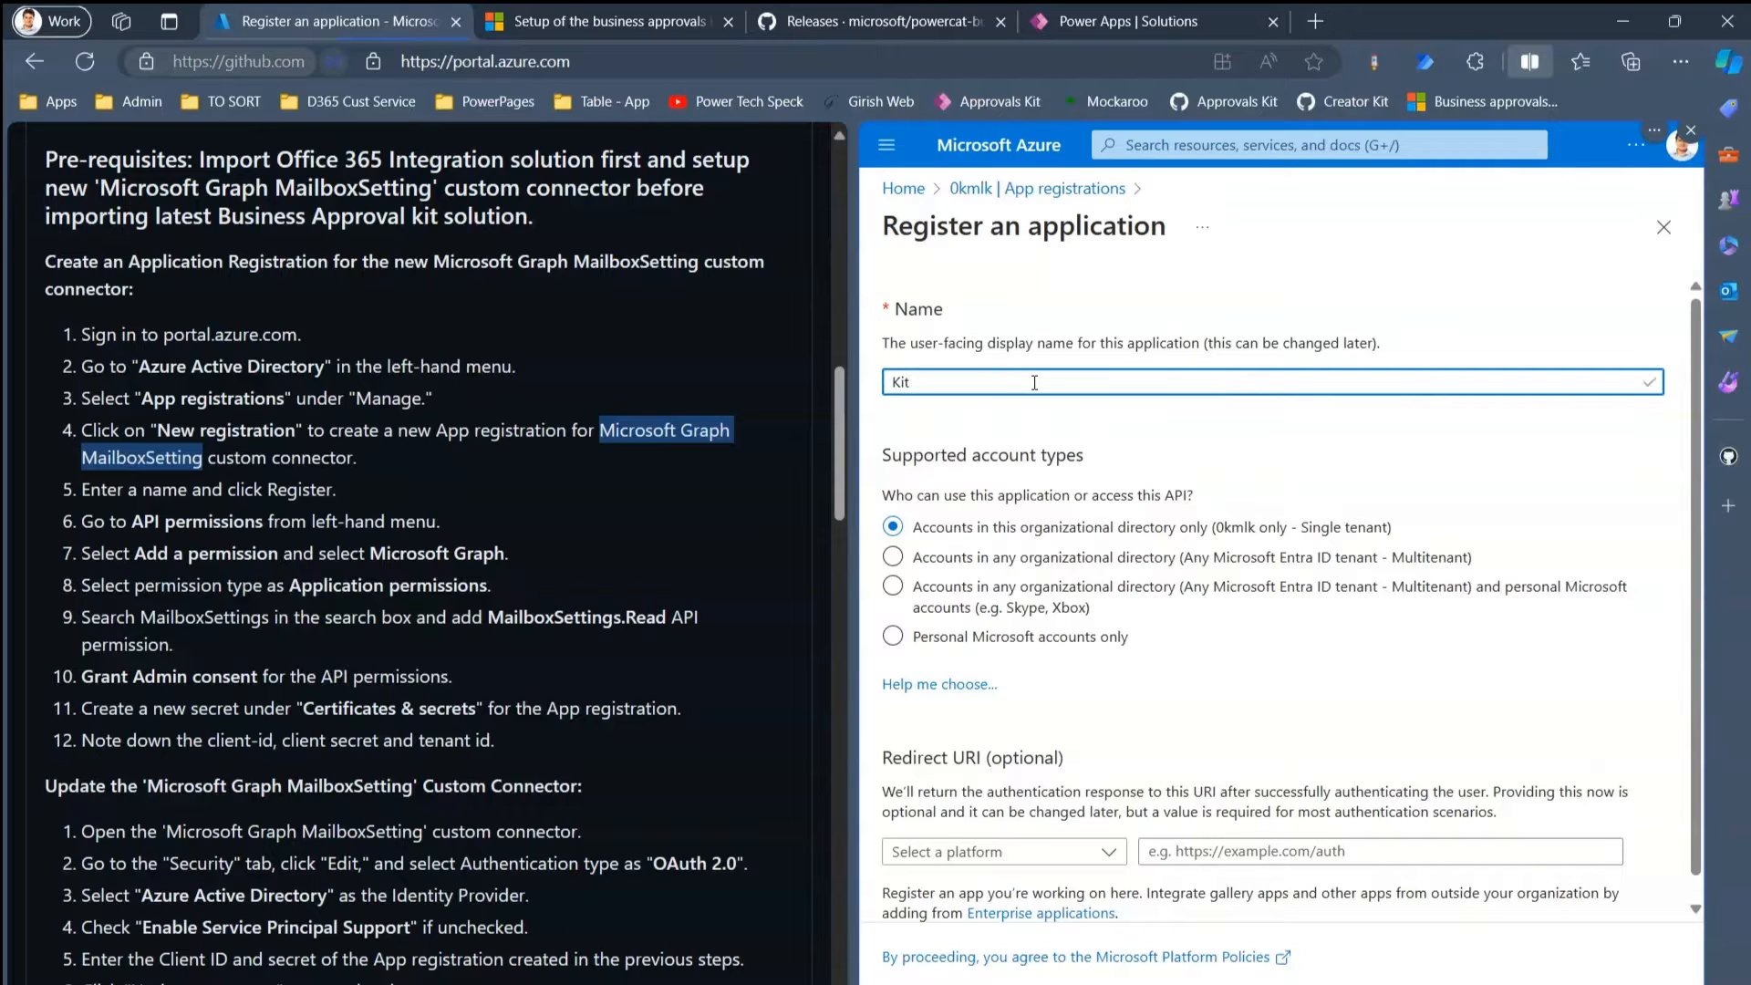
{"action": "key", "text": "ctrl+v"}
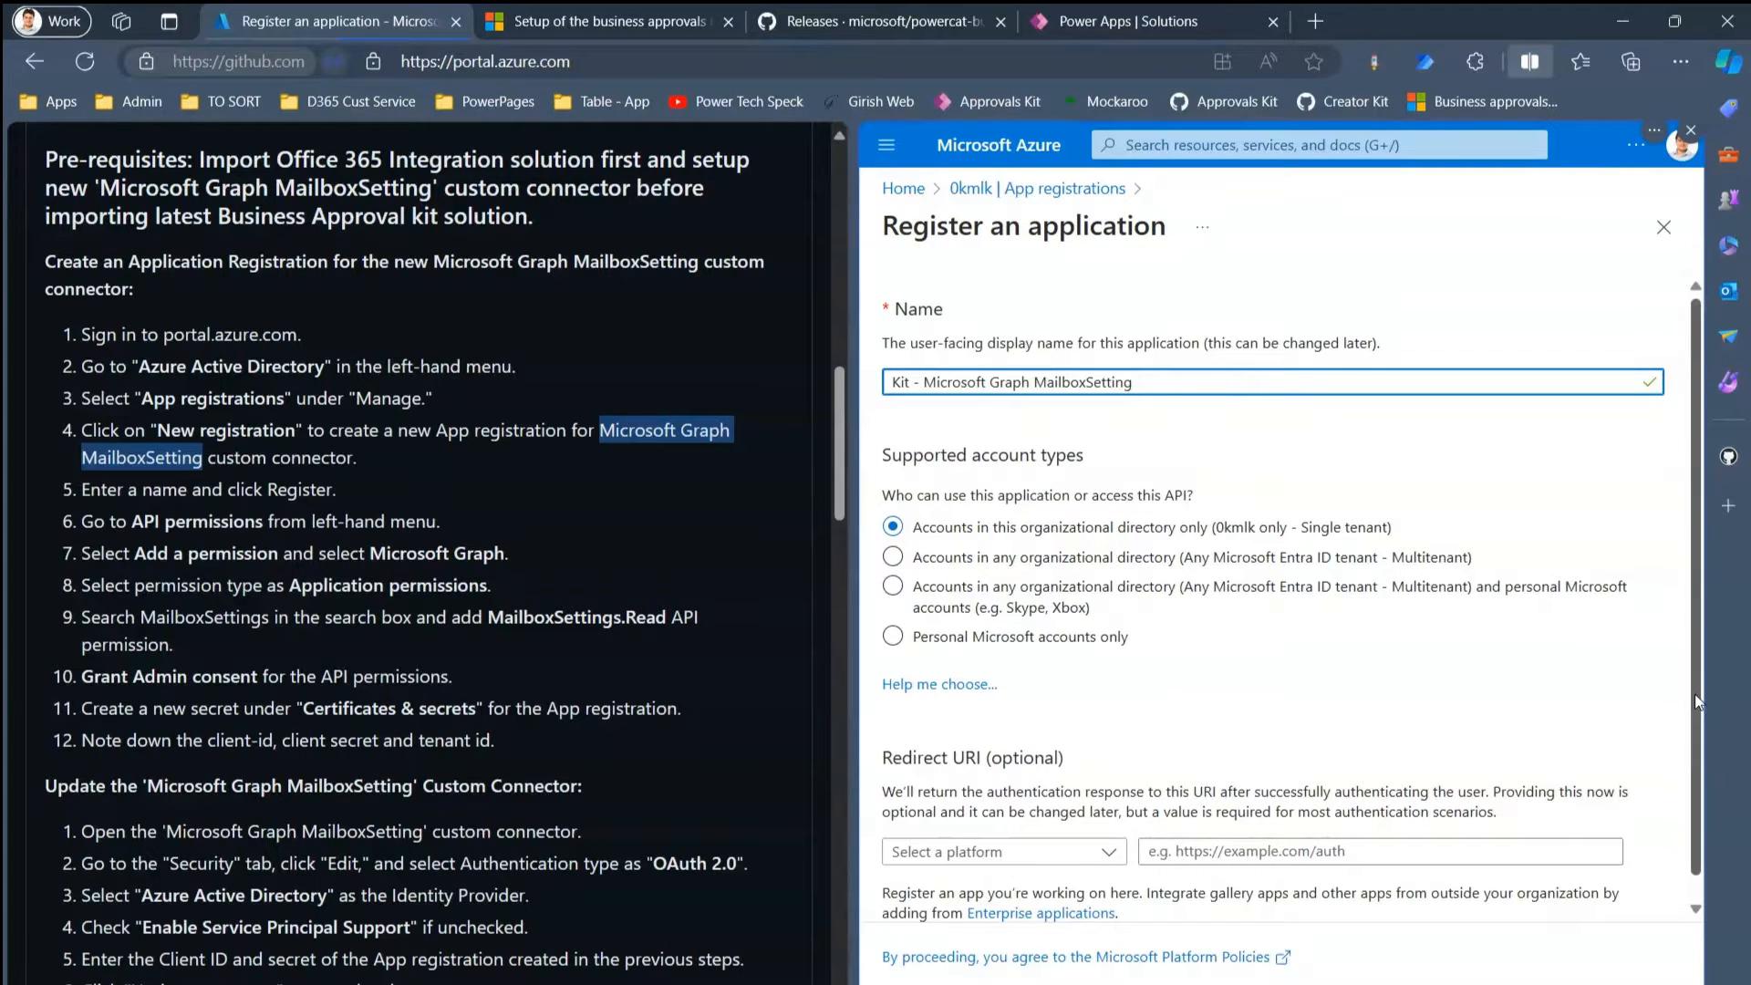
{"action": "scroll", "coordinate": [1698, 807], "scroll_direction": "down", "scroll_amount": 1}
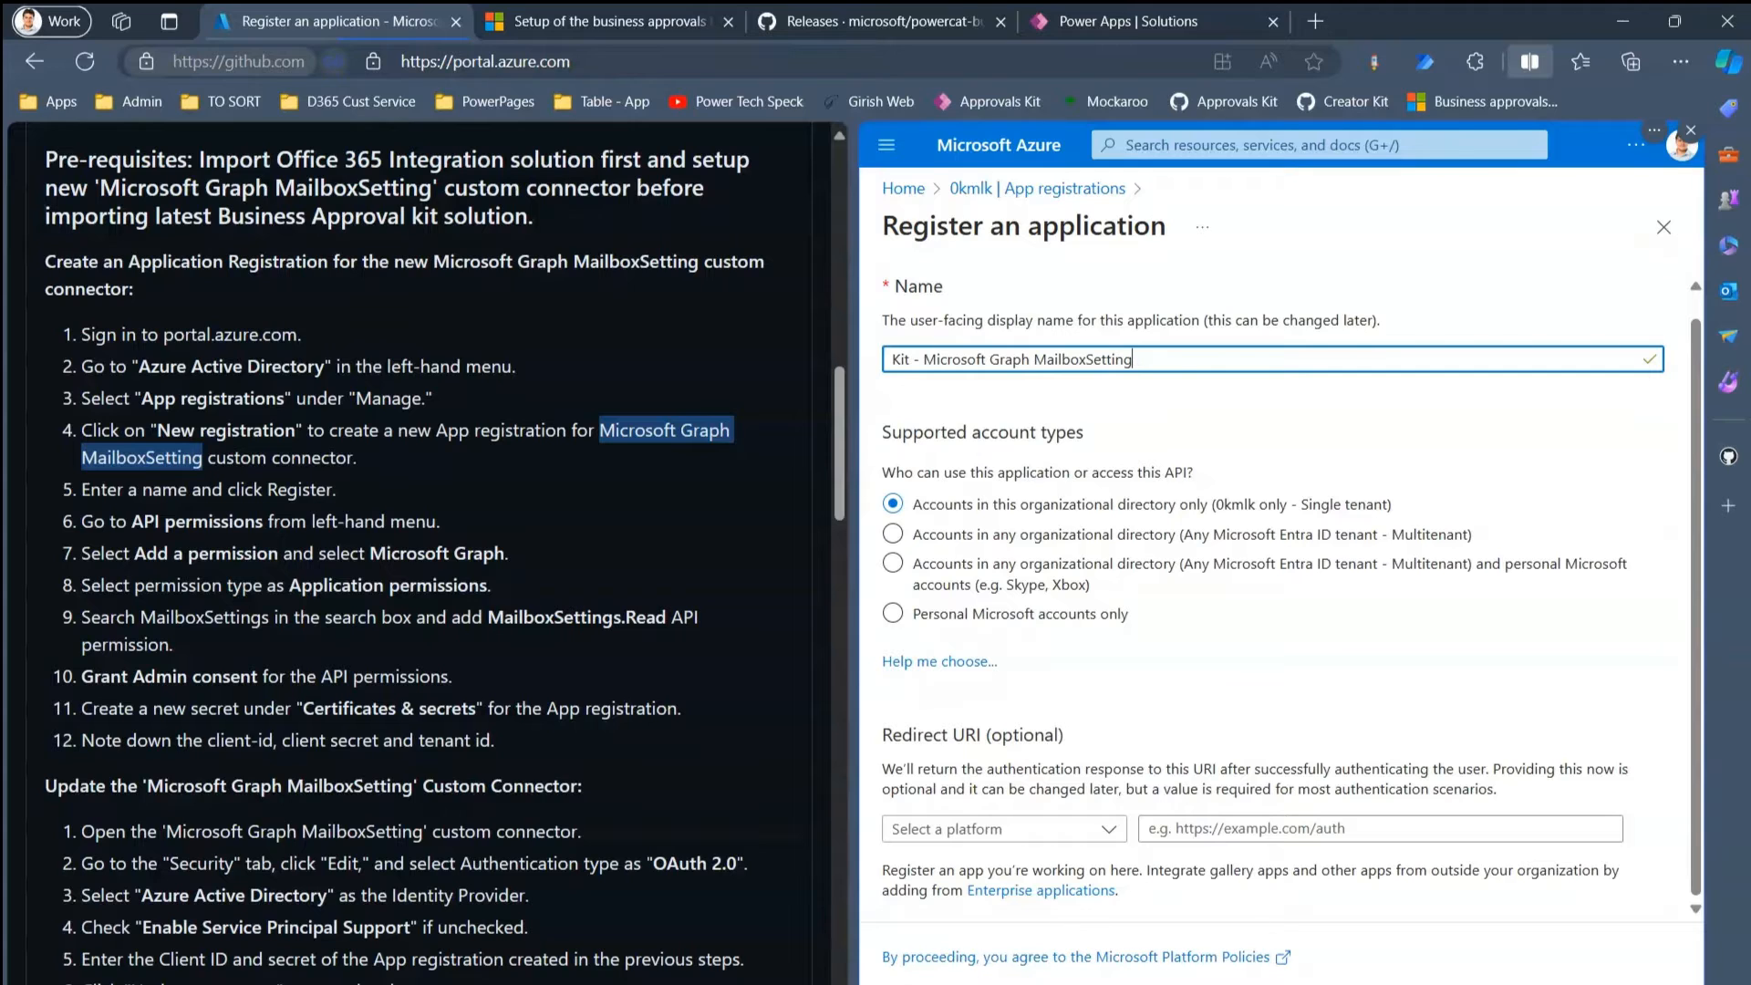
{"action": "left_click", "coordinate": [920, 983]}
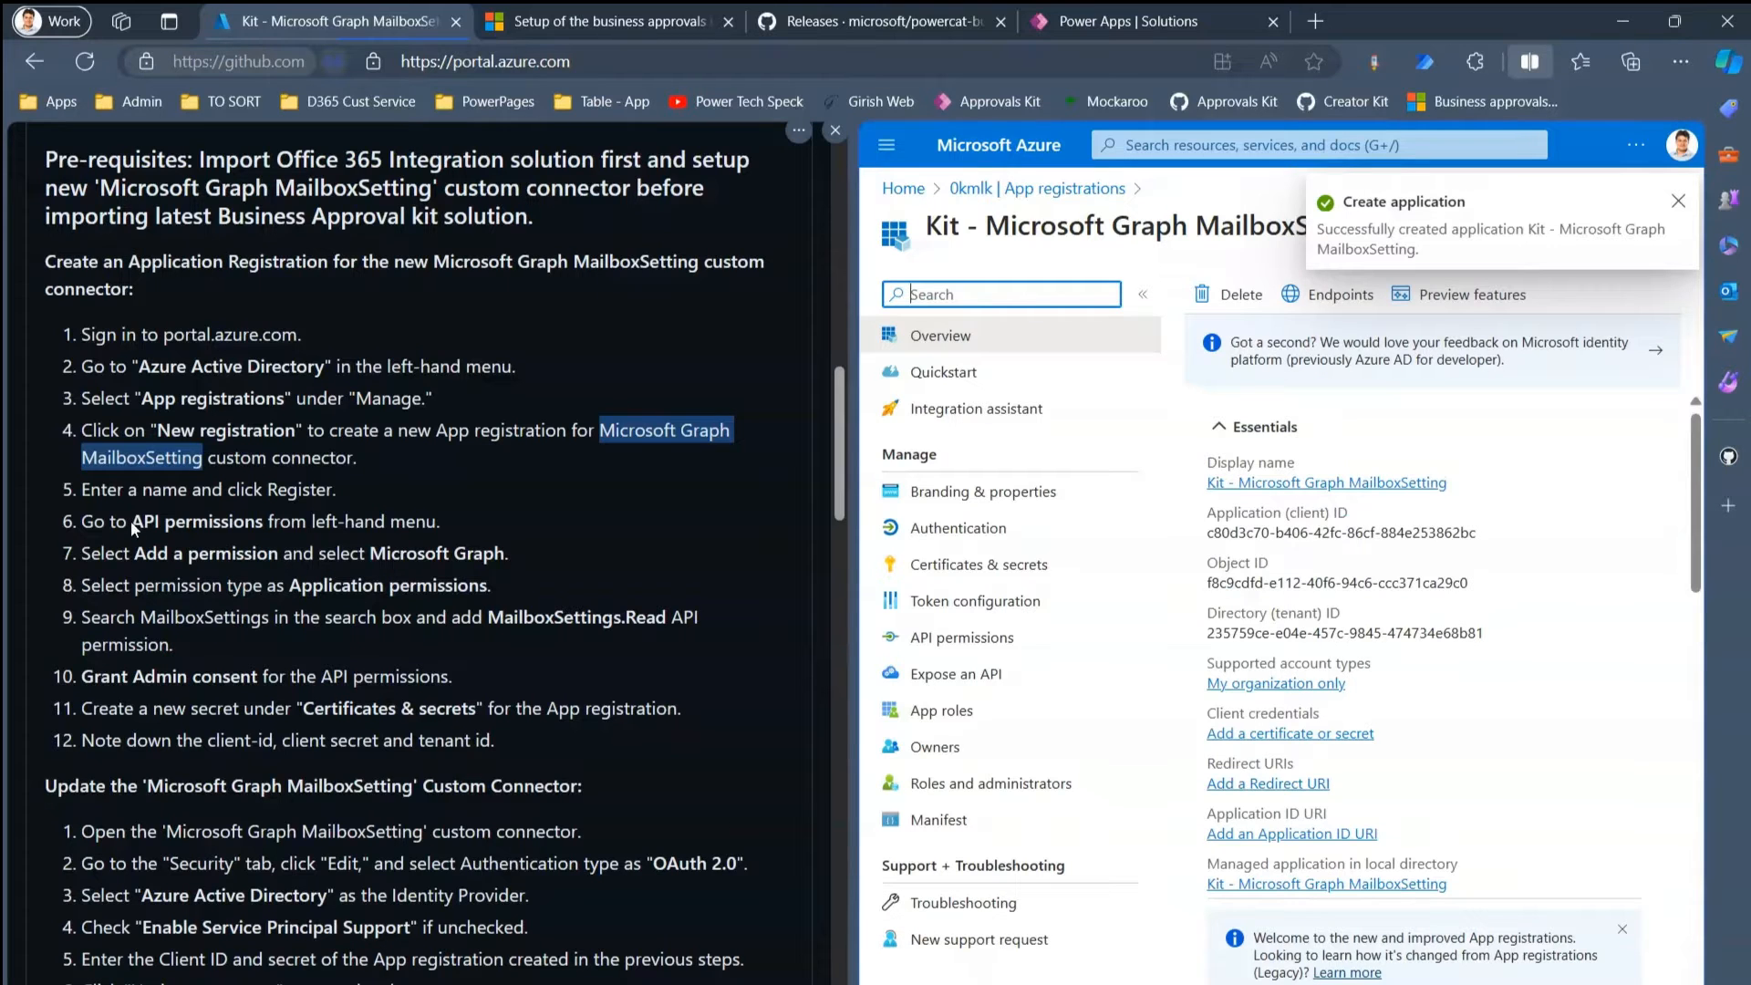
- Start adding a Microsoft Graph application-type permission to the registration
{"action": "left_click_drag", "start_coordinate": [132, 525], "coordinate": [221, 525]}
{"action": "left_click", "coordinate": [949, 641]}
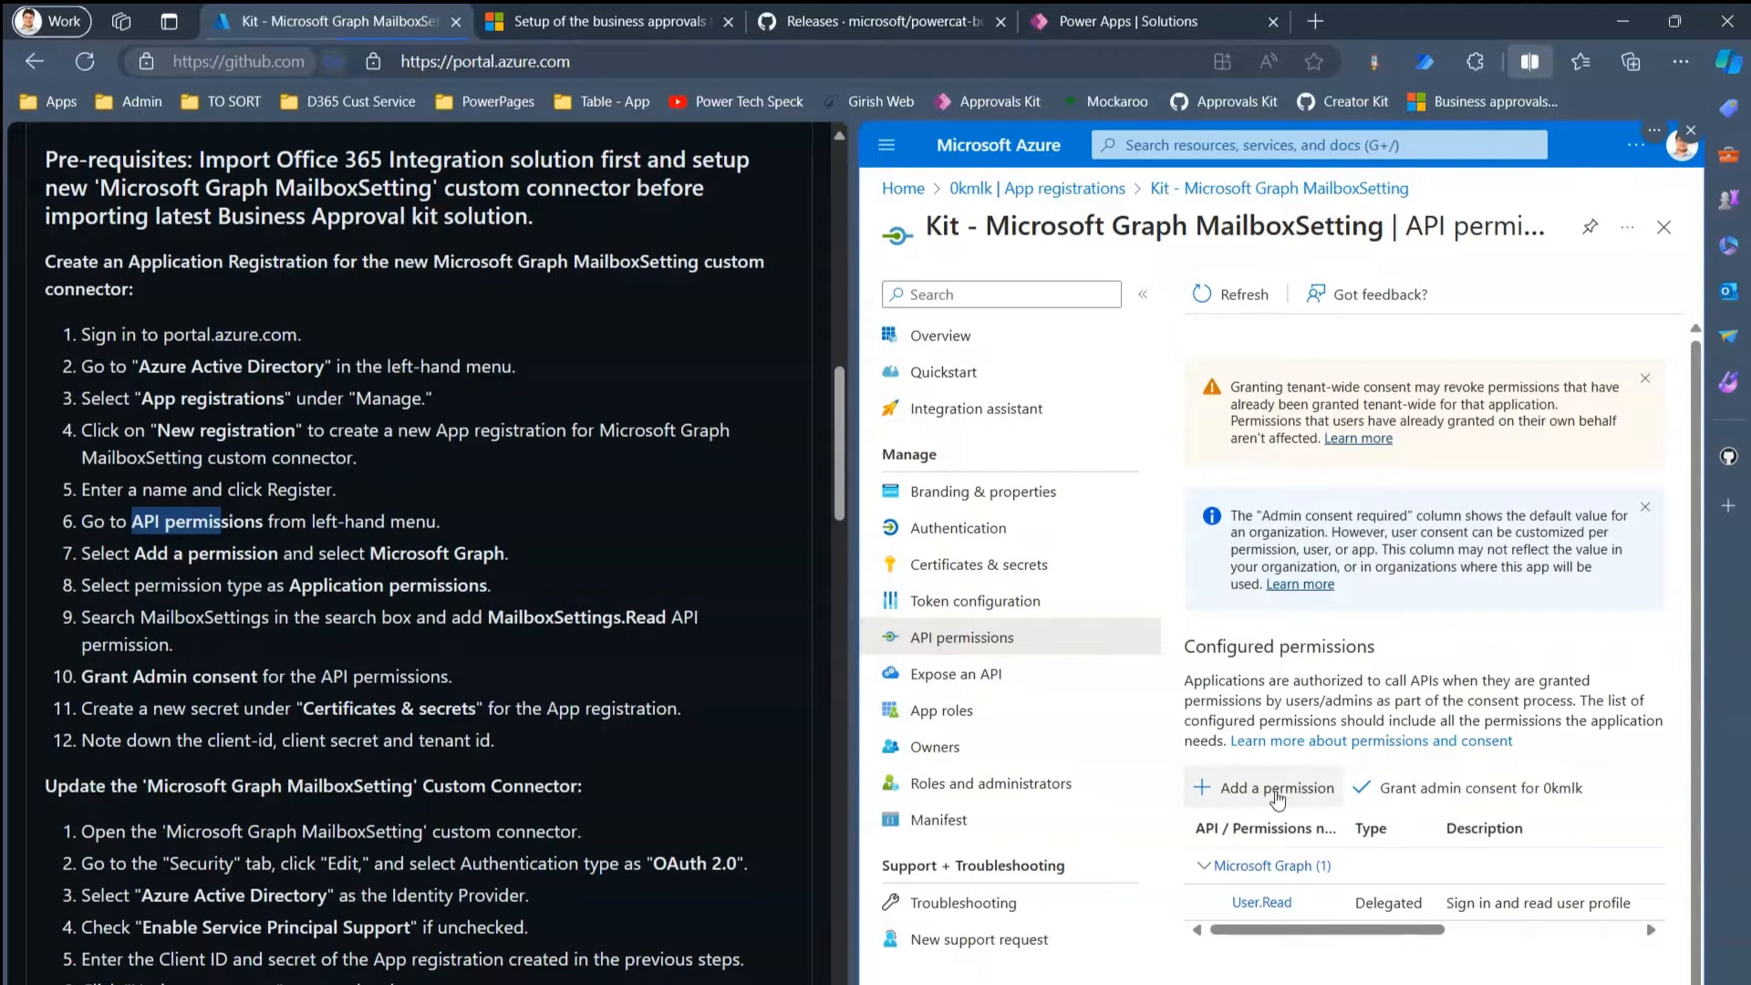
{"action": "left_click", "coordinate": [1280, 794]}
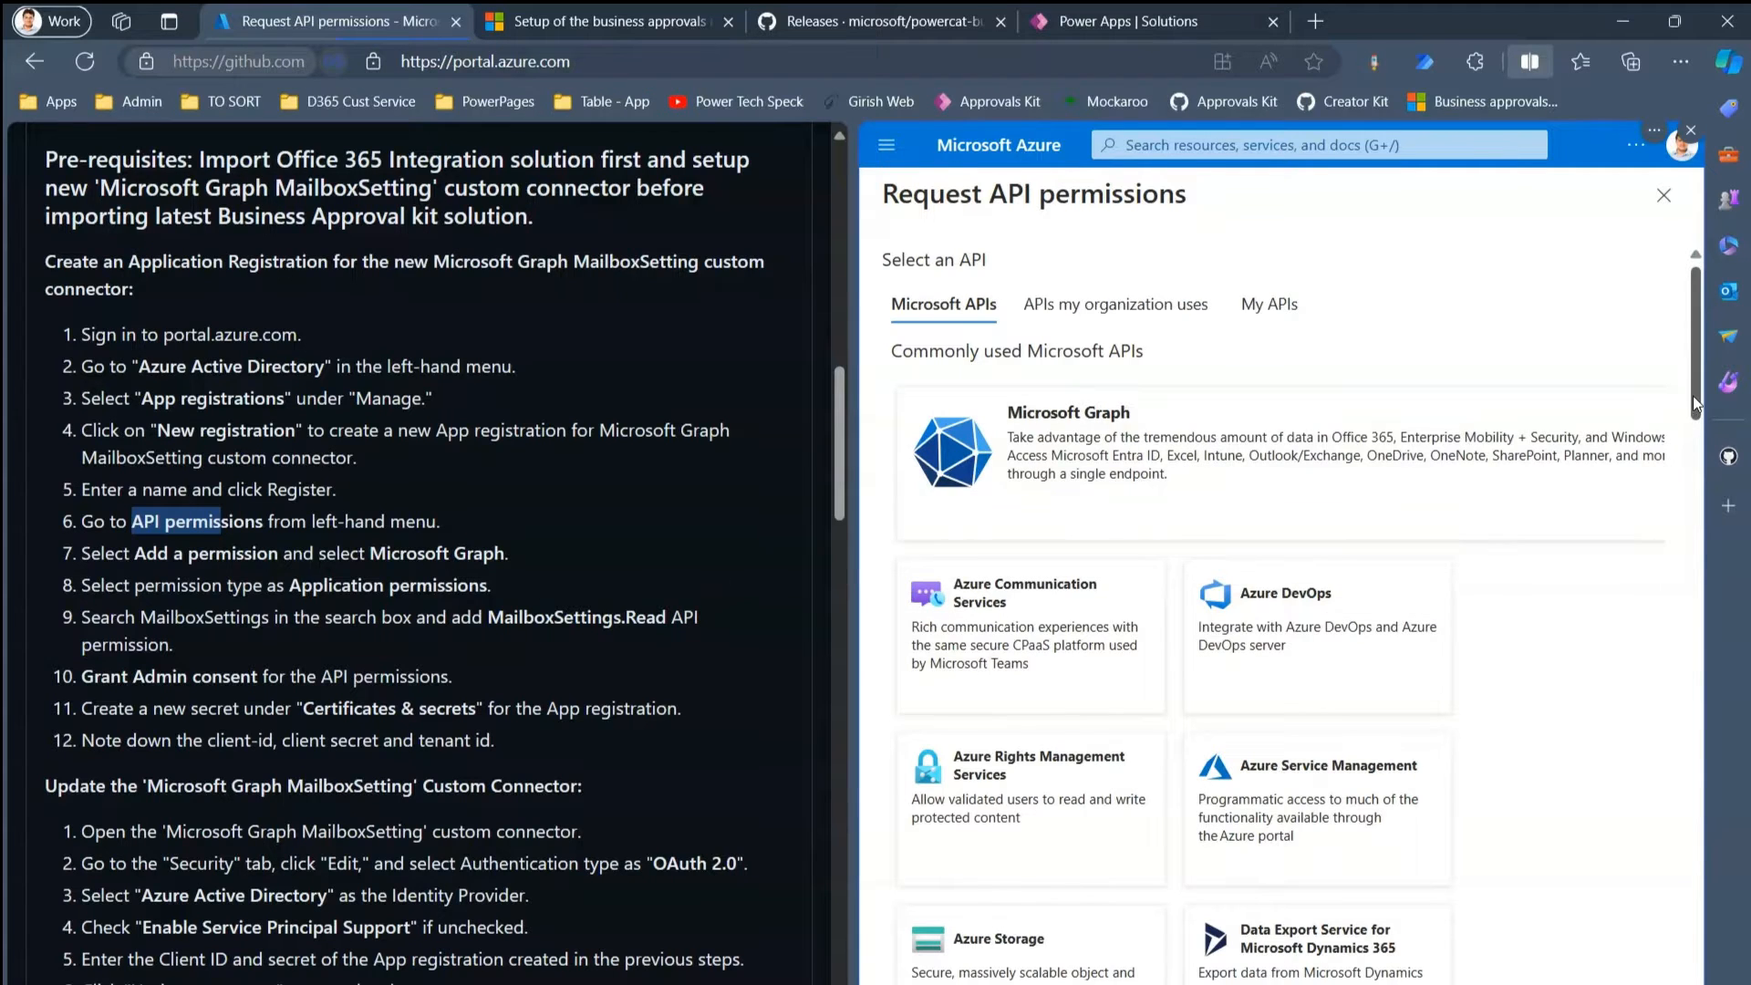
{"action": "left_click_drag", "start_coordinate": [1698, 415], "coordinate": [1727, 854]}
{"action": "left_click_drag", "start_coordinate": [1696, 791], "coordinate": [1685, 248]}
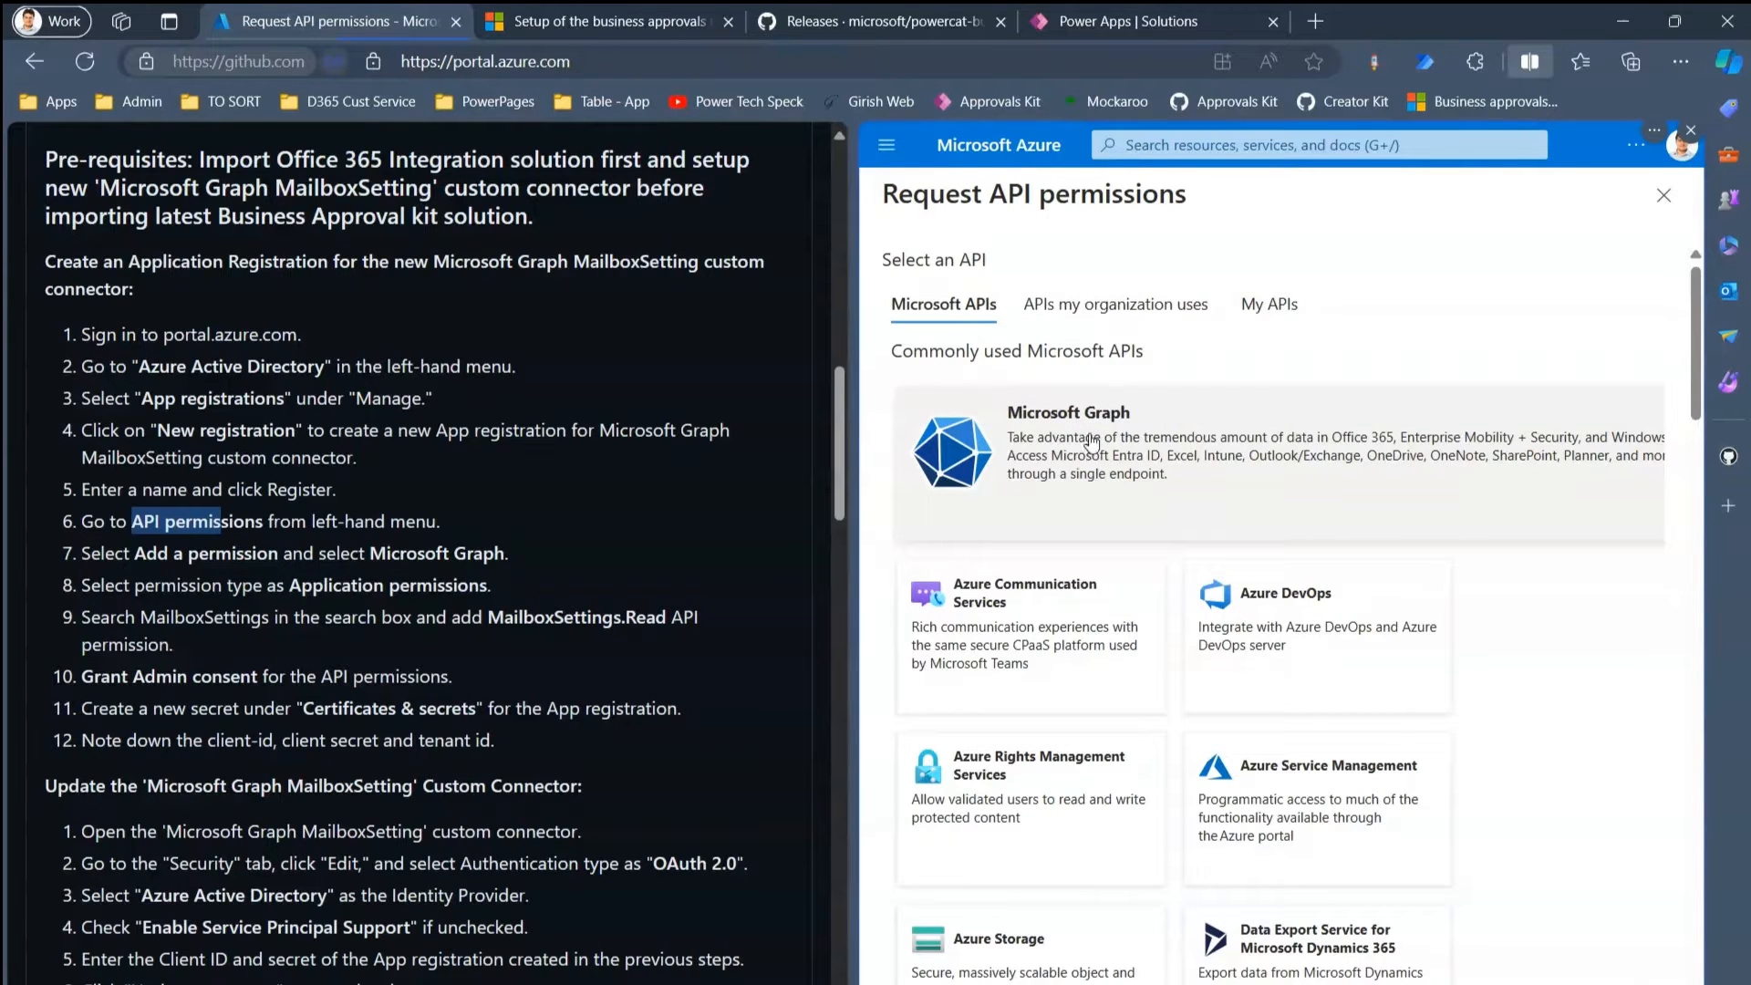
{"action": "left_click", "coordinate": [1131, 456]}
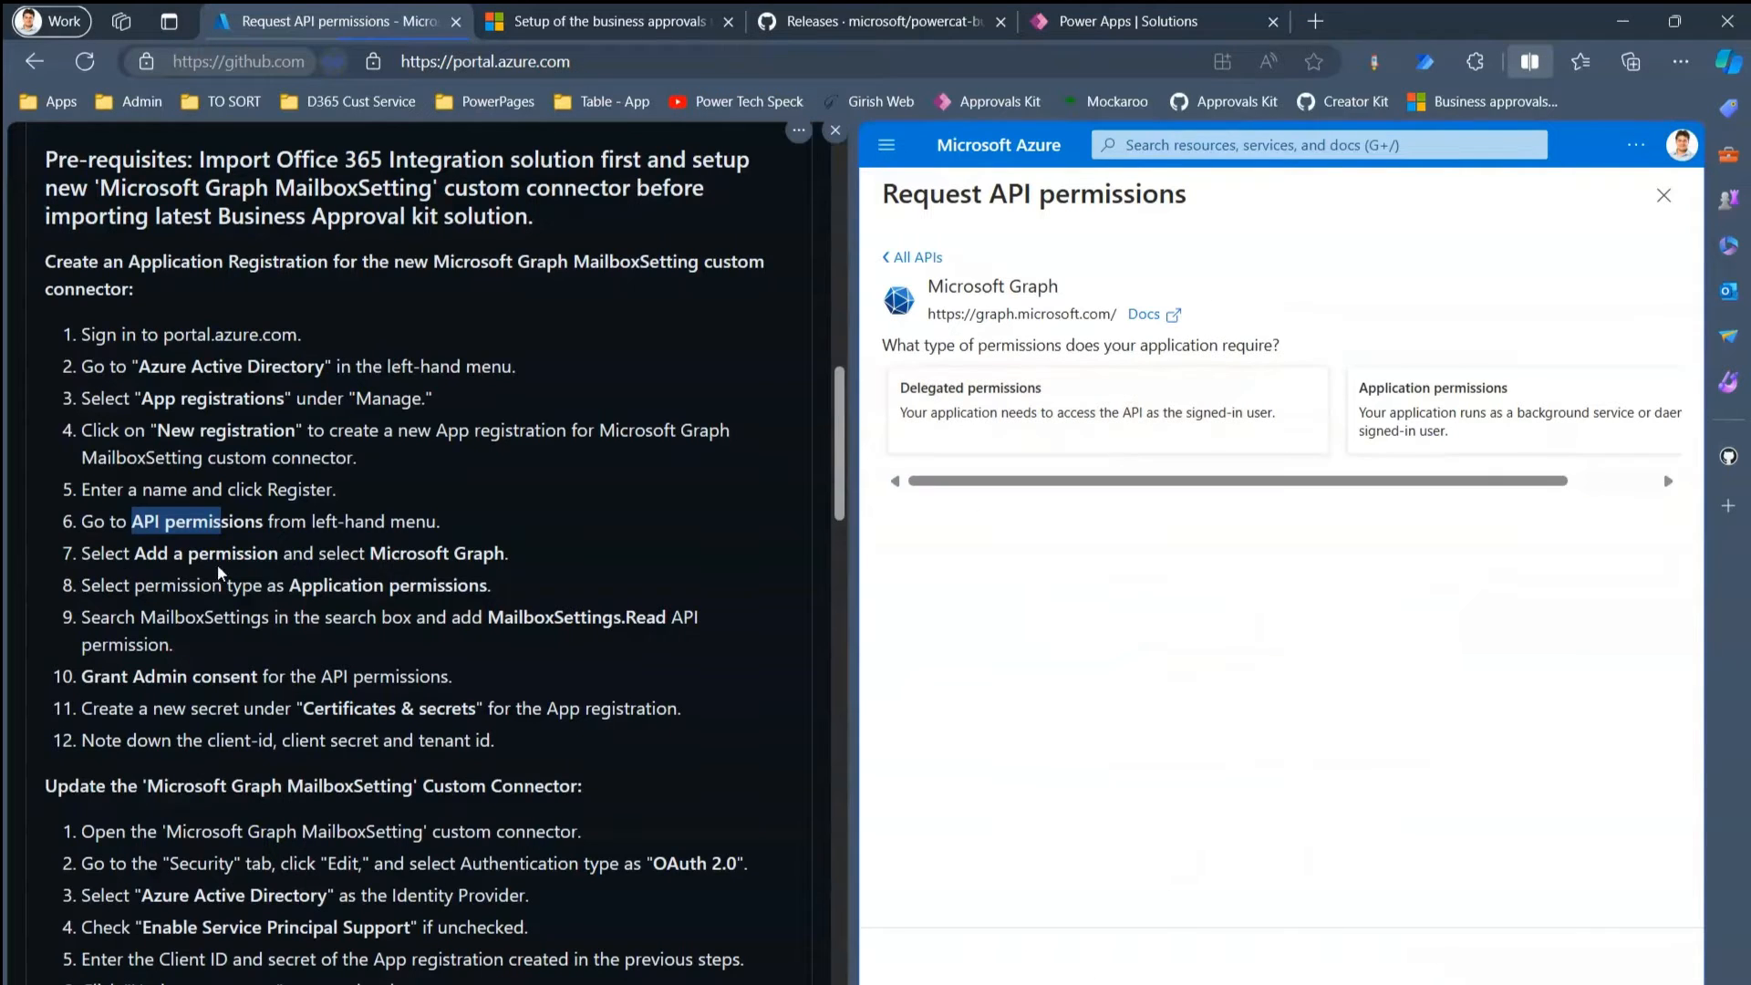
{"action": "left_click_drag", "start_coordinate": [174, 585], "coordinate": [277, 585]}
{"action": "left_click", "coordinate": [1416, 406]}
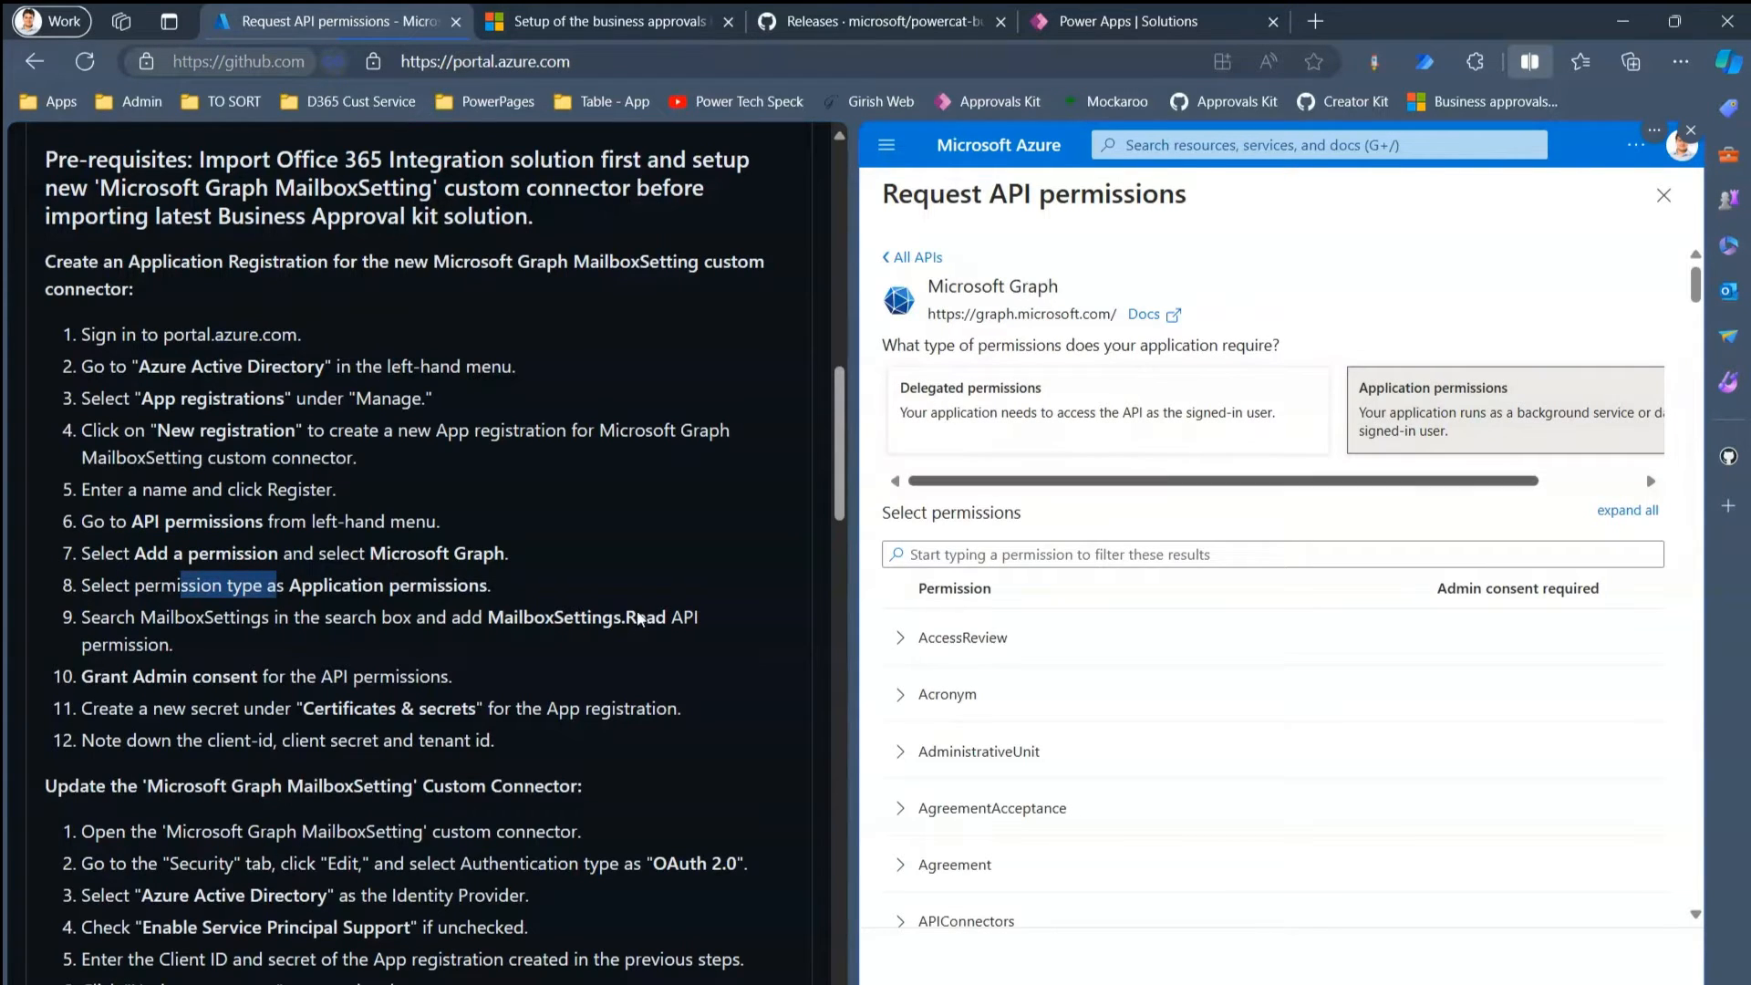
- Add the MailboxSettings.Read permission, filtering by 'mail', and grant tenant admin consent
{"action": "left_click", "coordinate": [977, 554]}
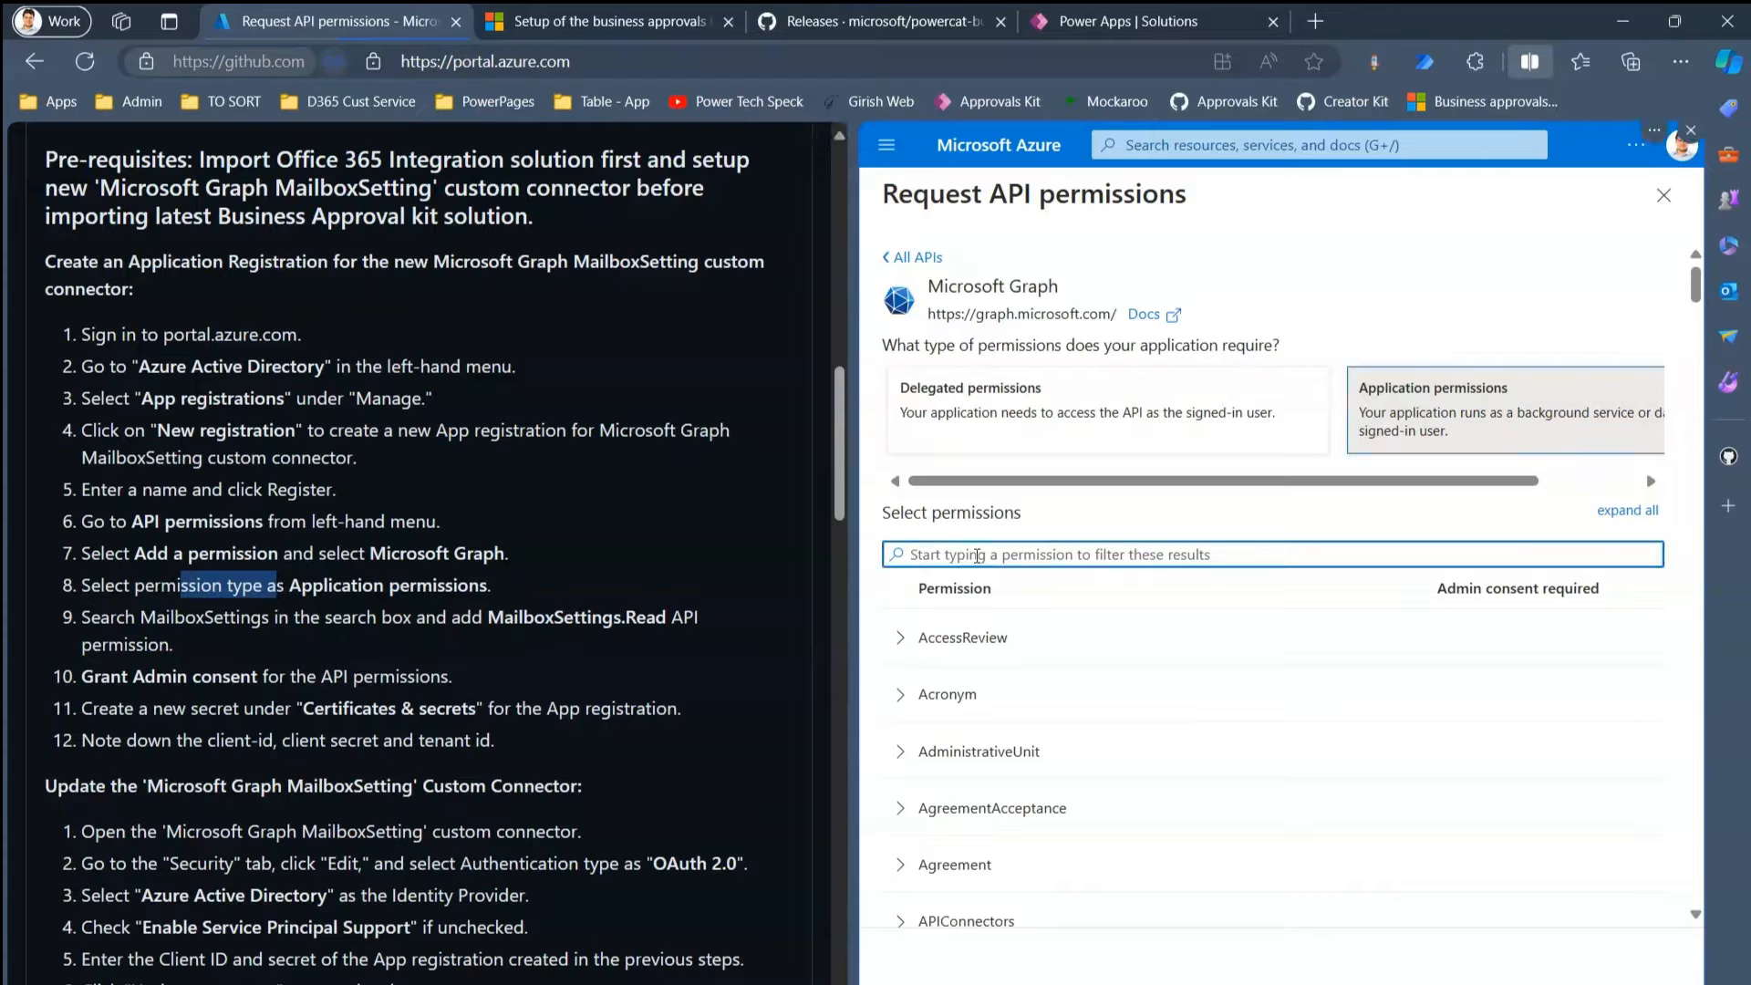
{"action": "type", "text": "mailbox"}
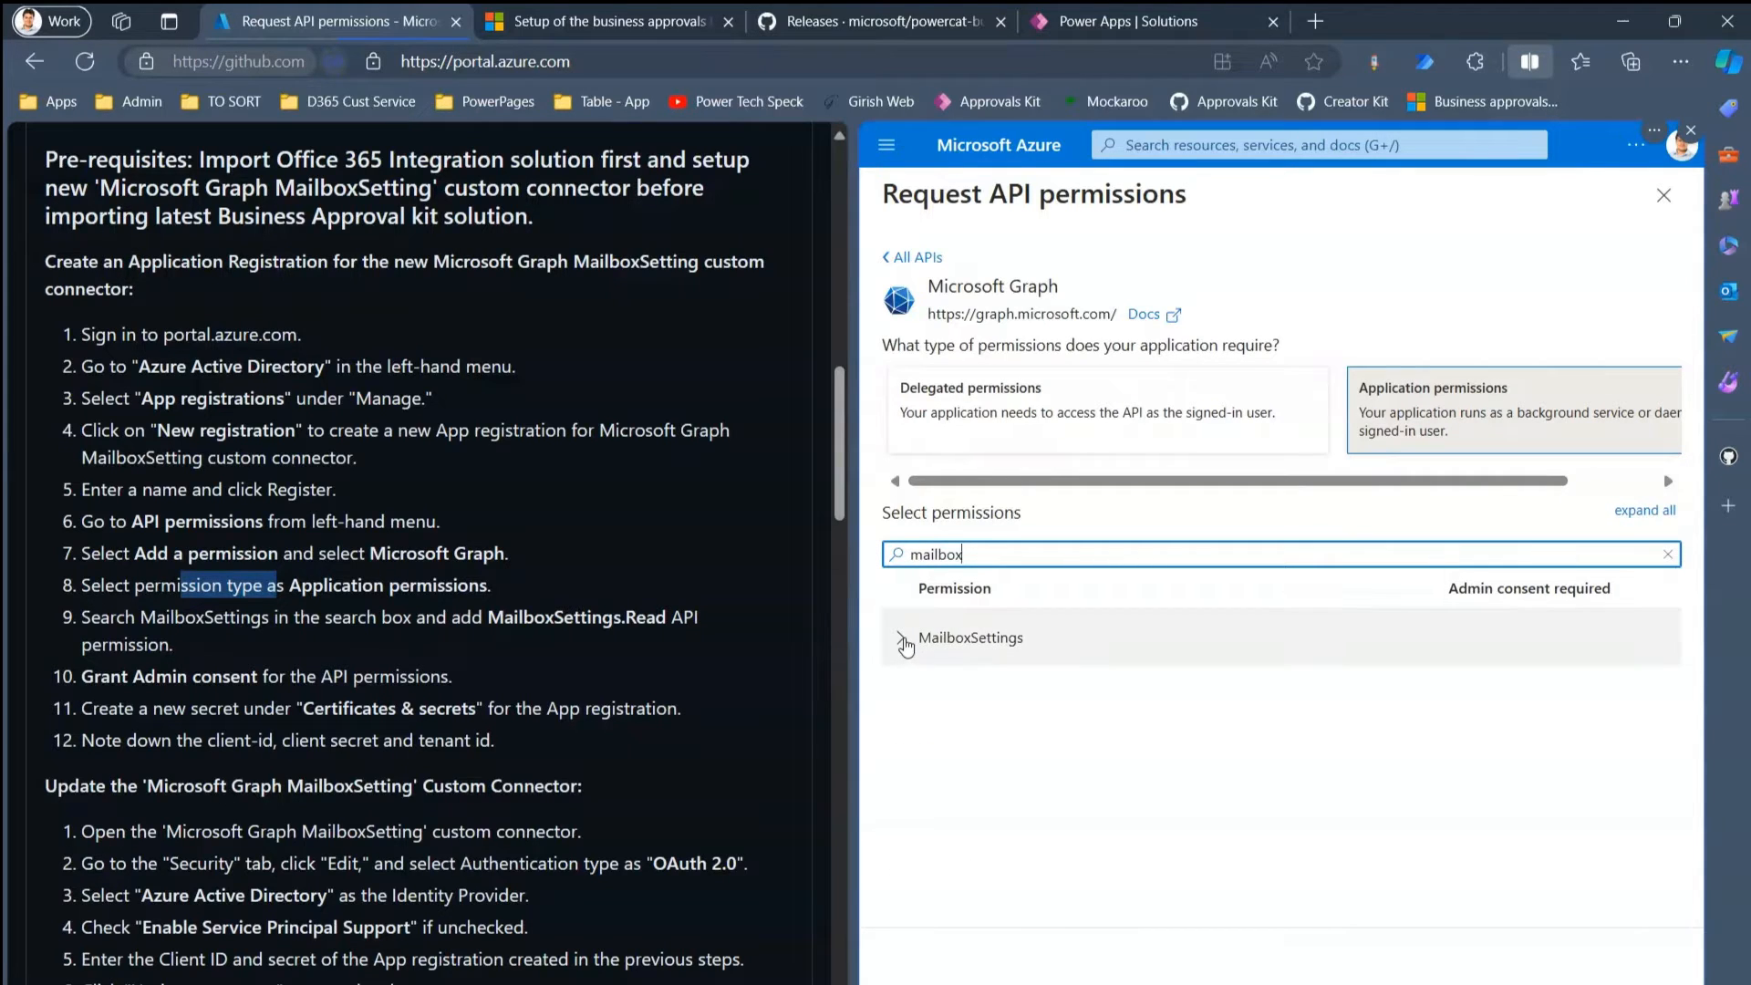
{"action": "left_click", "coordinate": [905, 639]}
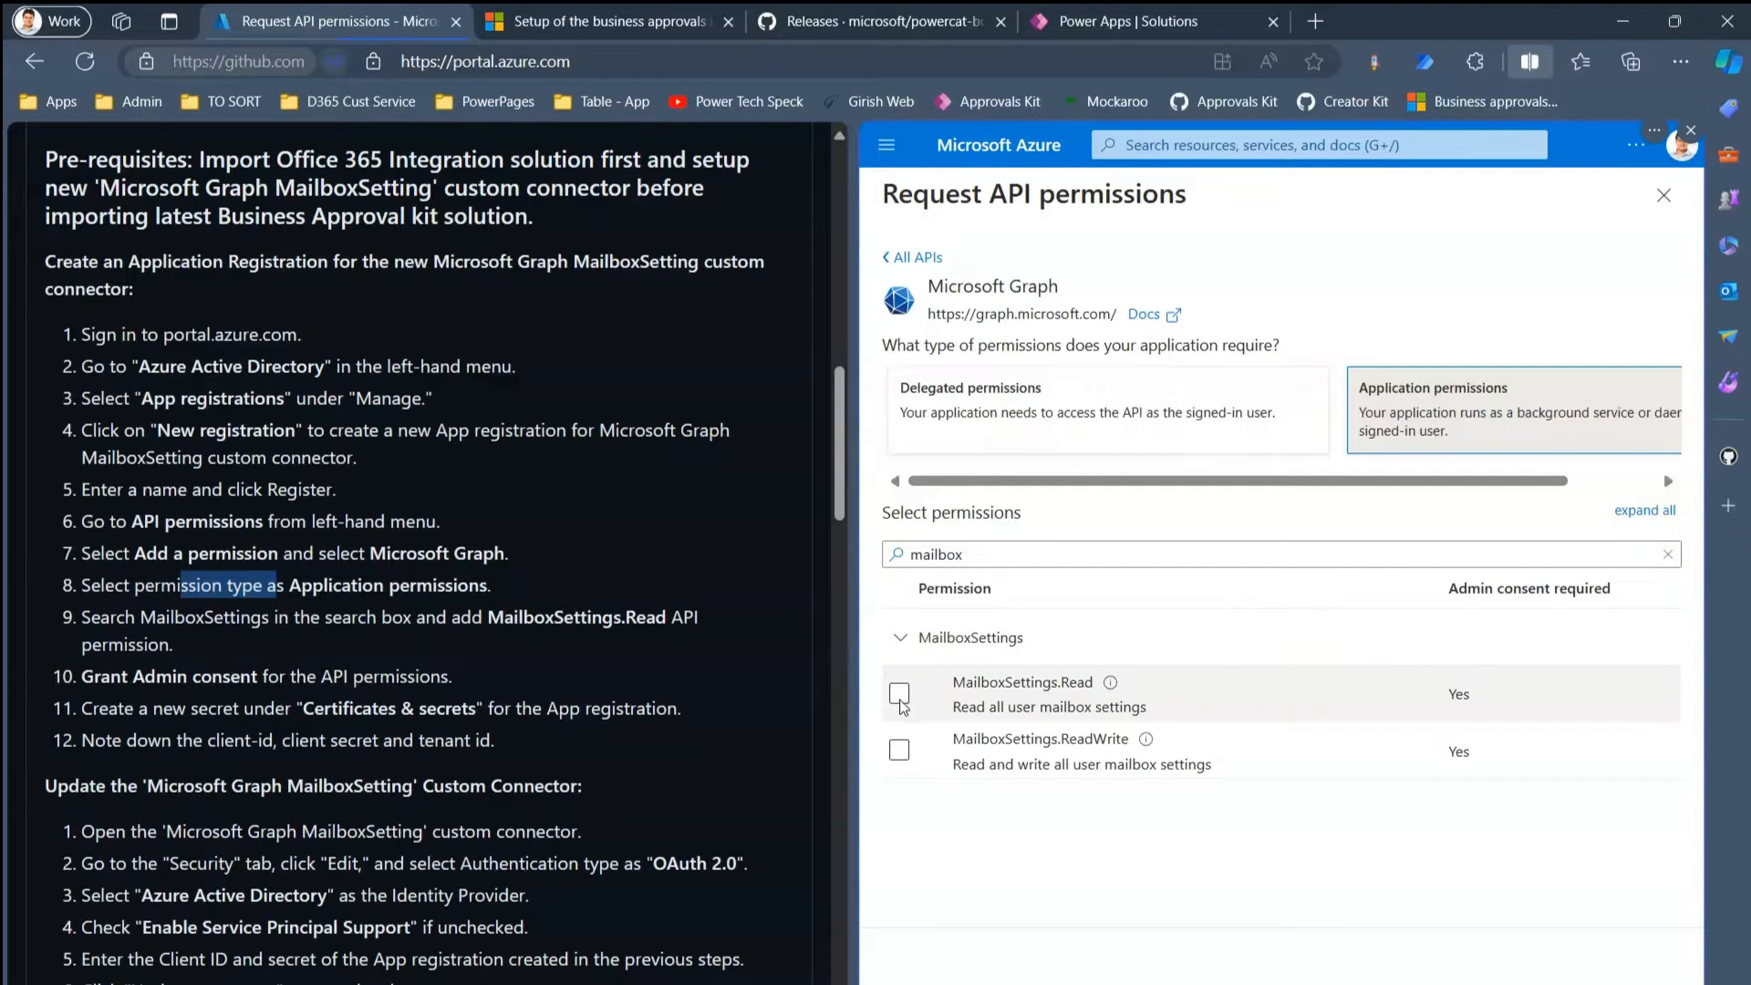
{"action": "left_click", "coordinate": [900, 697]}
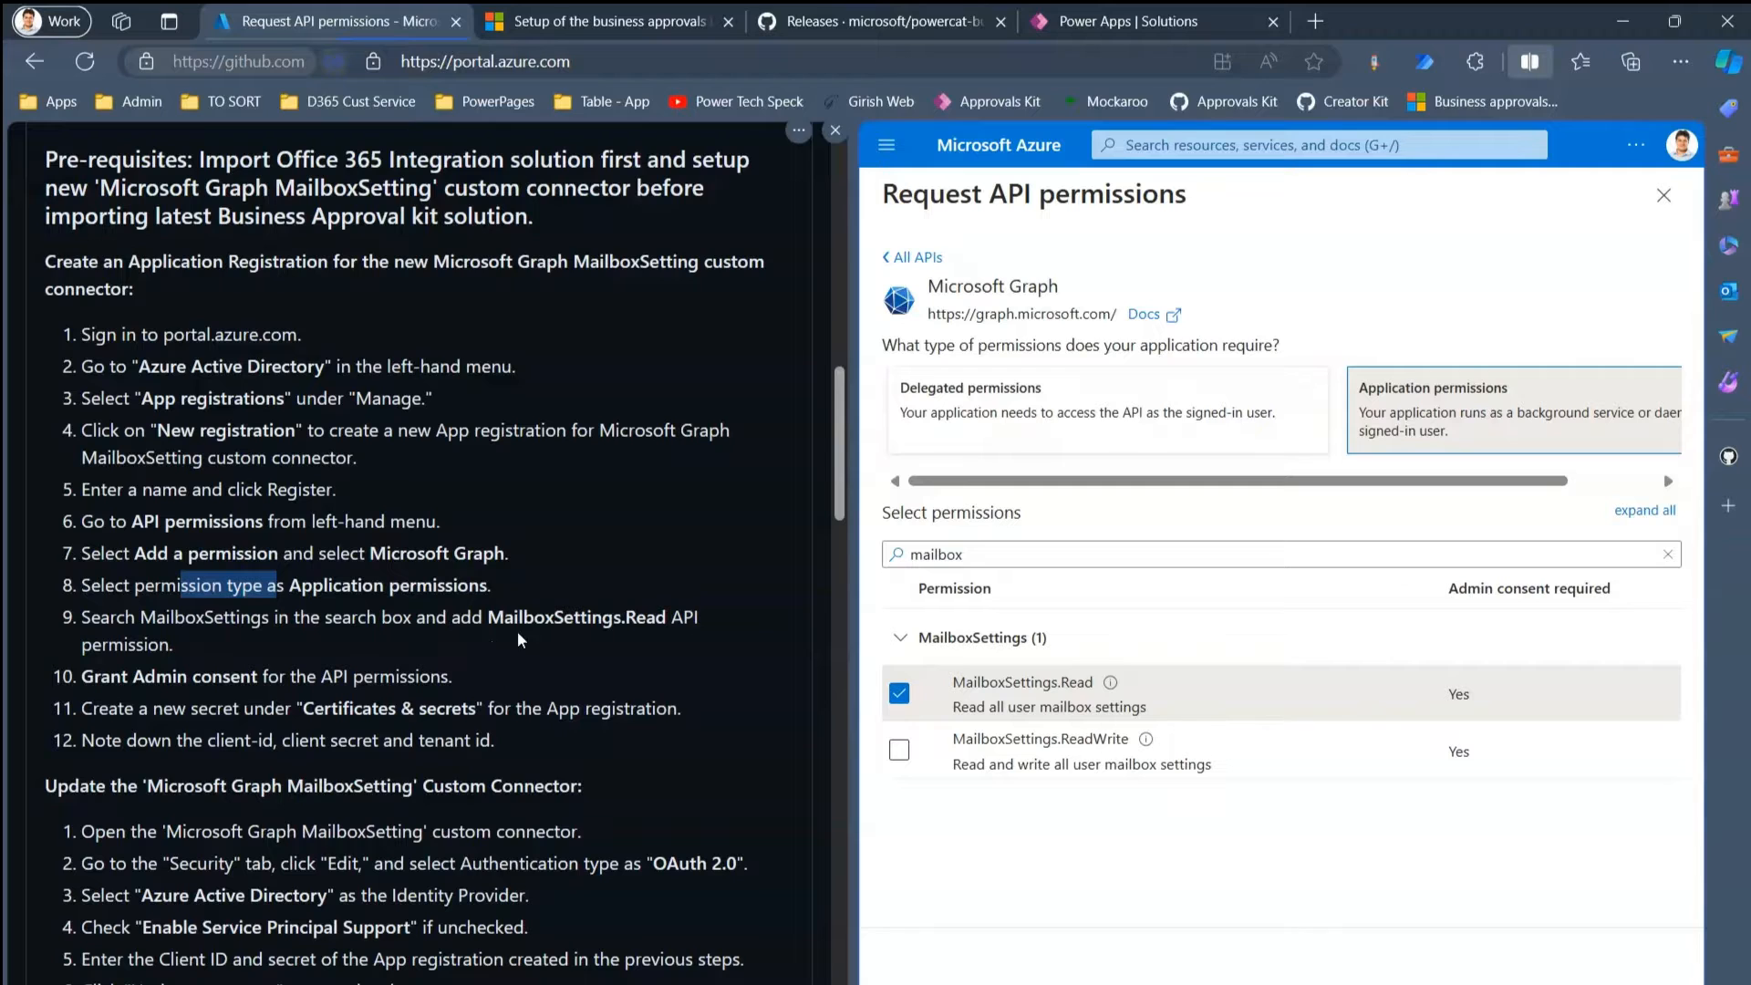
{"action": "left_click", "coordinate": [944, 981]}
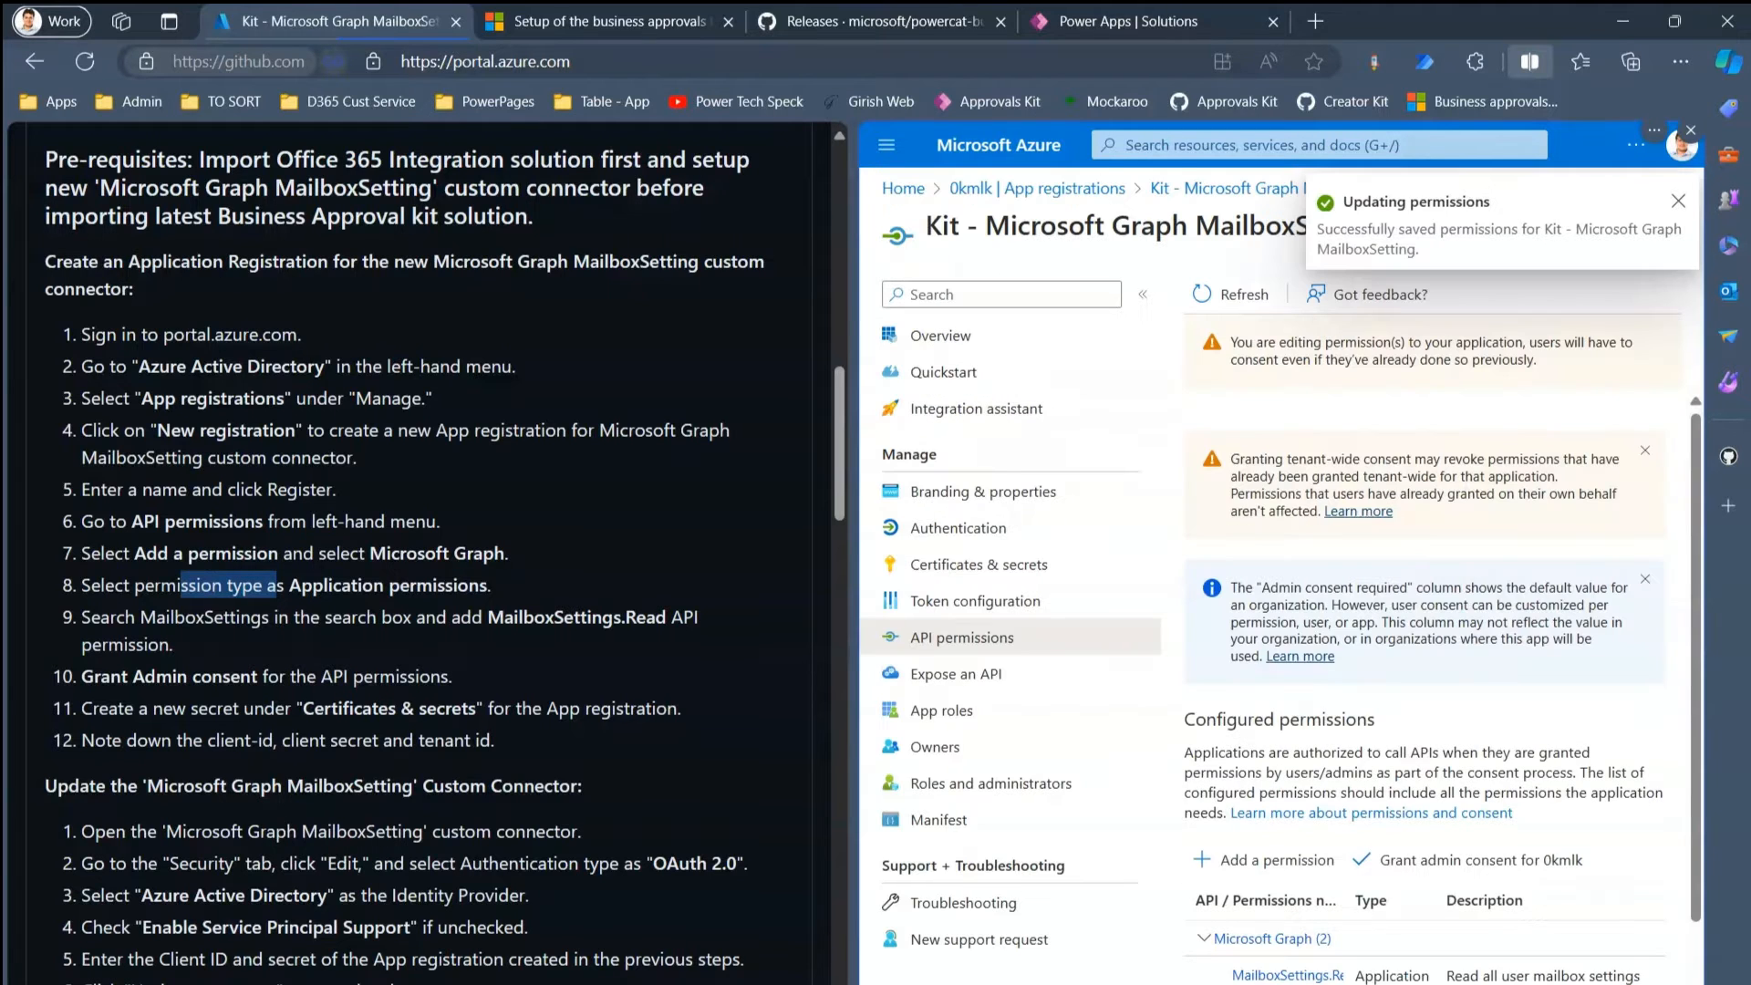
{"action": "left_click", "coordinate": [1472, 865]}
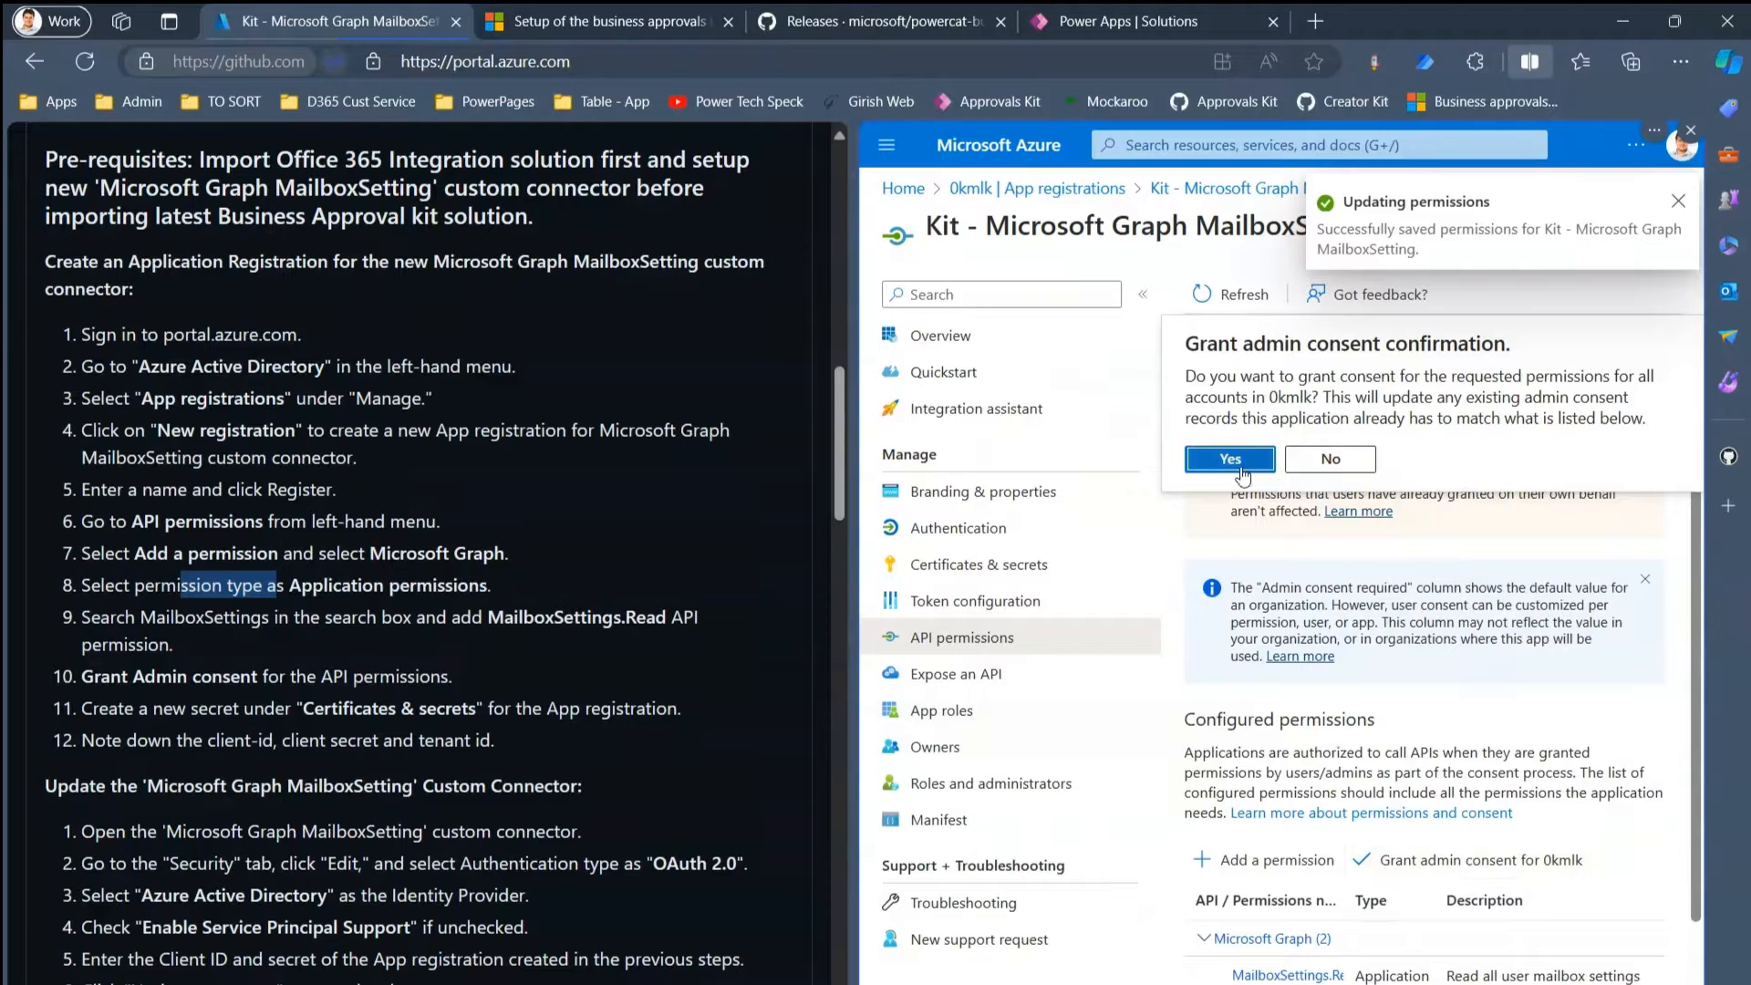
{"action": "left_click", "coordinate": [1241, 465]}
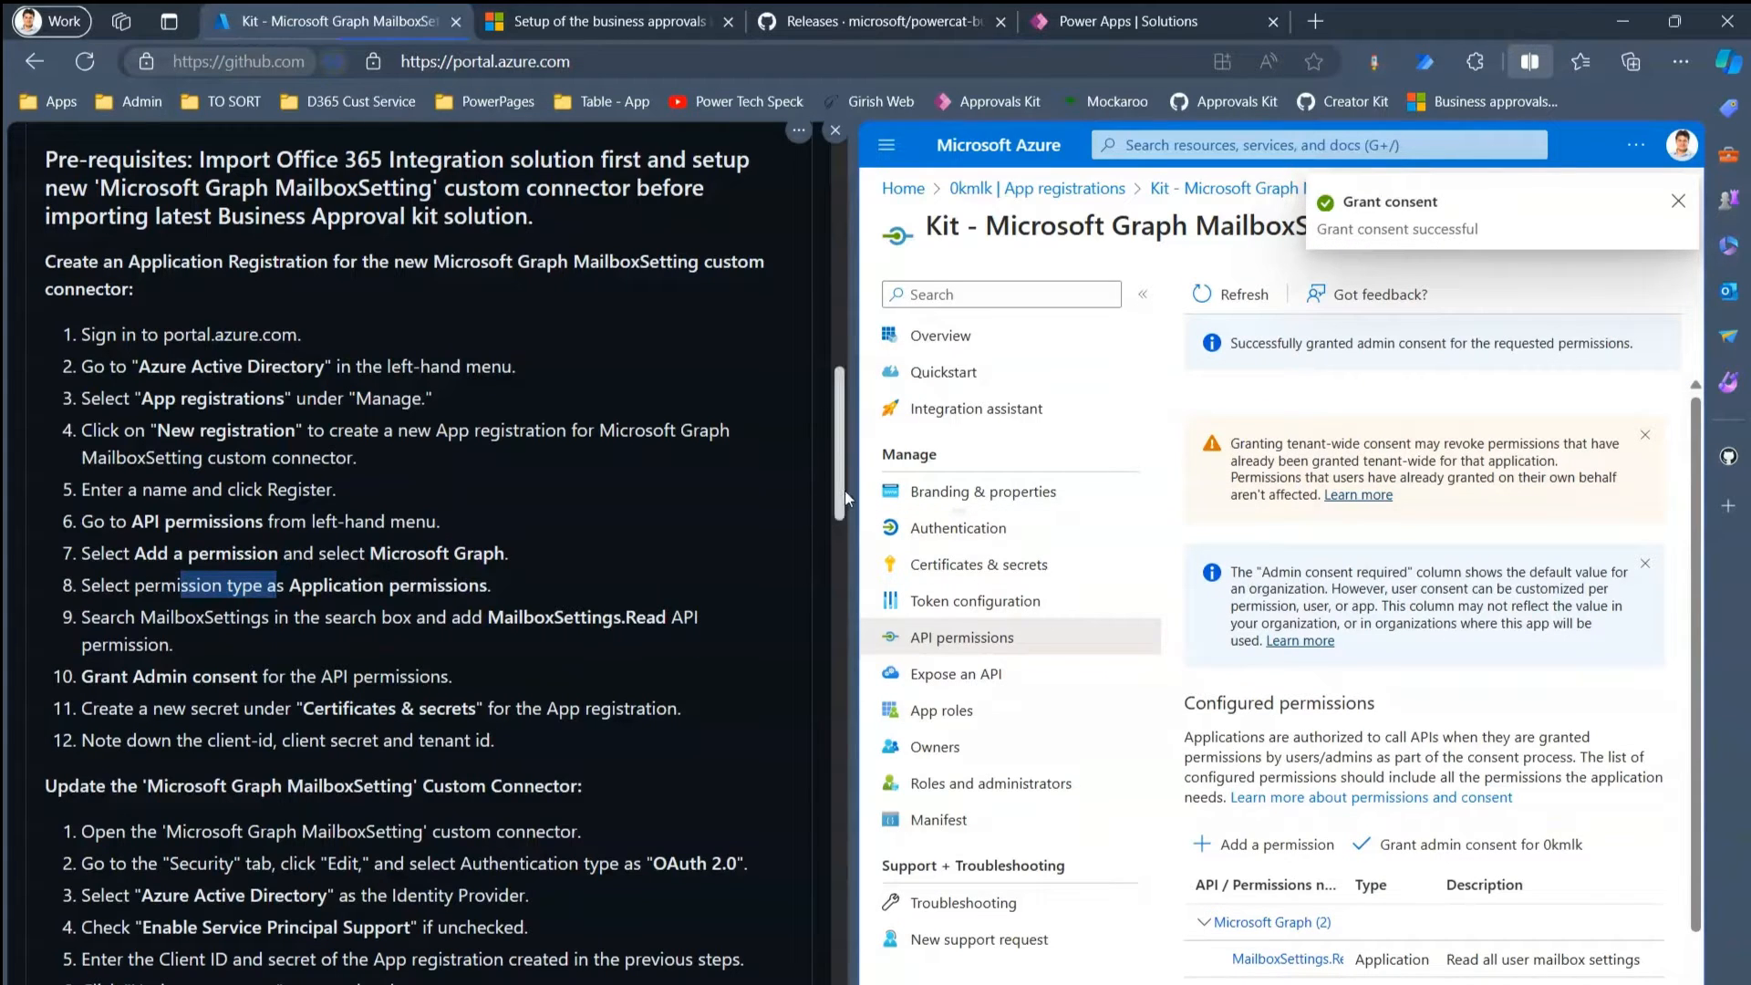
{"action": "left_click_drag", "start_coordinate": [841, 491], "coordinate": [845, 535]}
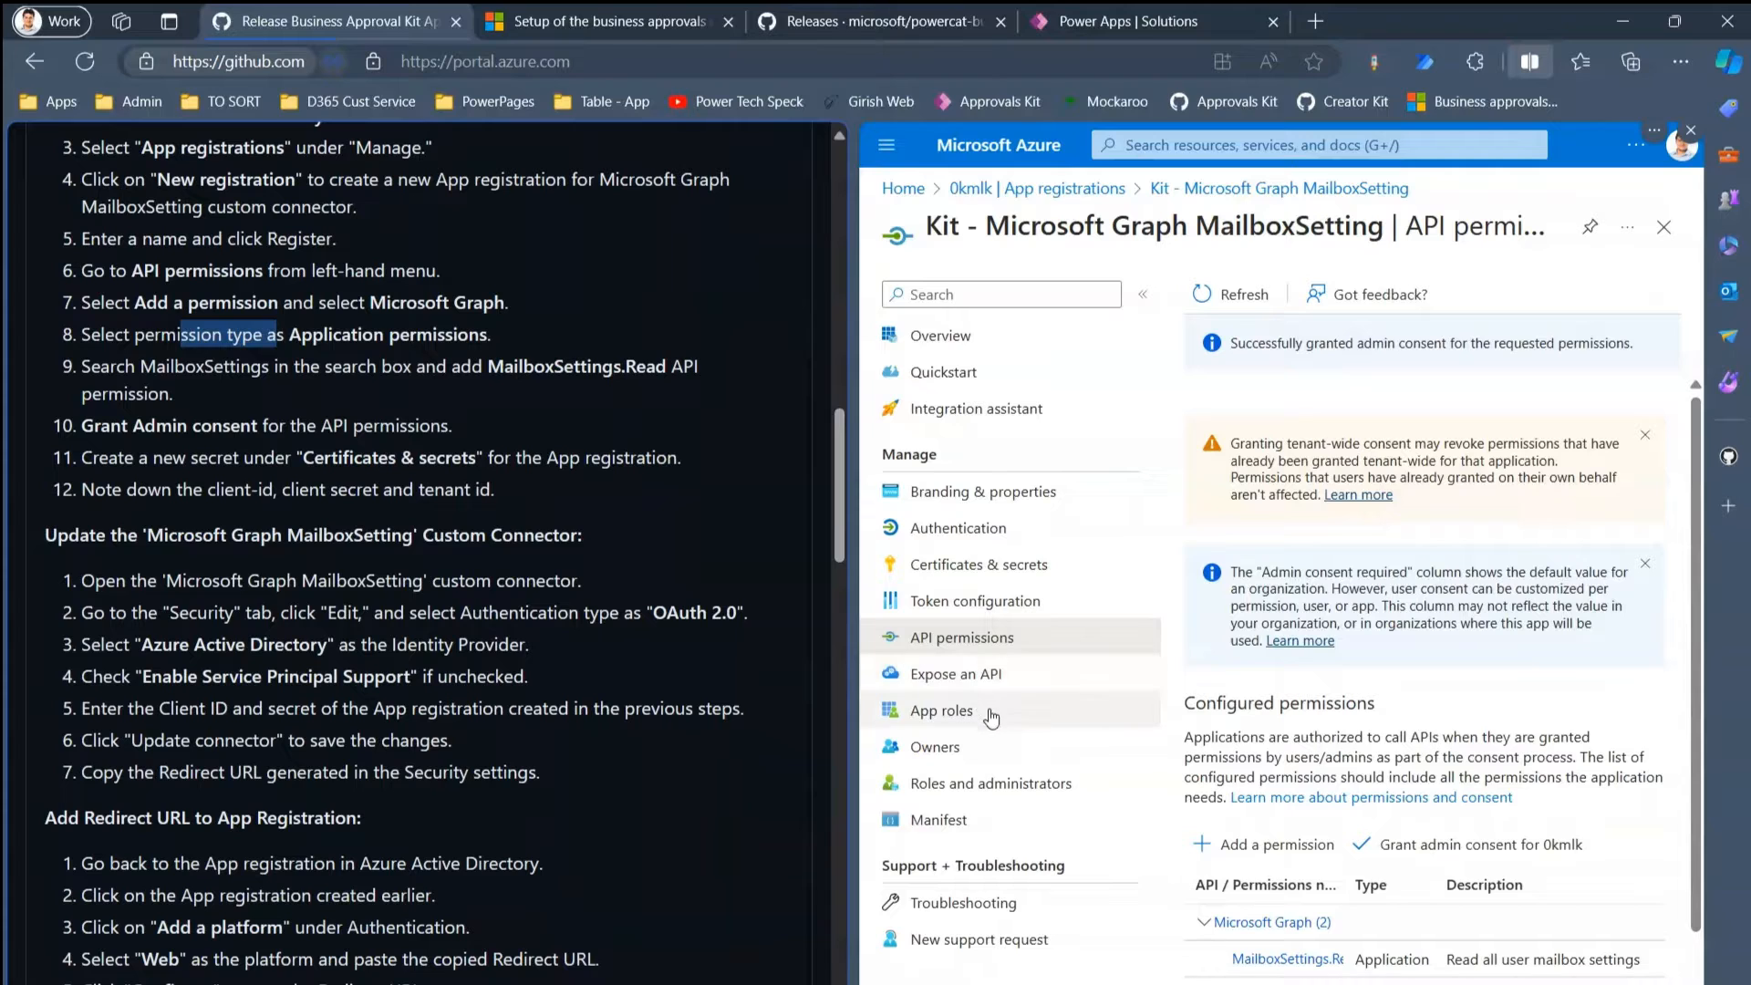
- Create a 730-day client secret 'Kit - Mailbox' expiring 15/04/2026 and copy its value
{"action": "left_click", "coordinate": [974, 567]}
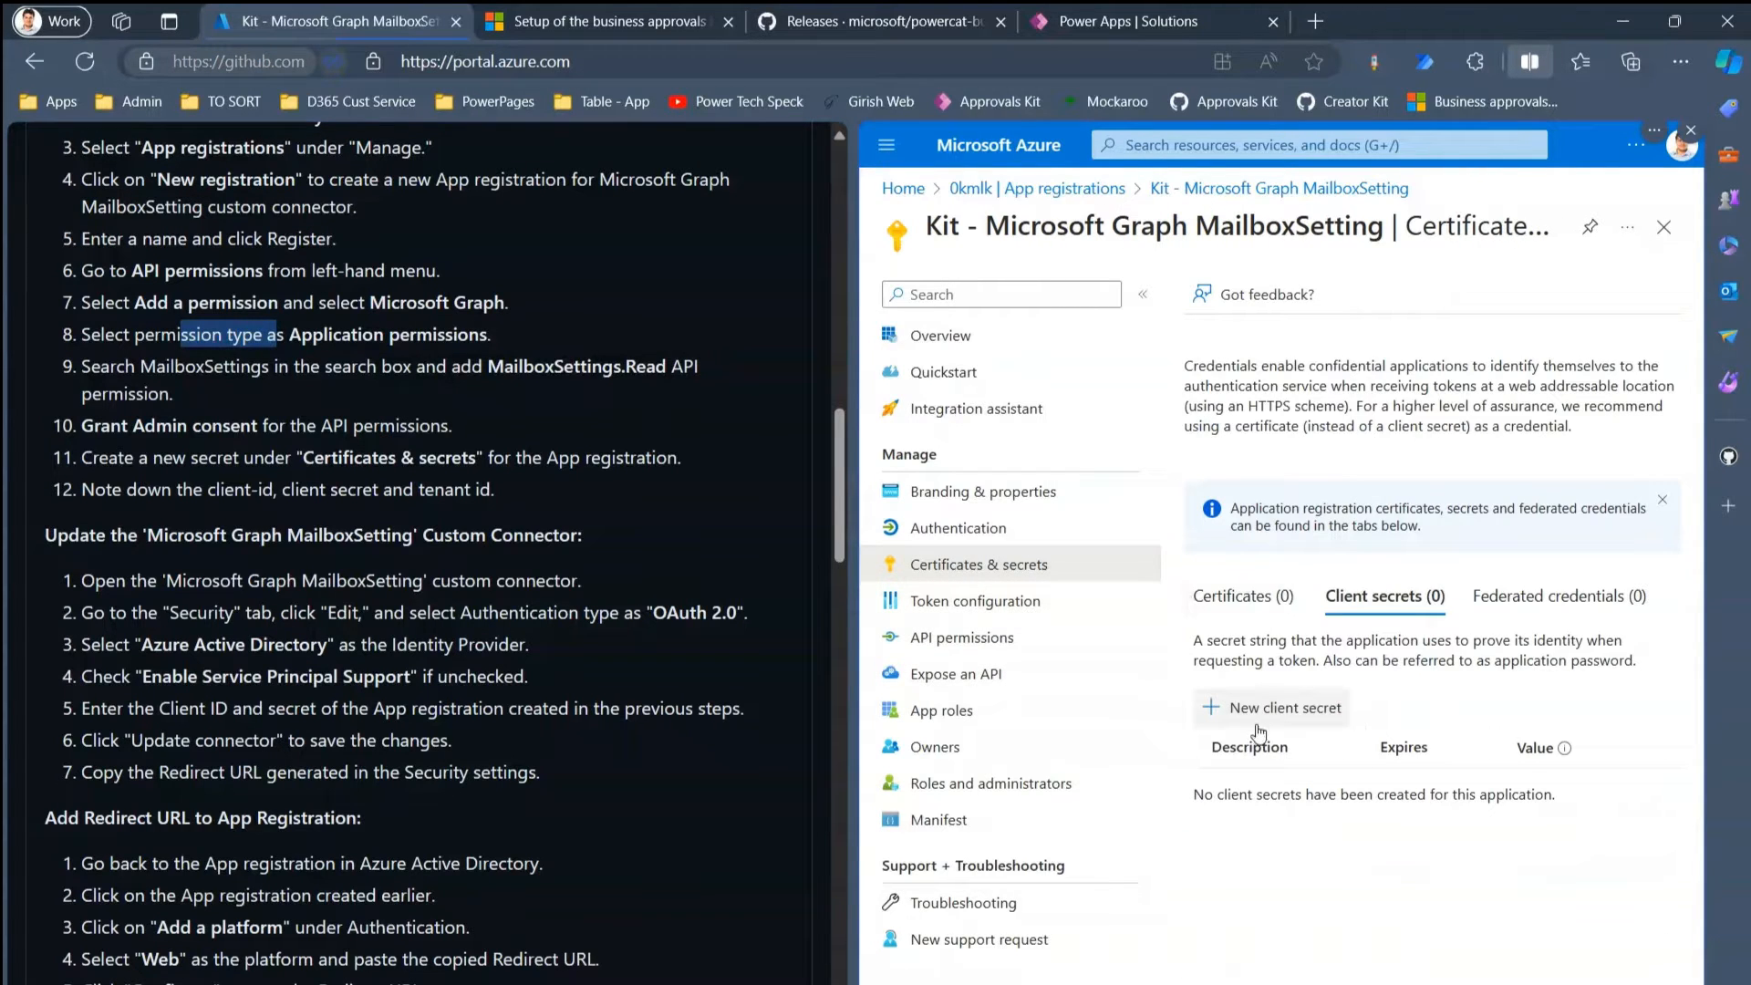
{"action": "left_click", "coordinate": [1261, 718]}
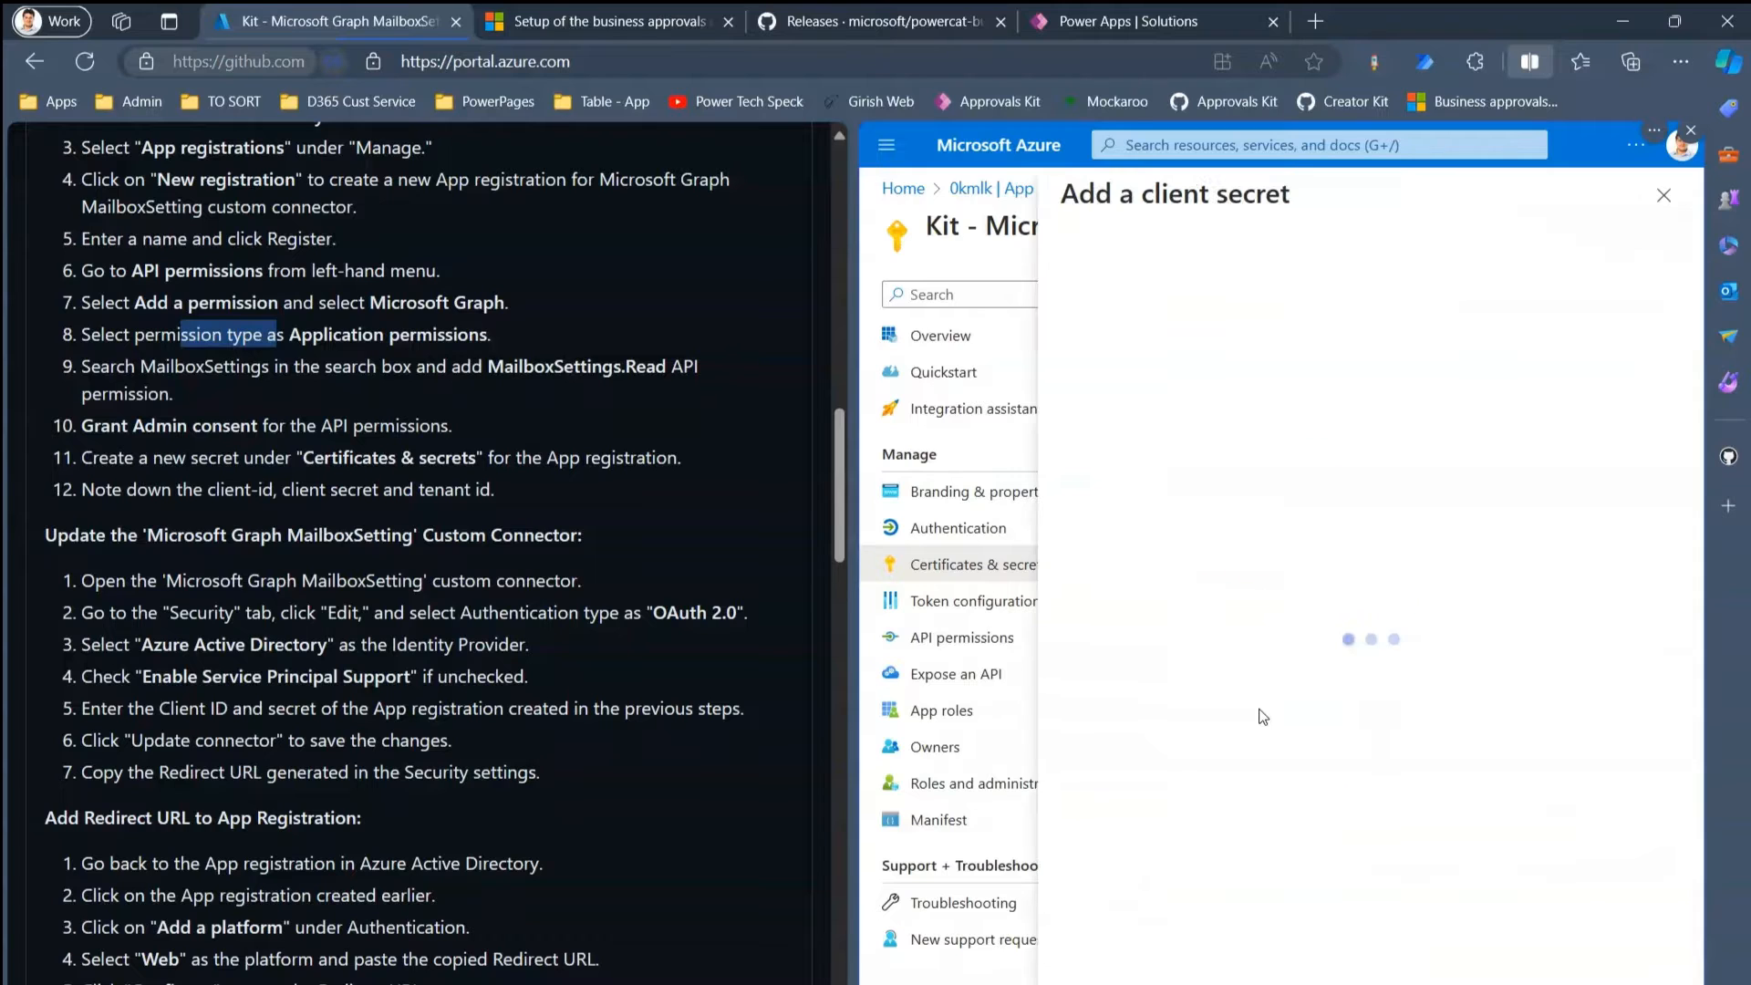
{"action": "left_click", "coordinate": [1450, 321]}
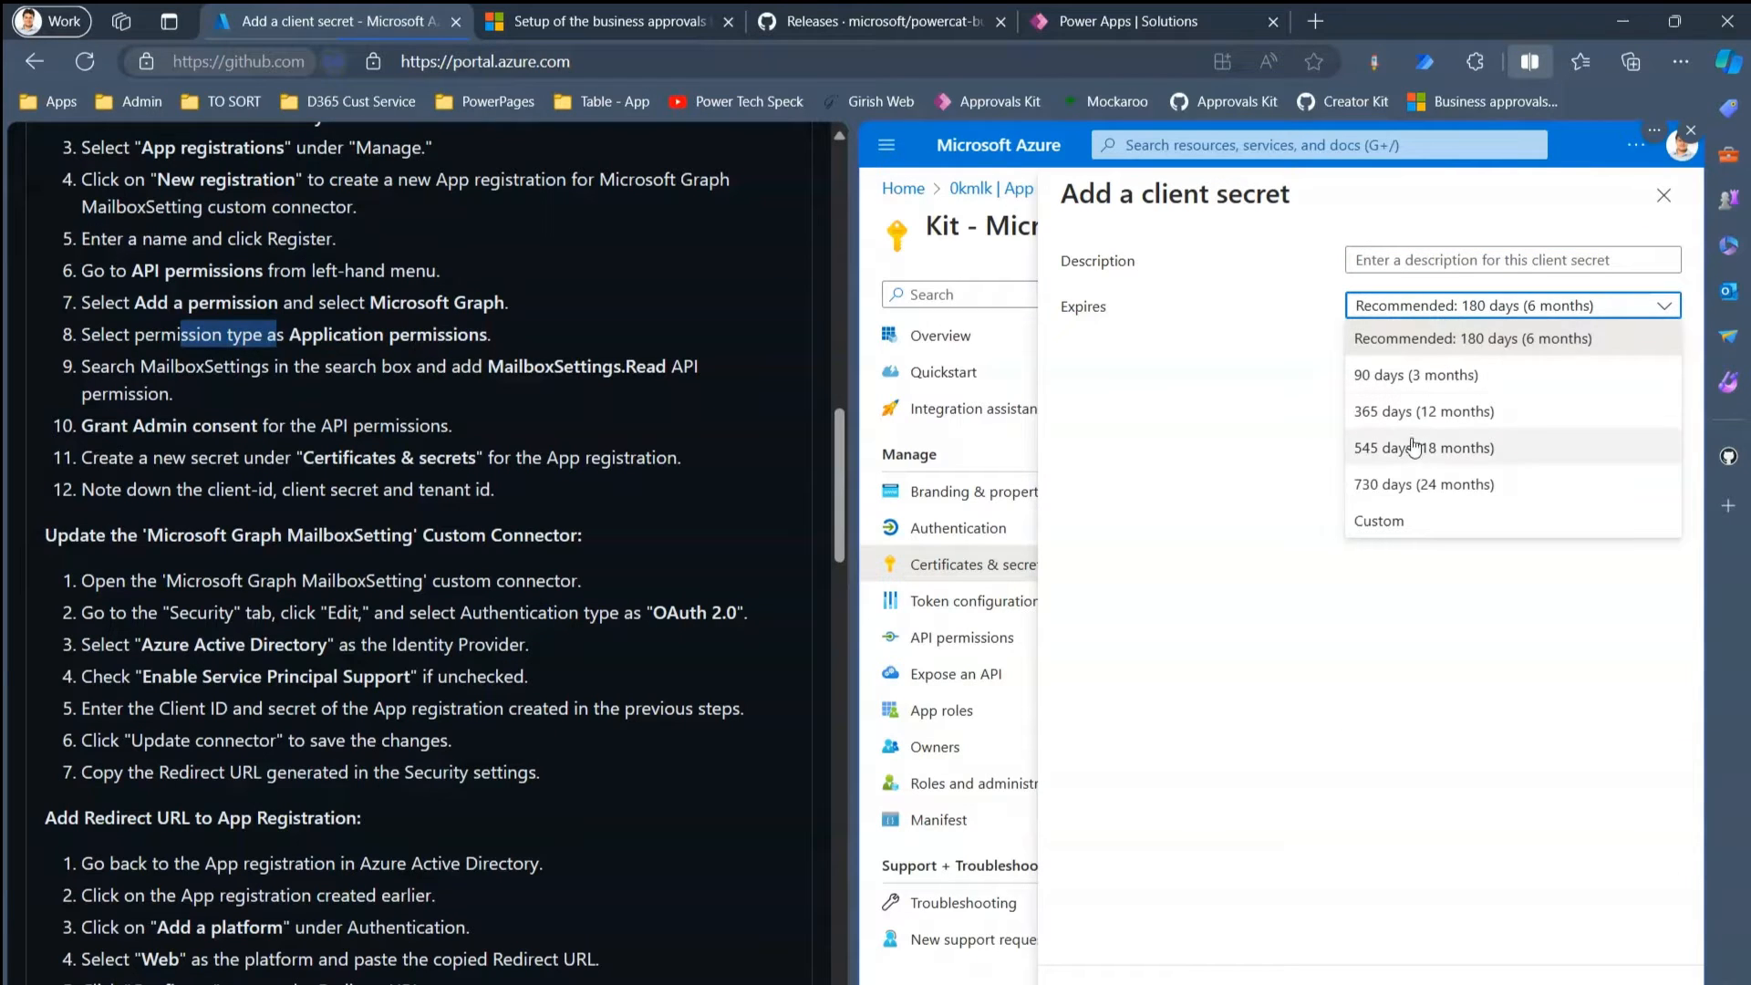
{"action": "left_click", "coordinate": [1406, 493]}
{"action": "left_click", "coordinate": [1400, 263]}
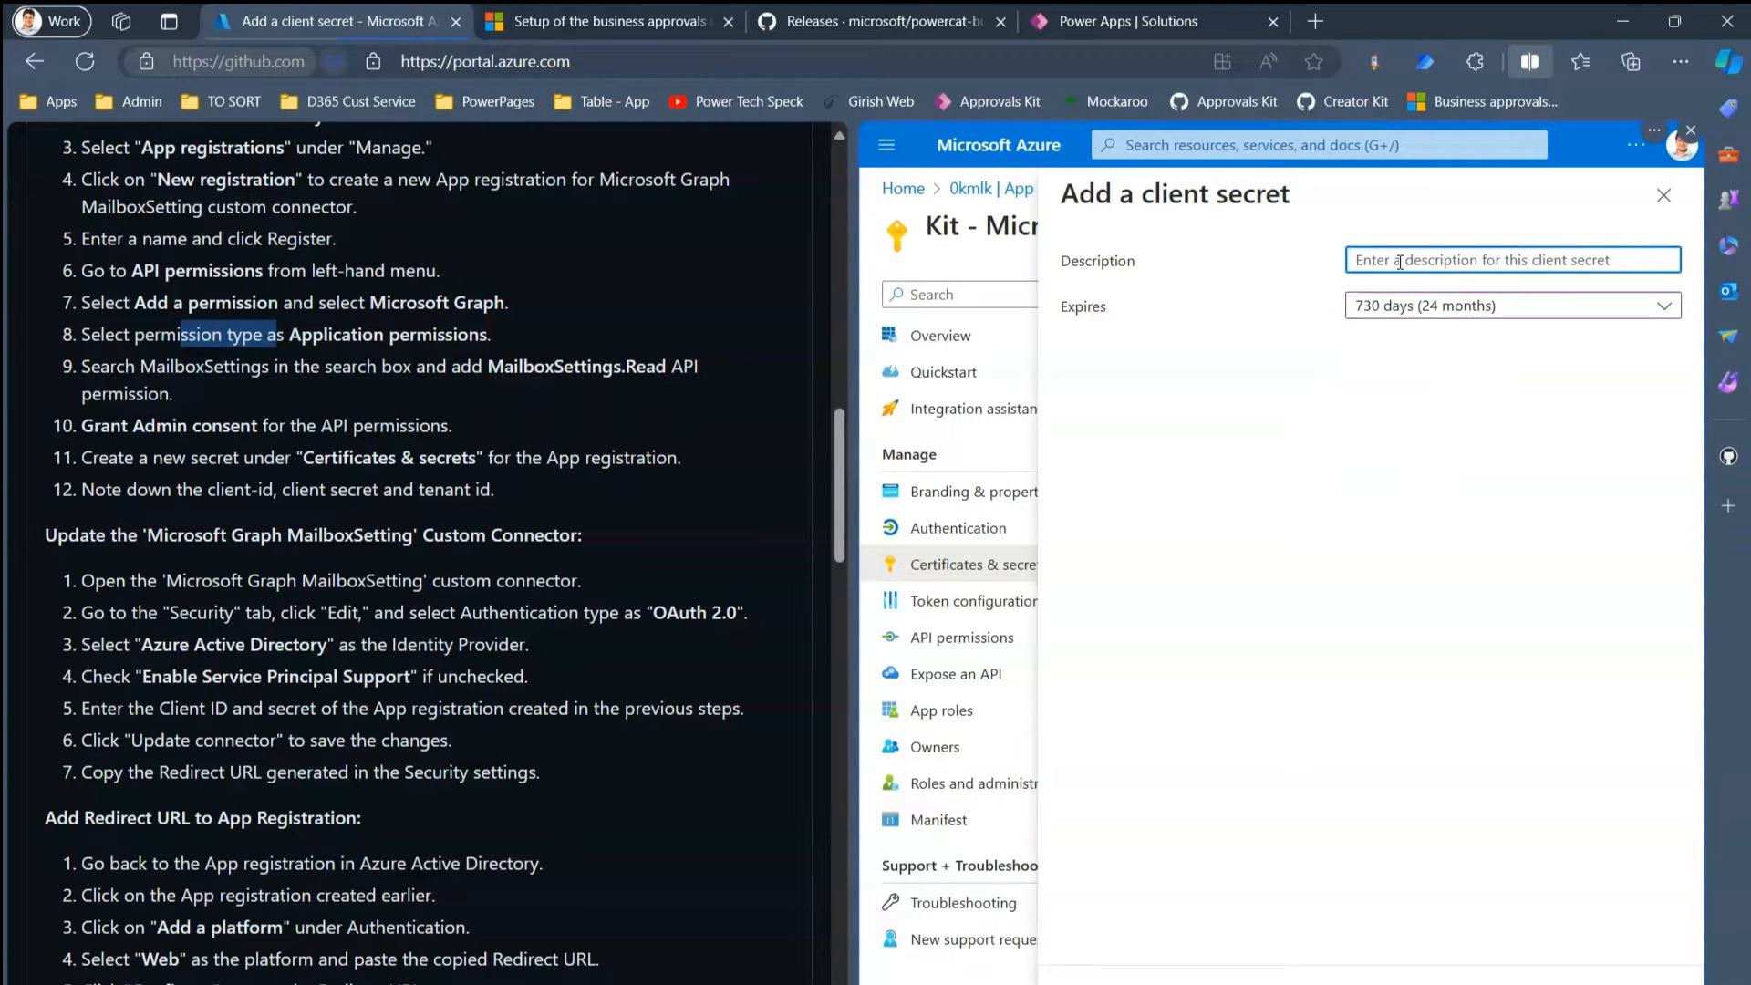
{"action": "type", "text": "Kit - Mailbox"}
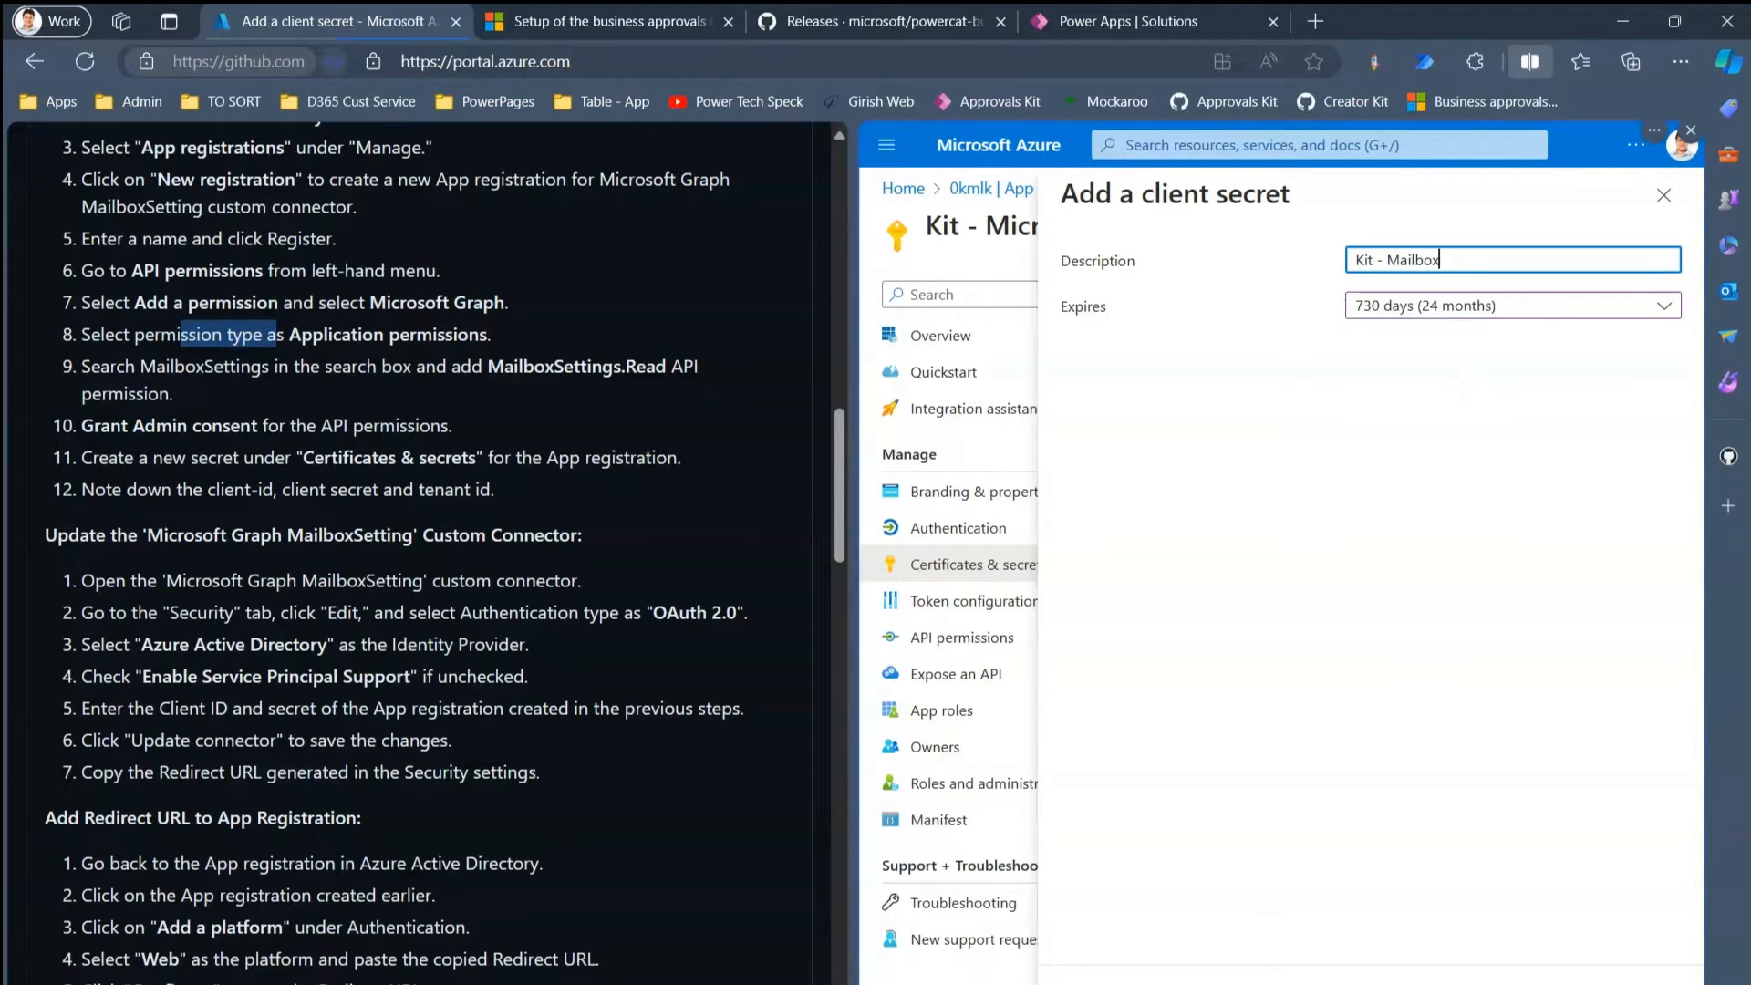
{"action": "key", "text": "Return"}
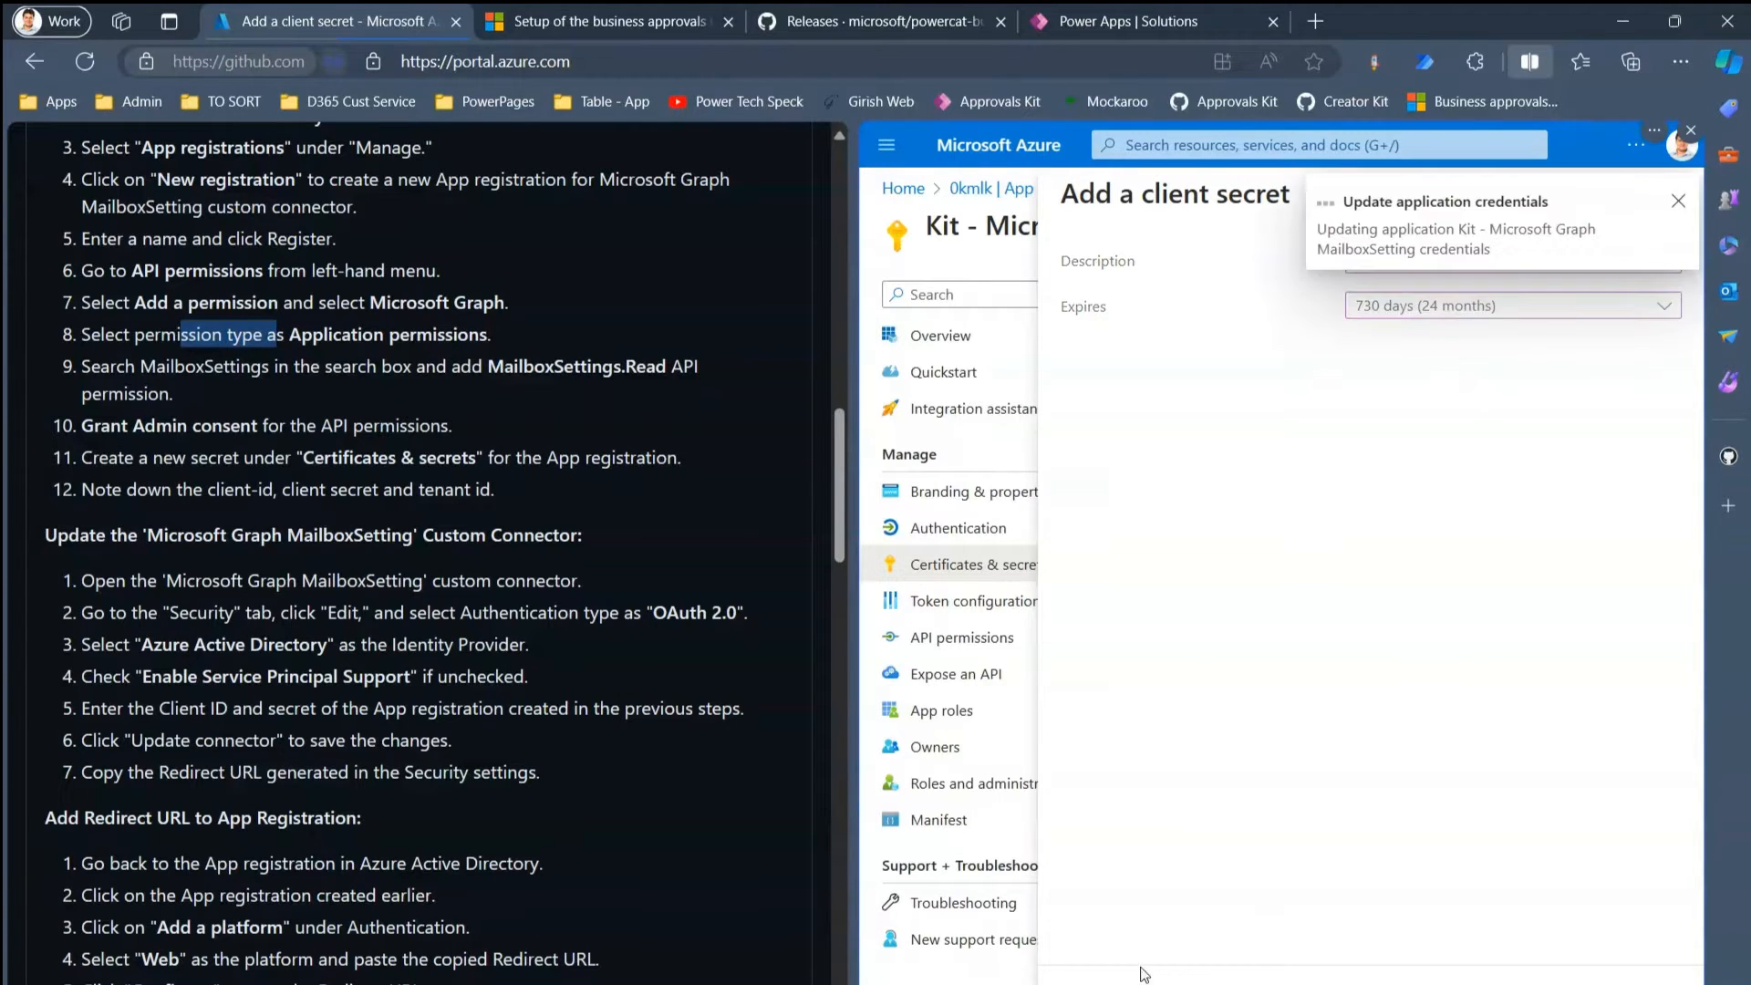
{"action": "left_click_drag", "start_coordinate": [1434, 874], "coordinate": [1543, 891]}
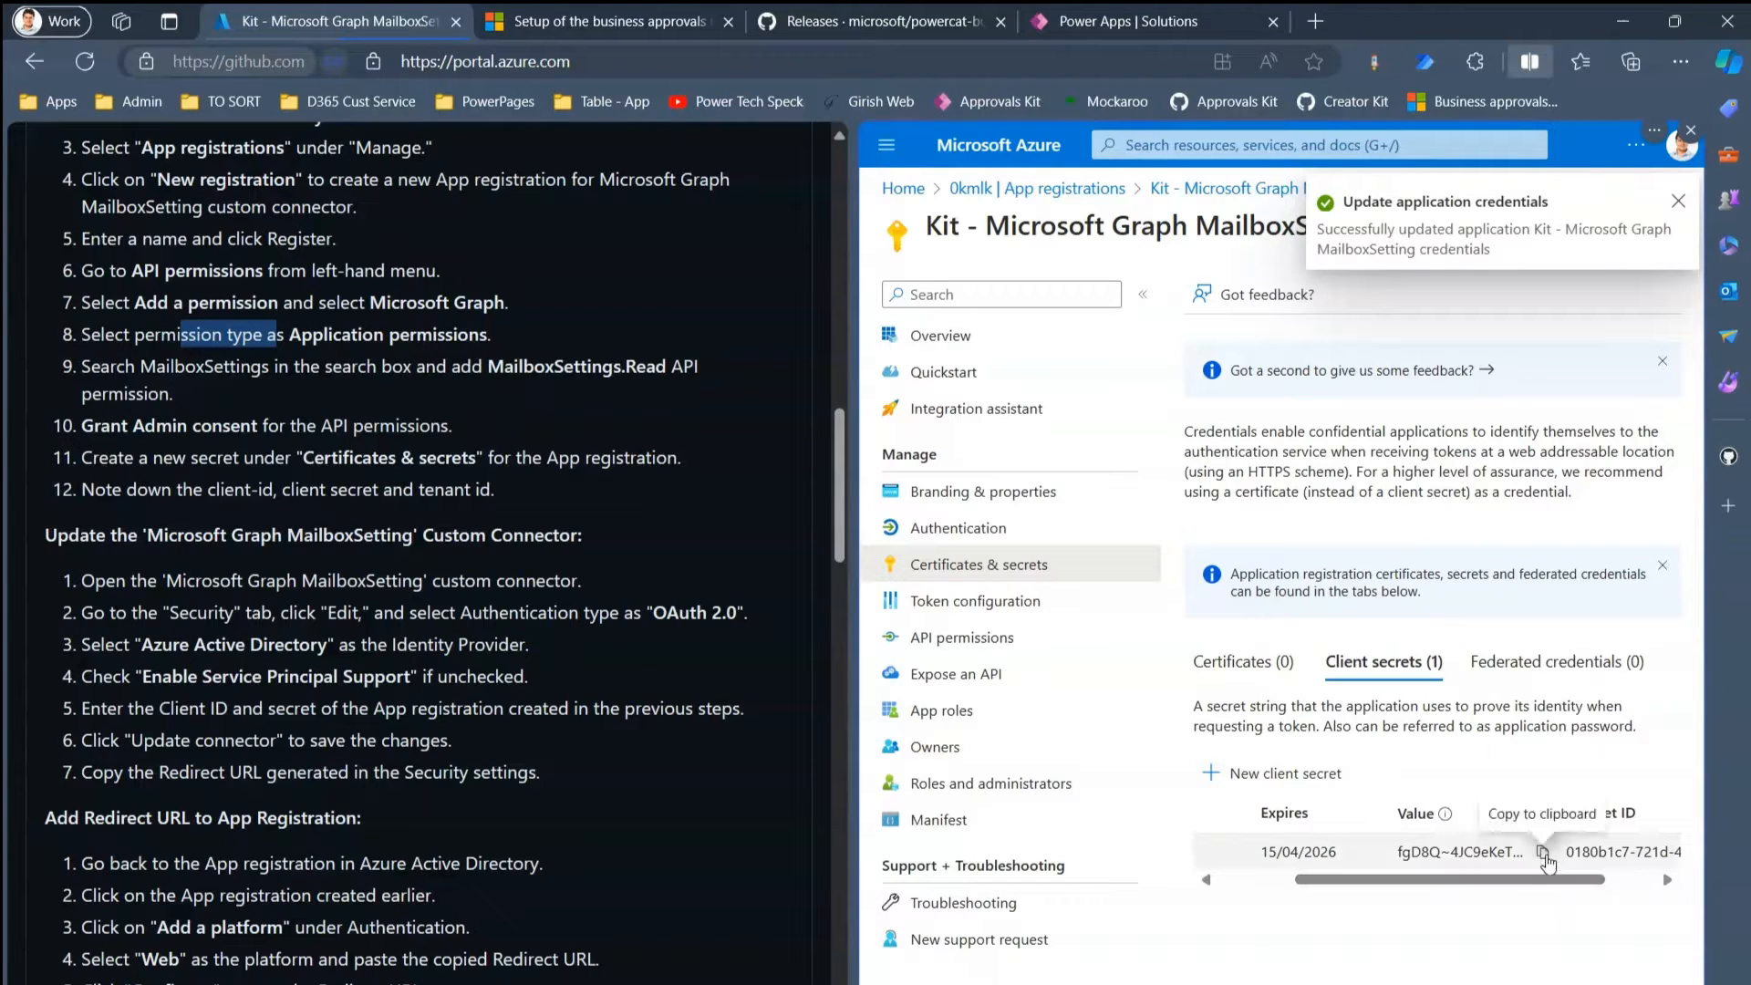
{"action": "left_click", "coordinate": [1543, 854]}
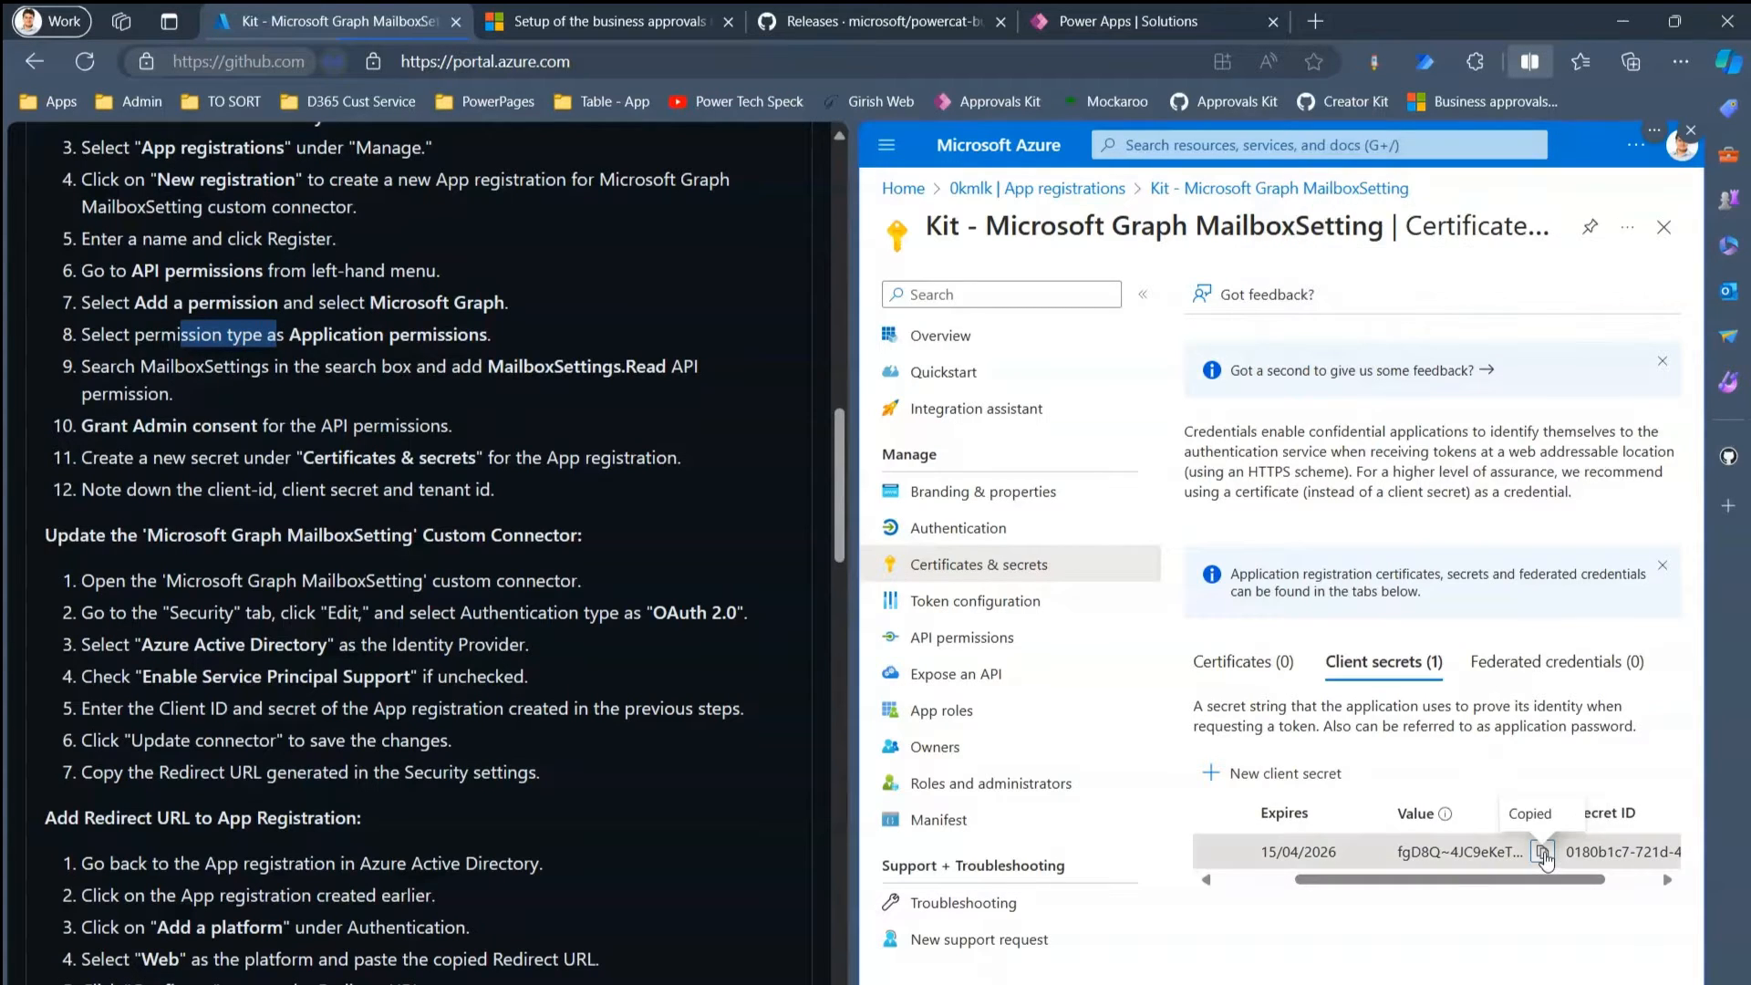
- Record the secret and the application client ID as labelled lines in BusinessApprovalKitCreds.txt
{"action": "key", "text": "alt+Tab"}
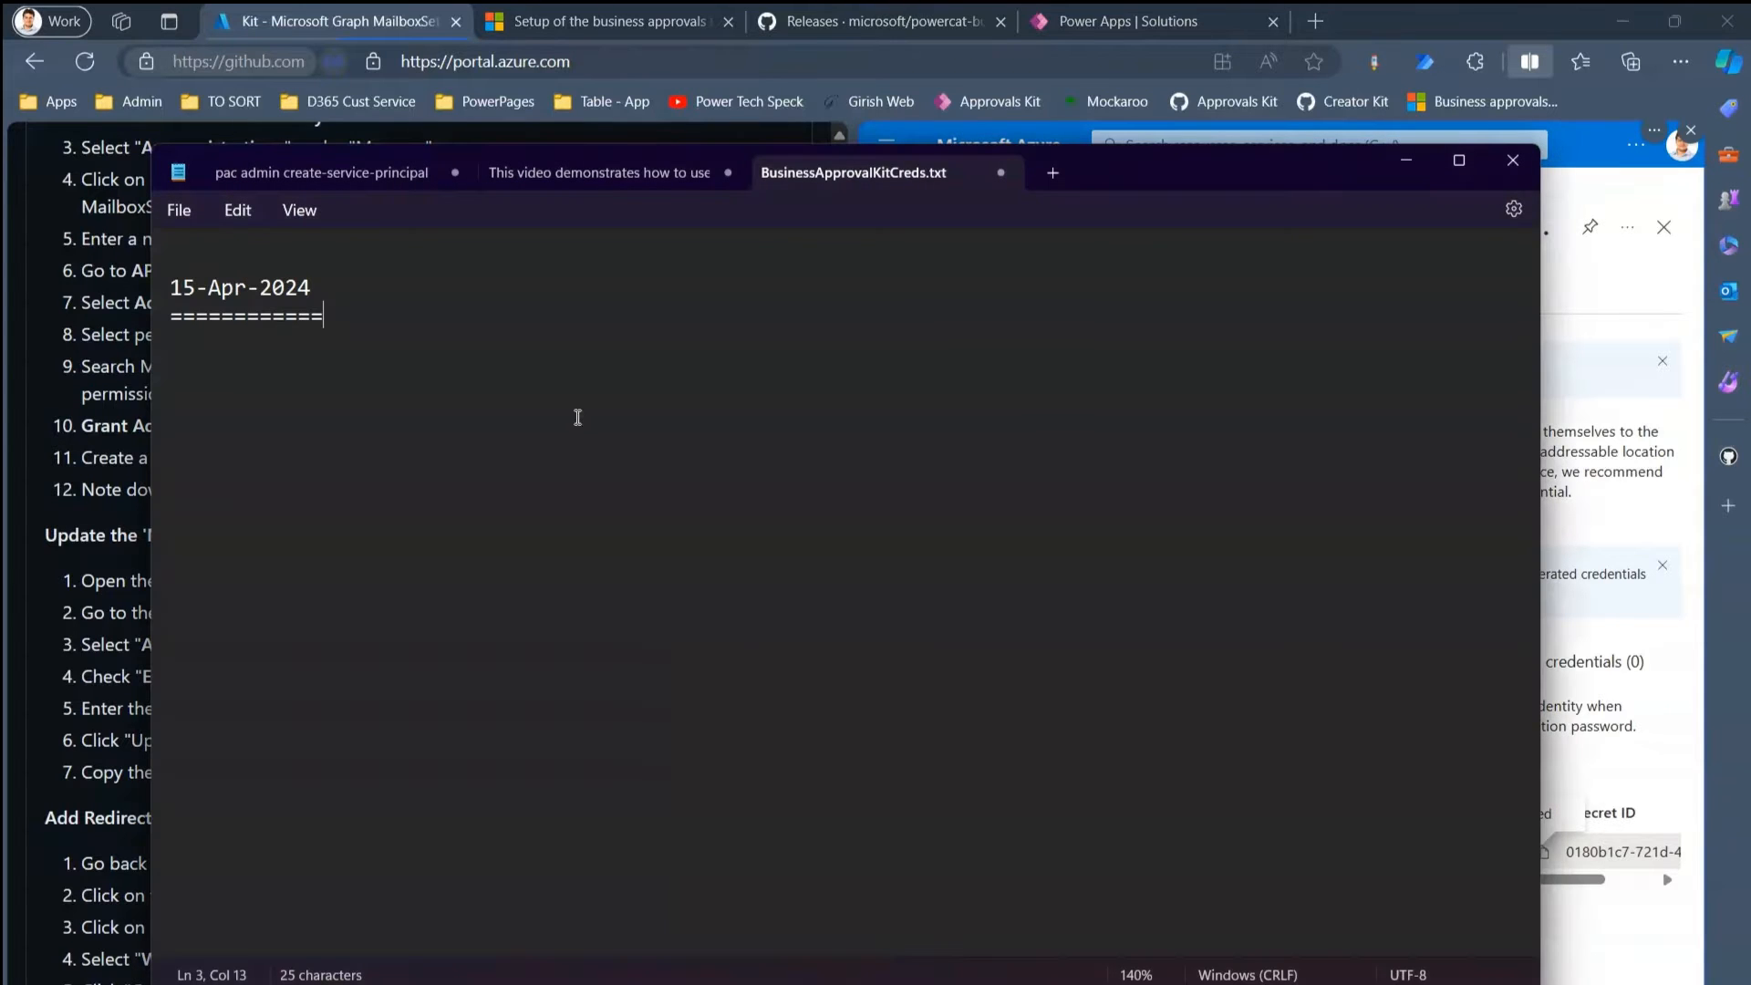
{"action": "type", "text": "Secret:"}
{"action": "key", "text": "ctrl+v"}
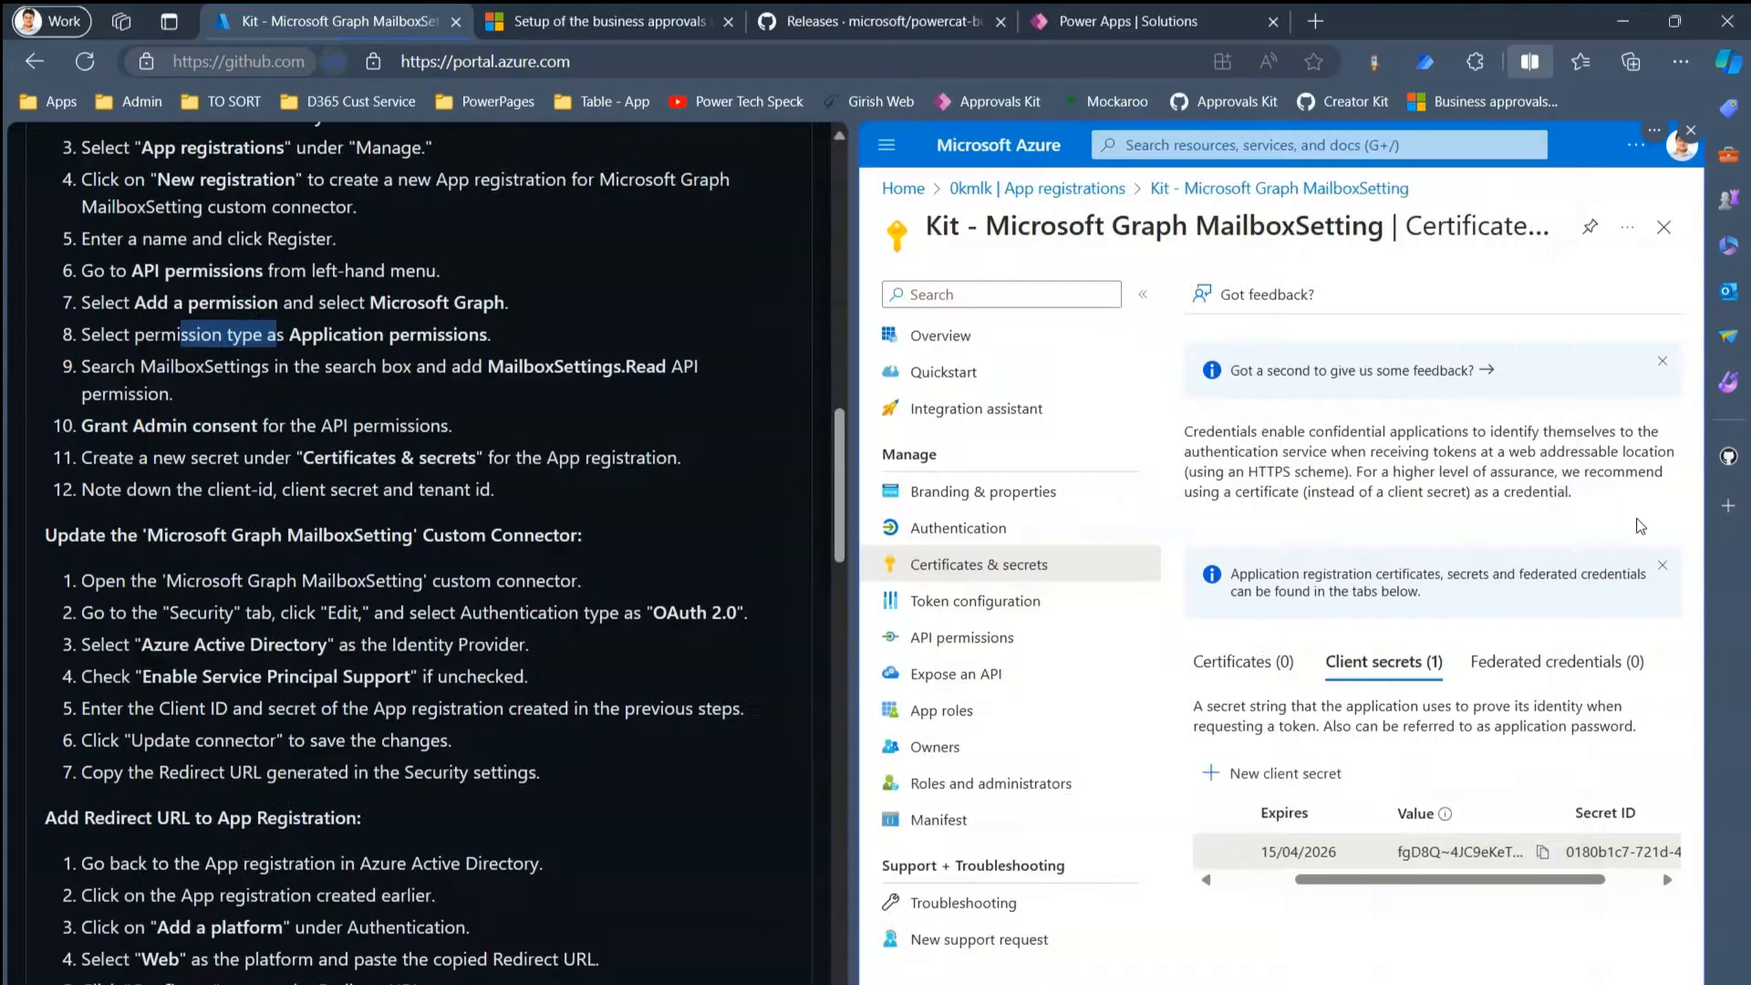
{"action": "key", "text": "alt+Tab"}
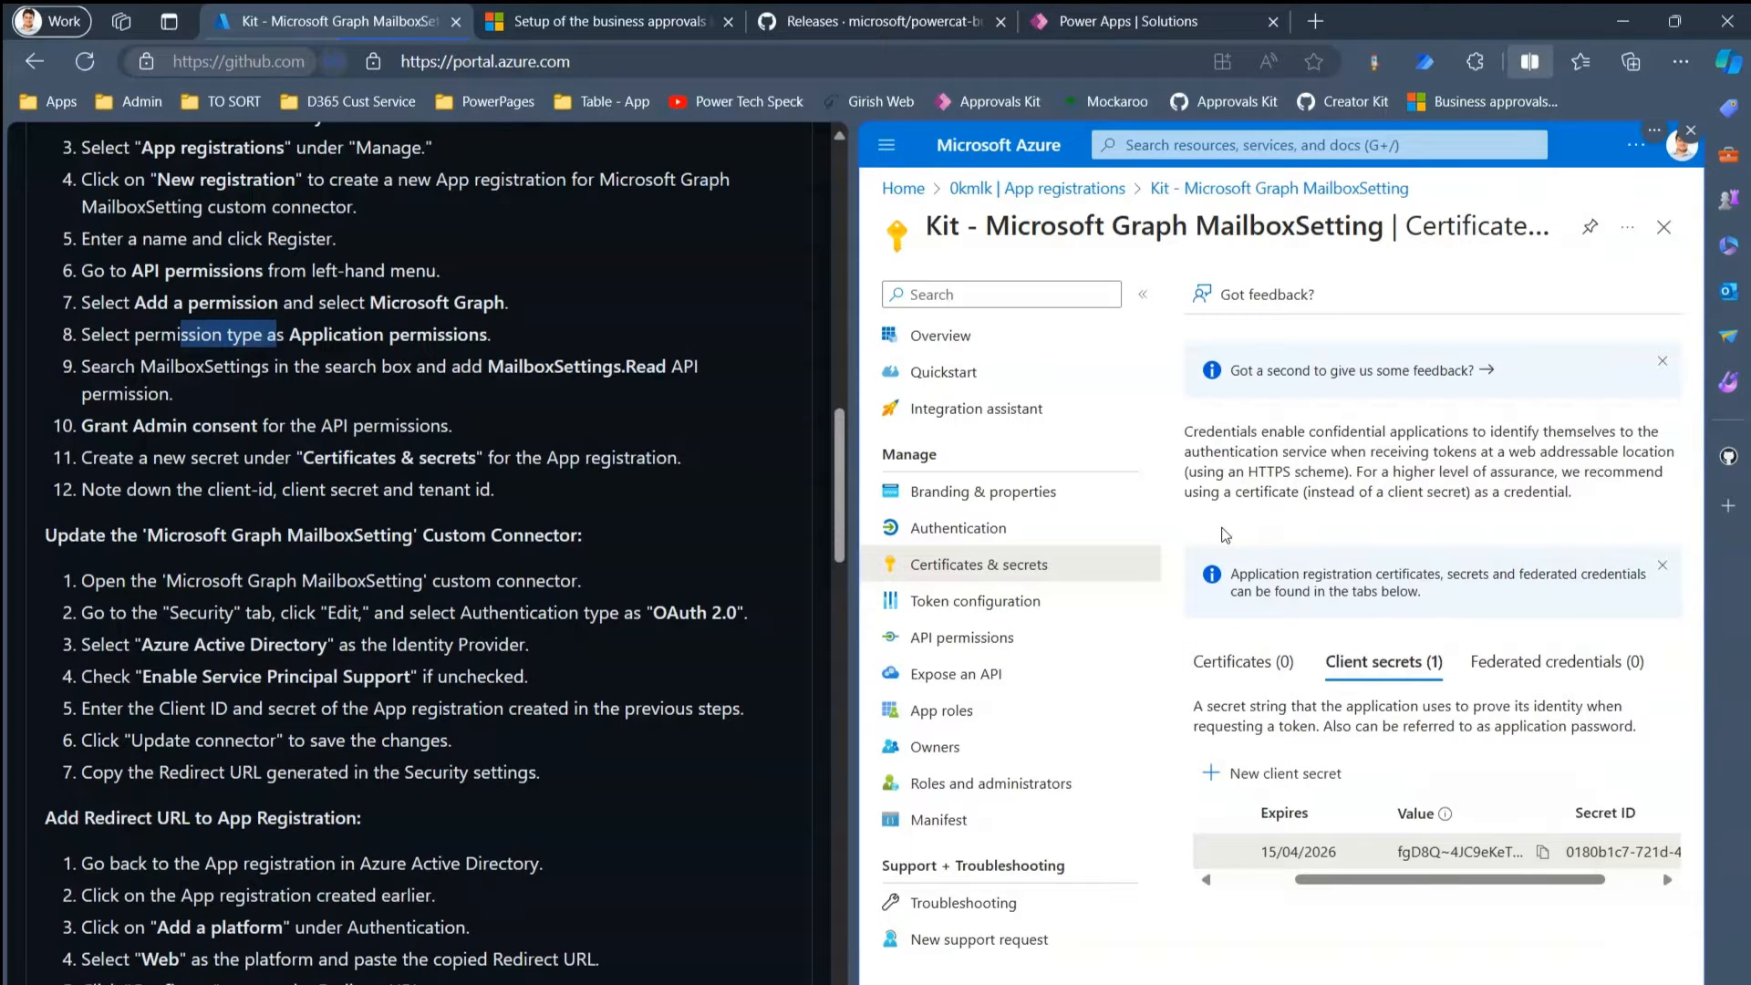
{"action": "left_click", "coordinate": [956, 340]}
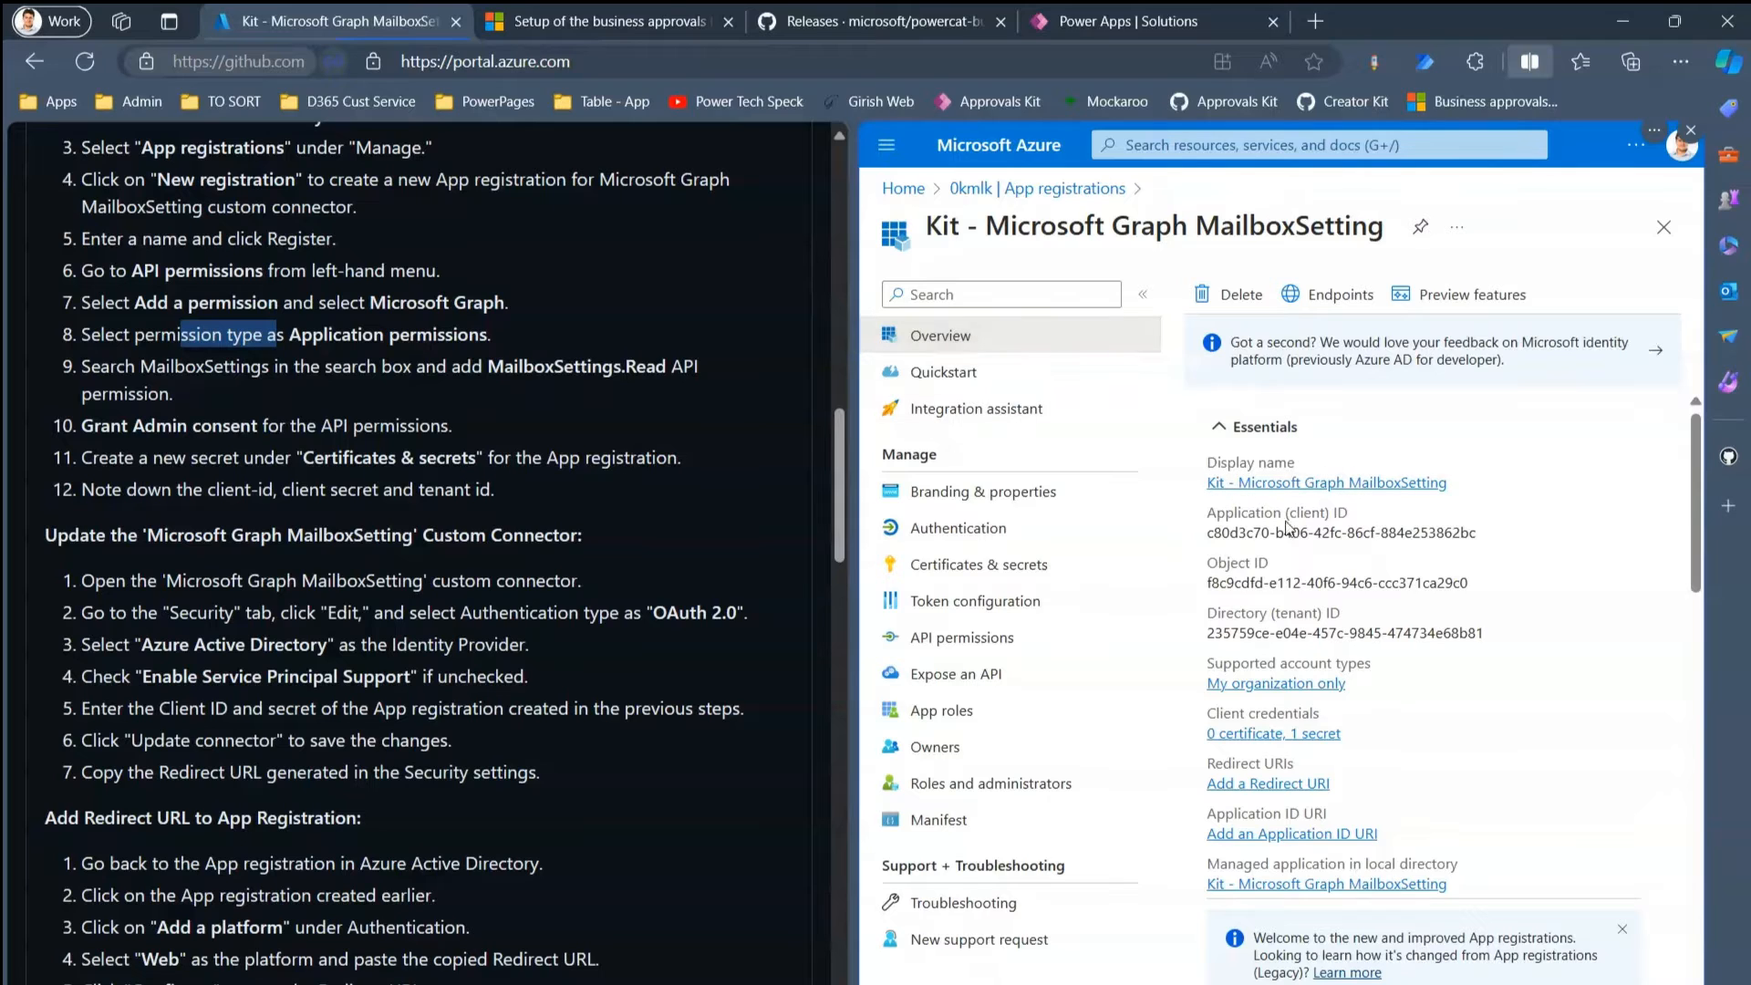
{"action": "left_click", "coordinate": [1495, 538]}
{"action": "key", "text": "alt+Tab"}
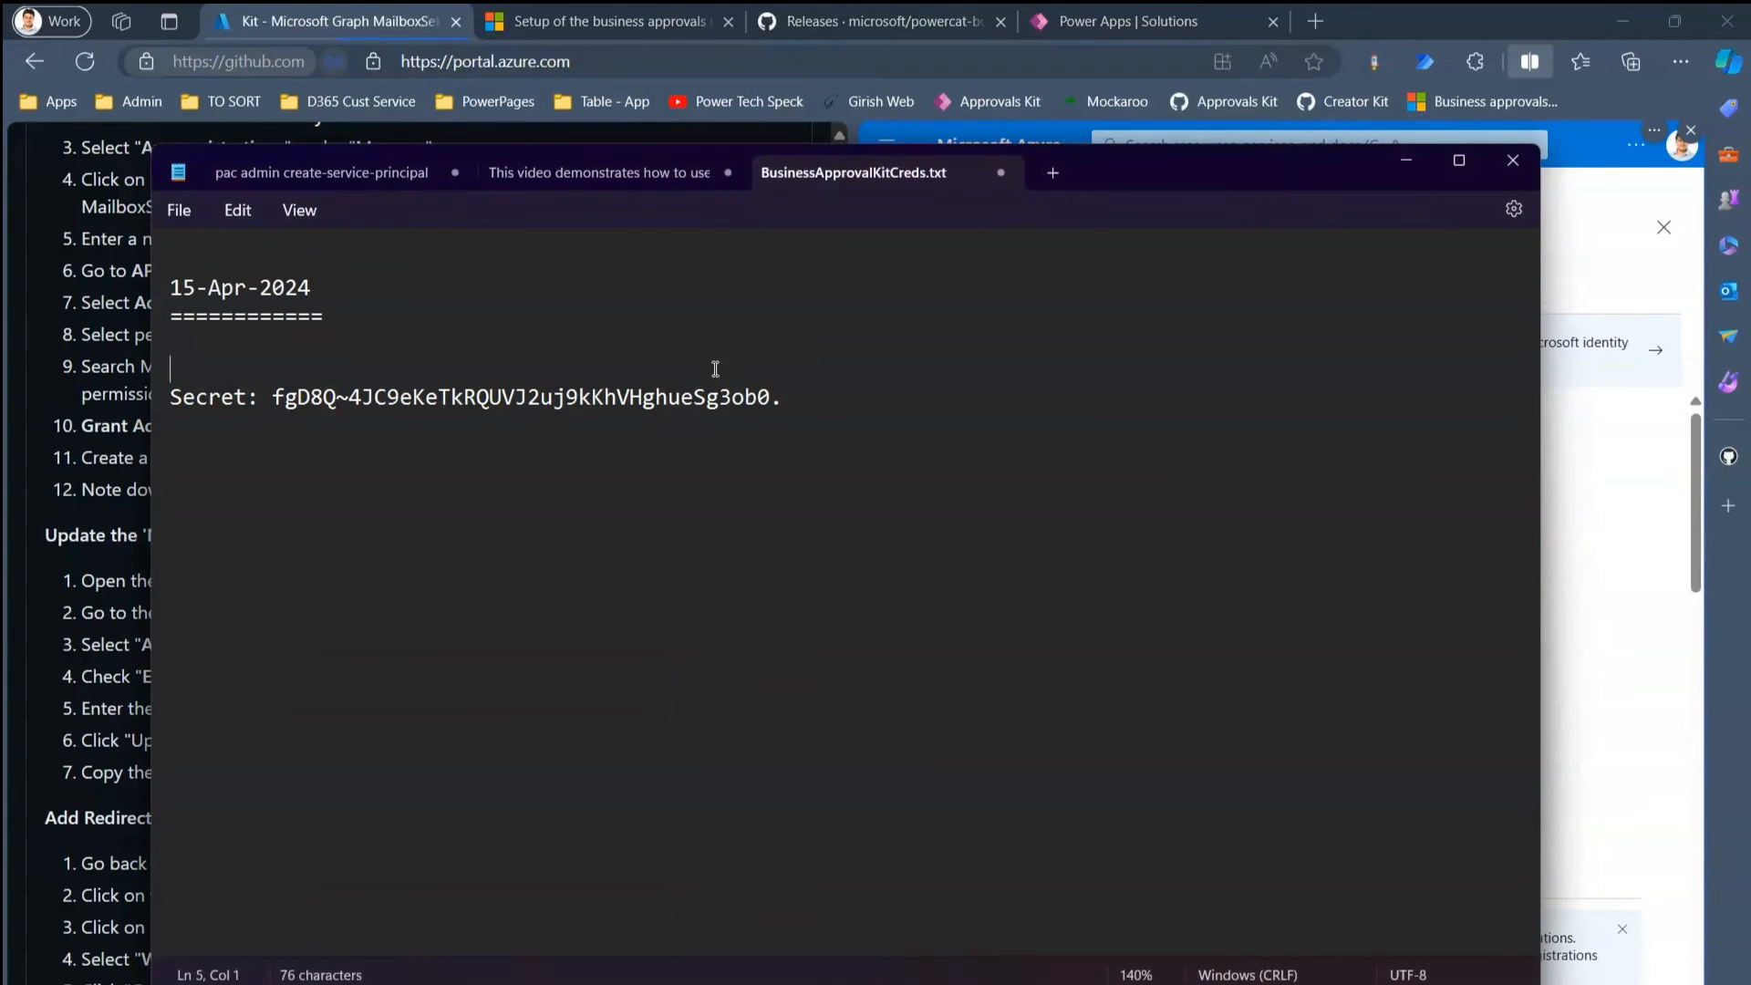
{"action": "type", "text": "Client ID:"}
{"action": "key", "text": "ctrl+v"}
- Add the Directory (tenant) ID on a new 'Tenant ID:' line in the notes
{"action": "key", "text": "alt+Tab"}
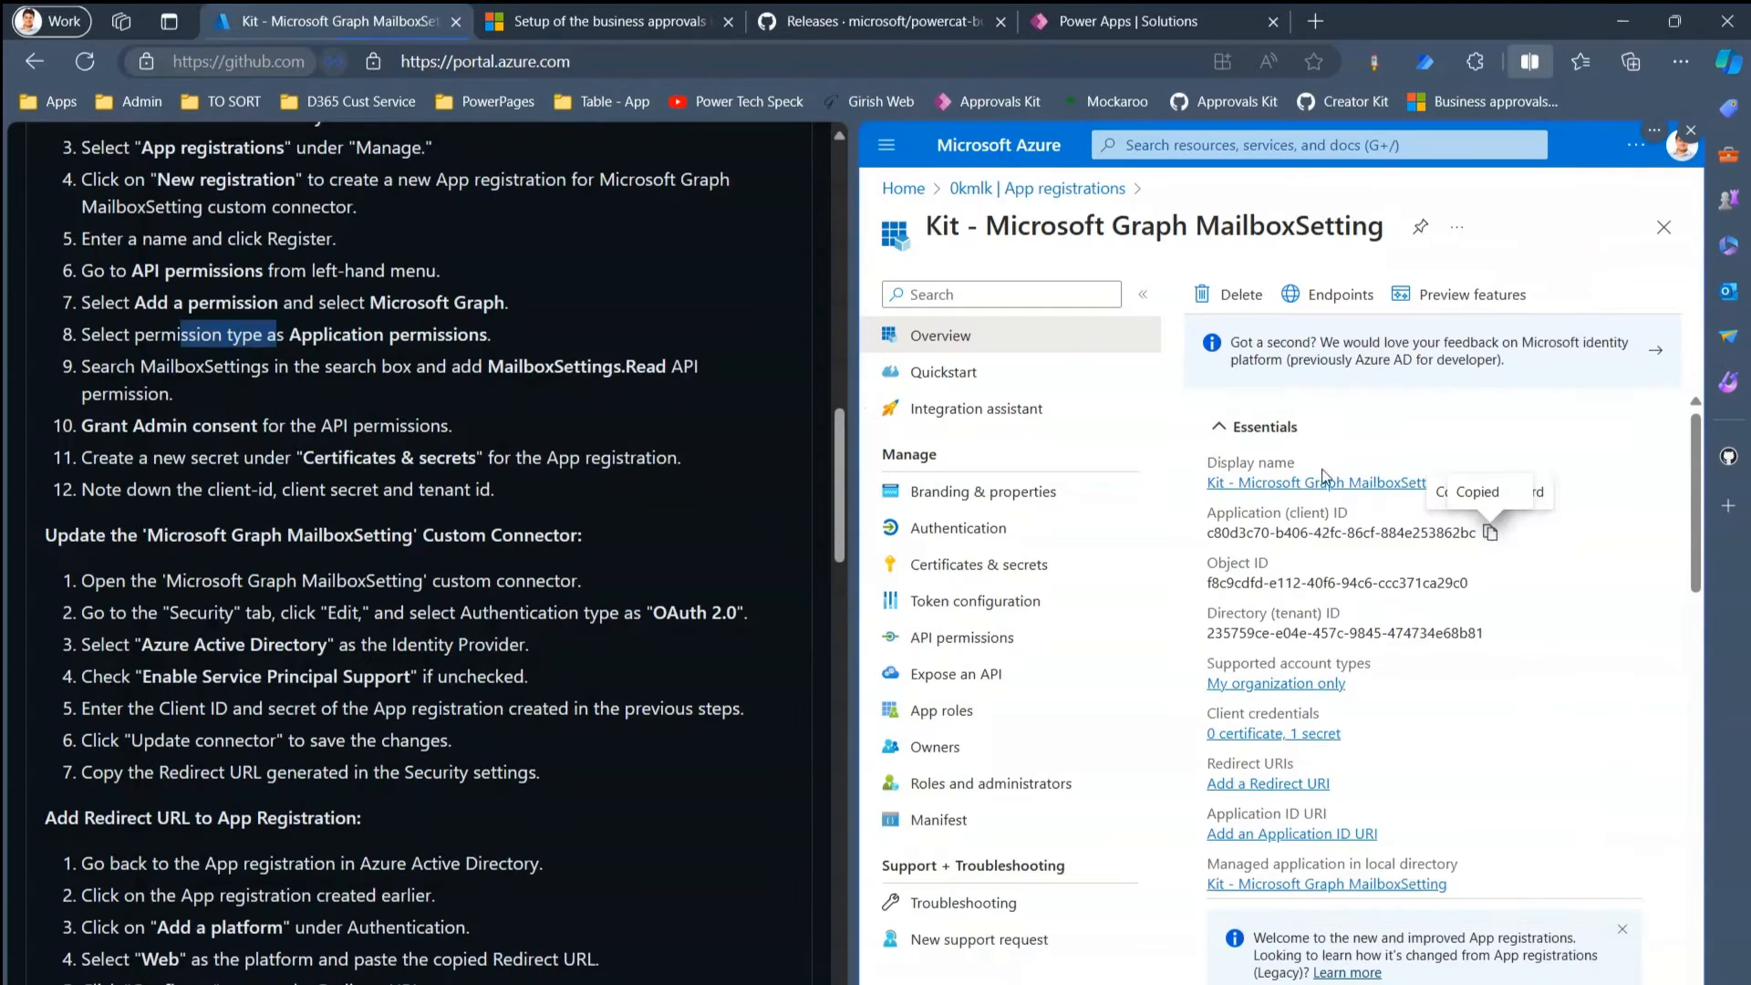
{"action": "left_click", "coordinate": [1497, 633]}
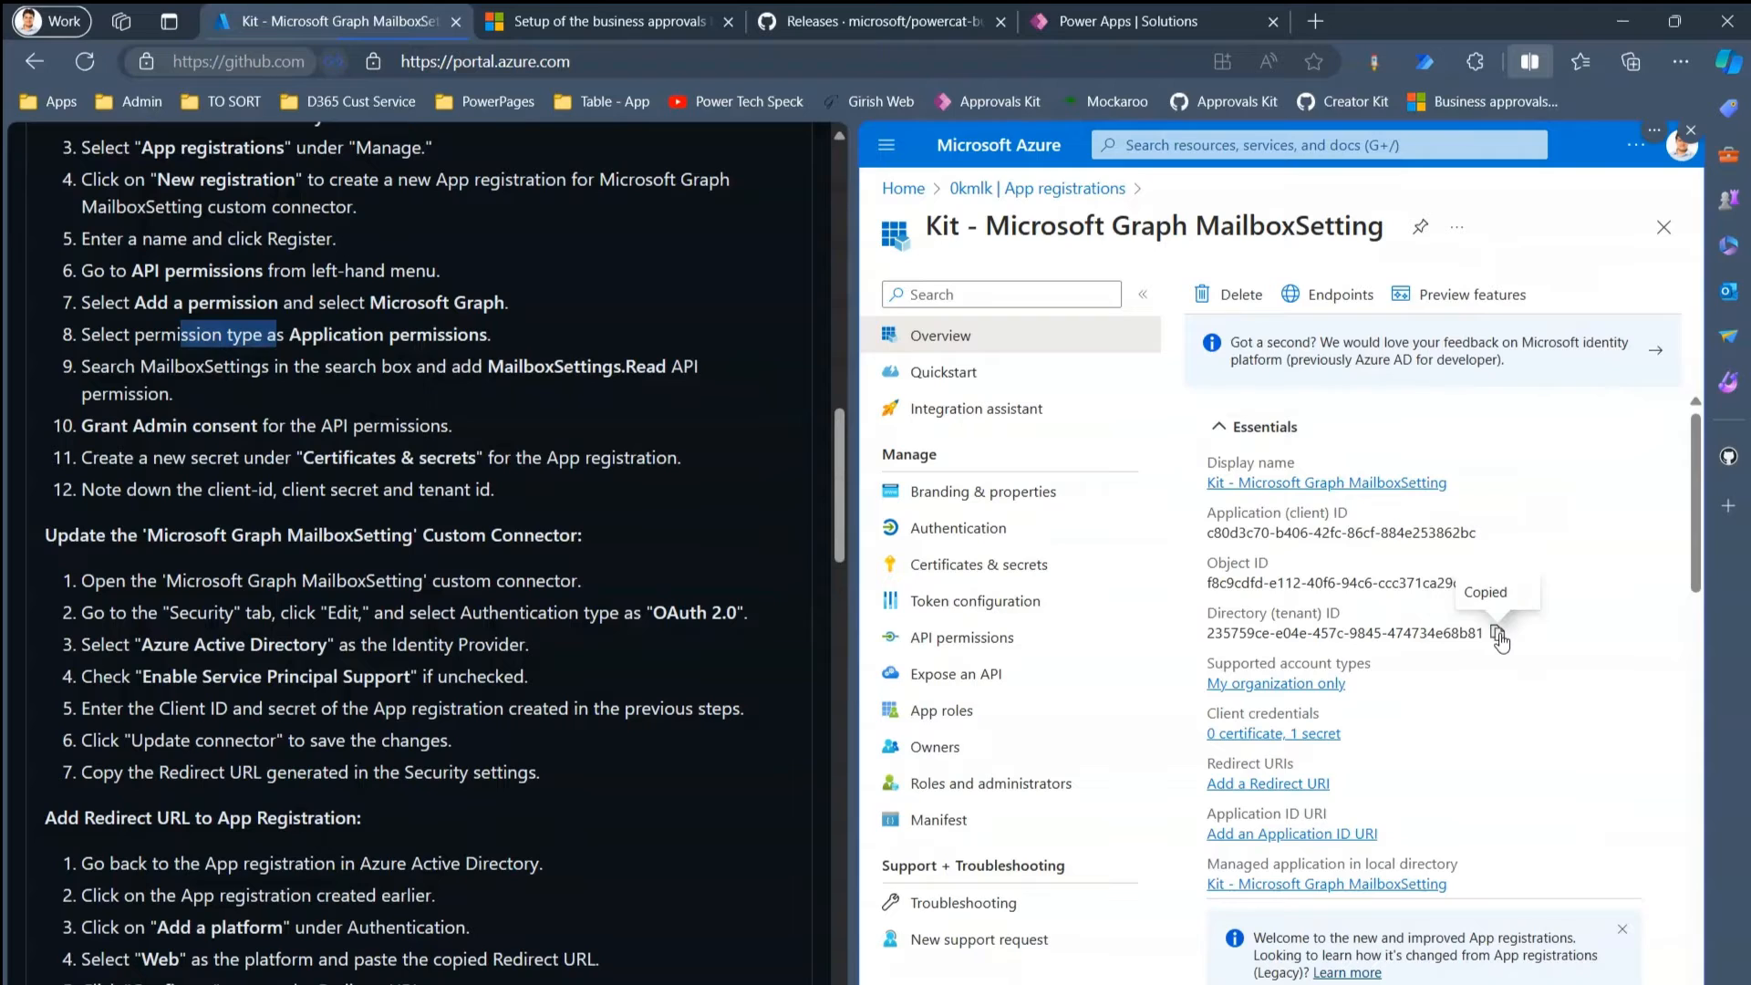
{"action": "key", "text": "alt+Tab"}
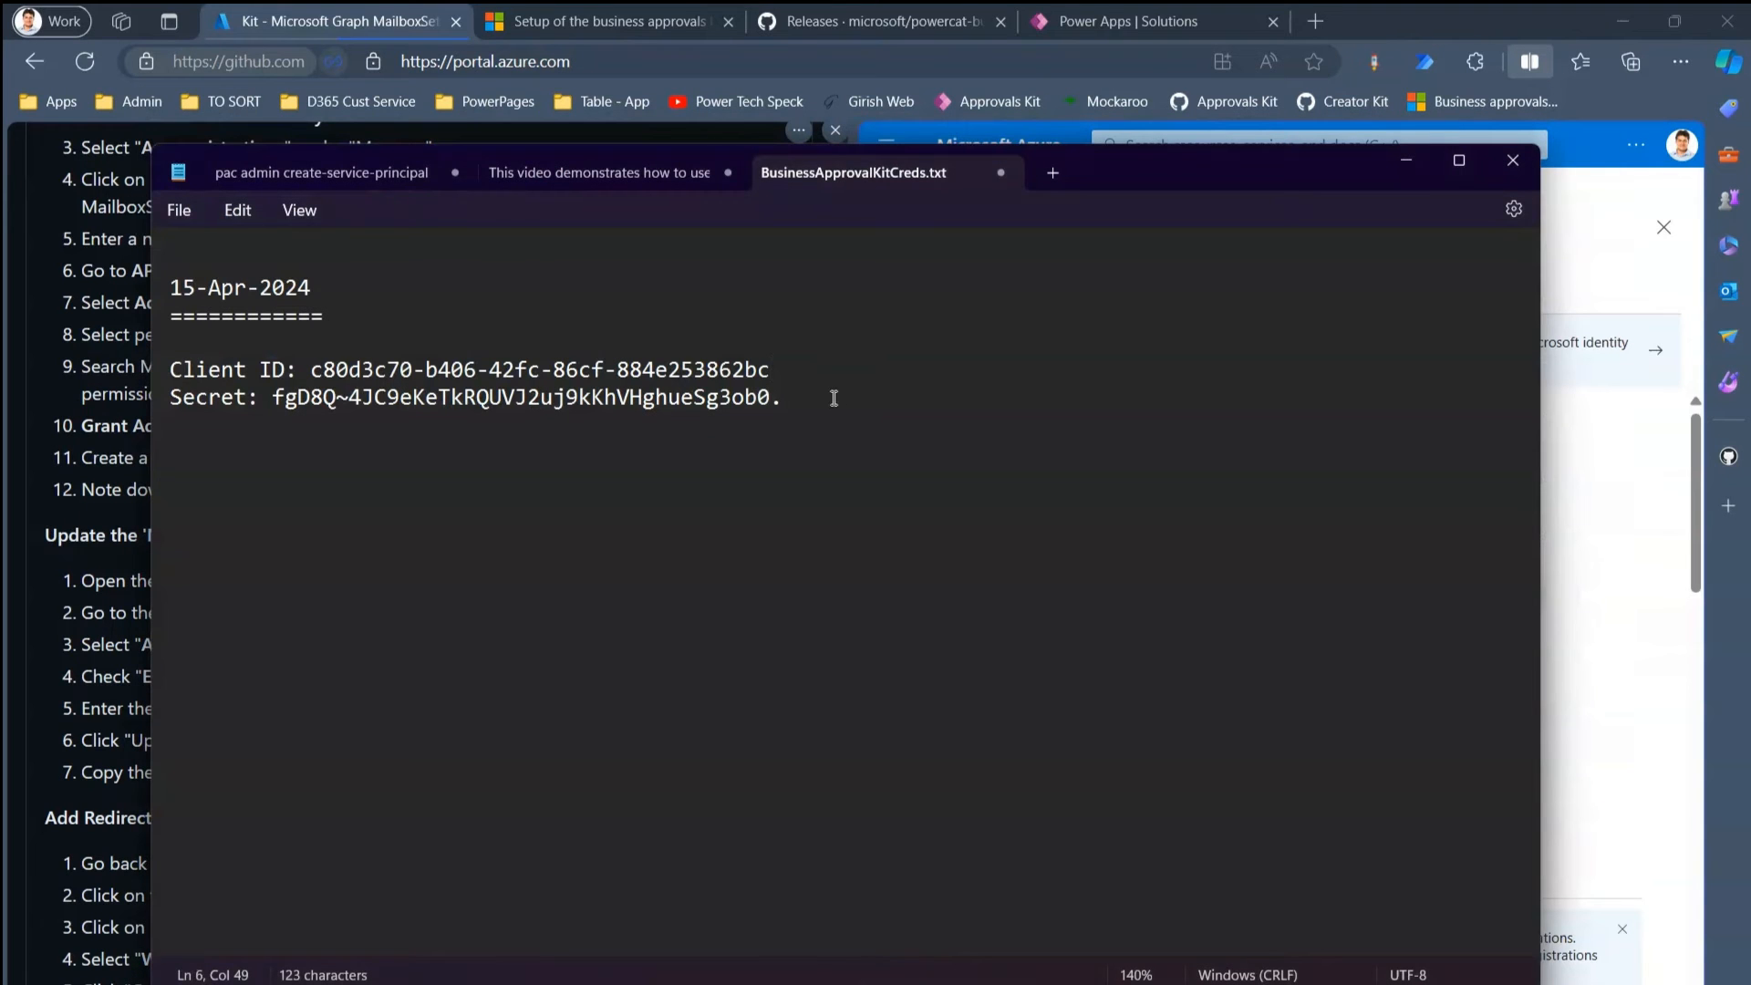
{"action": "key", "text": "Return"}
{"action": "type", "text": "Tenant "}
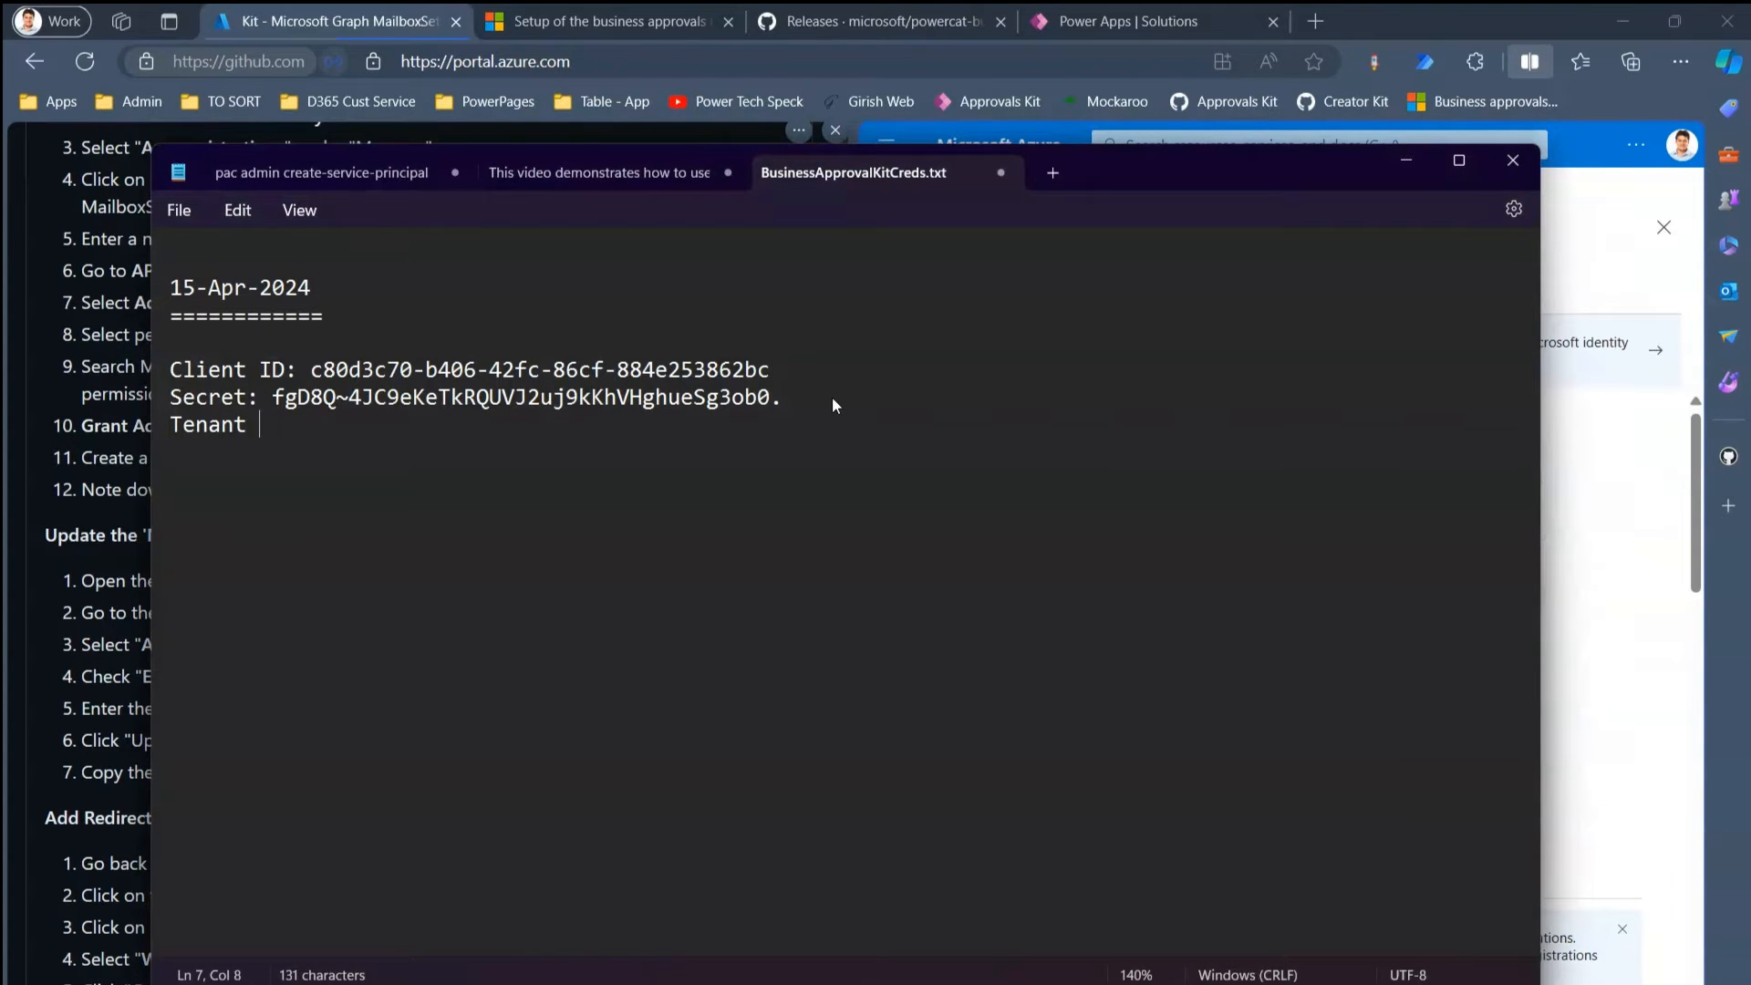
{"action": "type", "text": "ID:"}
{"action": "key", "text": "ctrl+v"}
{"action": "key", "text": "alt+Tab"}
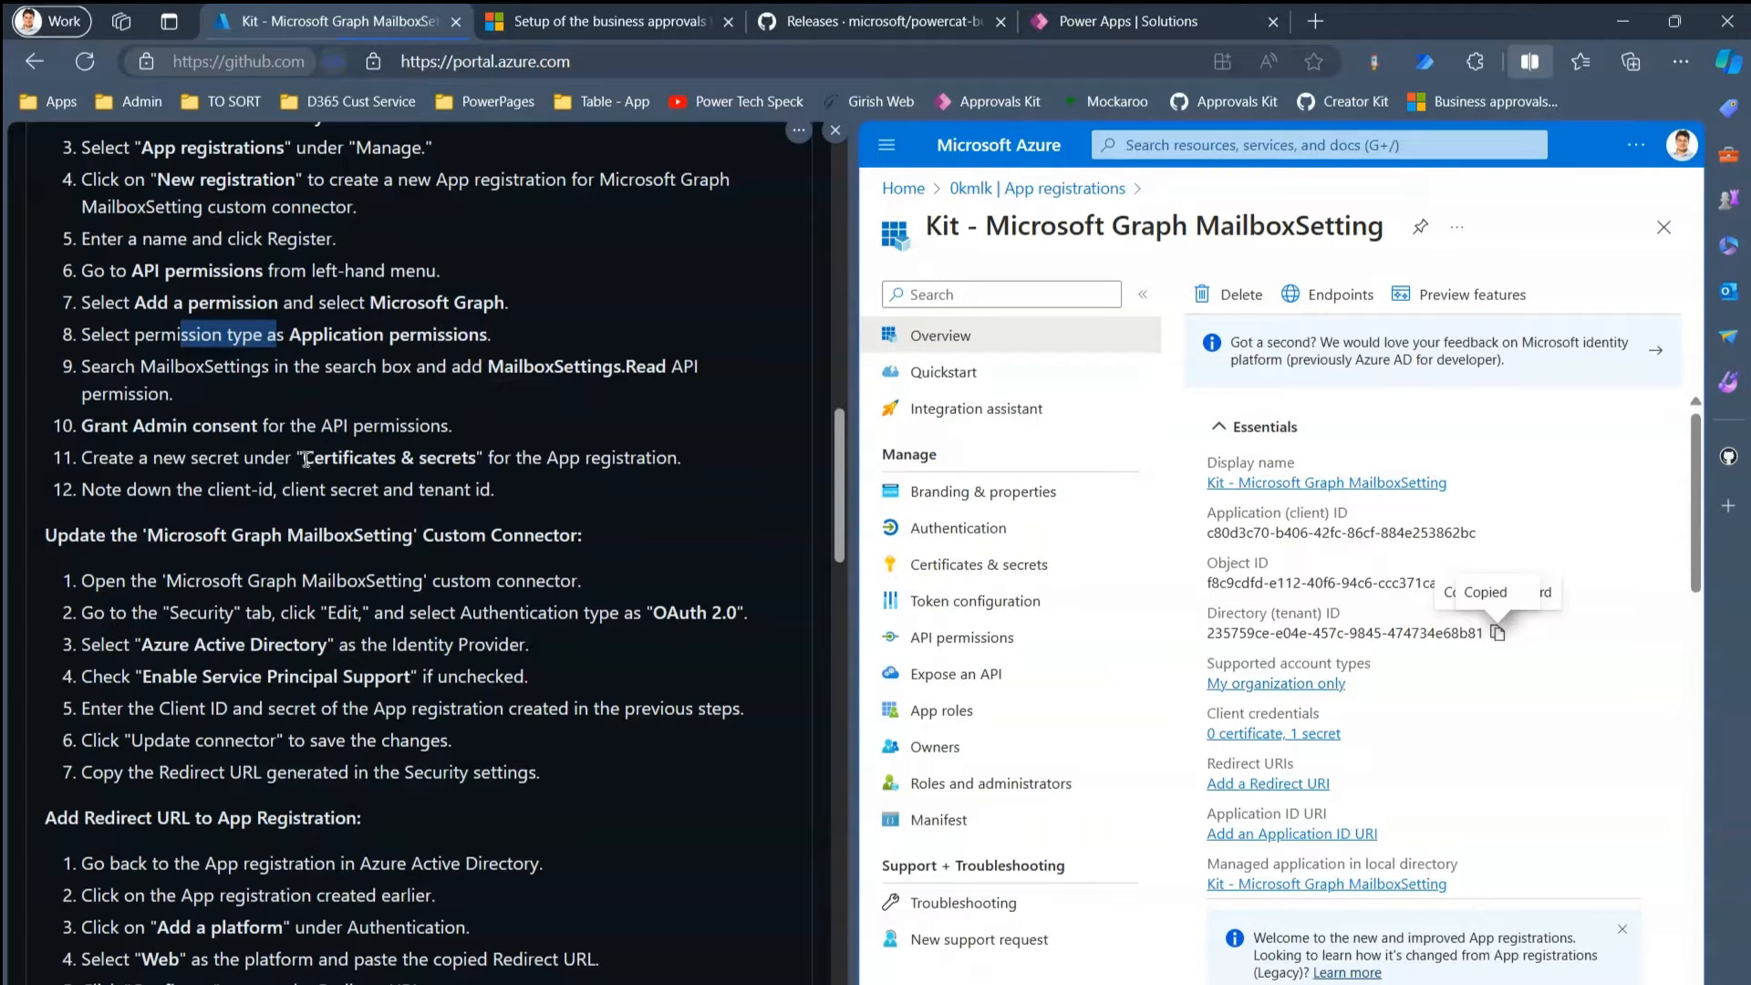
{"action": "left_click_drag", "start_coordinate": [239, 490], "coordinate": [407, 489]}
{"action": "left_click", "coordinate": [434, 493]}
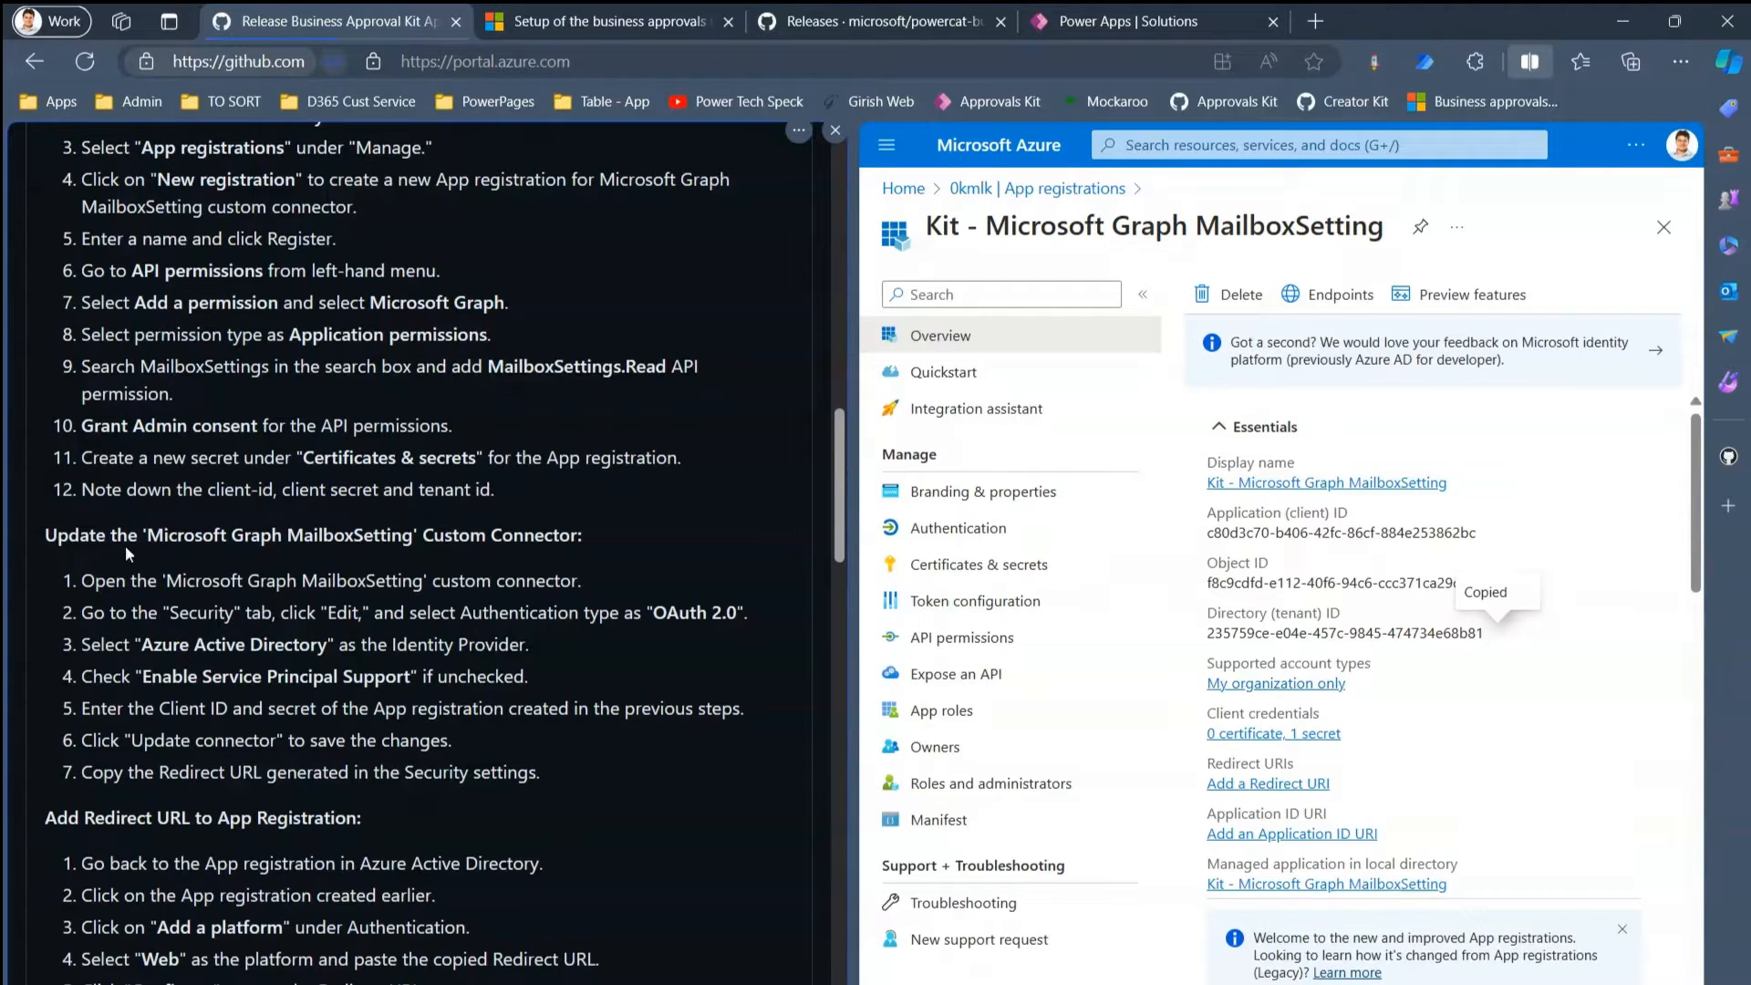
- Review app registration steps 3–12 and the update custom connector steps in the release notes
{"action": "left_click_drag", "start_coordinate": [116, 532], "coordinate": [240, 533]}
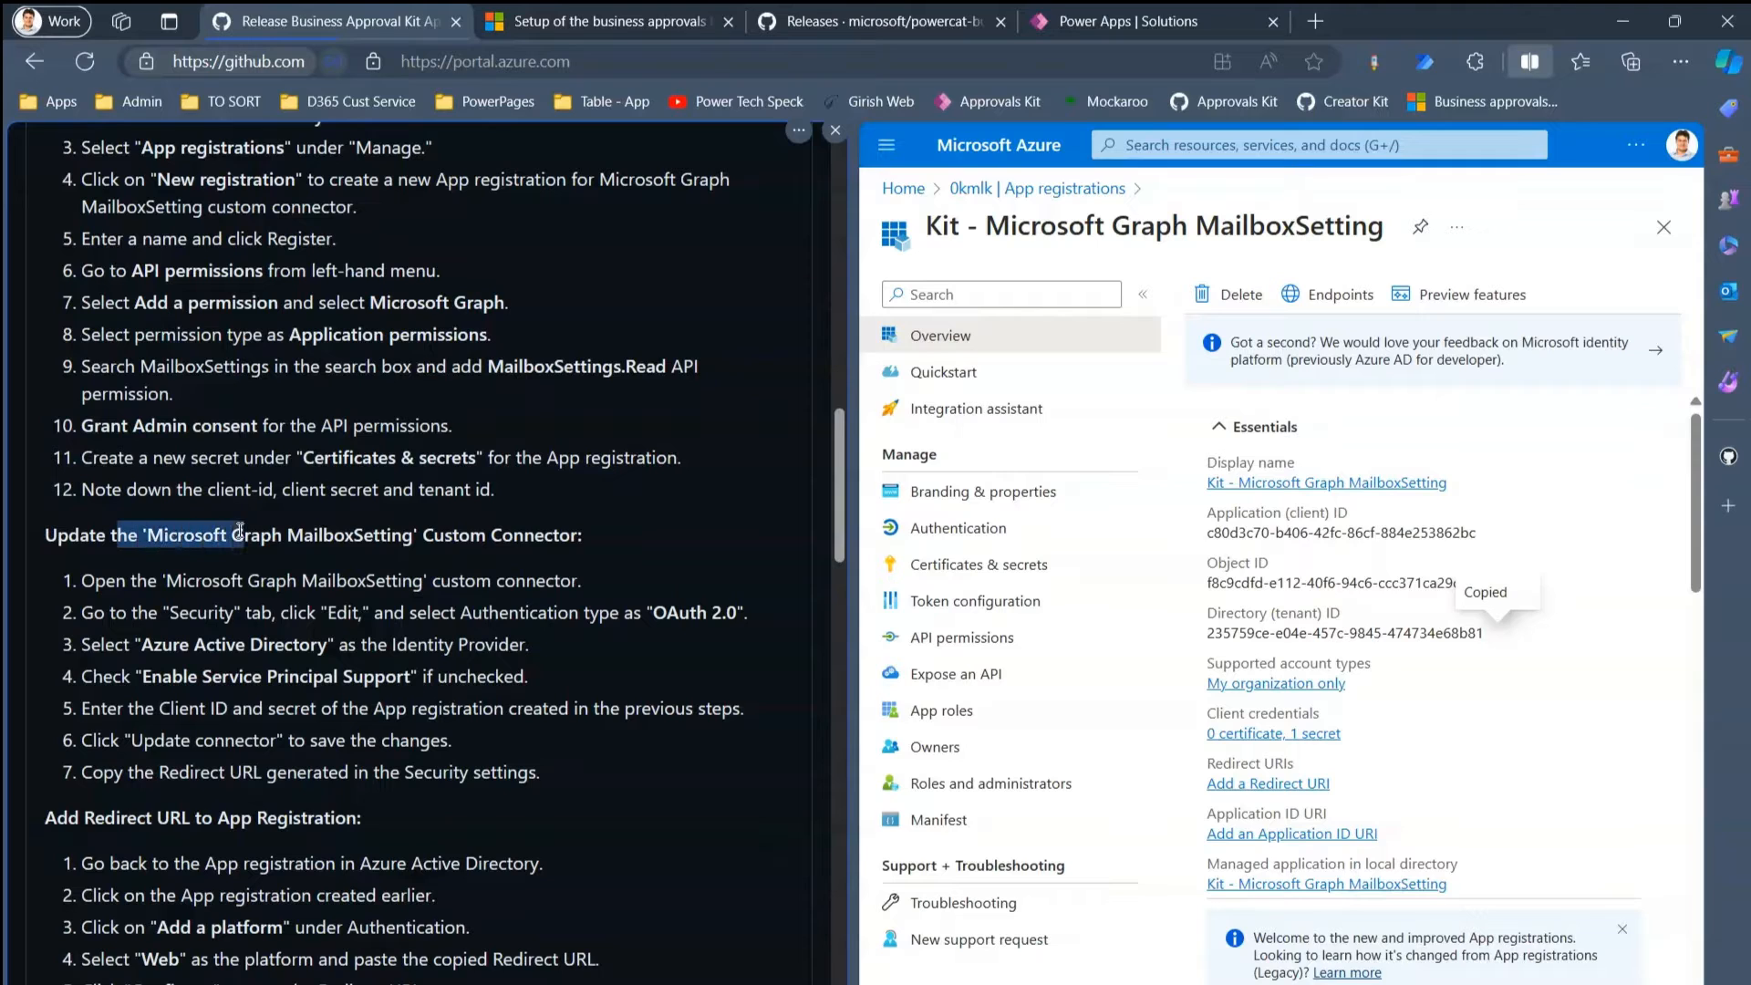
{"action": "left_click", "coordinate": [303, 536]}
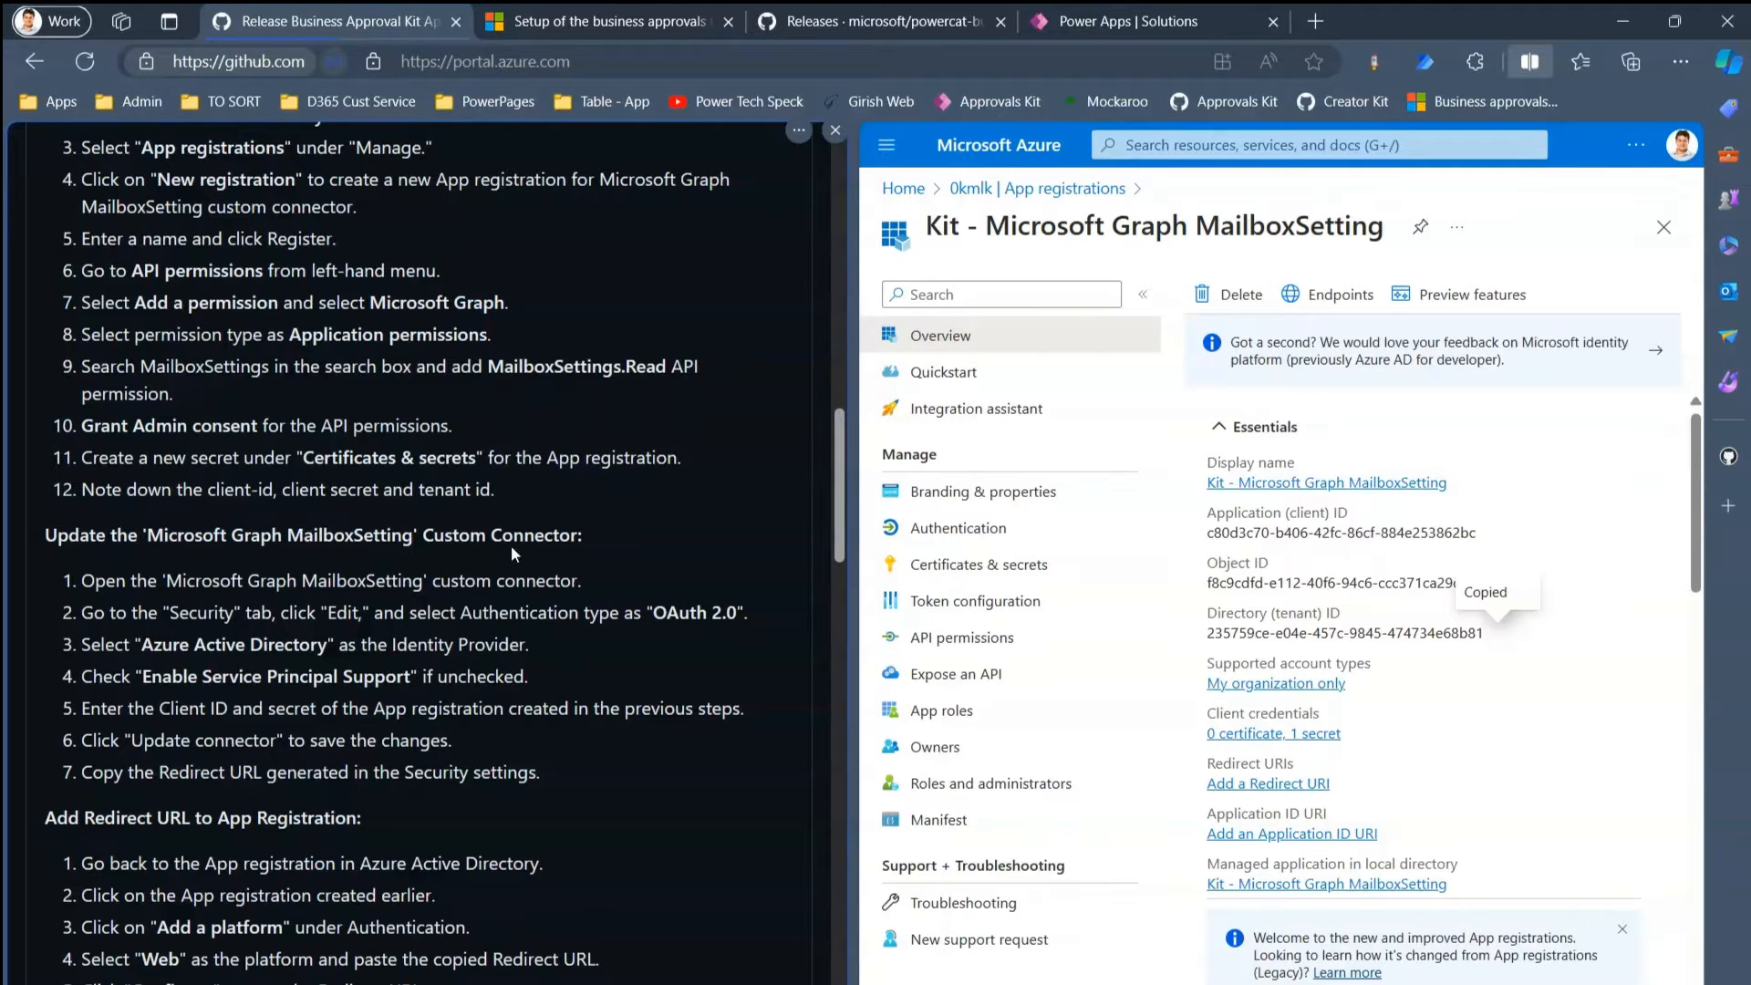
{"action": "scroll", "coordinate": [845, 511], "scroll_direction": "up", "scroll_amount": 1}
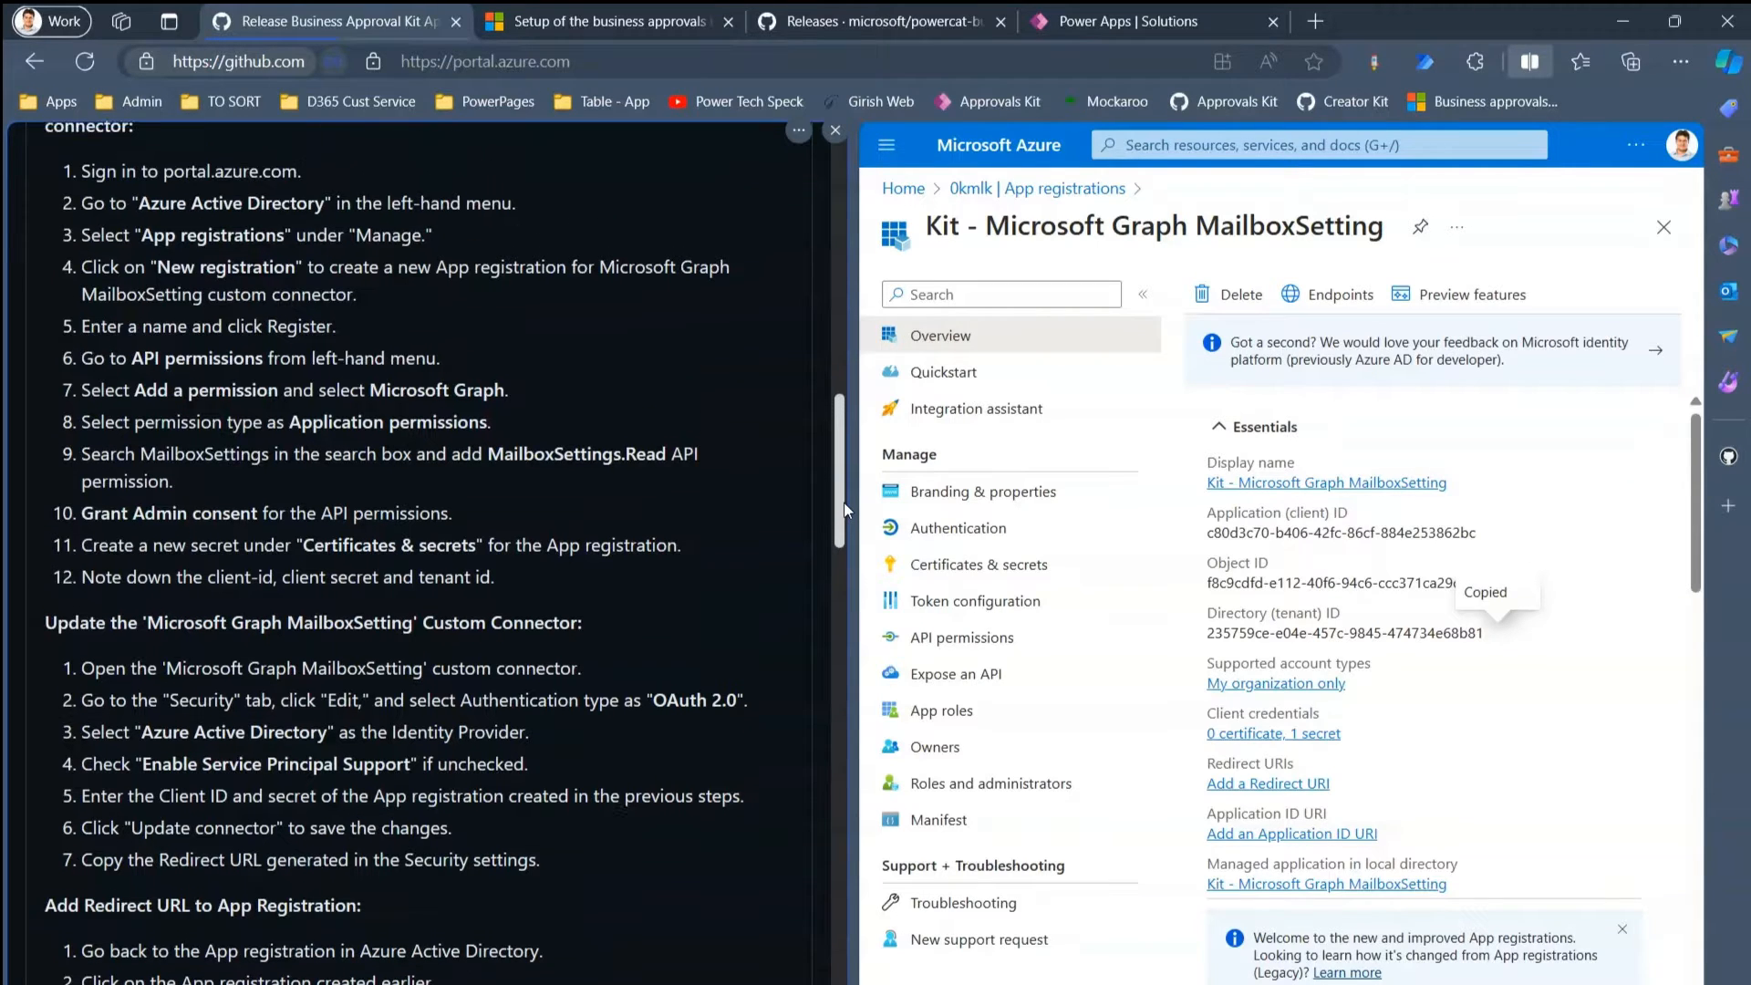
{"action": "scroll", "coordinate": [845, 512], "scroll_direction": "down", "scroll_amount": 1}
{"action": "left_click_drag", "start_coordinate": [1696, 568], "coordinate": [1717, 650]}
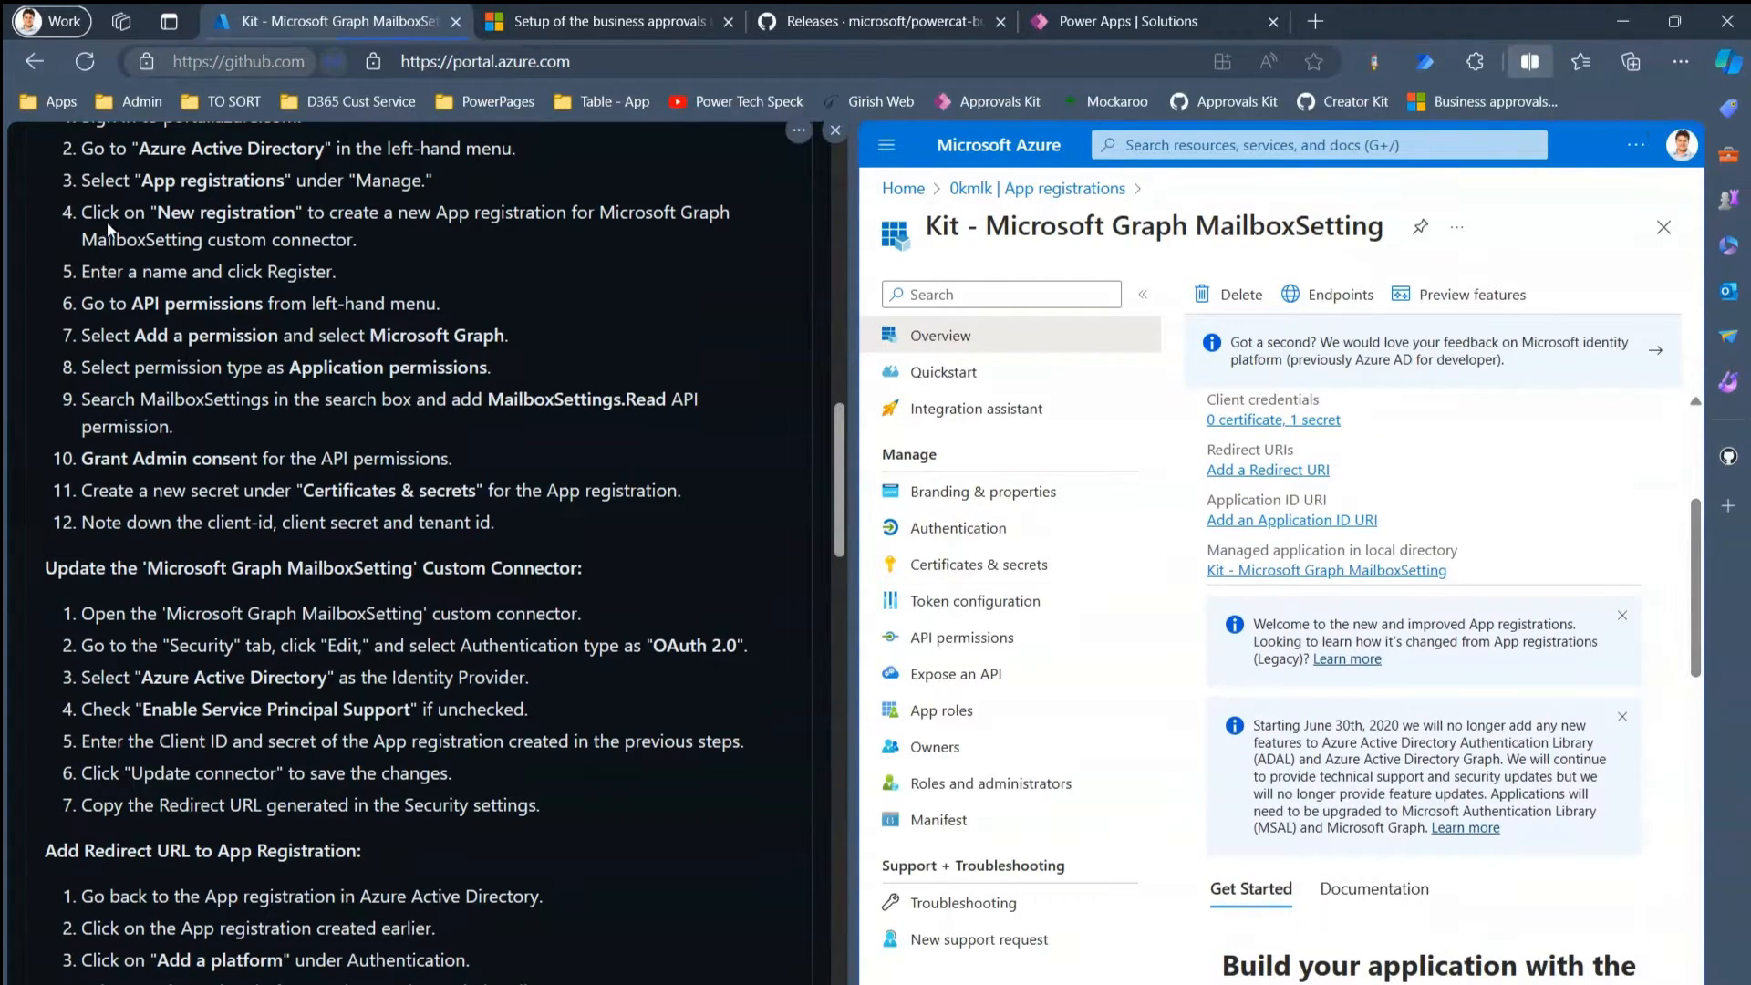
{"action": "left_click_drag", "start_coordinate": [99, 182], "coordinate": [484, 527]}
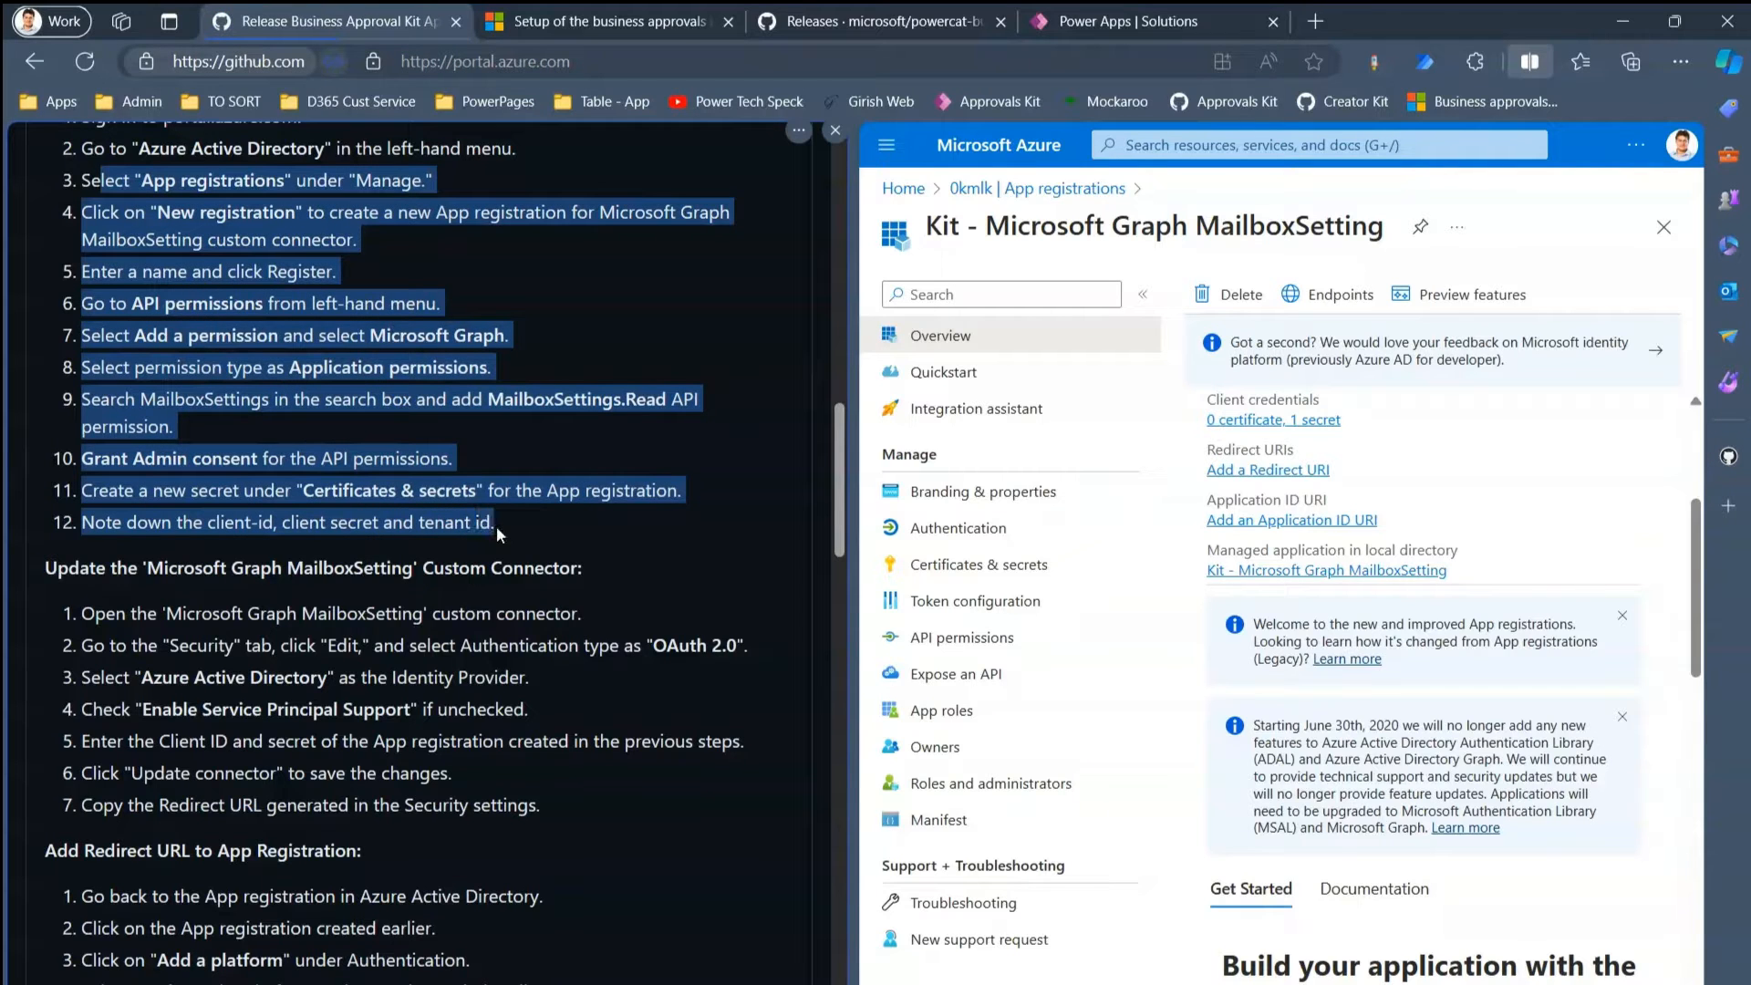
{"action": "left_click", "coordinate": [330, 566]}
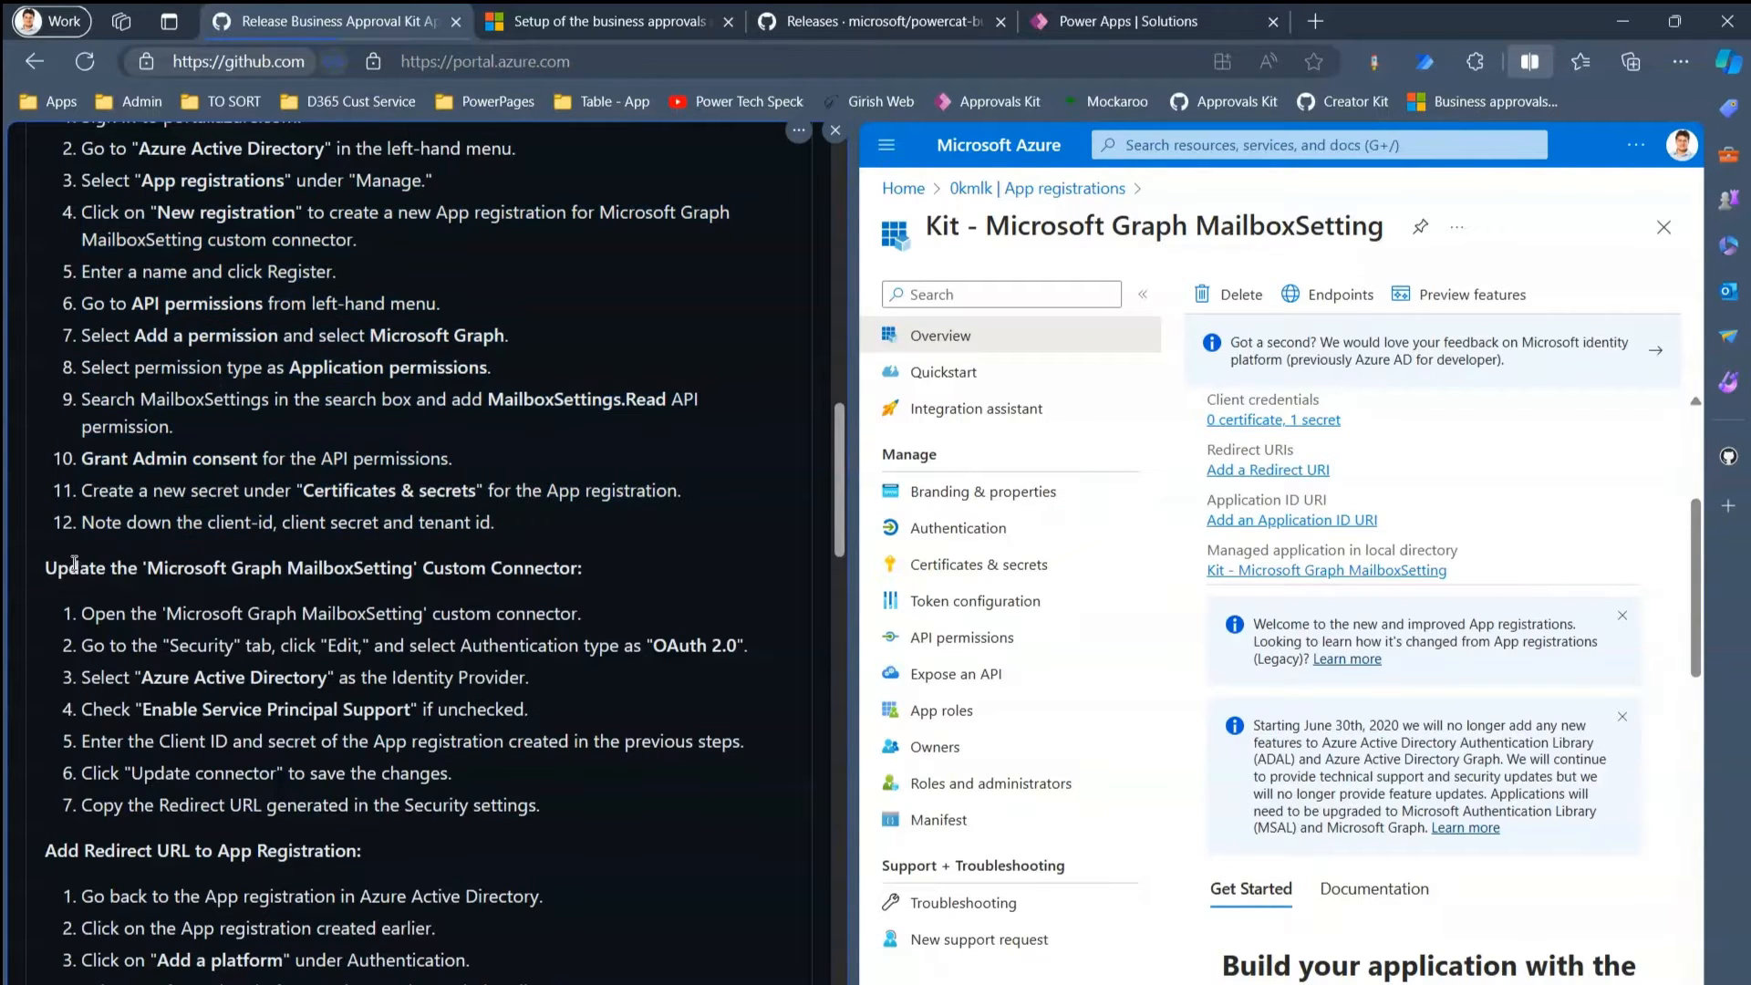
{"action": "left_click_drag", "start_coordinate": [56, 566], "coordinate": [389, 705]}
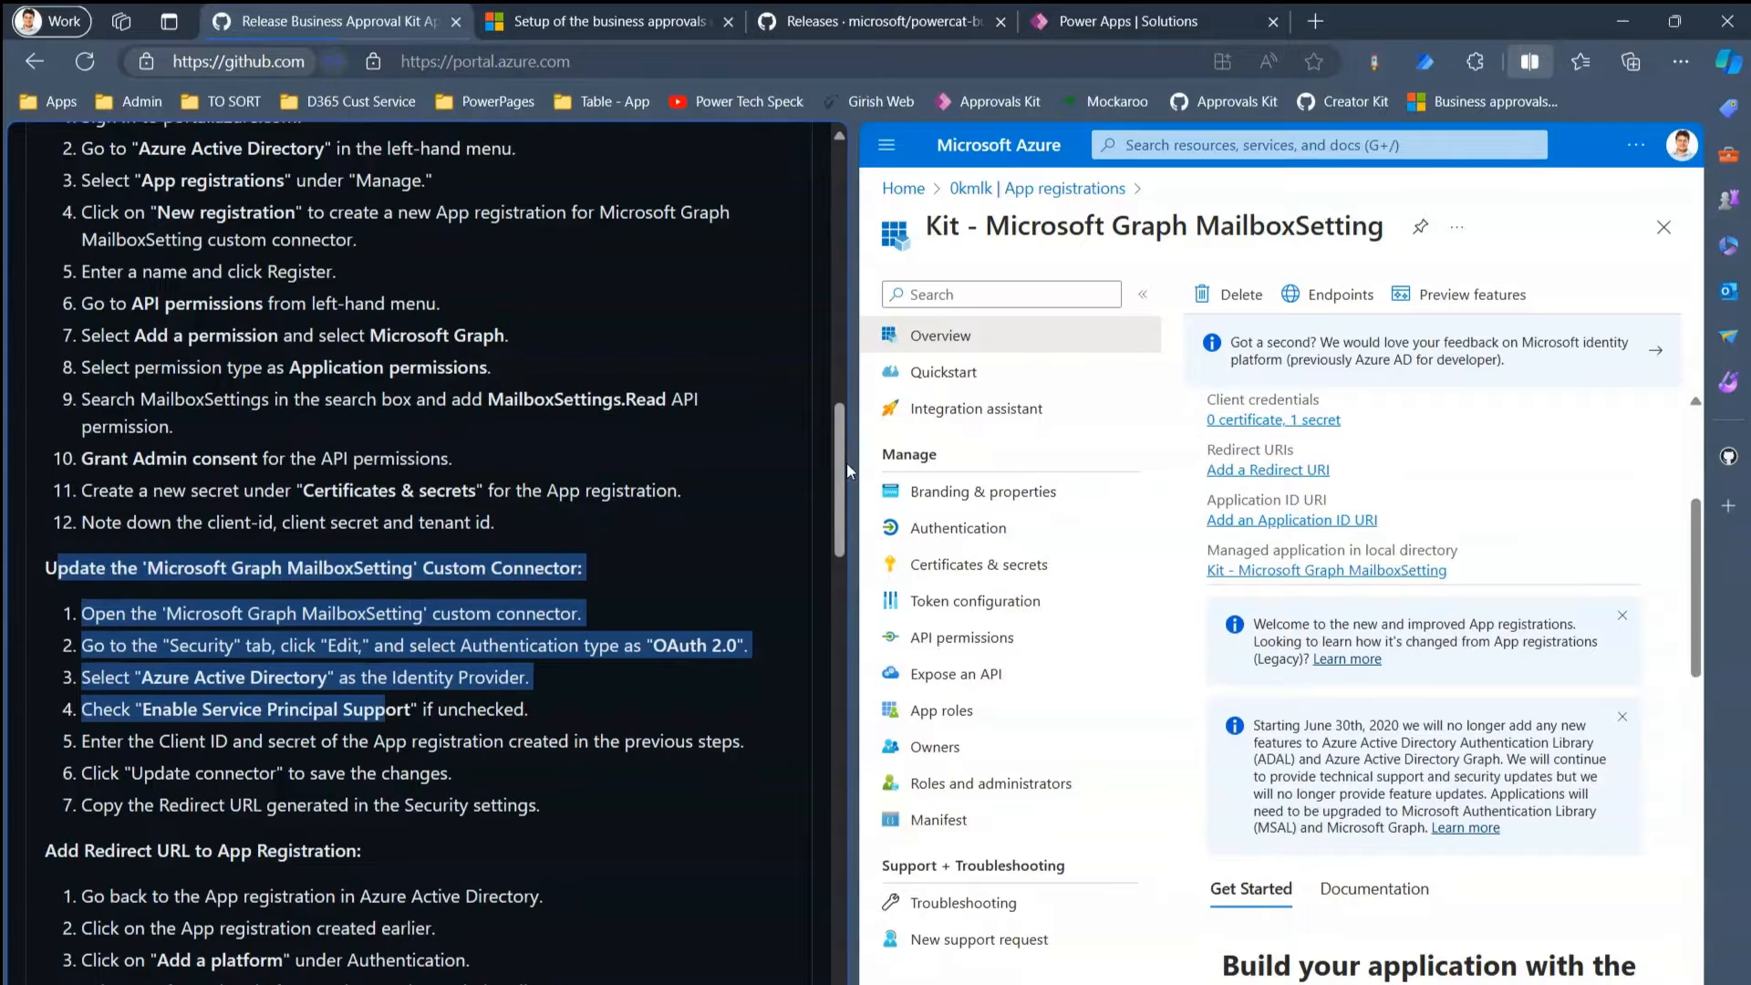
{"action": "left_click_drag", "start_coordinate": [847, 464], "coordinate": [845, 548]}
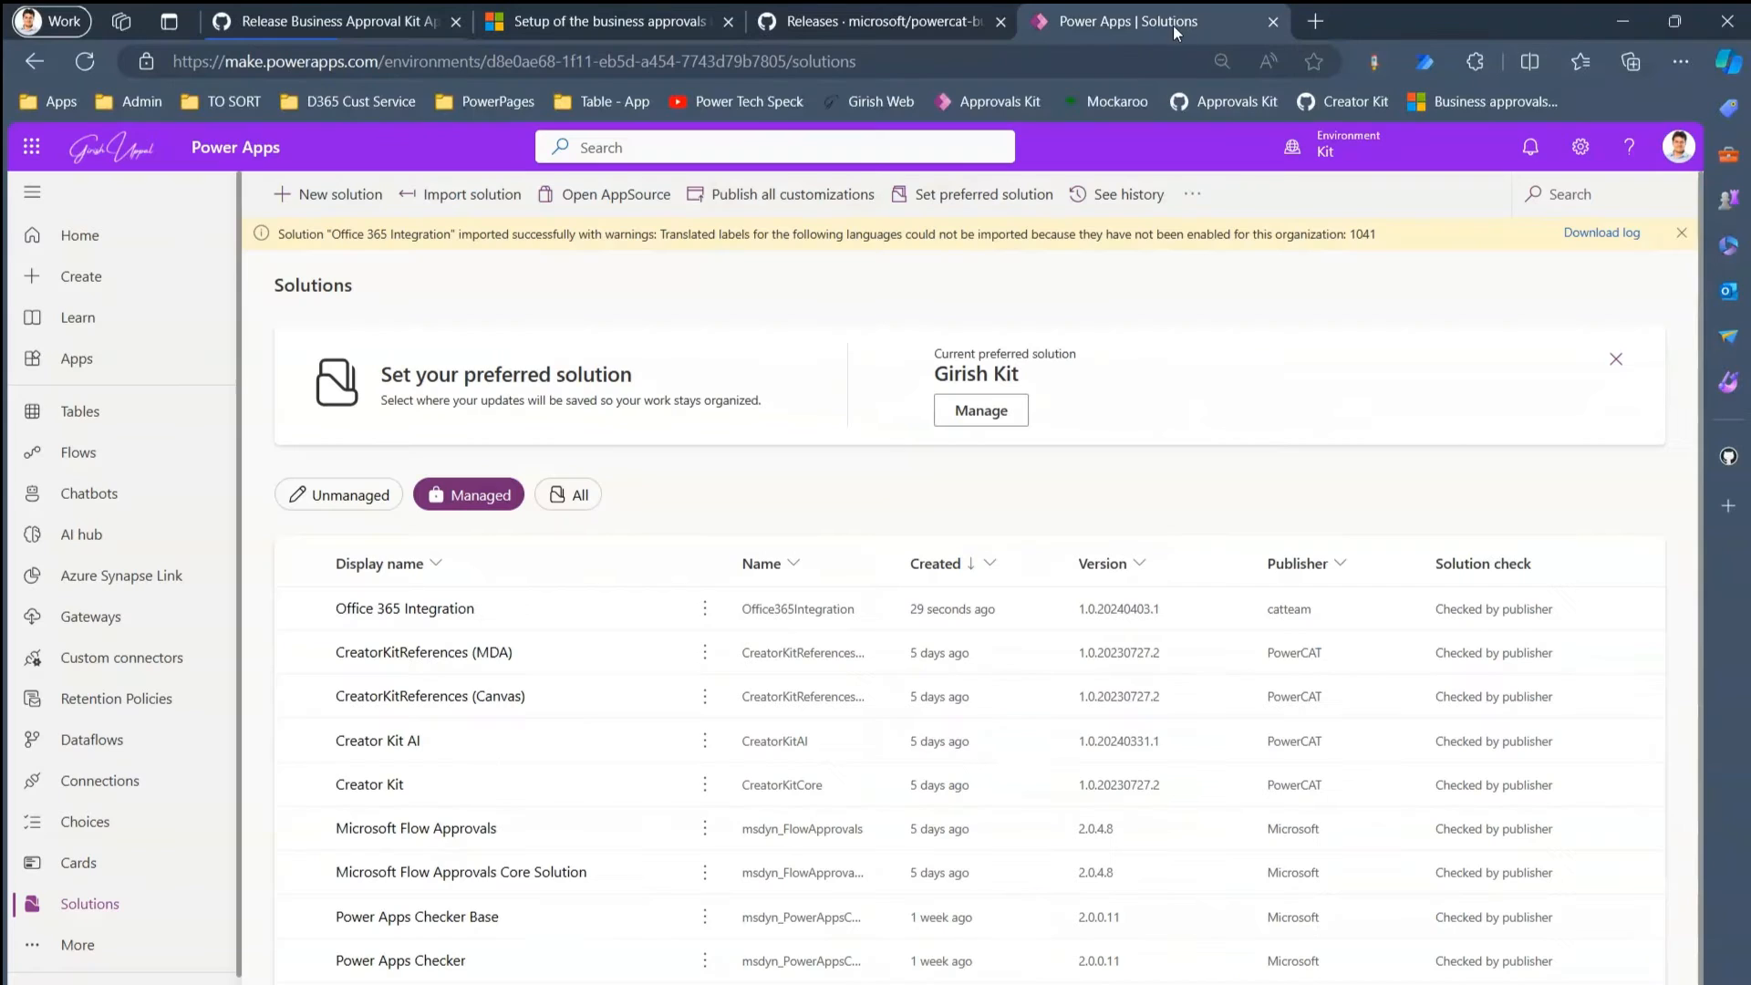
- Toggle the Unmanaged and Managed solution filters and read the import warning in Power Apps
{"action": "left_click", "coordinate": [1169, 23]}
{"action": "left_click", "coordinate": [379, 495]}
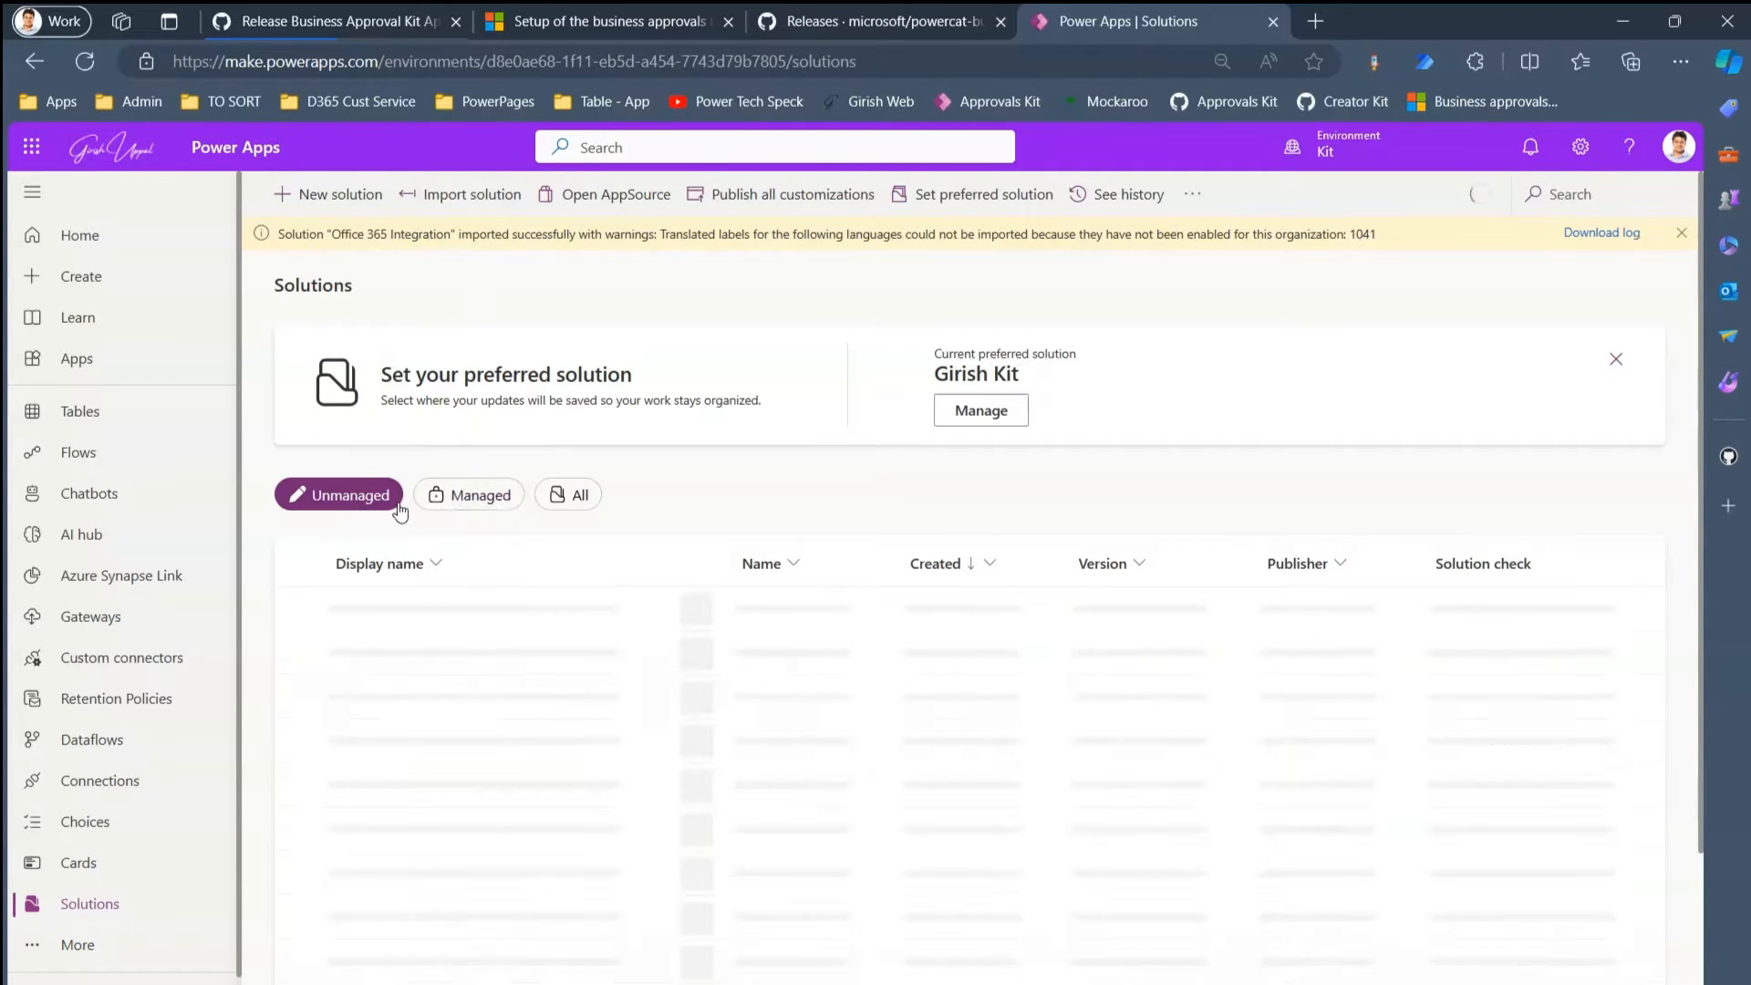
{"action": "left_click", "coordinate": [465, 505]}
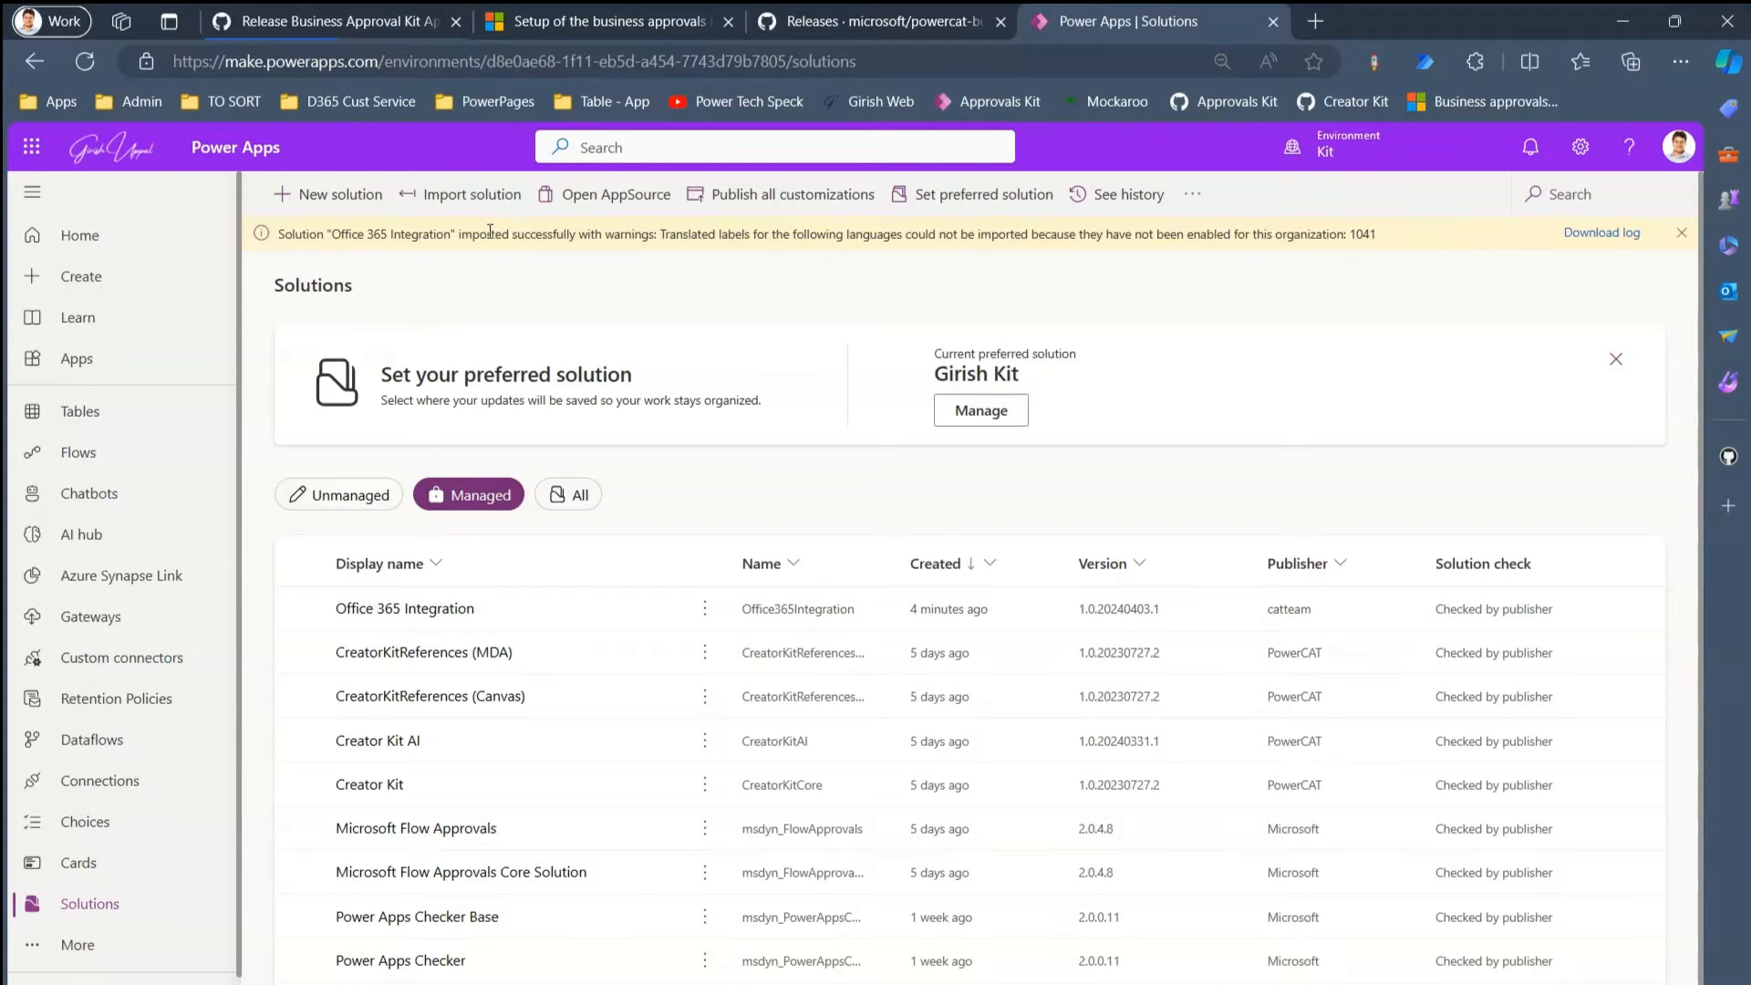
{"action": "left_click_drag", "start_coordinate": [489, 231], "coordinate": [742, 239]}
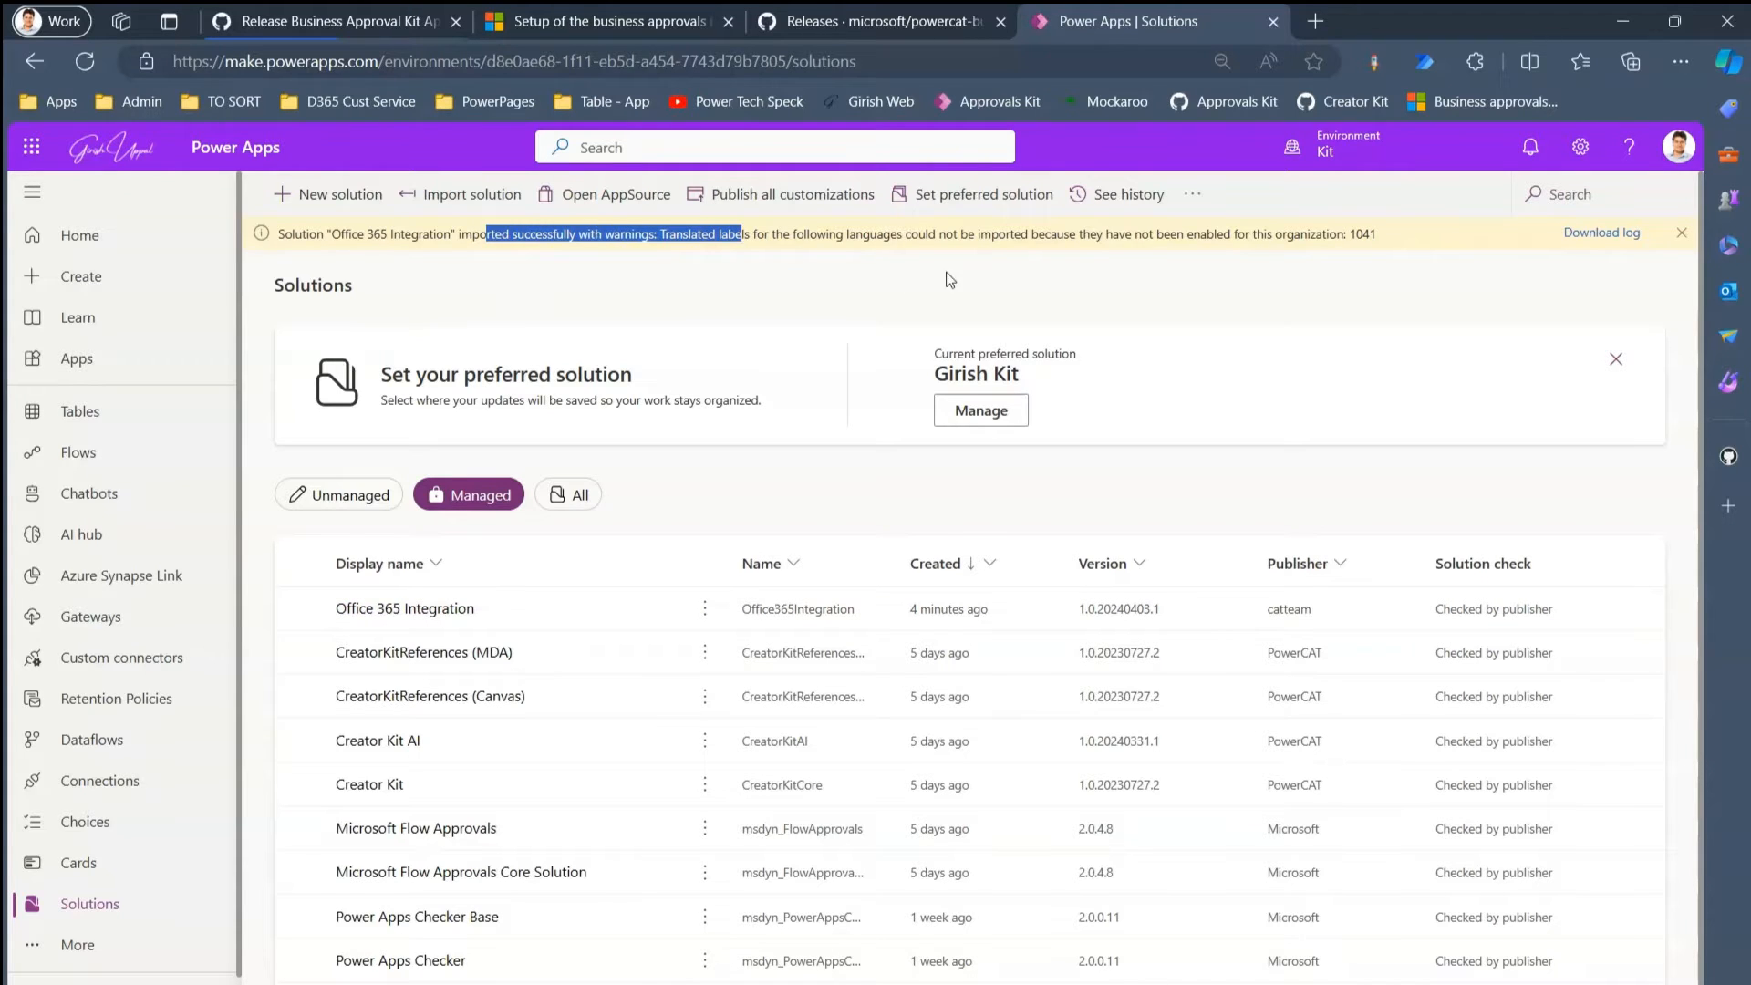
{"action": "left_click", "coordinate": [1044, 277]}
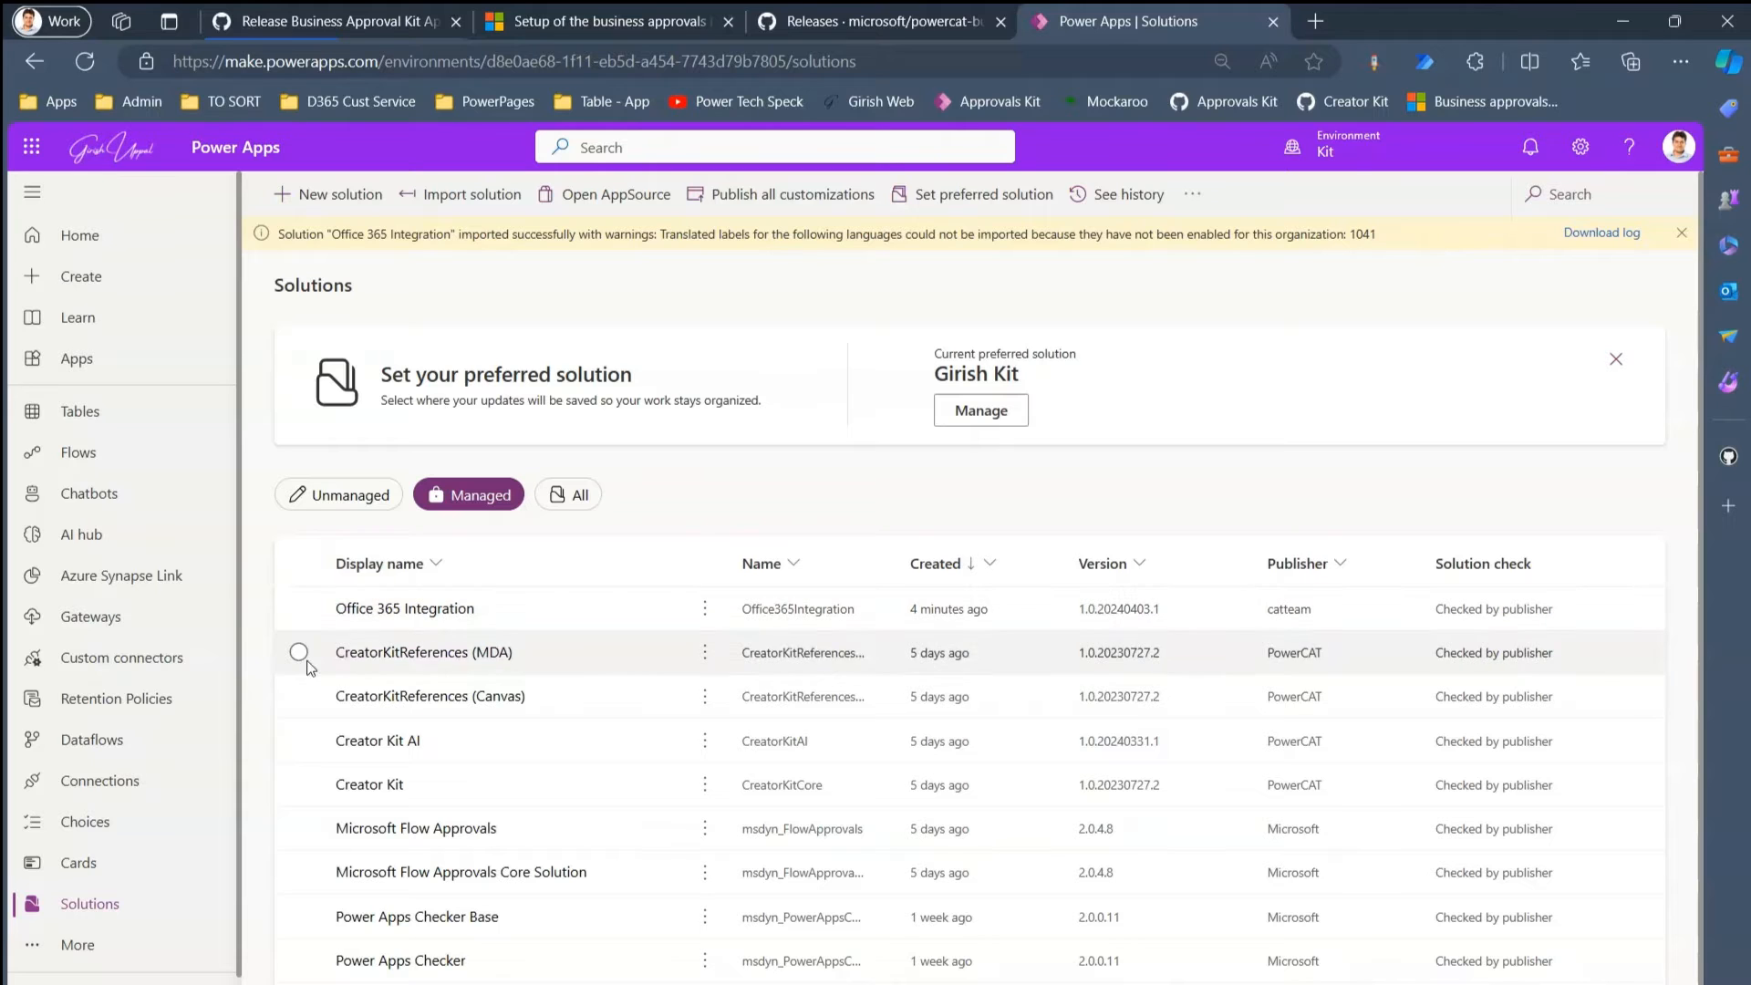
{"action": "left_click", "coordinate": [352, 21]}
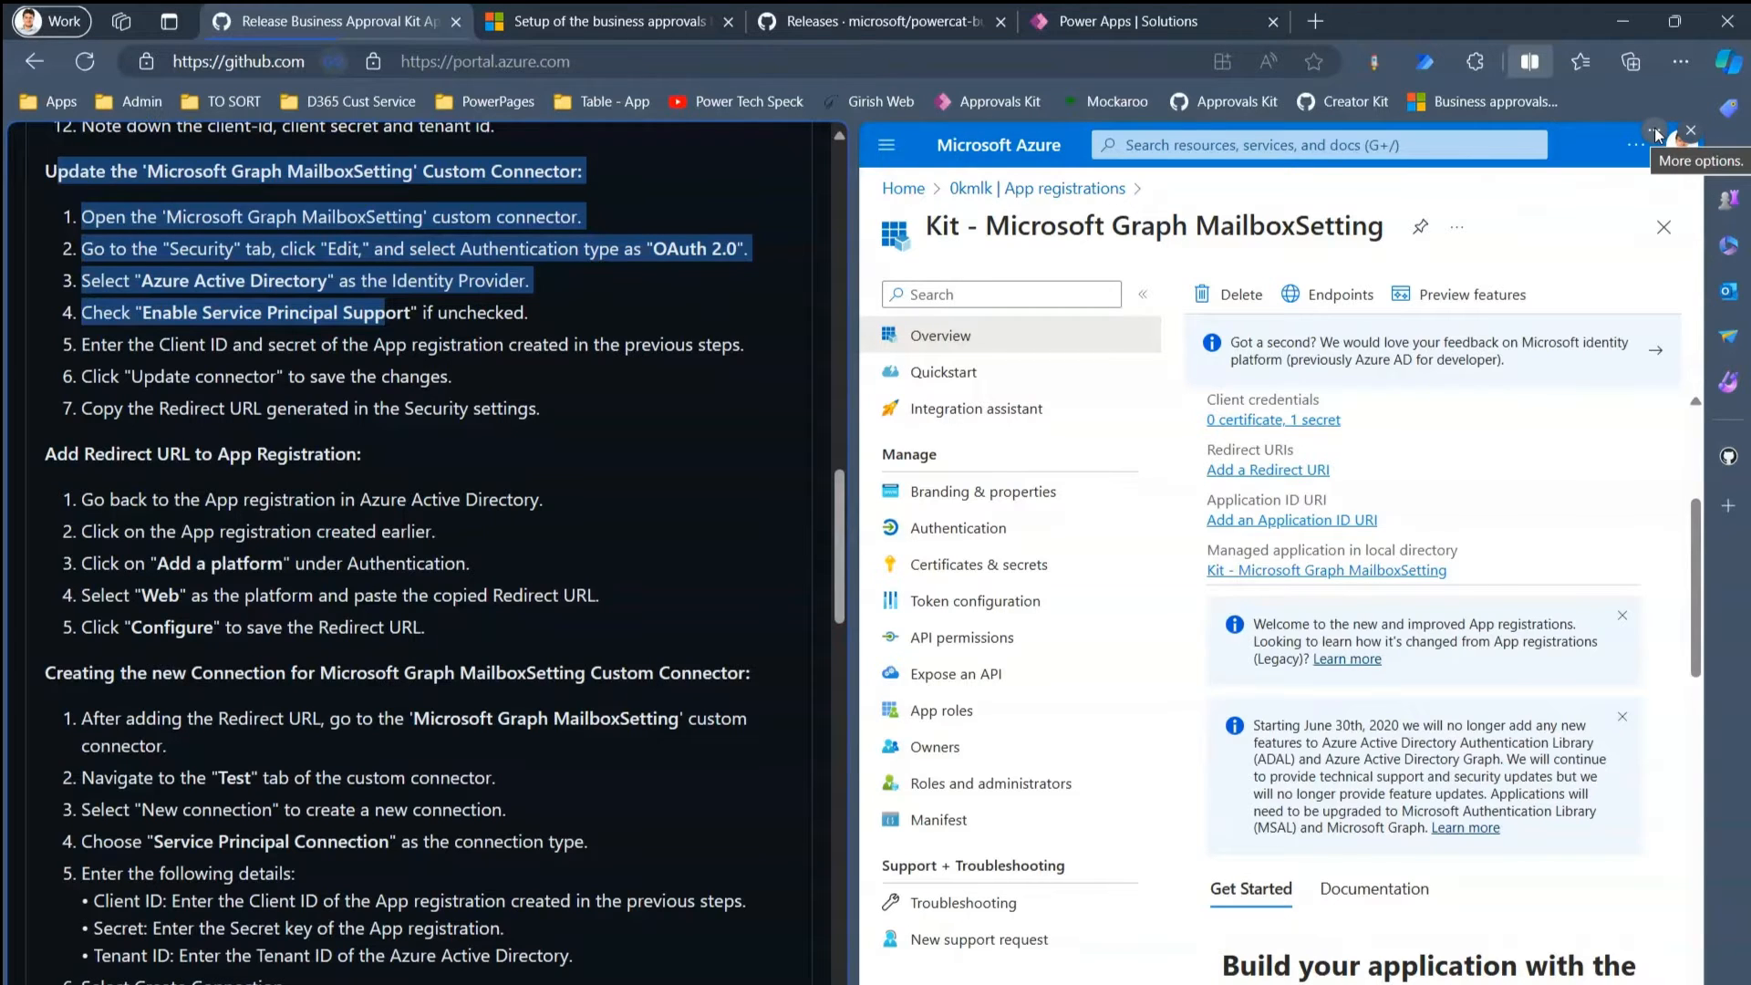
- Replace the Azure split pane with Power Apps Solutions, widening Display name and expanding navigation
{"action": "left_click", "coordinate": [1655, 130]}
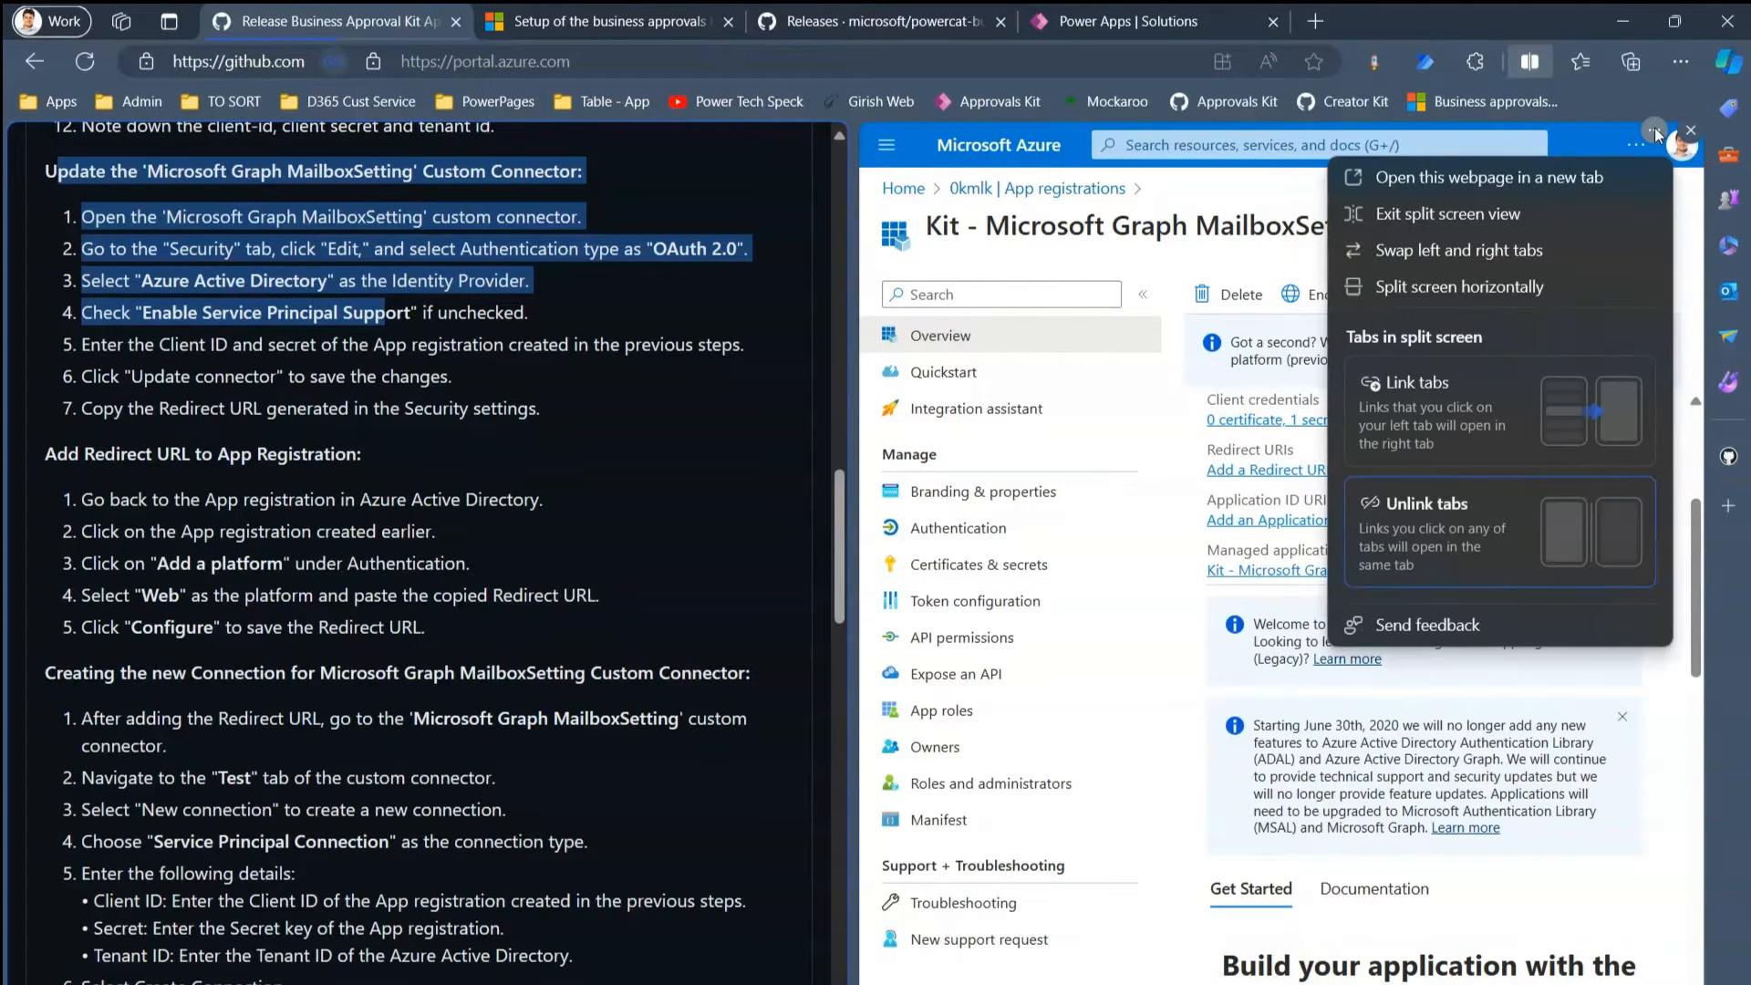
{"action": "left_click", "coordinate": [1492, 212]}
{"action": "left_click", "coordinate": [414, 25]}
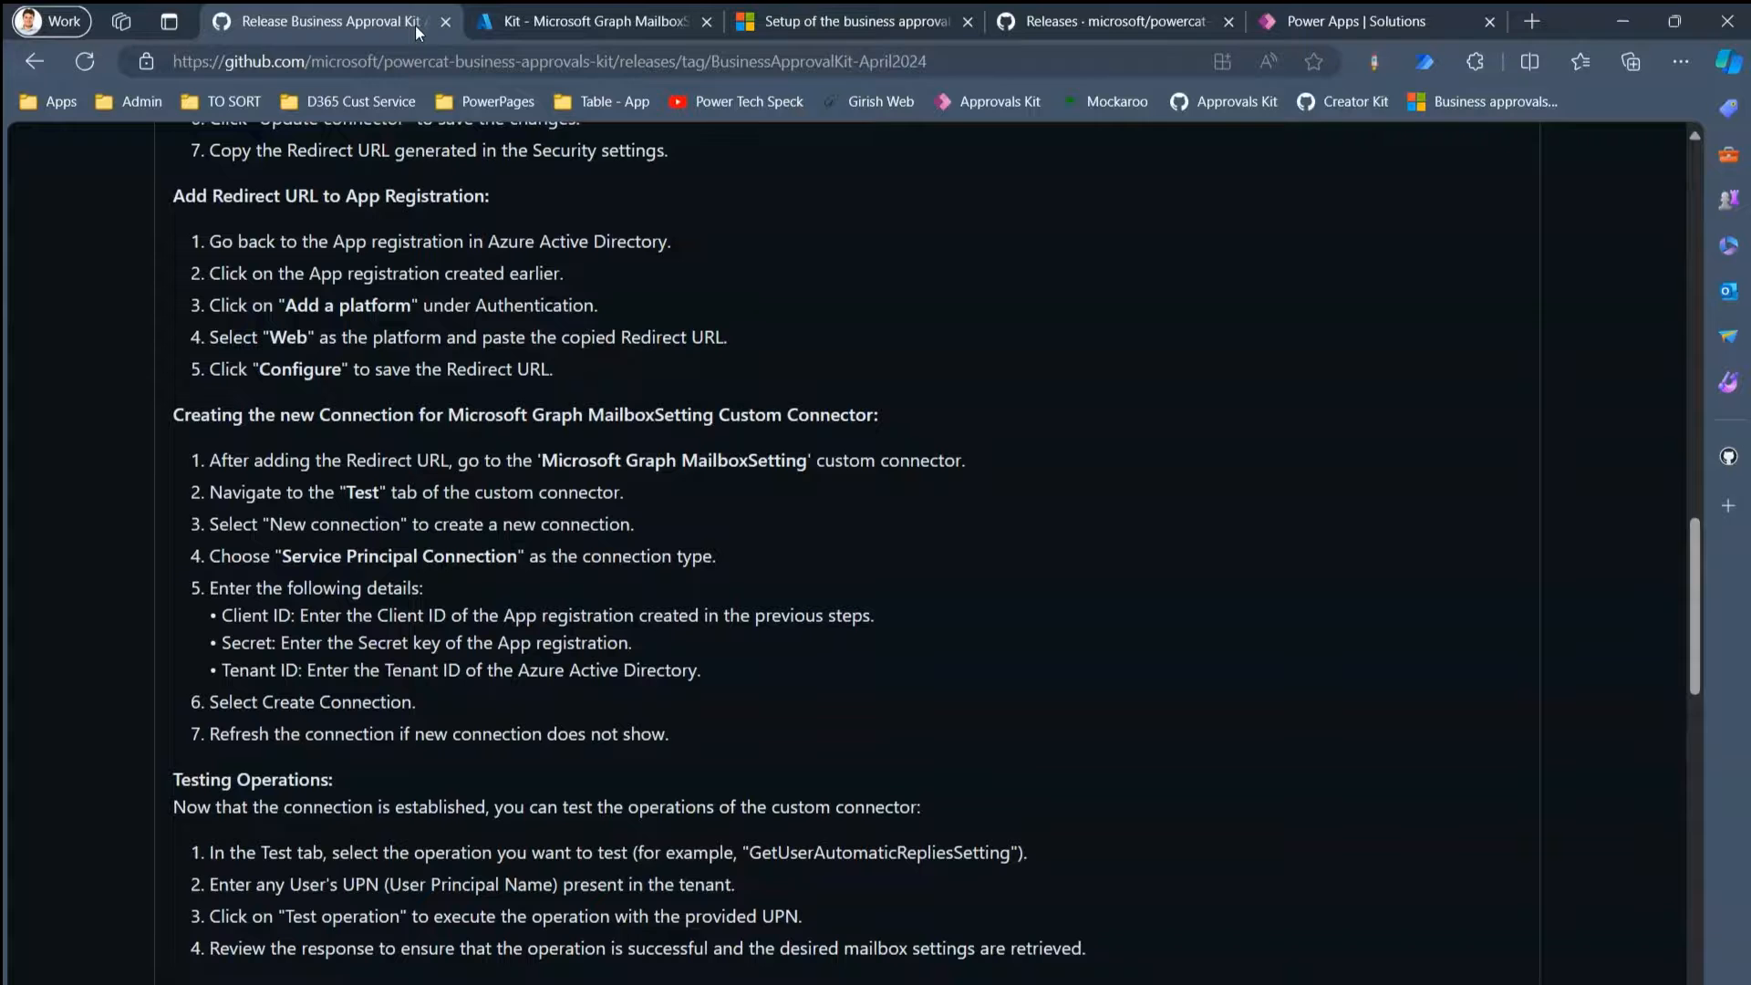
{"action": "left_click", "coordinate": [1530, 61]}
{"action": "left_click", "coordinate": [1491, 484]}
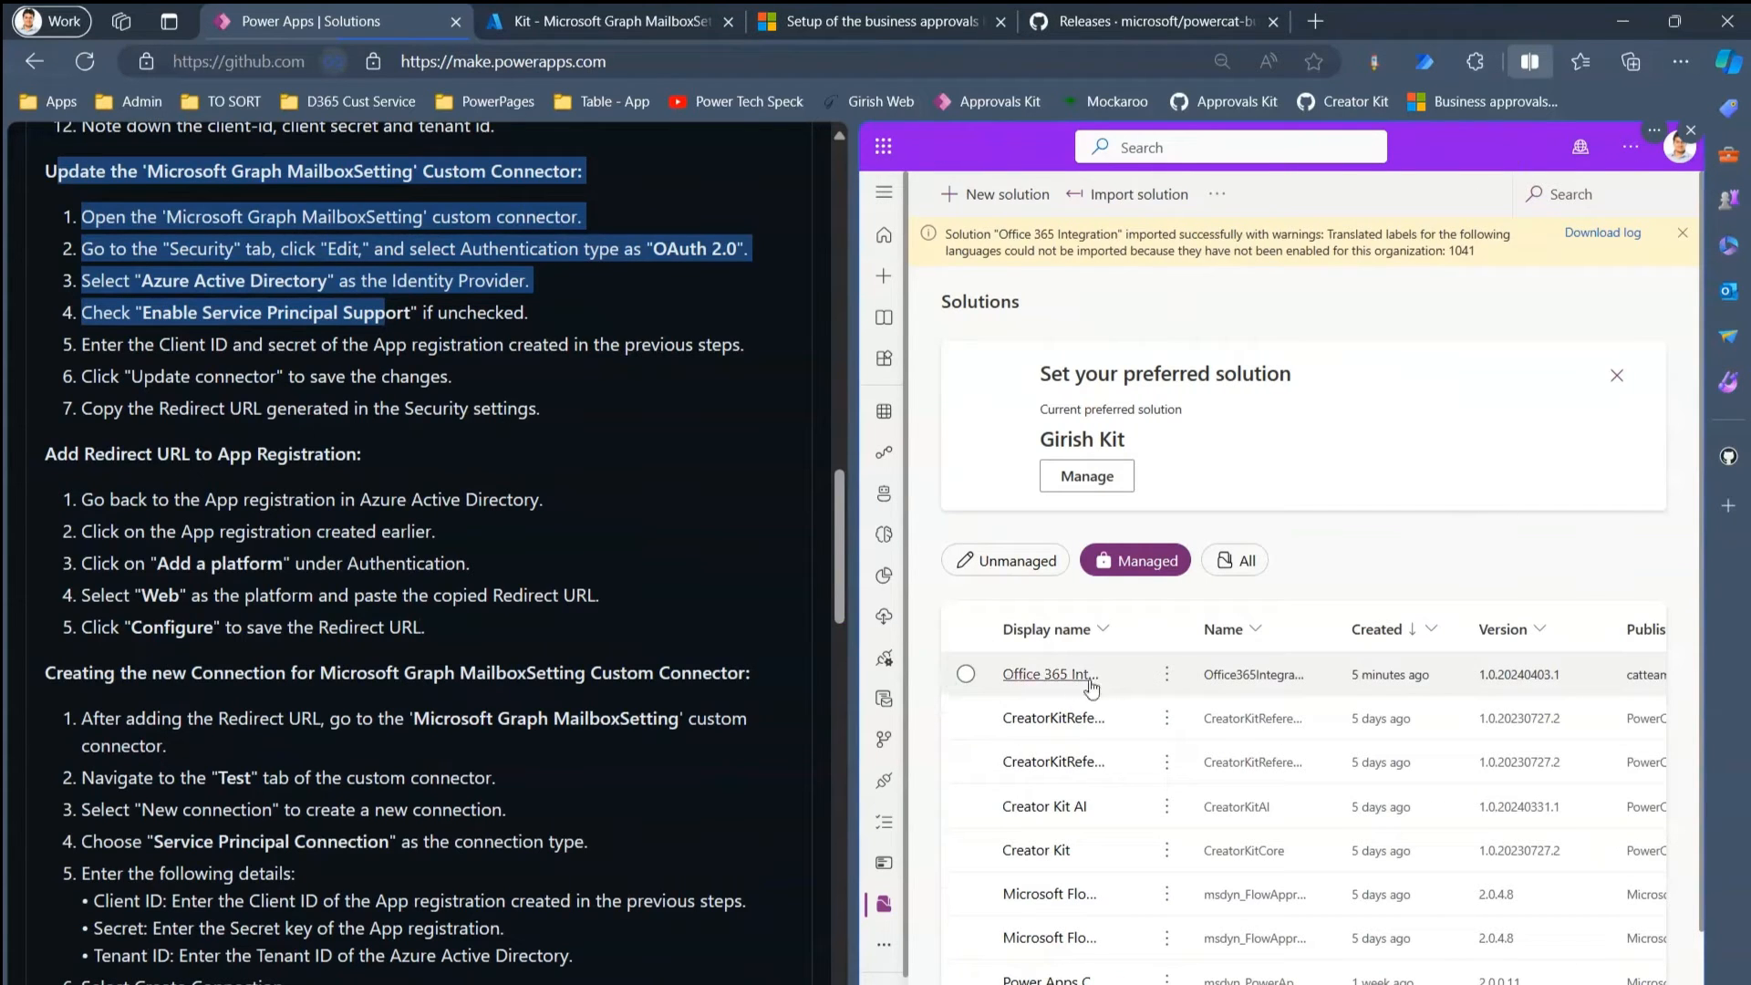
{"action": "double_click", "coordinate": [1149, 629]}
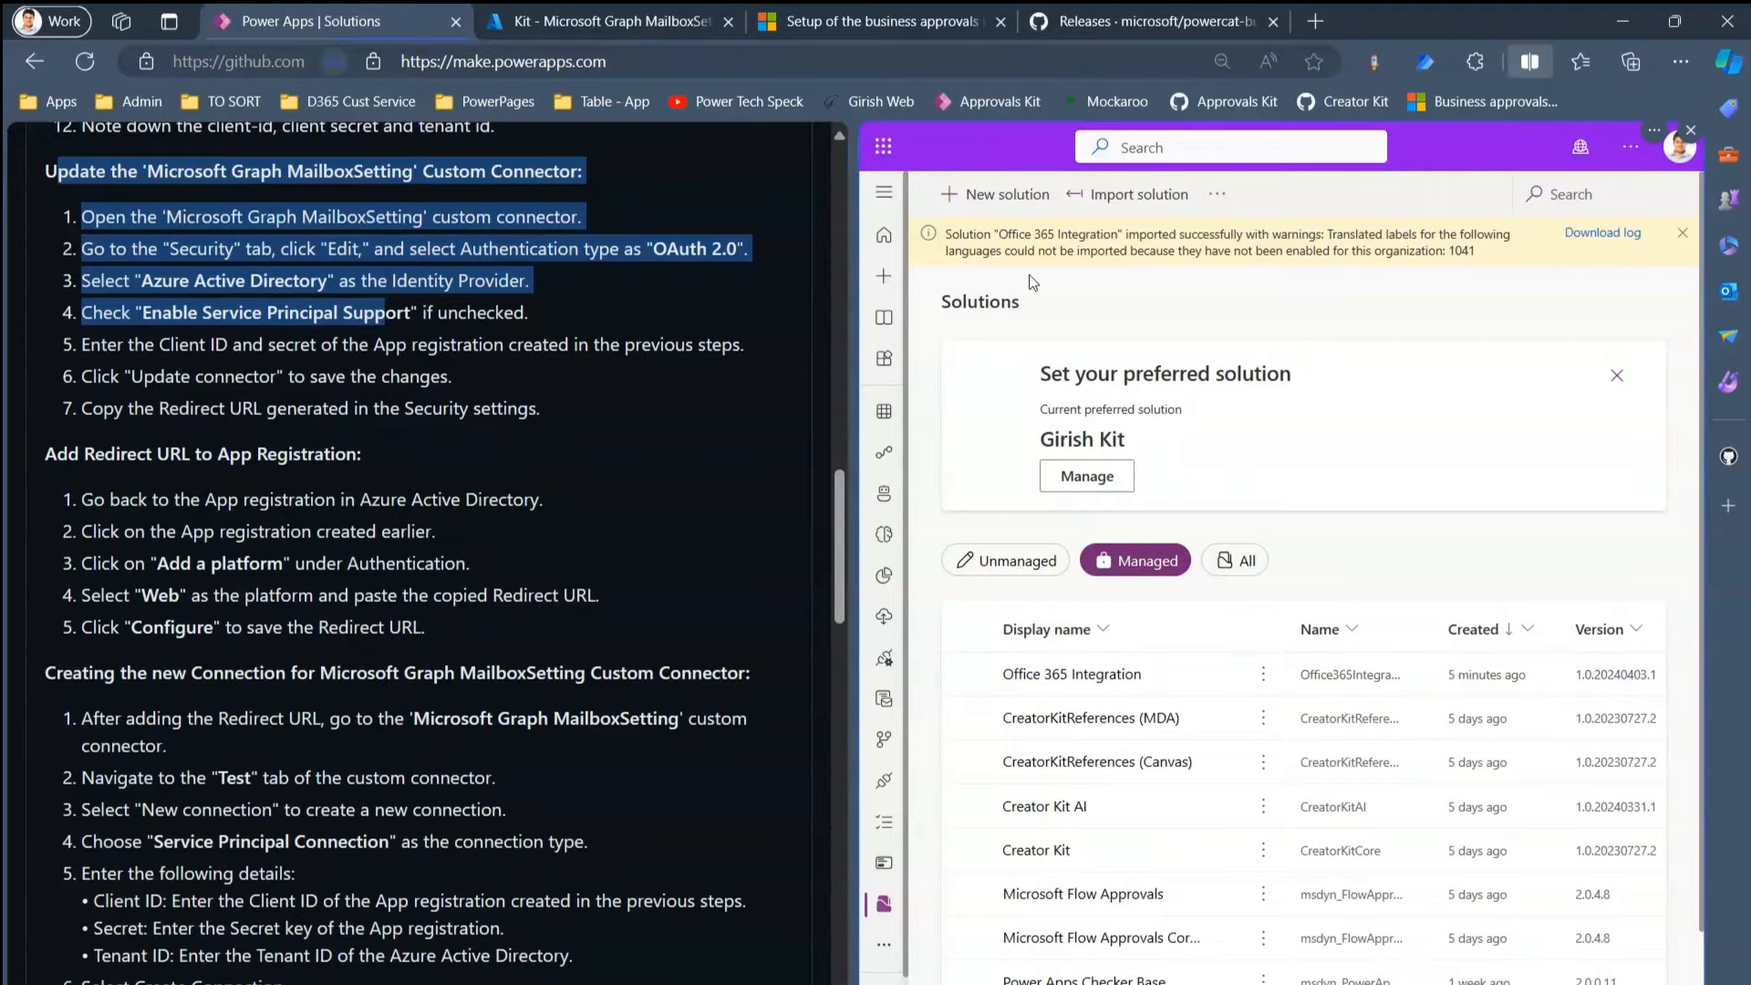
{"action": "left_click", "coordinate": [896, 208]}
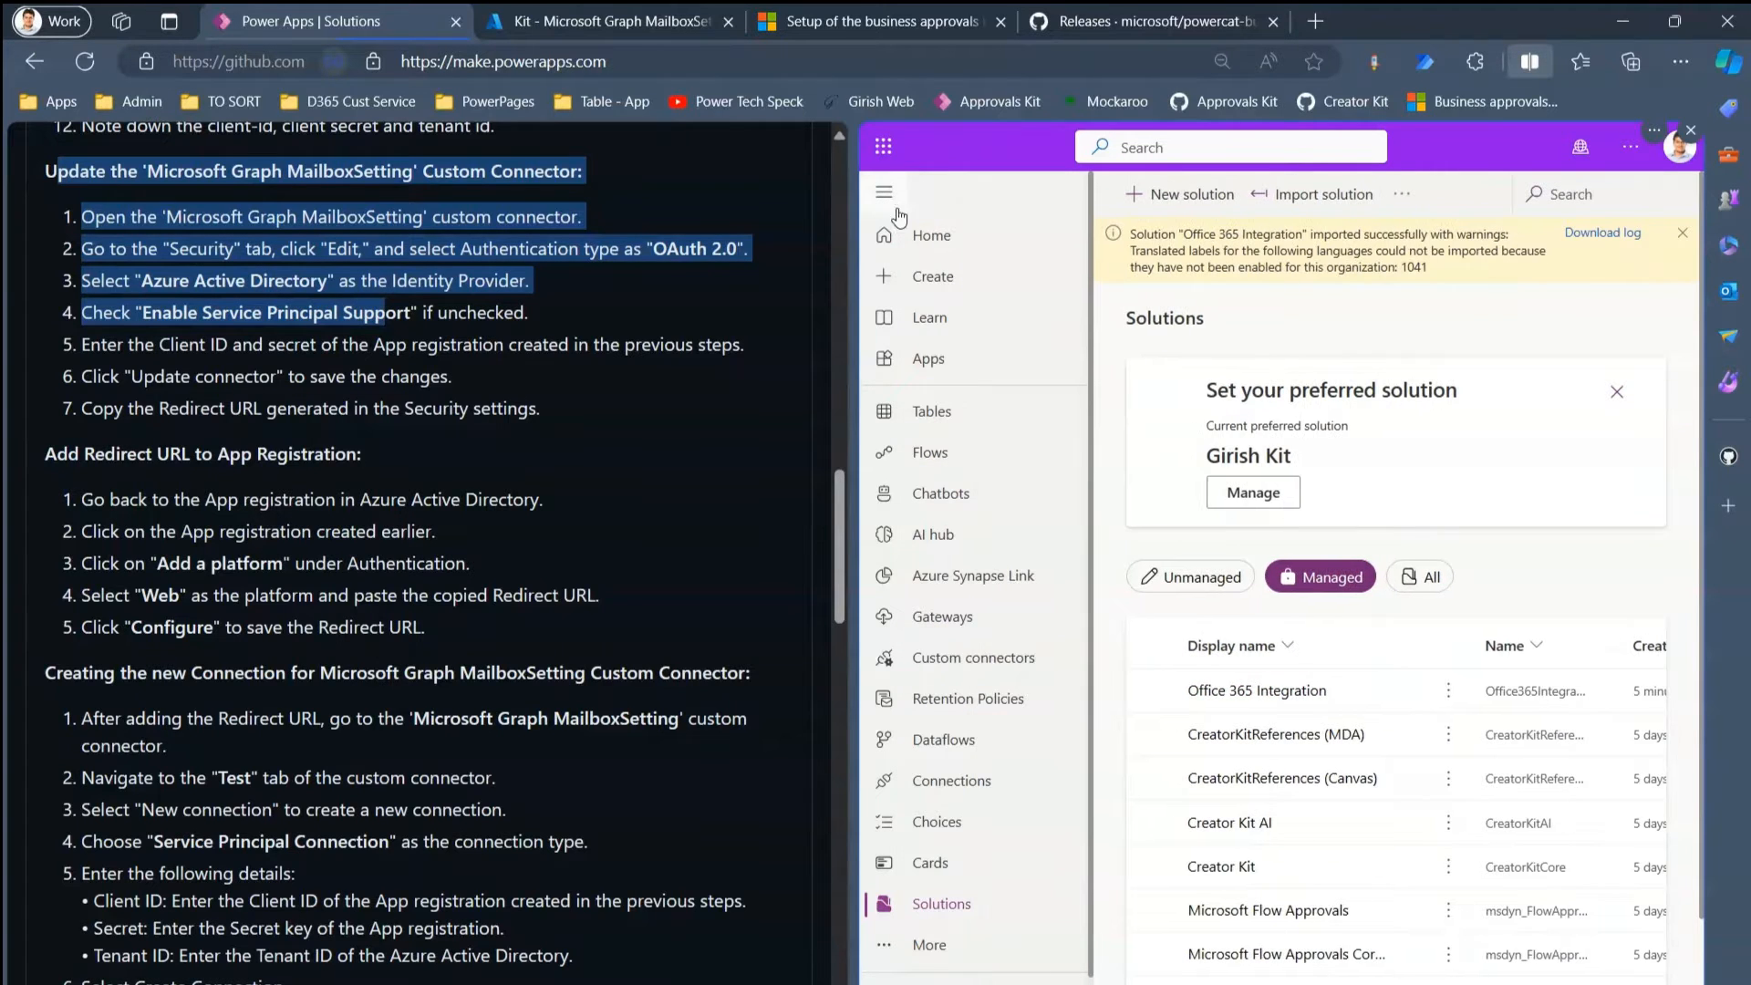
- Show the Custom connectors list containing the Microsoft Graph MailboxSetting connector
{"action": "left_click", "coordinate": [1020, 668]}
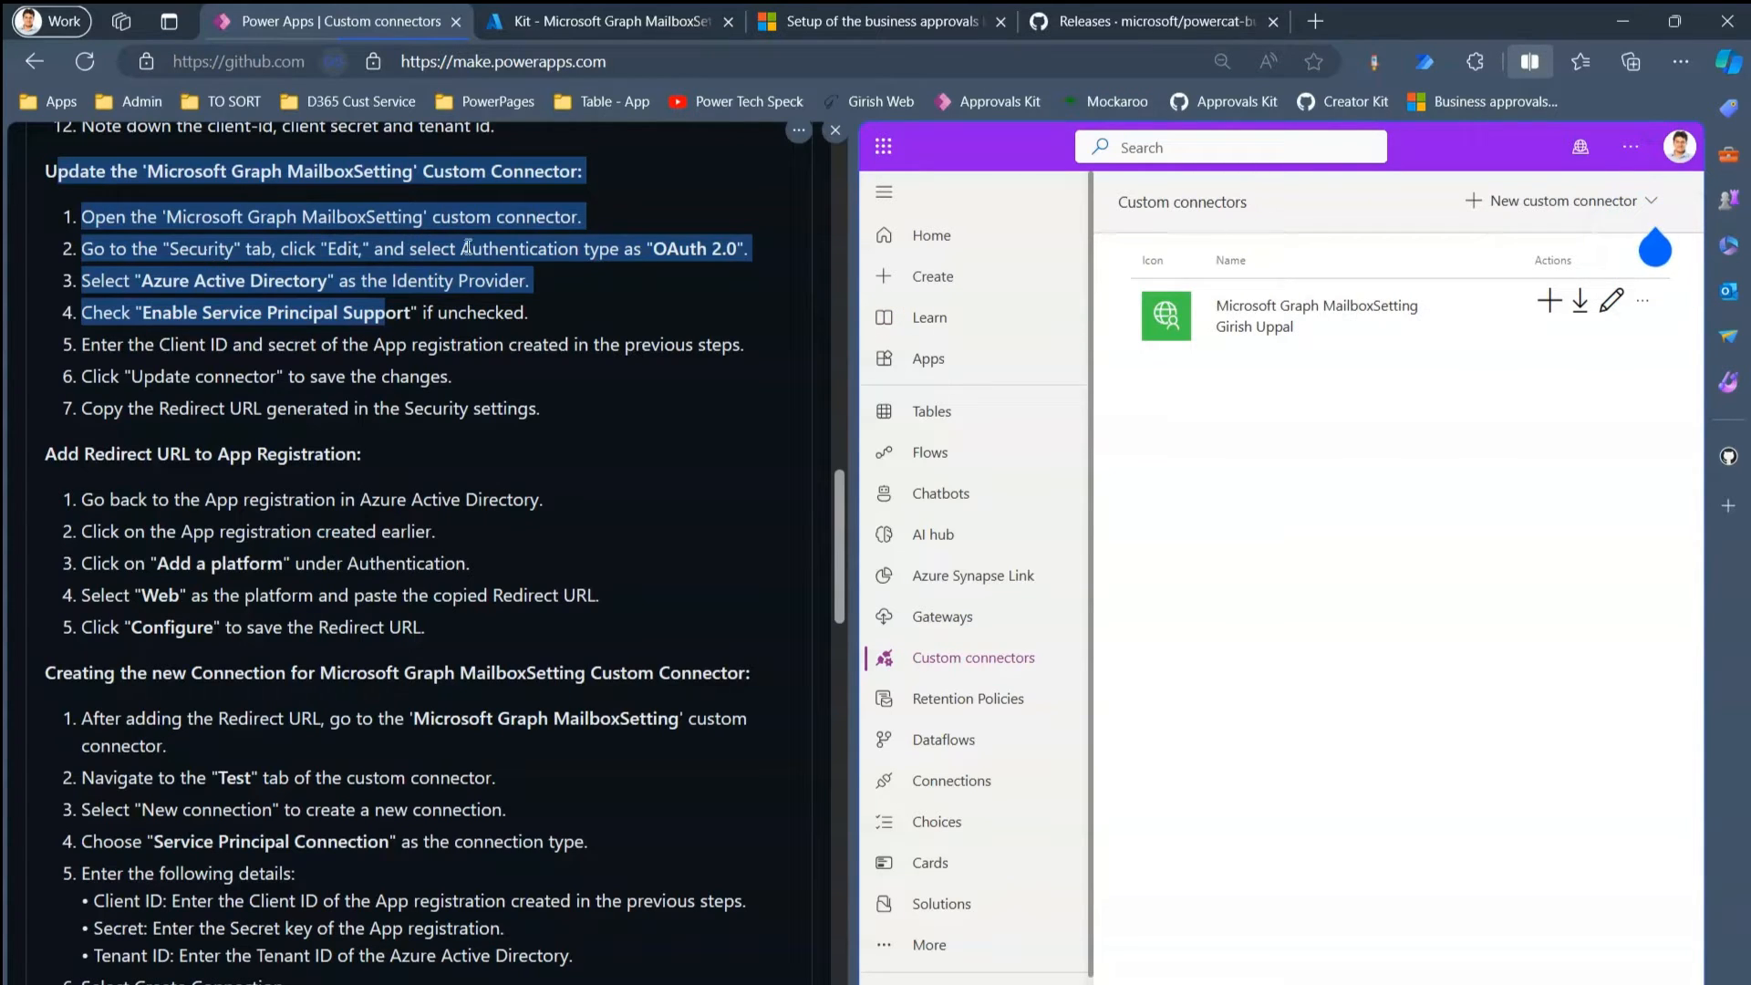
- Open the Microsoft Graph MailboxSetting connector for editing and go to its Security section
{"action": "left_click", "coordinate": [1612, 300]}
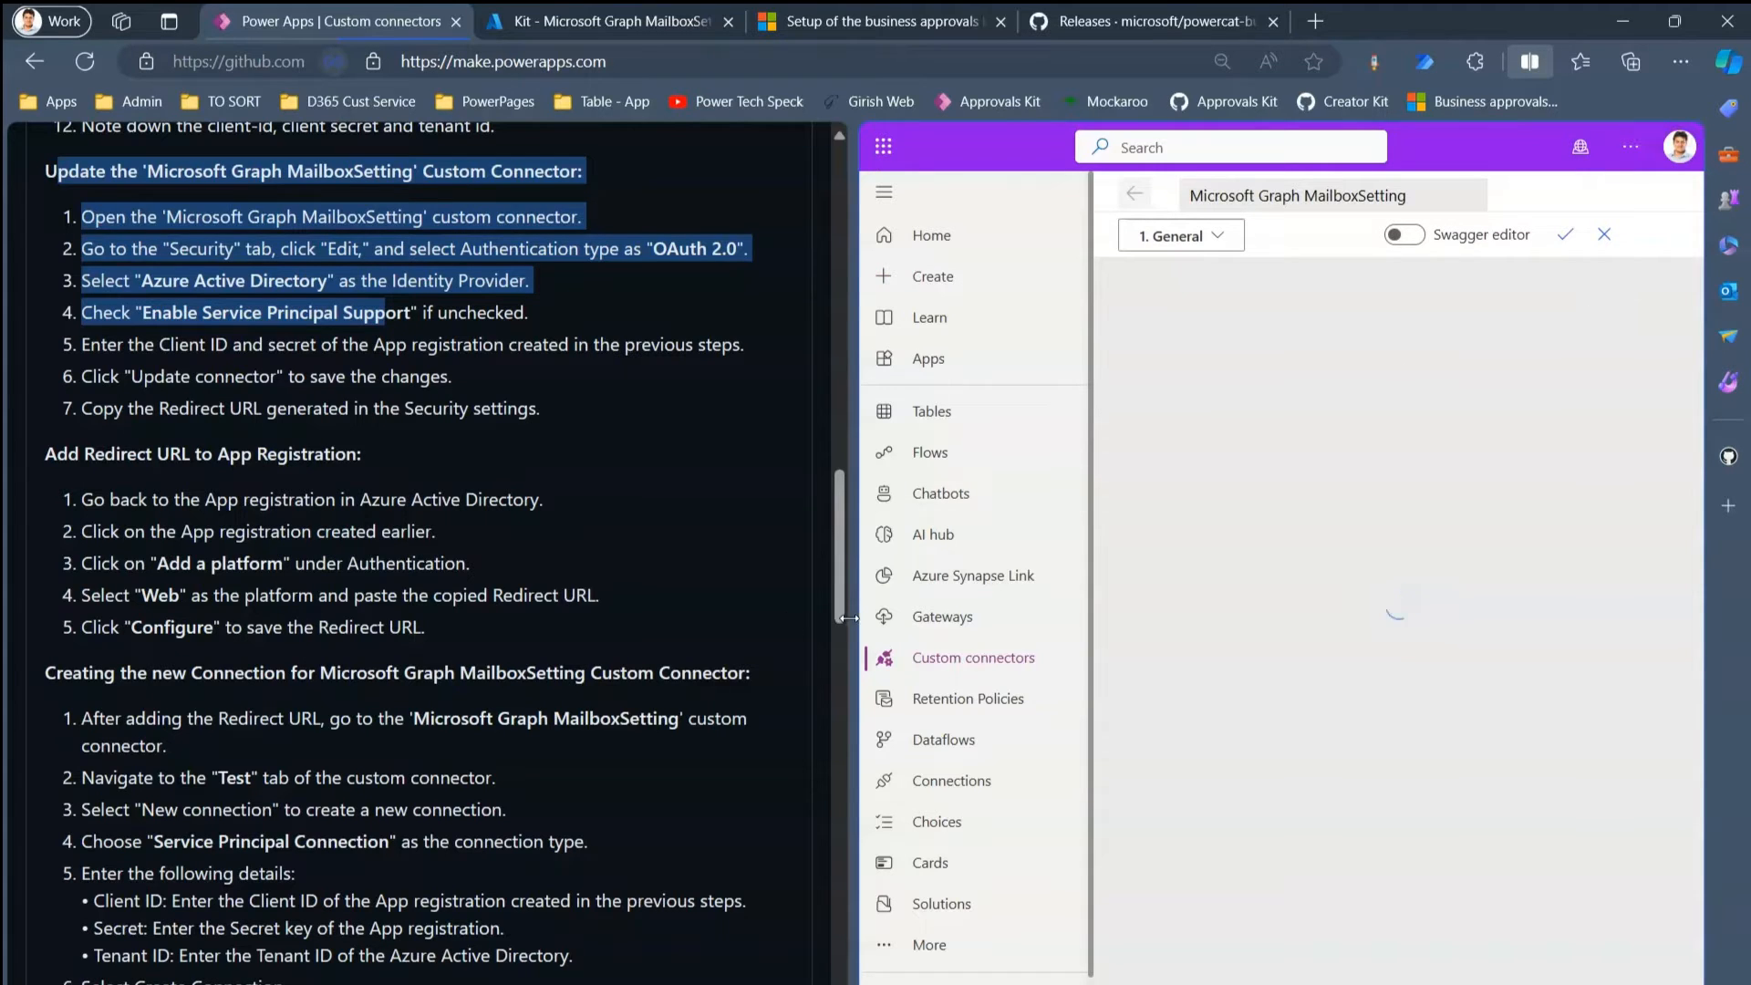
{"action": "left_click_drag", "start_coordinate": [823, 626], "coordinate": [771, 629]}
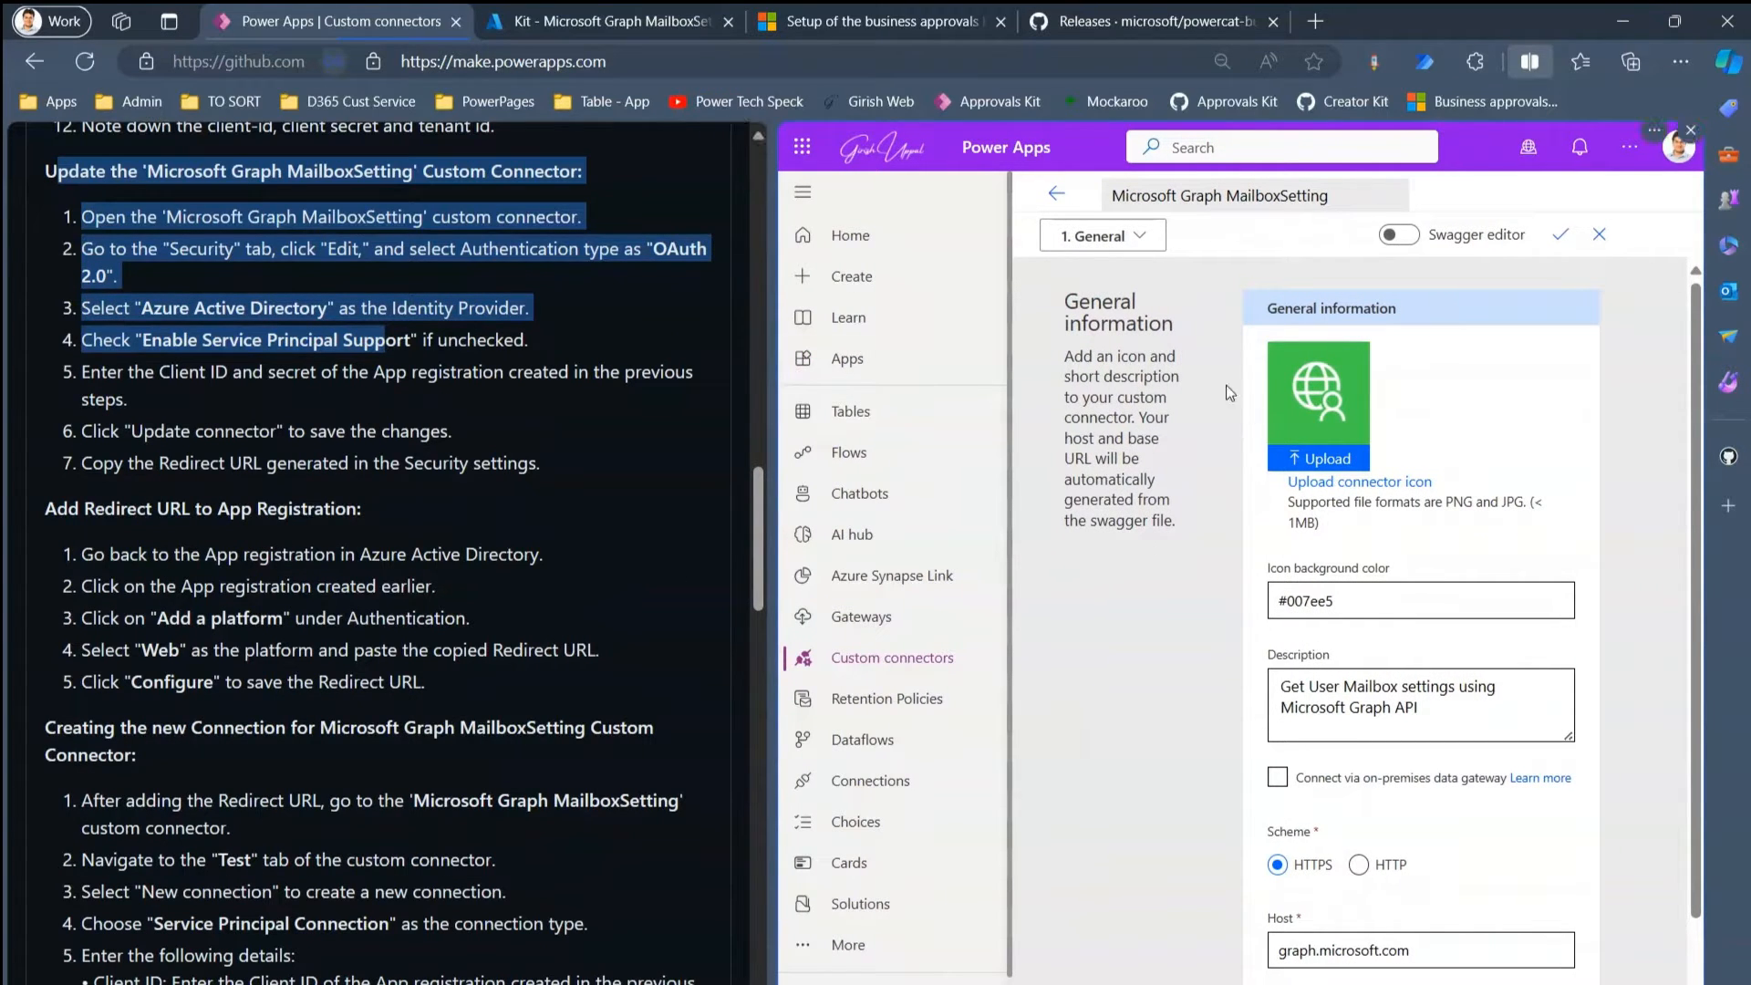
{"action": "left_click", "coordinate": [1140, 245]}
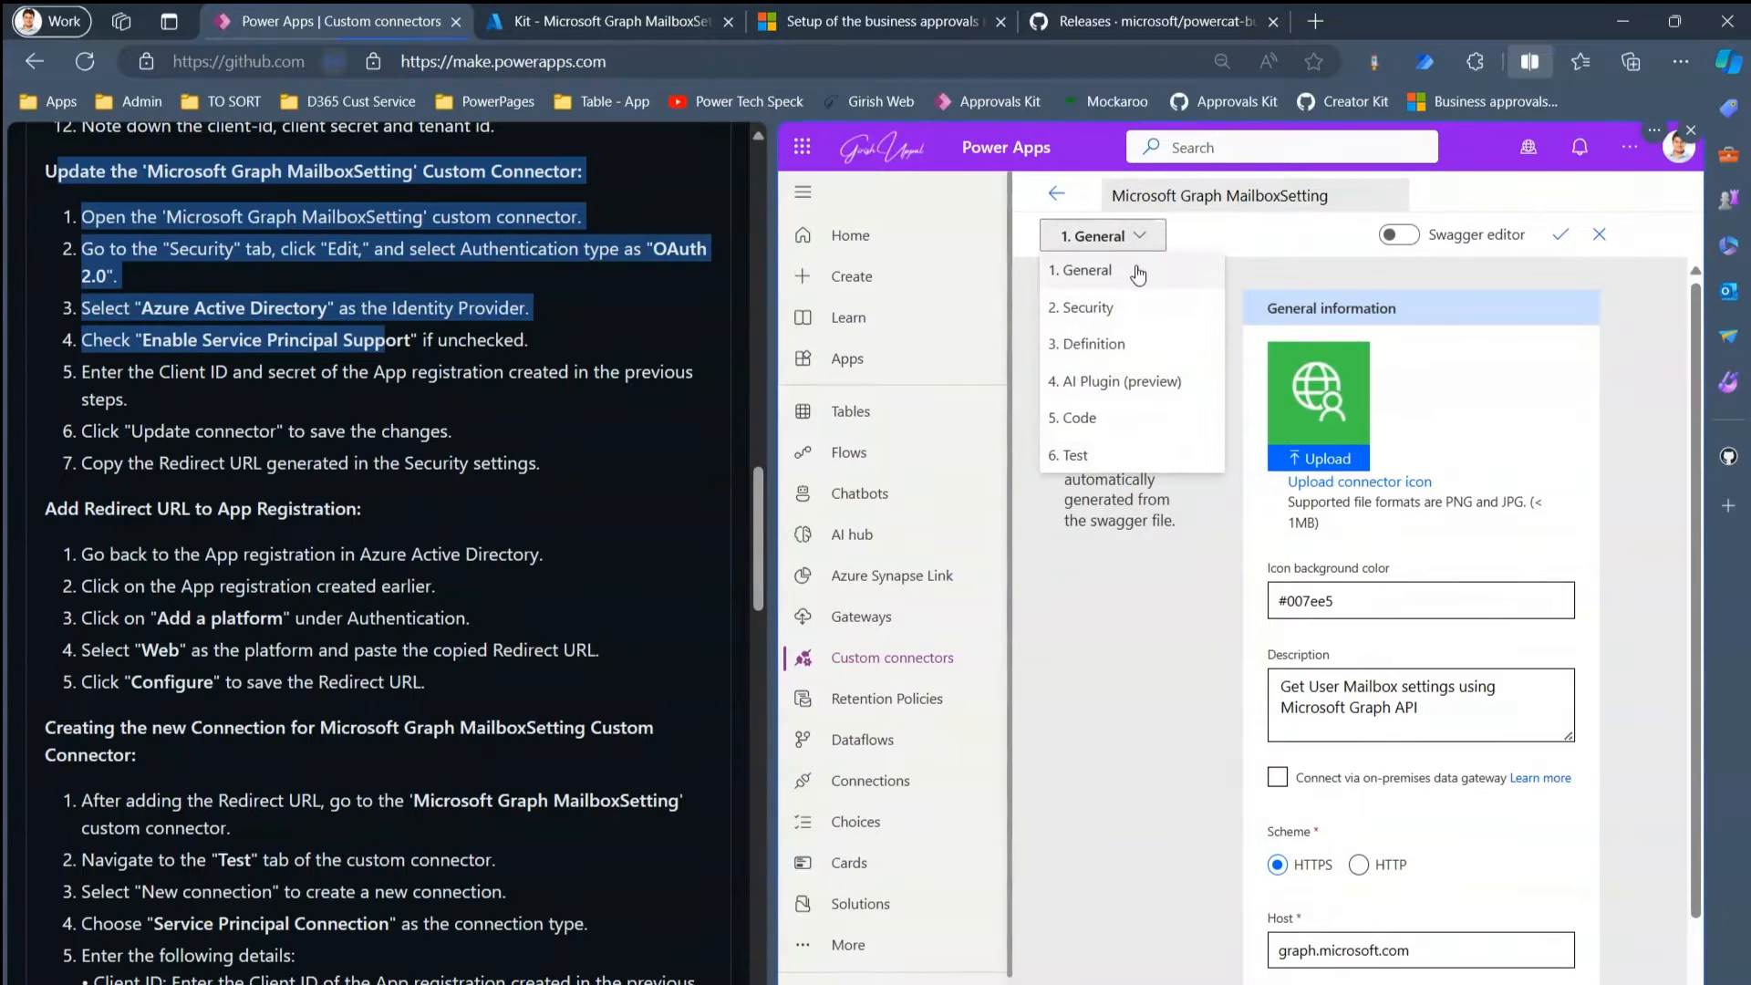
{"action": "left_click", "coordinate": [1105, 312]}
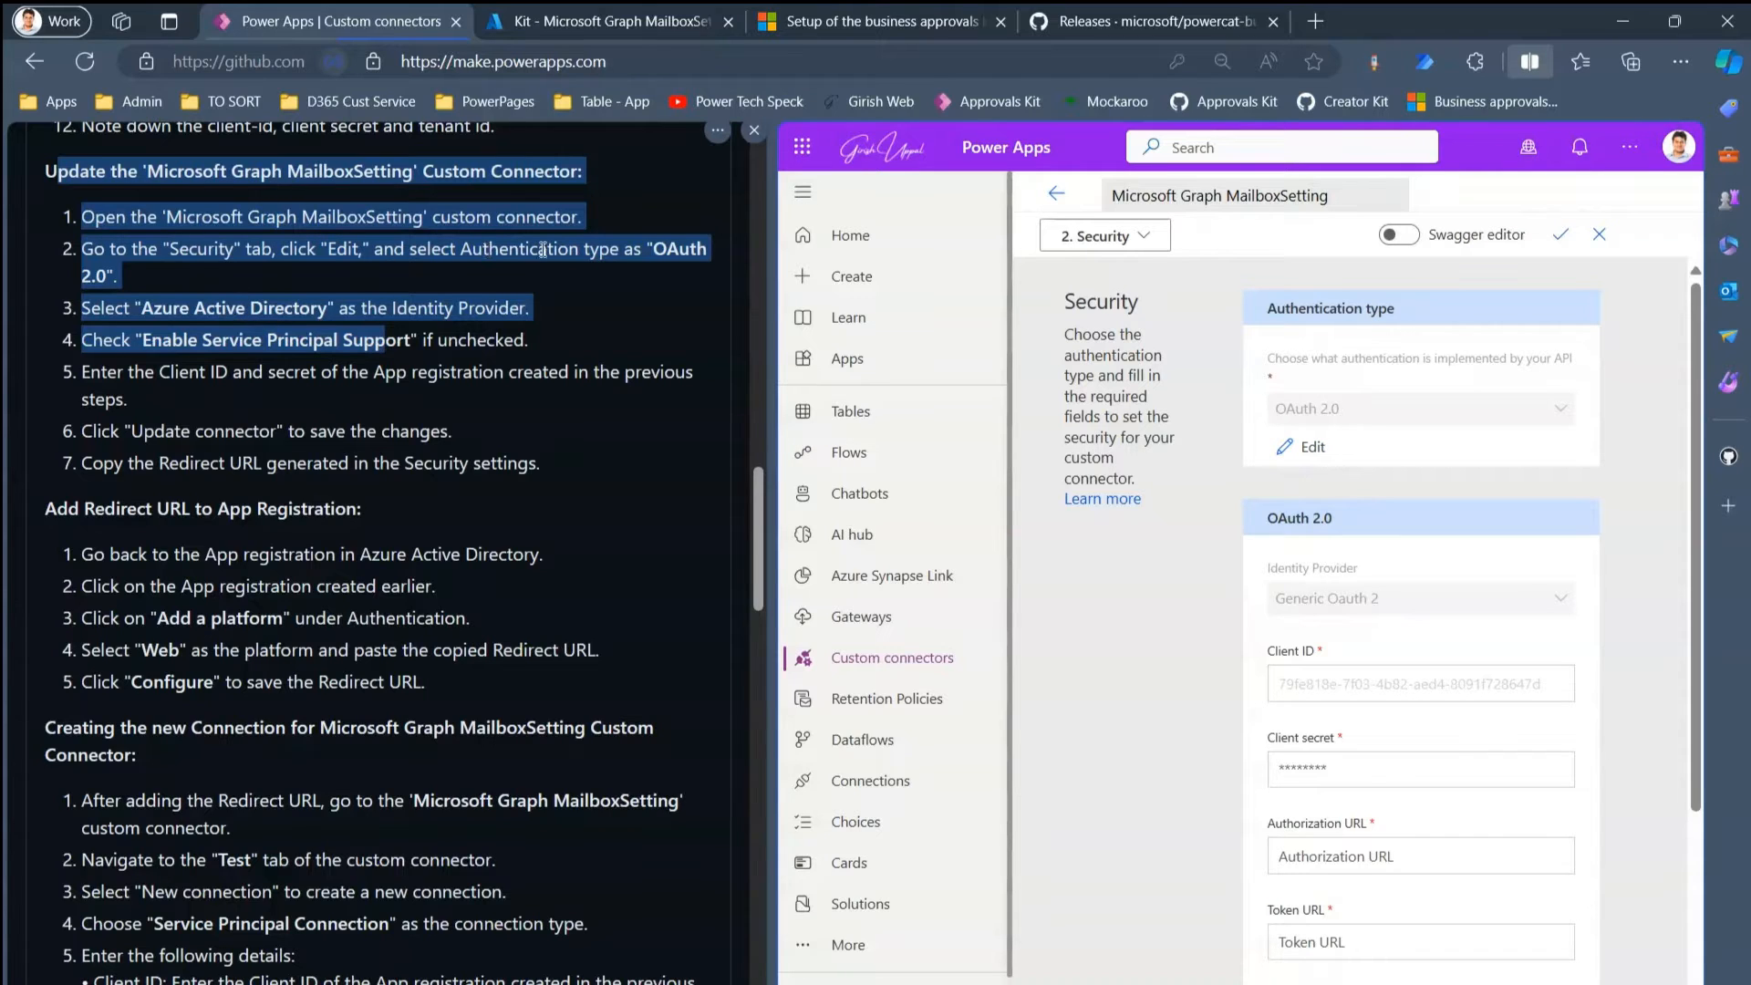
- Set the OAuth 2.0 identity provider to Azure Active Directory and enable Service Principal support
{"action": "left_click", "coordinate": [1308, 446]}
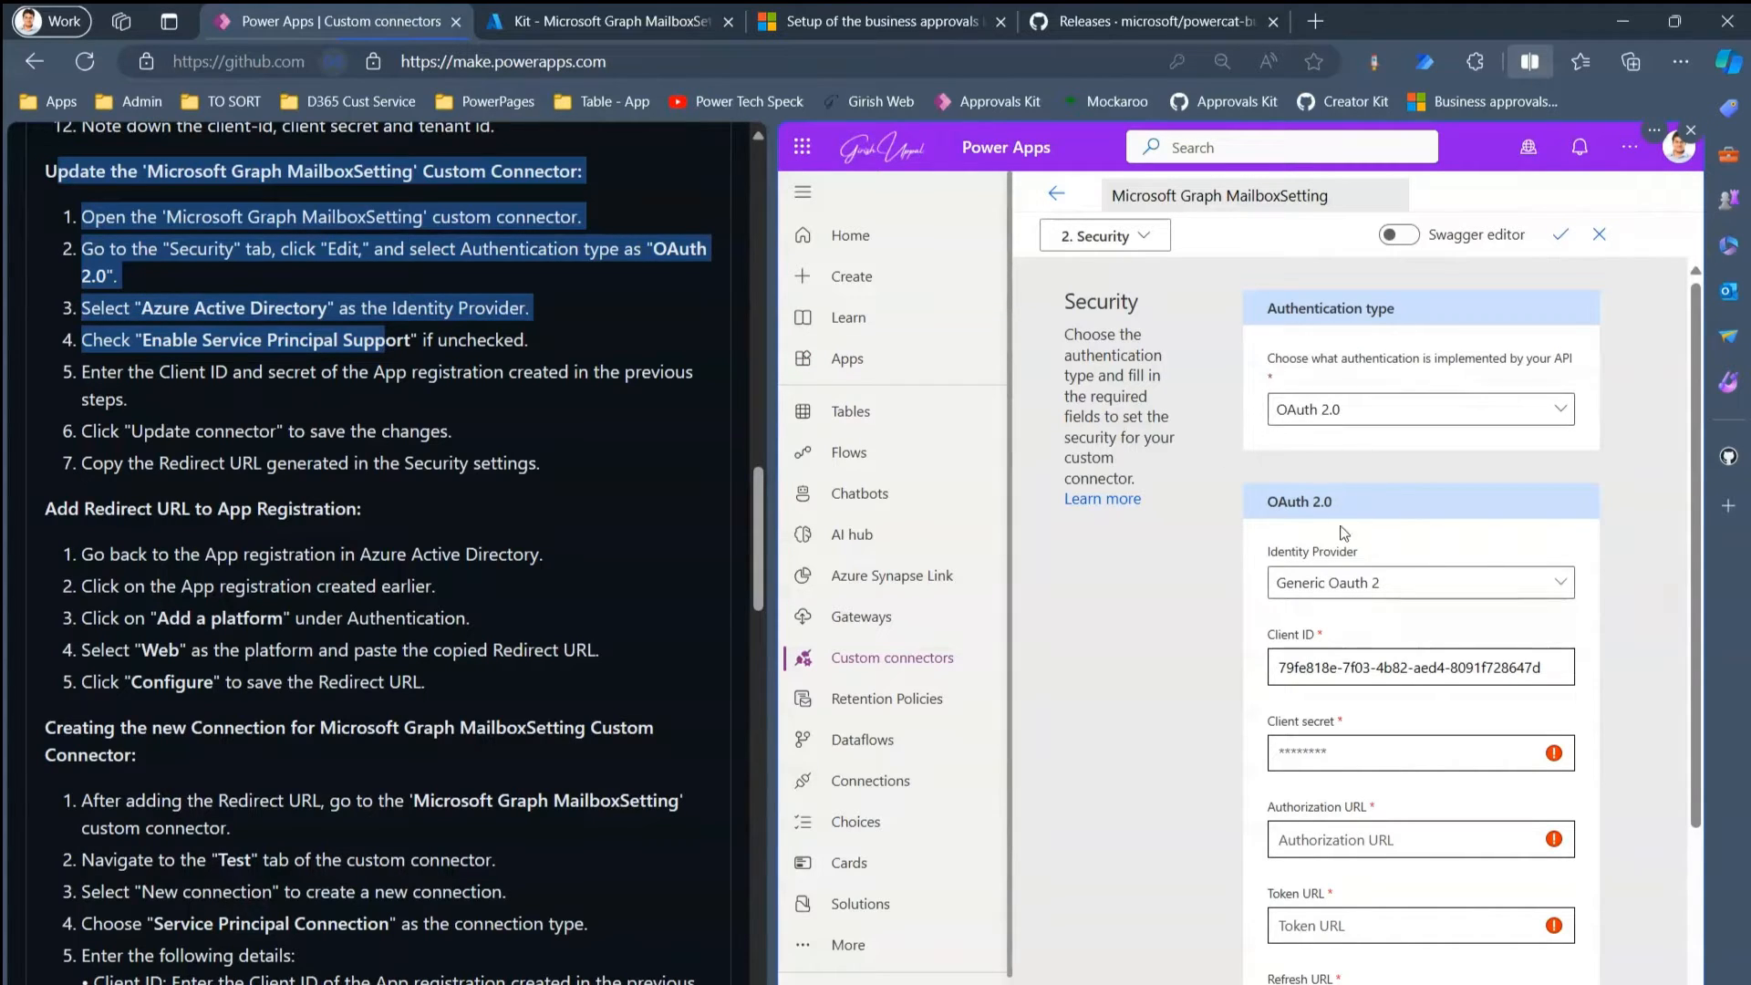
{"action": "left_click", "coordinate": [1346, 591]}
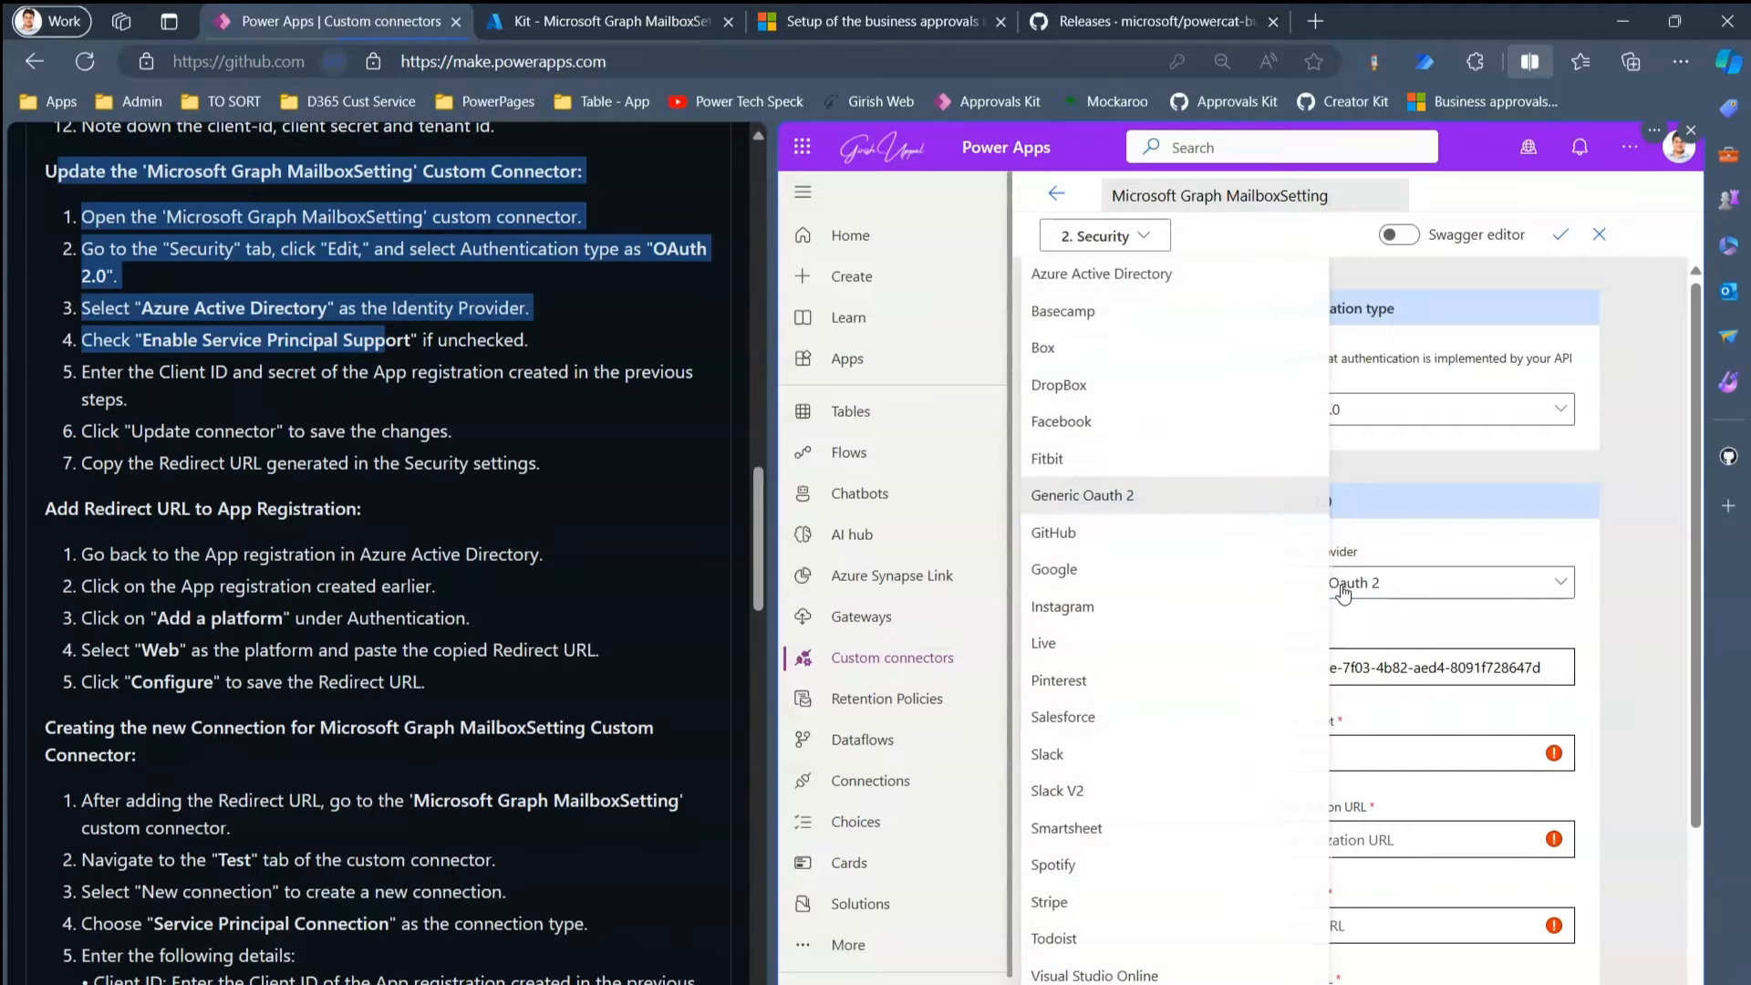
{"action": "left_click", "coordinate": [1129, 278]}
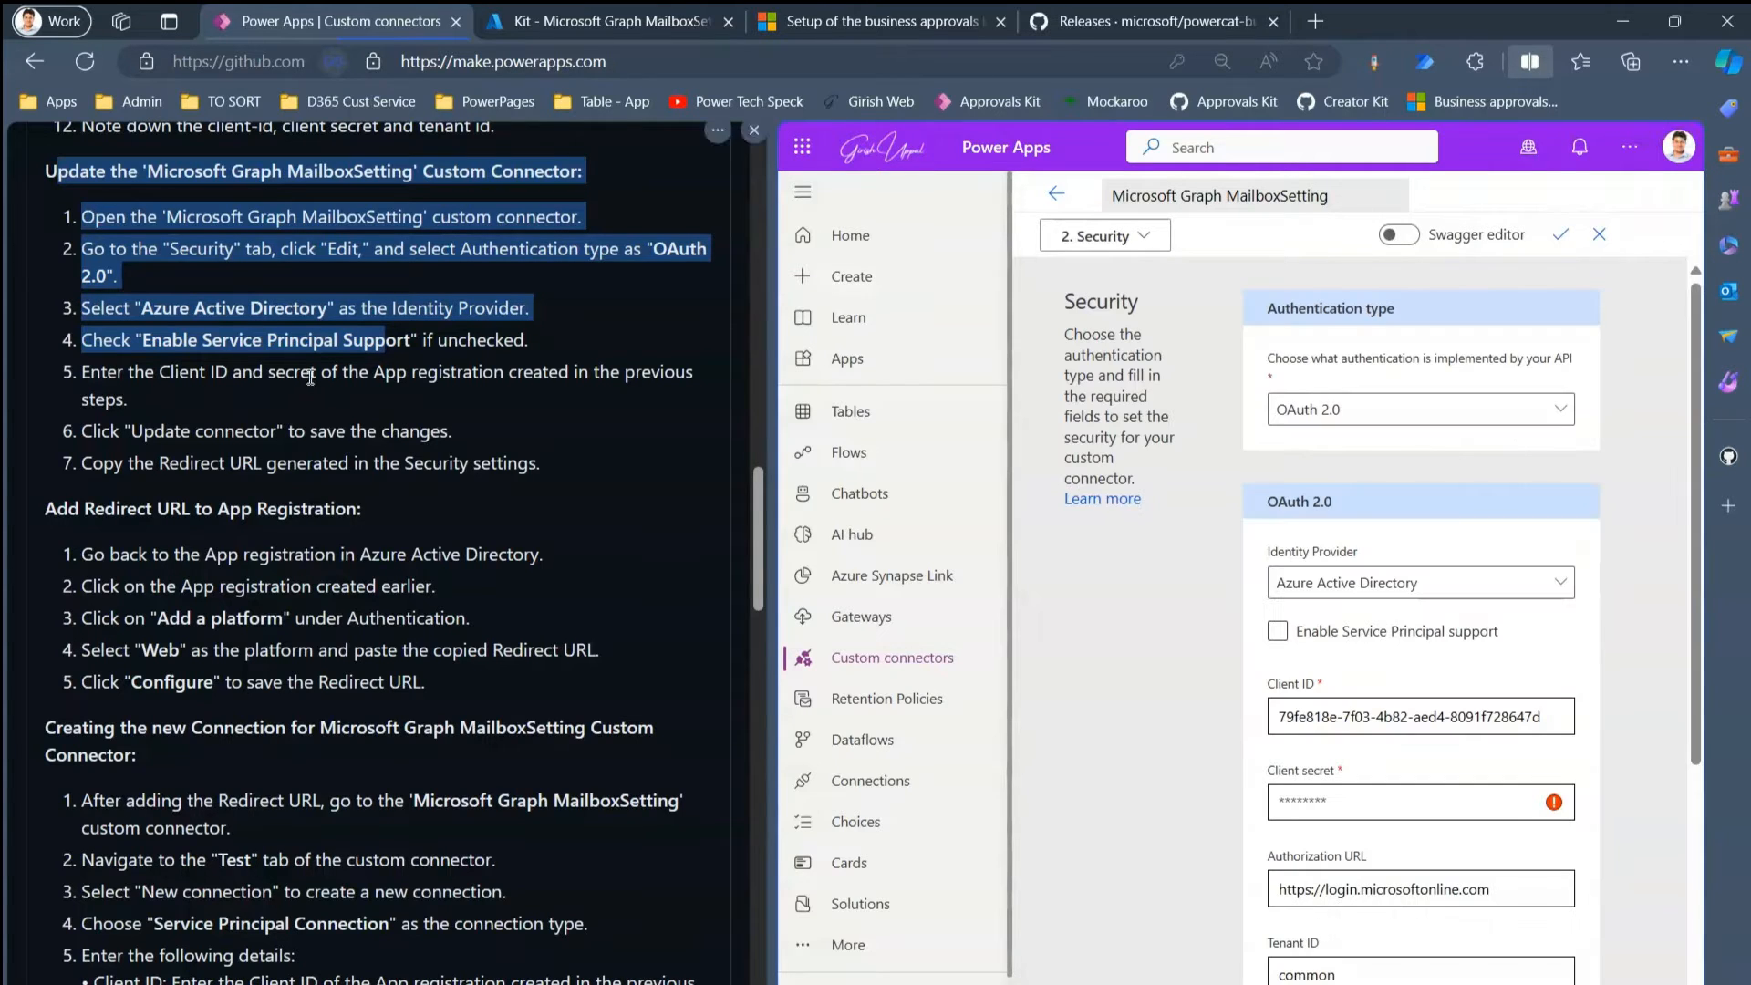
{"action": "left_click", "coordinate": [1277, 632]}
{"action": "left_click", "coordinate": [109, 362]}
{"action": "left_click_drag", "start_coordinate": [123, 379], "coordinate": [244, 403]}
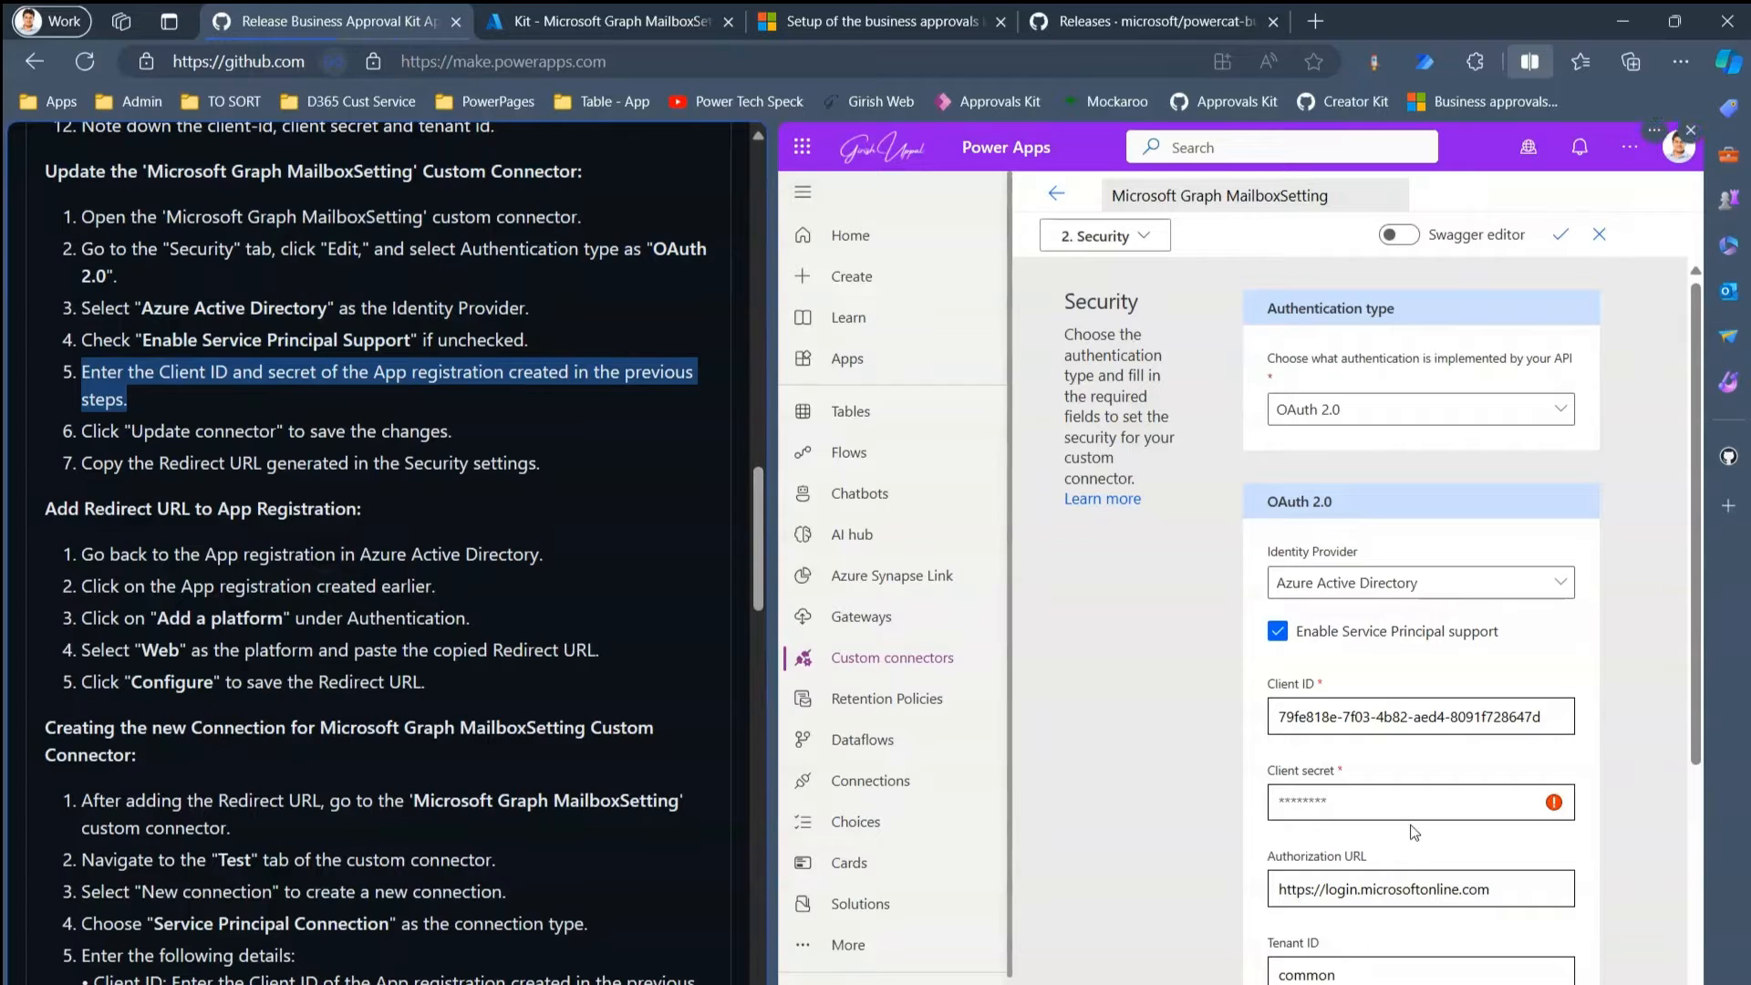
- Replace the connector's Client ID with the app registration's client ID from the notes file
{"action": "key", "text": "alt+Tab"}
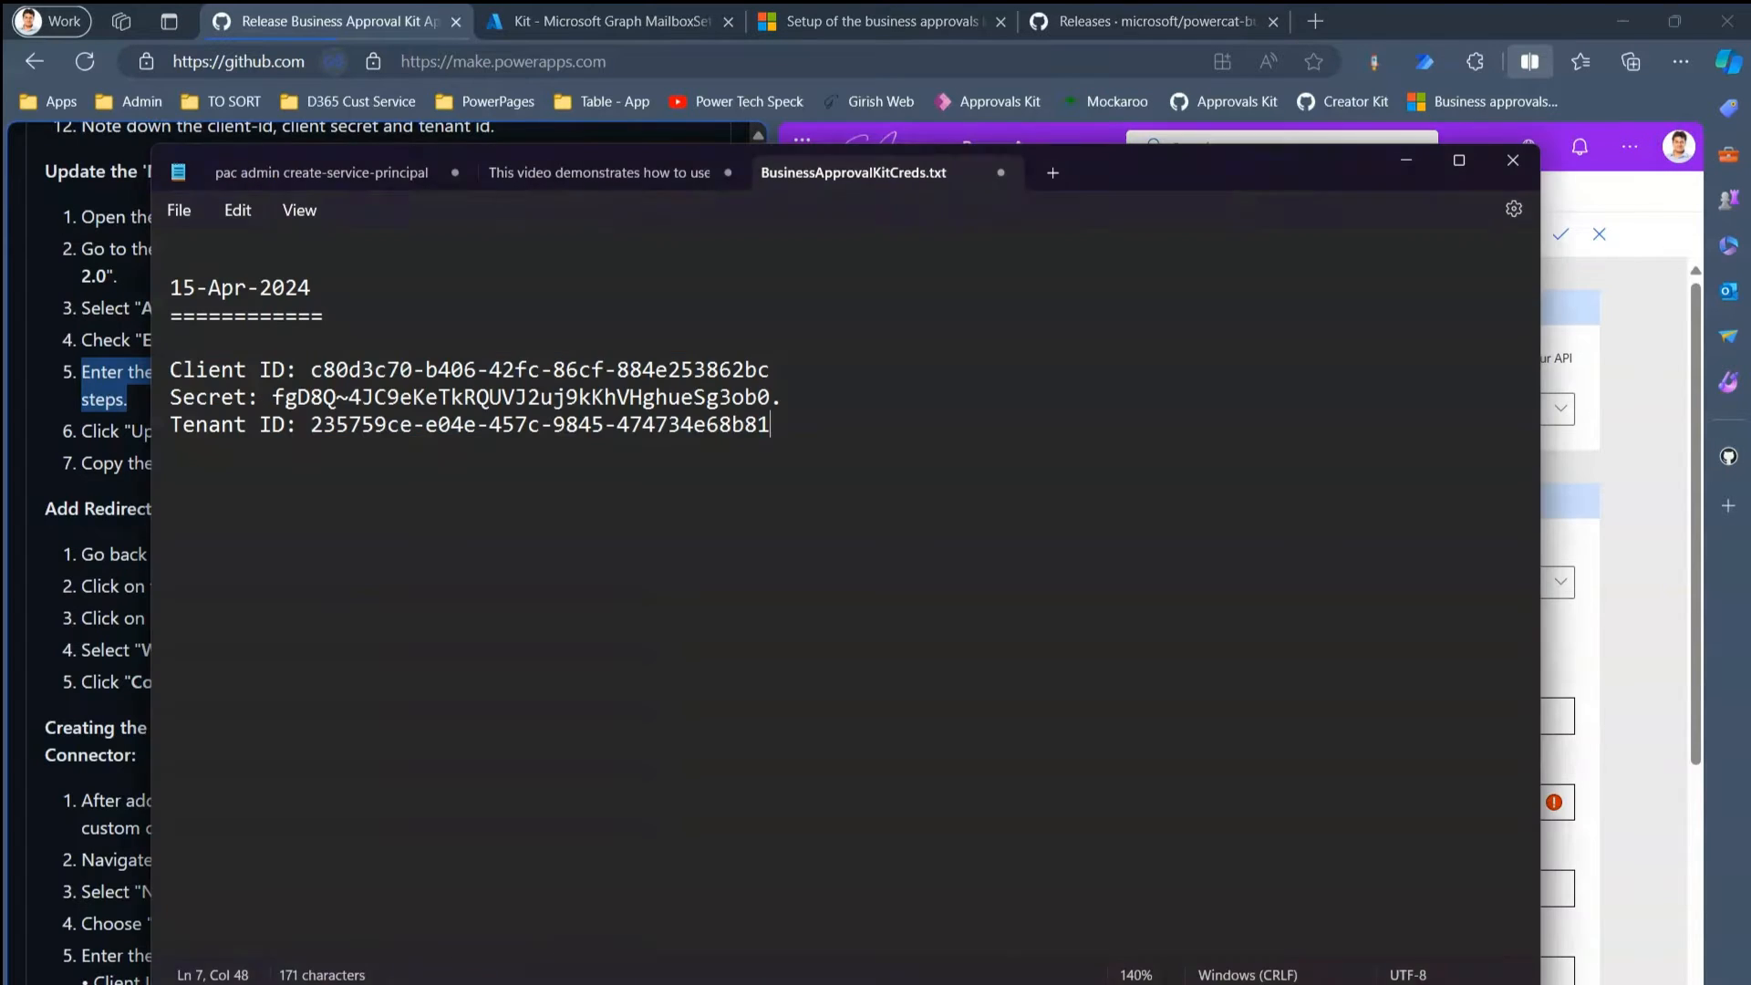
{"action": "left_click_drag", "start_coordinate": [315, 371], "coordinate": [774, 369]}
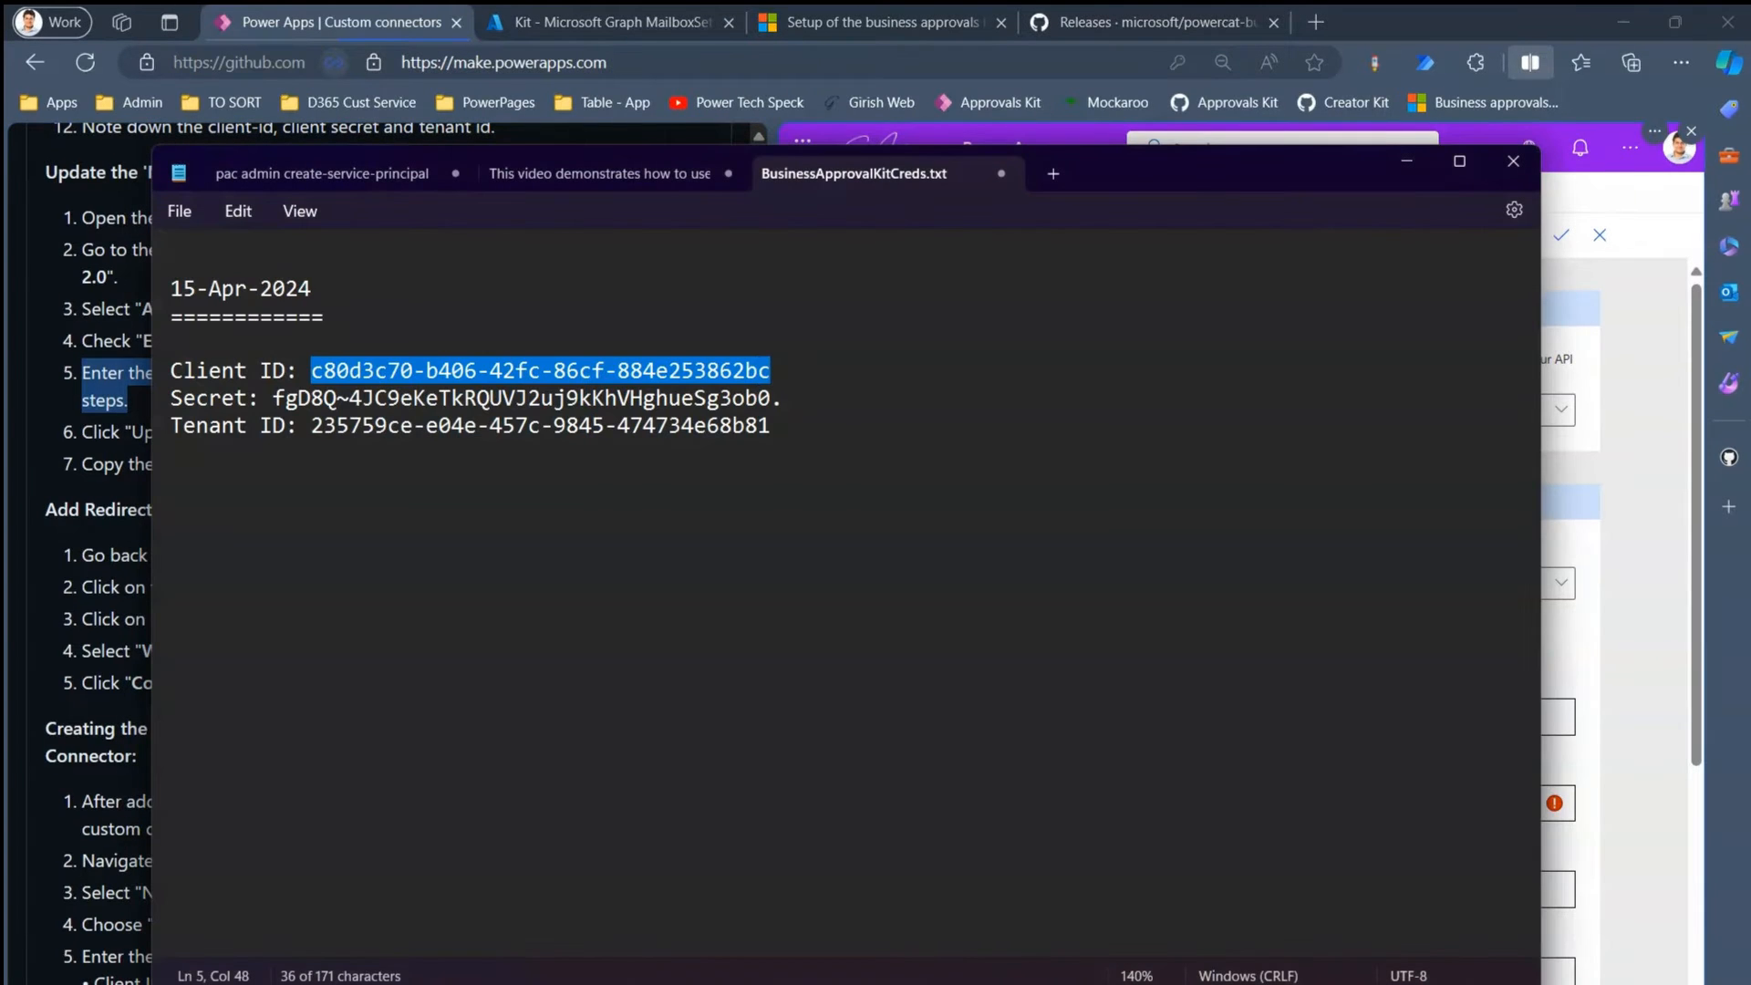
{"action": "left_click", "coordinate": [578, 377]}
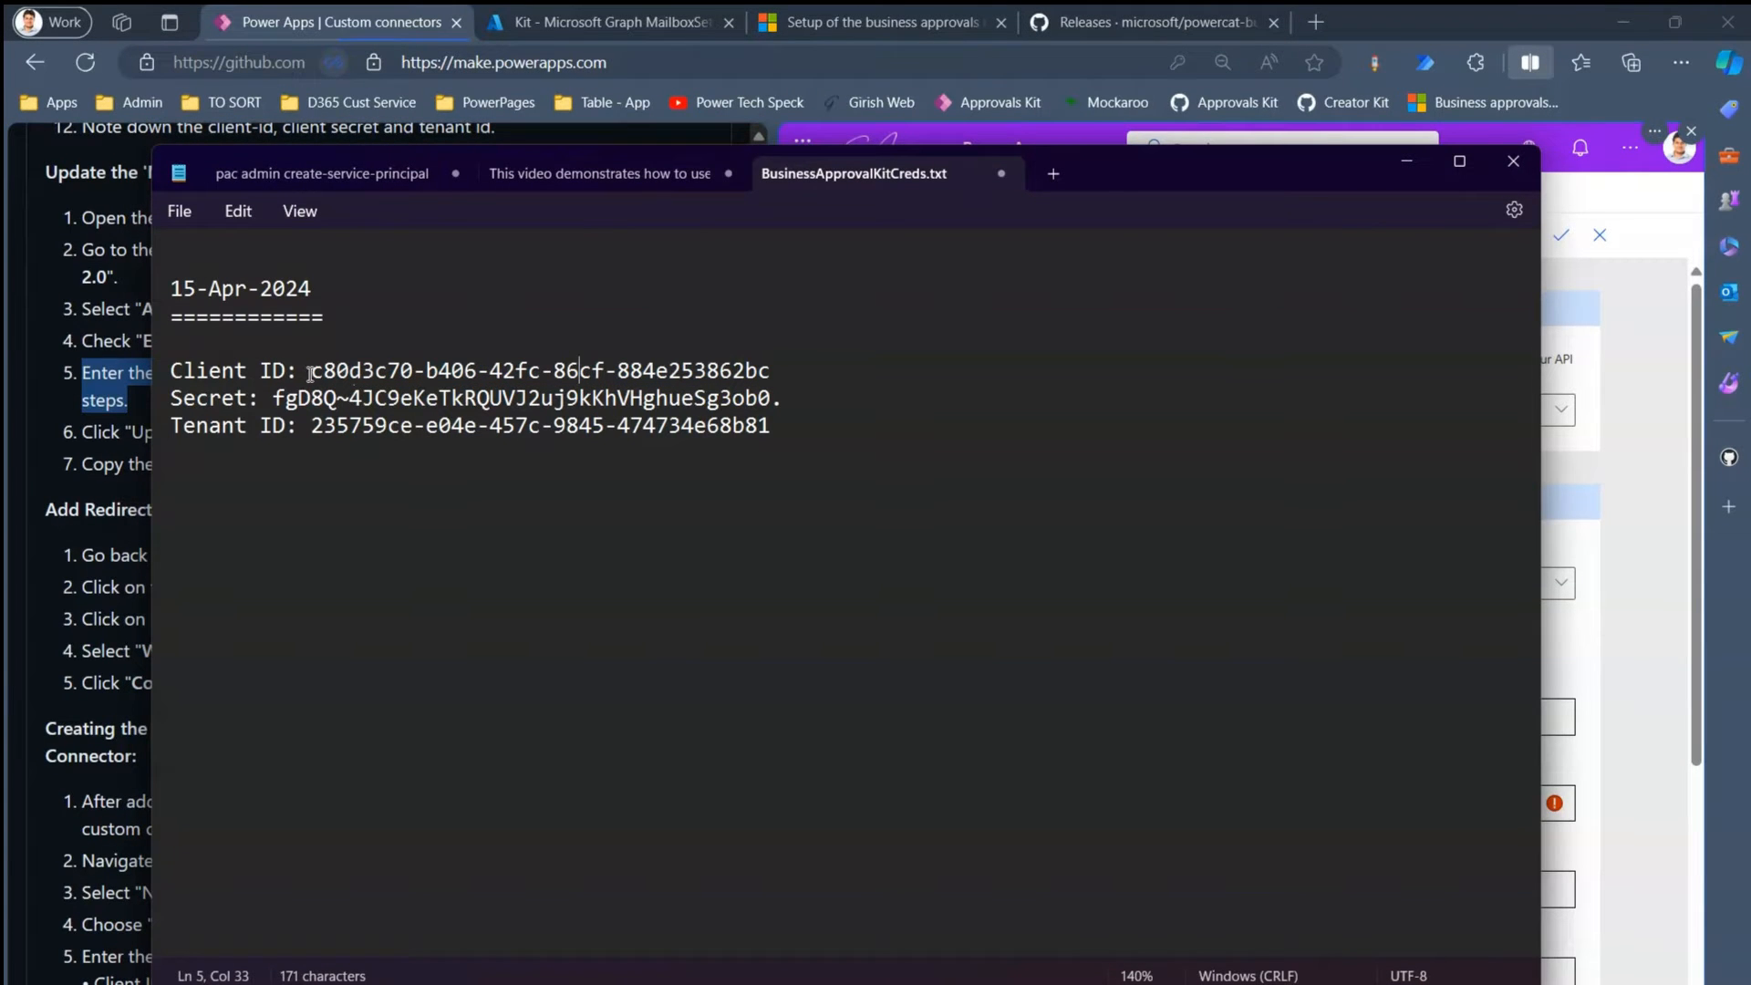
{"action": "left_click_drag", "start_coordinate": [311, 371], "coordinate": [769, 366]}
{"action": "key", "text": "ctrl+c"}
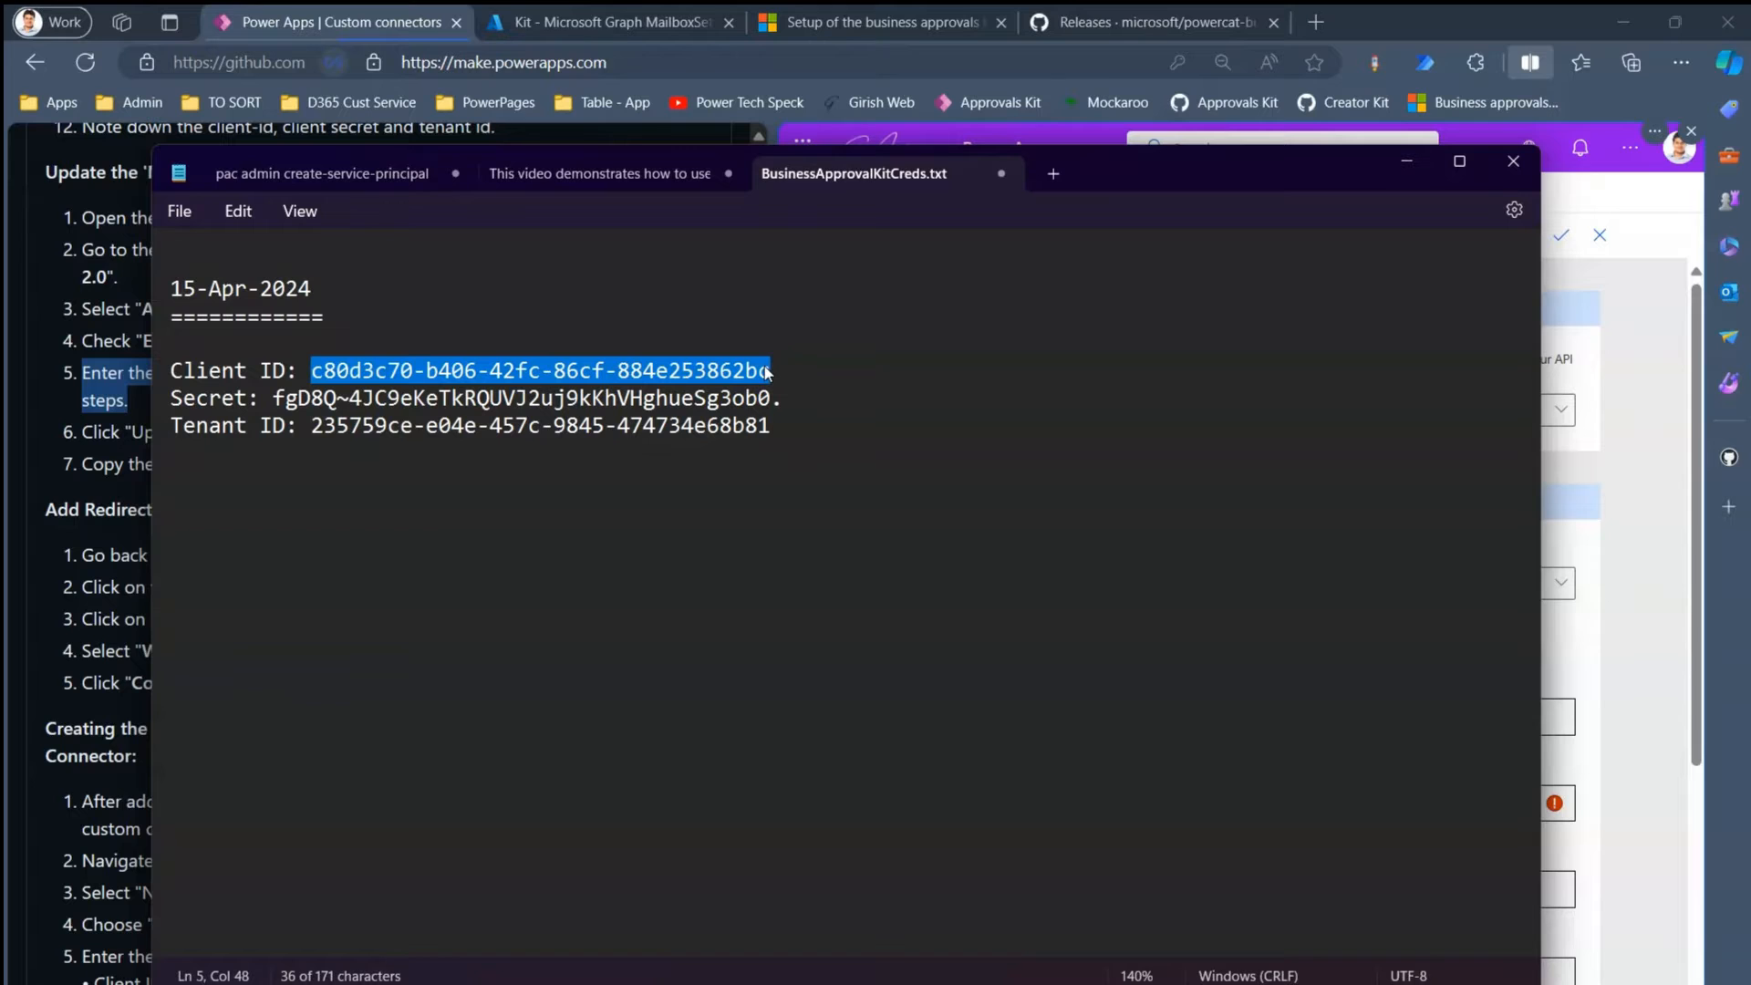
{"action": "left_click", "coordinate": [1574, 626]}
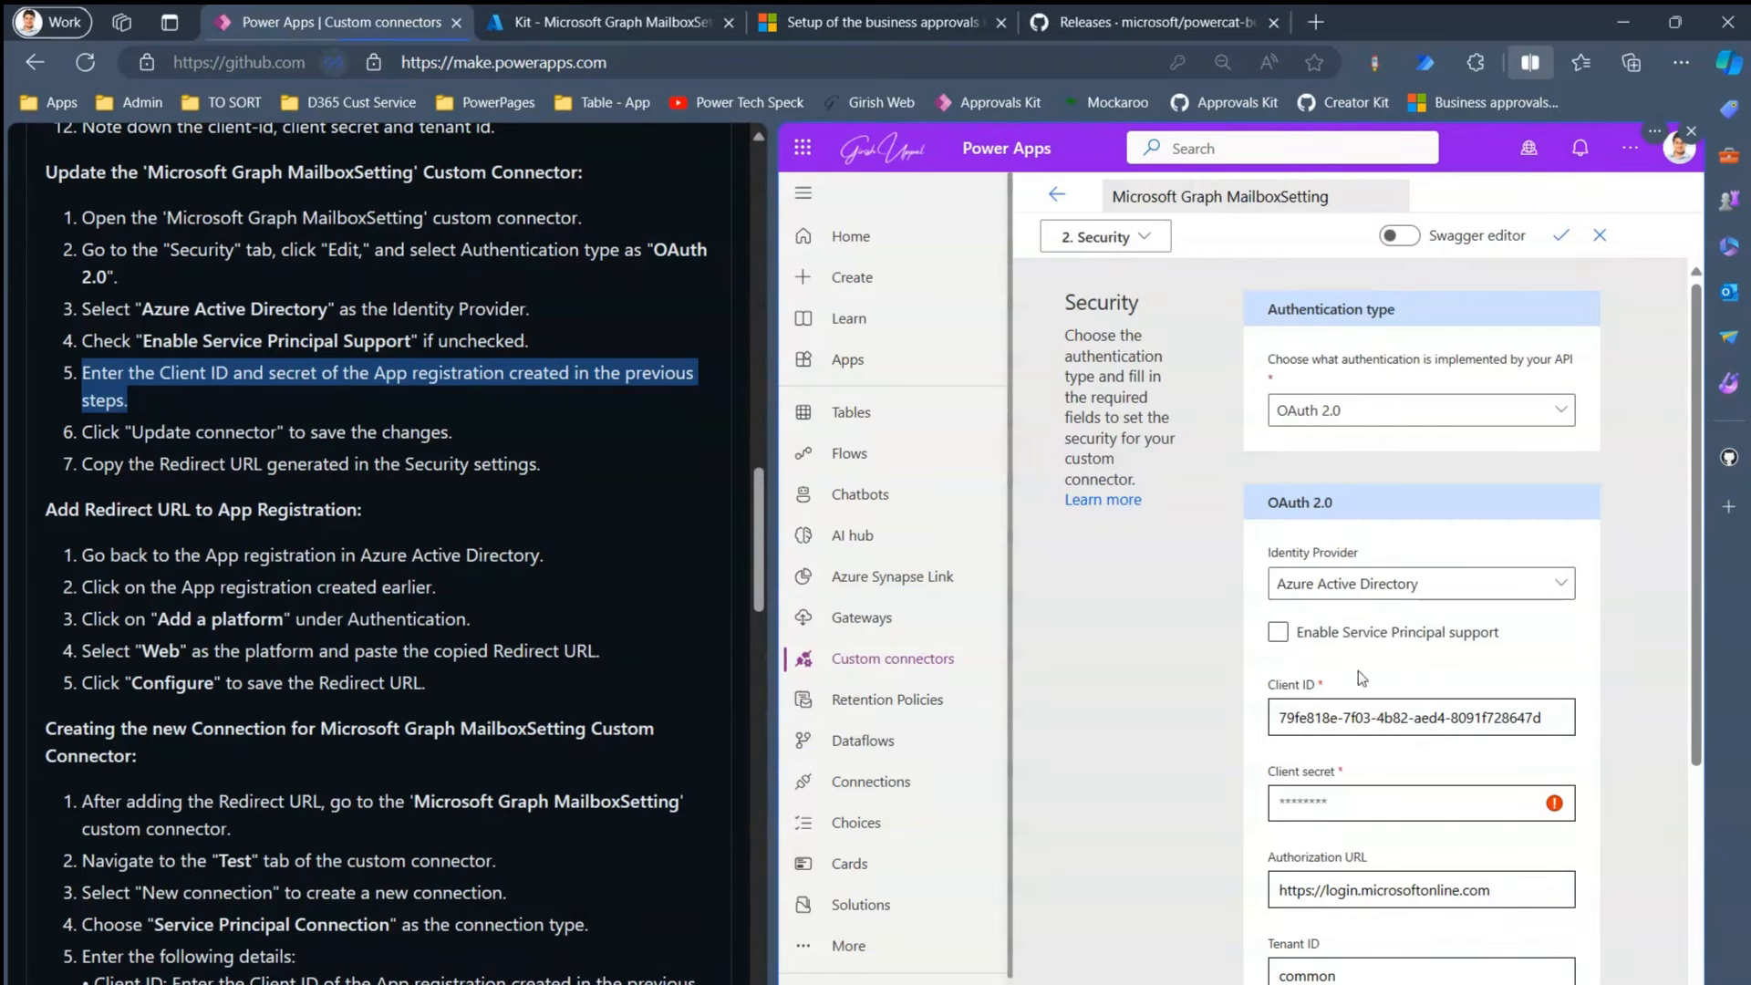
{"action": "left_click", "coordinate": [1335, 719]}
{"action": "key", "text": "ctrl+a"}
{"action": "key", "text": "ctrl+v"}
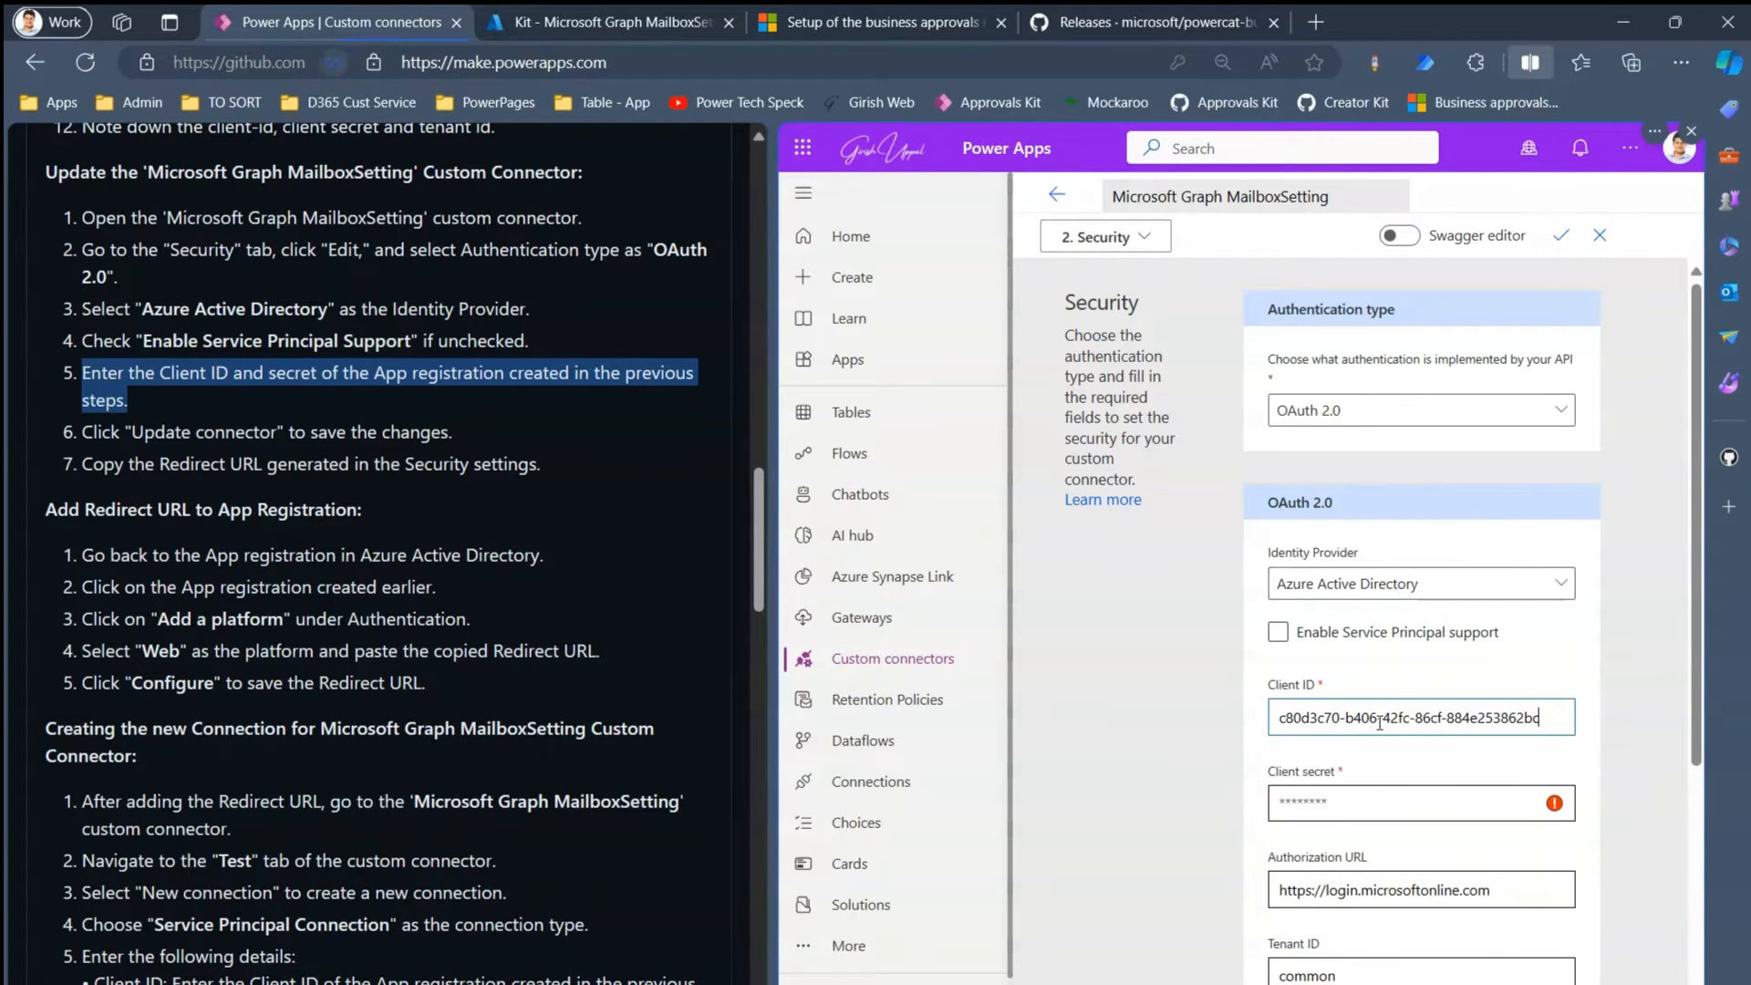
- Paste the new secret from the notes file into the Client secret field
{"action": "key", "text": "alt+Tab"}
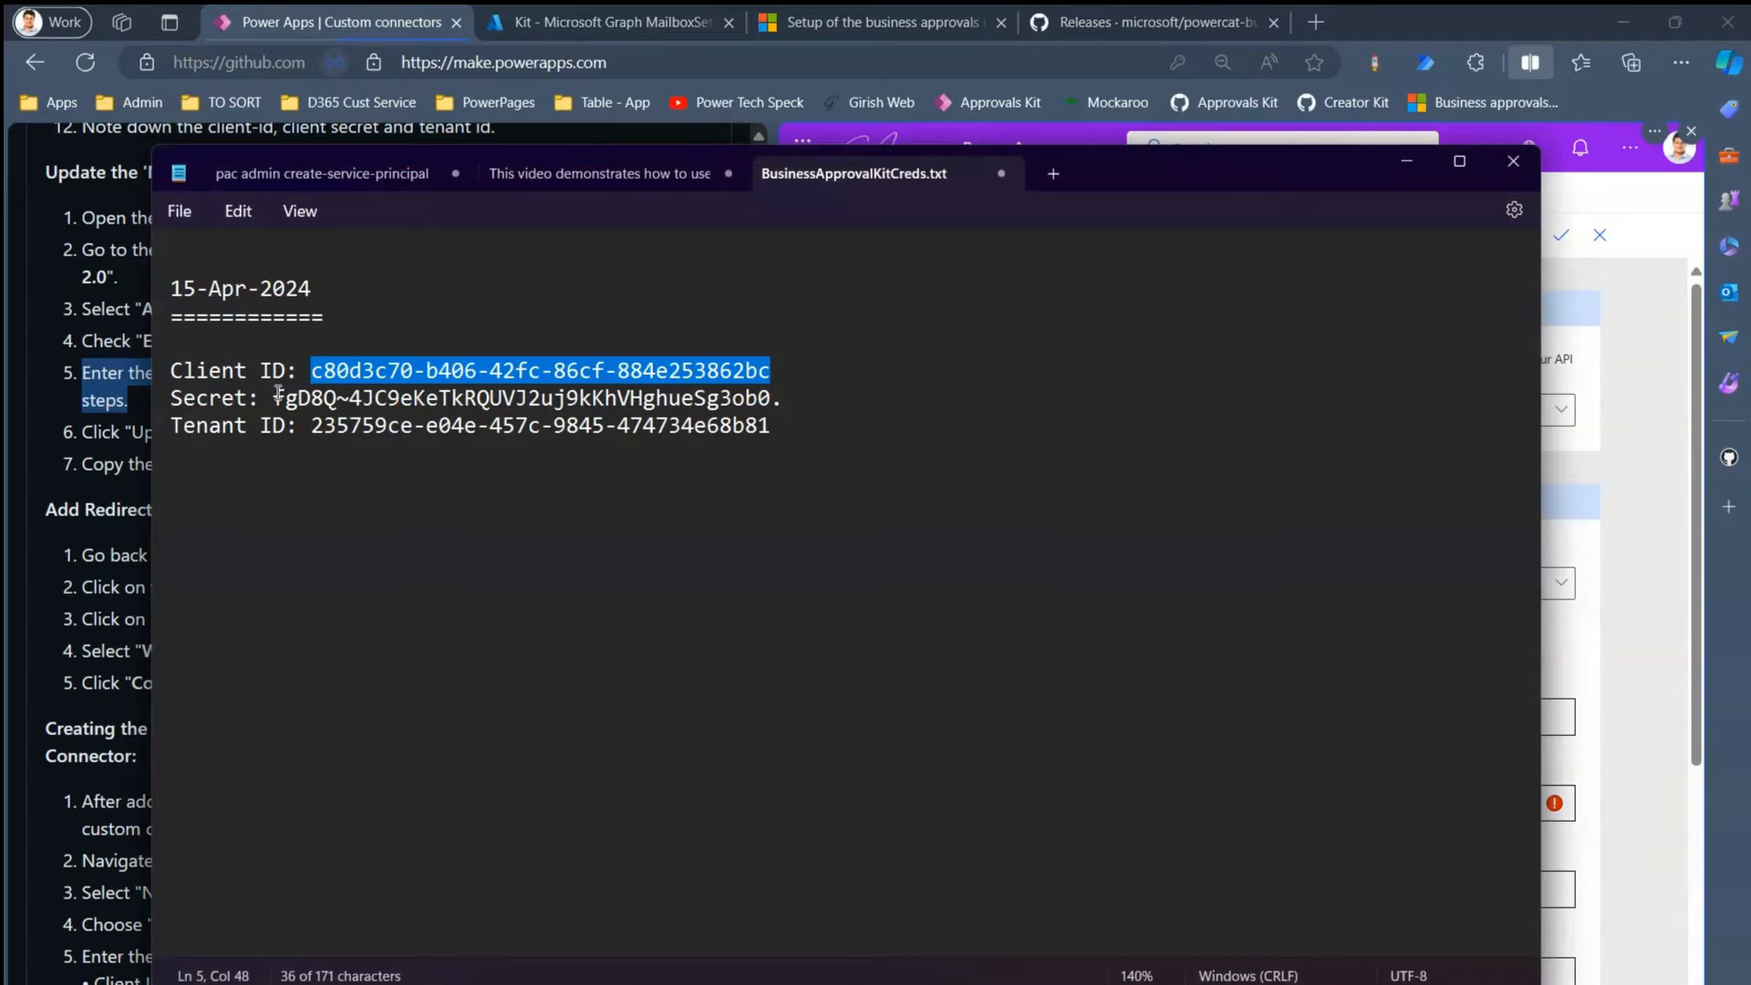
{"action": "left_click_drag", "start_coordinate": [275, 398], "coordinate": [786, 403]}
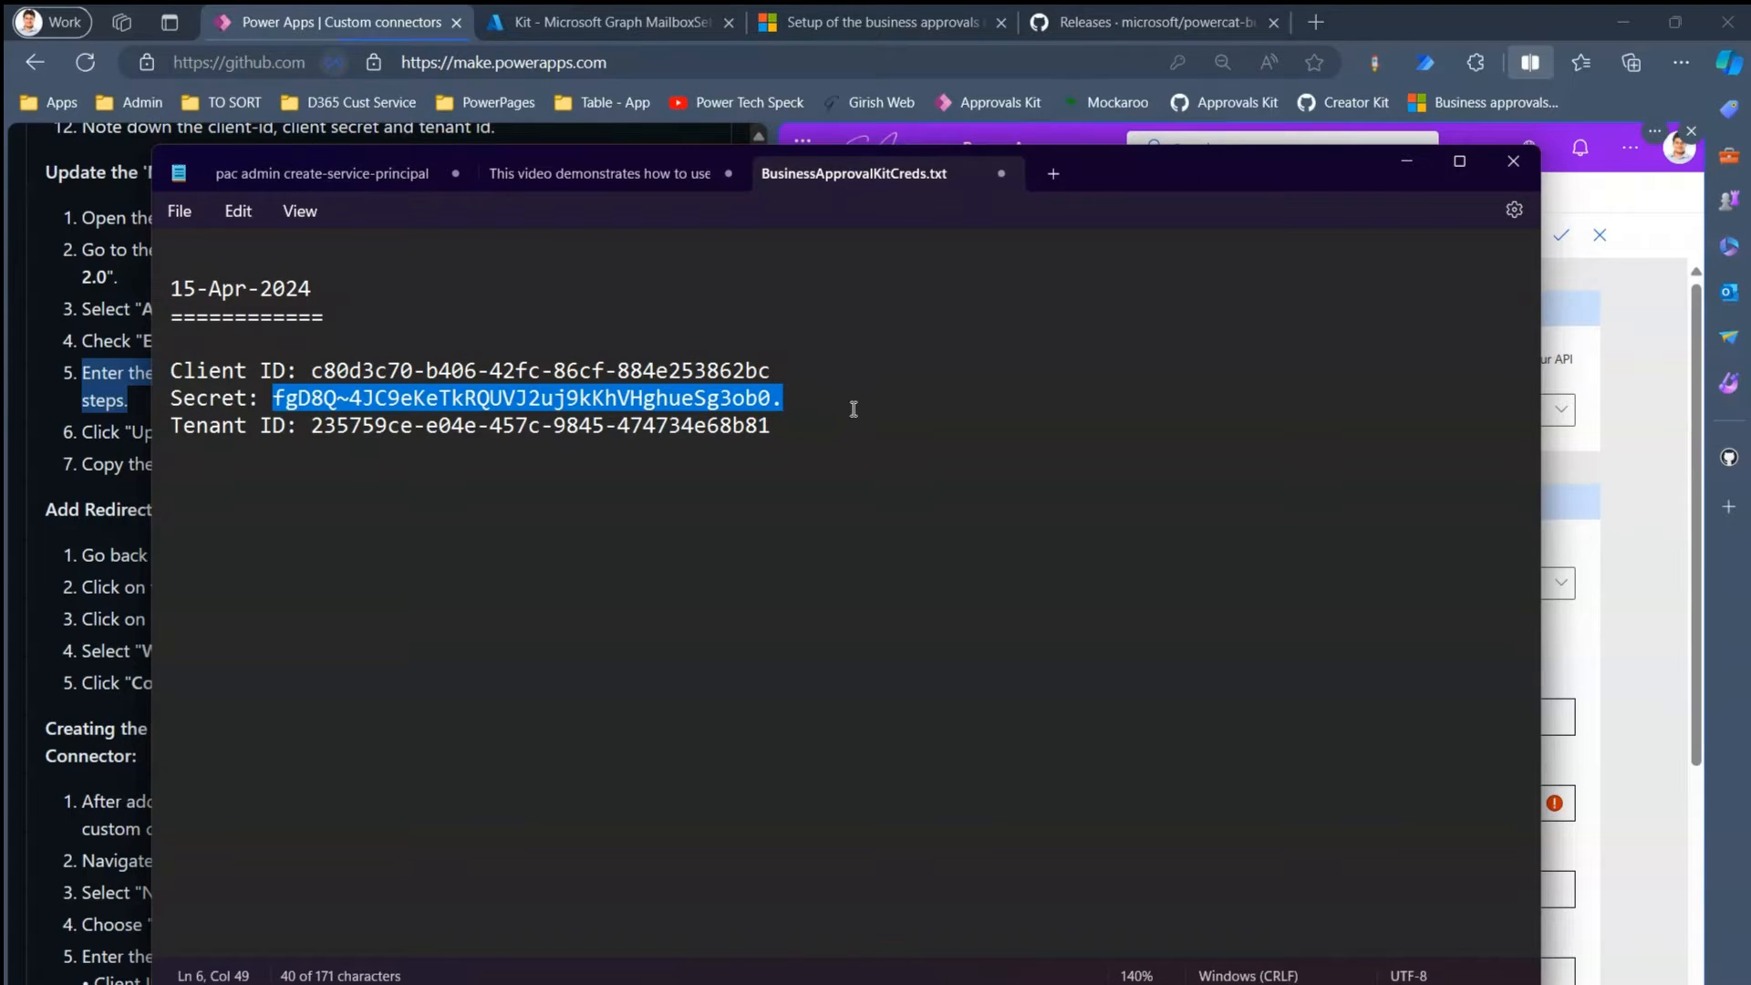
{"action": "key", "text": "alt+Tab"}
{"action": "left_click", "coordinate": [1292, 801]}
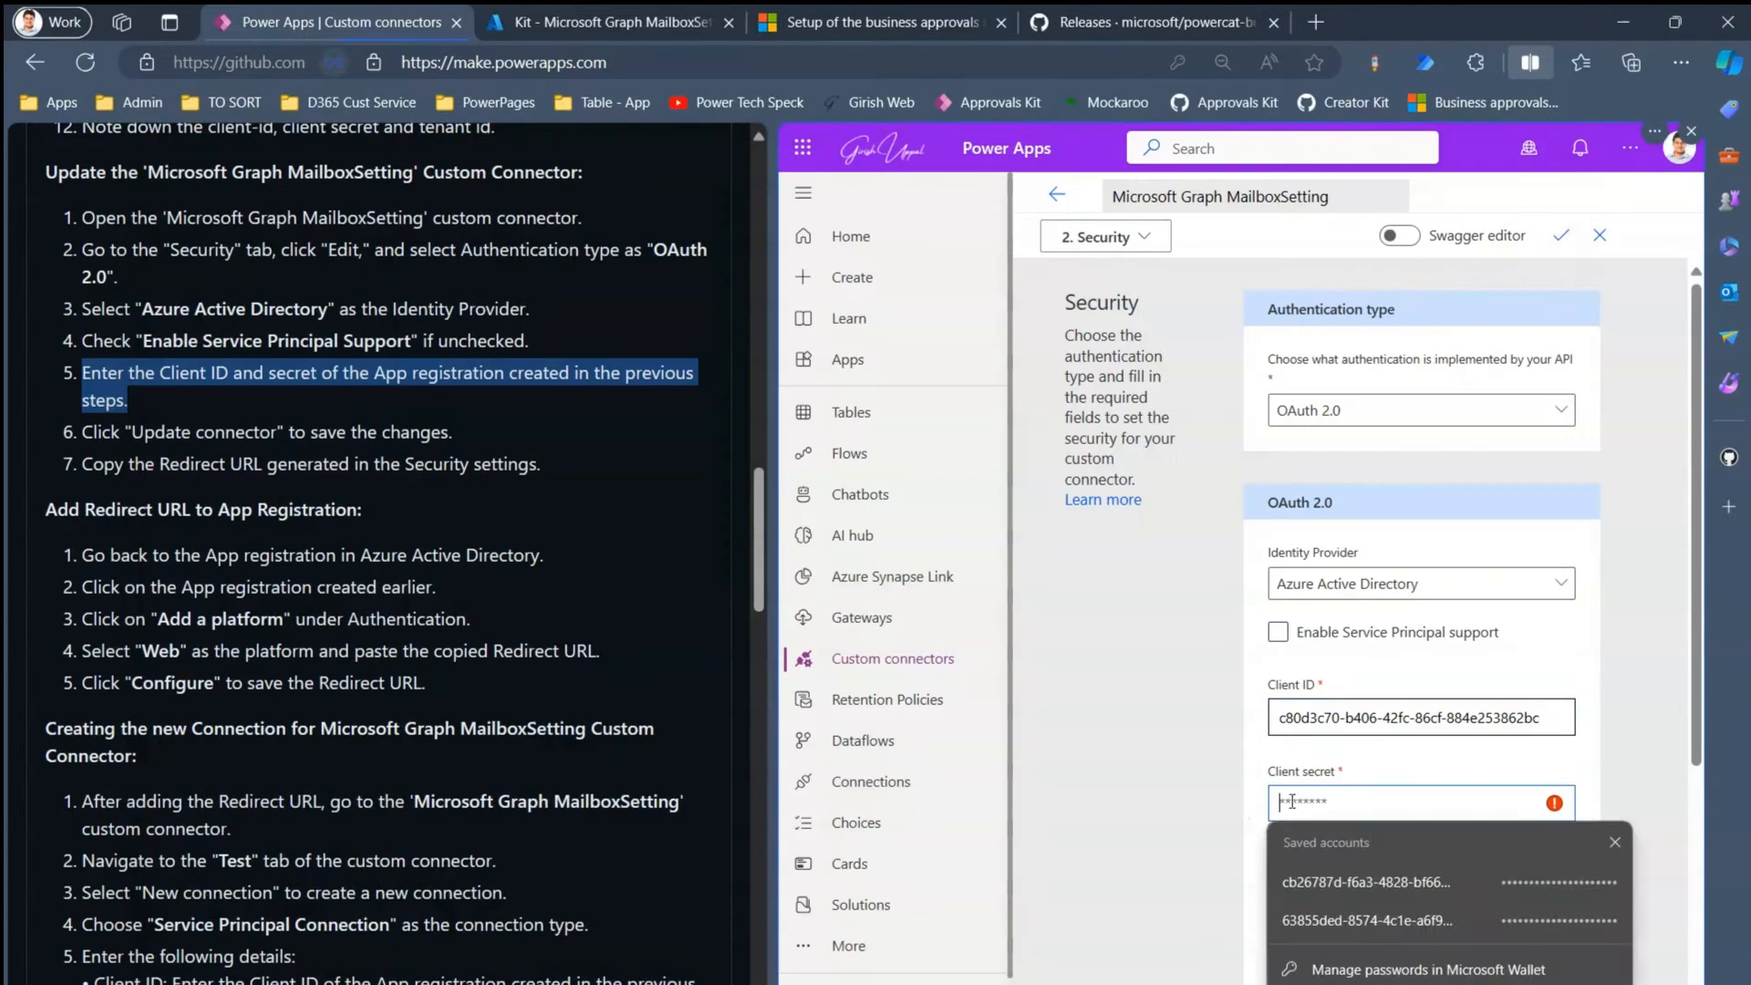
{"action": "key", "text": "ctrl+v"}
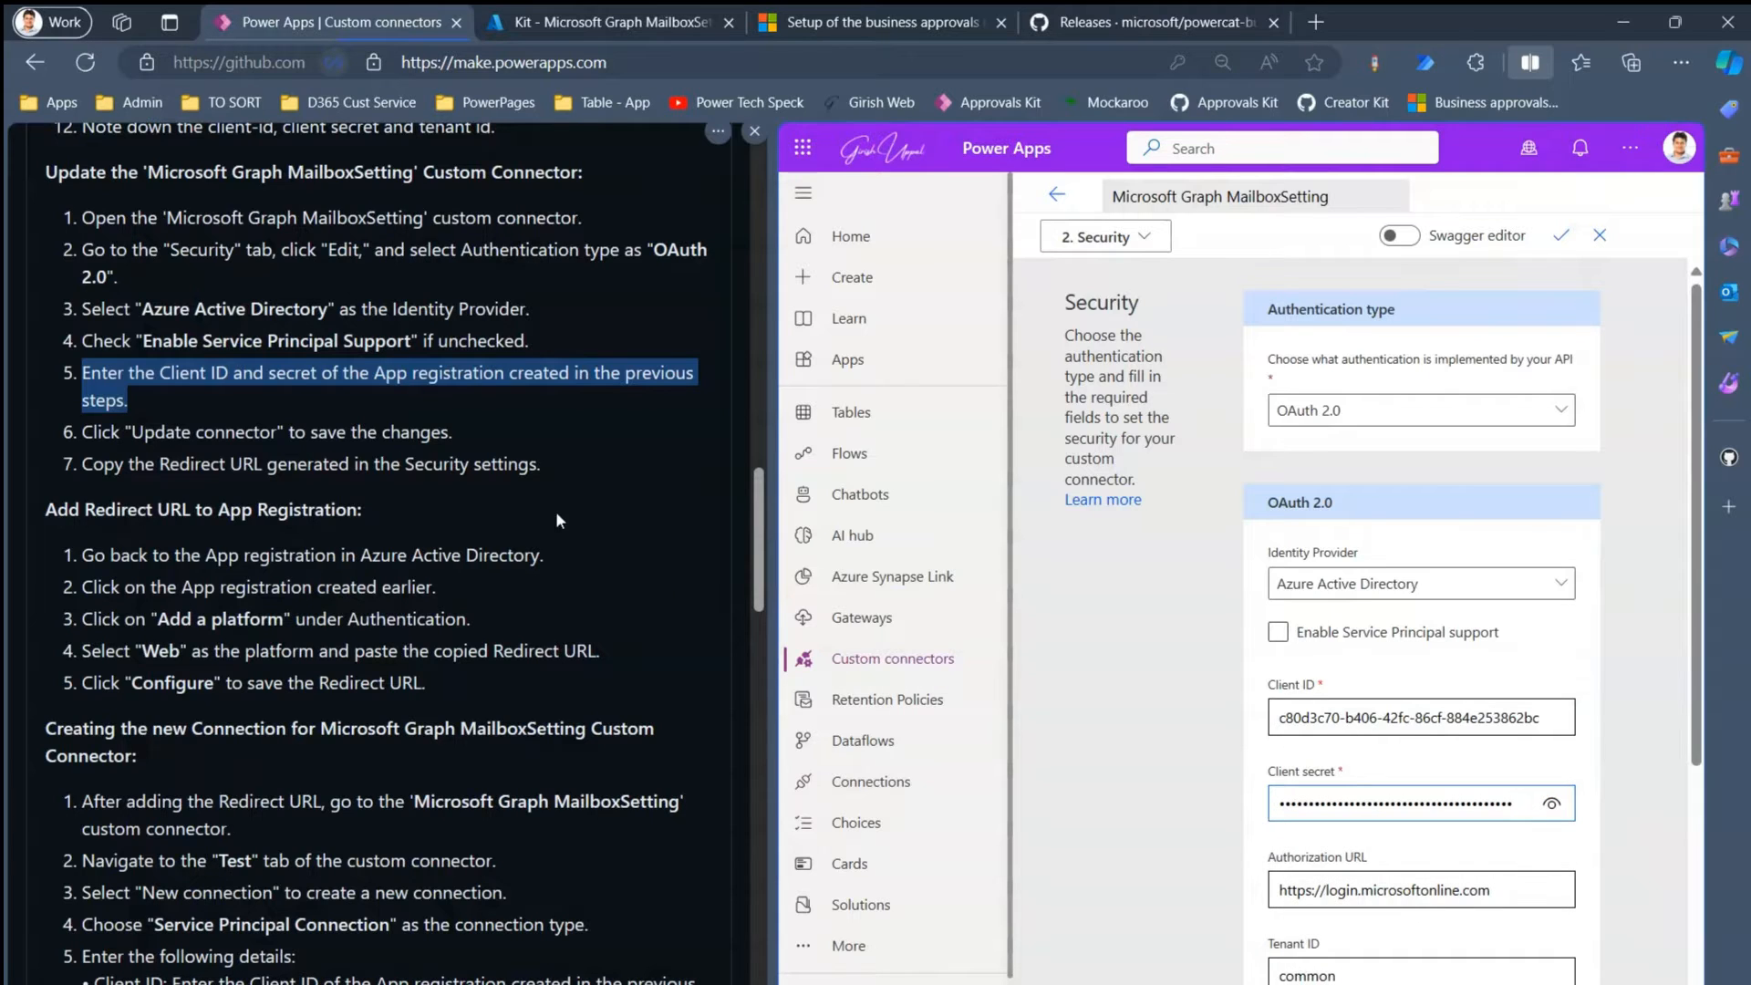
{"action": "left_click", "coordinate": [418, 383]}
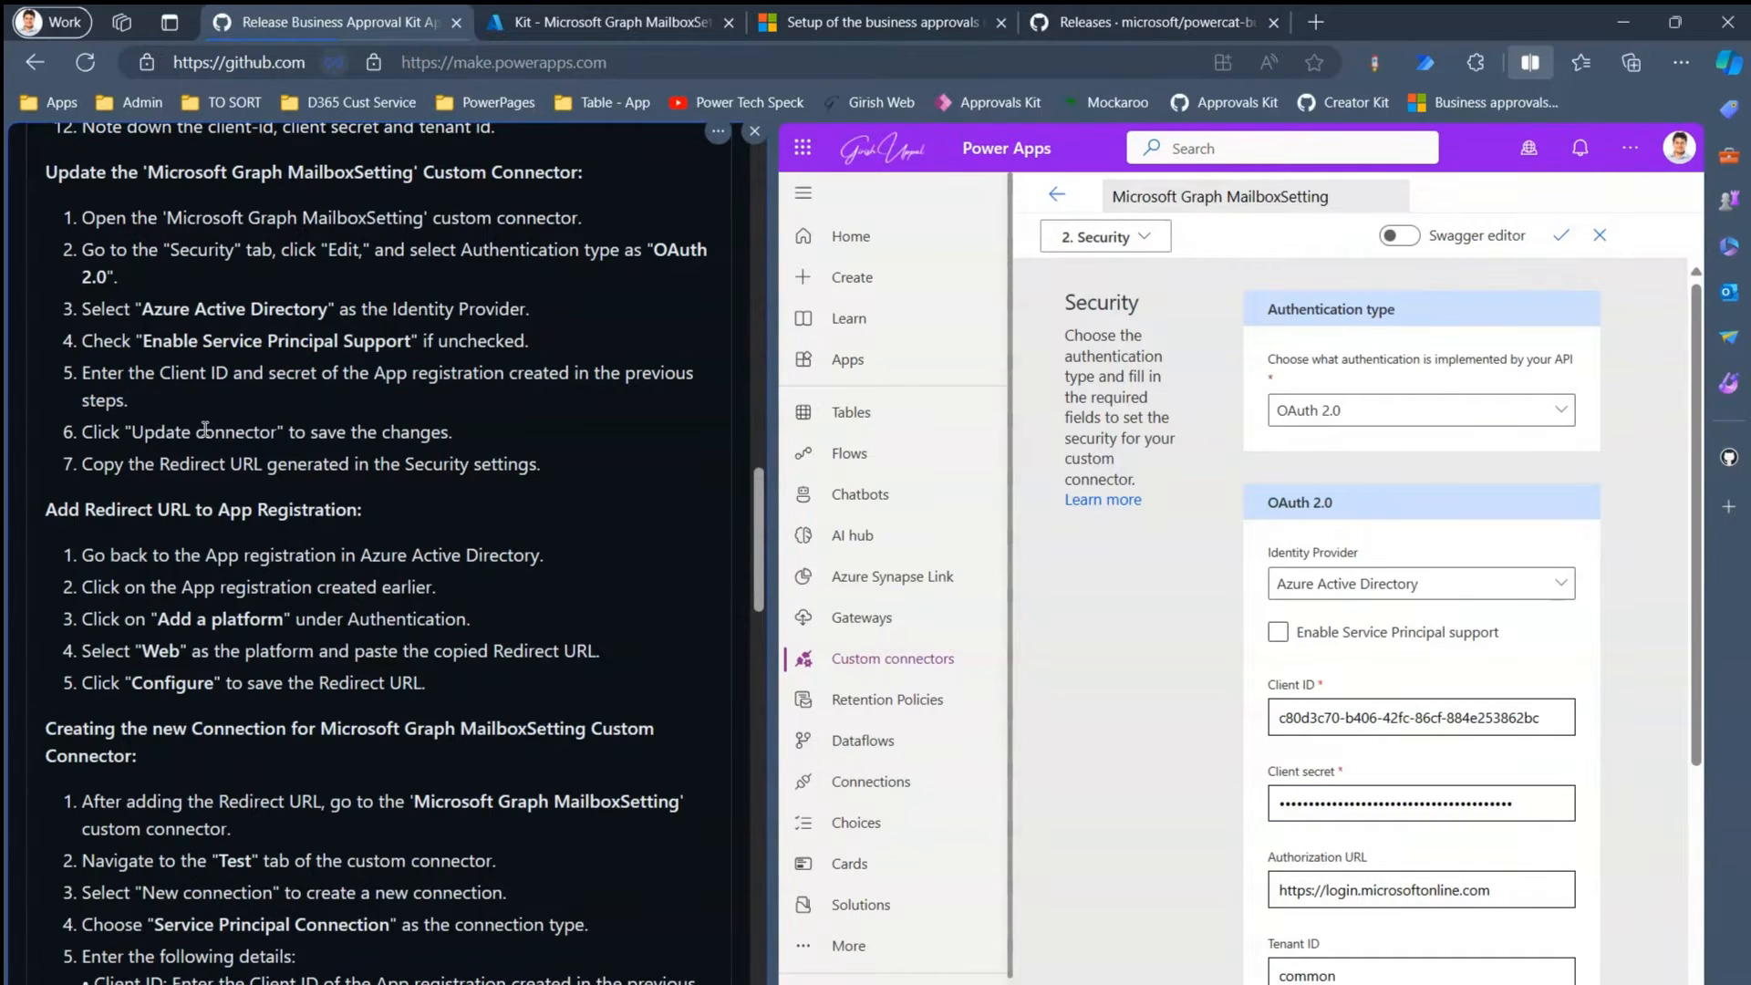
{"action": "left_click_drag", "start_coordinate": [1693, 719], "coordinate": [1722, 958]}
{"action": "scroll", "coordinate": [1425, 271], "scroll_direction": "up", "scroll_amount": 5}
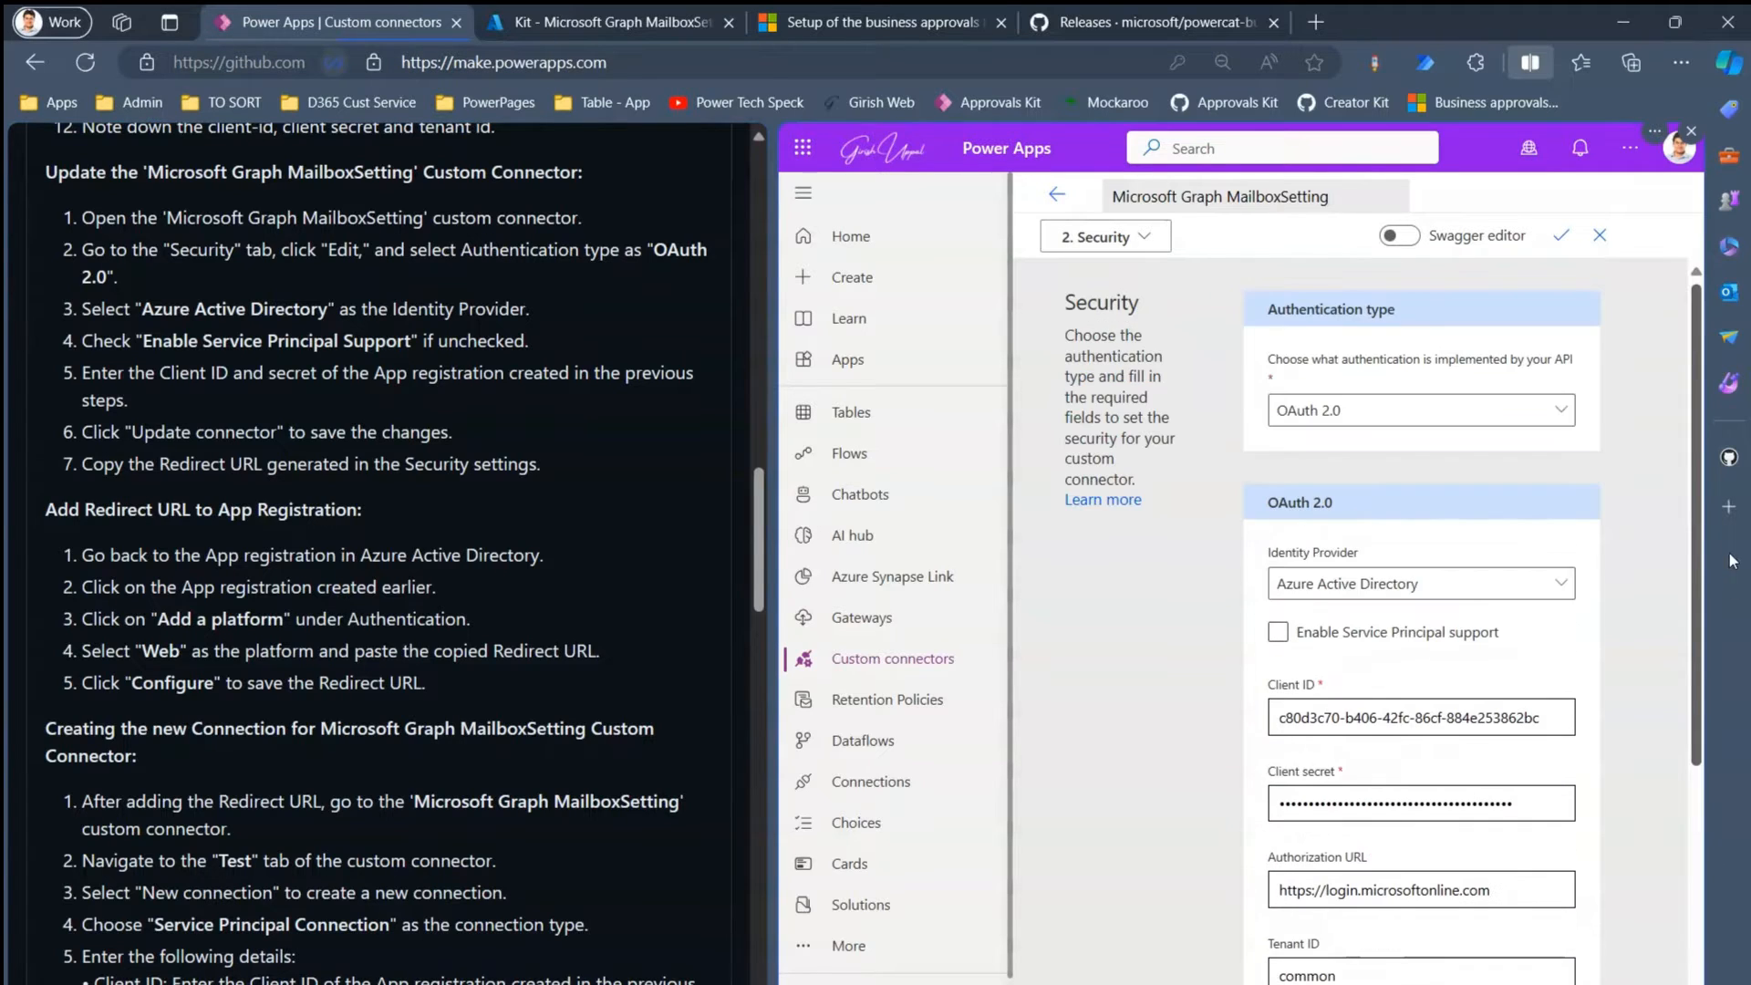
- Save the updated MailboxSetting connector and copy its generated Redirect URL
{"action": "left_click", "coordinate": [1563, 237]}
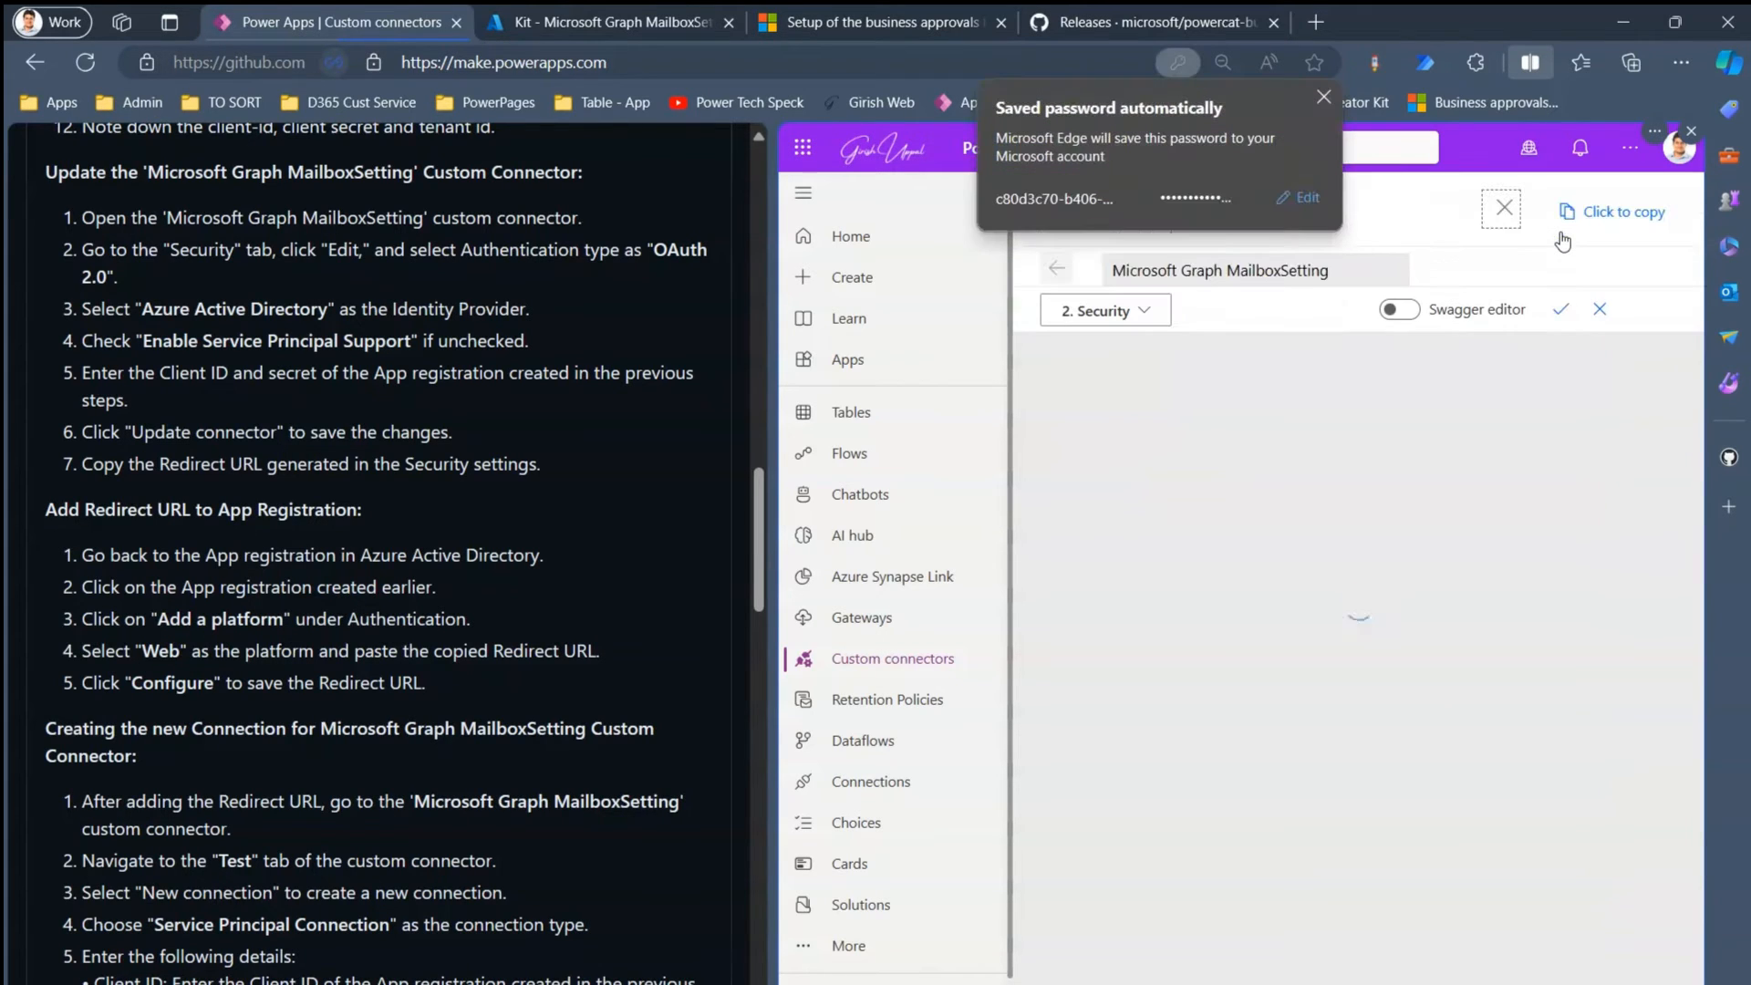
{"action": "left_click", "coordinate": [1327, 95]}
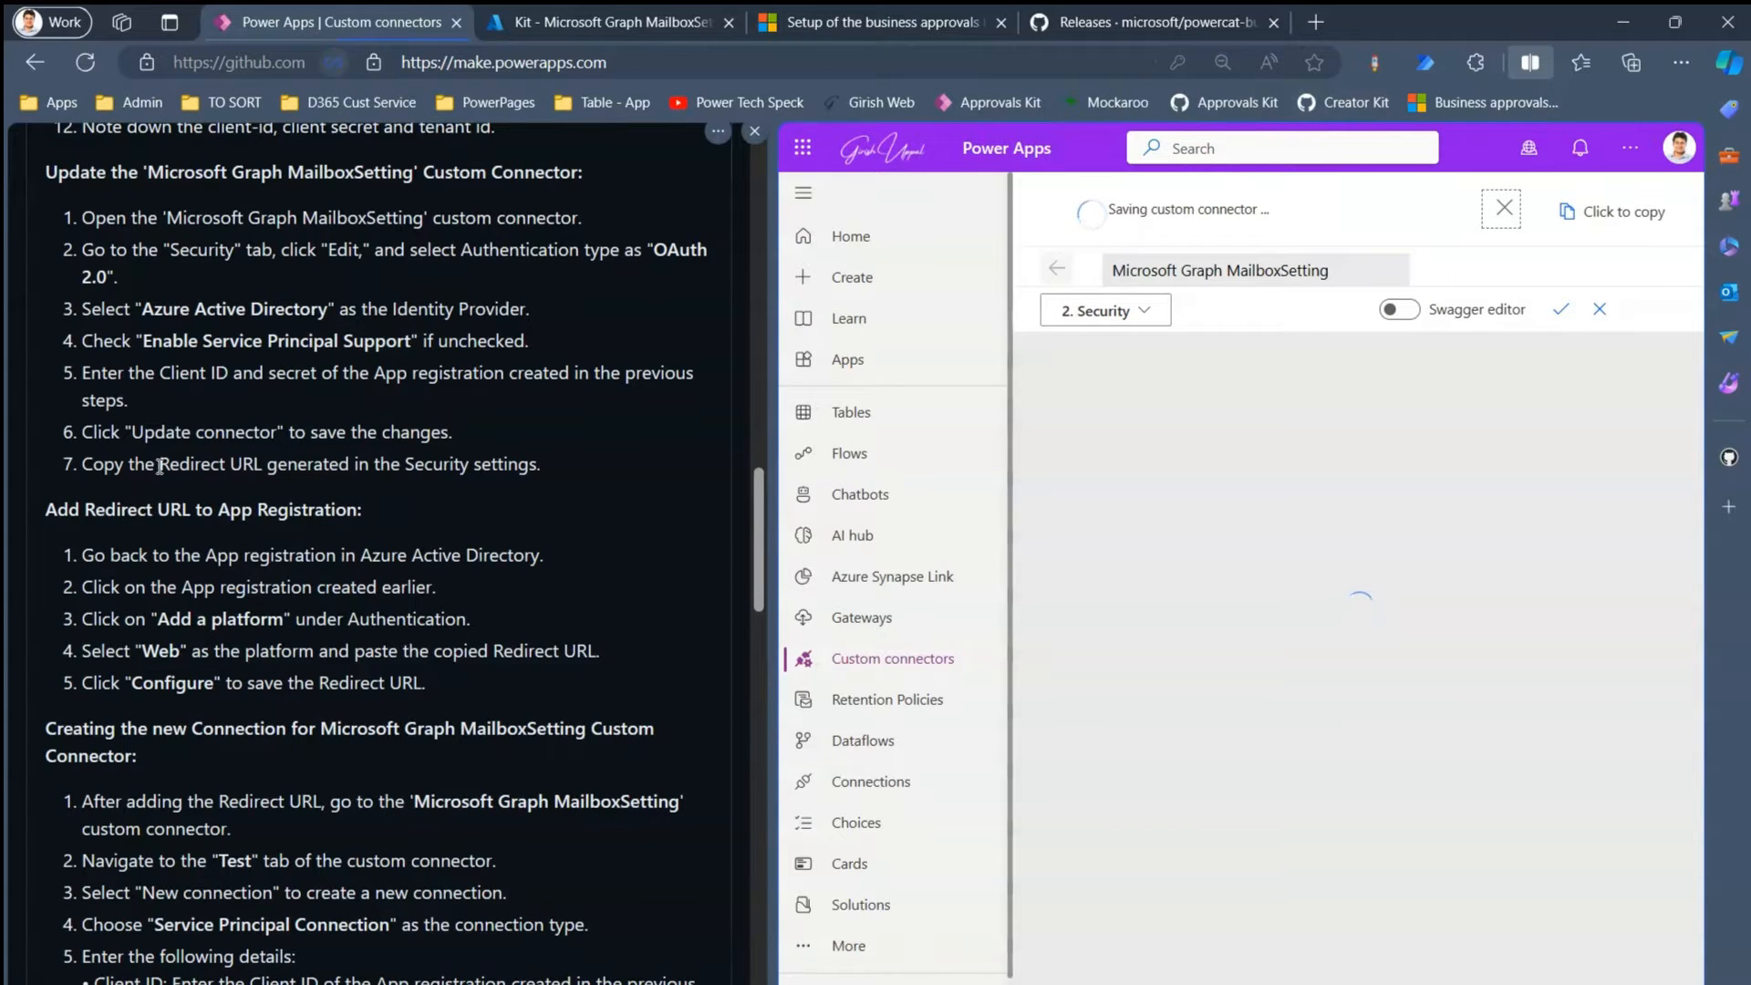
{"action": "left_click_drag", "start_coordinate": [166, 465], "coordinate": [272, 468]}
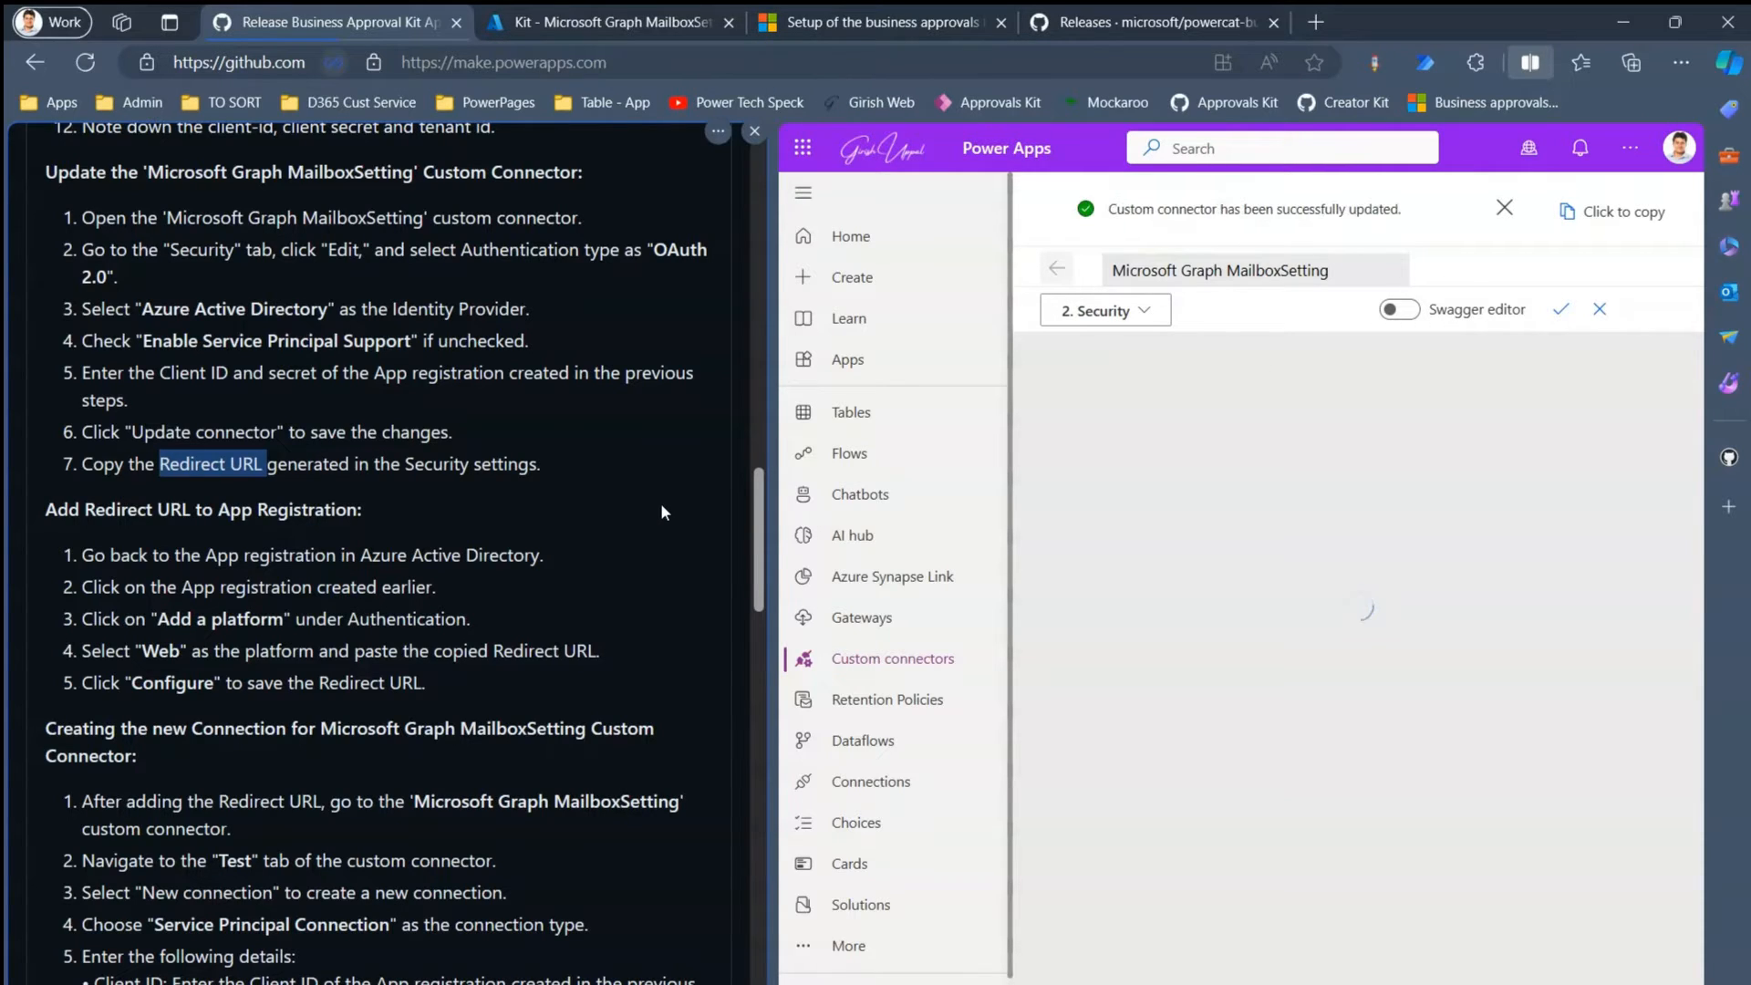
{"action": "left_click_drag", "start_coordinate": [1696, 650], "coordinate": [1717, 792]}
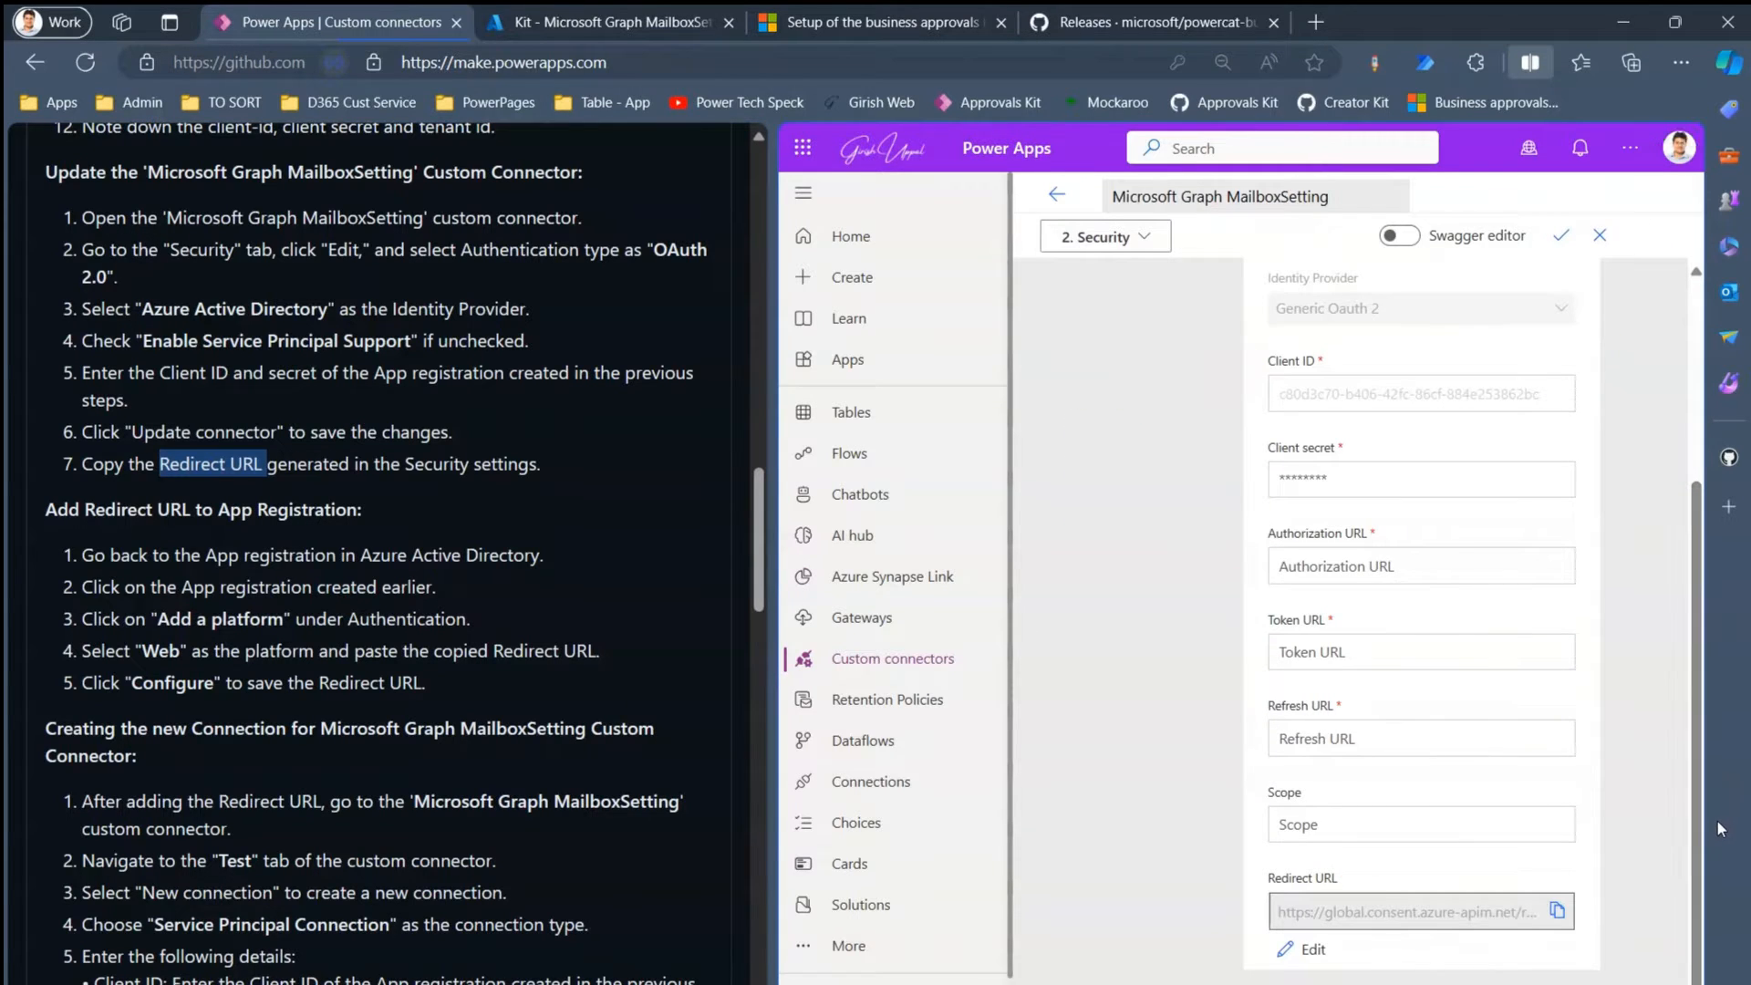
{"action": "left_click", "coordinate": [1556, 913]}
{"action": "left_click", "coordinate": [604, 24]}
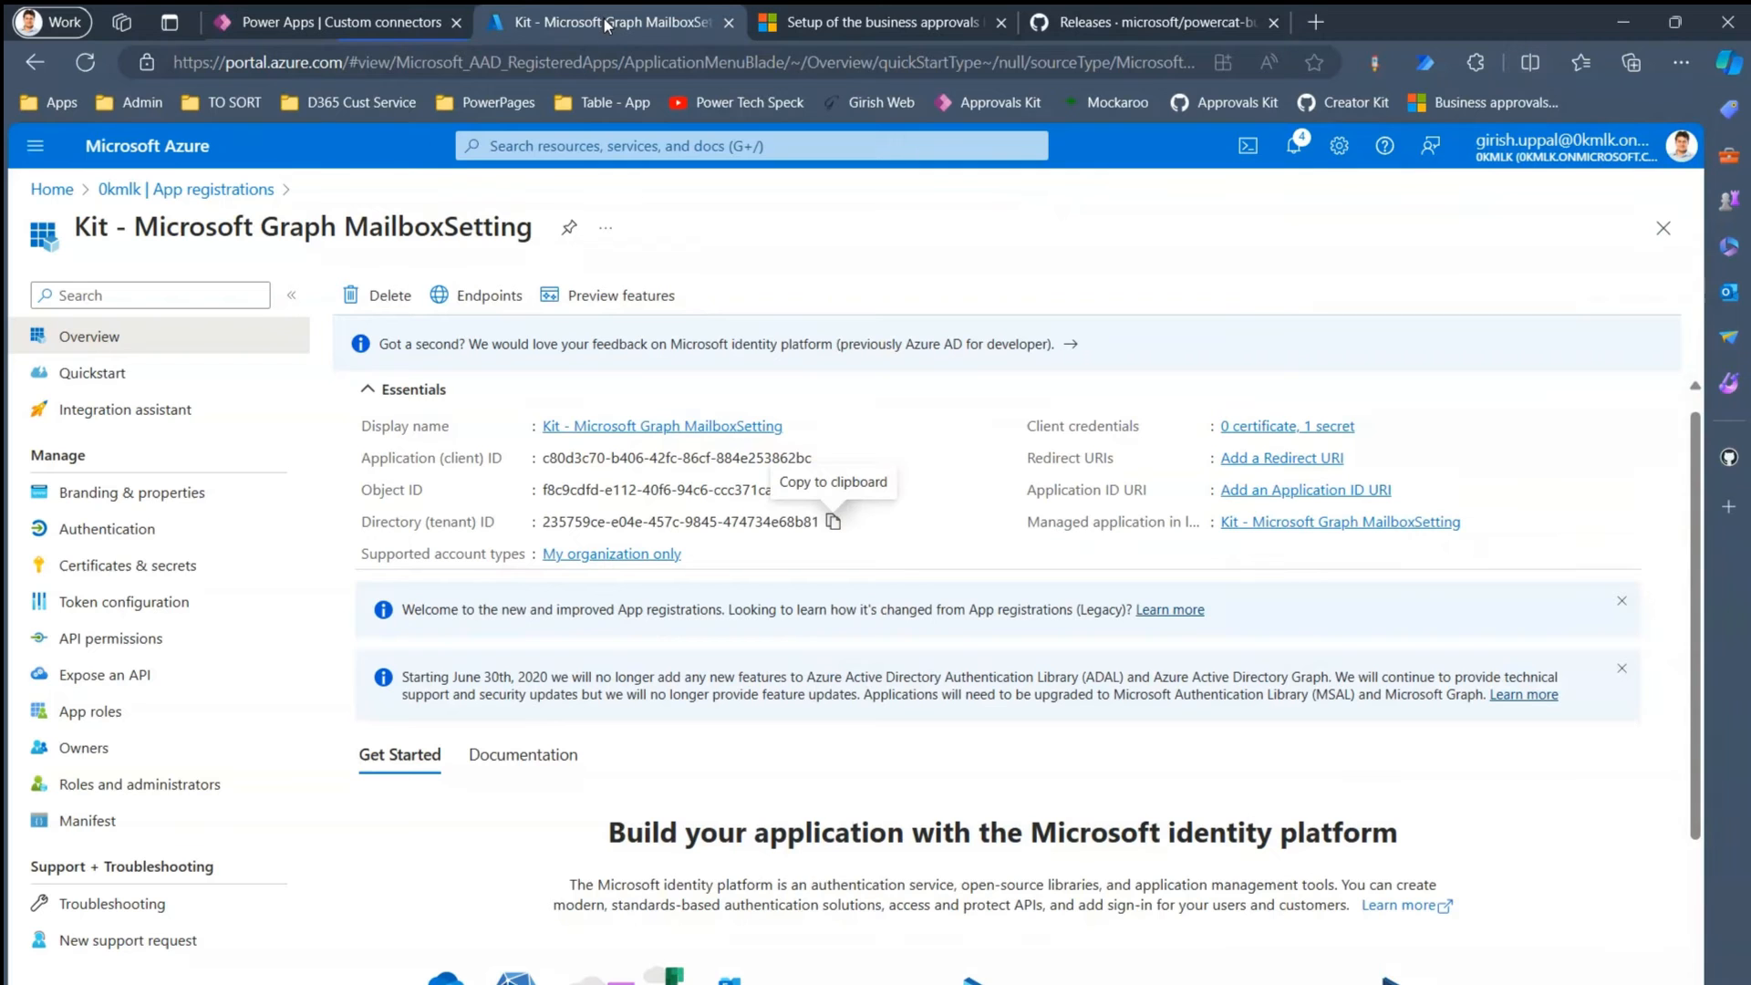
- Review the app registration's API permissions and Certificates & secrets, then open its Authentication page
{"action": "left_click", "coordinate": [358, 20]}
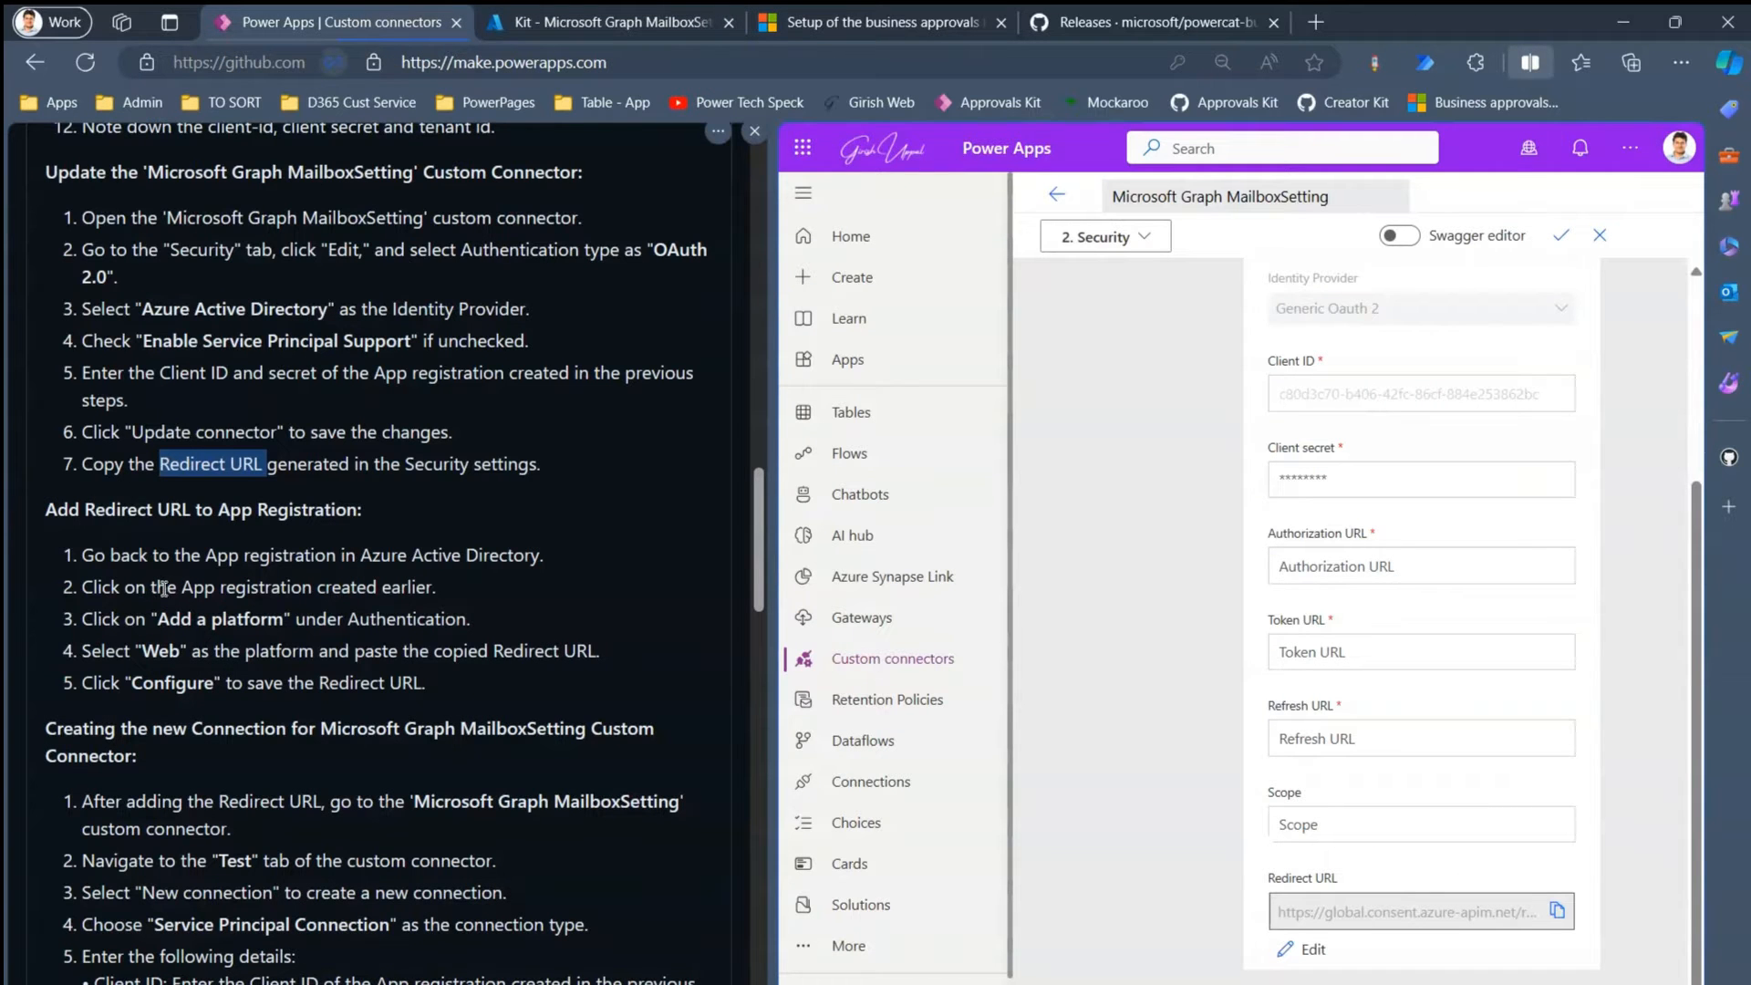
{"action": "left_click_drag", "start_coordinate": [169, 620], "coordinate": [282, 620]}
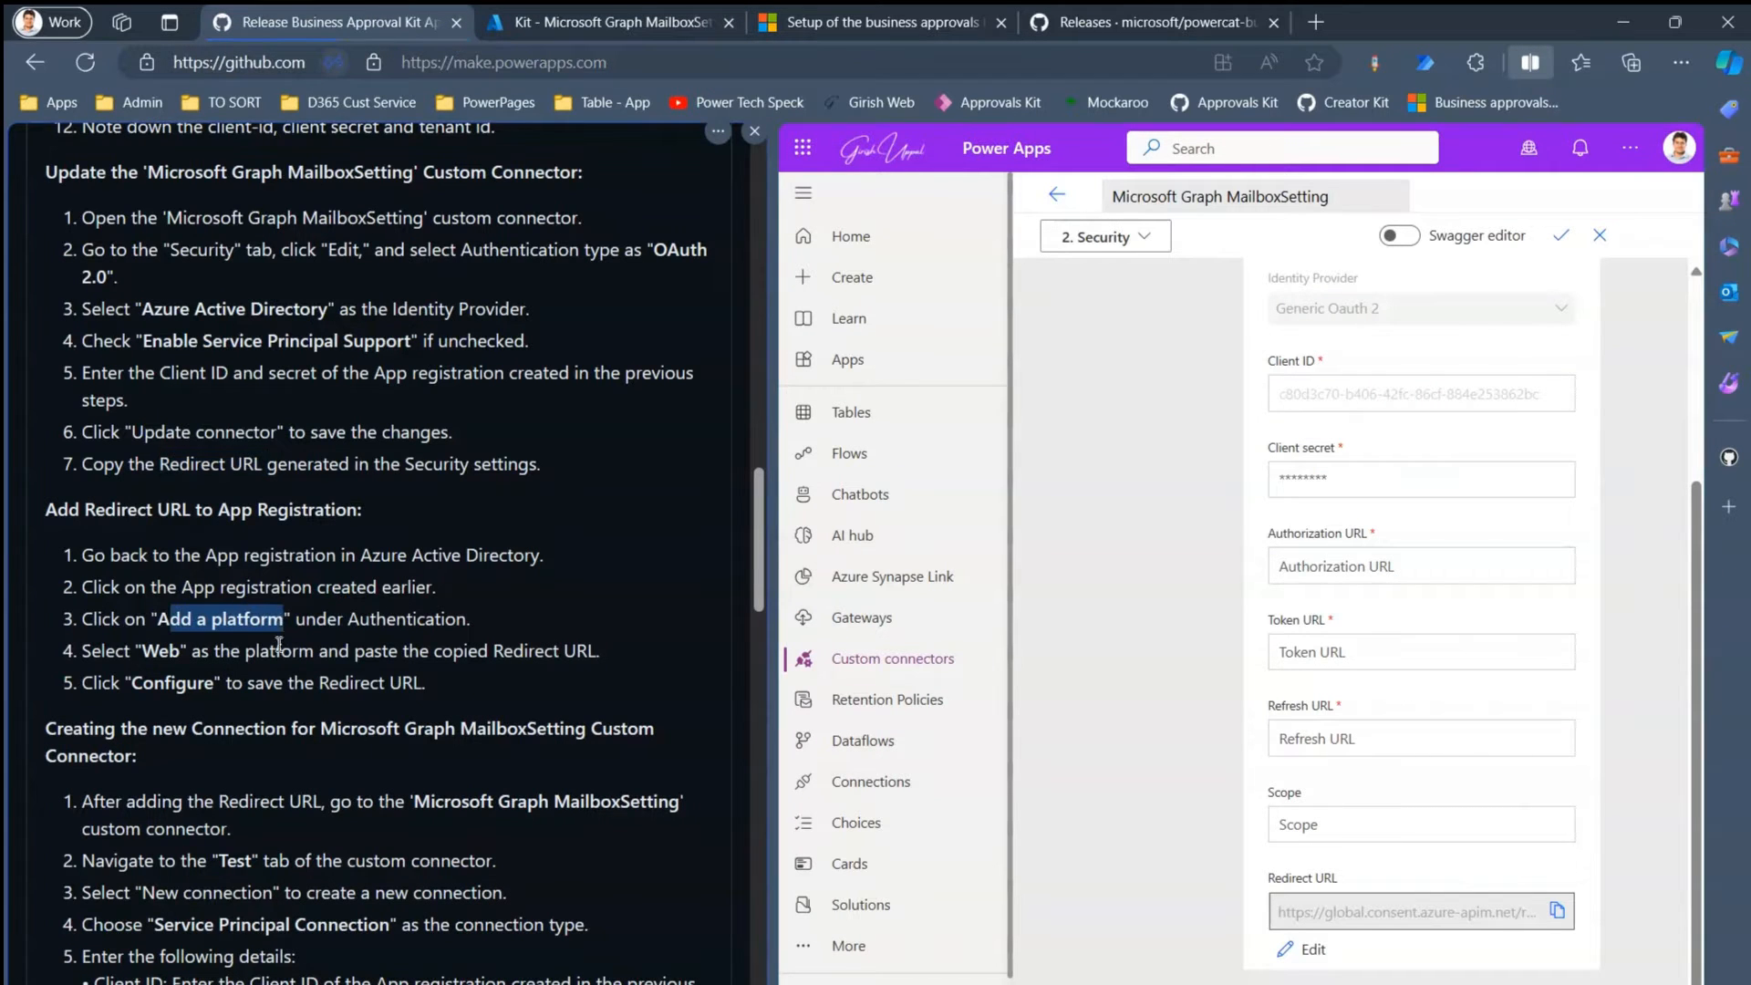
{"action": "left_click", "coordinate": [279, 644]}
{"action": "left_click_drag", "start_coordinate": [330, 682], "coordinate": [353, 682]}
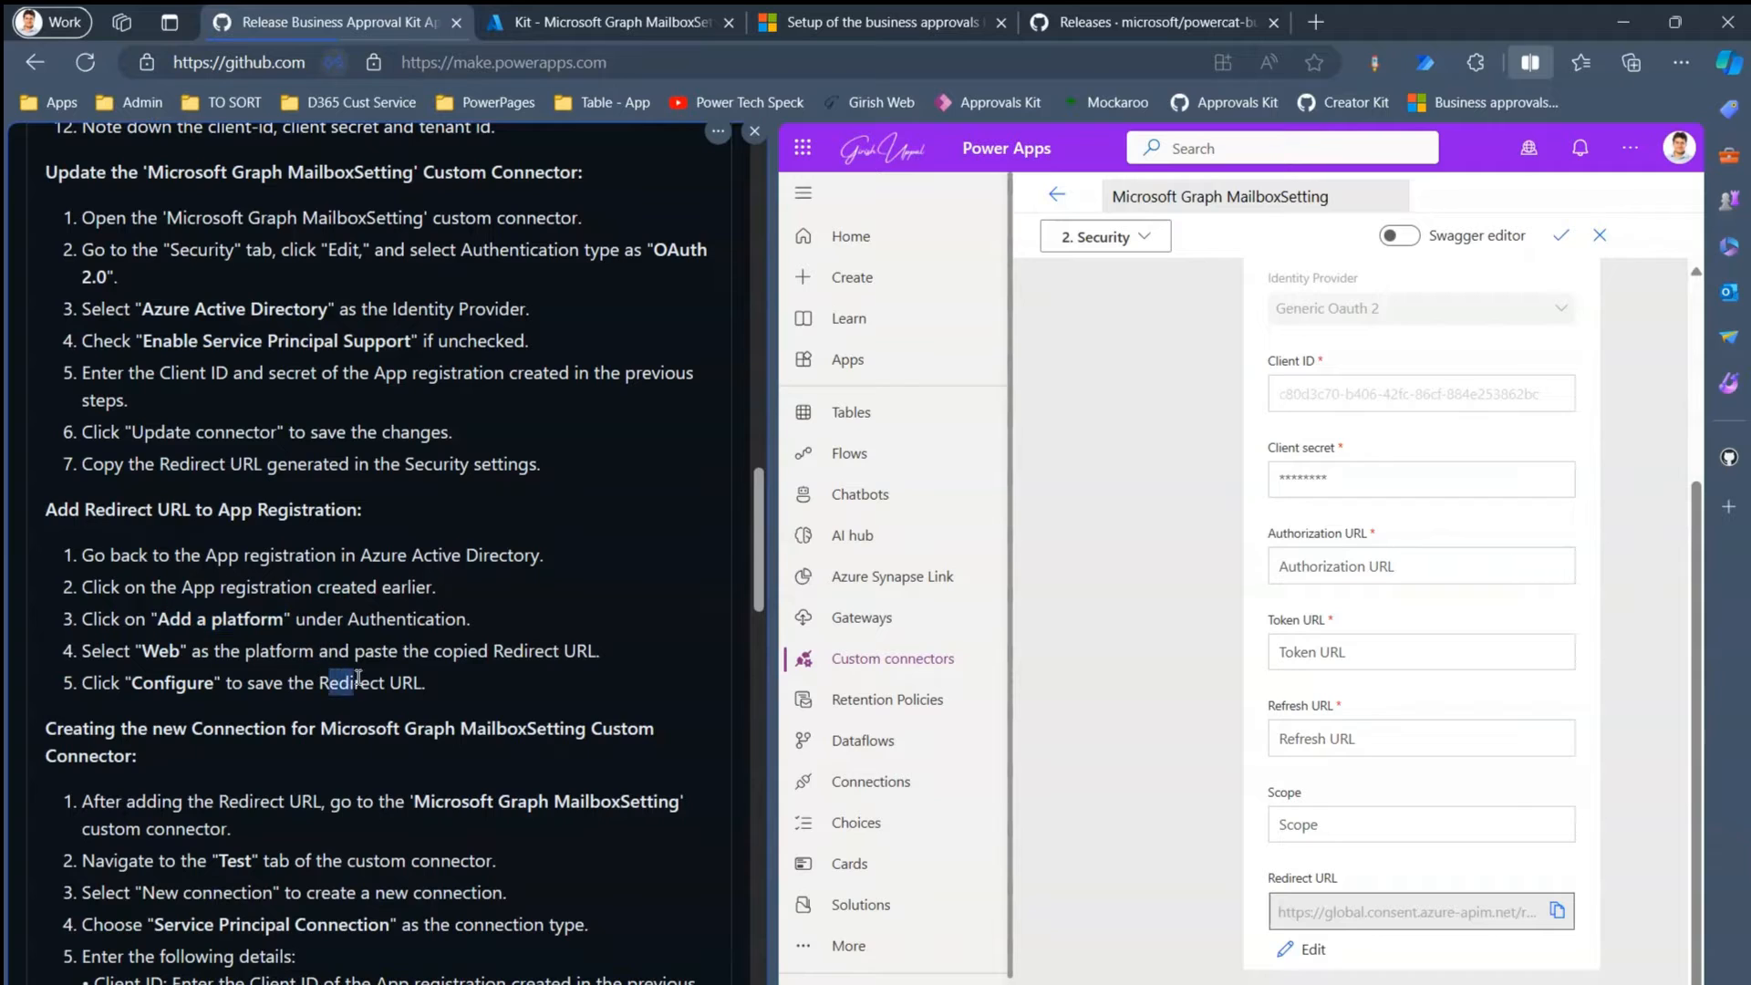
{"action": "left_click", "coordinate": [560, 19]}
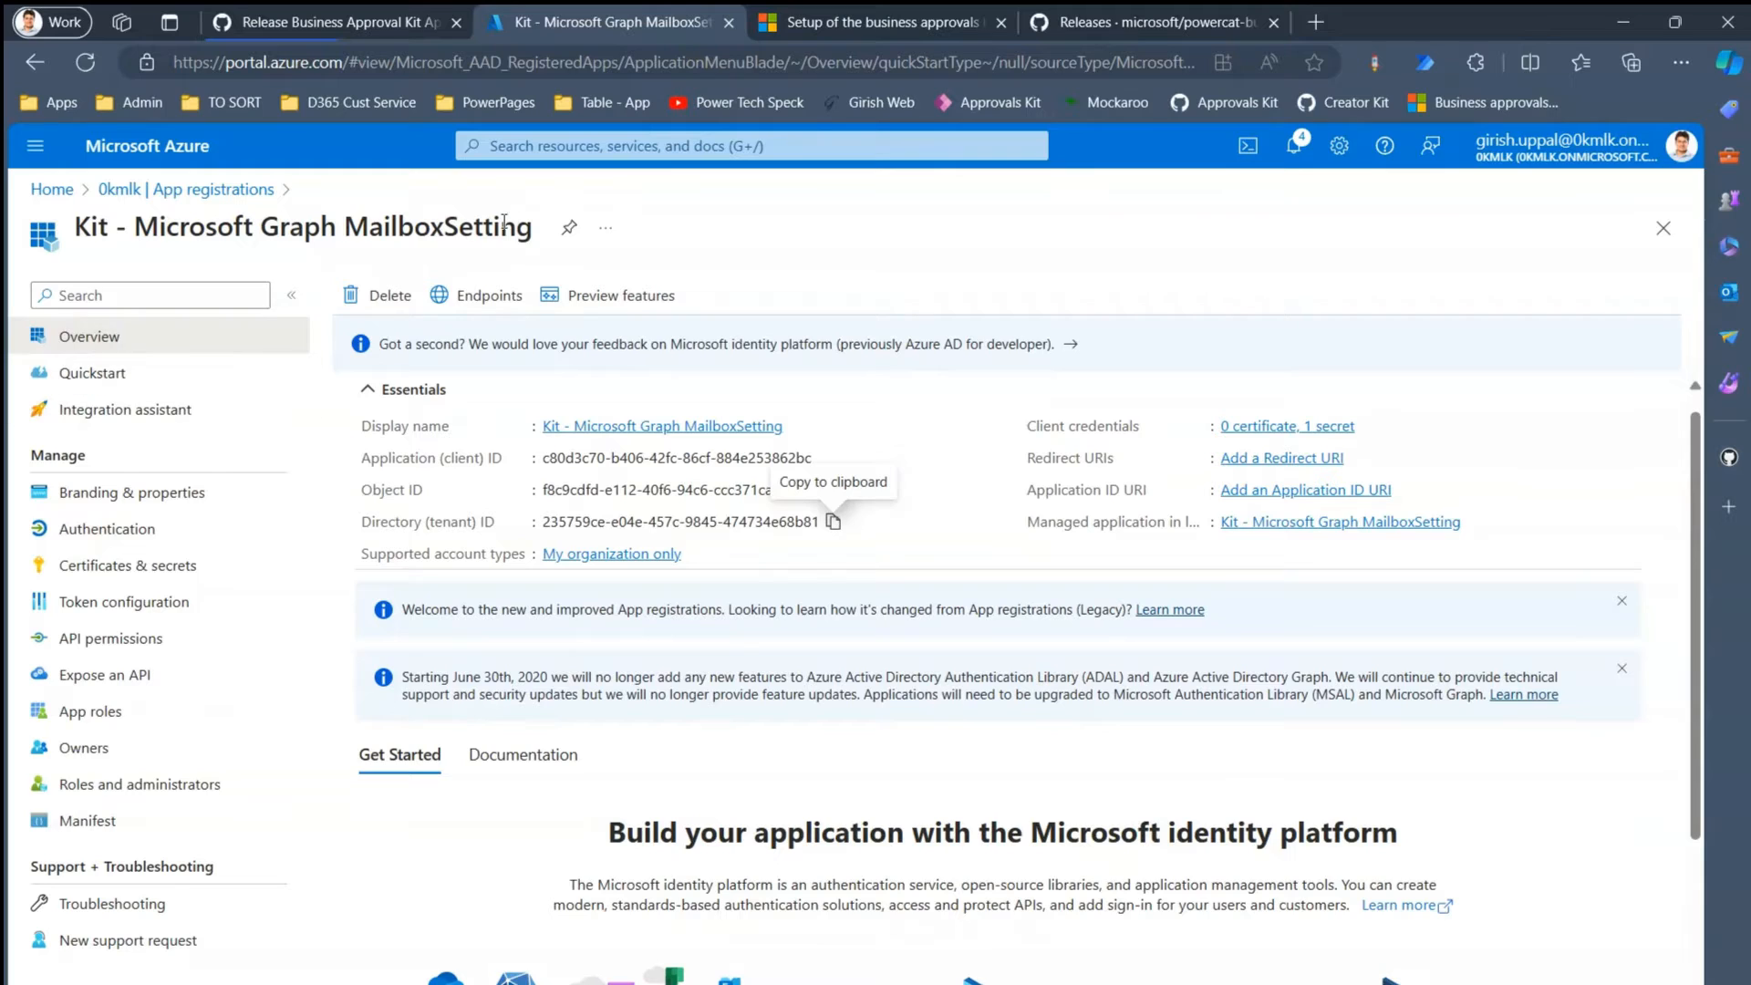
{"action": "left_click", "coordinate": [165, 649]}
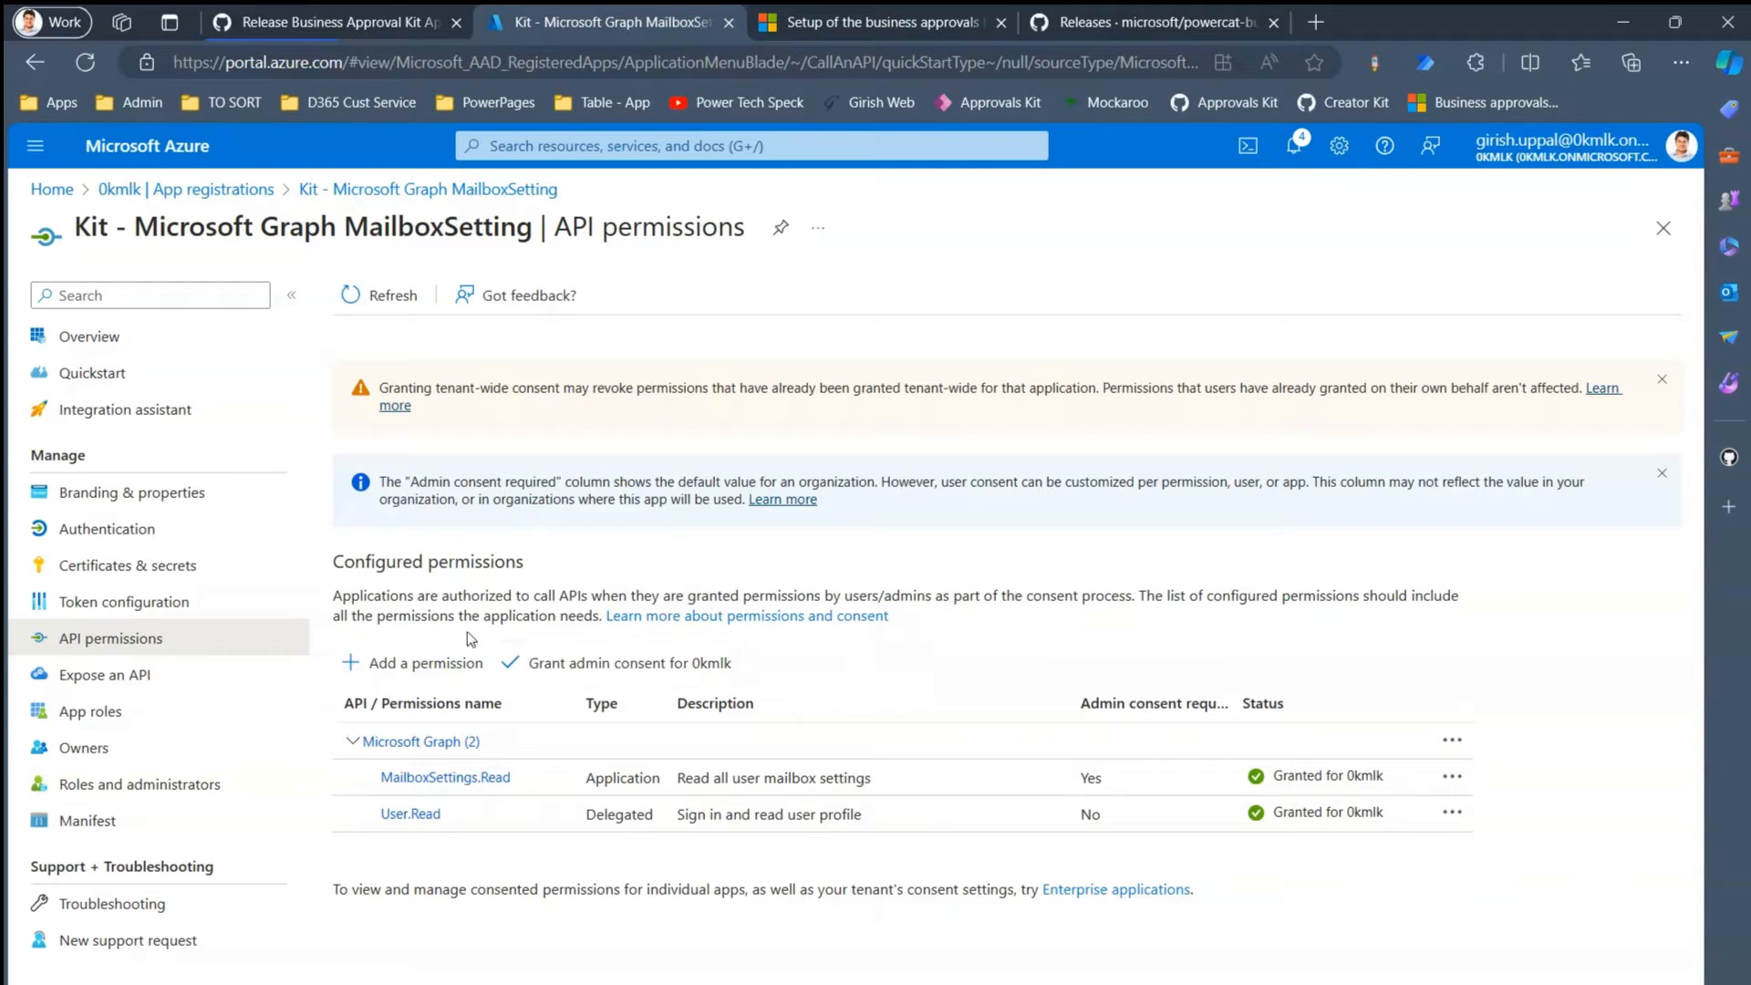
{"action": "left_click", "coordinate": [133, 571]}
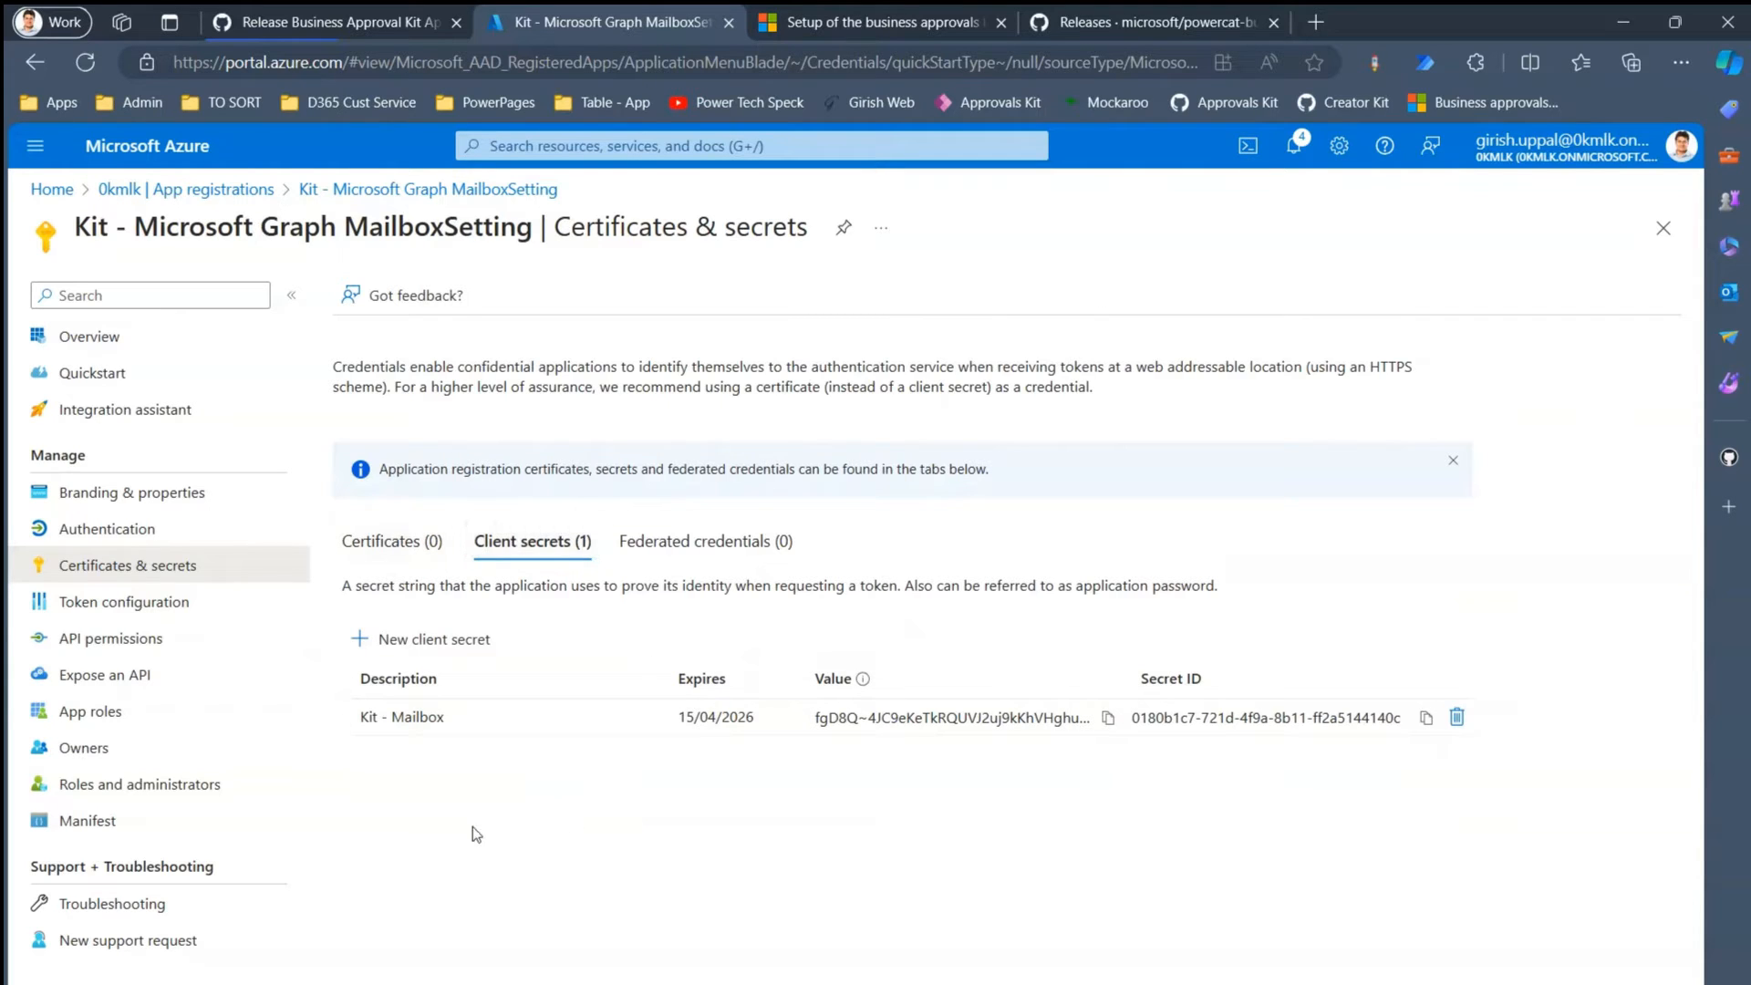
{"action": "left_click", "coordinate": [99, 532]}
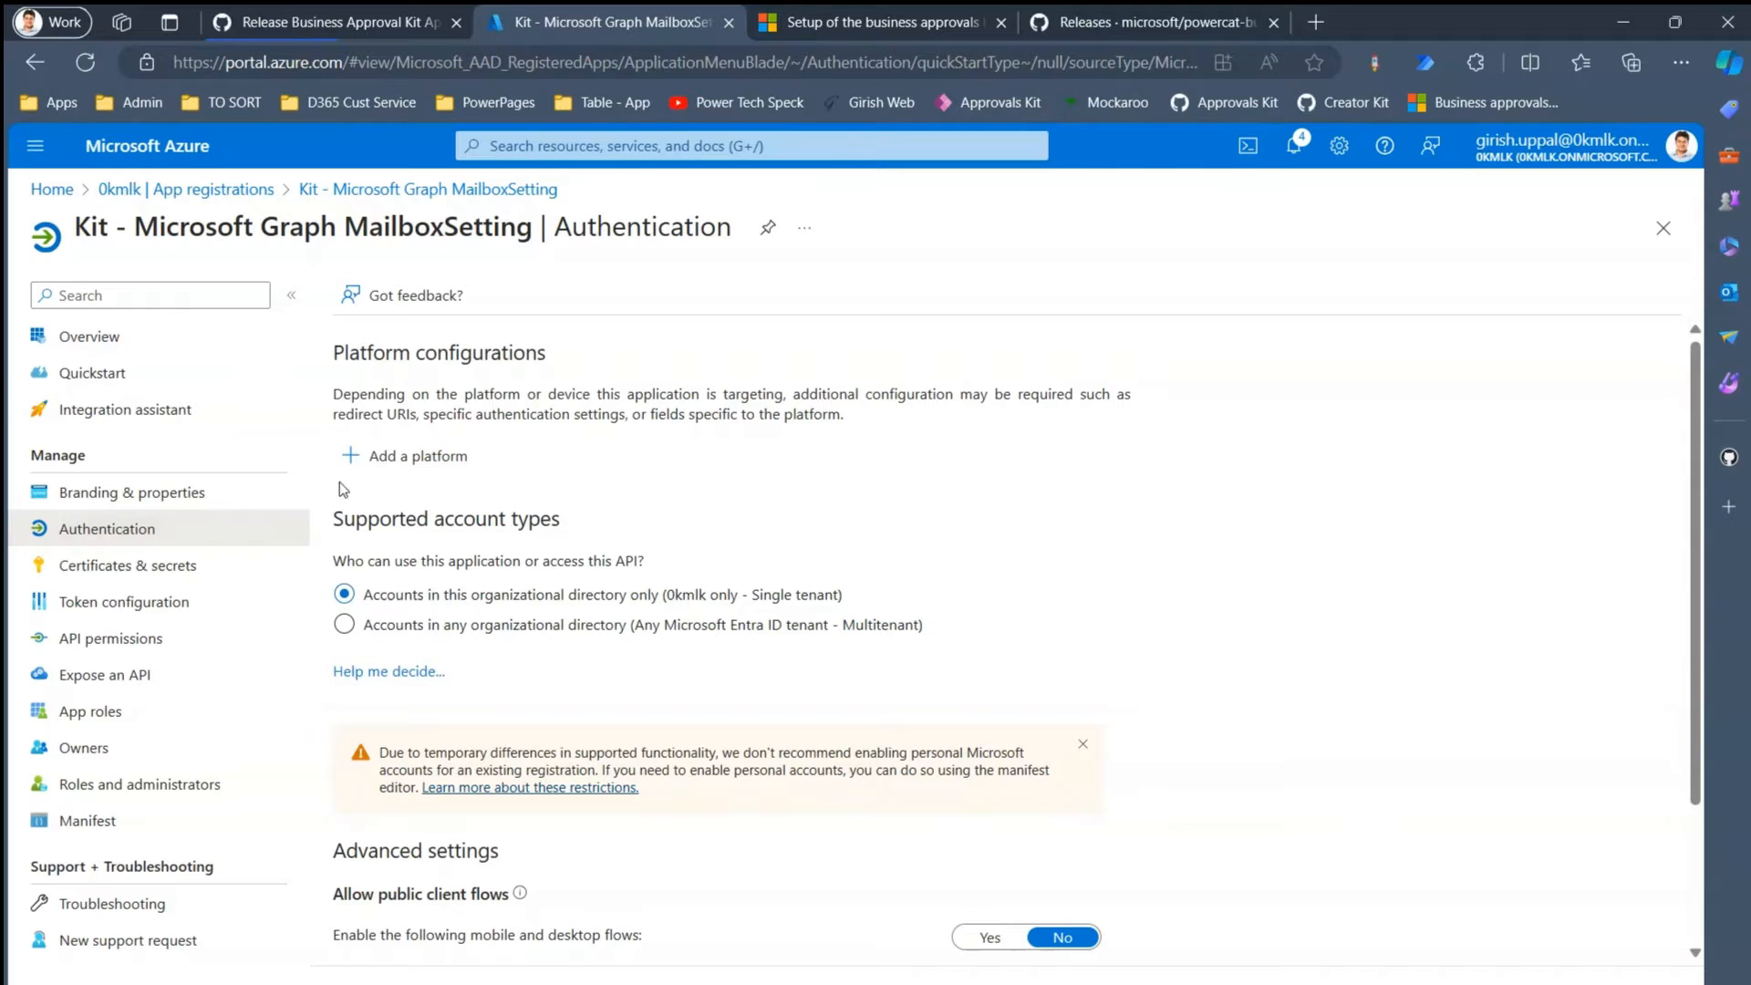
- Add a Web platform using the copied global.consent.azure-apim.net redirect URI and configure it
{"action": "left_click", "coordinate": [430, 456]}
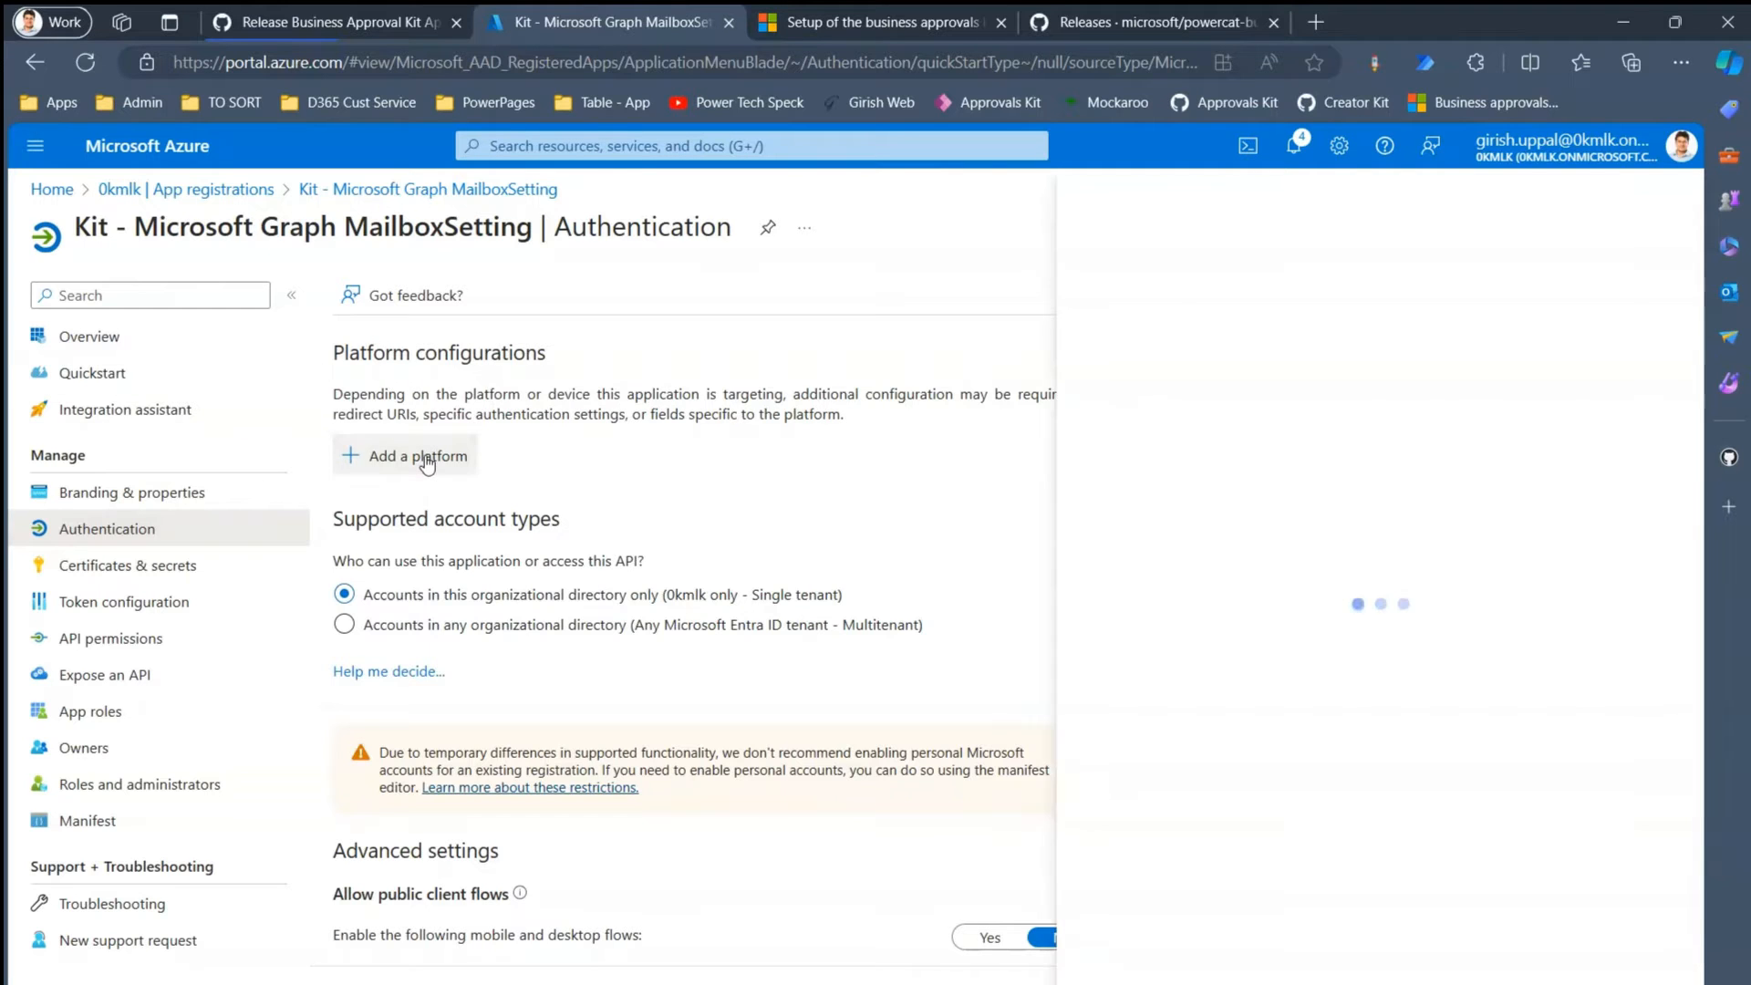
{"action": "left_click", "coordinate": [1131, 345]}
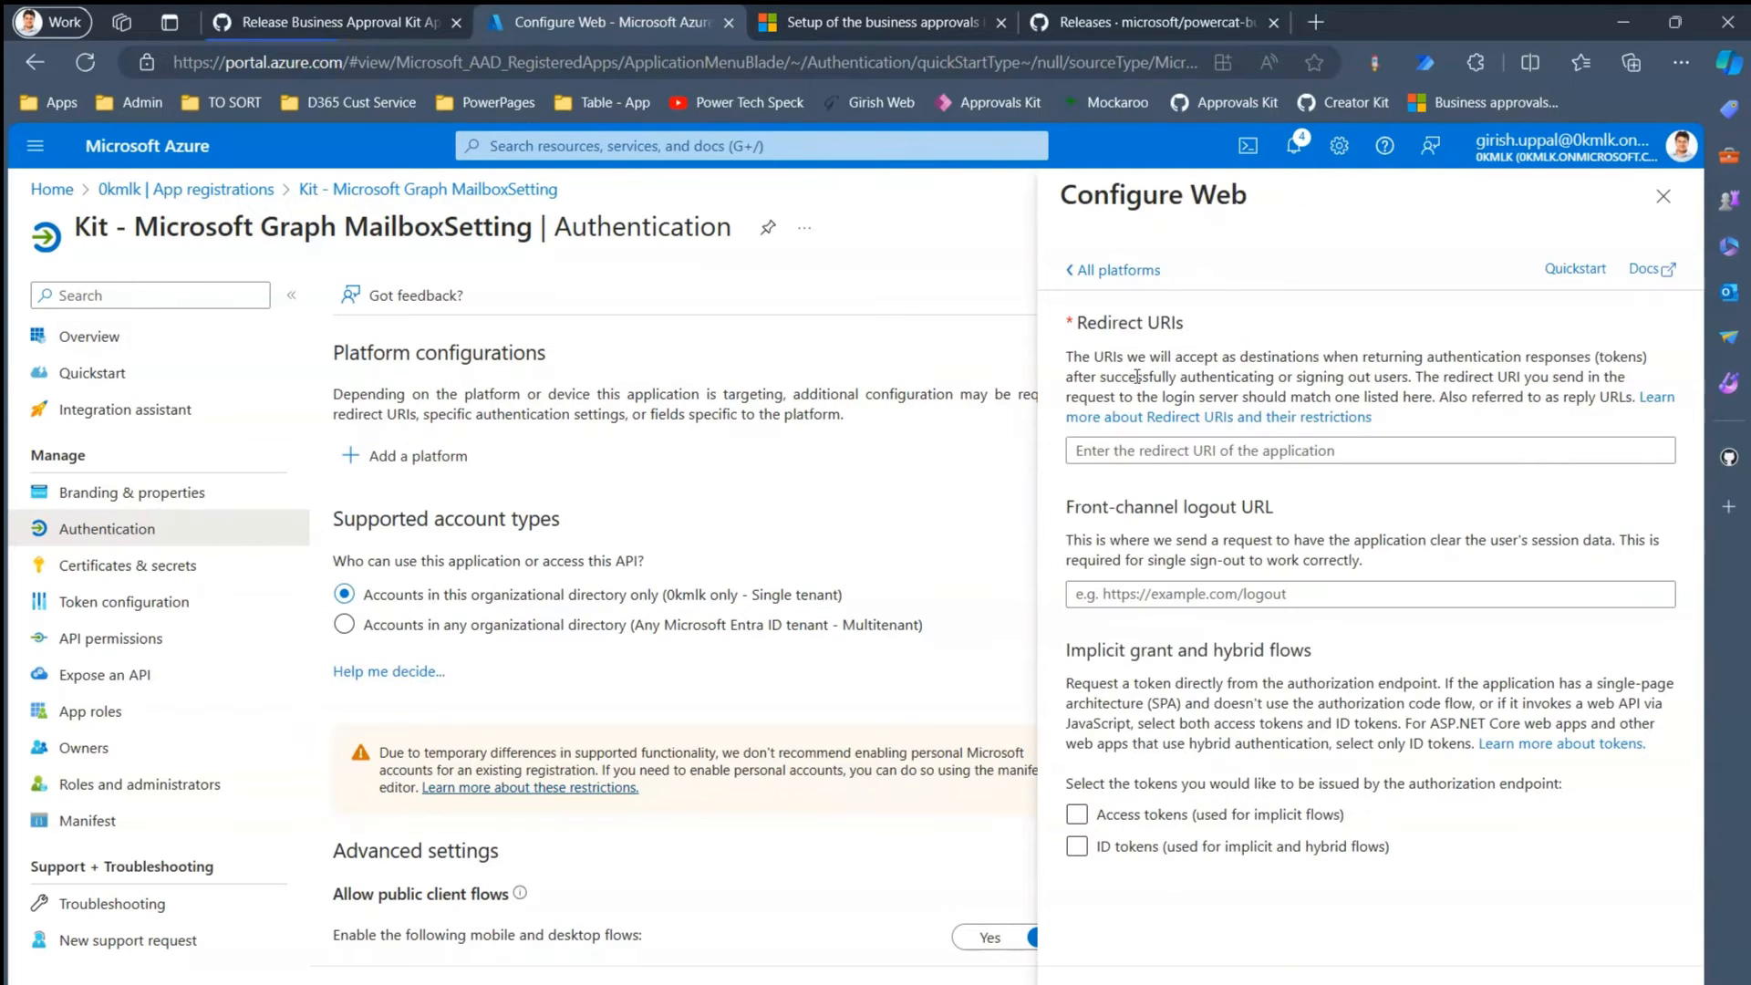
{"action": "left_click", "coordinate": [1131, 450]}
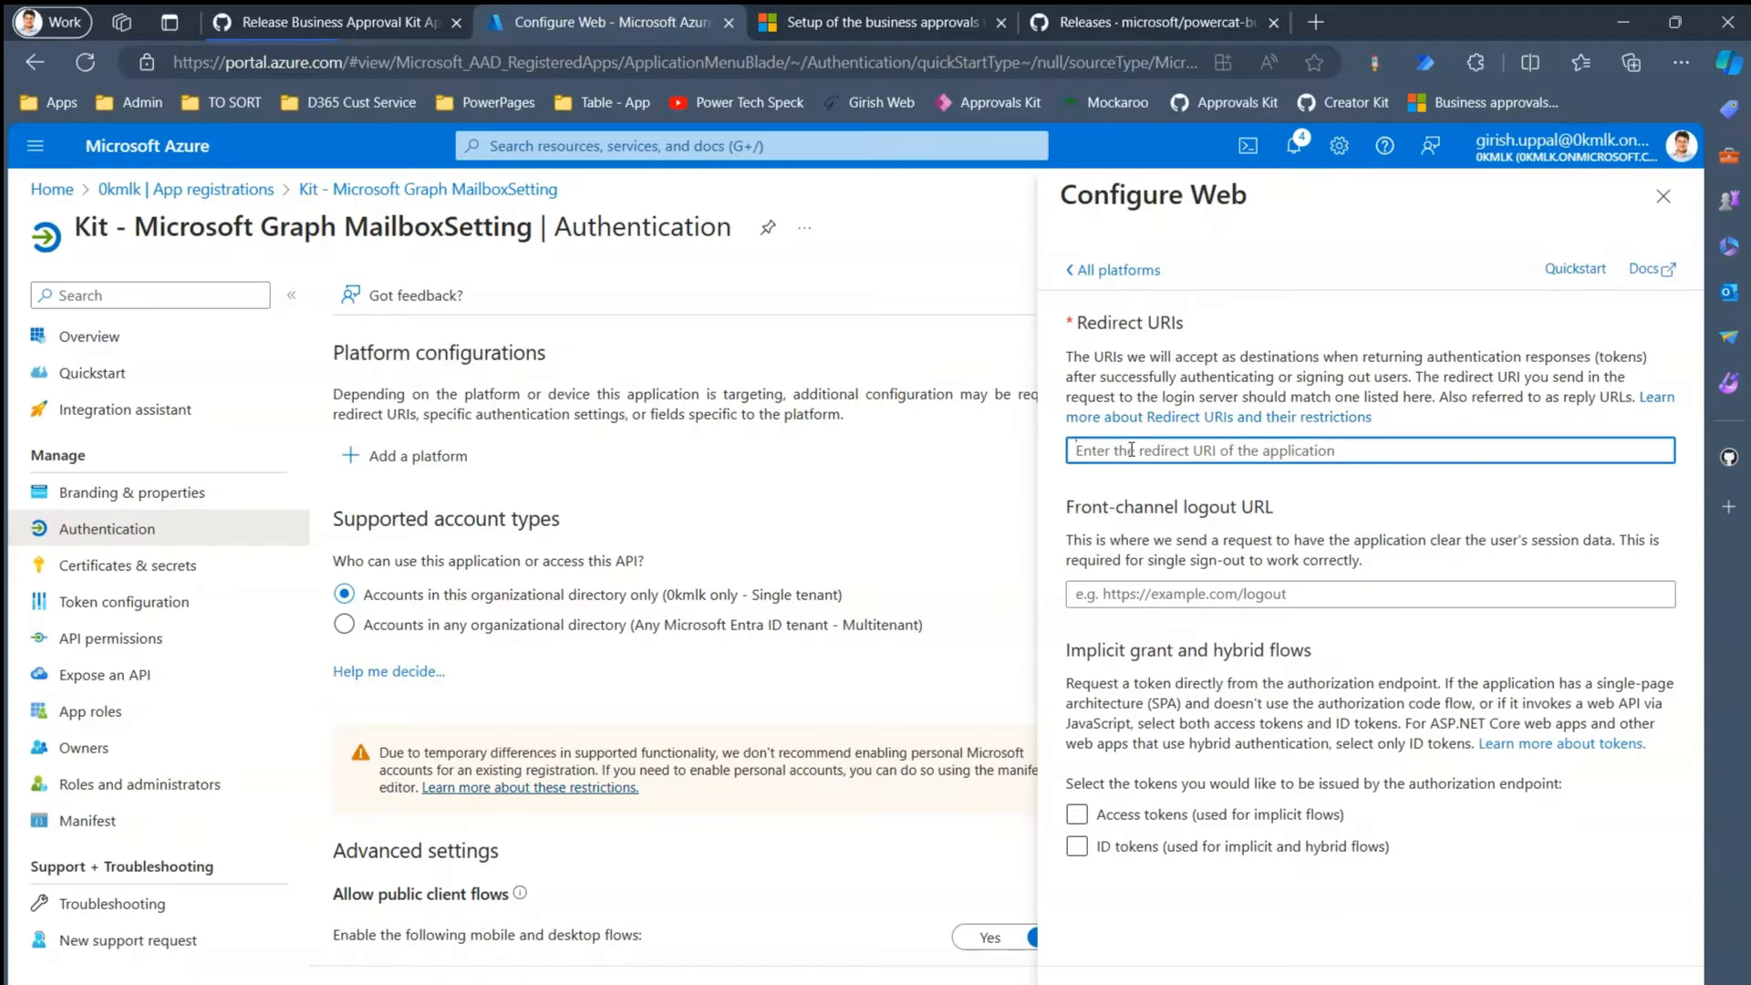
{"action": "key", "text": "ctrl+v"}
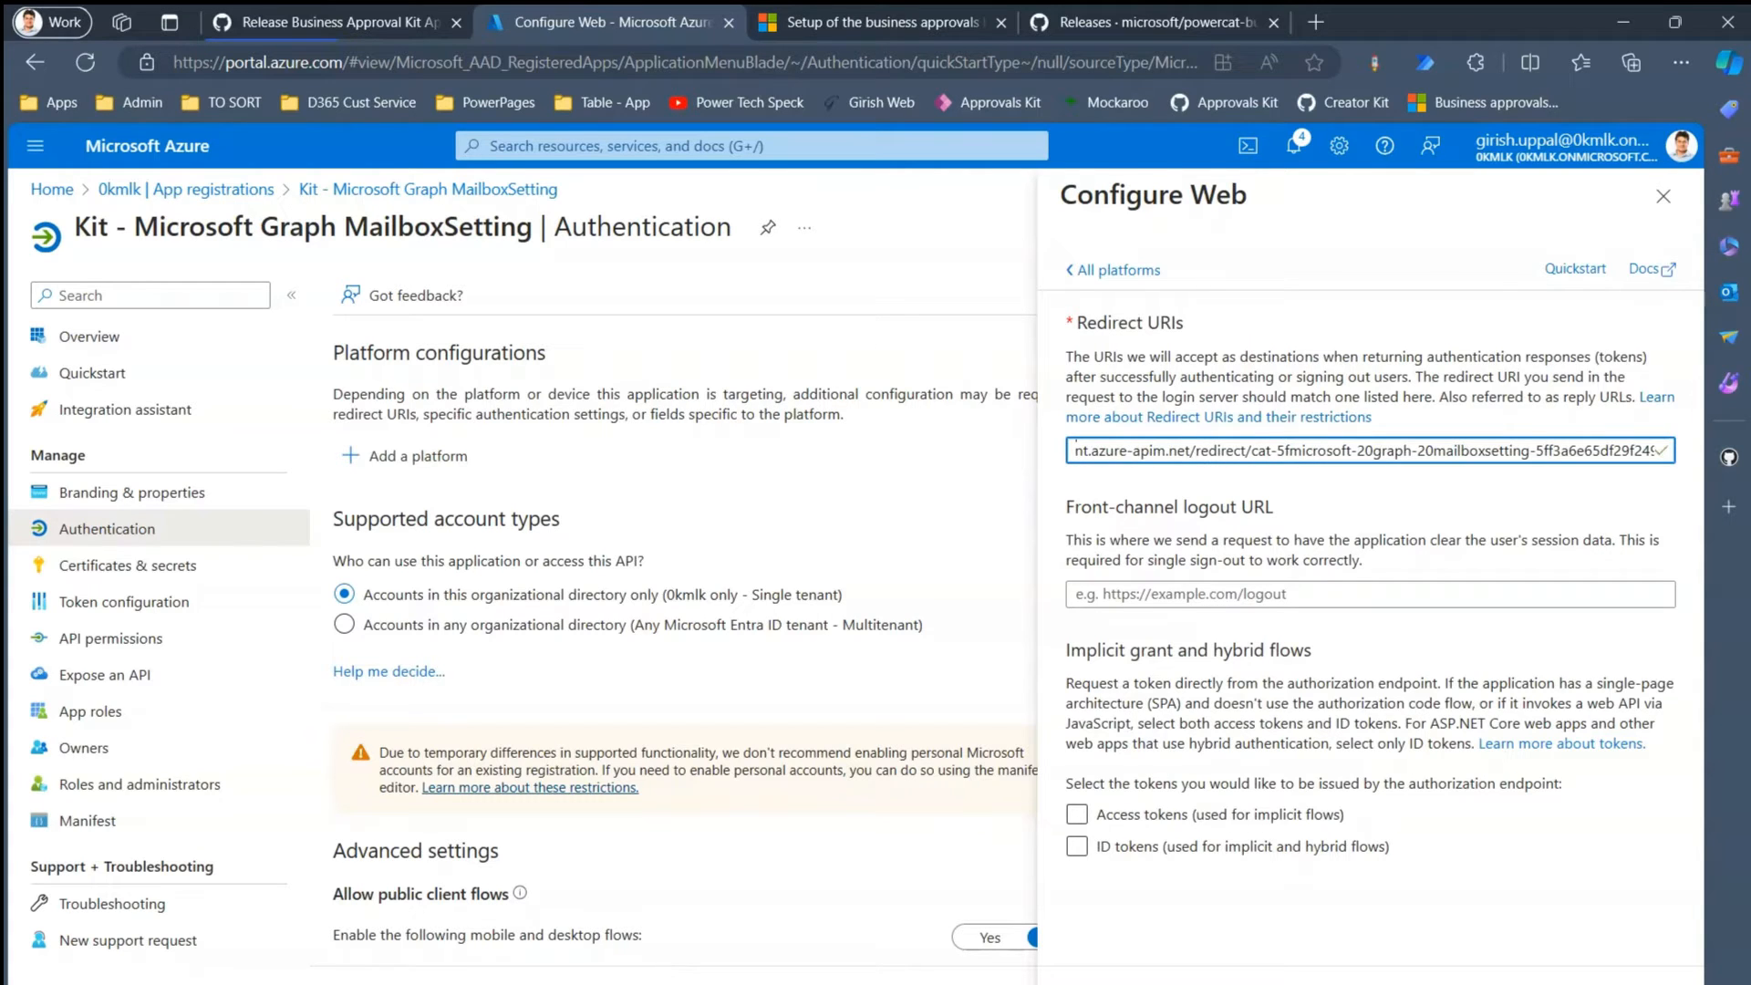
{"action": "left_click", "coordinate": [1105, 983]}
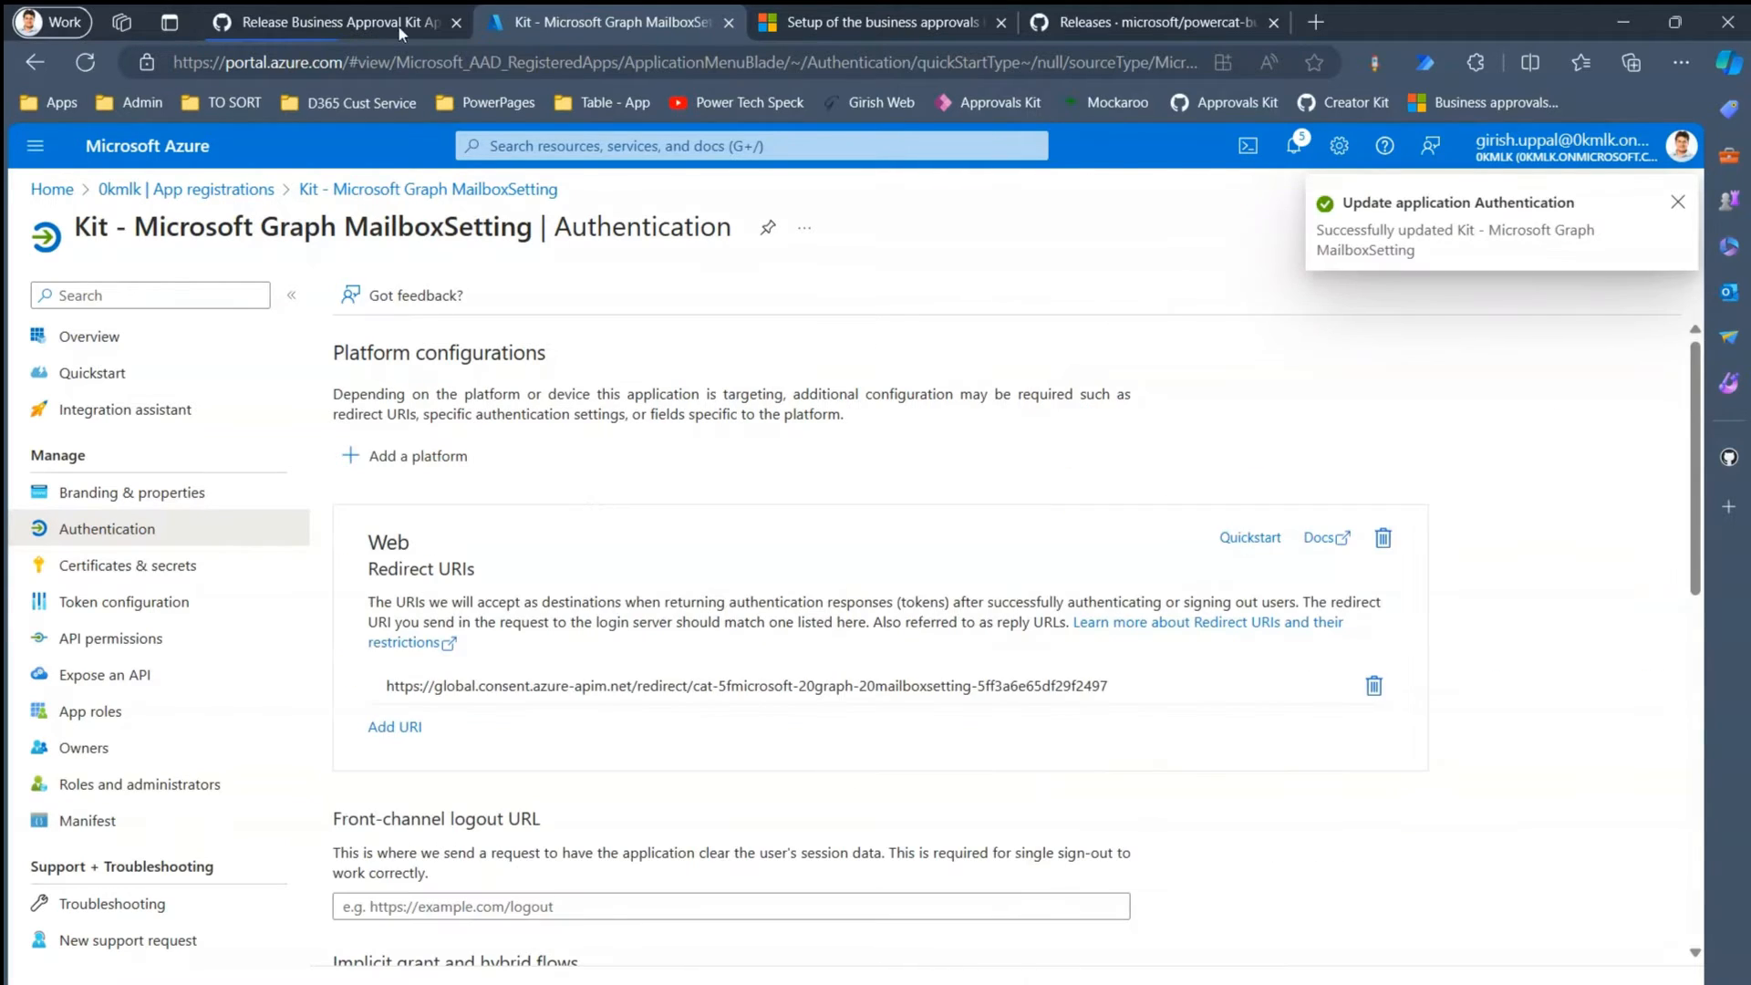
{"action": "left_click", "coordinate": [385, 15]}
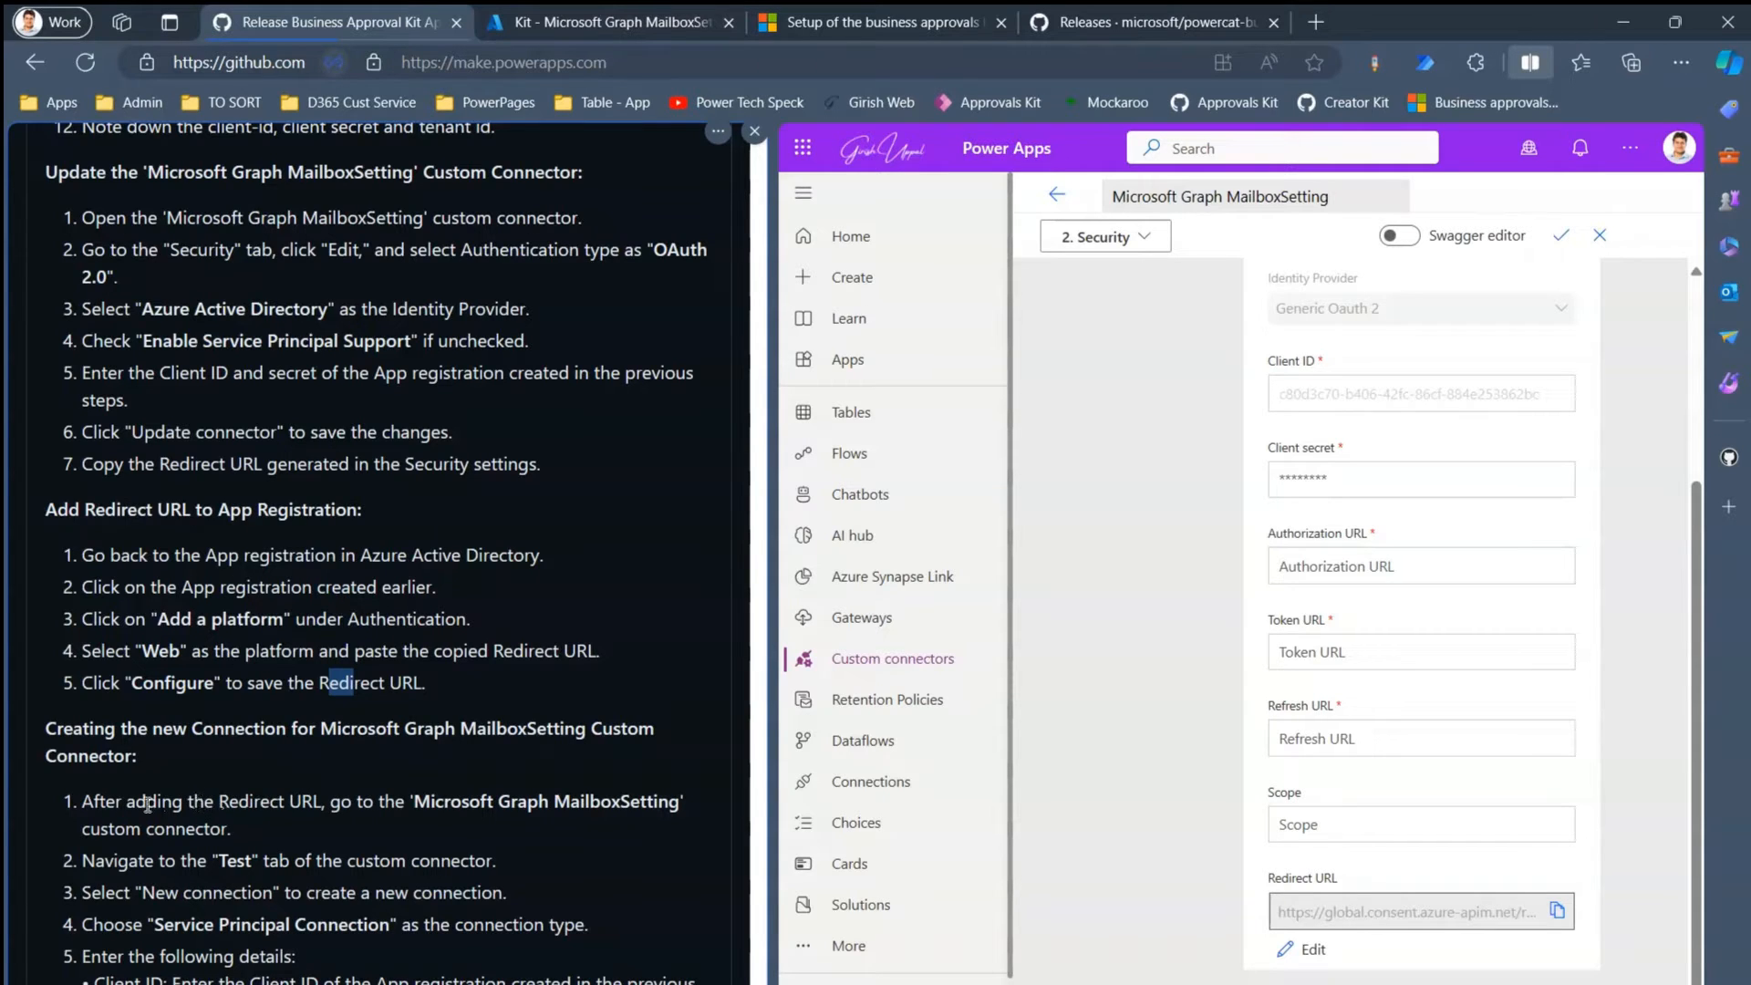
- Go to the connector's Test step and start a new Service Principal connection
{"action": "left_click_drag", "start_coordinate": [135, 804], "coordinate": [605, 853]}
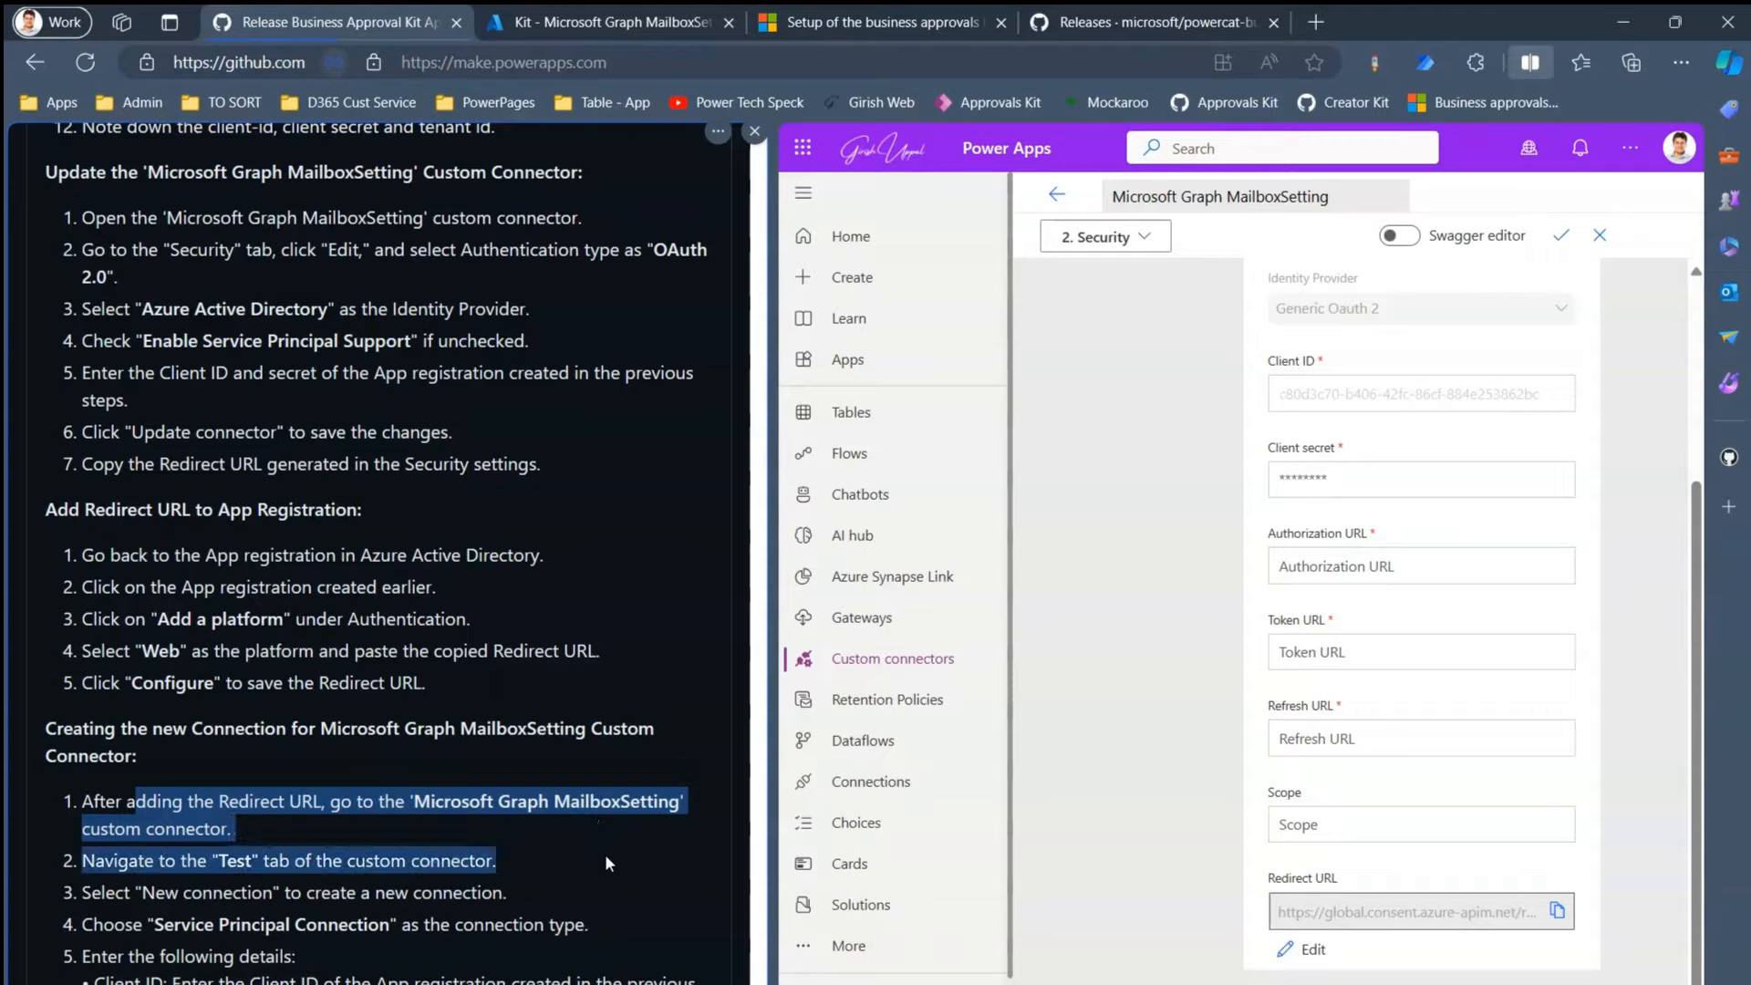
{"action": "left_click", "coordinate": [663, 13]}
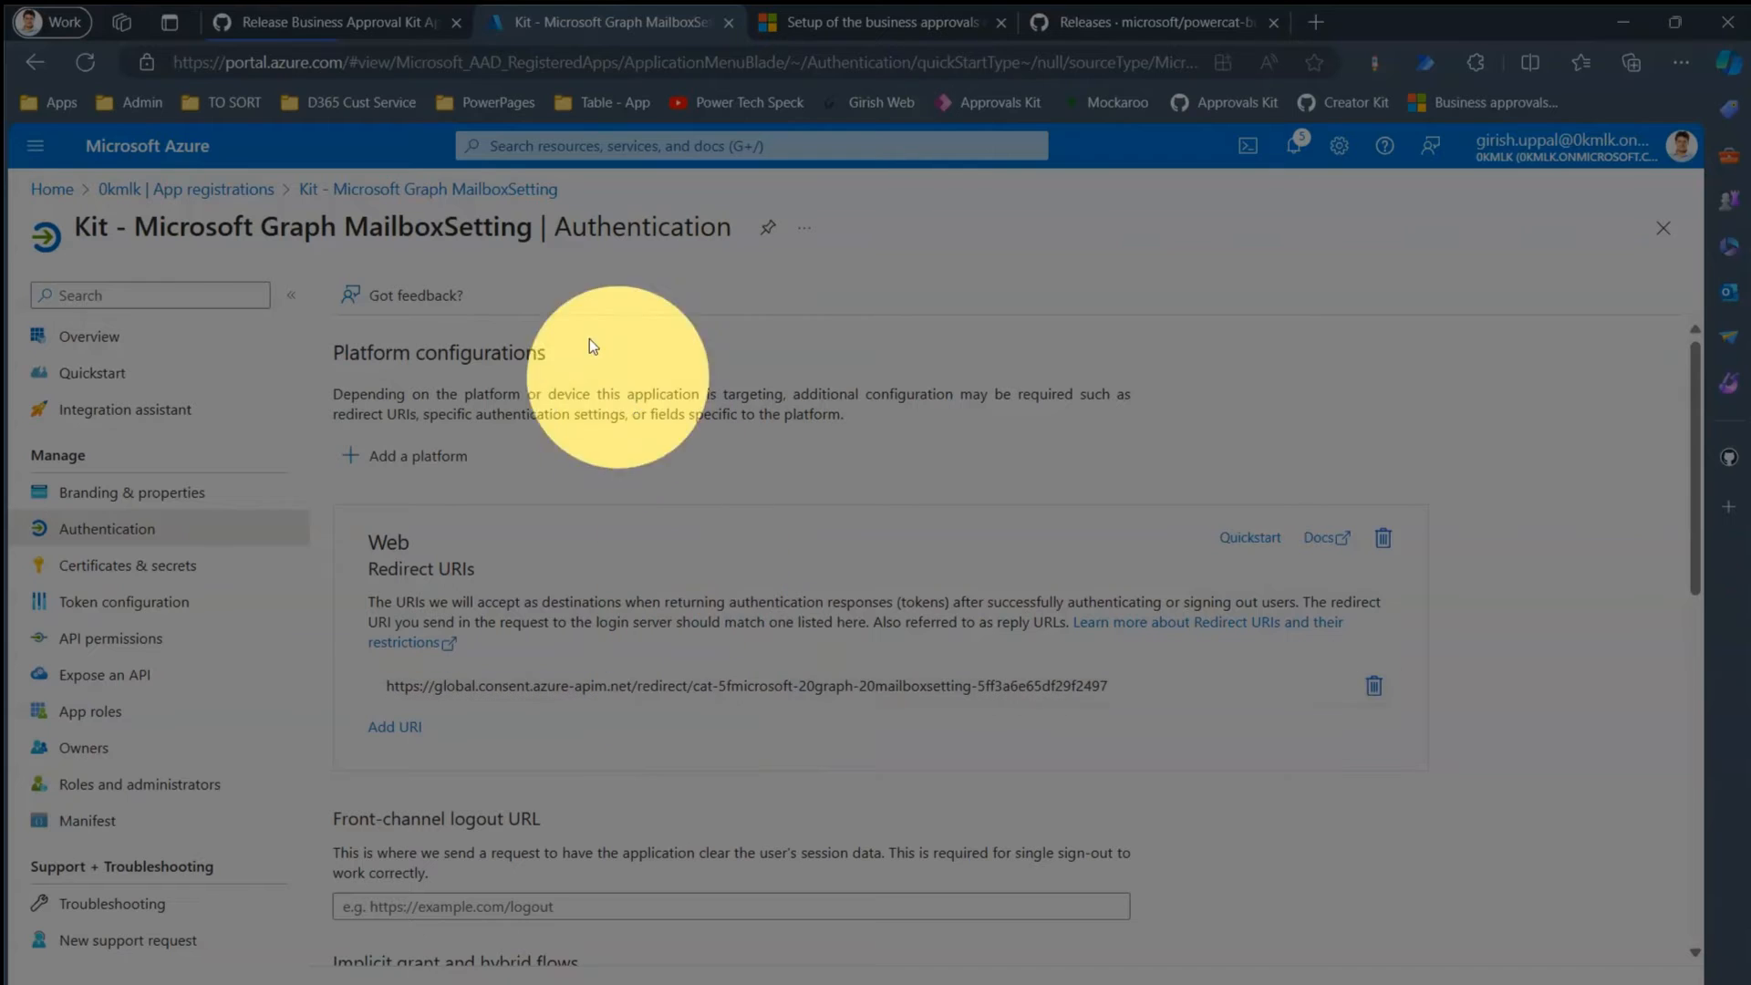
{"action": "left_click", "coordinate": [363, 27]}
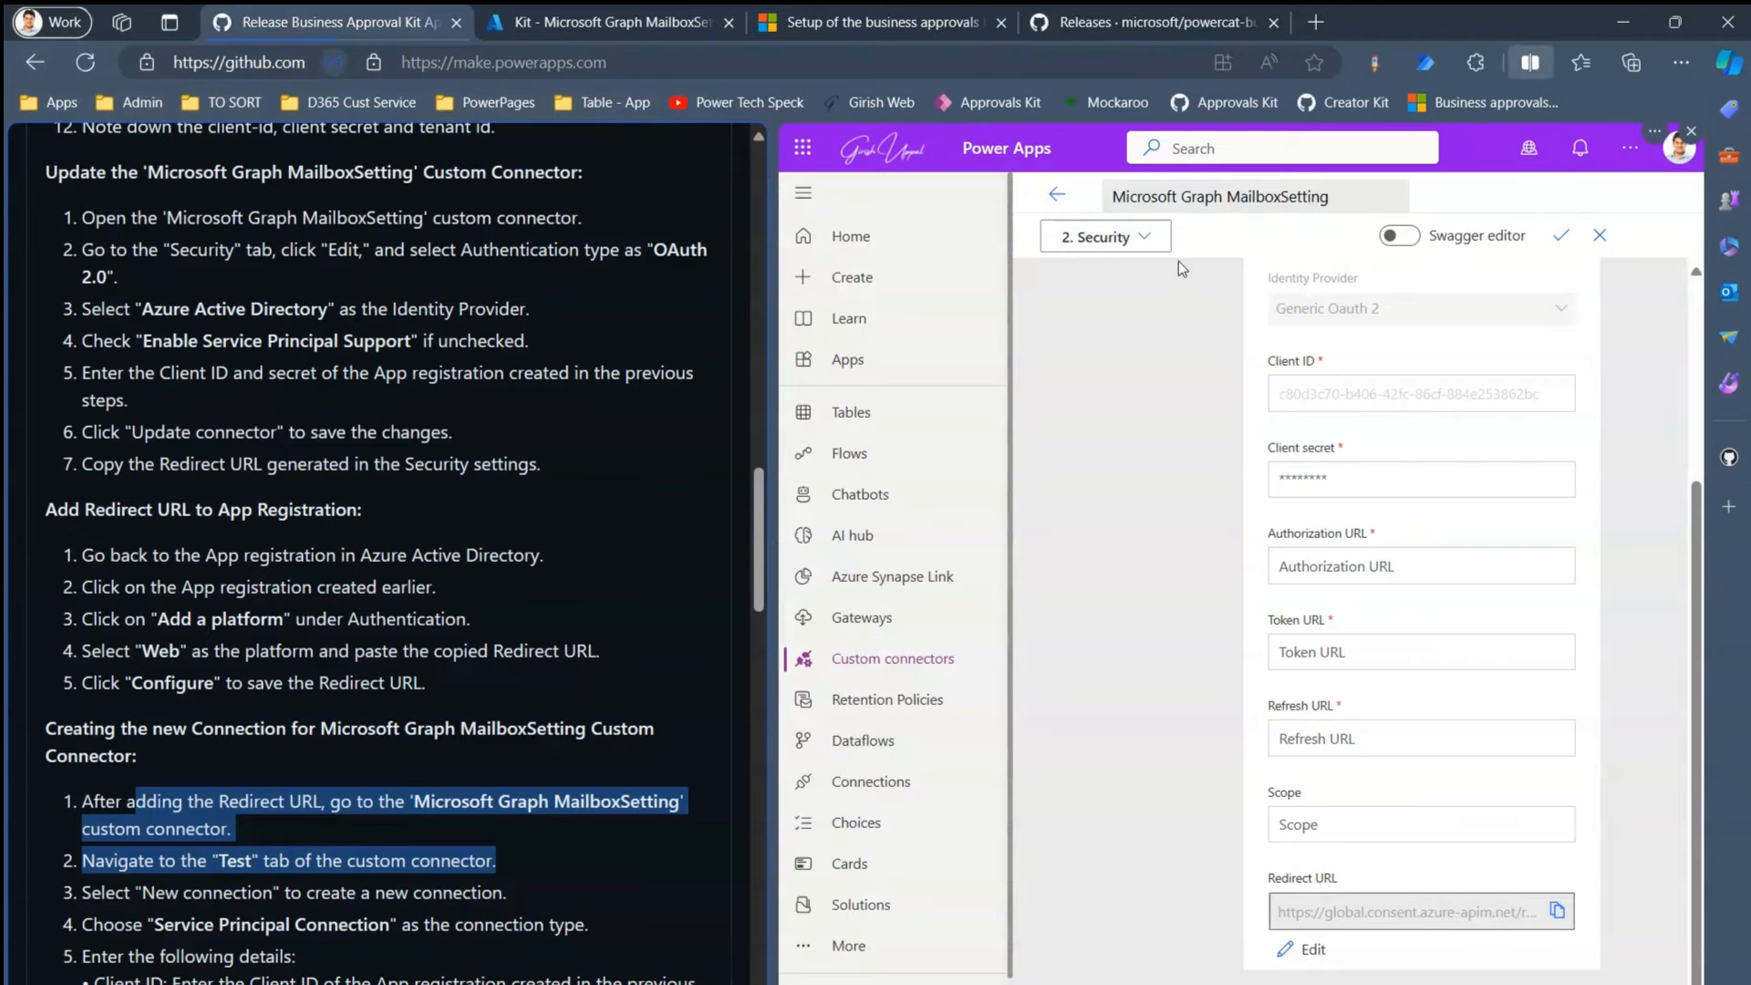
{"action": "left_click", "coordinate": [1106, 236]}
{"action": "left_click", "coordinate": [1081, 456]}
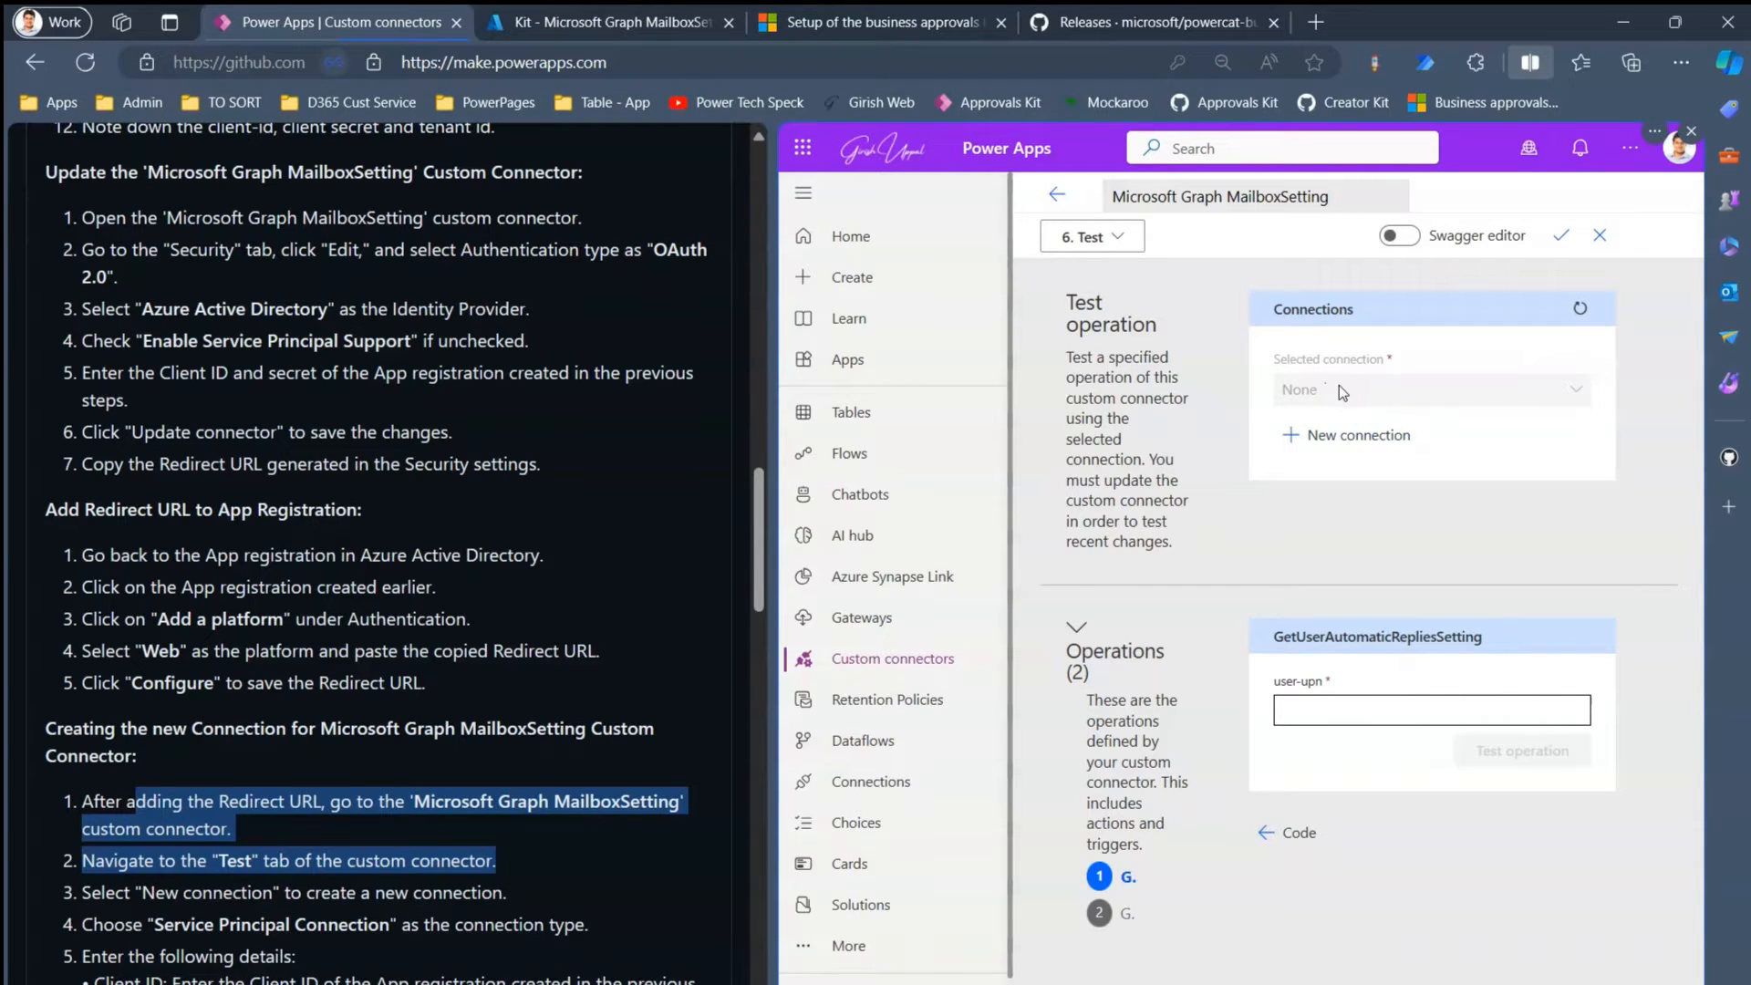
{"action": "left_click", "coordinate": [1359, 435]}
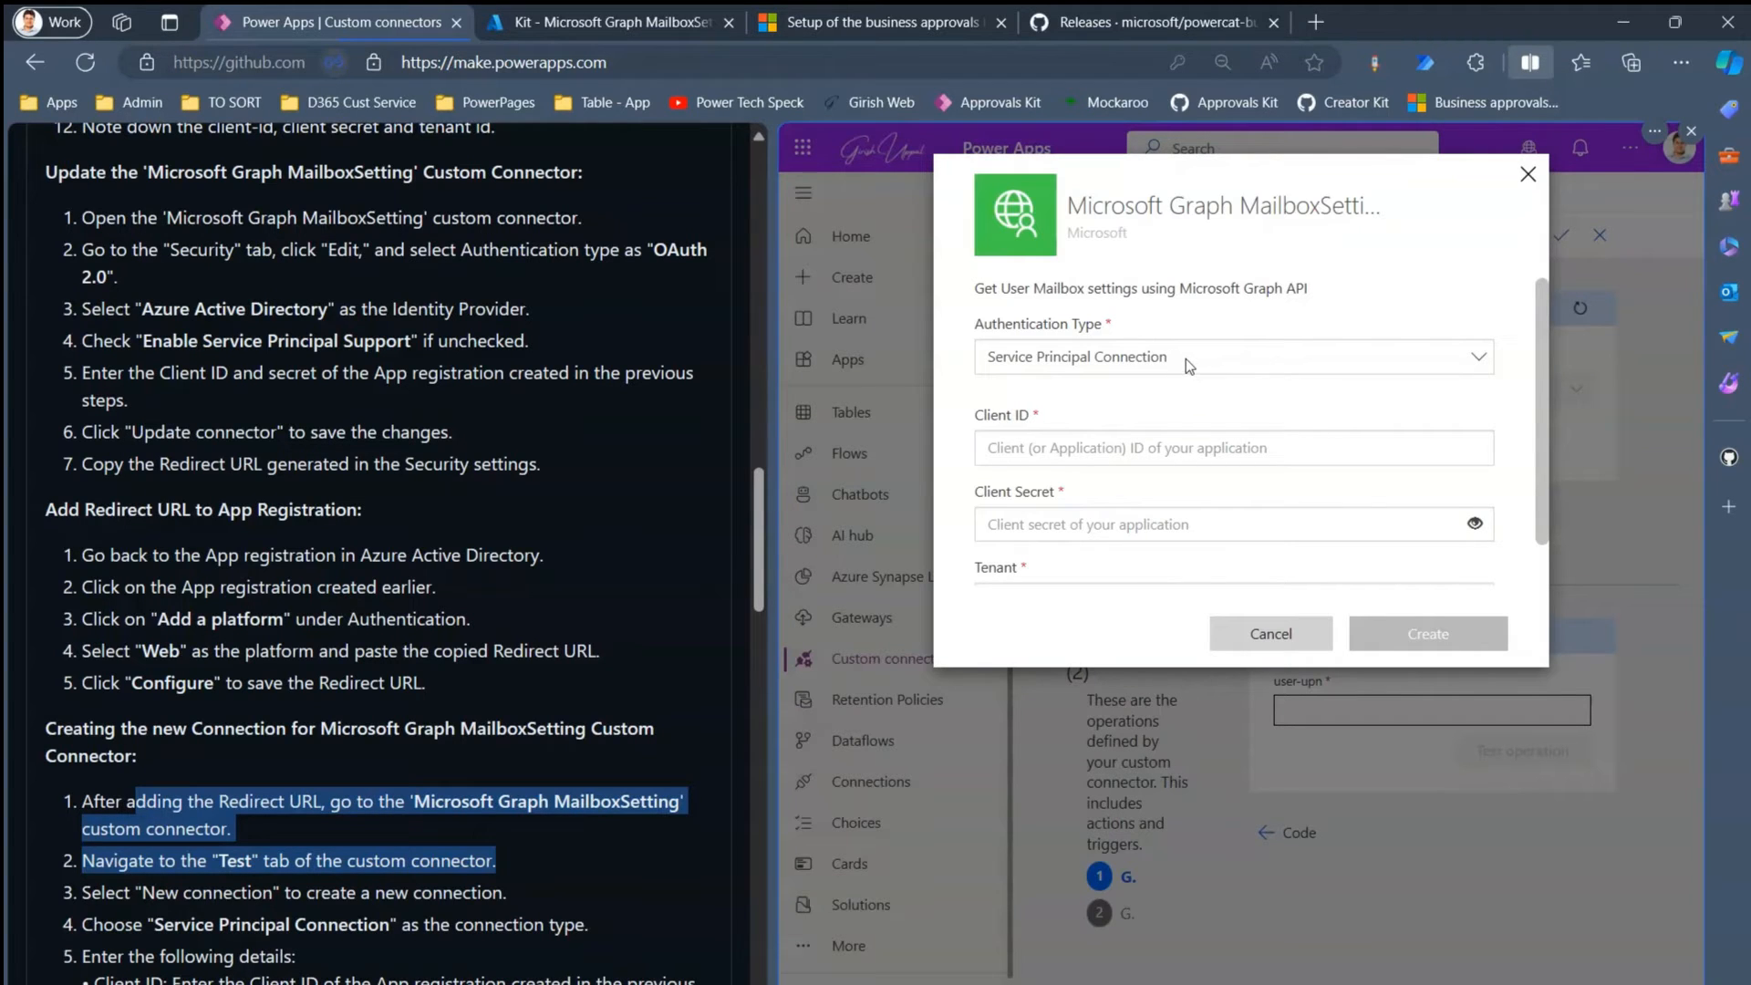
{"action": "left_click_drag", "start_coordinate": [243, 929], "coordinate": [418, 928]}
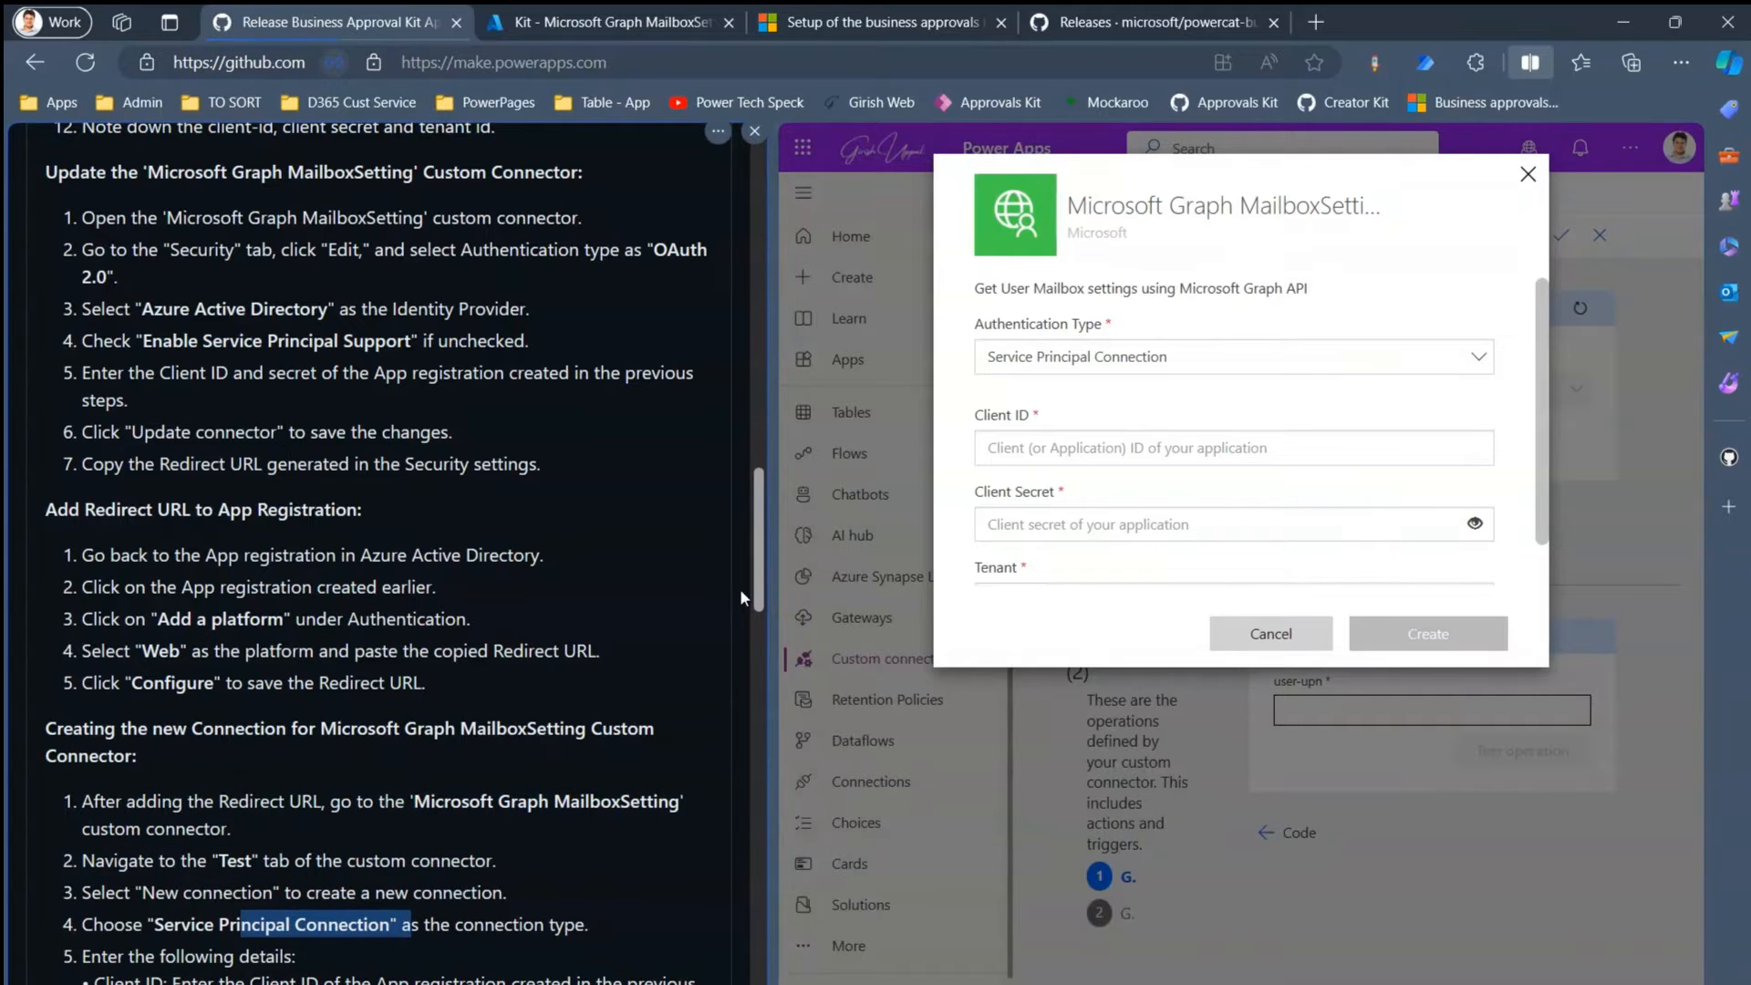
{"action": "left_click_drag", "start_coordinate": [760, 593], "coordinate": [768, 682]}
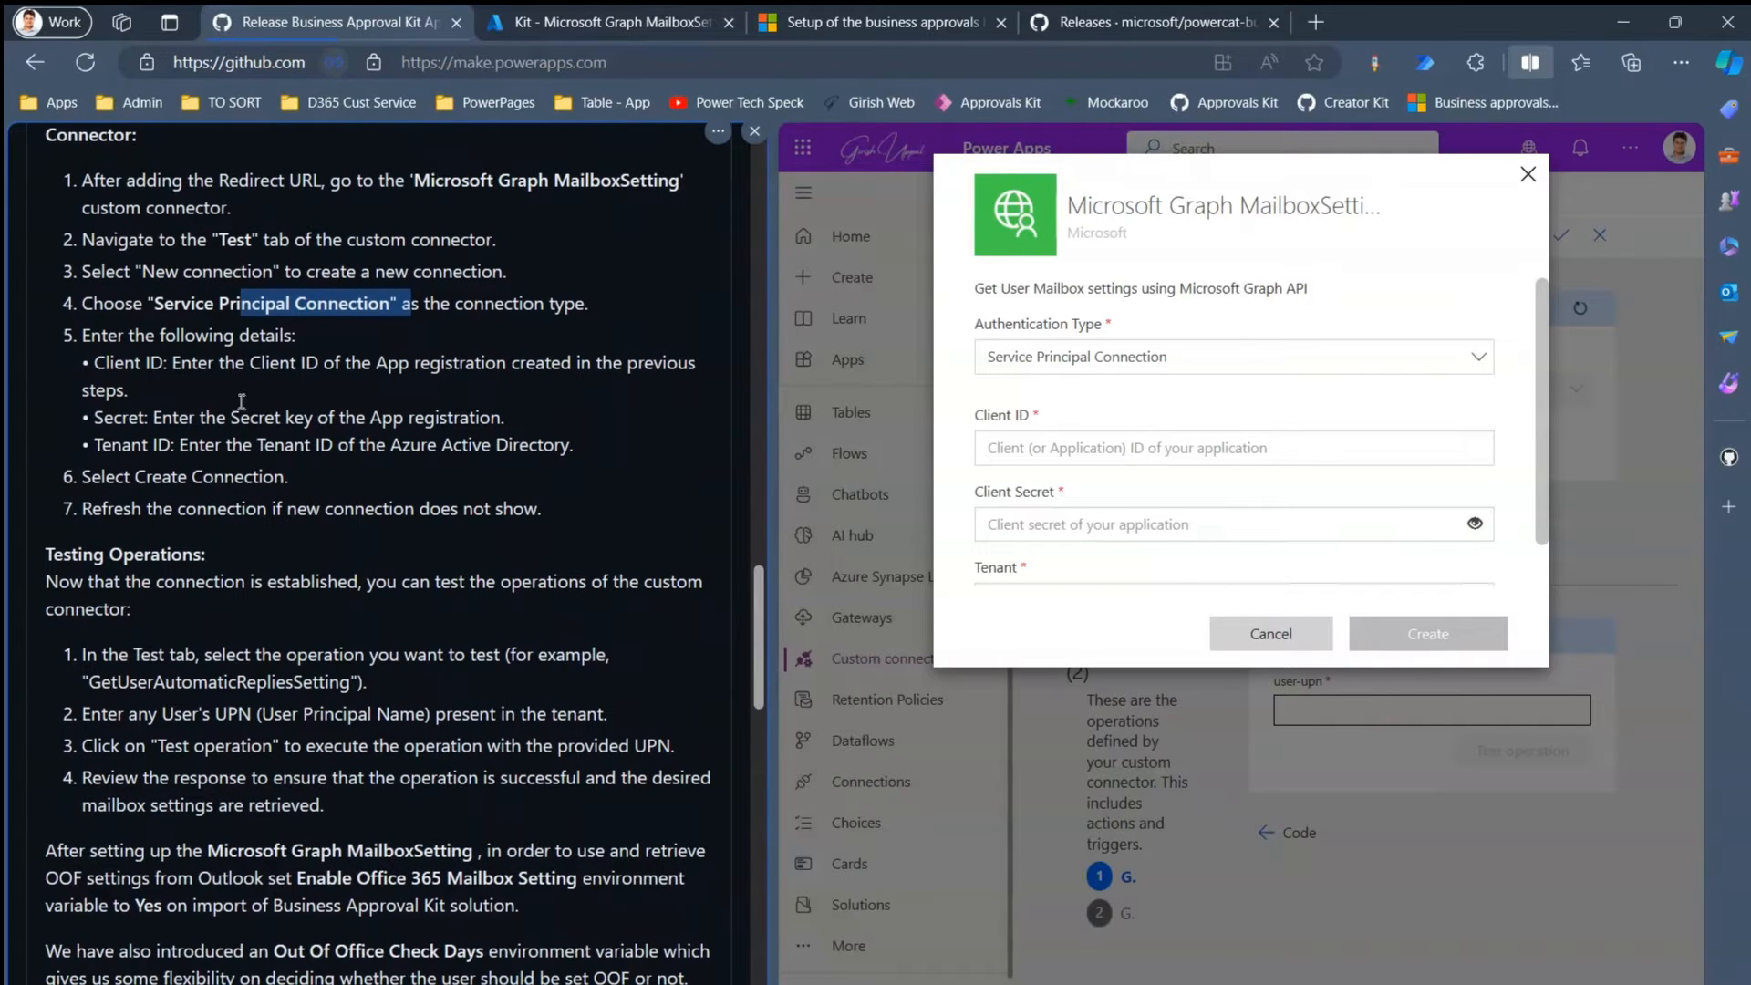
{"action": "left_click_drag", "start_coordinate": [80, 179], "coordinate": [605, 303]}
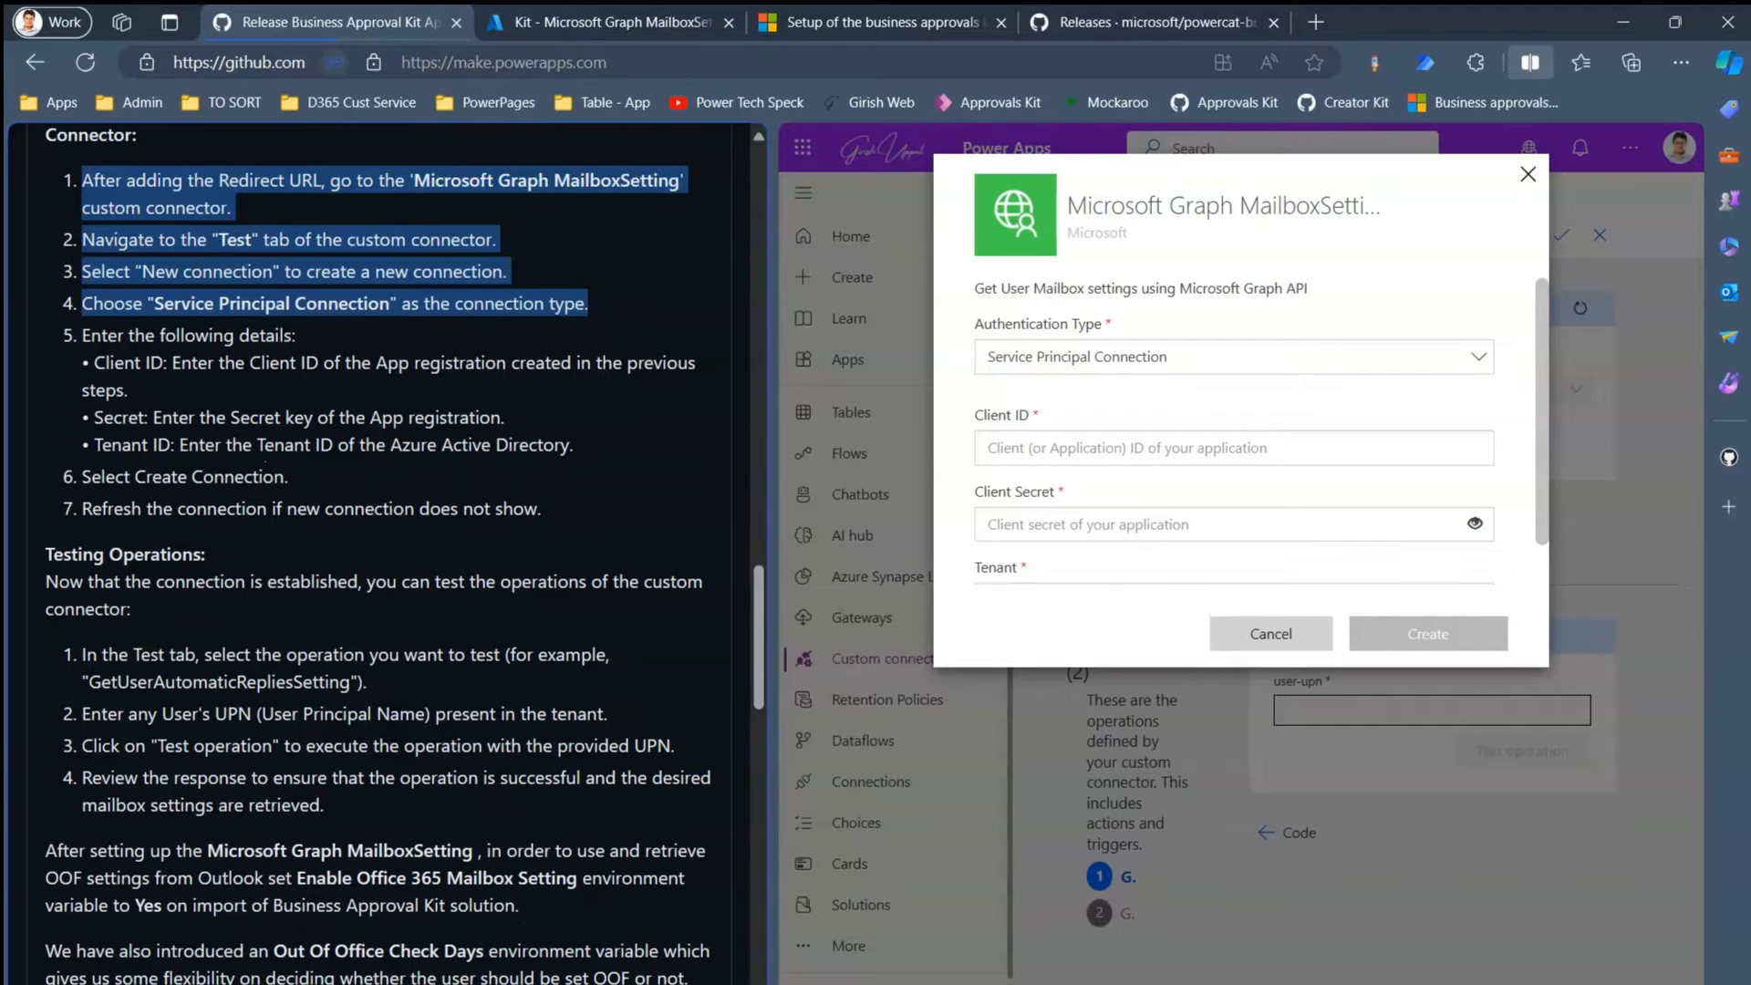
- Fill the connection's Client ID and Client Secret from the credentials file
{"action": "key", "text": "alt+Tab"}
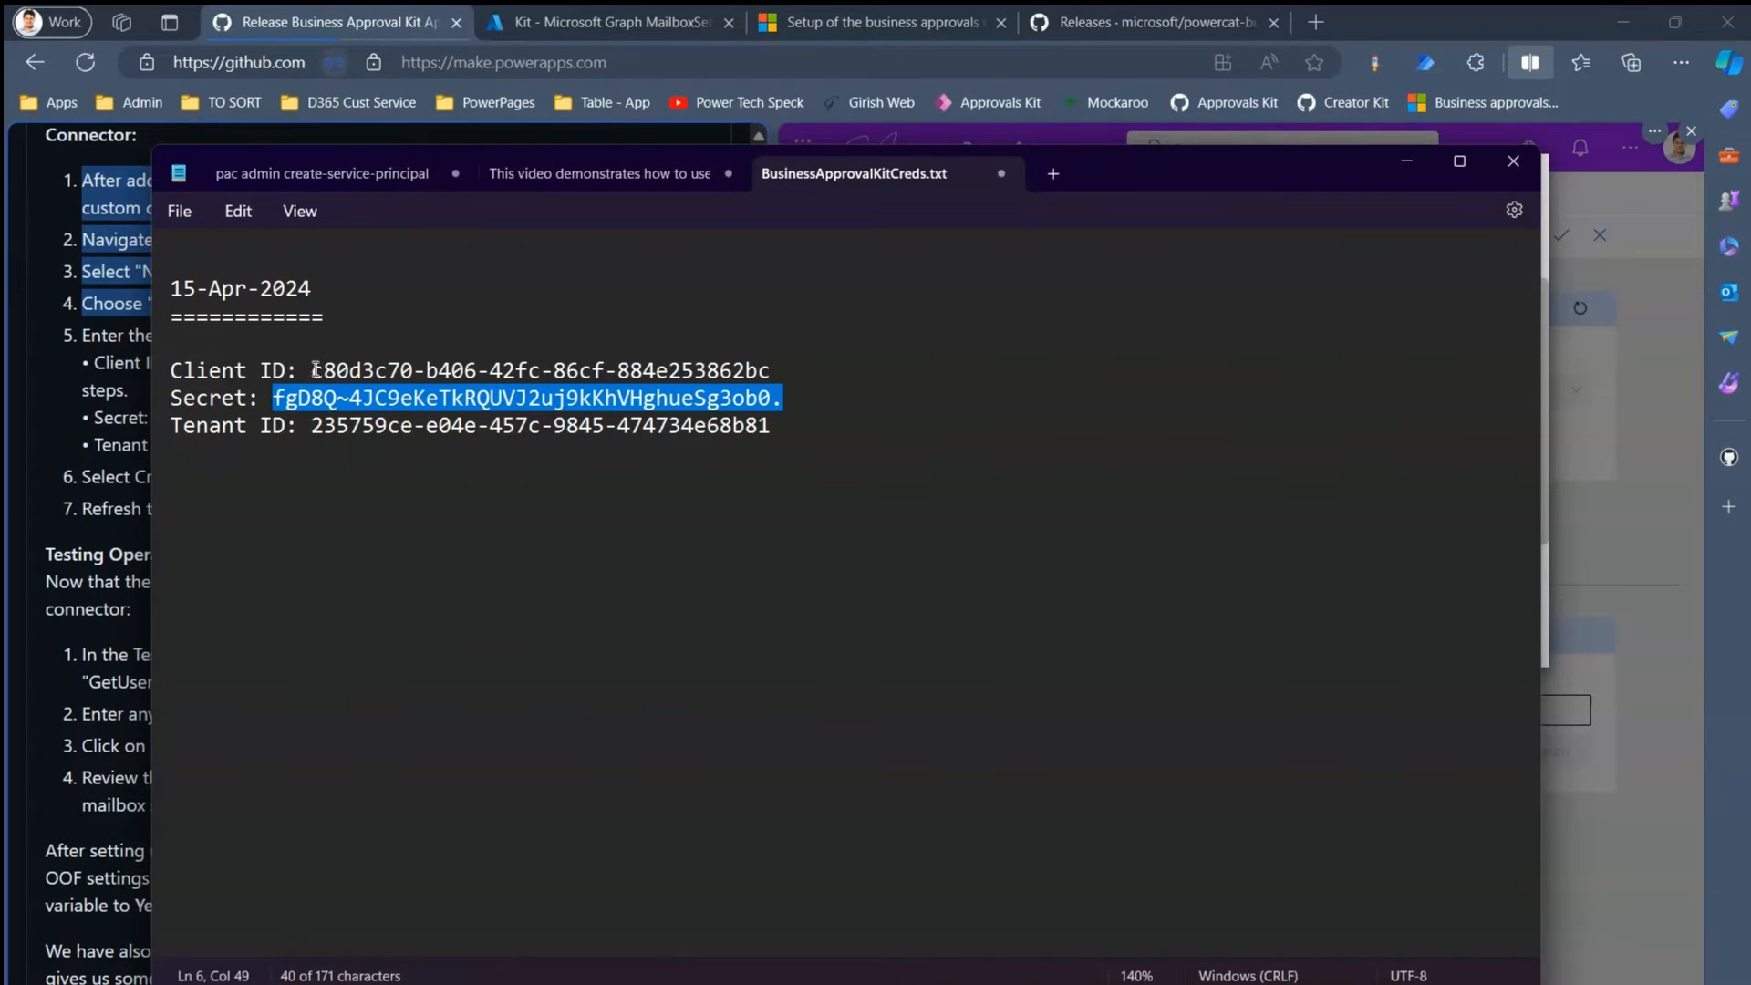
{"action": "left_click_drag", "start_coordinate": [313, 364], "coordinate": [793, 381]}
{"action": "key", "text": "ctrl+c"}
{"action": "key", "text": "alt+Tab"}
{"action": "left_click", "coordinate": [1058, 449]}
{"action": "key", "text": "ctrl+v"}
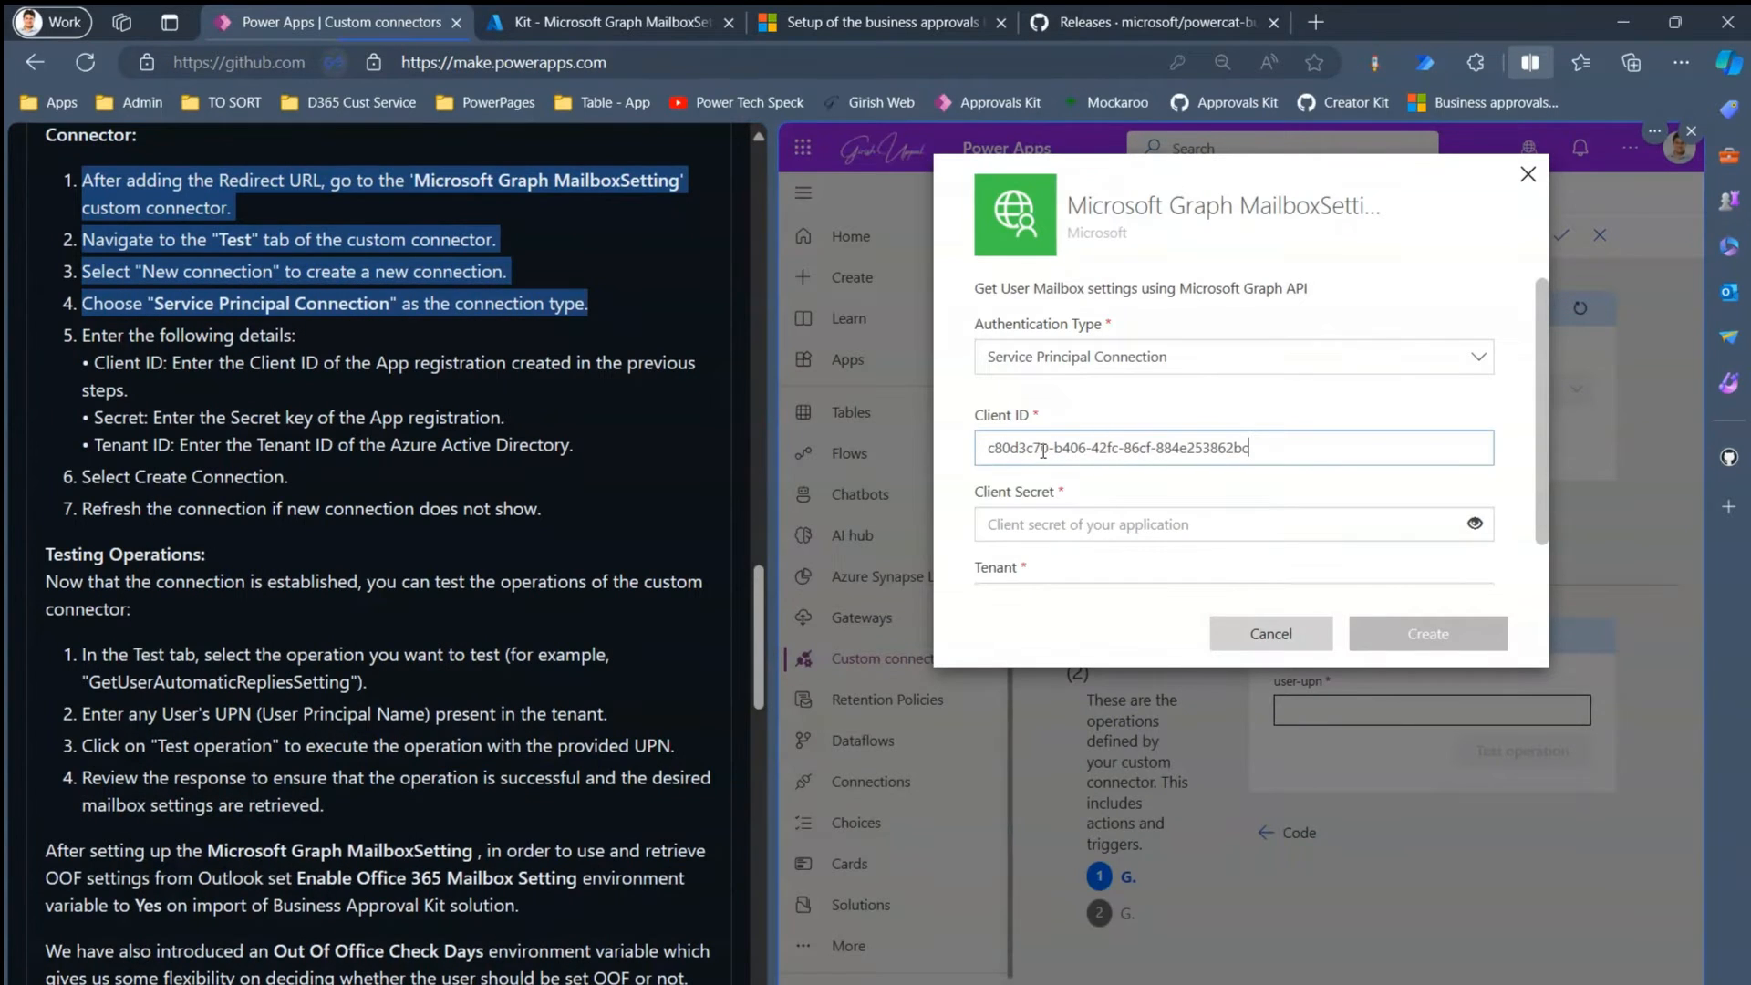
{"action": "key", "text": "alt+Tab"}
{"action": "left_click_drag", "start_coordinate": [272, 399], "coordinate": [771, 402]}
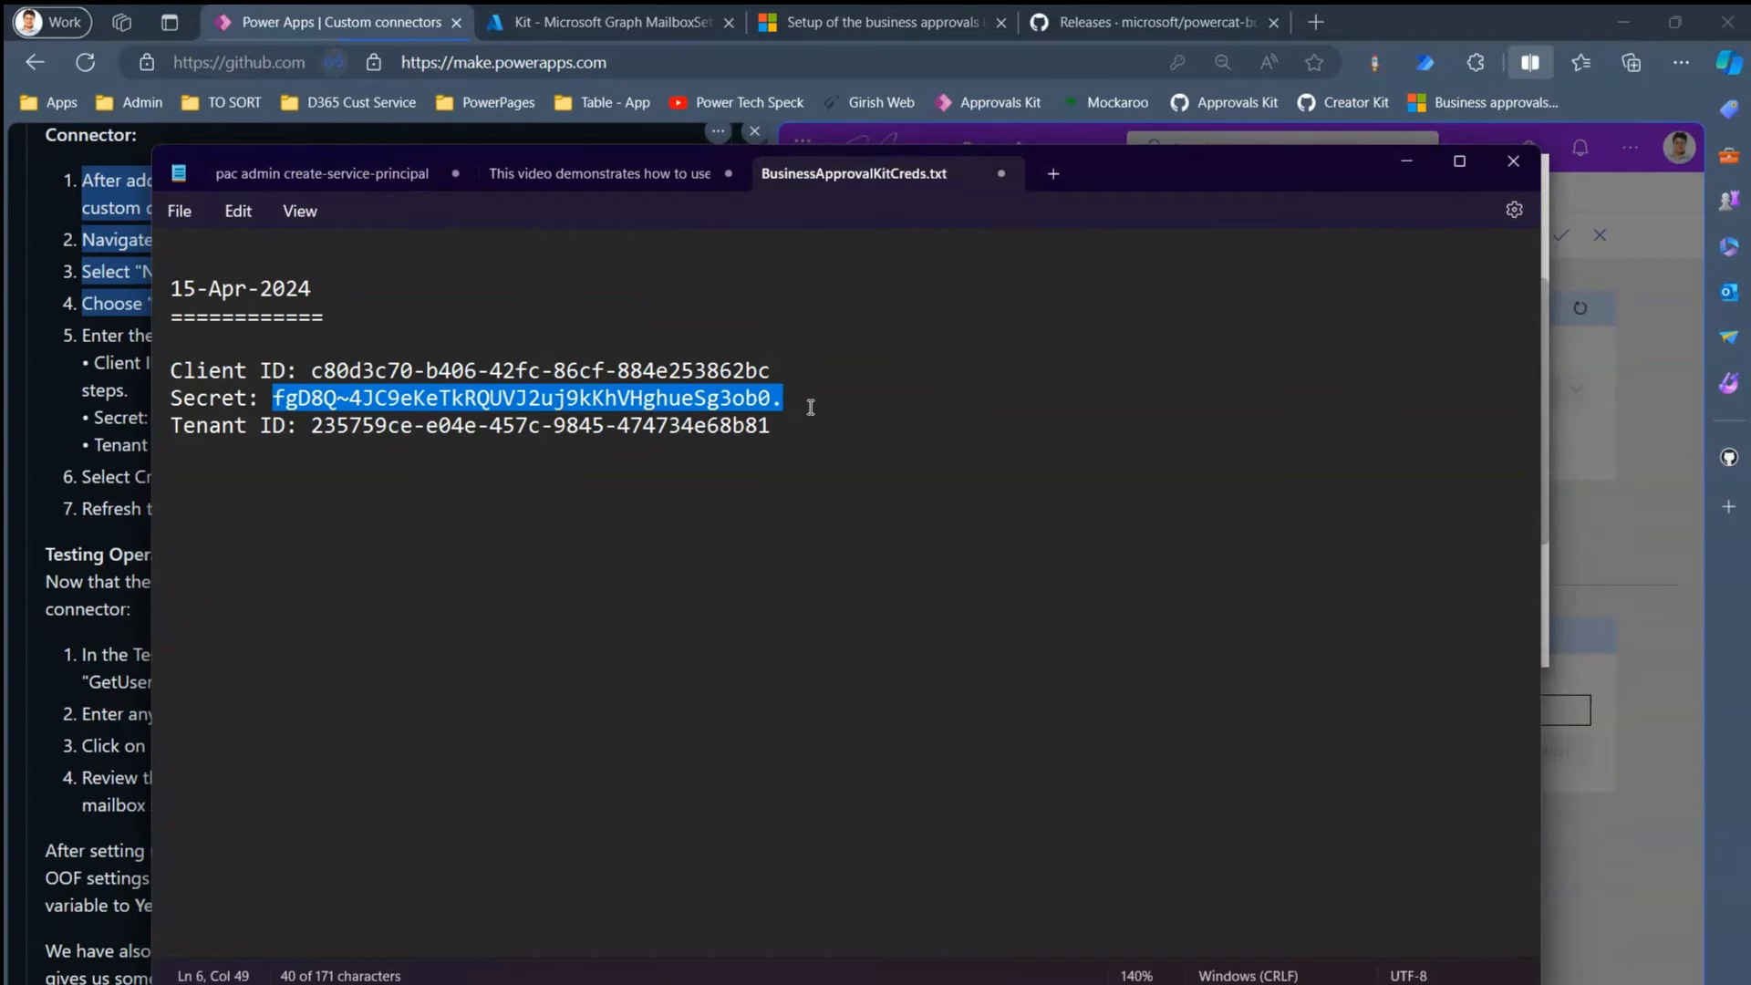
{"action": "key", "text": "ctrl+c"}
{"action": "key", "text": "alt+Tab"}
{"action": "left_click", "coordinate": [1018, 523]}
{"action": "key", "text": "ctrl+v"}
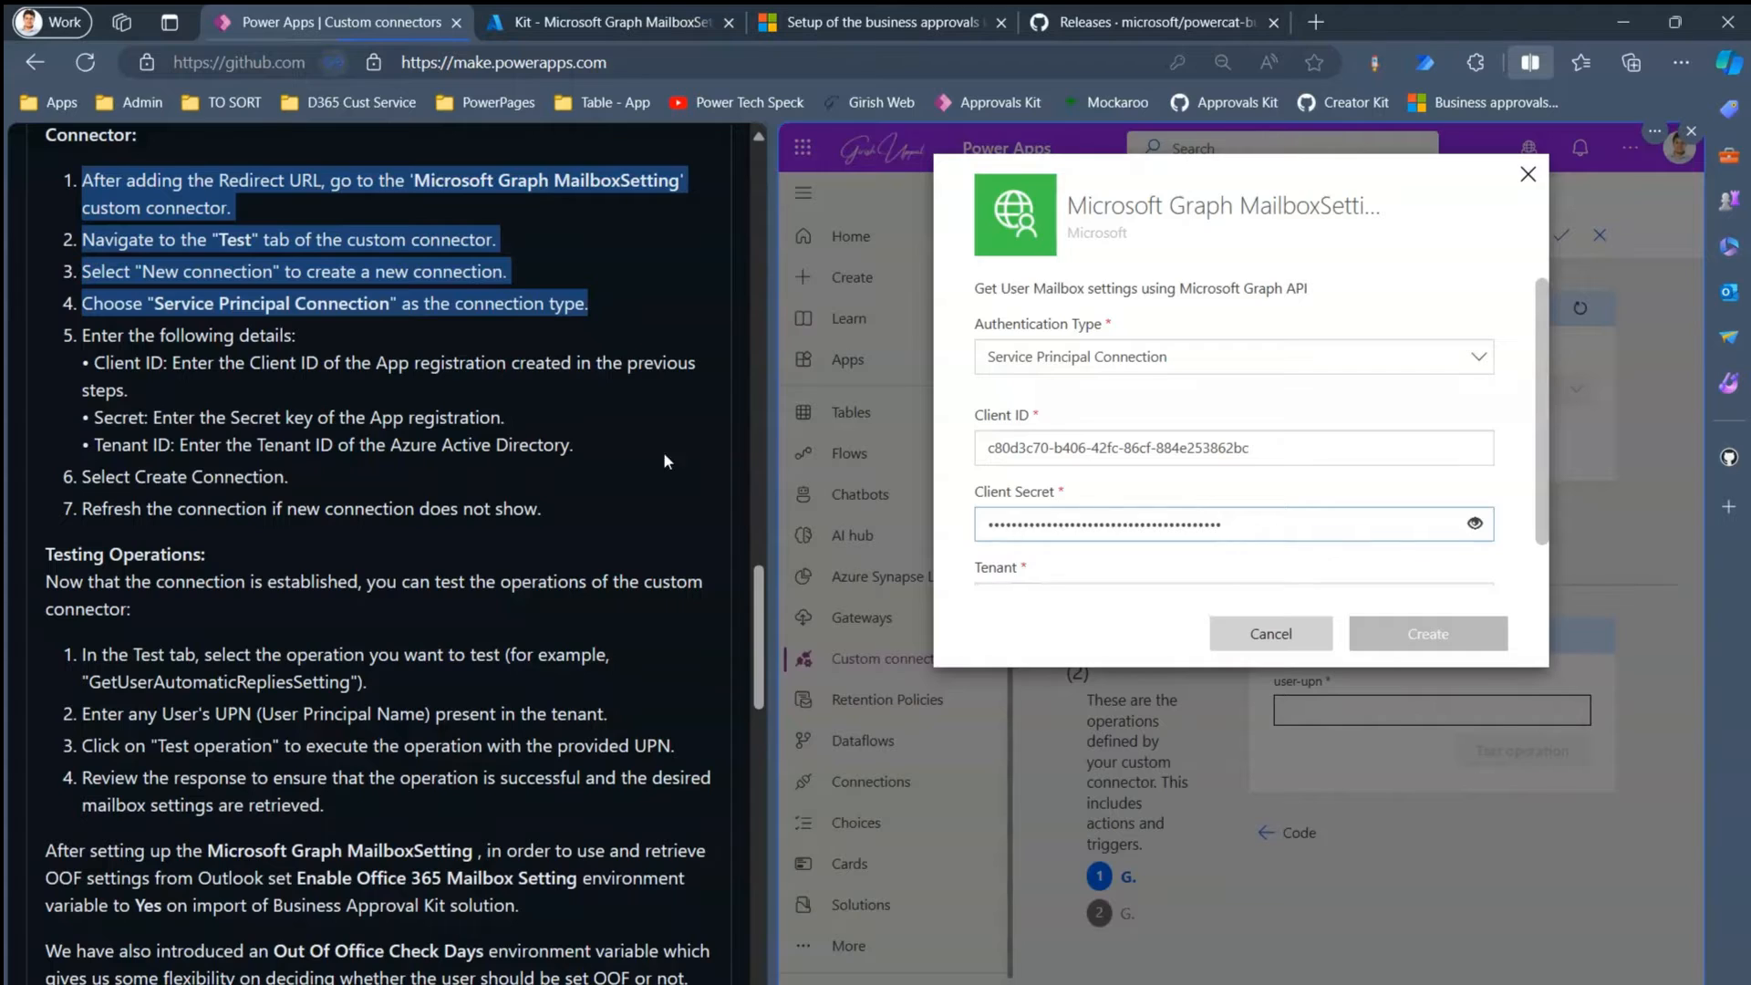
- Paste the tenant ID from the credentials file and create the connection
{"action": "key", "text": "alt+Tab"}
{"action": "left_click_drag", "start_coordinate": [311, 425], "coordinate": [779, 428]}
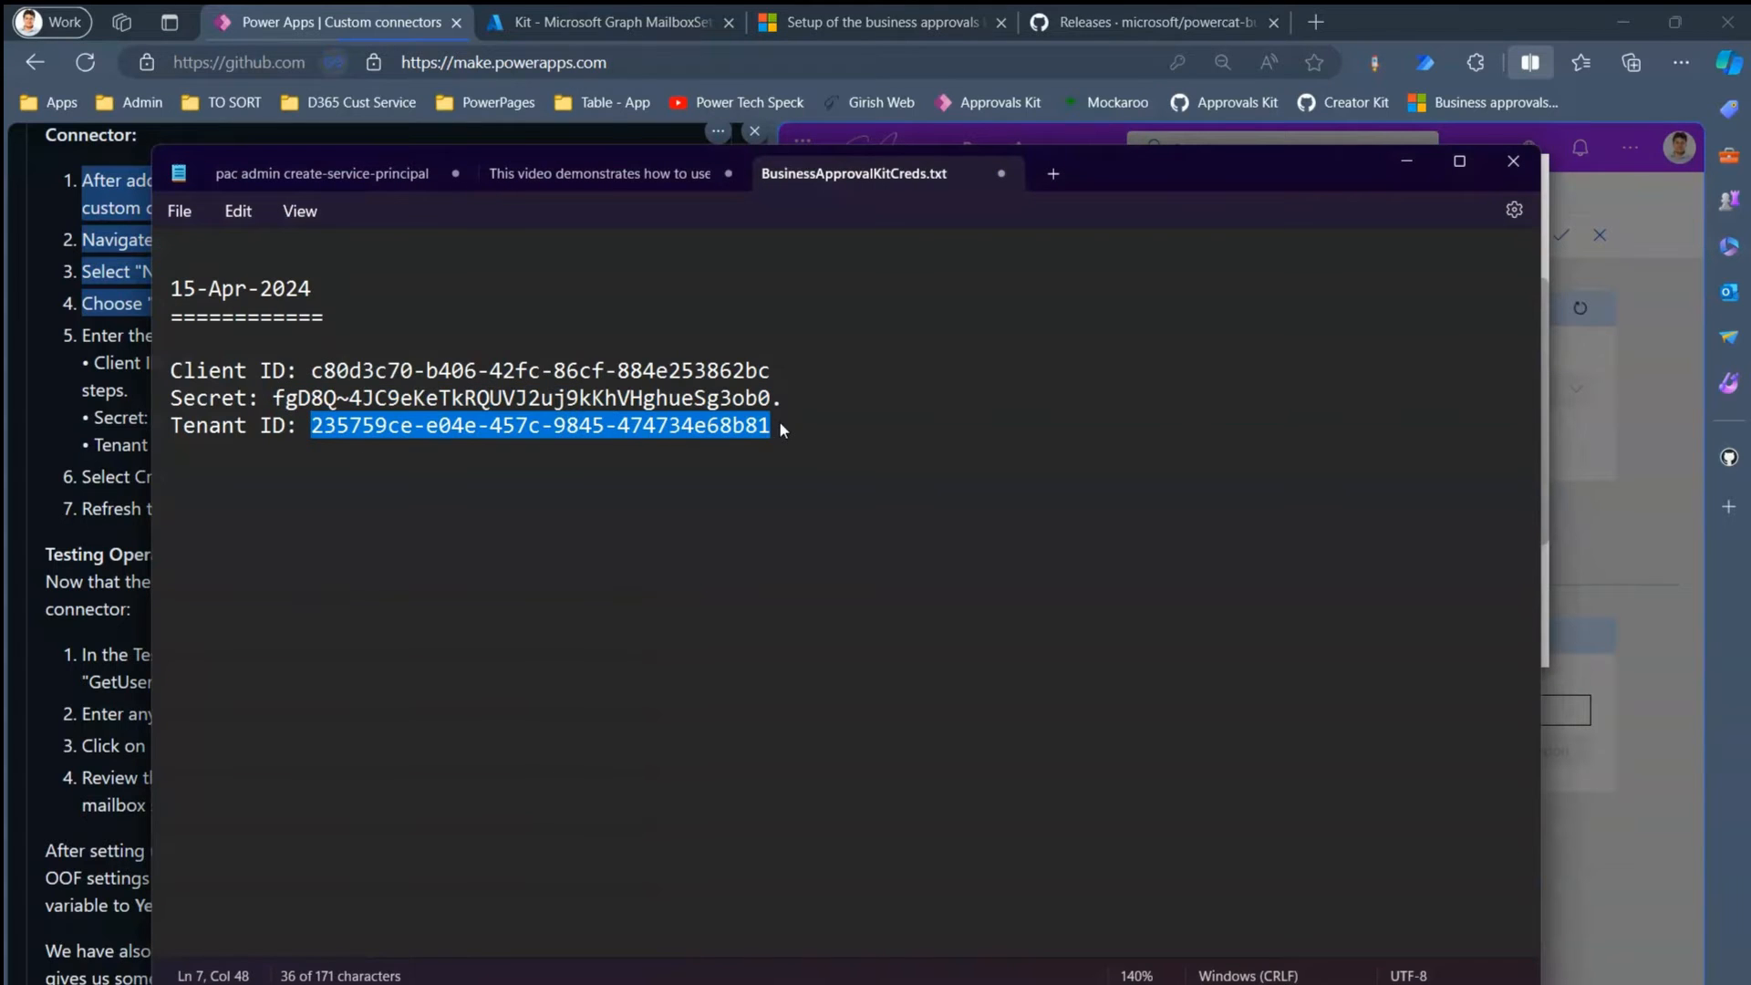
{"action": "key", "text": "ctrl+c"}
{"action": "key", "text": "alt+Tab"}
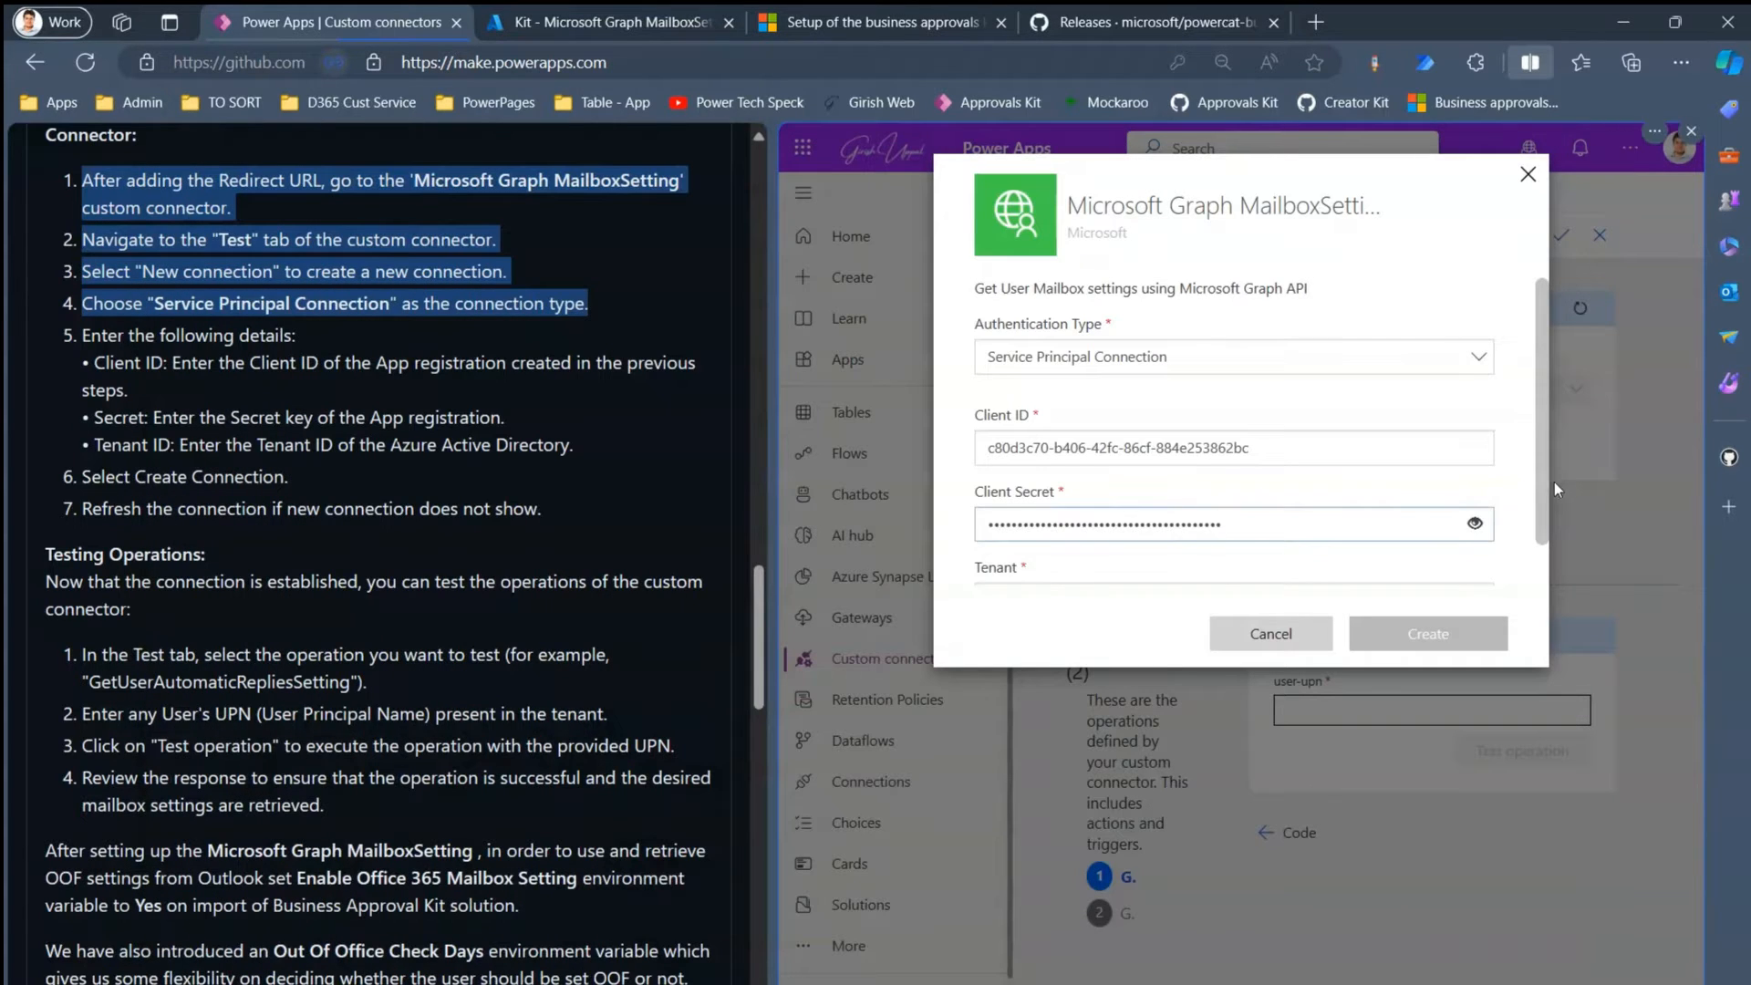
{"action": "scroll", "coordinate": [1552, 529], "scroll_direction": "down", "scroll_amount": 1}
{"action": "left_click", "coordinate": [1136, 556]}
{"action": "key", "text": "ctrl+v"}
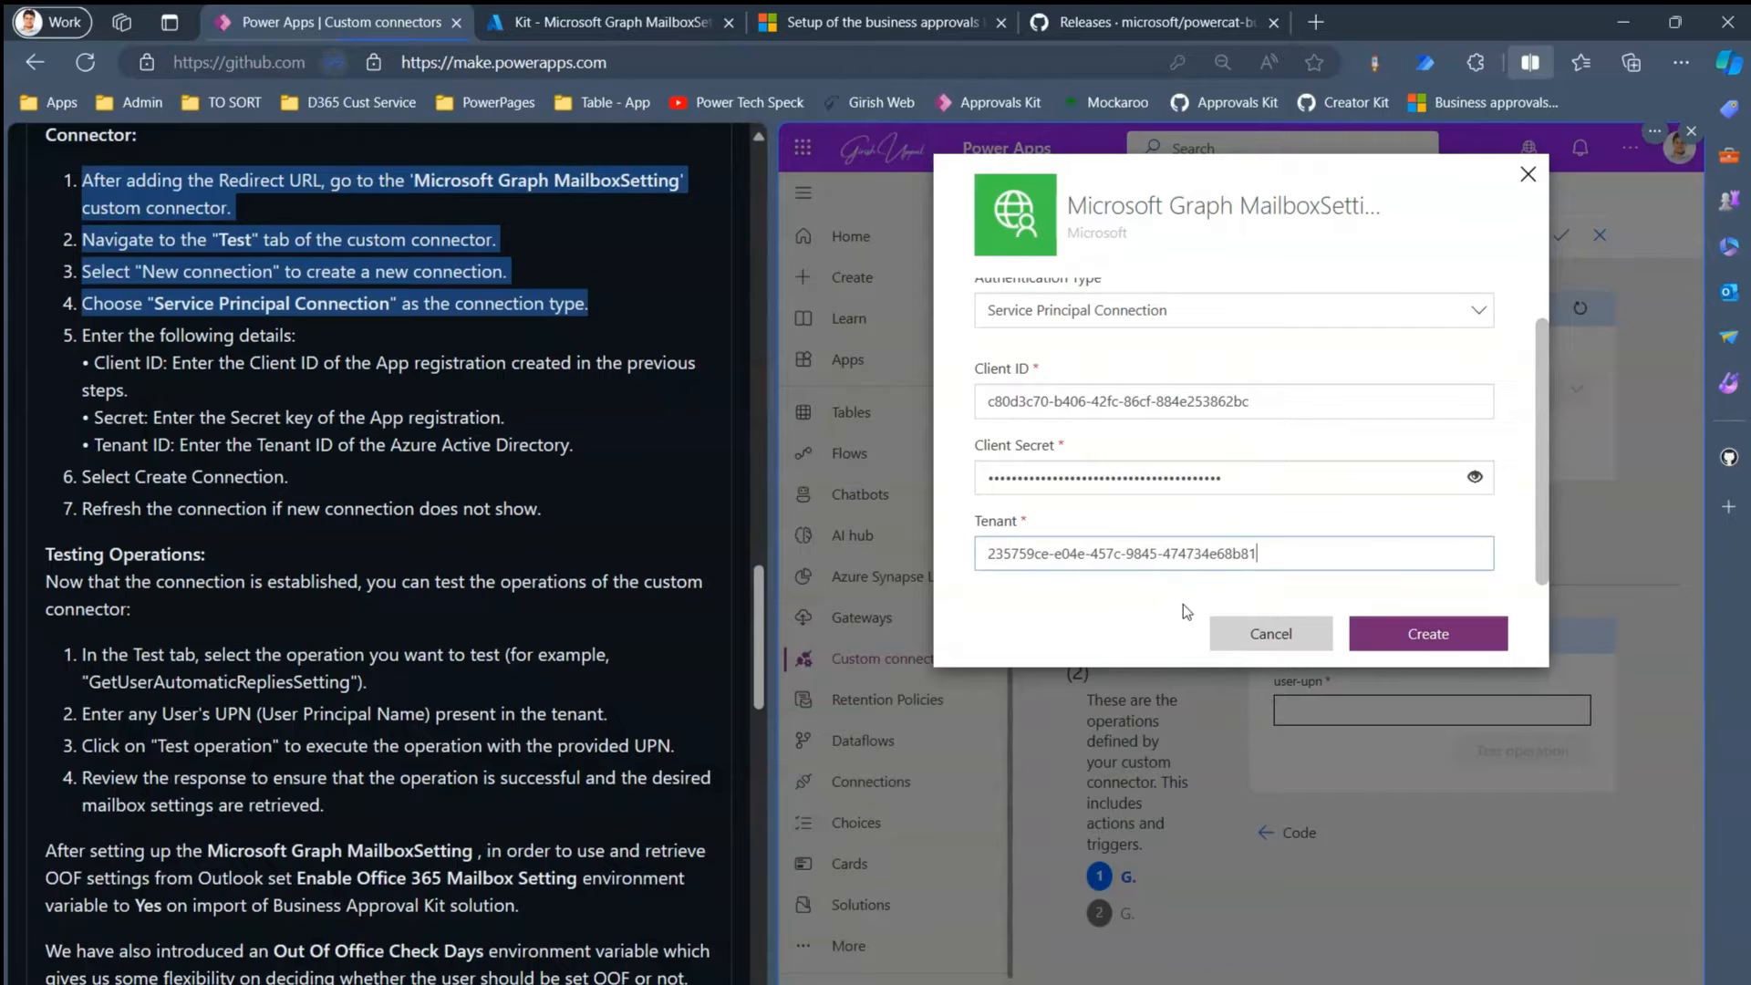
{"action": "left_click", "coordinate": [1398, 633]}
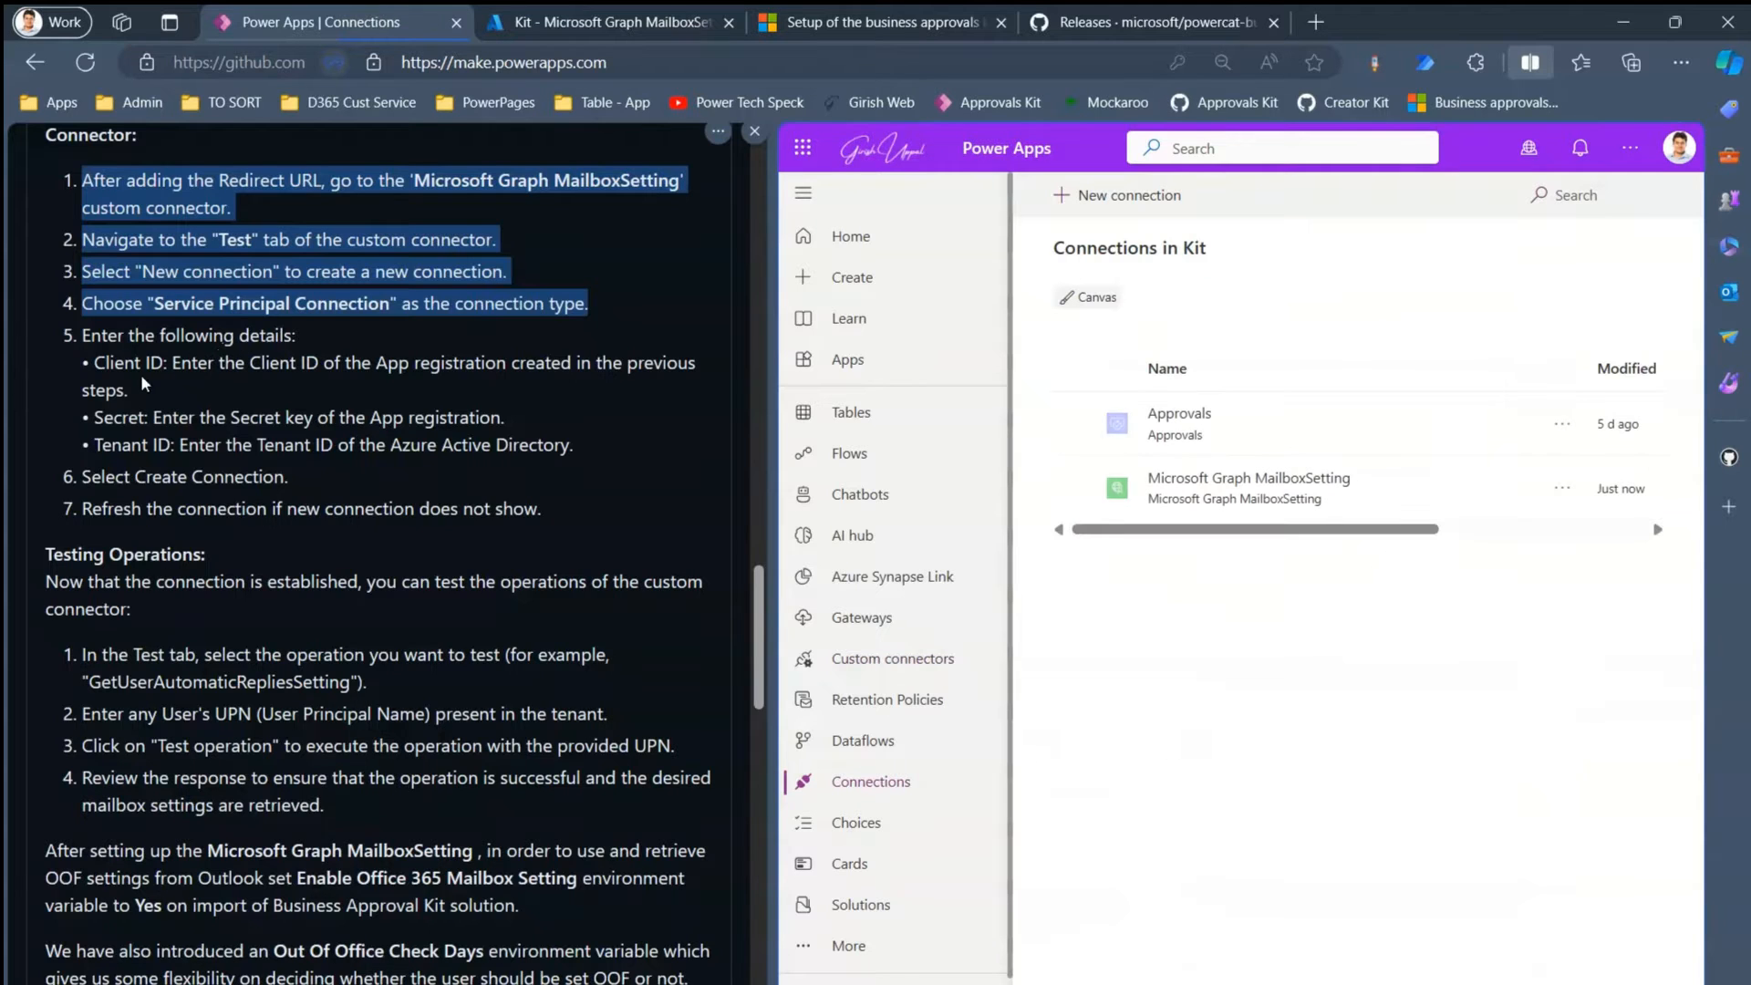
- Check the MailboxSetting connection details, then reopen the MailboxSetting connector for editing
{"action": "left_click_drag", "start_coordinate": [85, 341], "coordinate": [591, 459]}
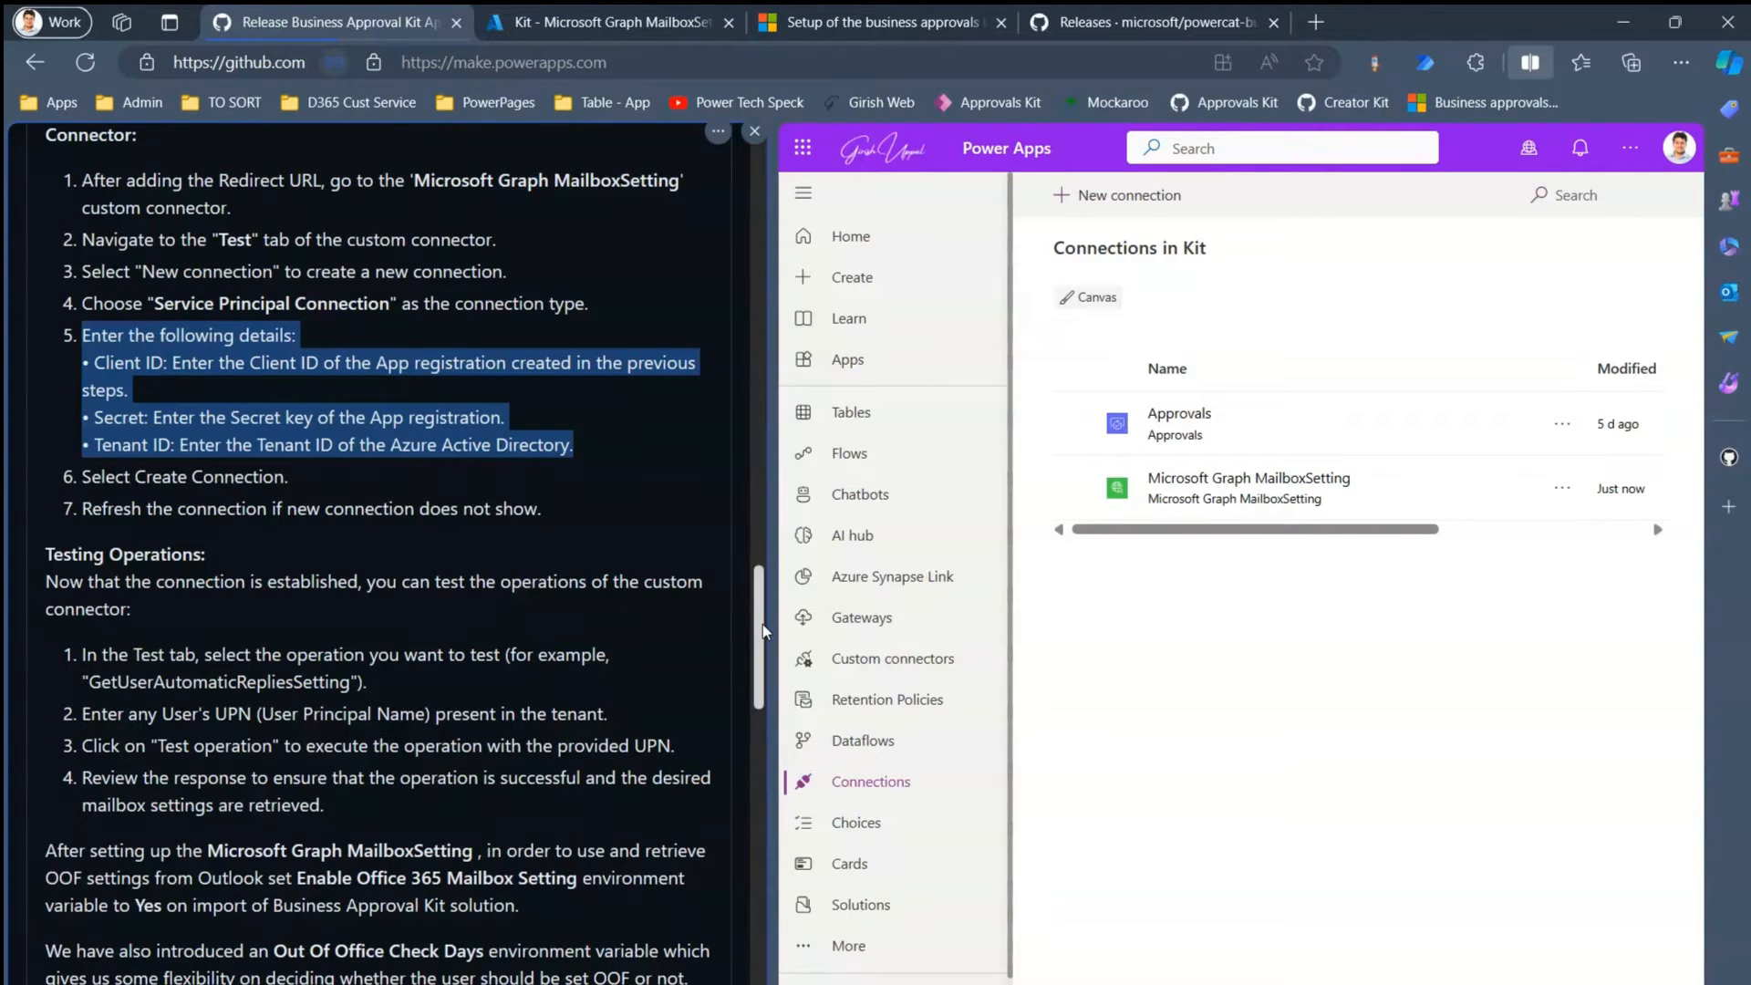
{"action": "left_click_drag", "start_coordinate": [763, 624], "coordinate": [763, 673]}
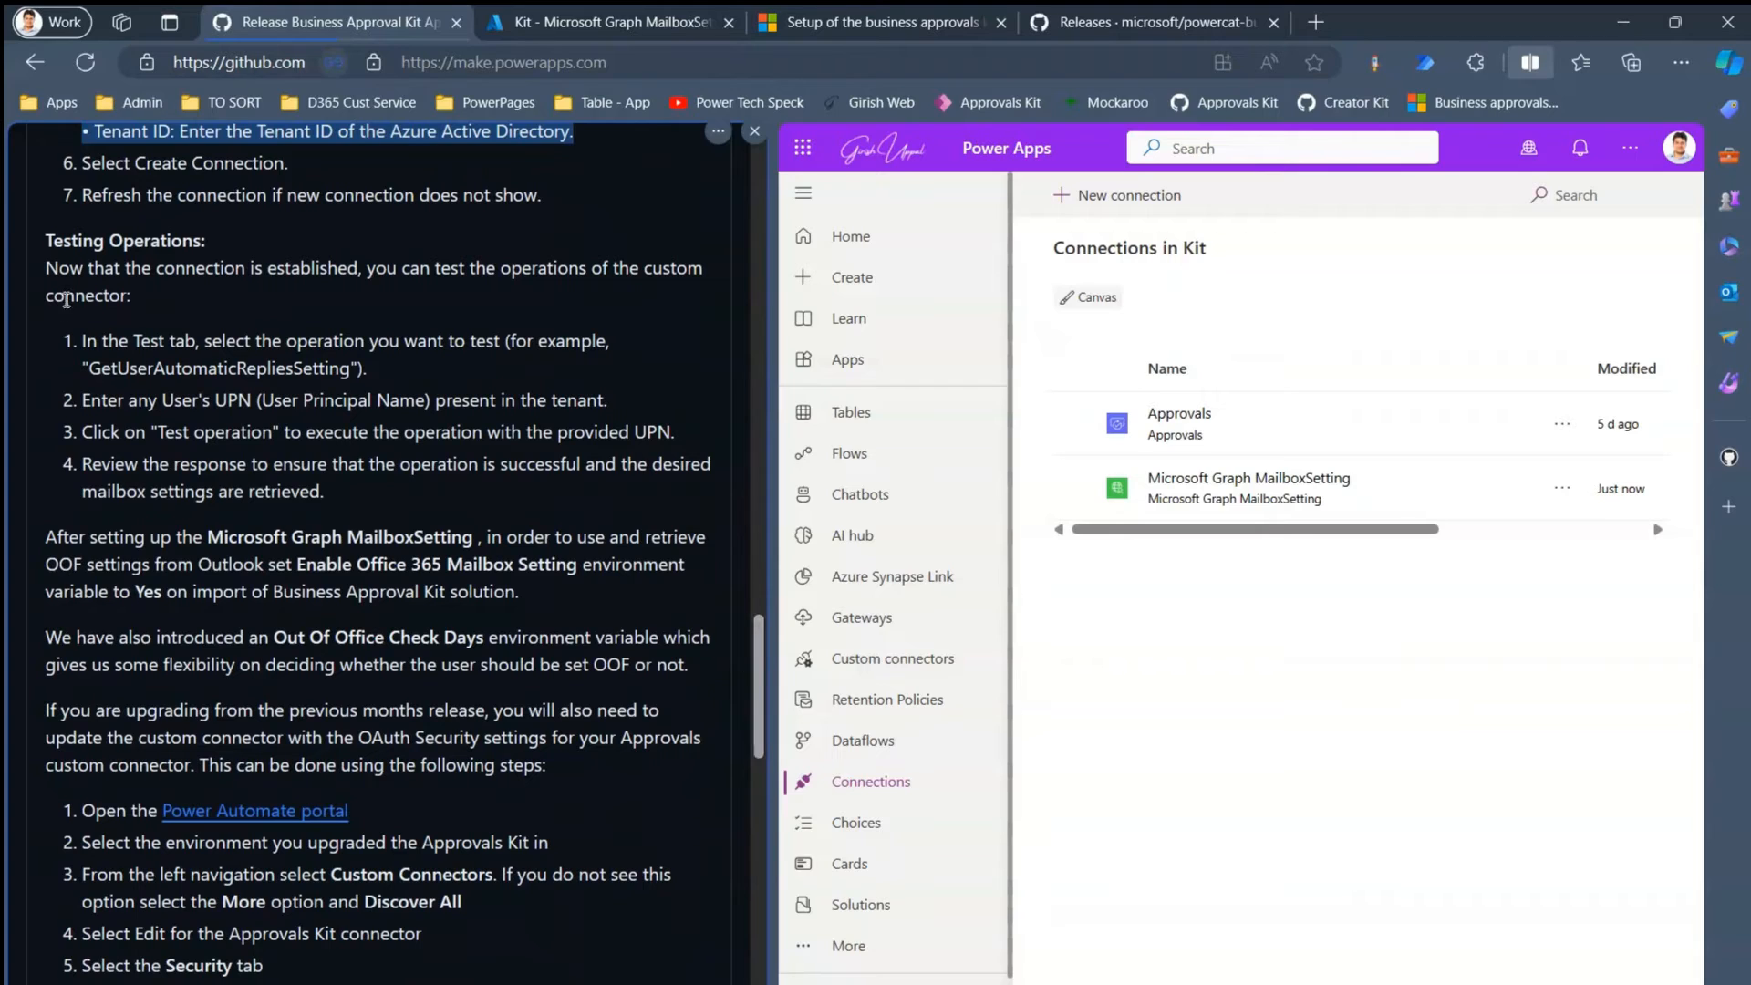
{"action": "left_click_drag", "start_coordinate": [77, 341], "coordinate": [433, 493]}
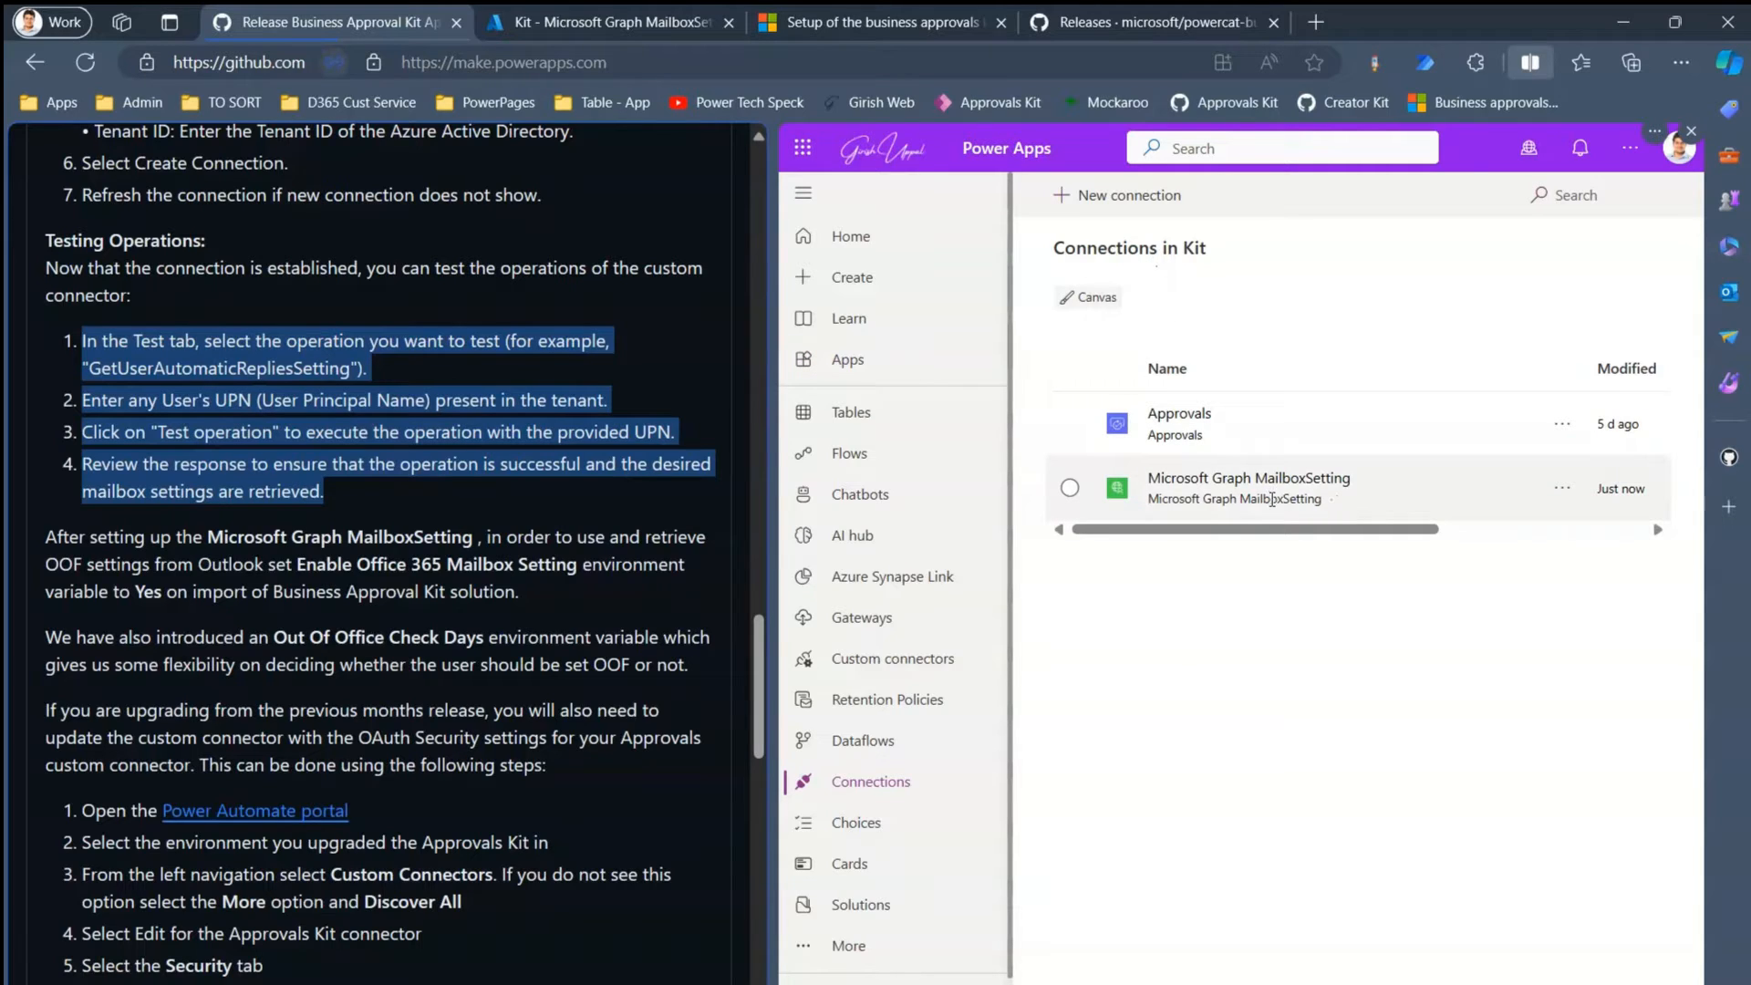
{"action": "left_click", "coordinate": [1189, 481]}
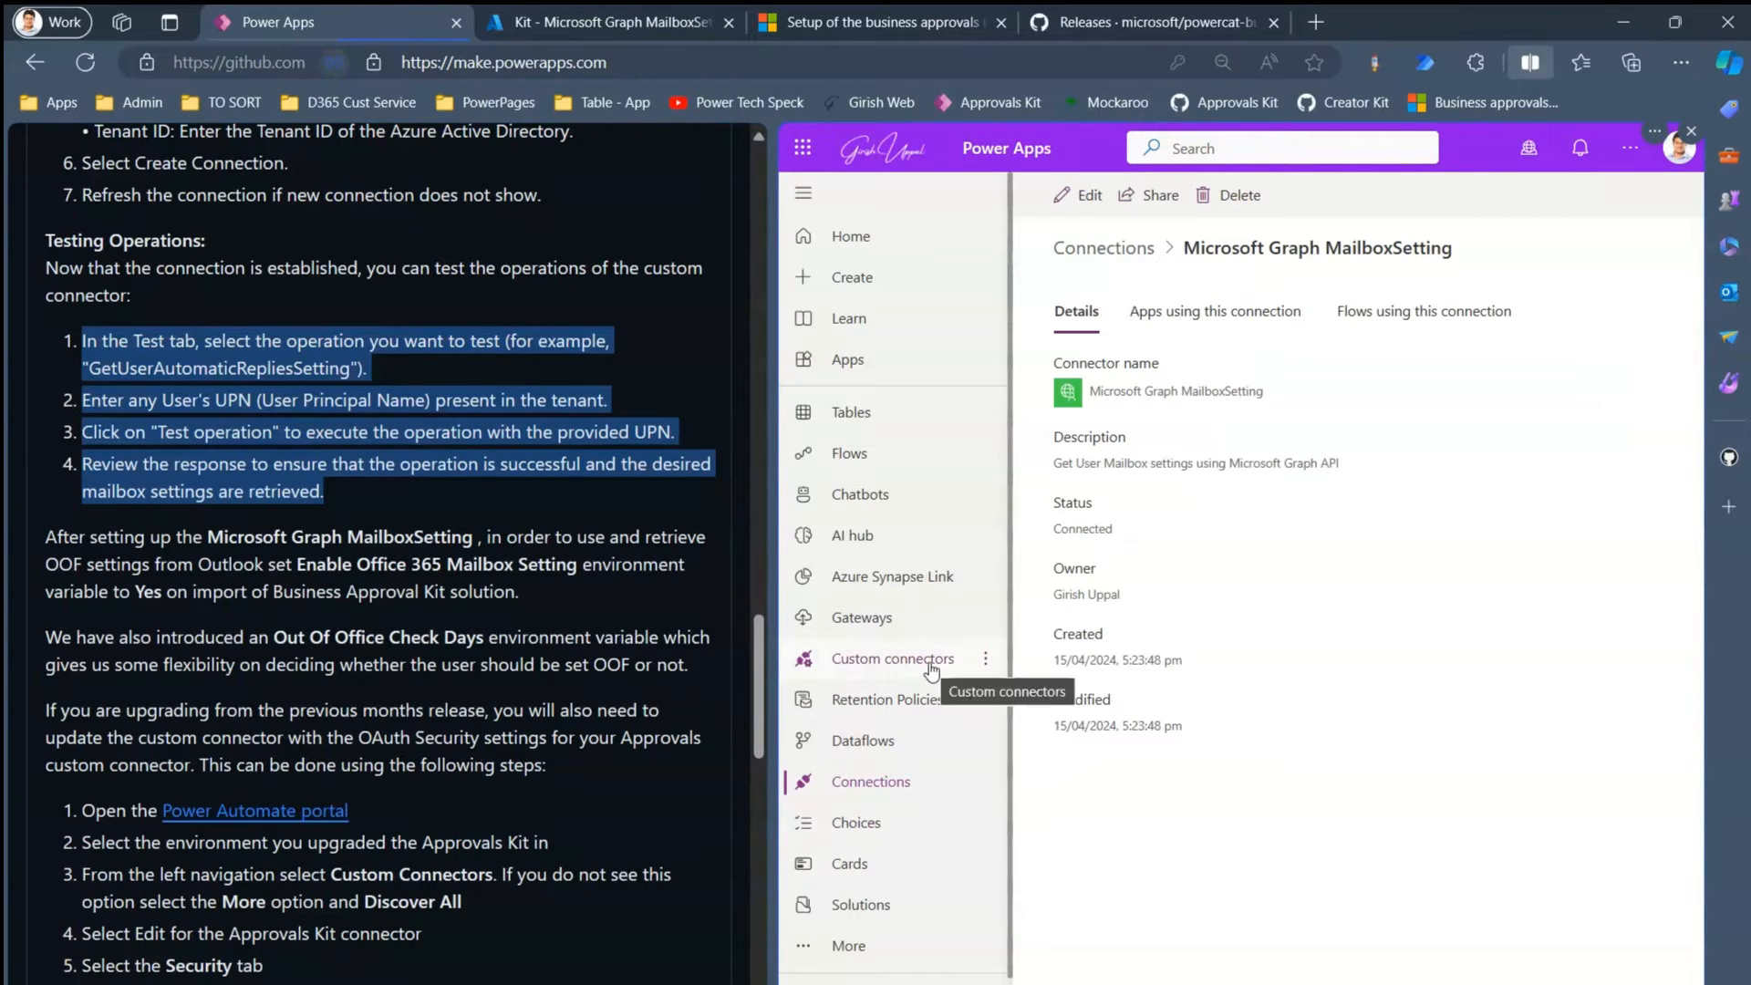
{"action": "left_click", "coordinate": [935, 673]}
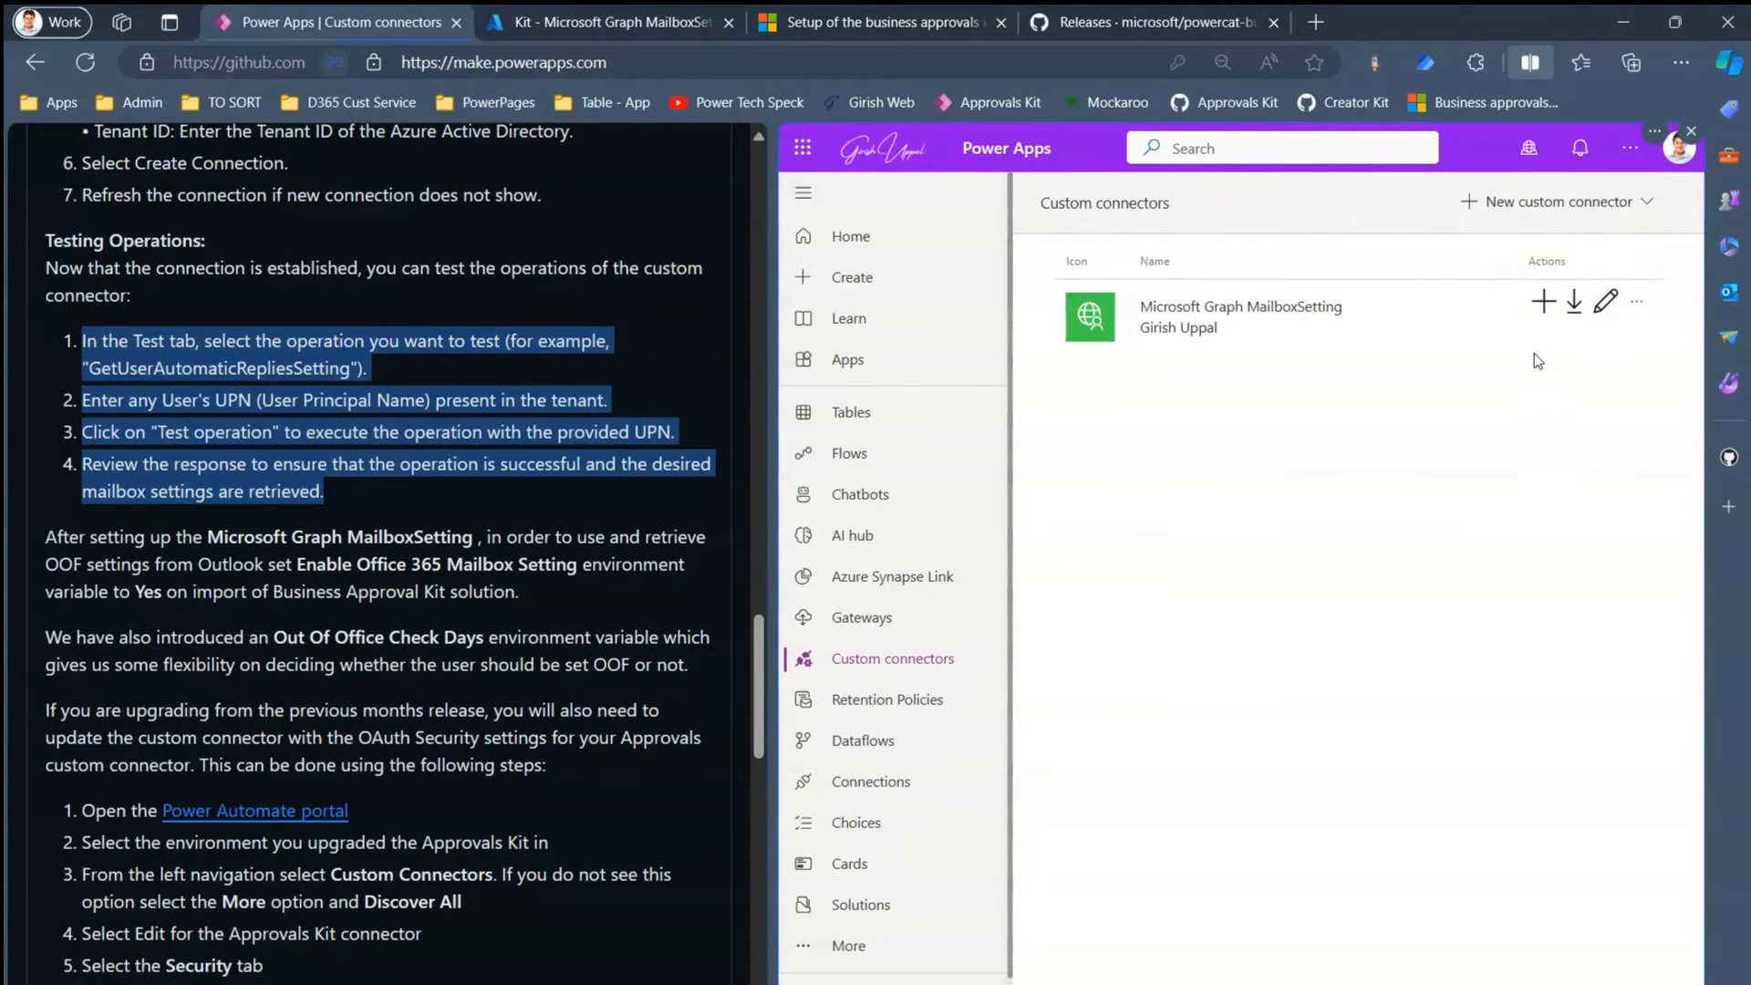
{"action": "left_click", "coordinate": [1606, 301]}
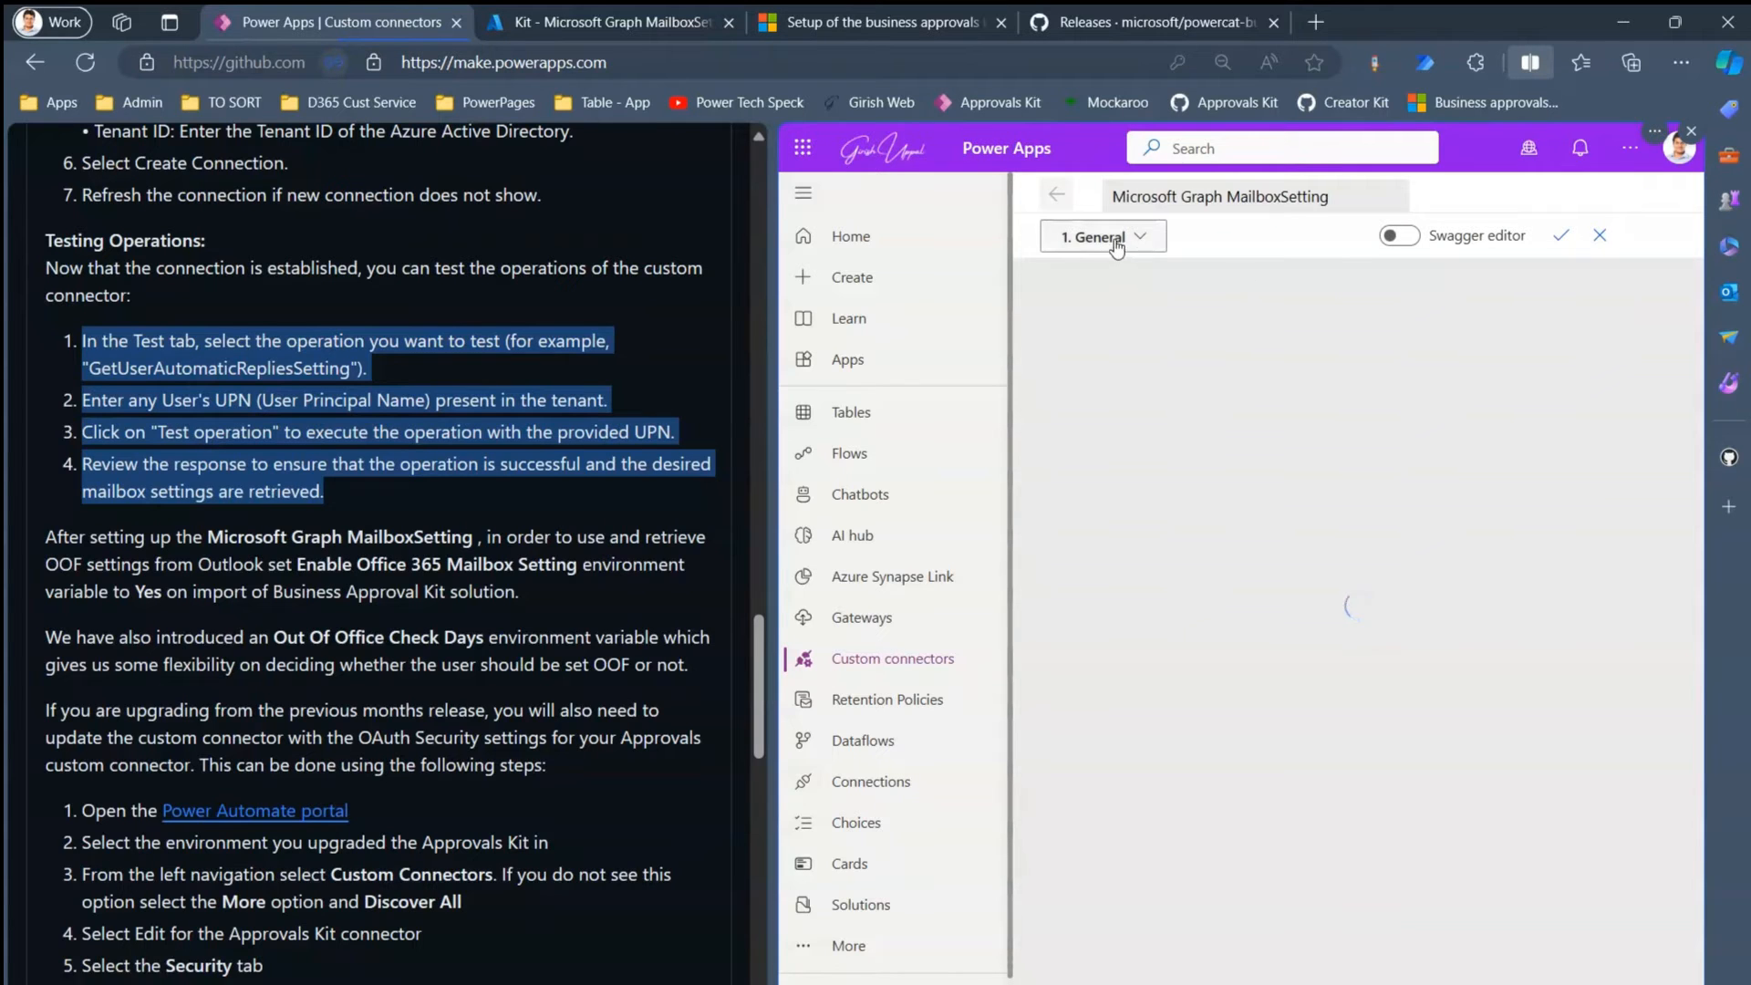
- On the Test step, keep the MailboxSetting connection and enter a tenant user's UPN
{"action": "left_click", "coordinate": [1106, 239]}
{"action": "left_click", "coordinate": [1074, 456]}
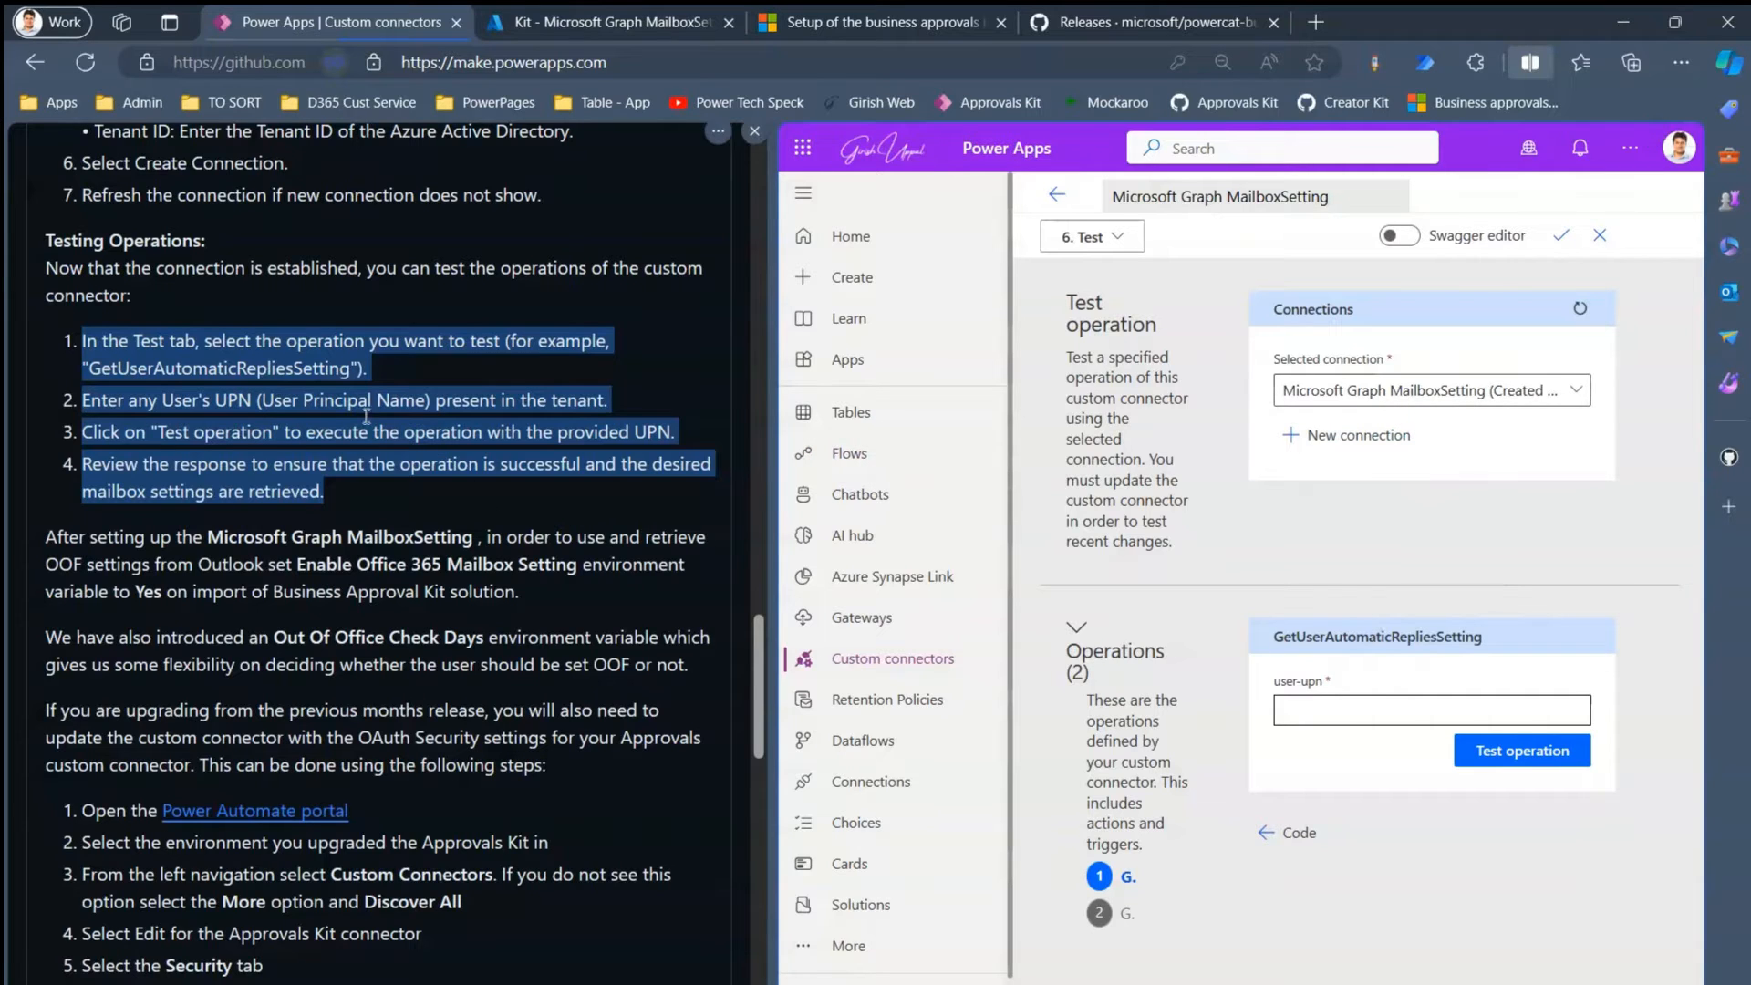
{"action": "left_click", "coordinate": [435, 345]}
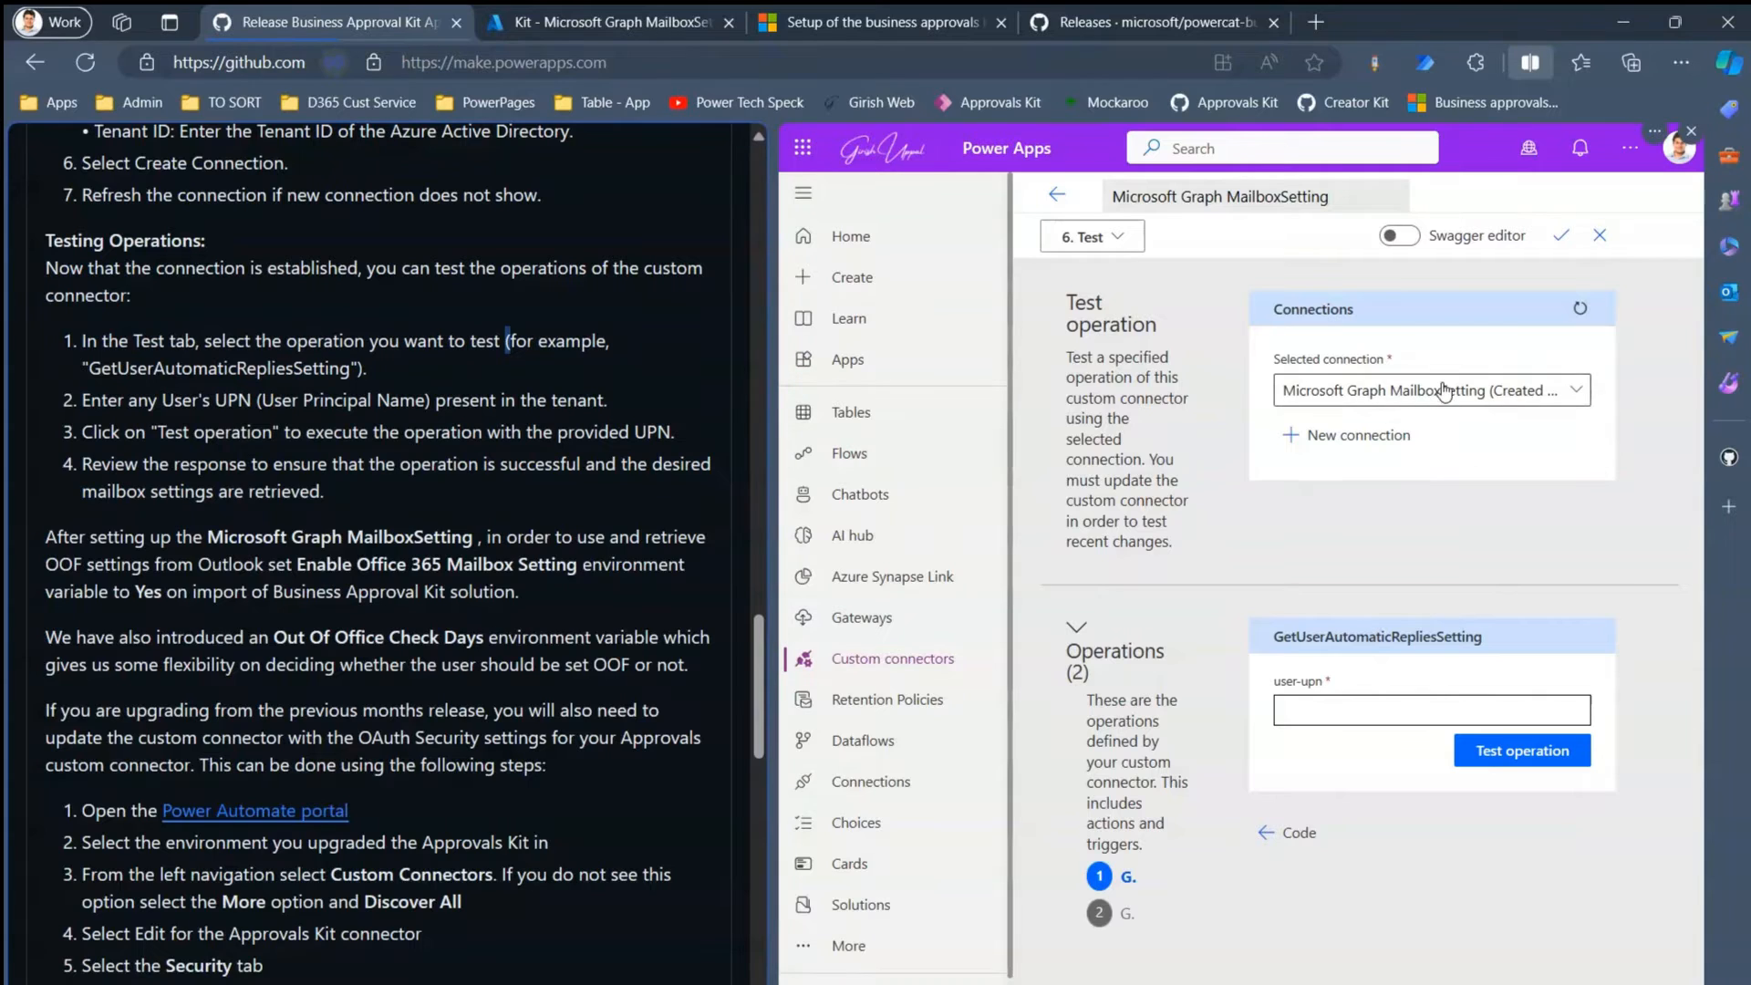
{"action": "left_click", "coordinate": [1332, 391]}
{"action": "left_click", "coordinate": [1477, 545]}
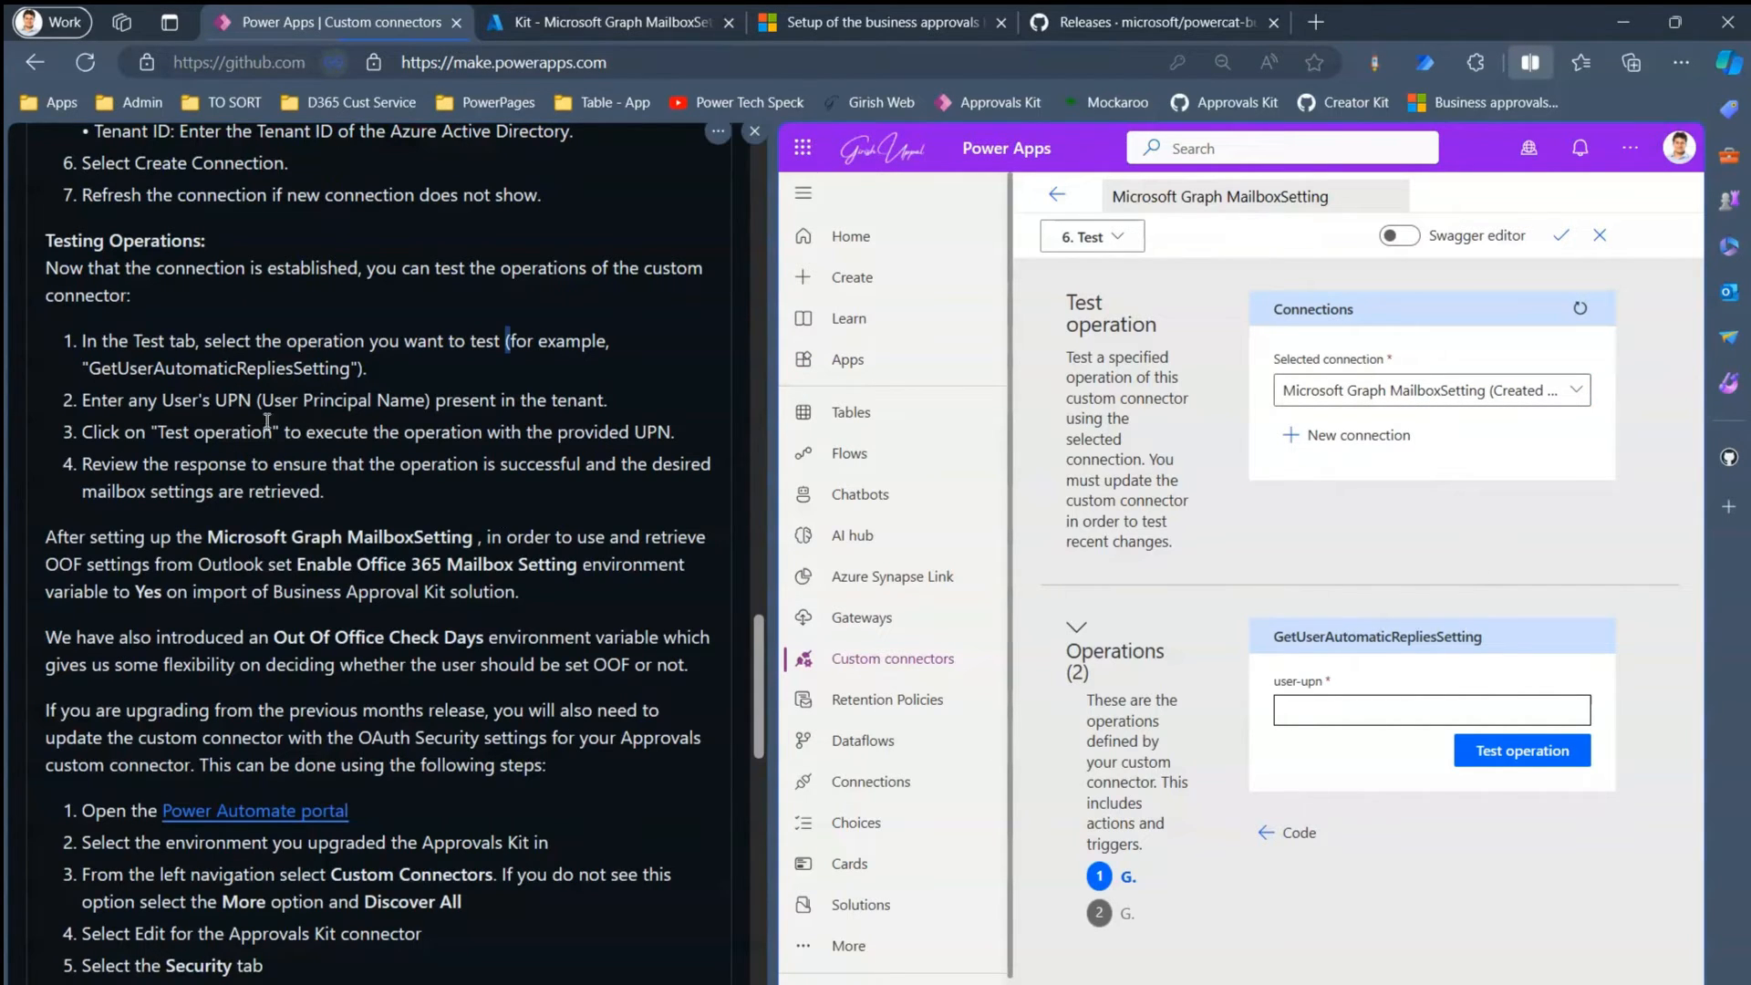
{"action": "left_click_drag", "start_coordinate": [168, 399], "coordinate": [439, 405]}
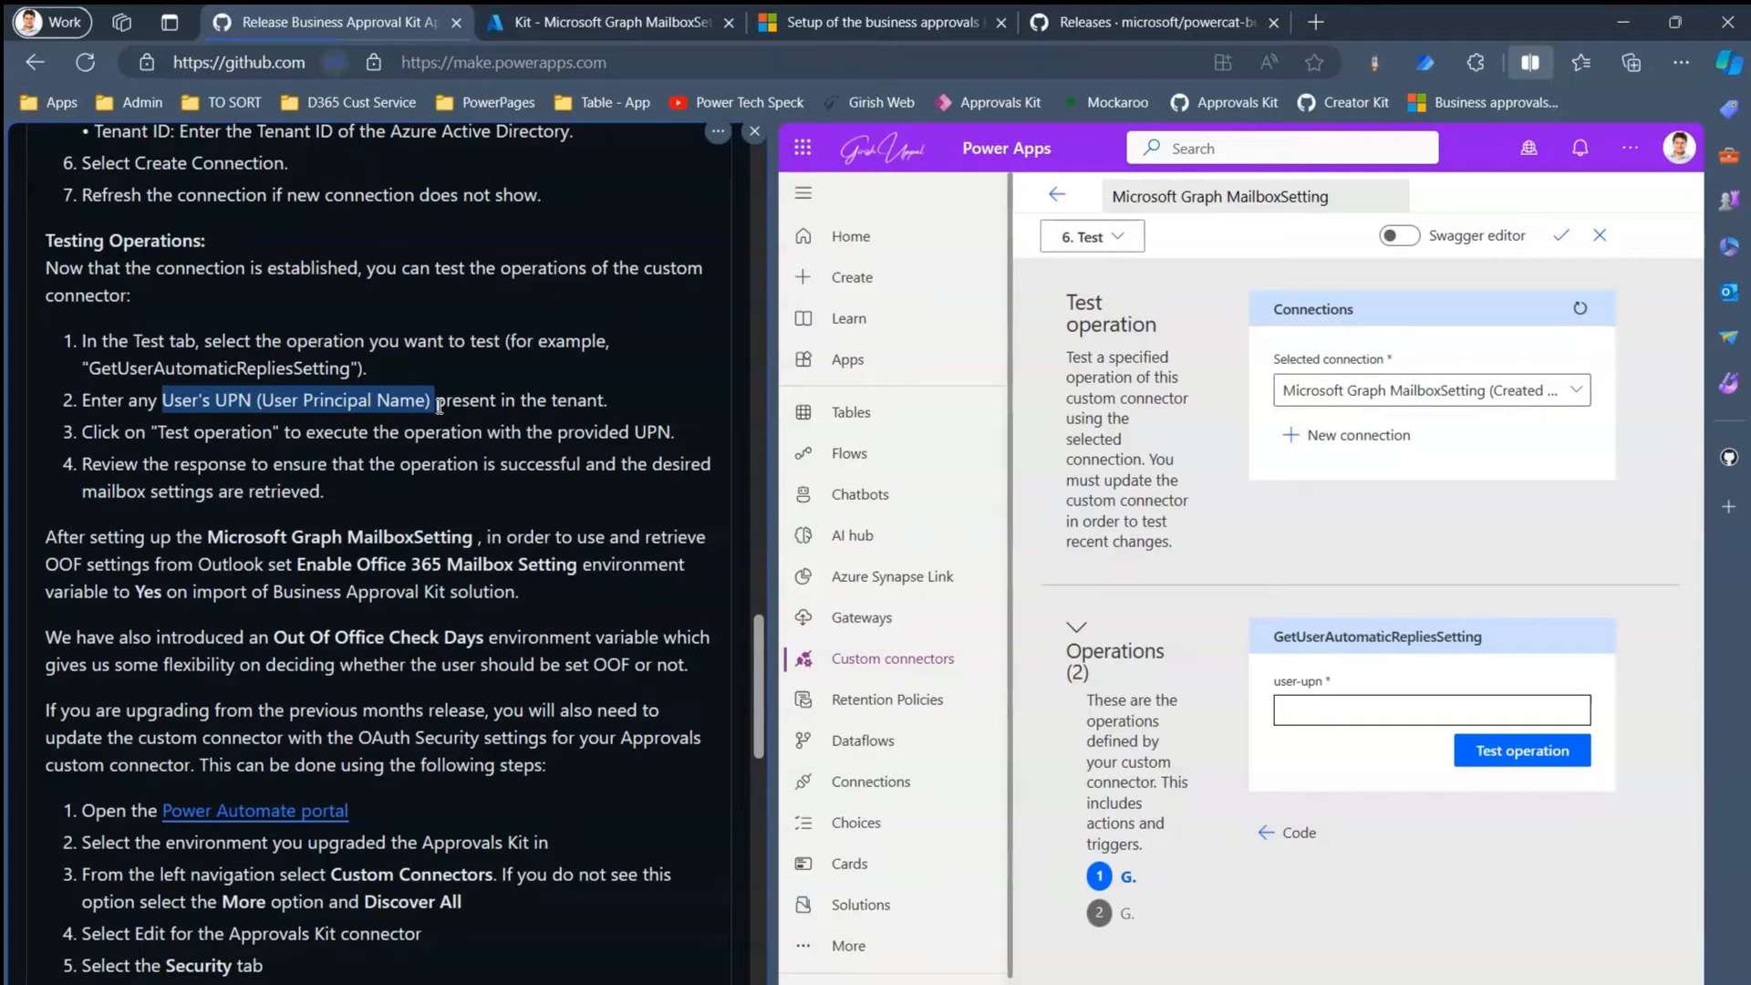
{"action": "left_click", "coordinate": [1332, 705]}
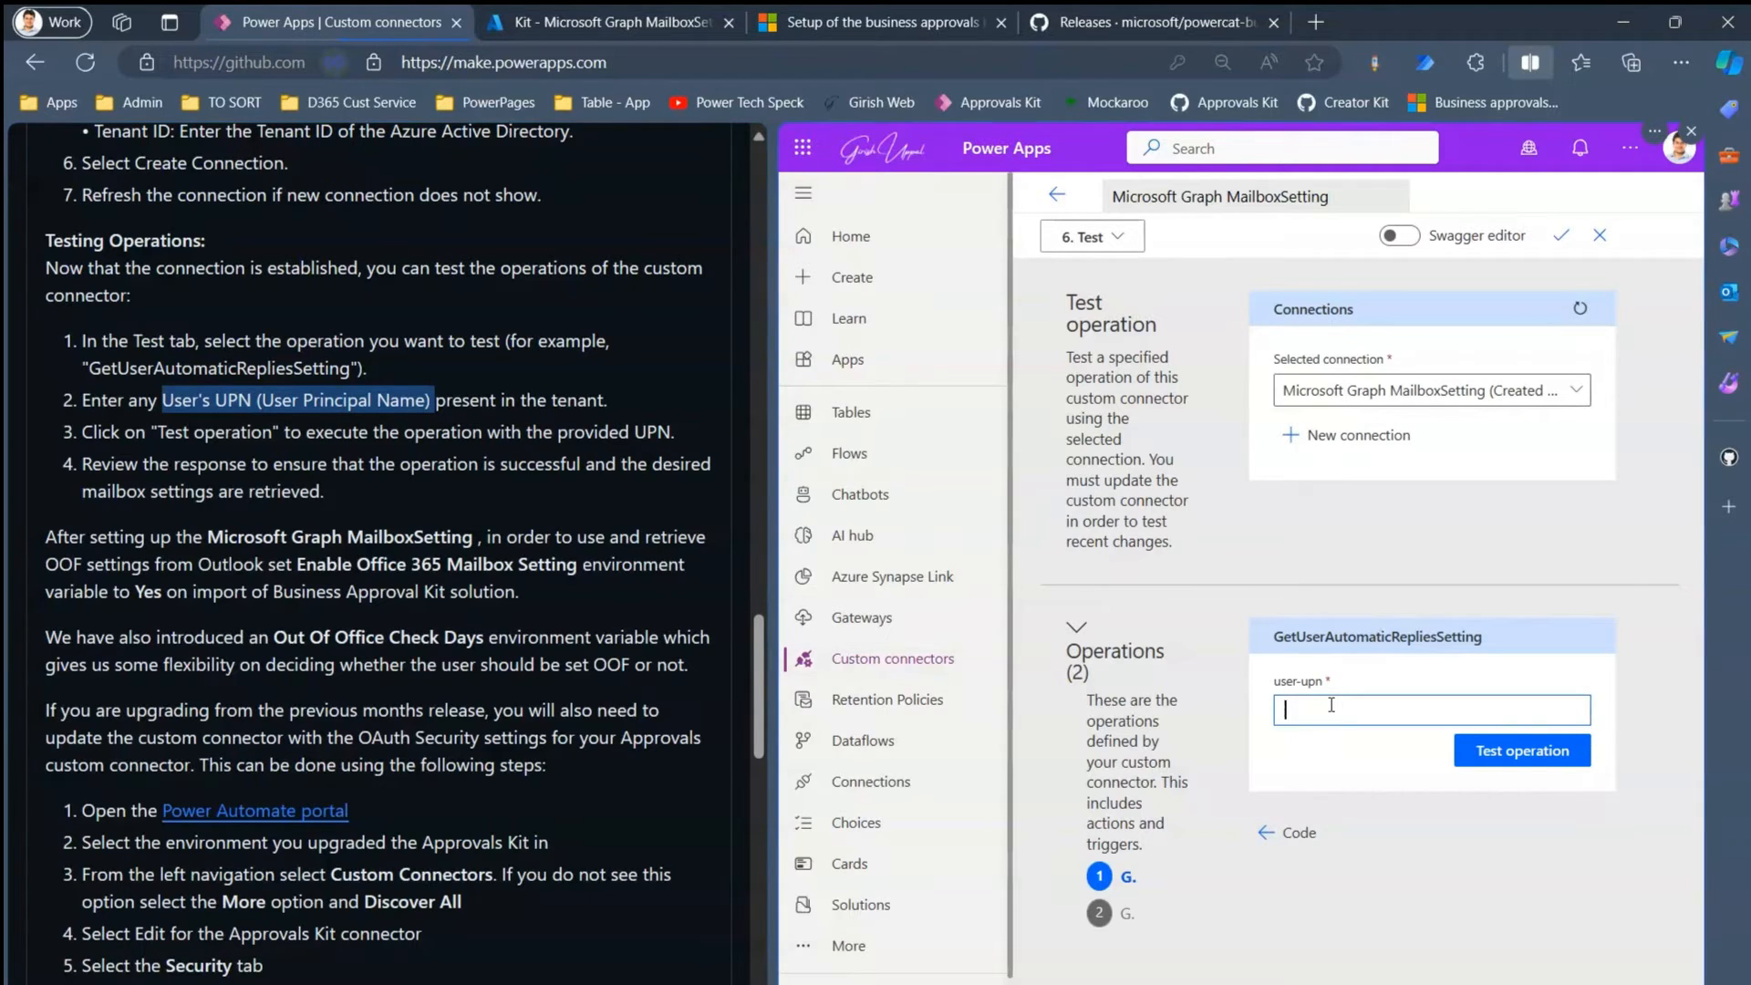
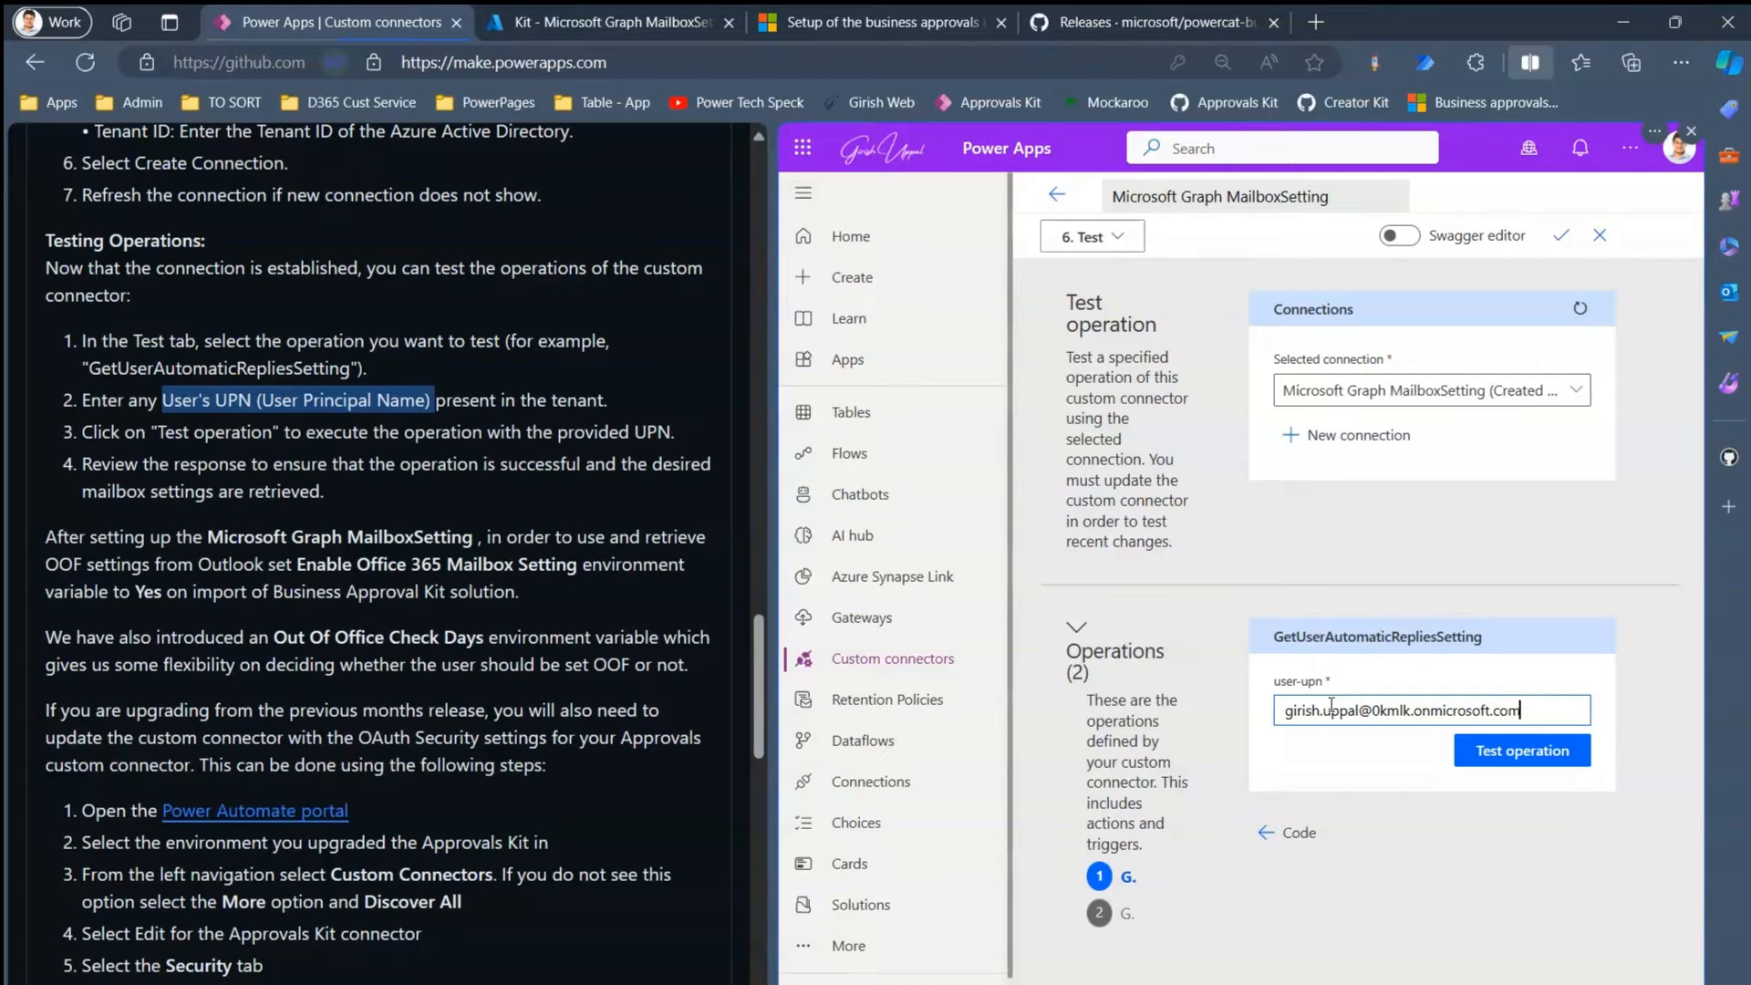
- Run GetUserAutomaticRepliesSetting and review the status 200 response and successful schema validation
{"action": "left_click", "coordinate": [1496, 749]}
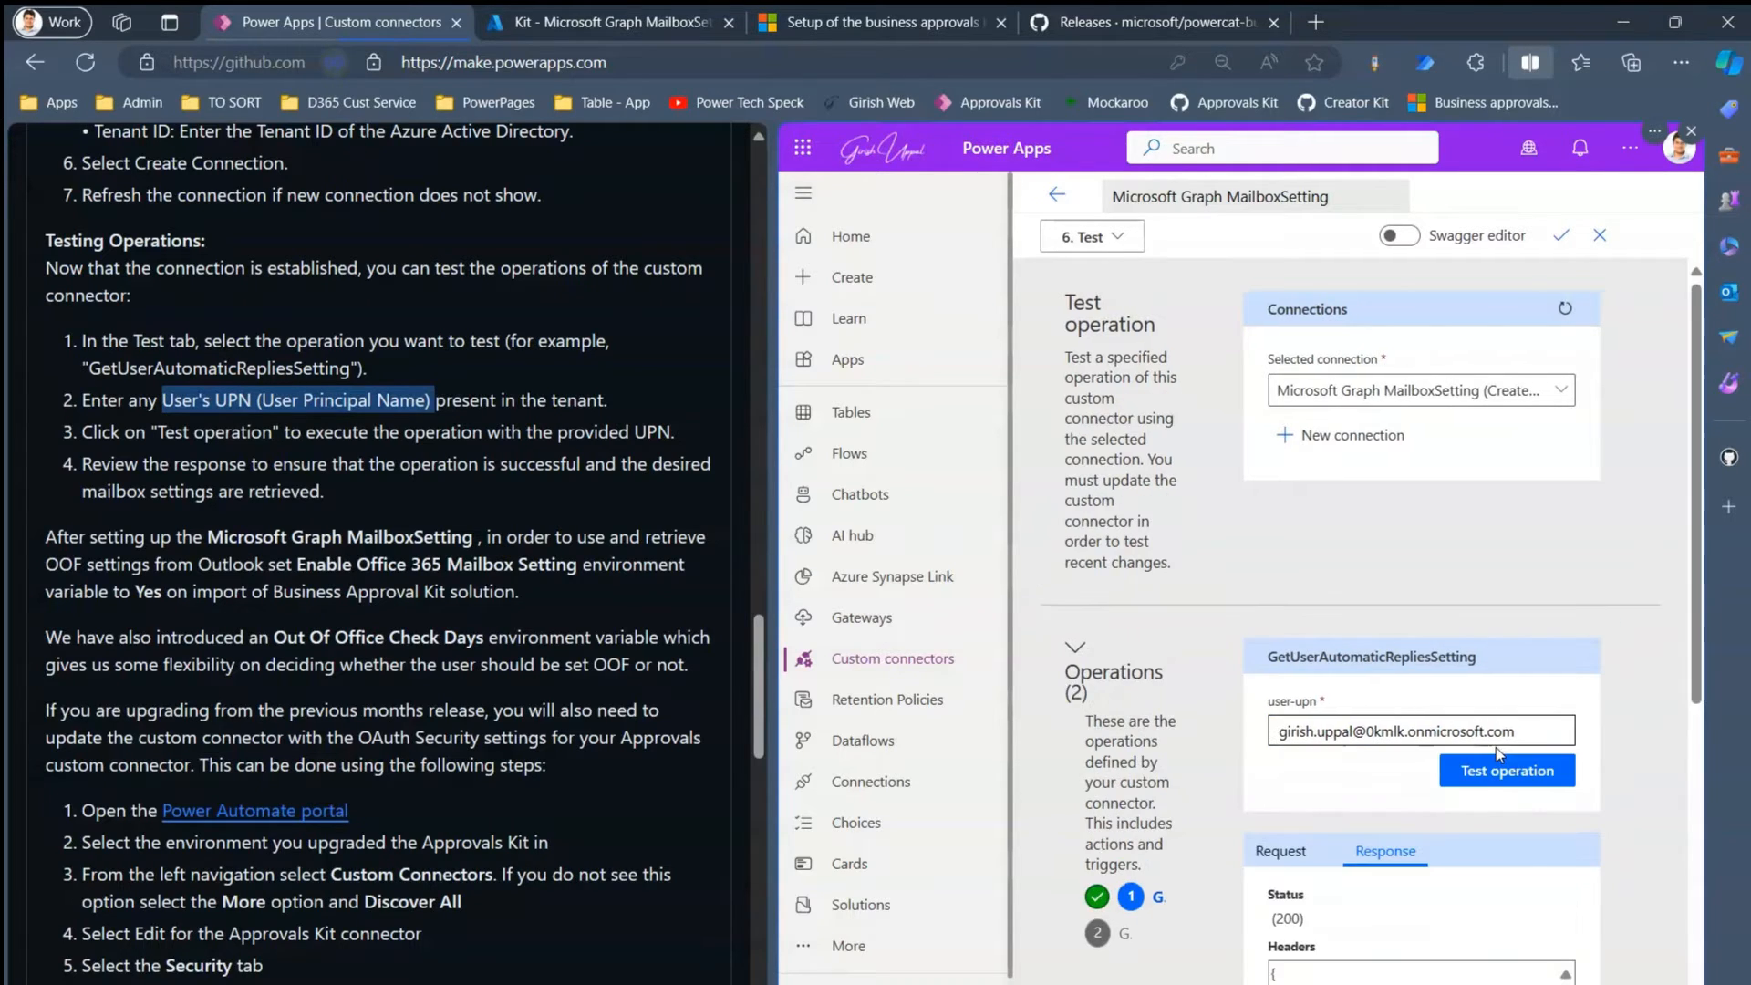
{"action": "scroll", "coordinate": [1701, 688], "scroll_direction": "down", "scroll_amount": 3}
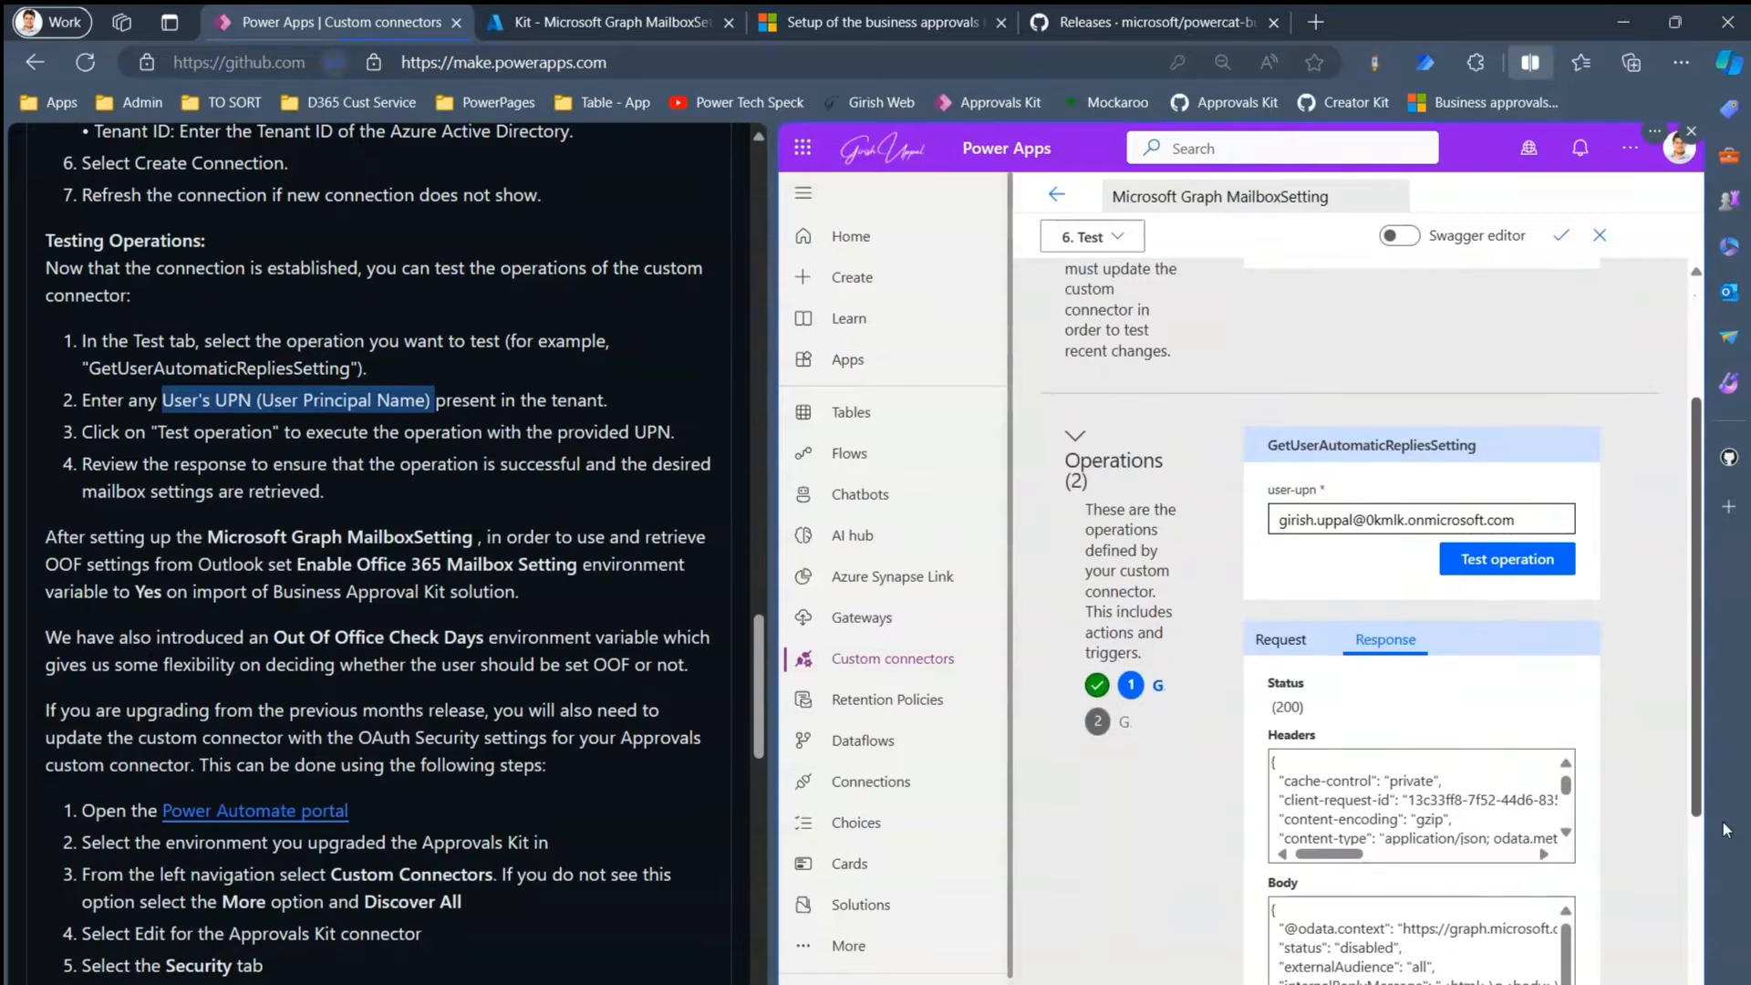
{"action": "mouse_move", "coordinate": [1401, 709]}
{"action": "left_mouse_down"}
{"action": "mouse_move", "coordinate": [1448, 743]}
{"action": "mouse_move", "coordinate": [1403, 741]}
{"action": "left_mouse_up"}
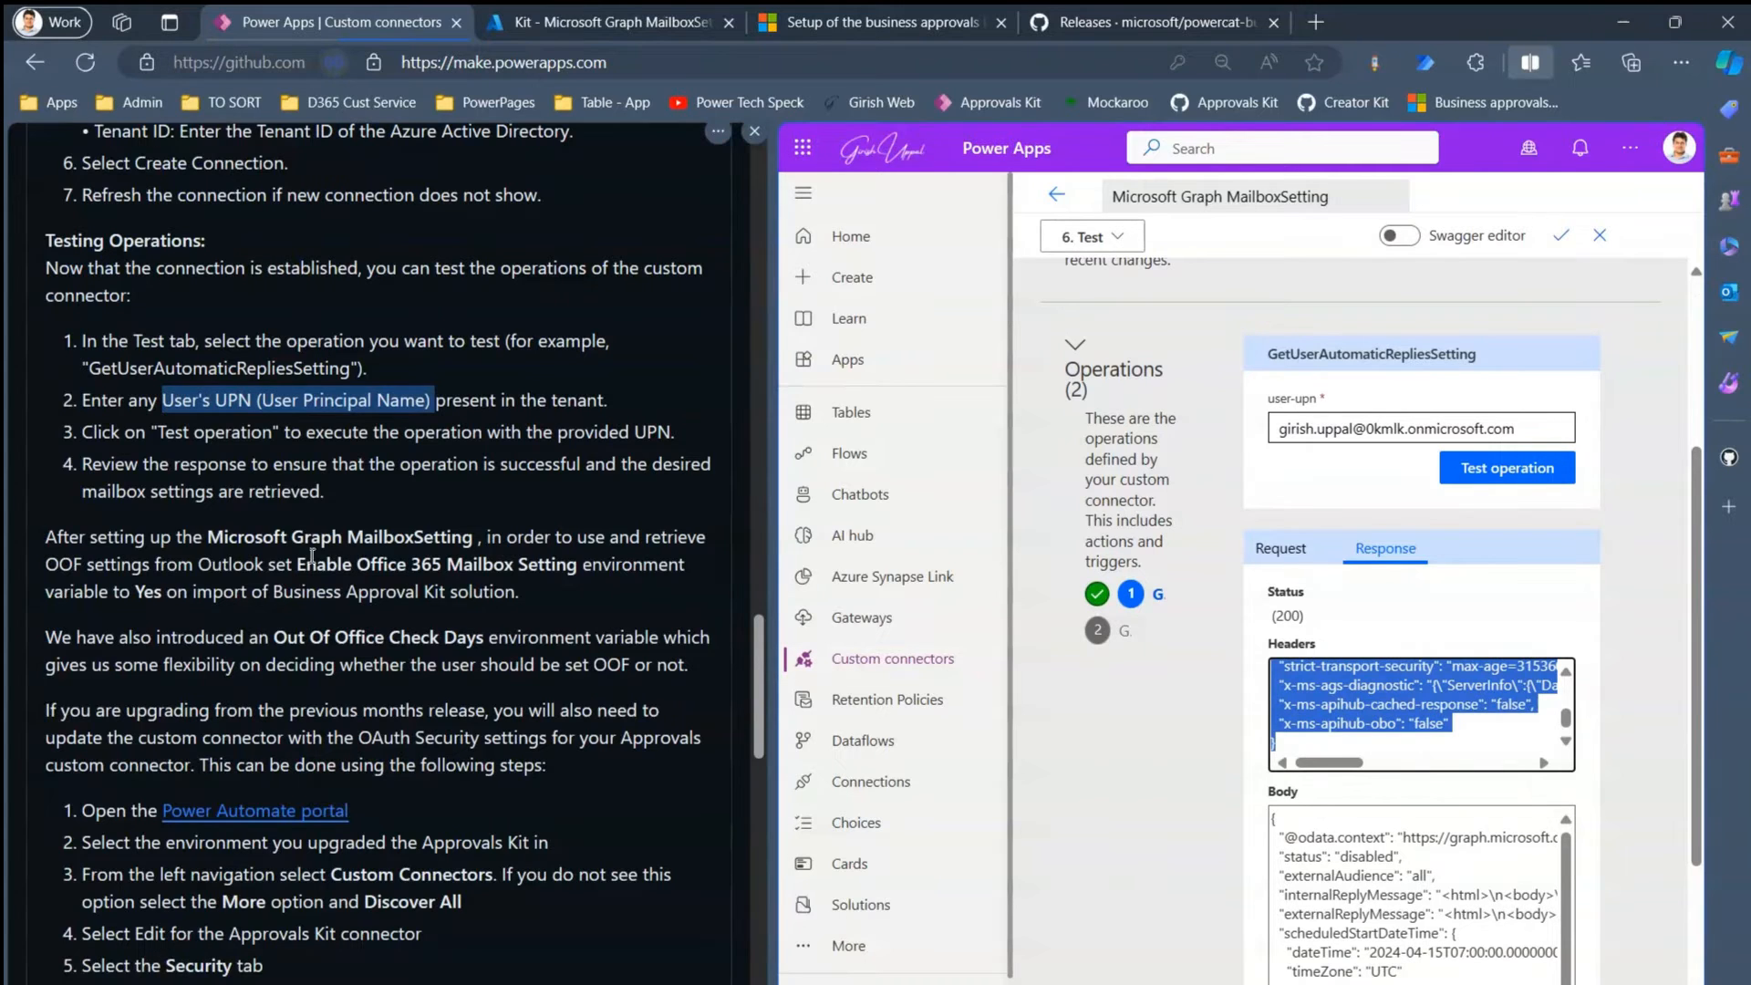
{"action": "left_click_drag", "start_coordinate": [196, 540], "coordinate": [602, 570]}
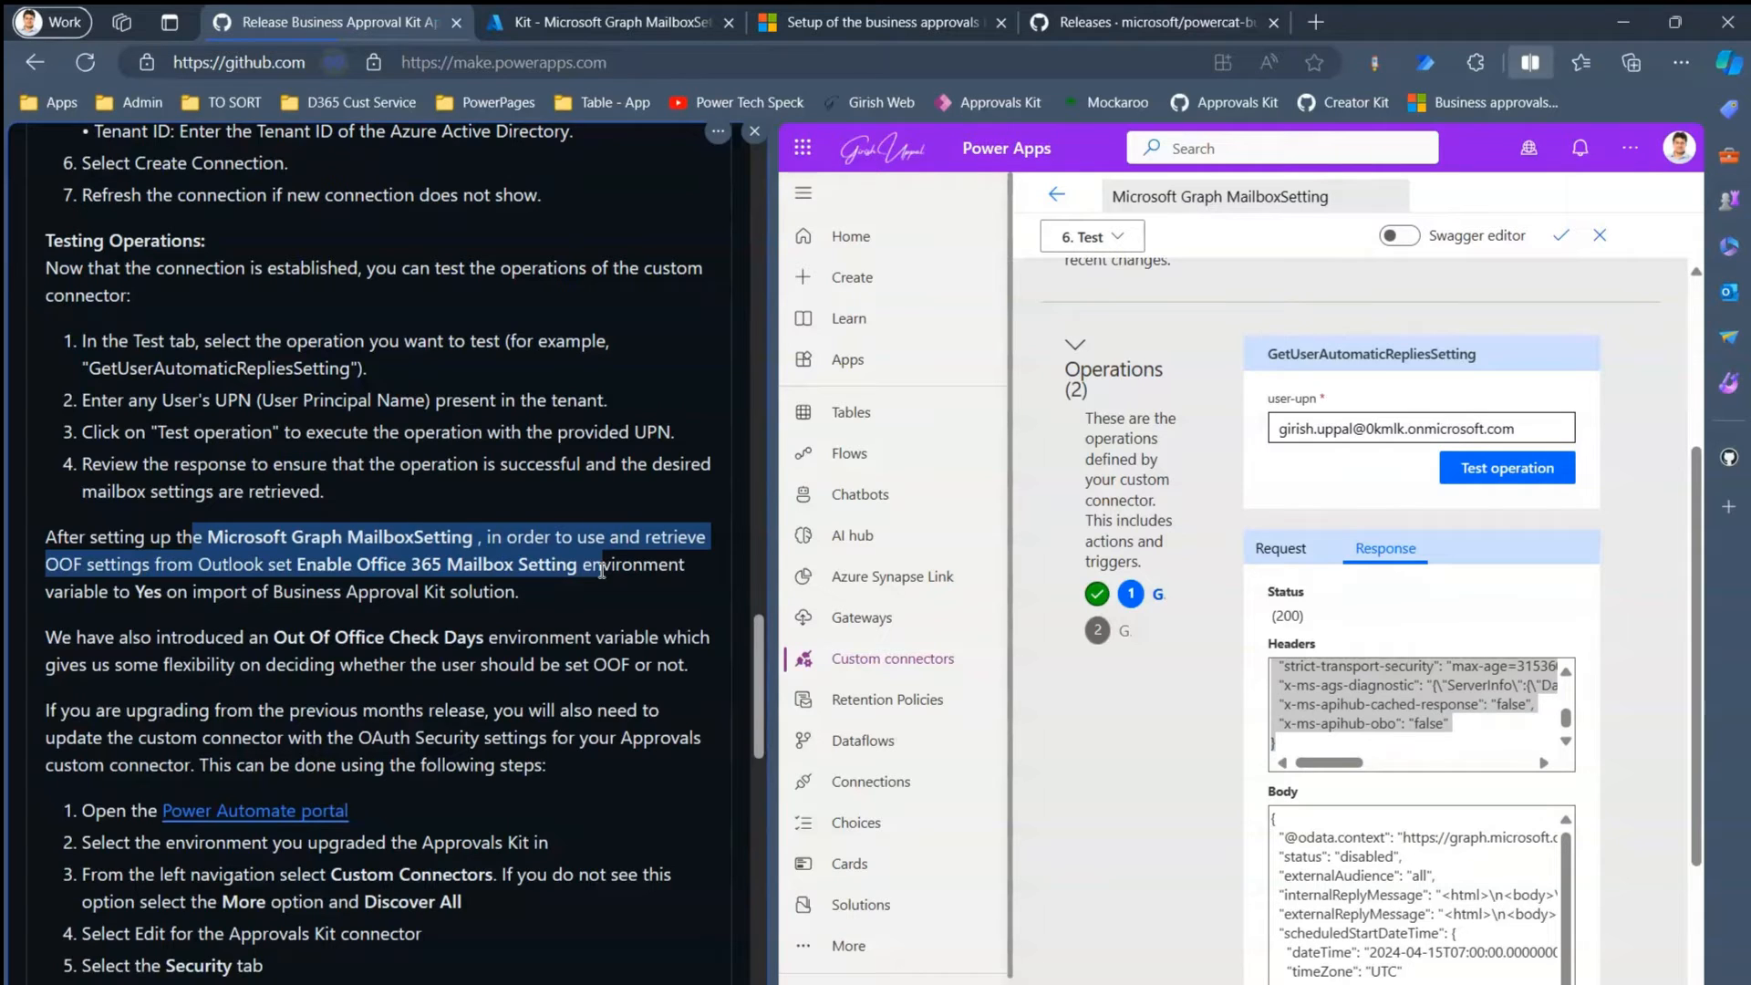
{"action": "left_click", "coordinate": [536, 572]}
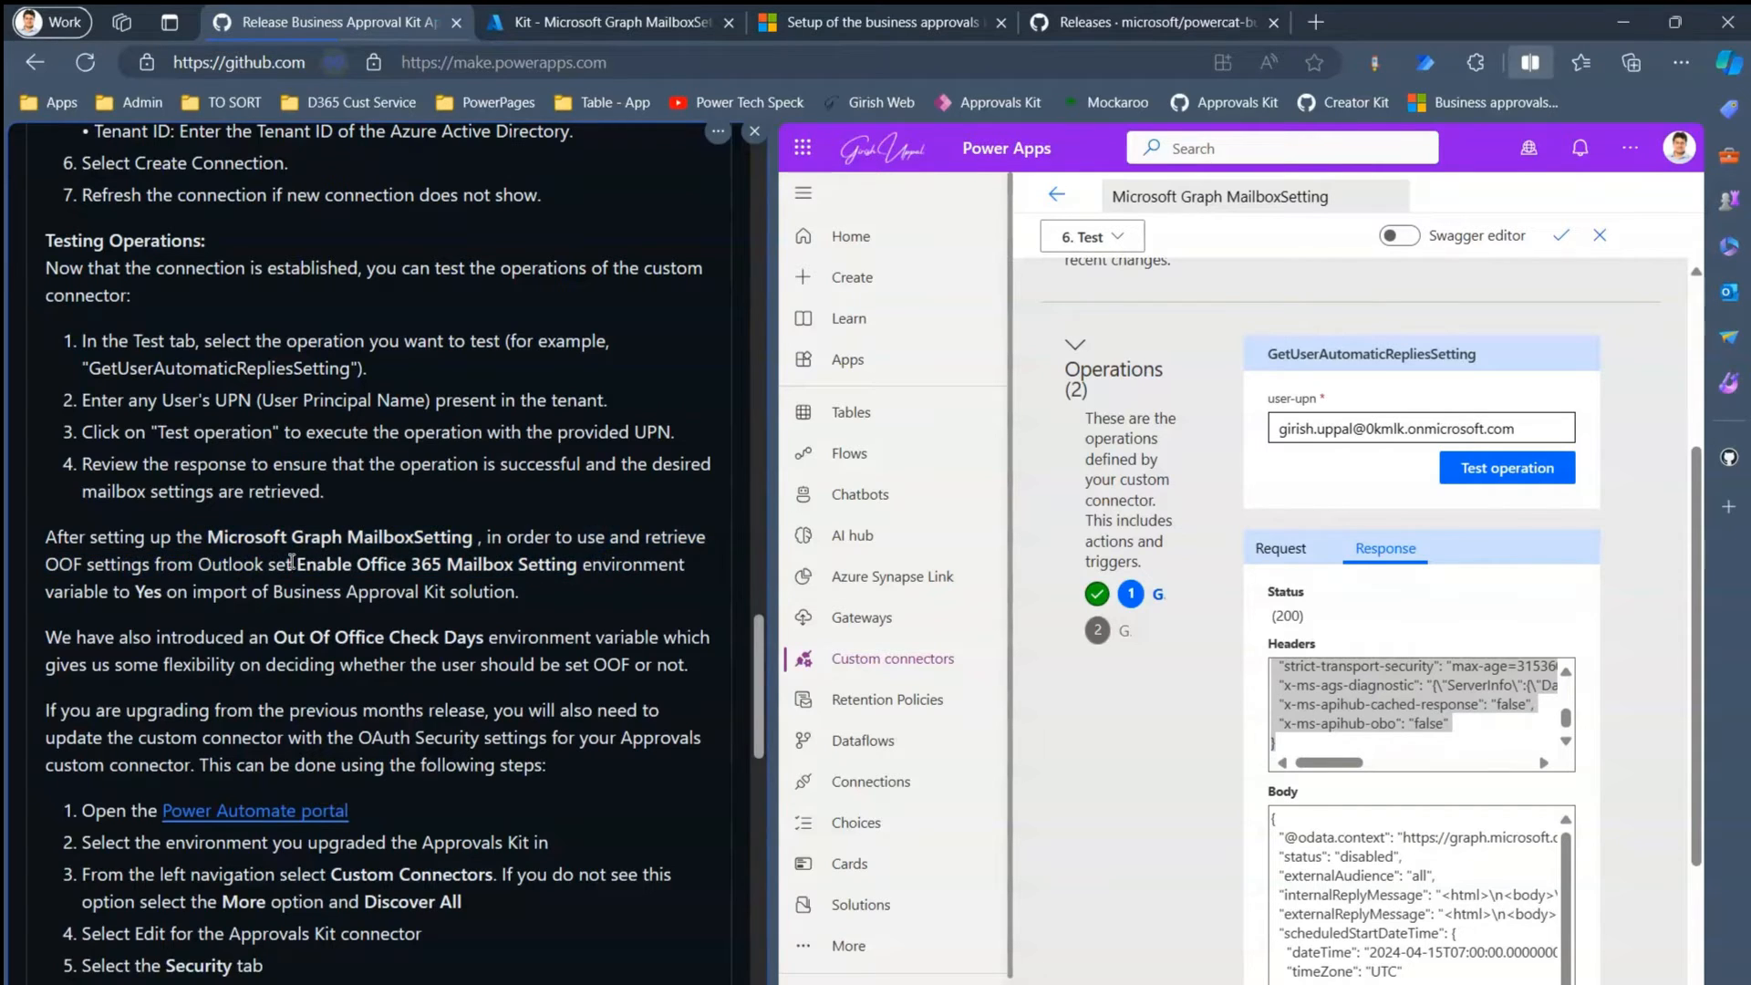
{"action": "left_click_drag", "start_coordinate": [207, 566], "coordinate": [512, 598]}
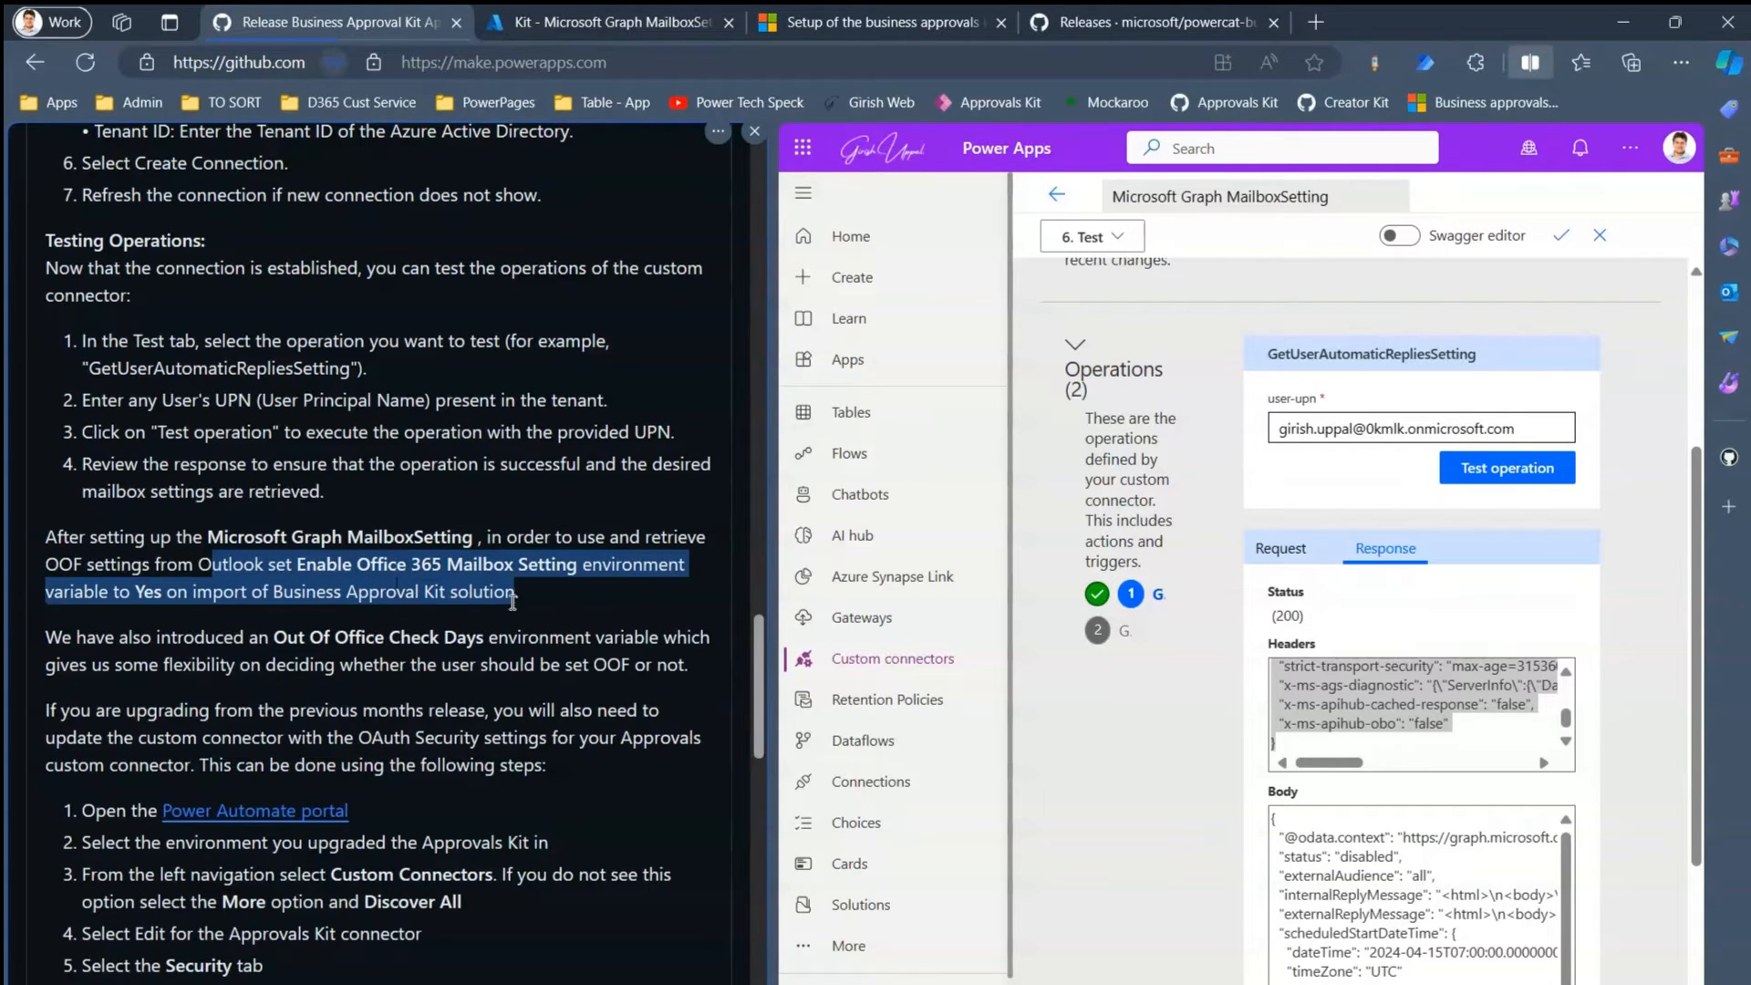
{"action": "left_click_drag", "start_coordinate": [1696, 620], "coordinate": [1715, 803]}
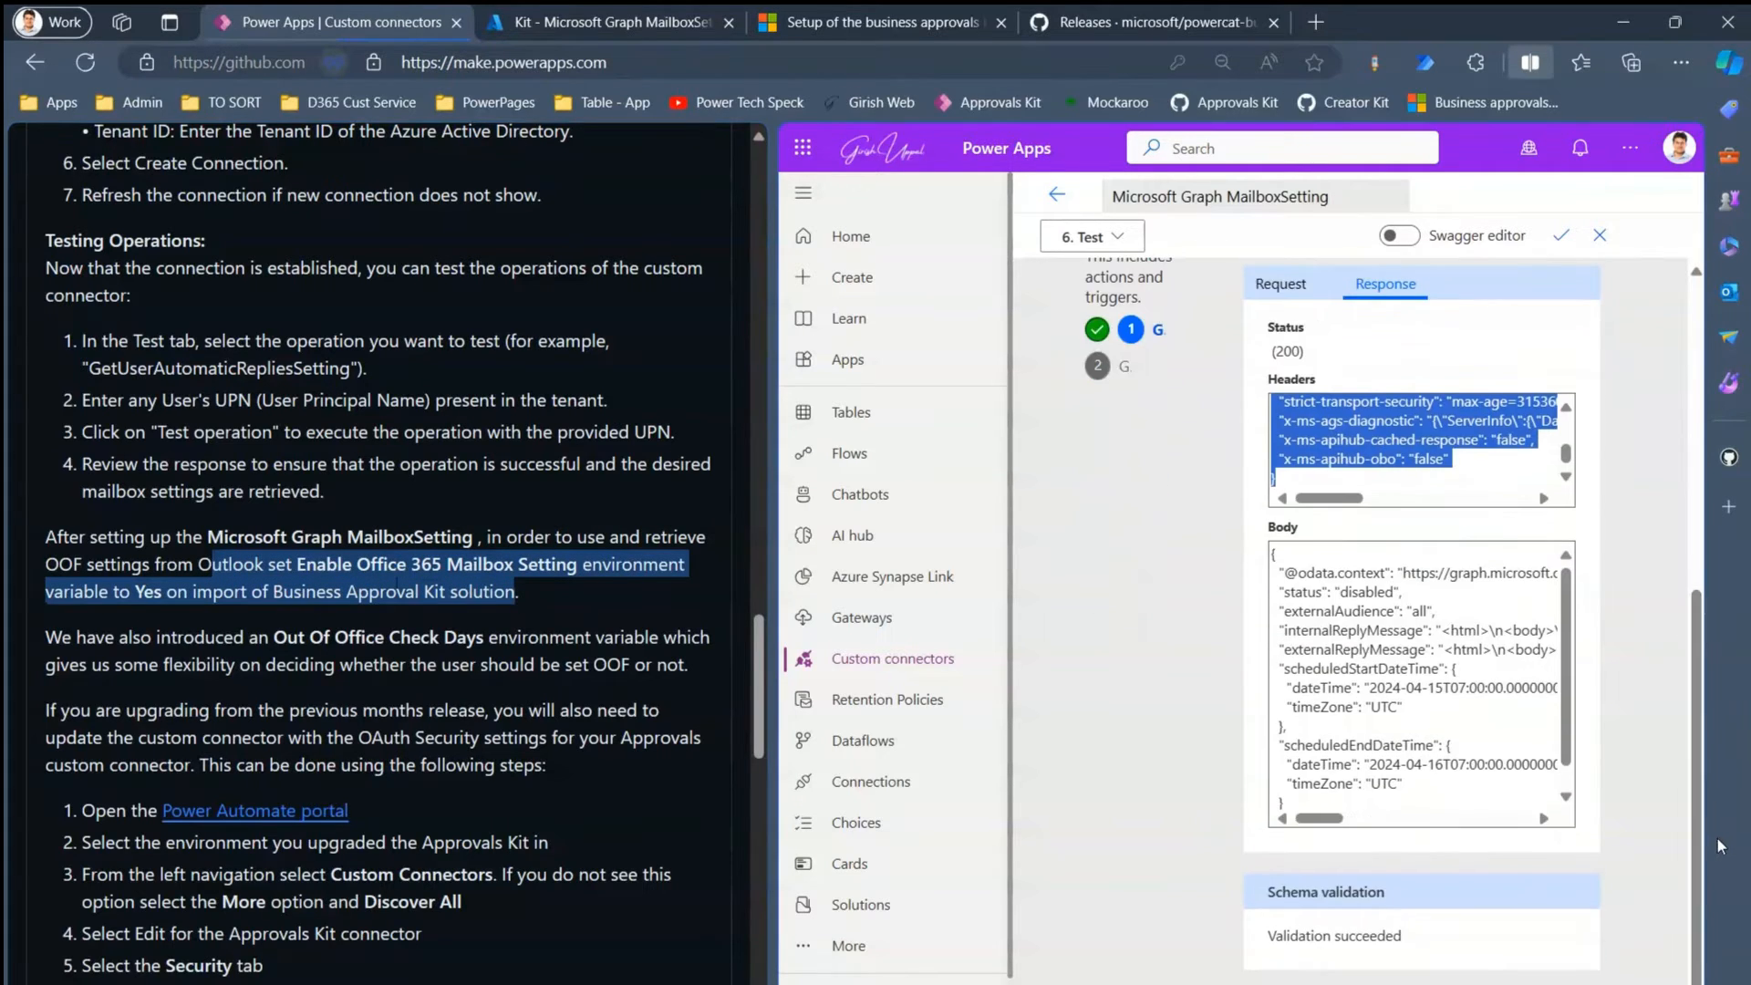
{"action": "scroll", "coordinate": [1699, 347], "scroll_direction": "up", "scroll_amount": 3}
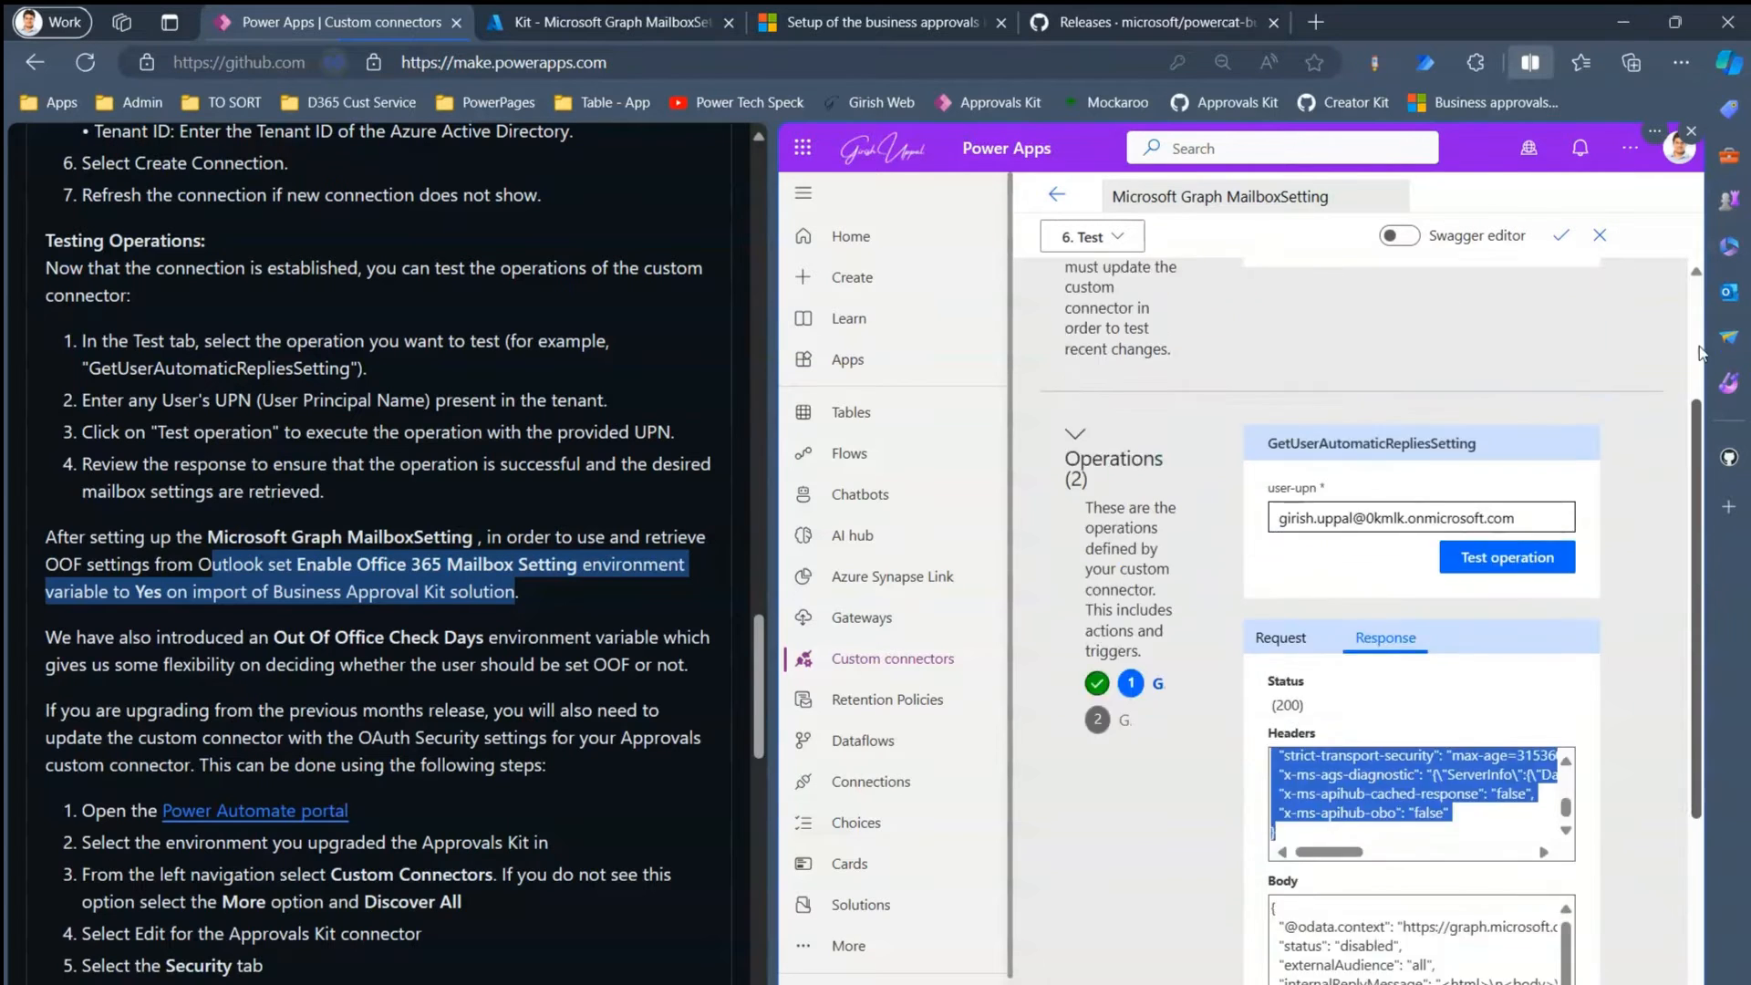
{"action": "scroll", "coordinate": [1699, 347], "scroll_direction": "up", "scroll_amount": 2}
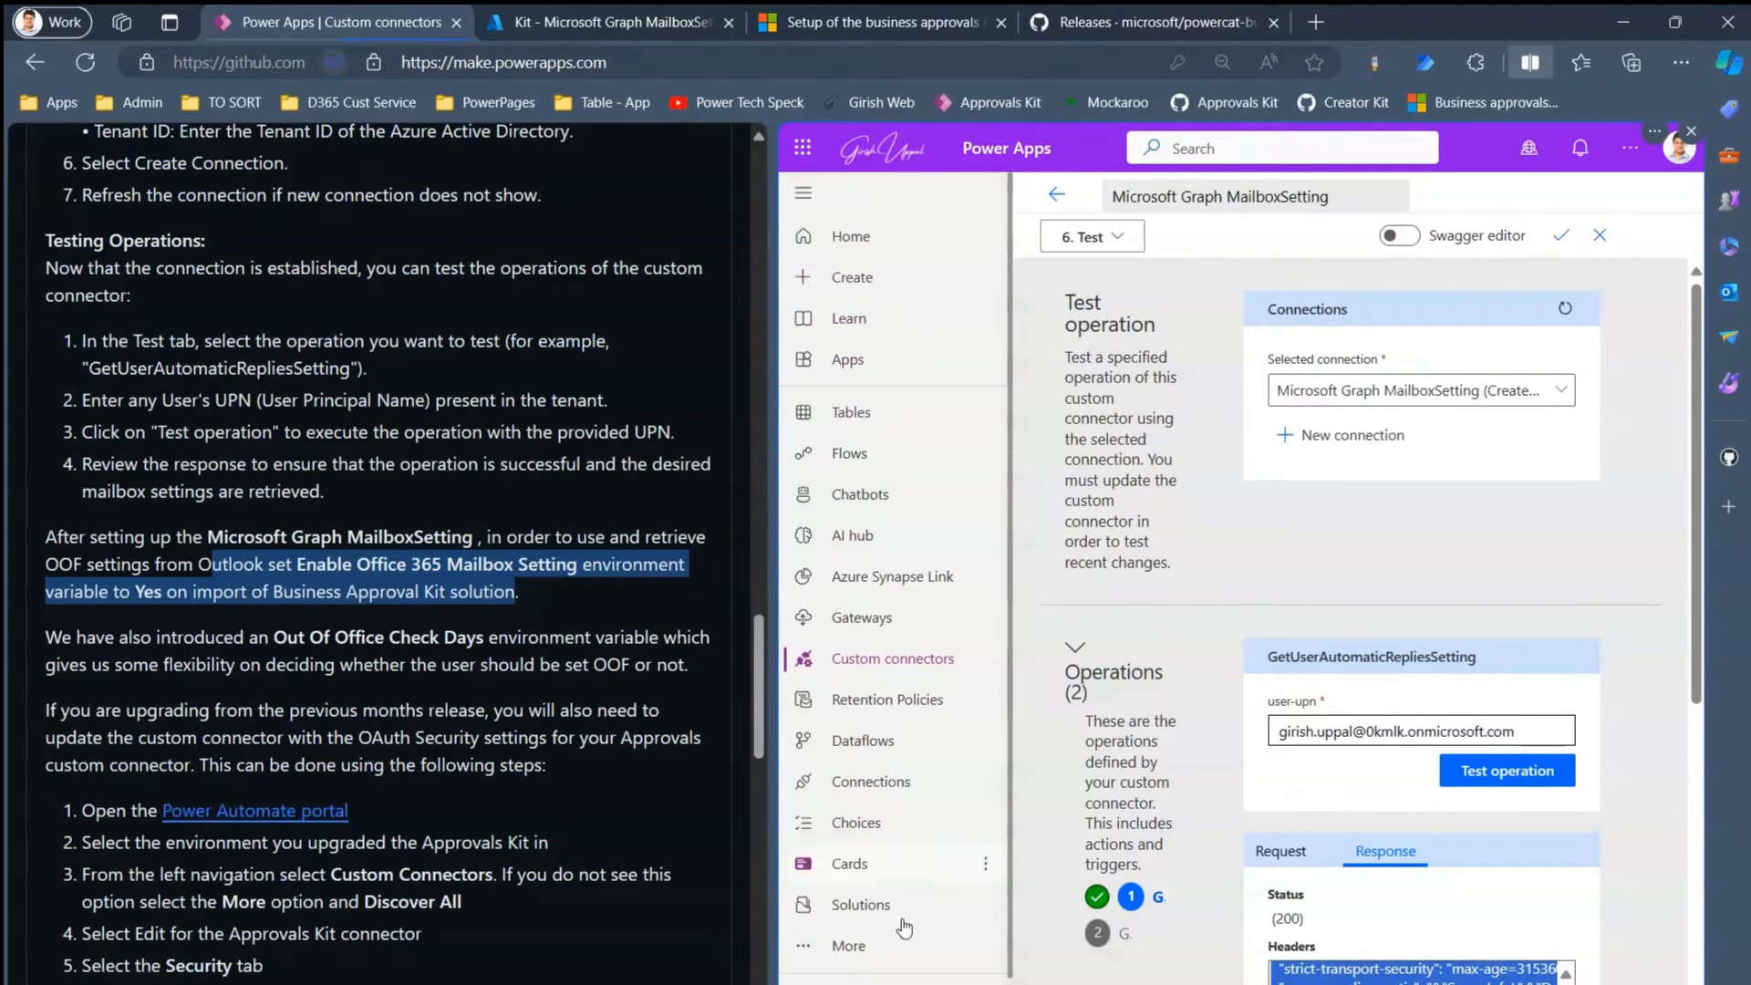
- Load BusinessApprovalKit_1.0.20240402.1_managed.zip into a new solution import from the Solutions list
{"action": "left_click", "coordinate": [861, 905]}
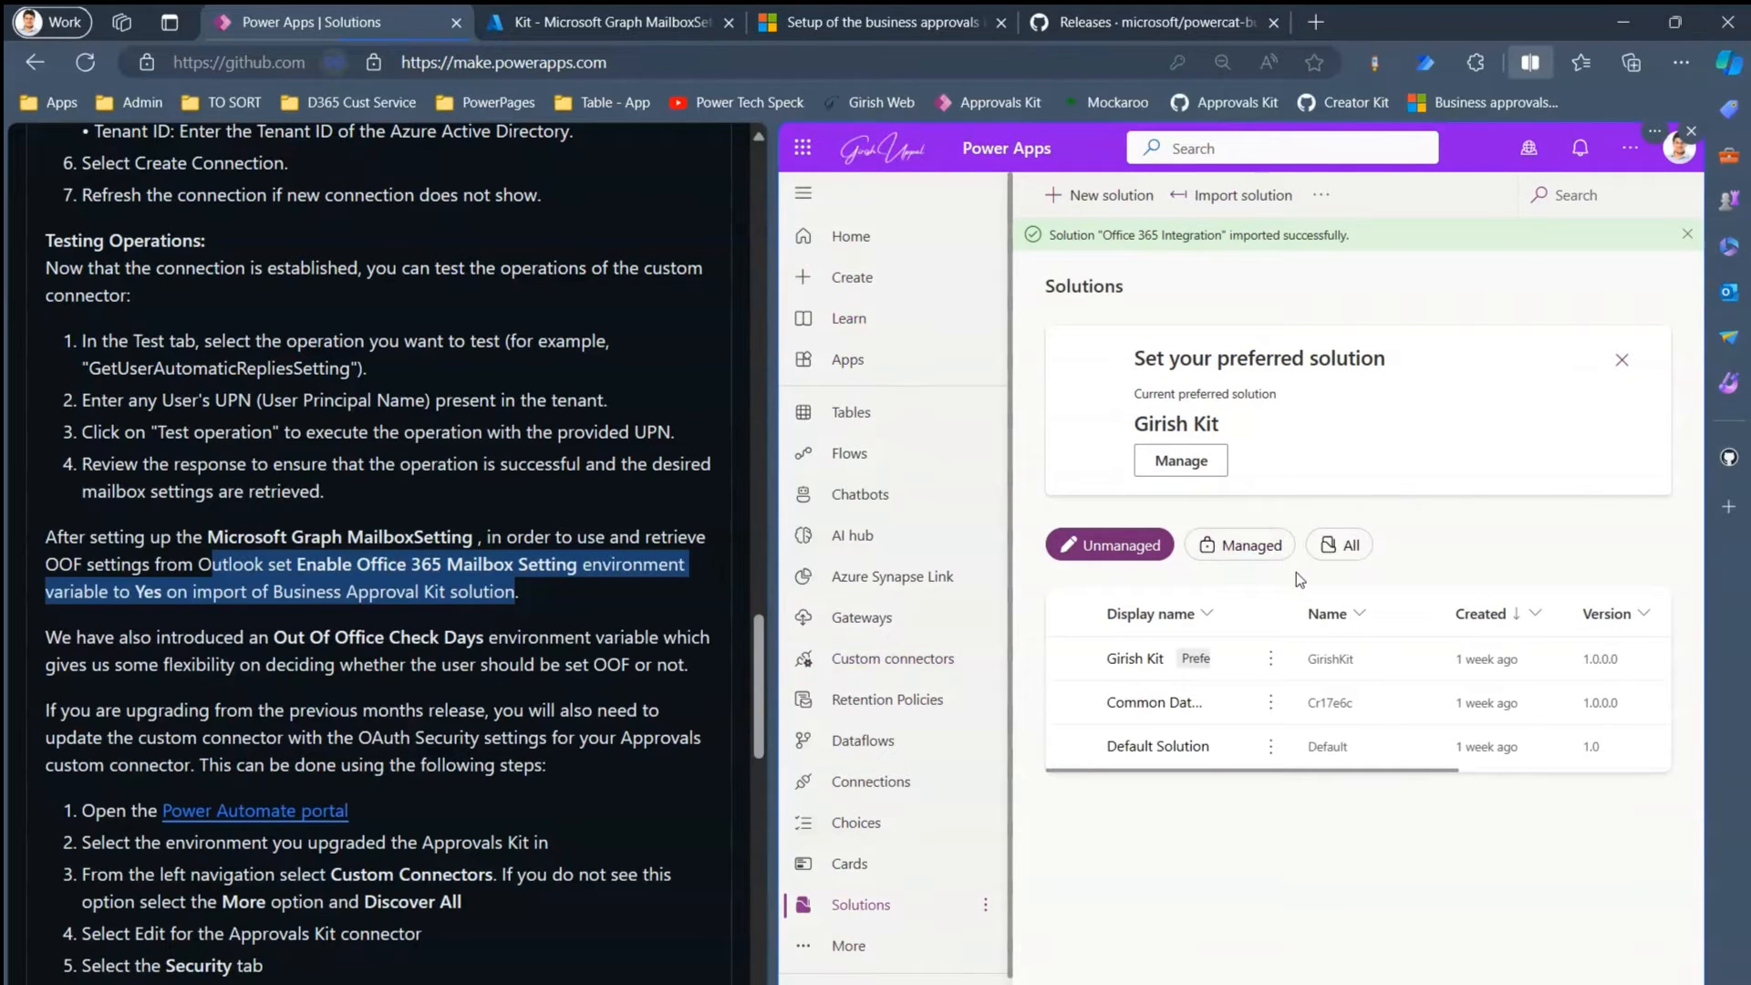
{"action": "left_click", "coordinate": [1222, 195]}
{"action": "left_click", "coordinate": [1182, 314]}
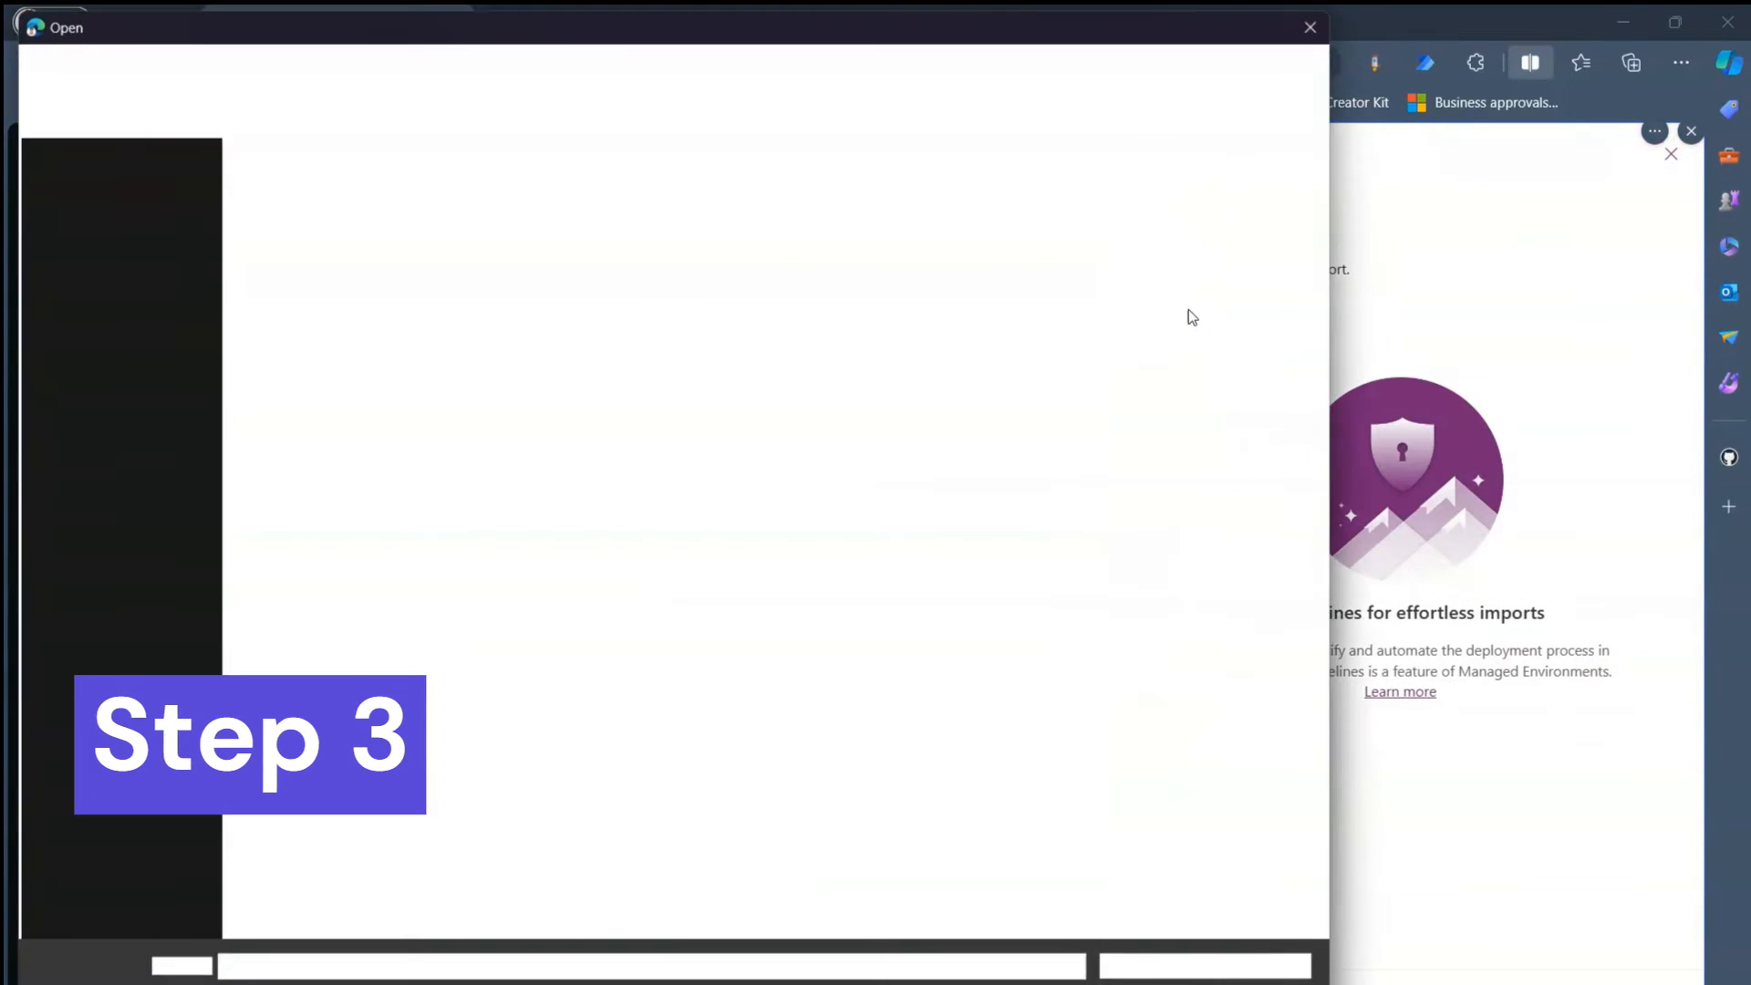
{"action": "left_click", "coordinate": [433, 219]}
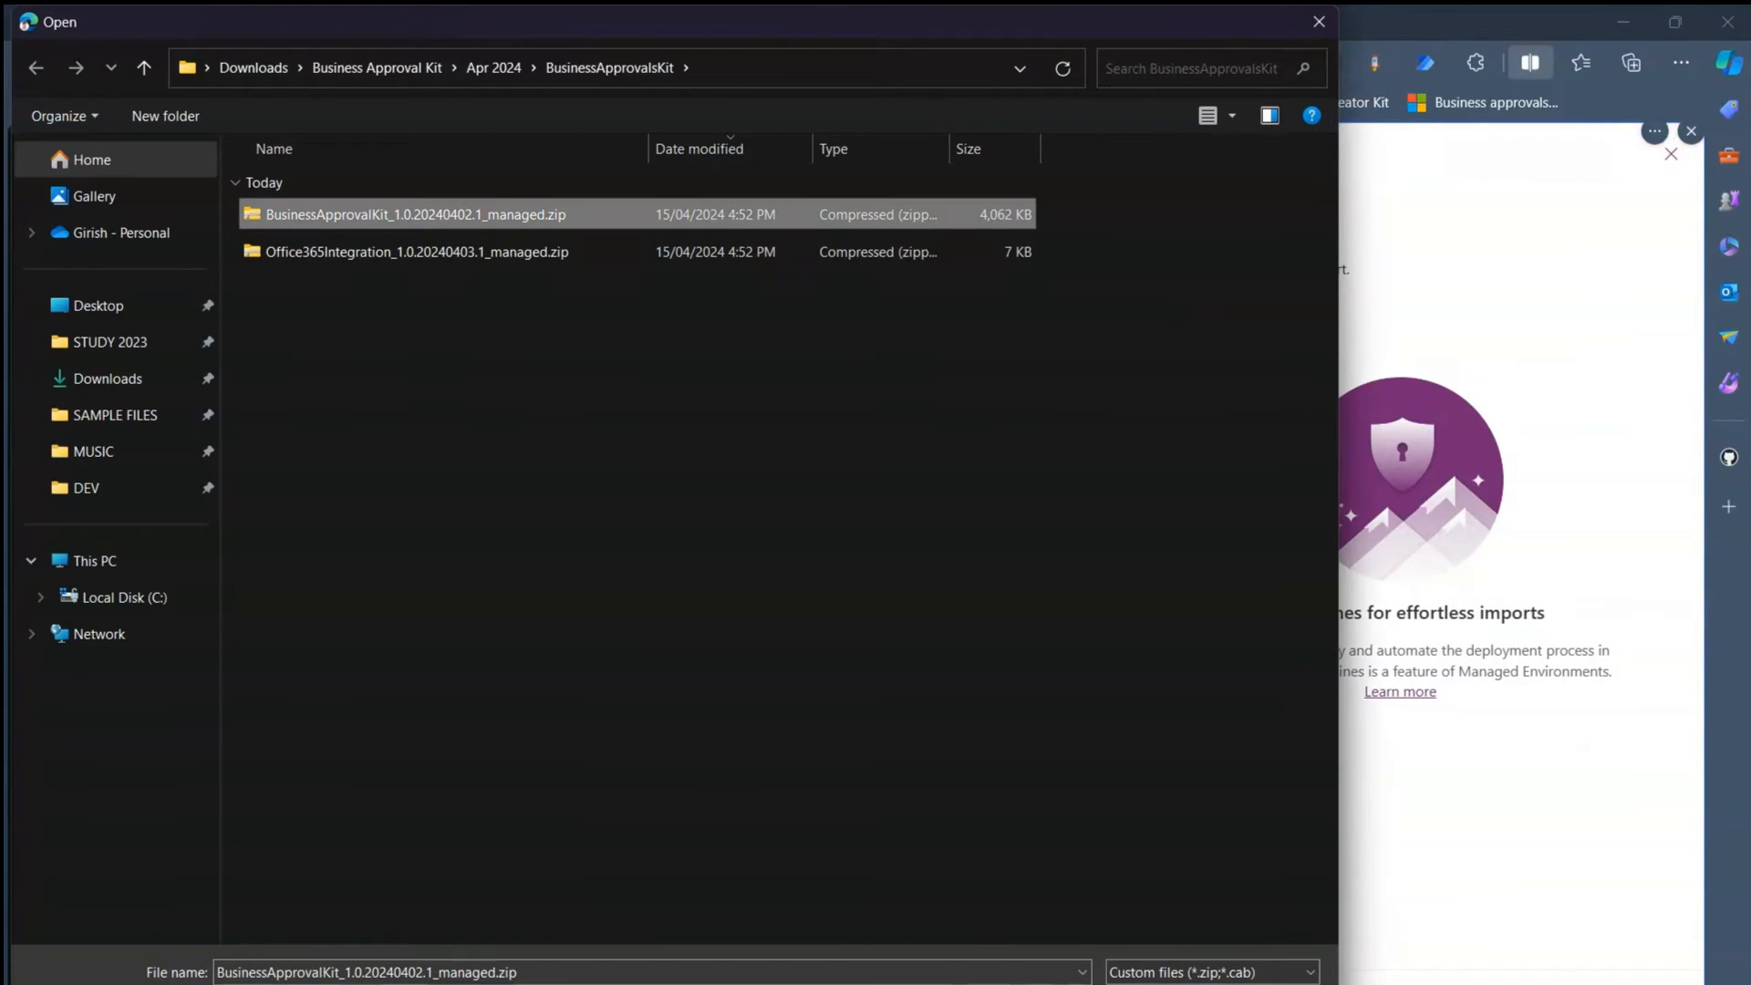
{"action": "key", "text": "Return"}
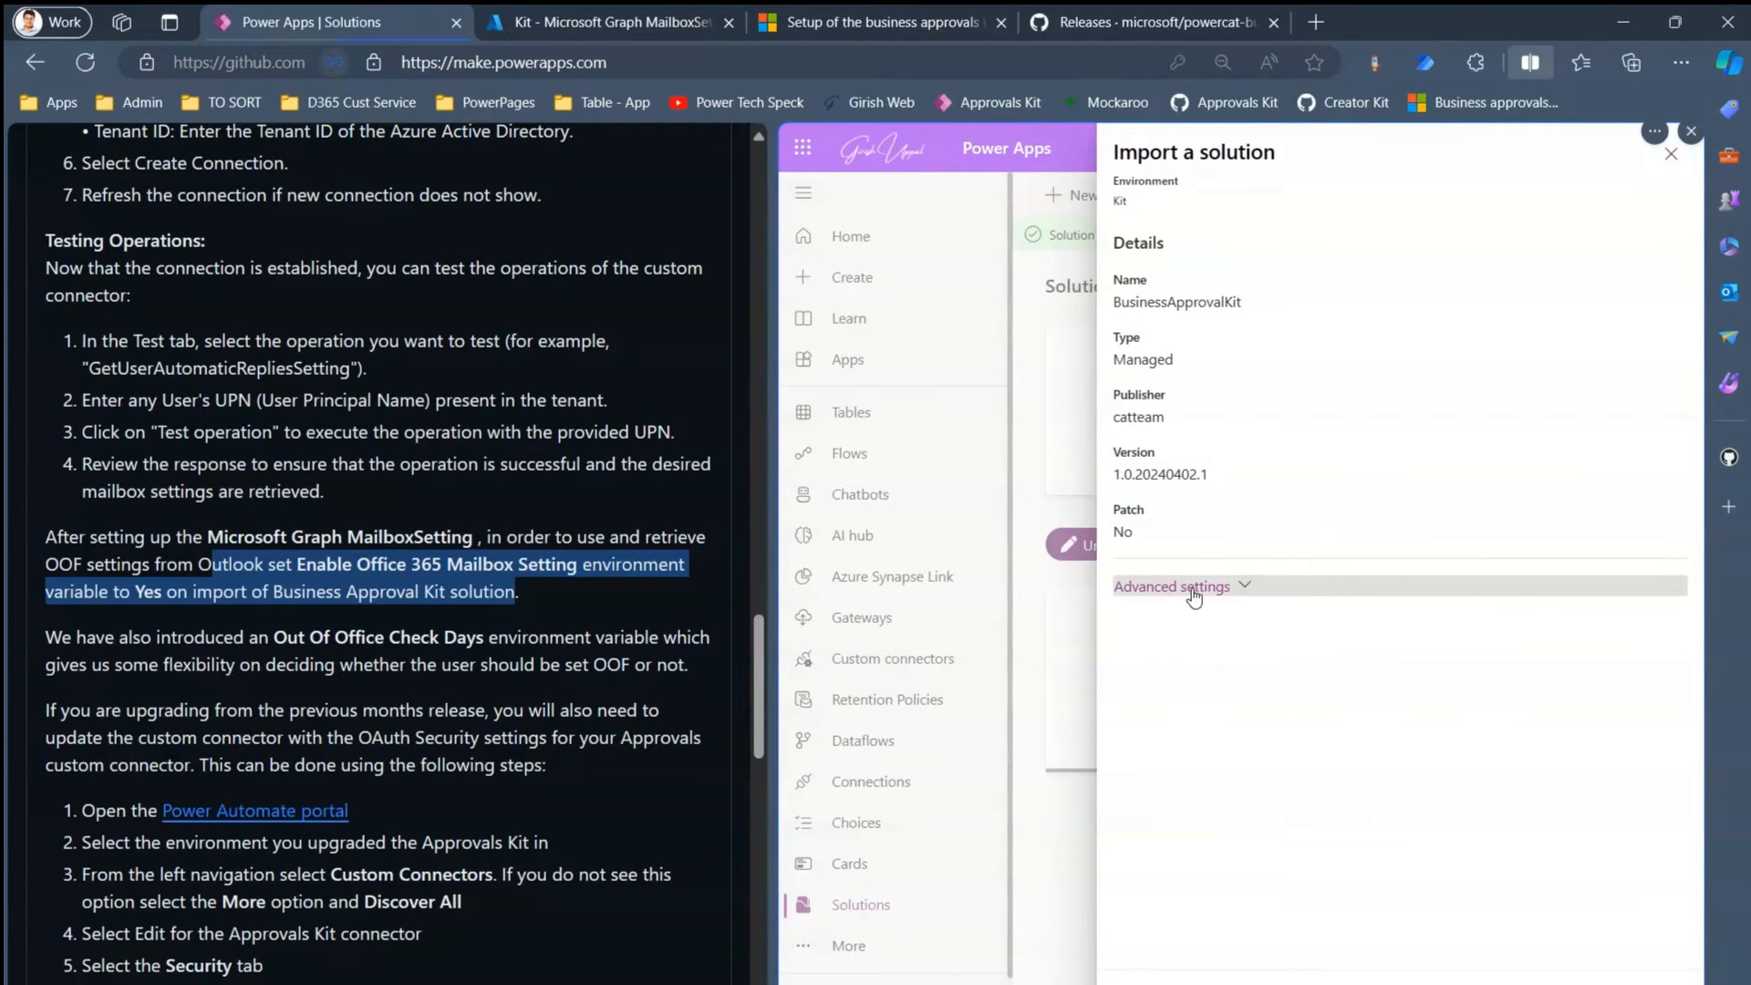
- Sign in to the O365 Users connection and continue past all four connections to Environment Variables
{"action": "left_click", "coordinate": [1156, 980]}
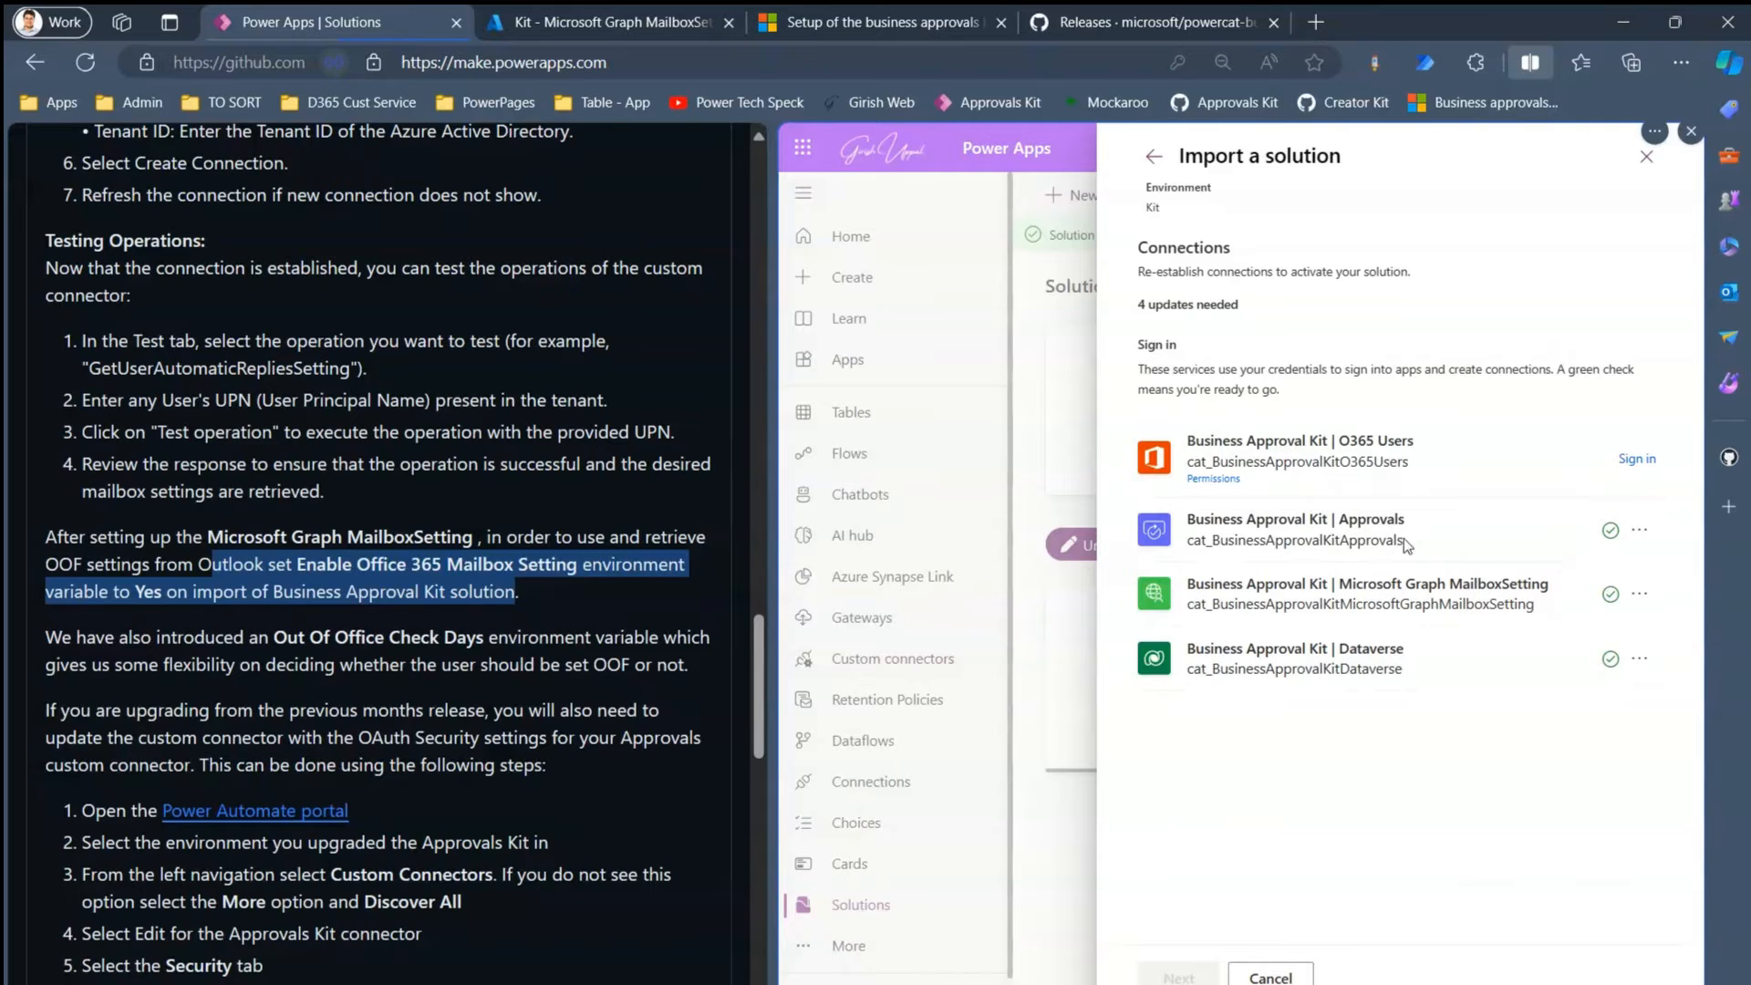
{"action": "left_click", "coordinate": [1637, 458]}
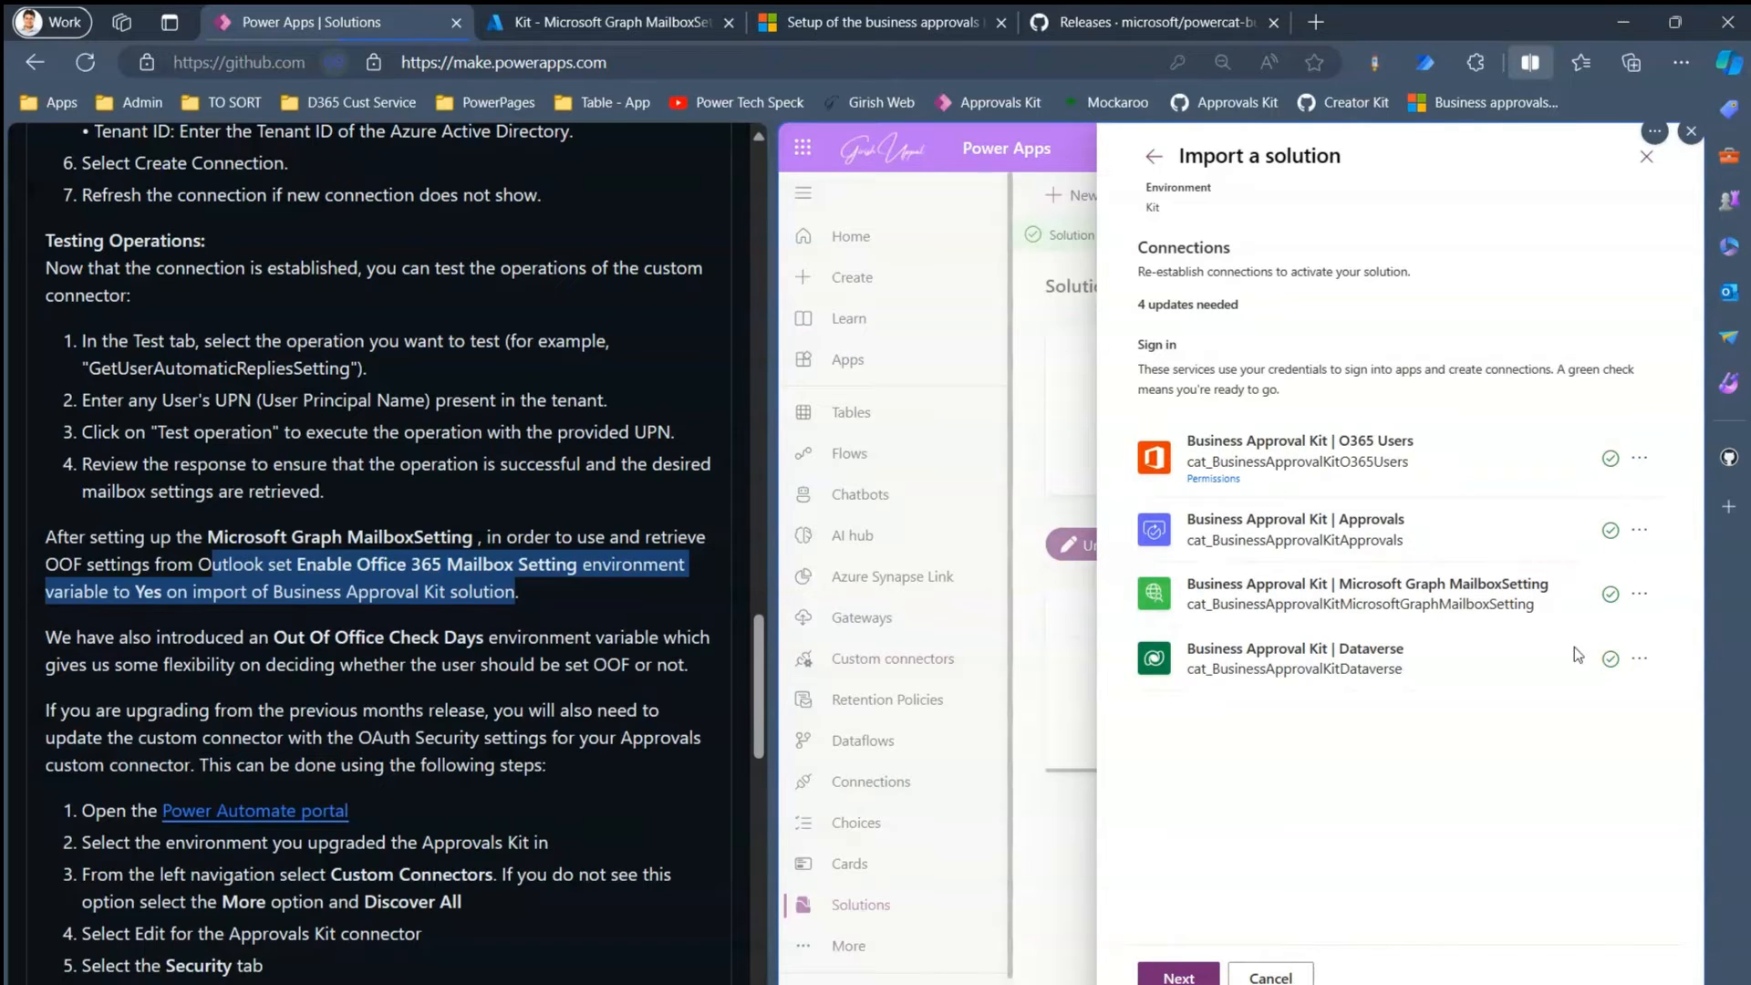
{"action": "left_click", "coordinate": [1184, 977]}
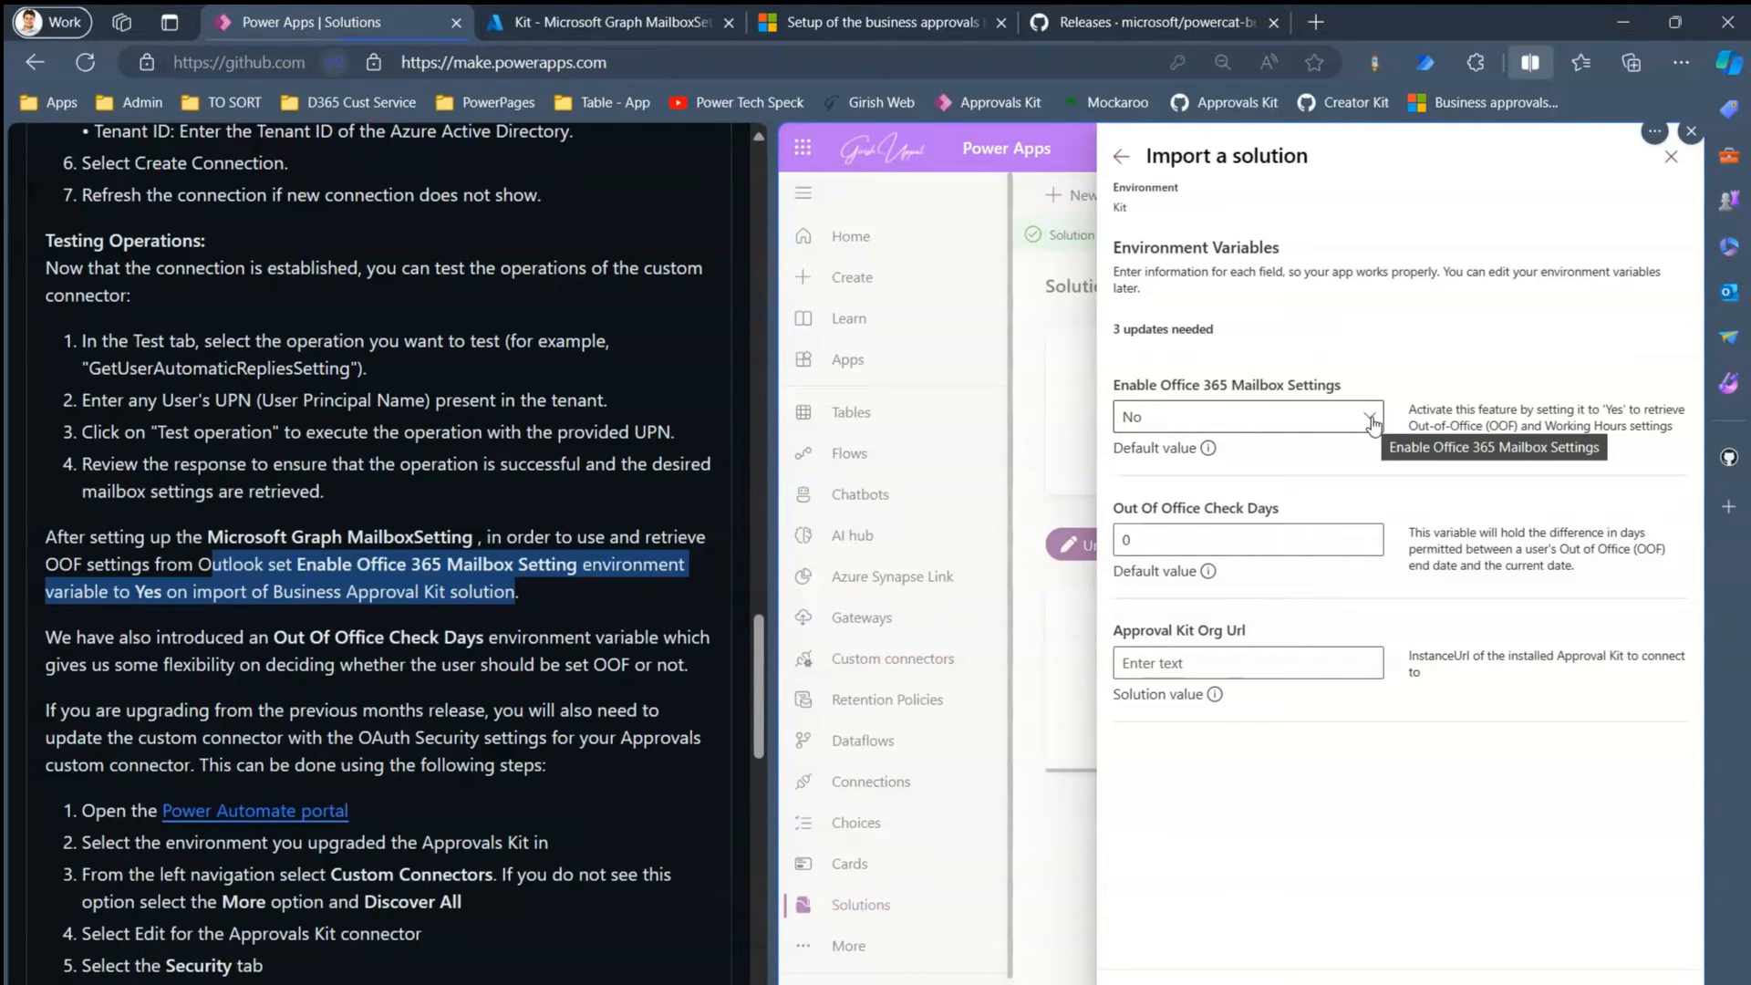
- Set Enable Office 365 Mailbox Settings to Yes and review Out Of Office Check Days and Approval Kit Org Url
{"action": "left_click_drag", "start_coordinate": [1416, 409], "coordinate": [1663, 442]}
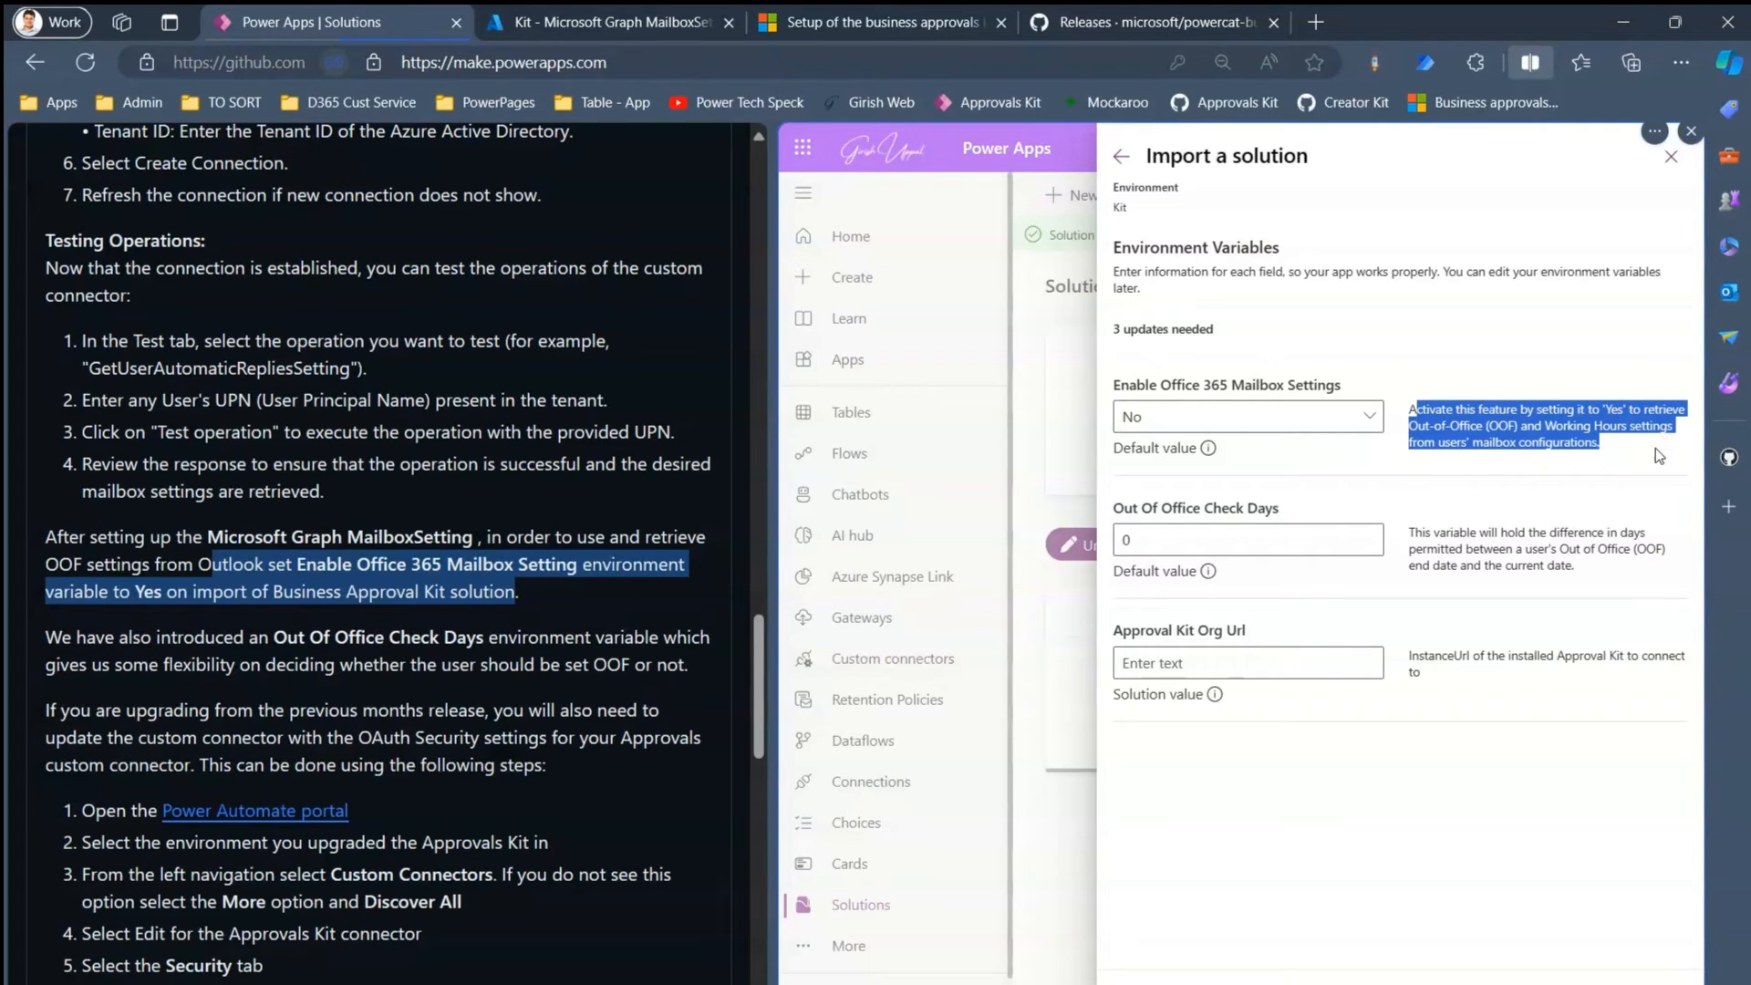
{"action": "left_click", "coordinate": [1367, 419]}
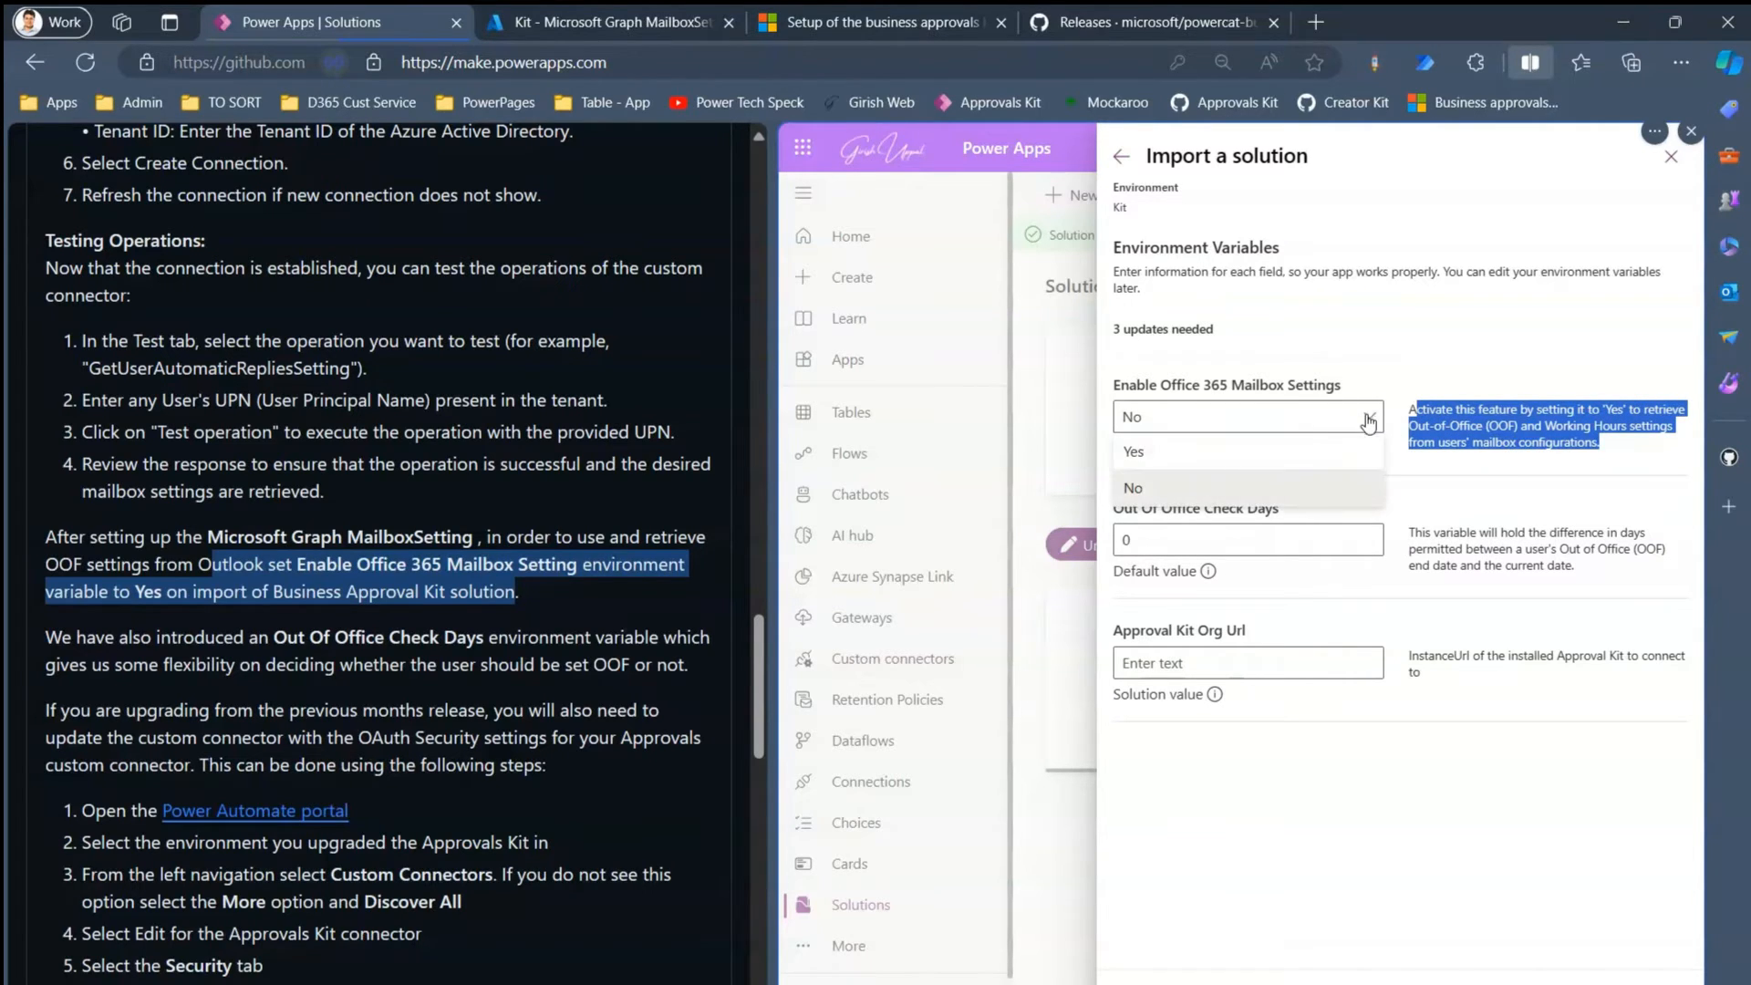
{"action": "left_click", "coordinate": [1264, 452]}
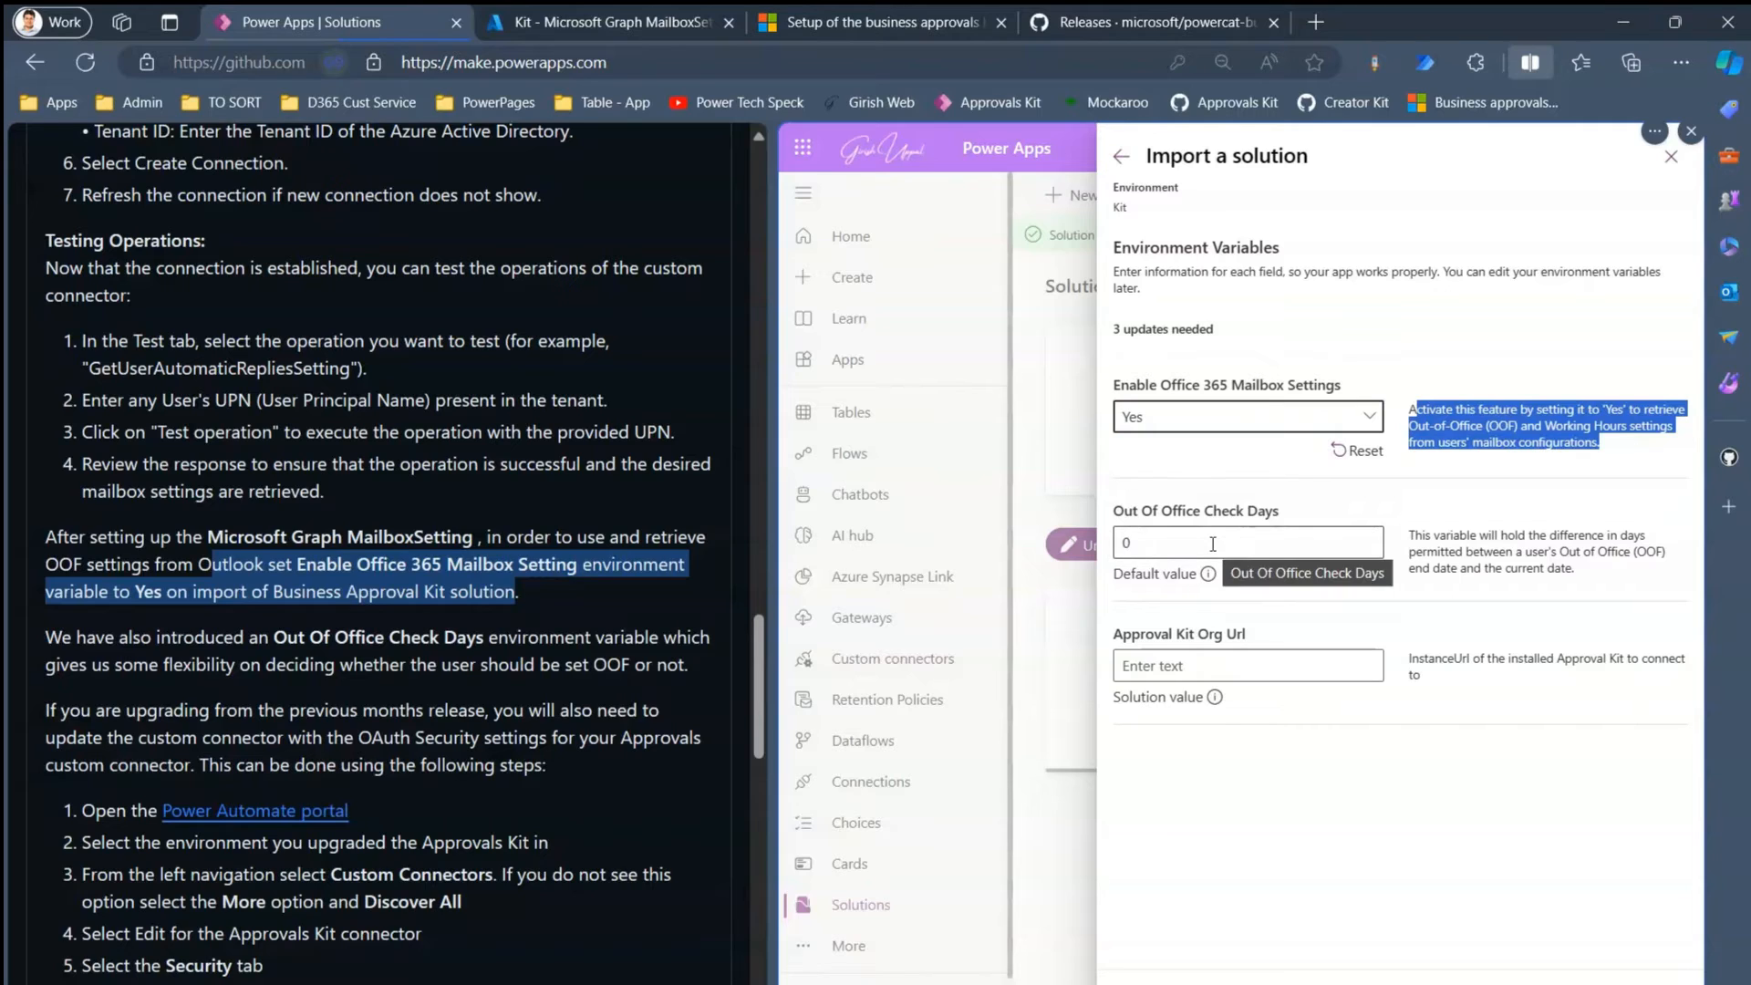
{"action": "left_click", "coordinate": [1412, 533]}
{"action": "left_click_drag", "start_coordinate": [1412, 532], "coordinate": [1622, 572]}
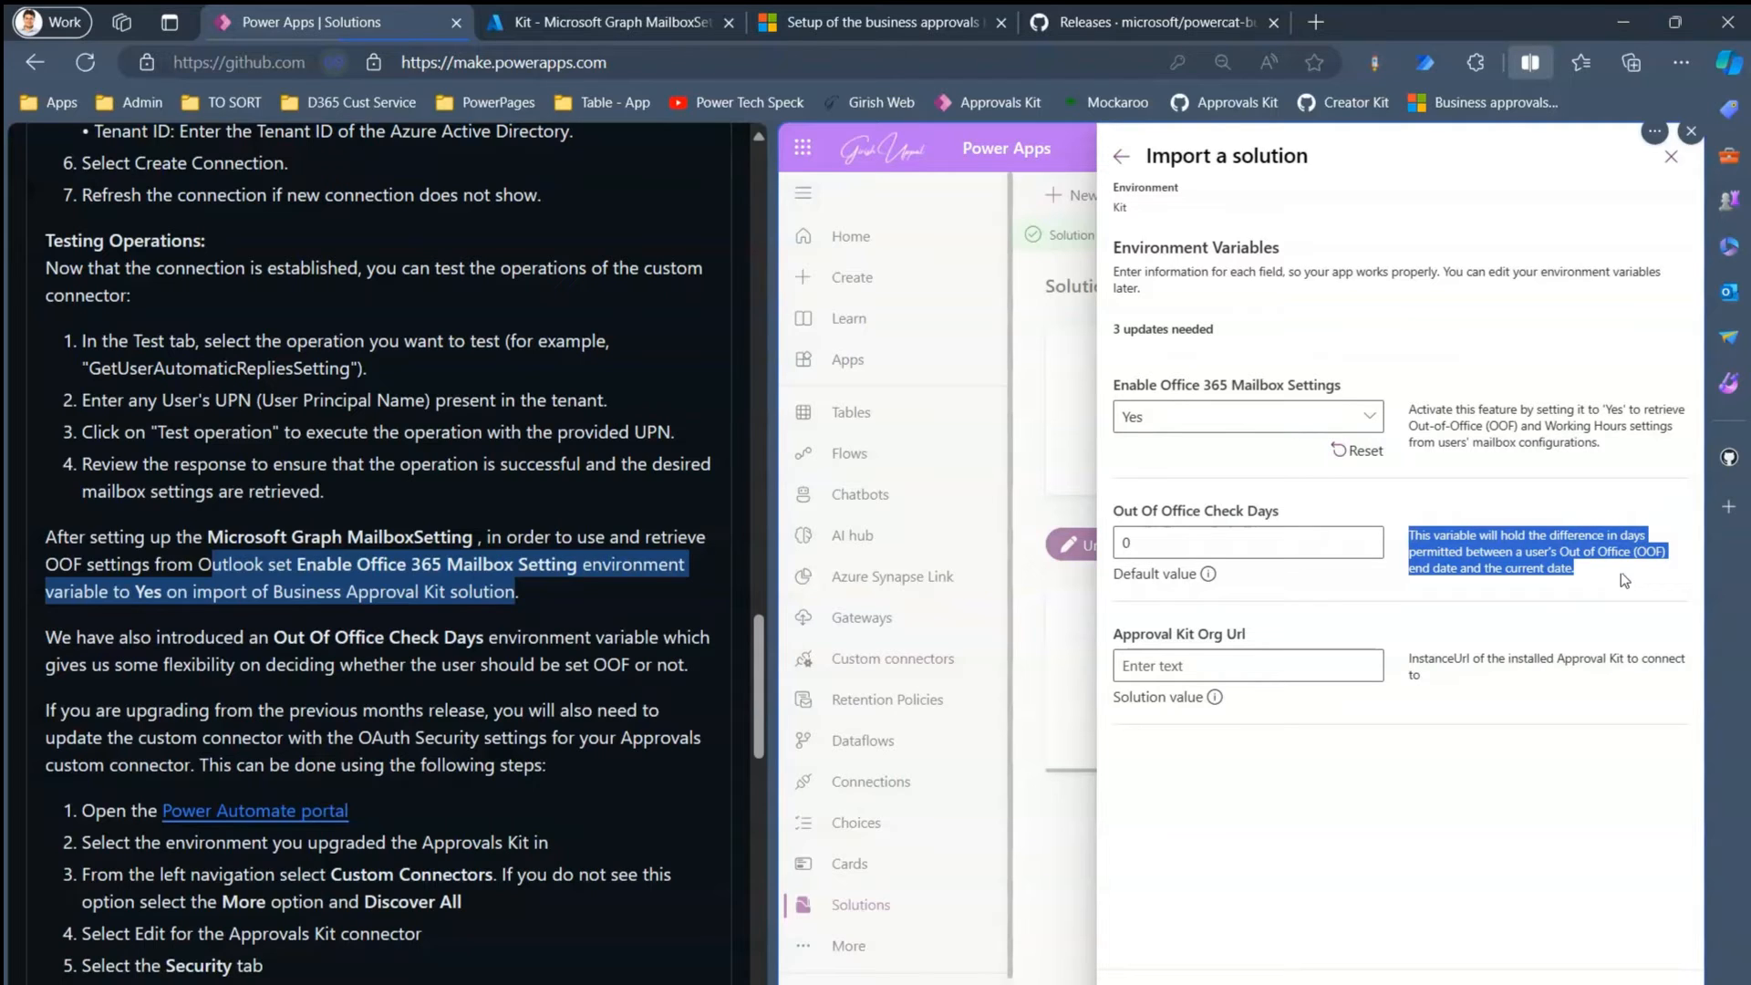
{"action": "left_click", "coordinate": [1222, 669]}
{"action": "left_click_drag", "start_coordinate": [1409, 659], "coordinate": [1491, 680]}
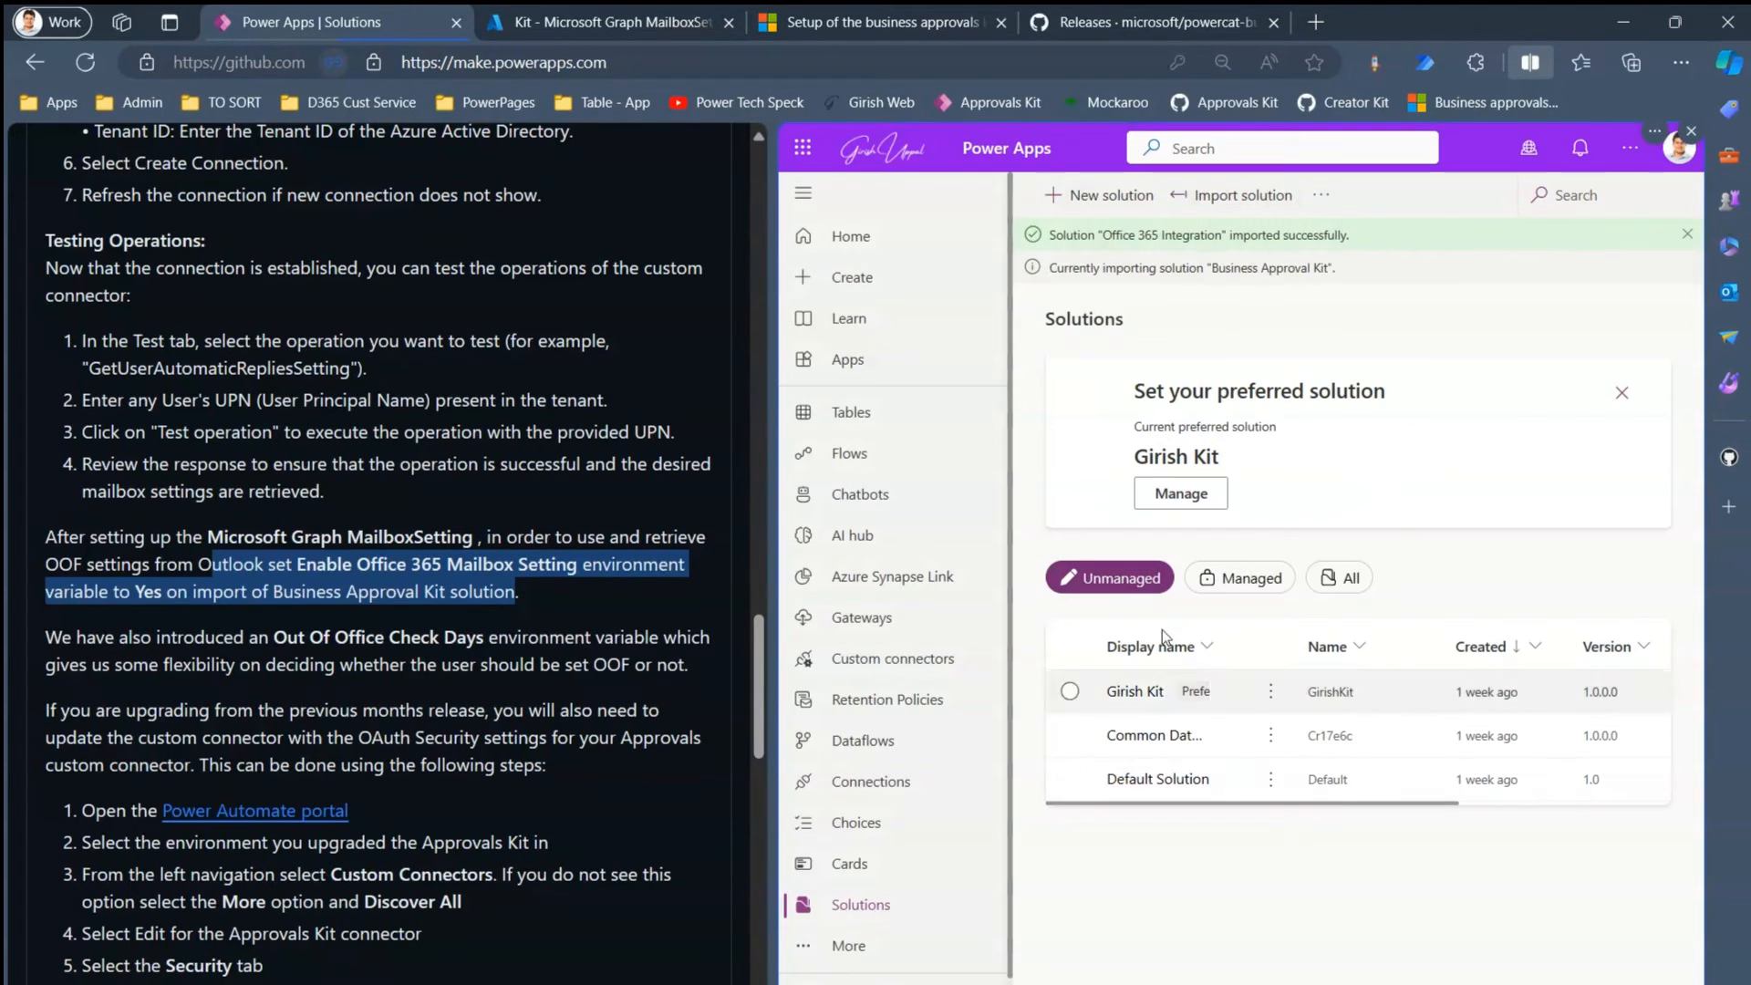
{"action": "left_click_drag", "start_coordinate": [1081, 267], "coordinate": [1339, 266]}
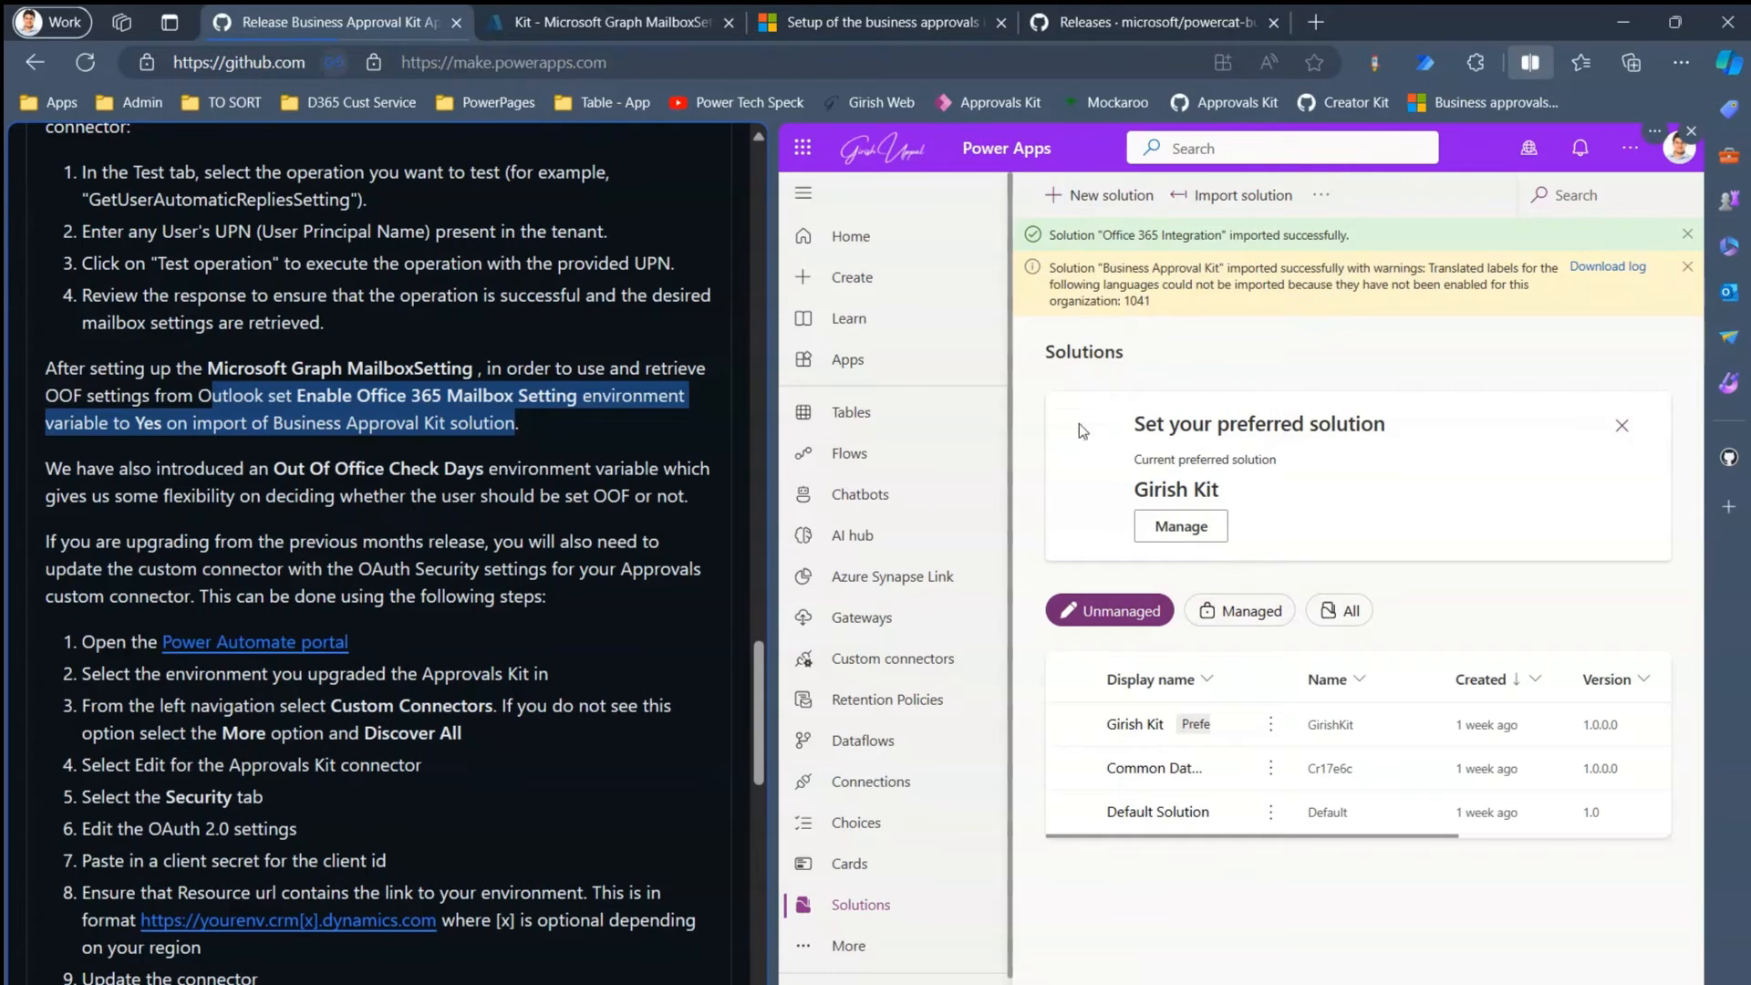
{"action": "left_click_drag", "start_coordinate": [1049, 267], "coordinate": [1399, 270]}
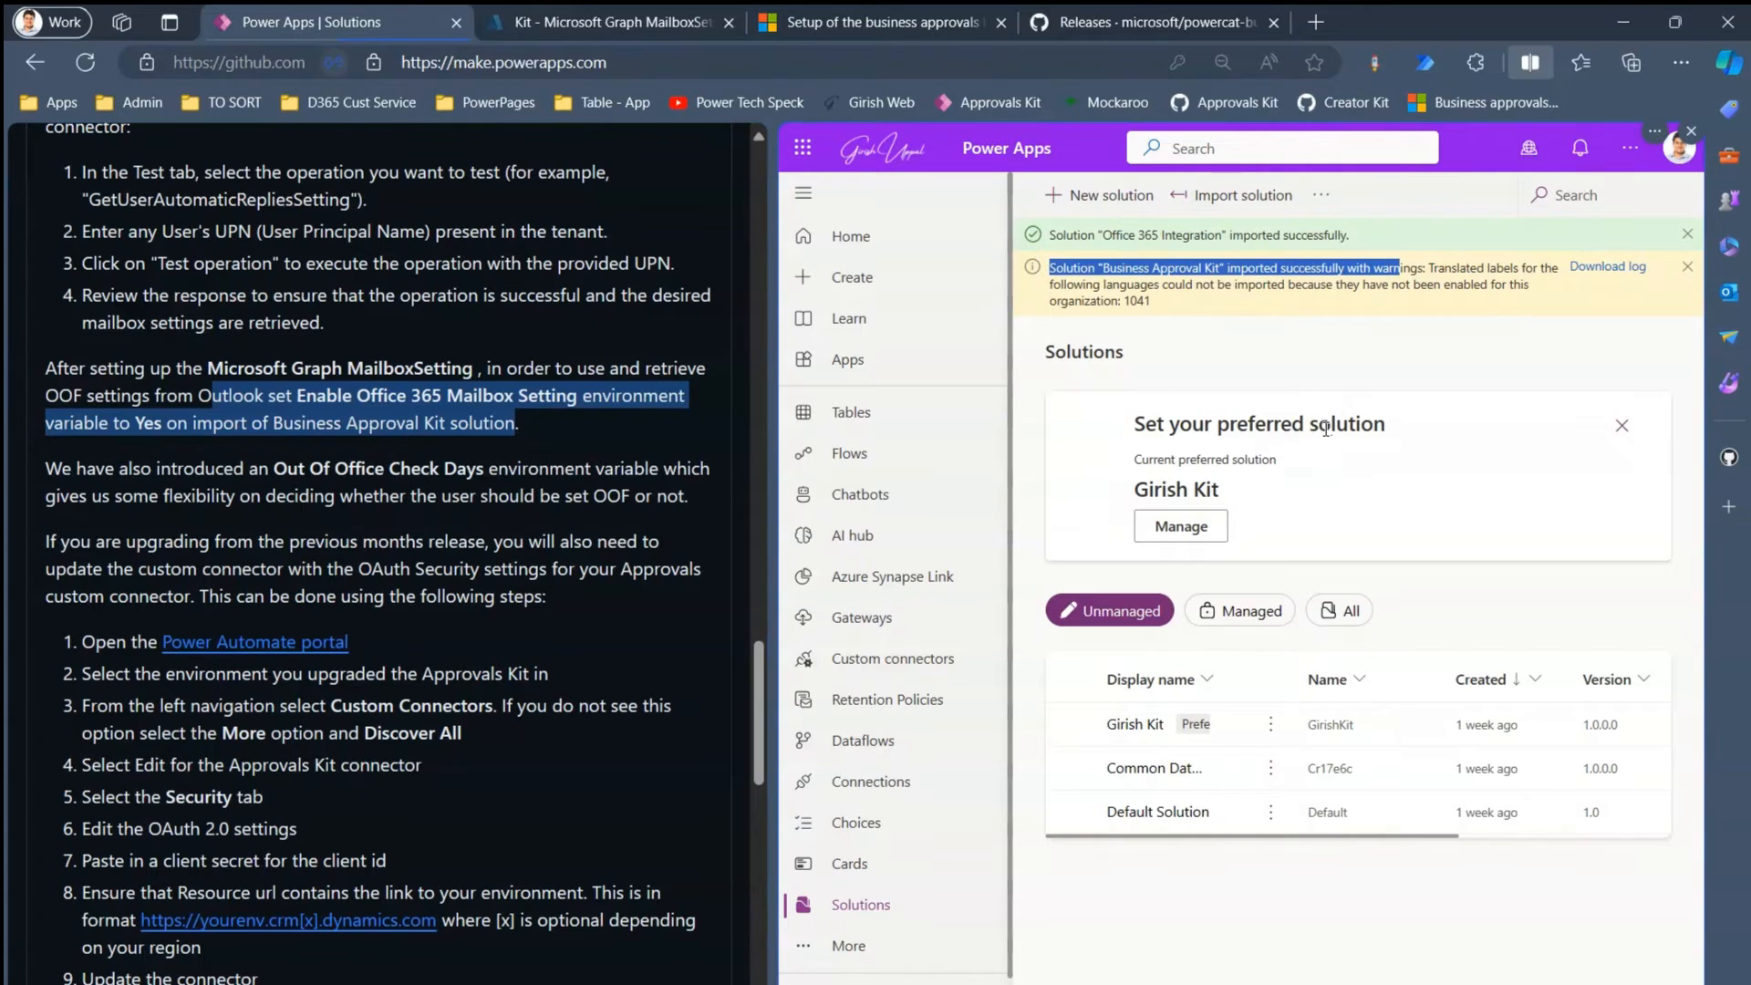
{"action": "left_click", "coordinate": [758, 711]}
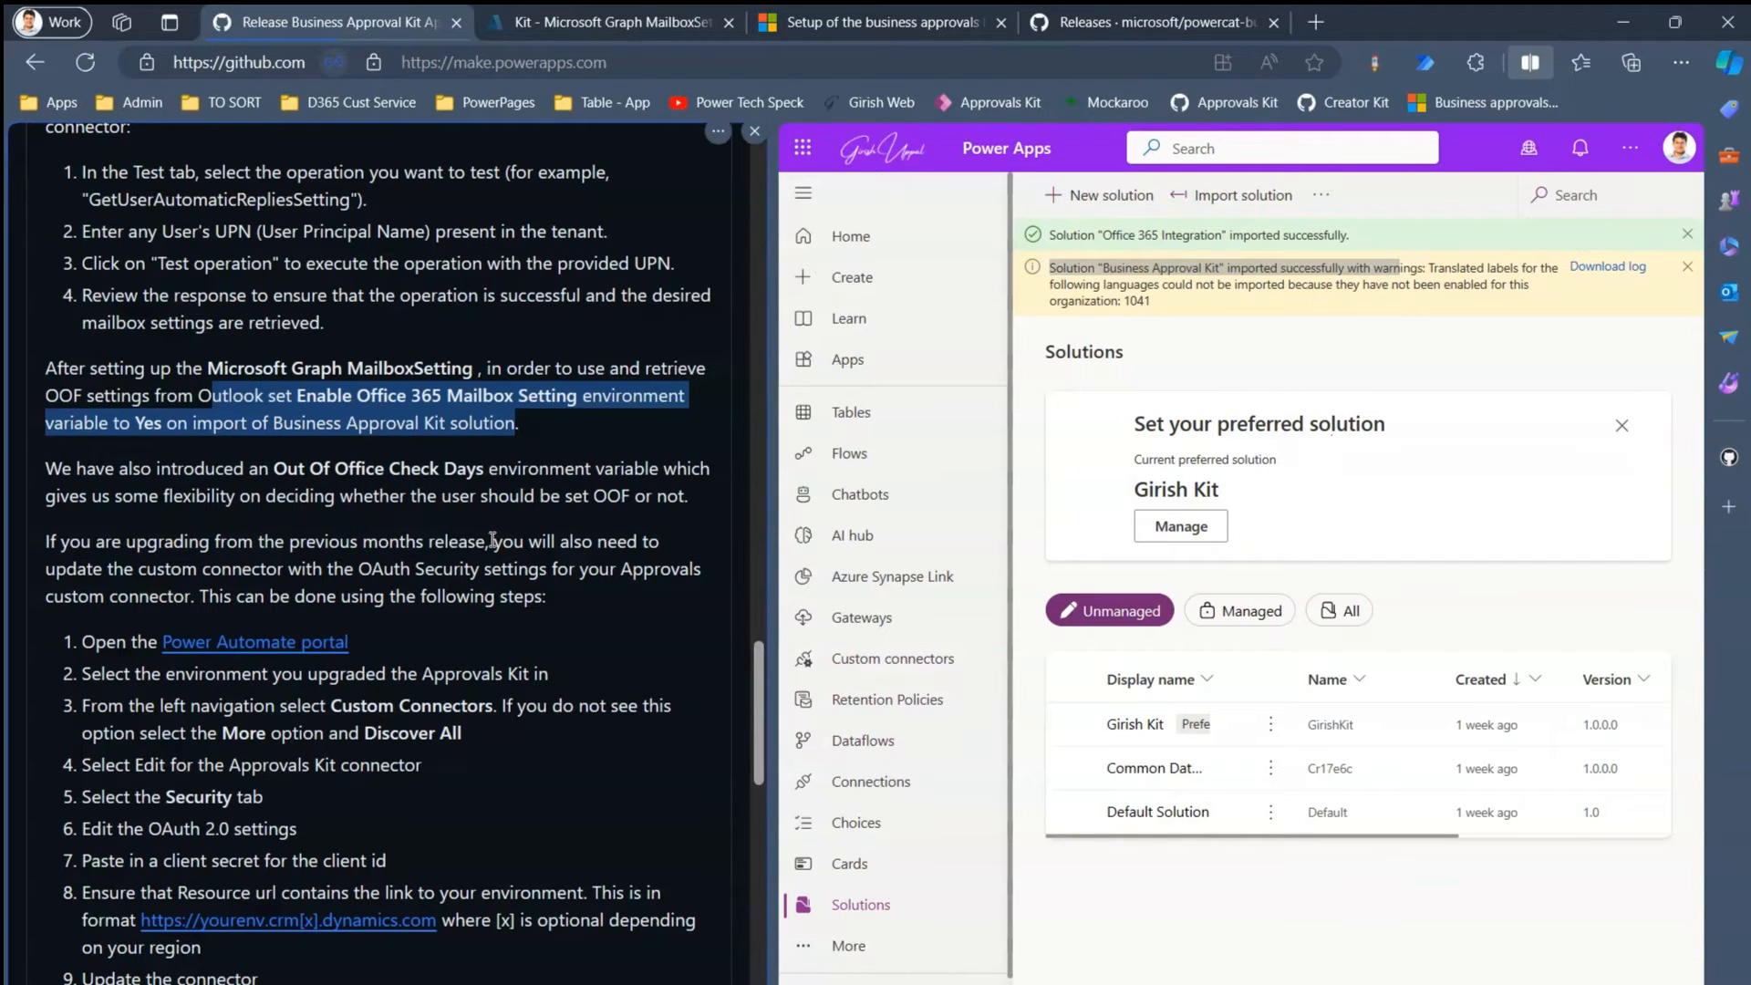
{"action": "left_click", "coordinate": [449, 506]}
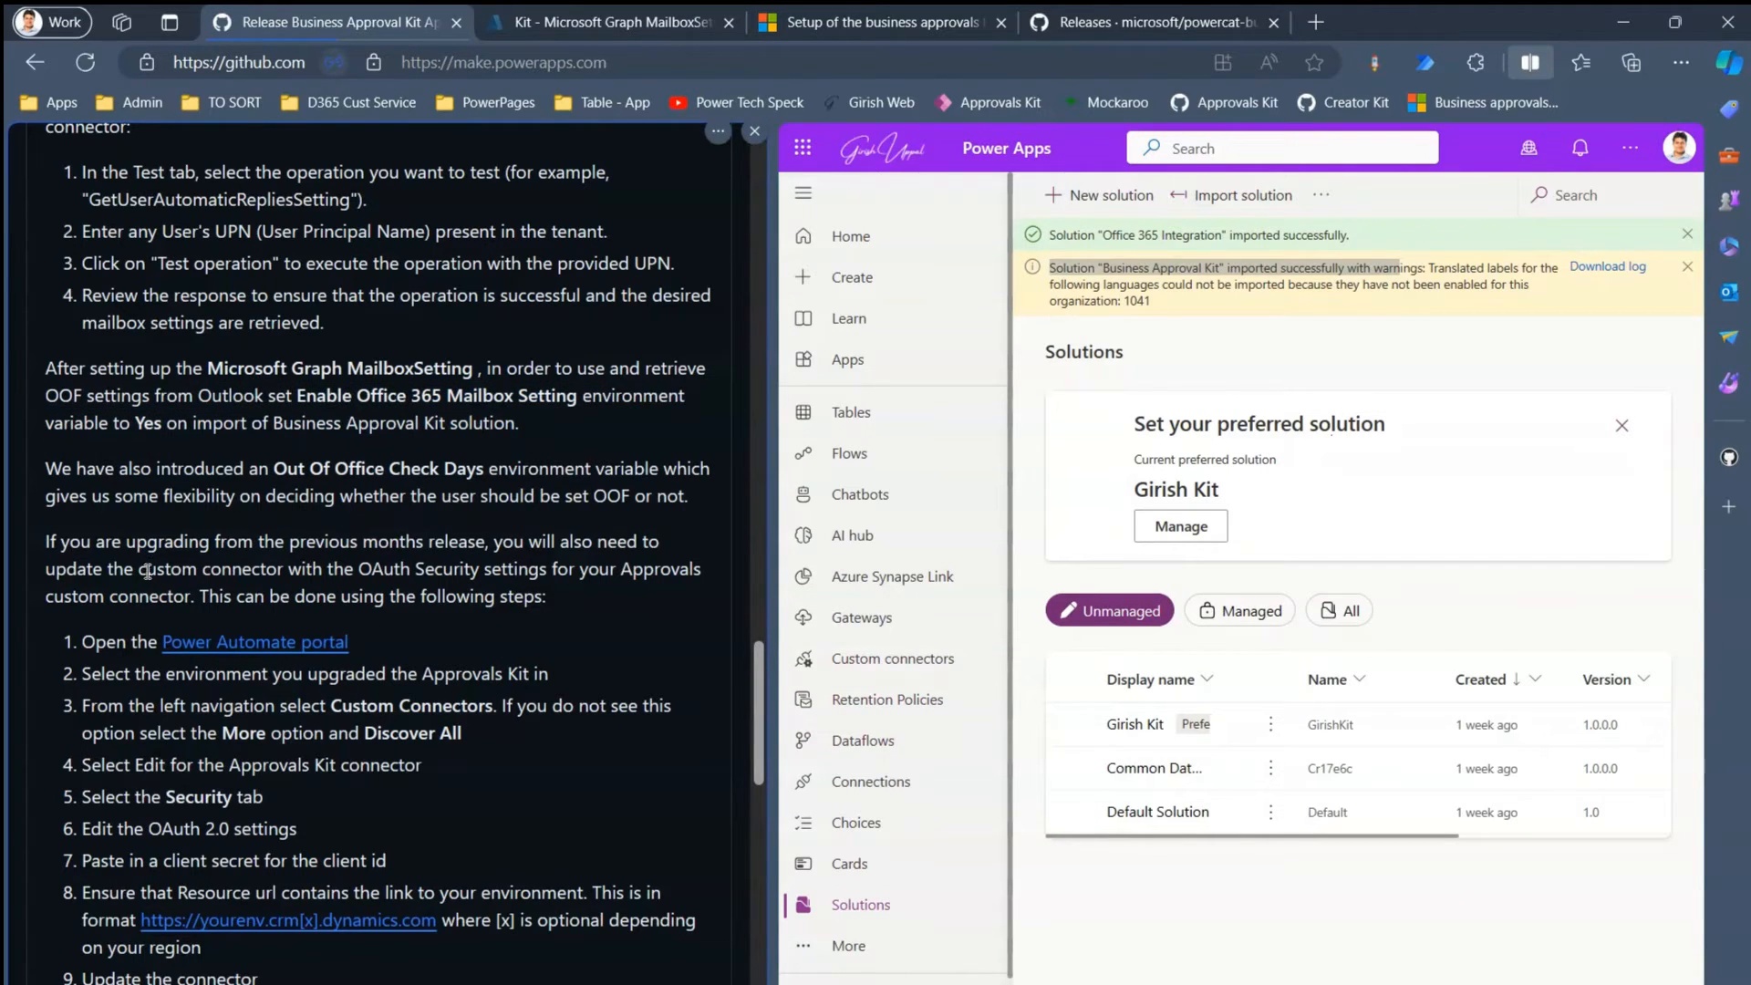
{"action": "left_click_drag", "start_coordinate": [146, 541], "coordinate": [494, 541]}
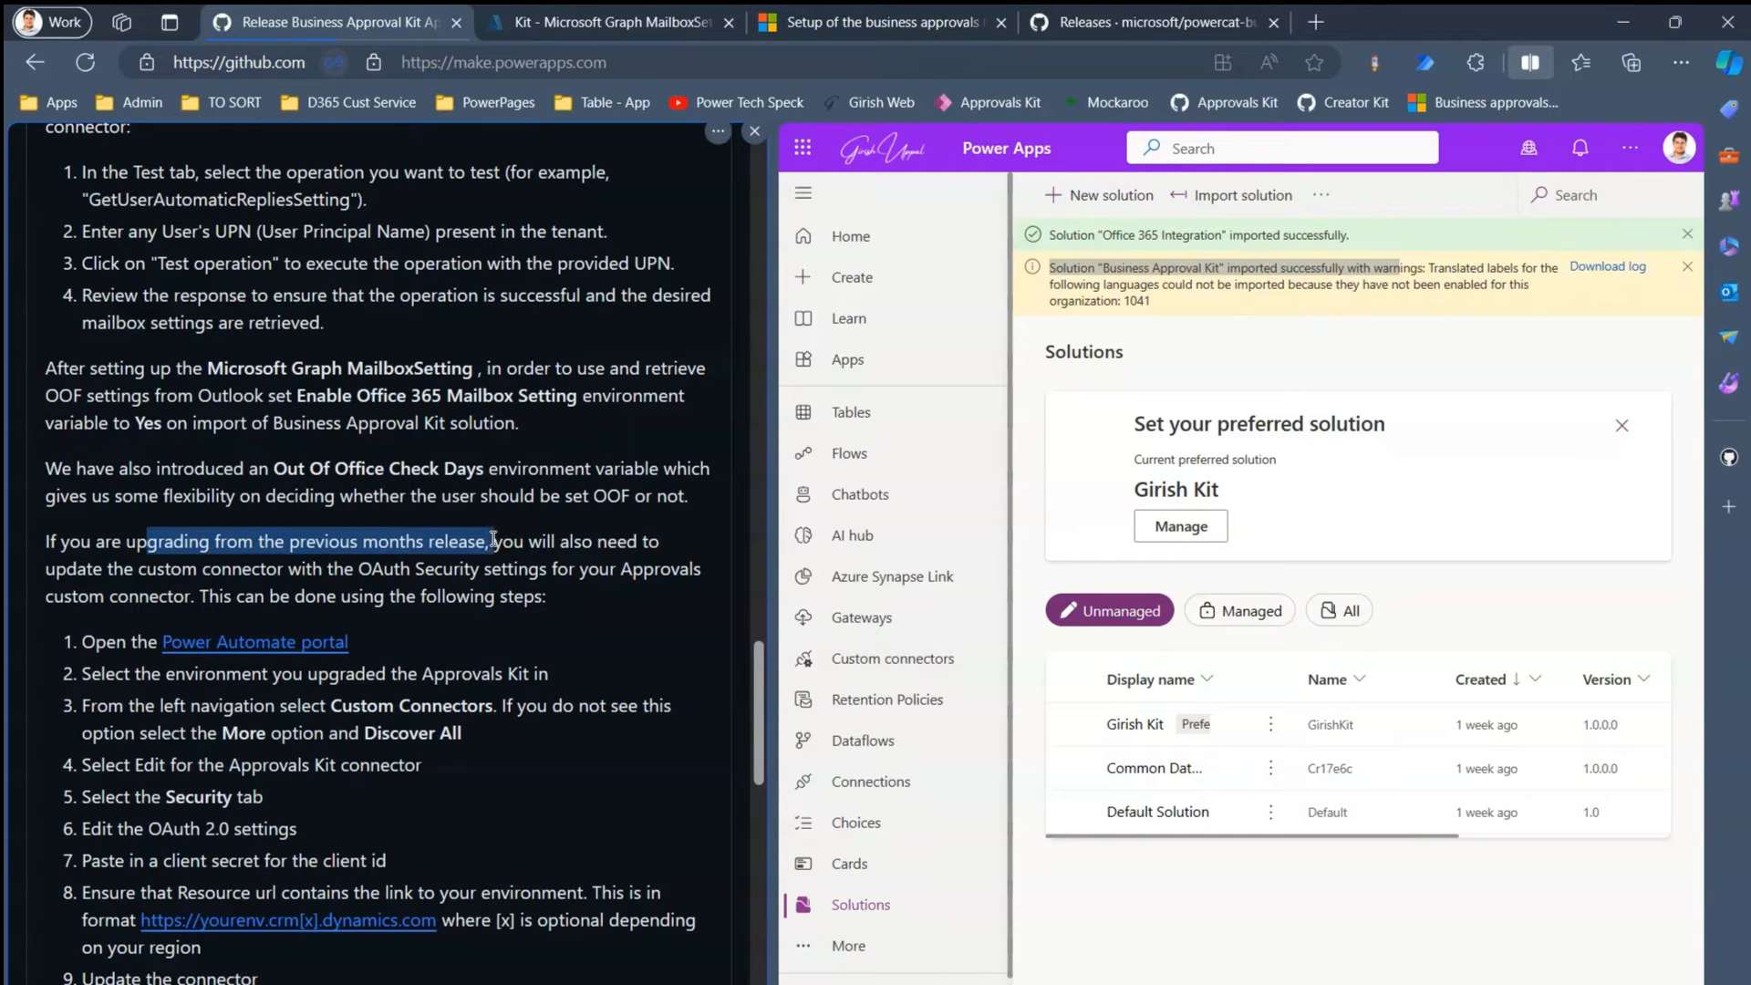
{"action": "left_click_drag", "start_coordinate": [758, 697], "coordinate": [764, 737]}
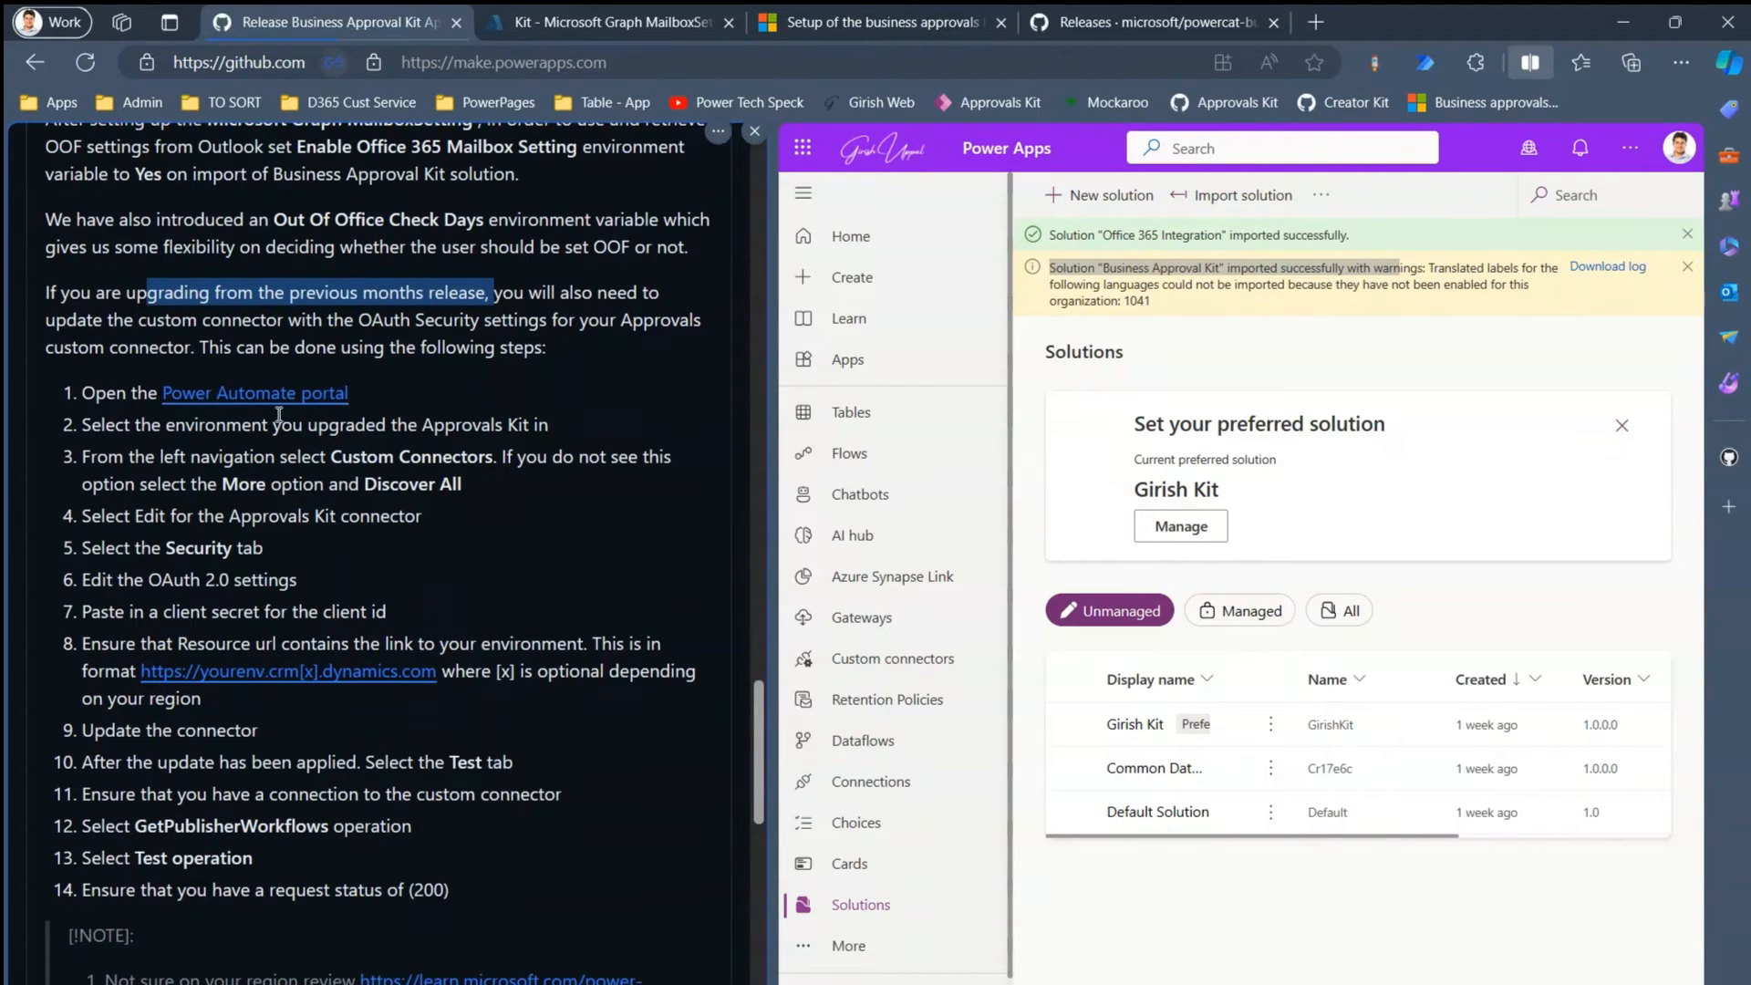
- Open the Approvals Kit custom connector for editing from the Custom connectors list
{"action": "left_click", "coordinate": [929, 667]}
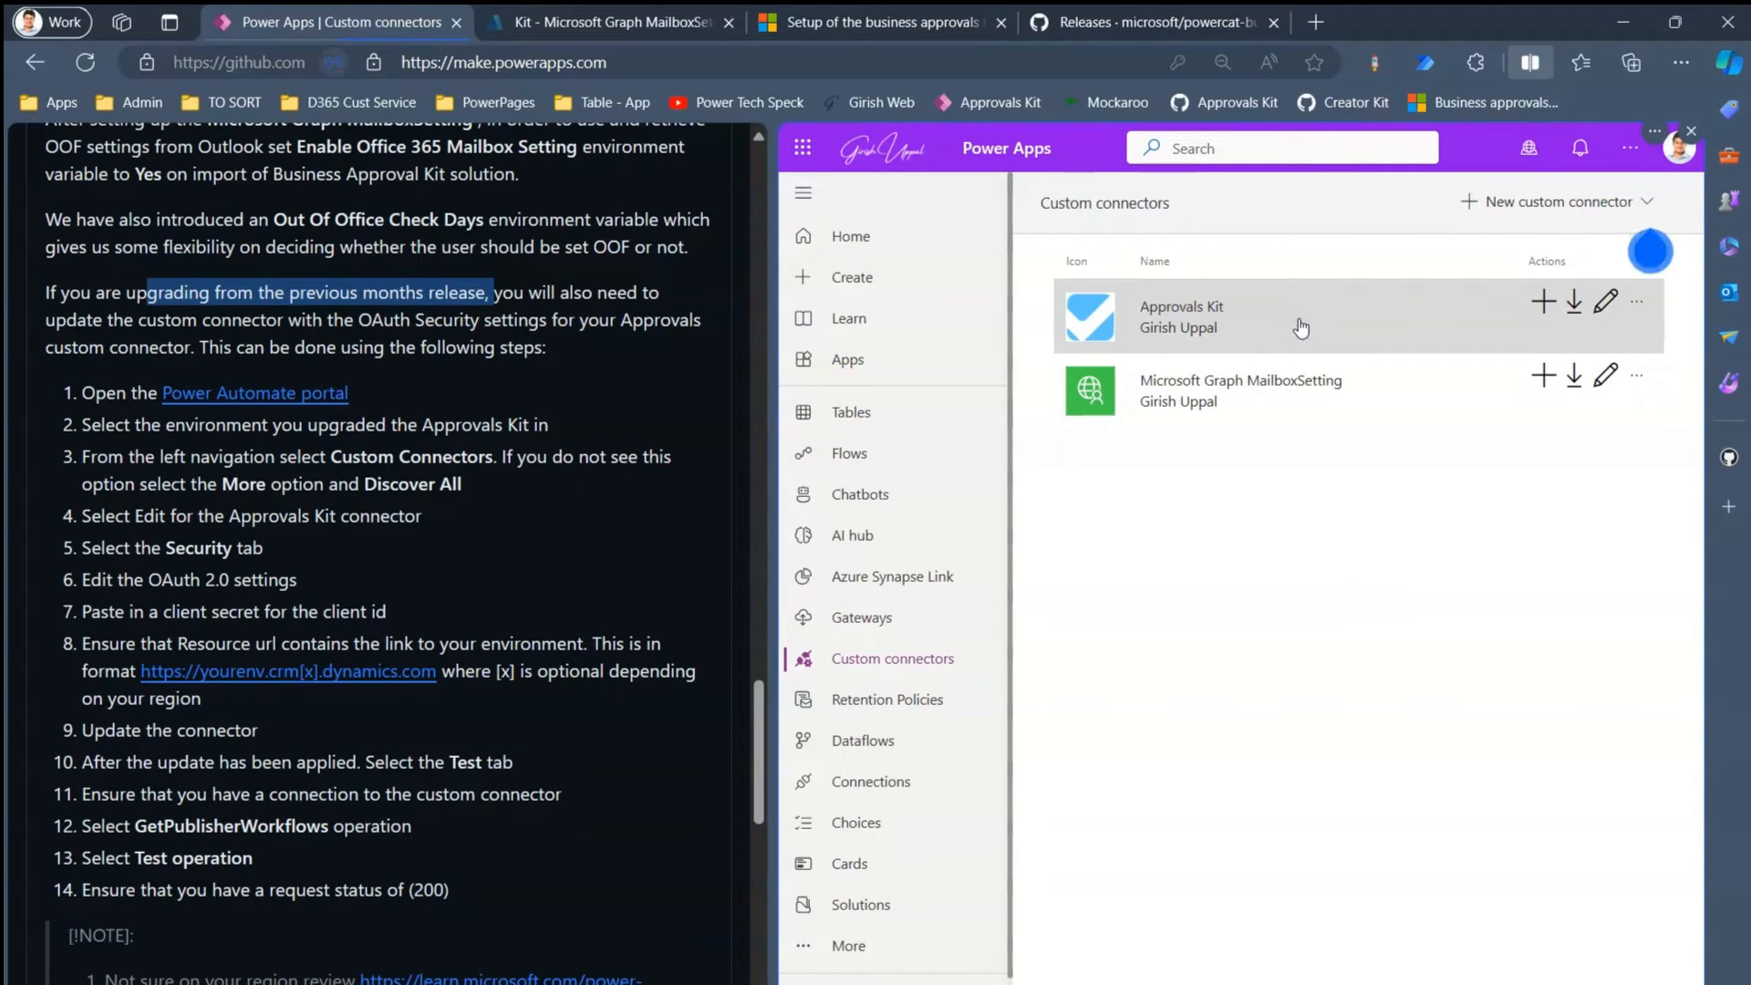
{"action": "left_click", "coordinate": [1606, 304]}
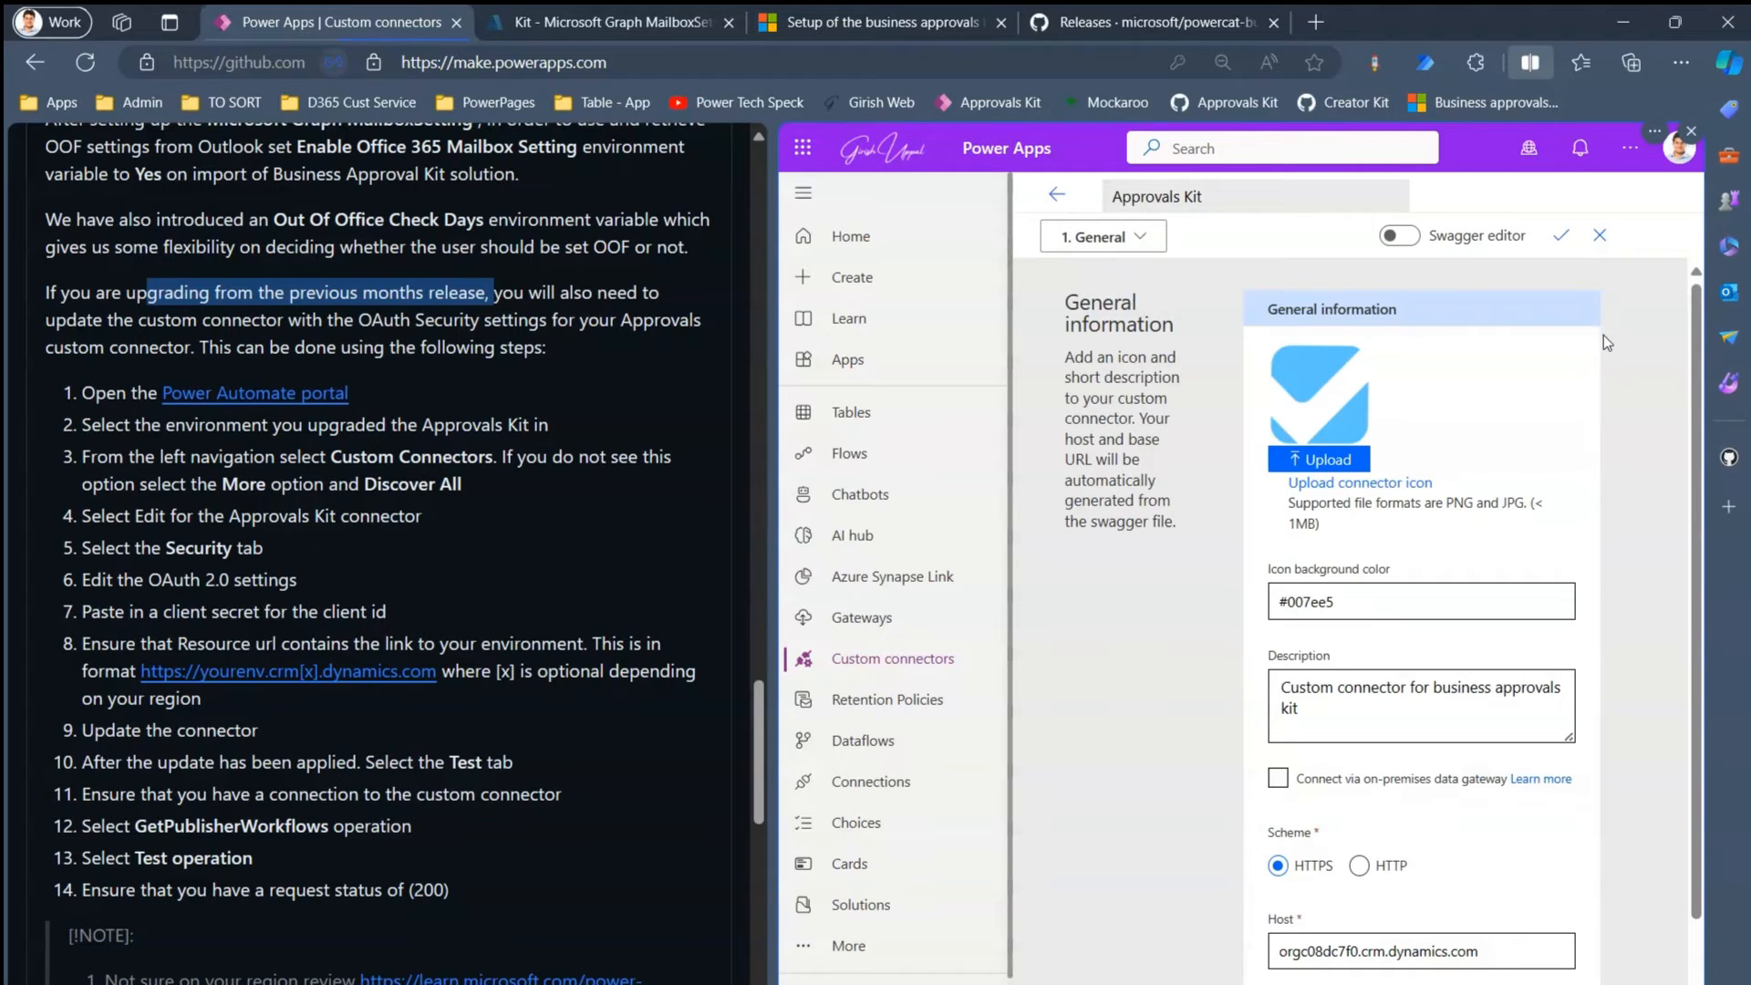
{"action": "left_click_drag", "start_coordinate": [1700, 407], "coordinate": [1704, 565]}
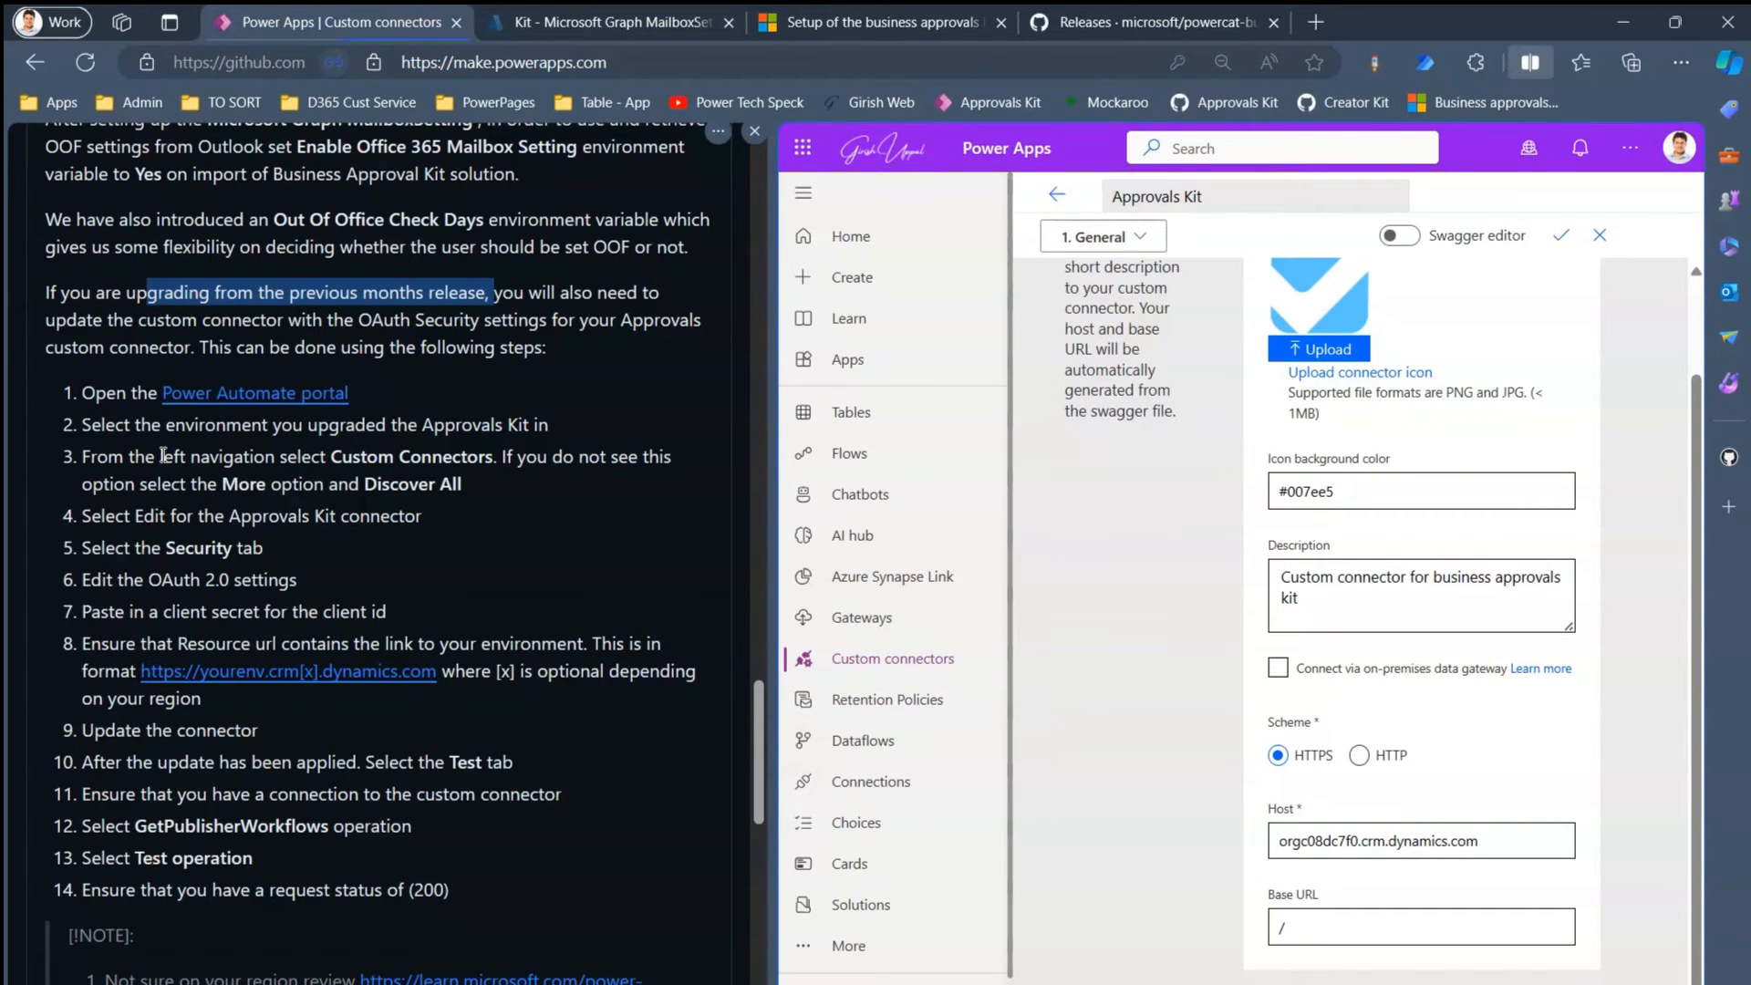
{"action": "left_click_drag", "start_coordinate": [165, 425], "coordinate": [507, 428]}
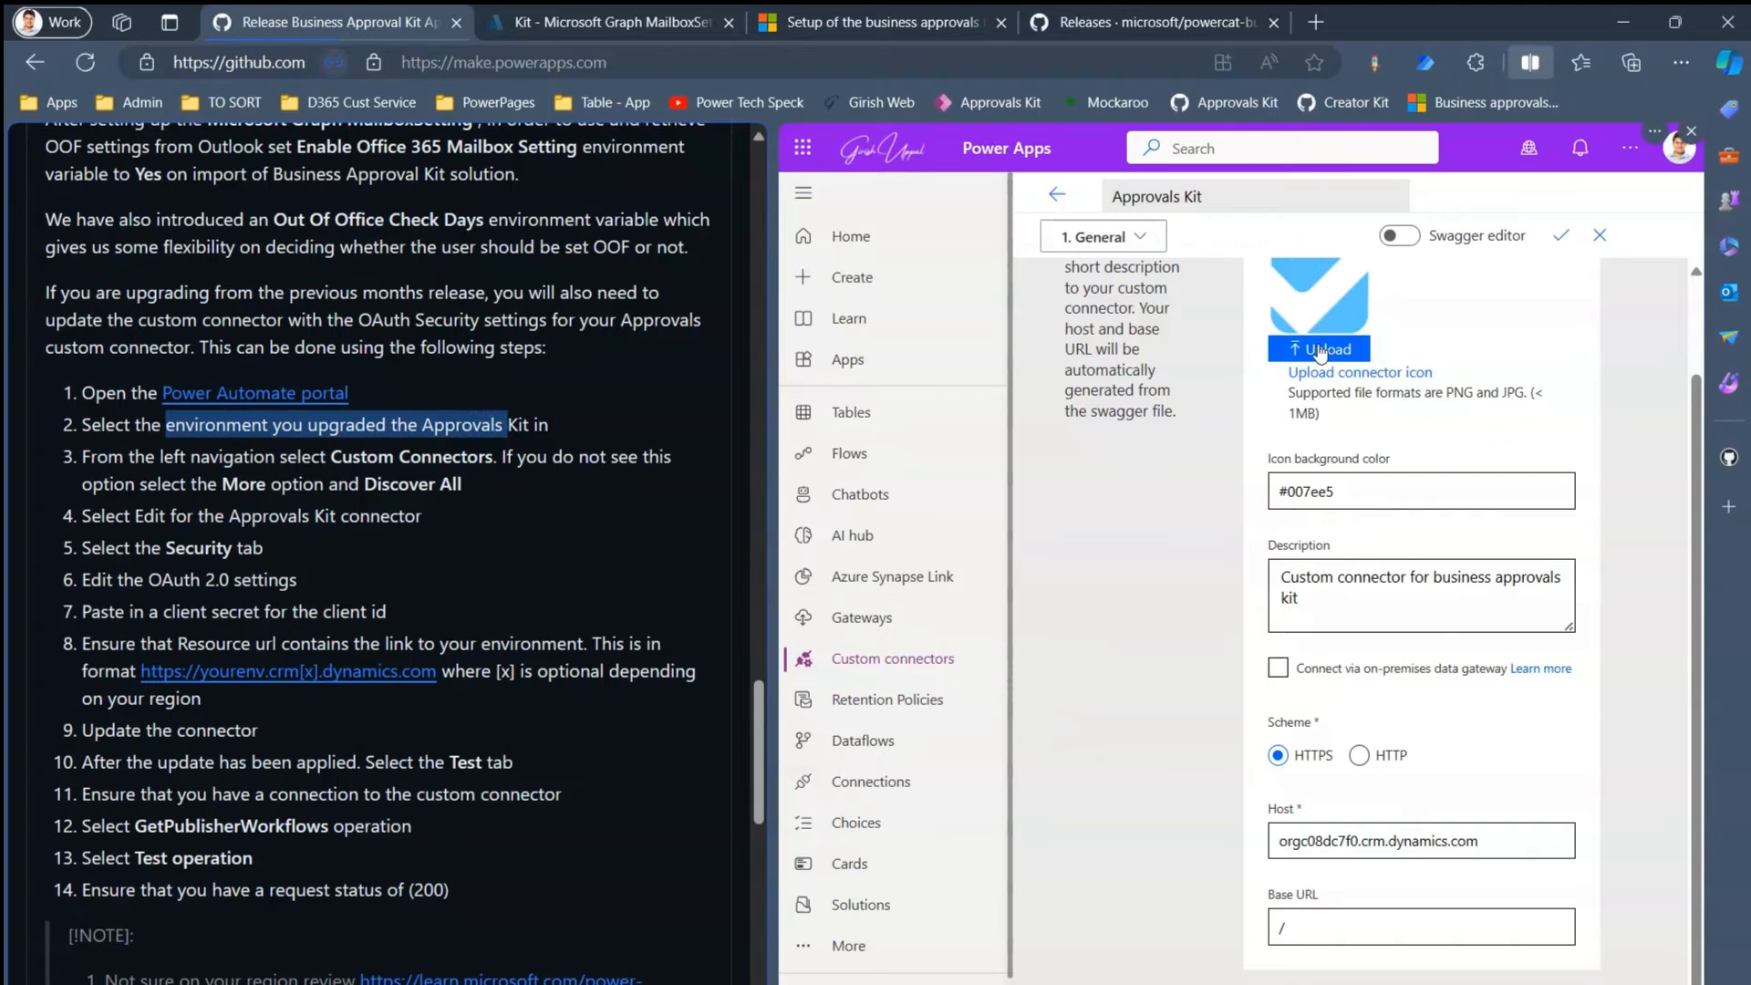
- Confirm the current environment is unchanged and move to the connector's 2. Security step
{"action": "left_click", "coordinate": [1529, 147]}
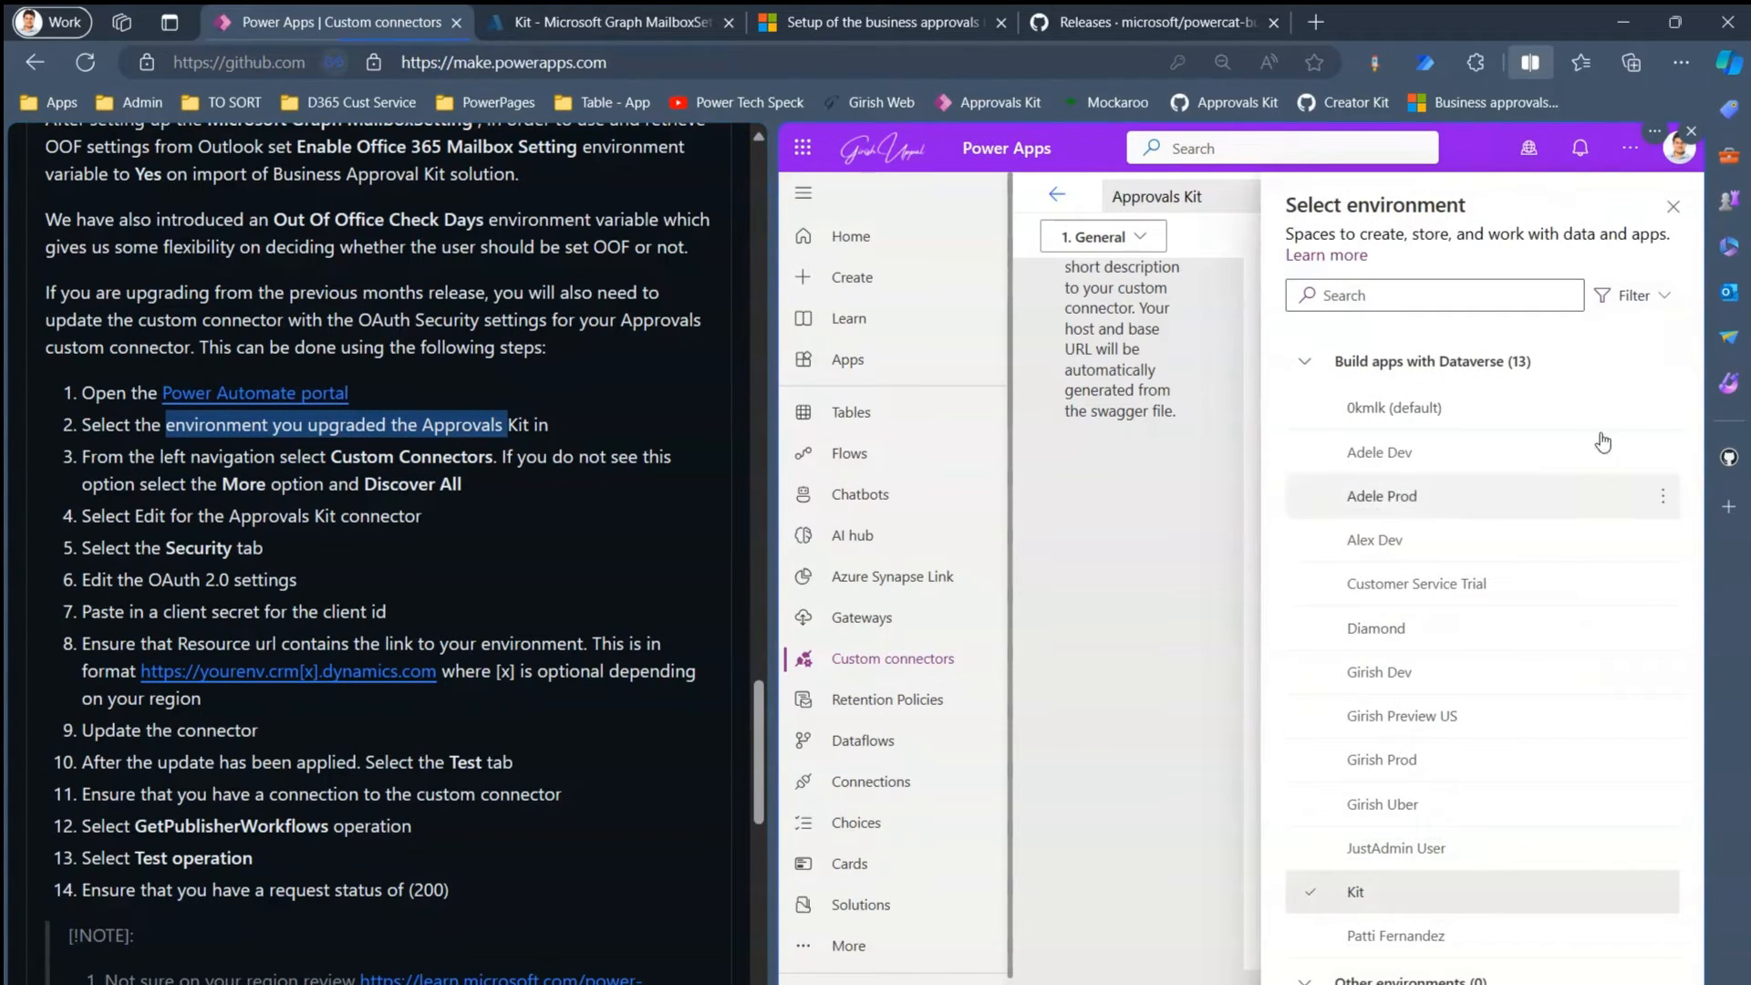
{"action": "left_click", "coordinate": [1673, 206]}
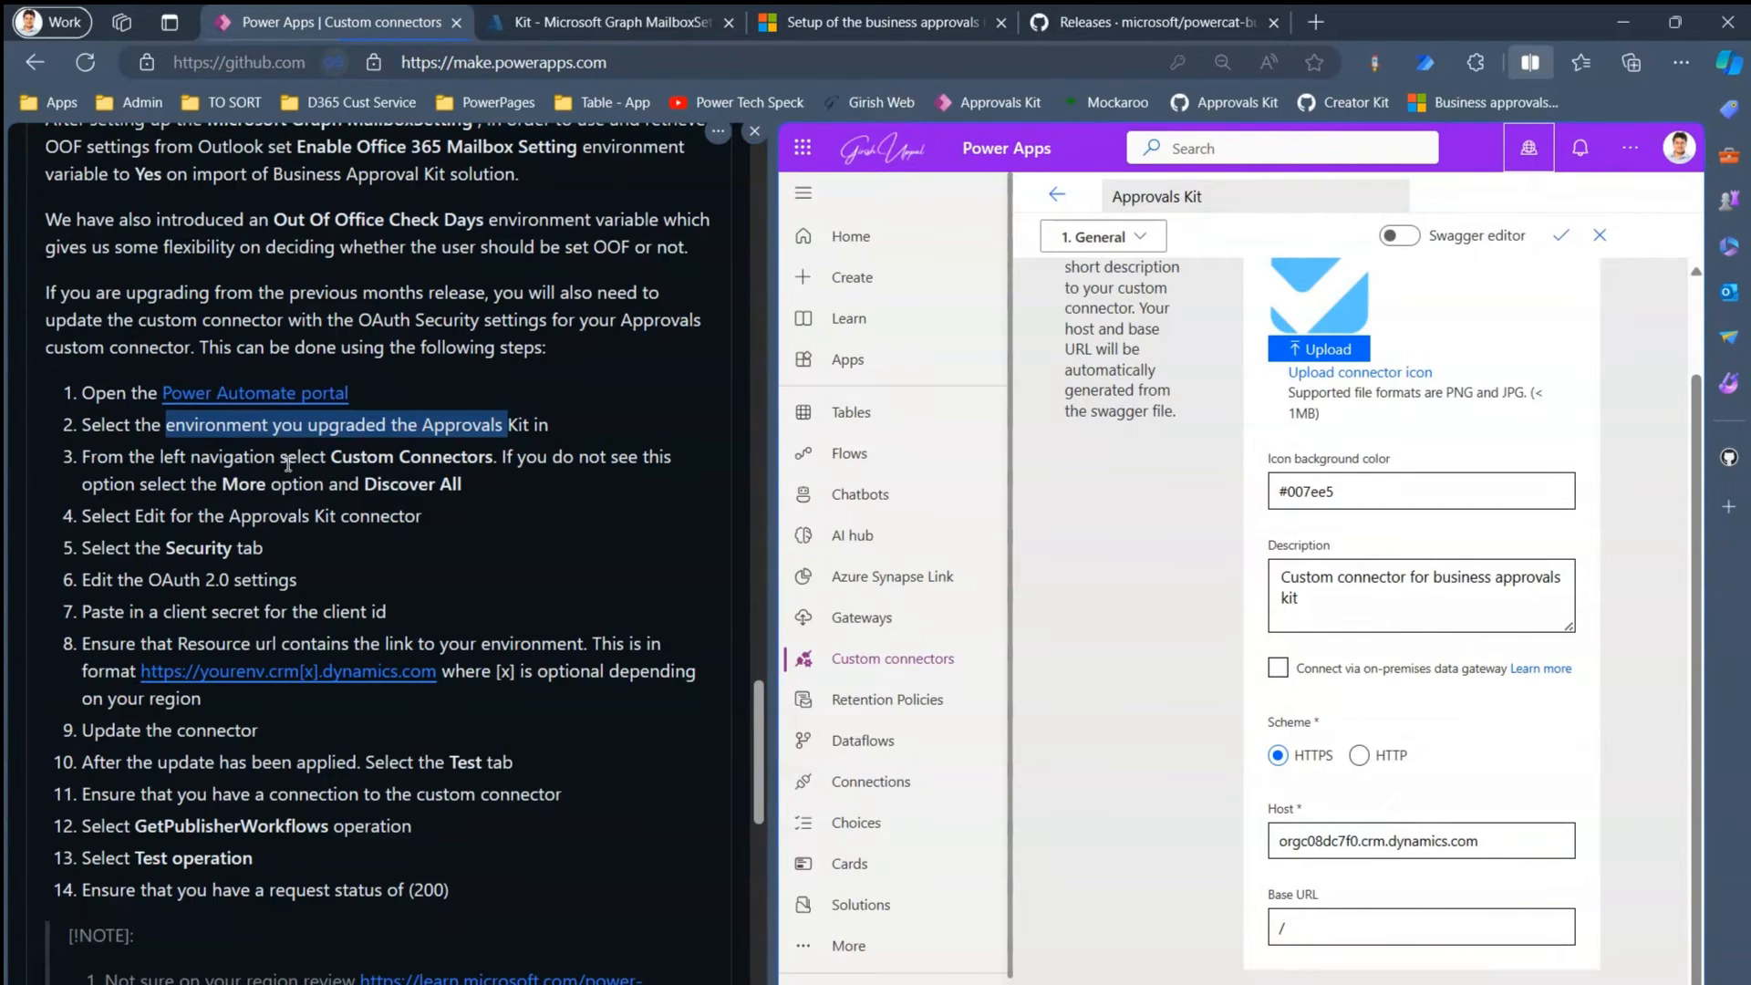
{"action": "left_click", "coordinate": [1140, 237]}
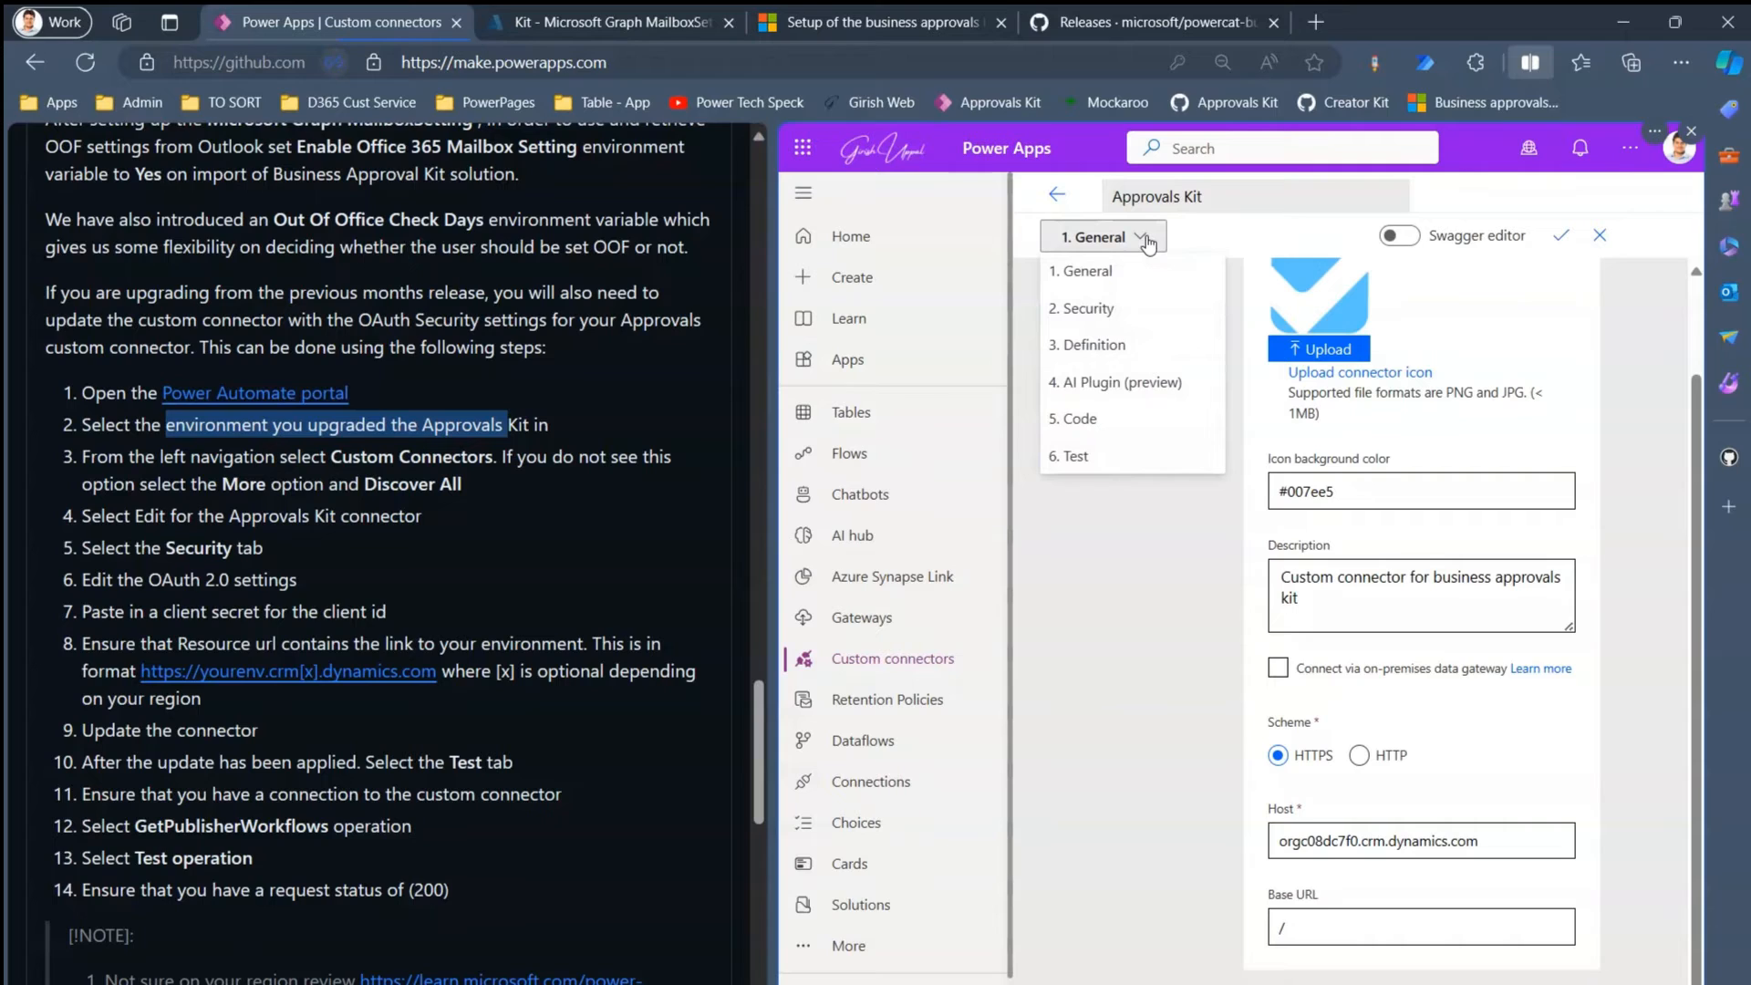
{"action": "left_click", "coordinate": [1108, 314]}
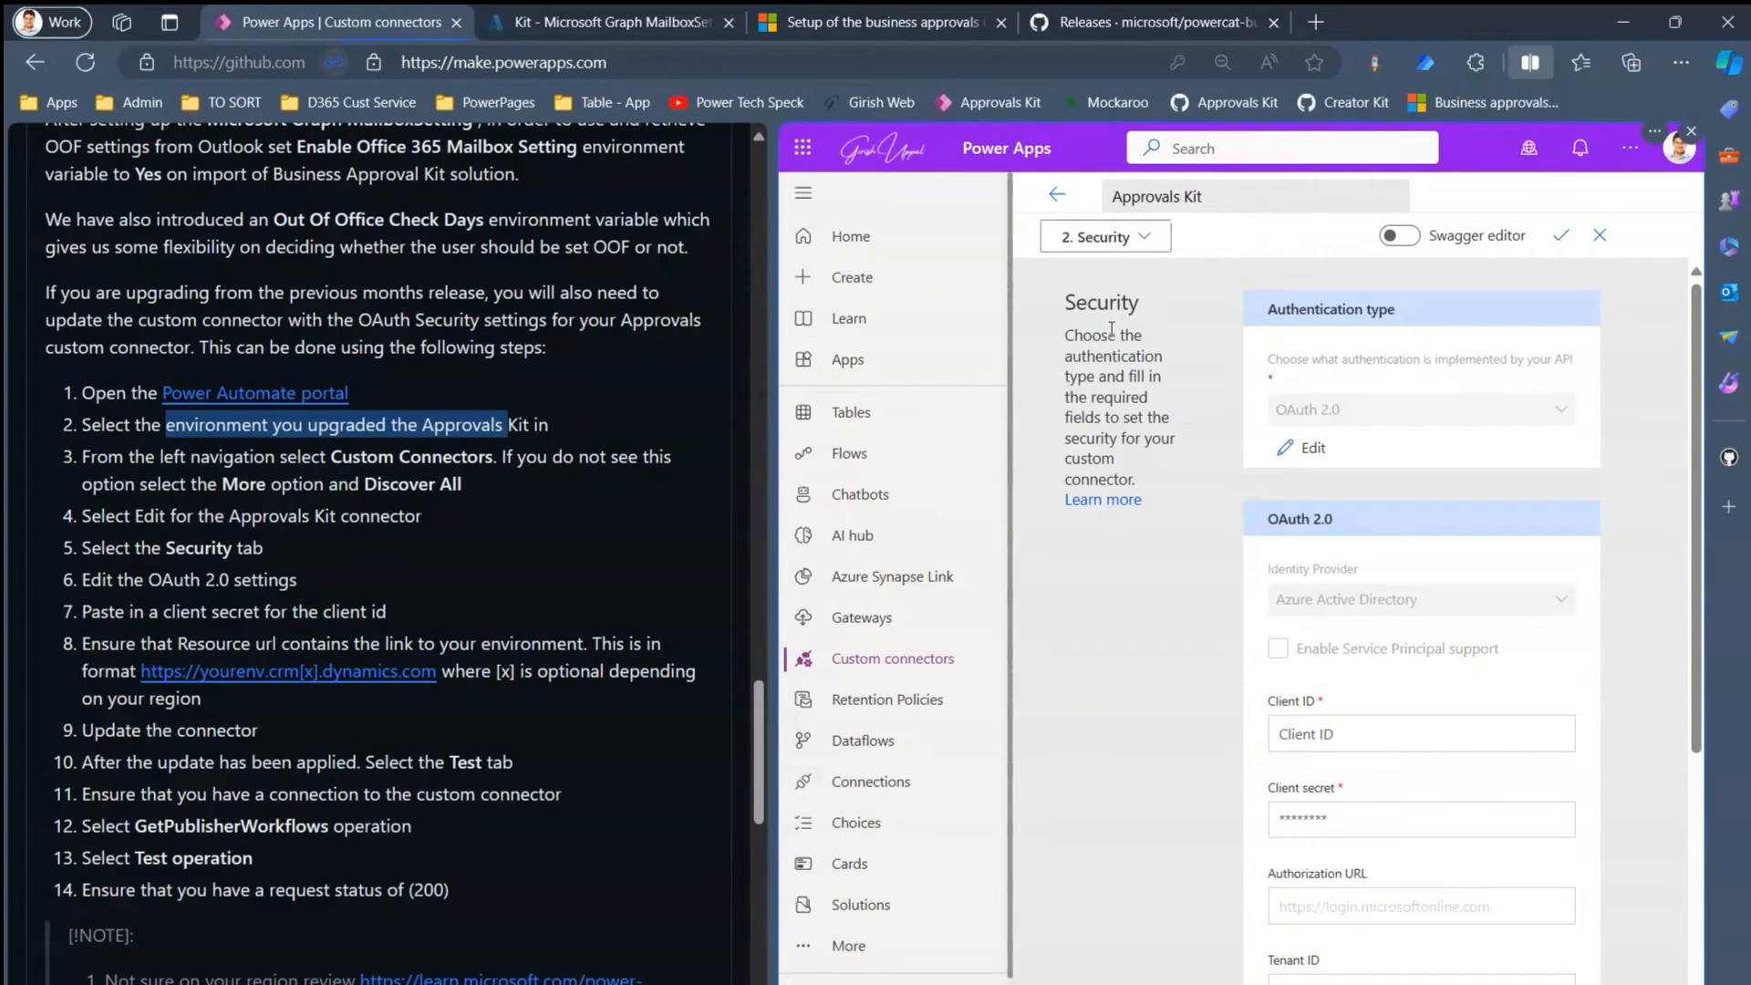
{"action": "left_click_drag", "start_coordinate": [147, 580], "coordinate": [387, 611]}
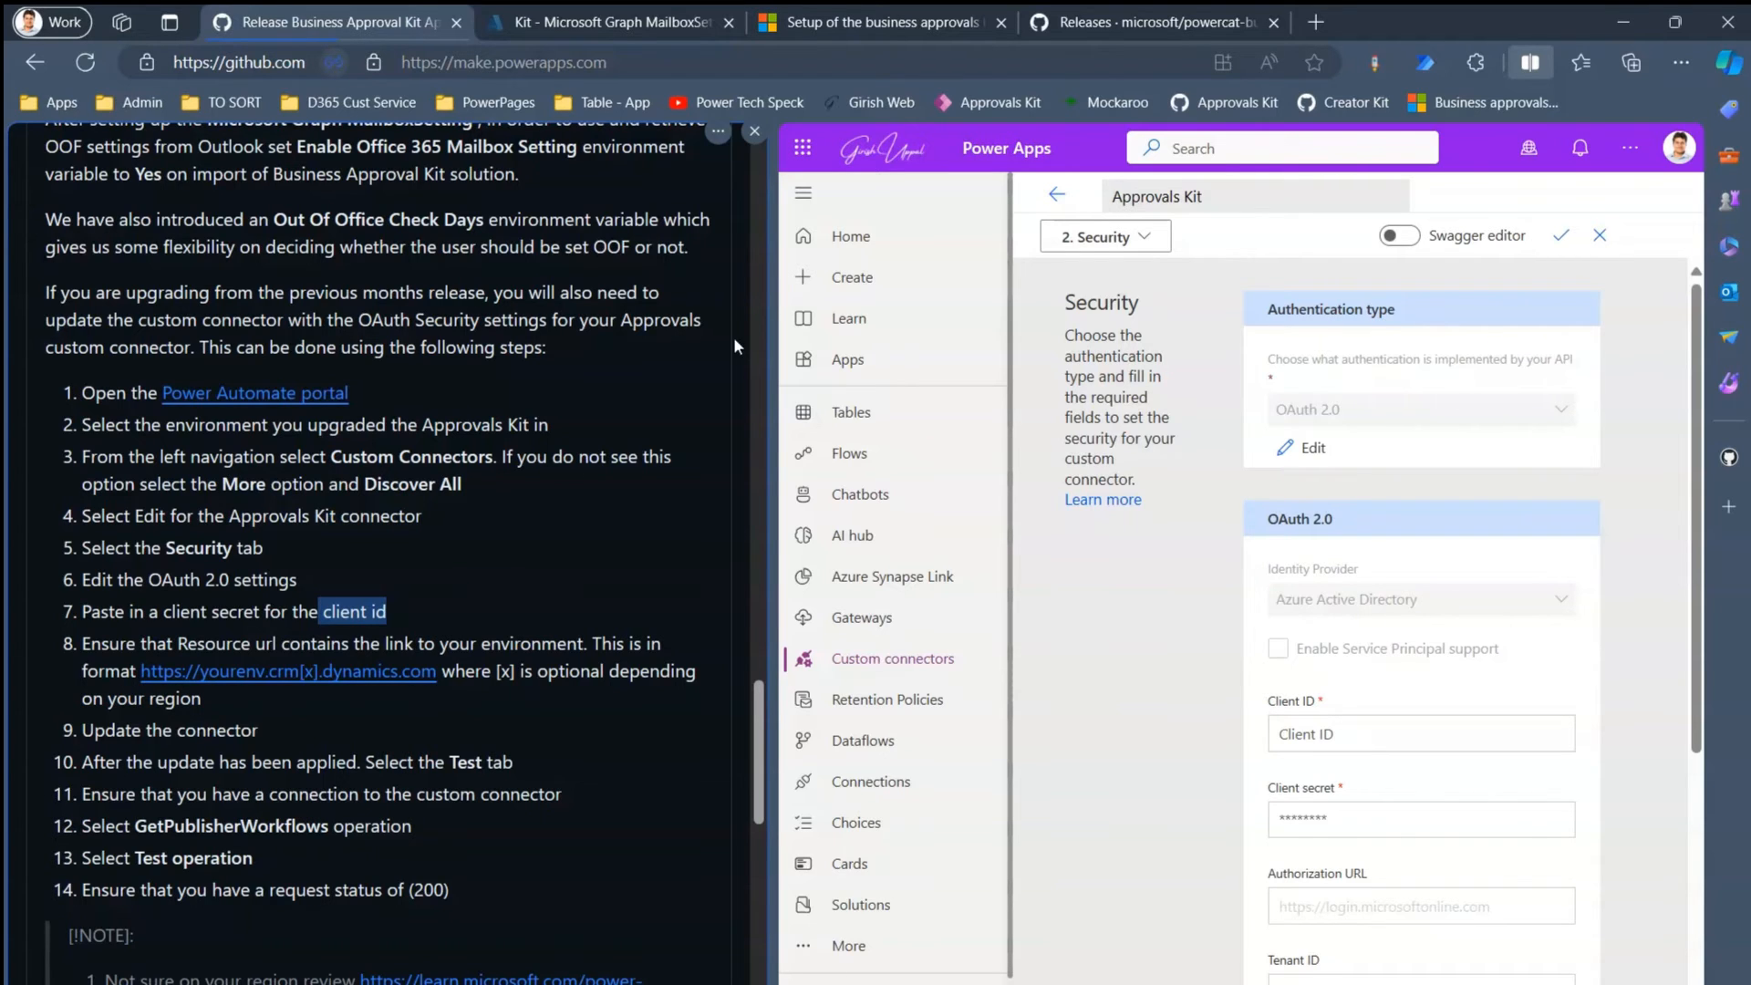
- Read the guide's App Registration steps, then return to the Kit - Microsoft Graph MailboxSetting Azure page
{"action": "left_click", "coordinate": [882, 22]}
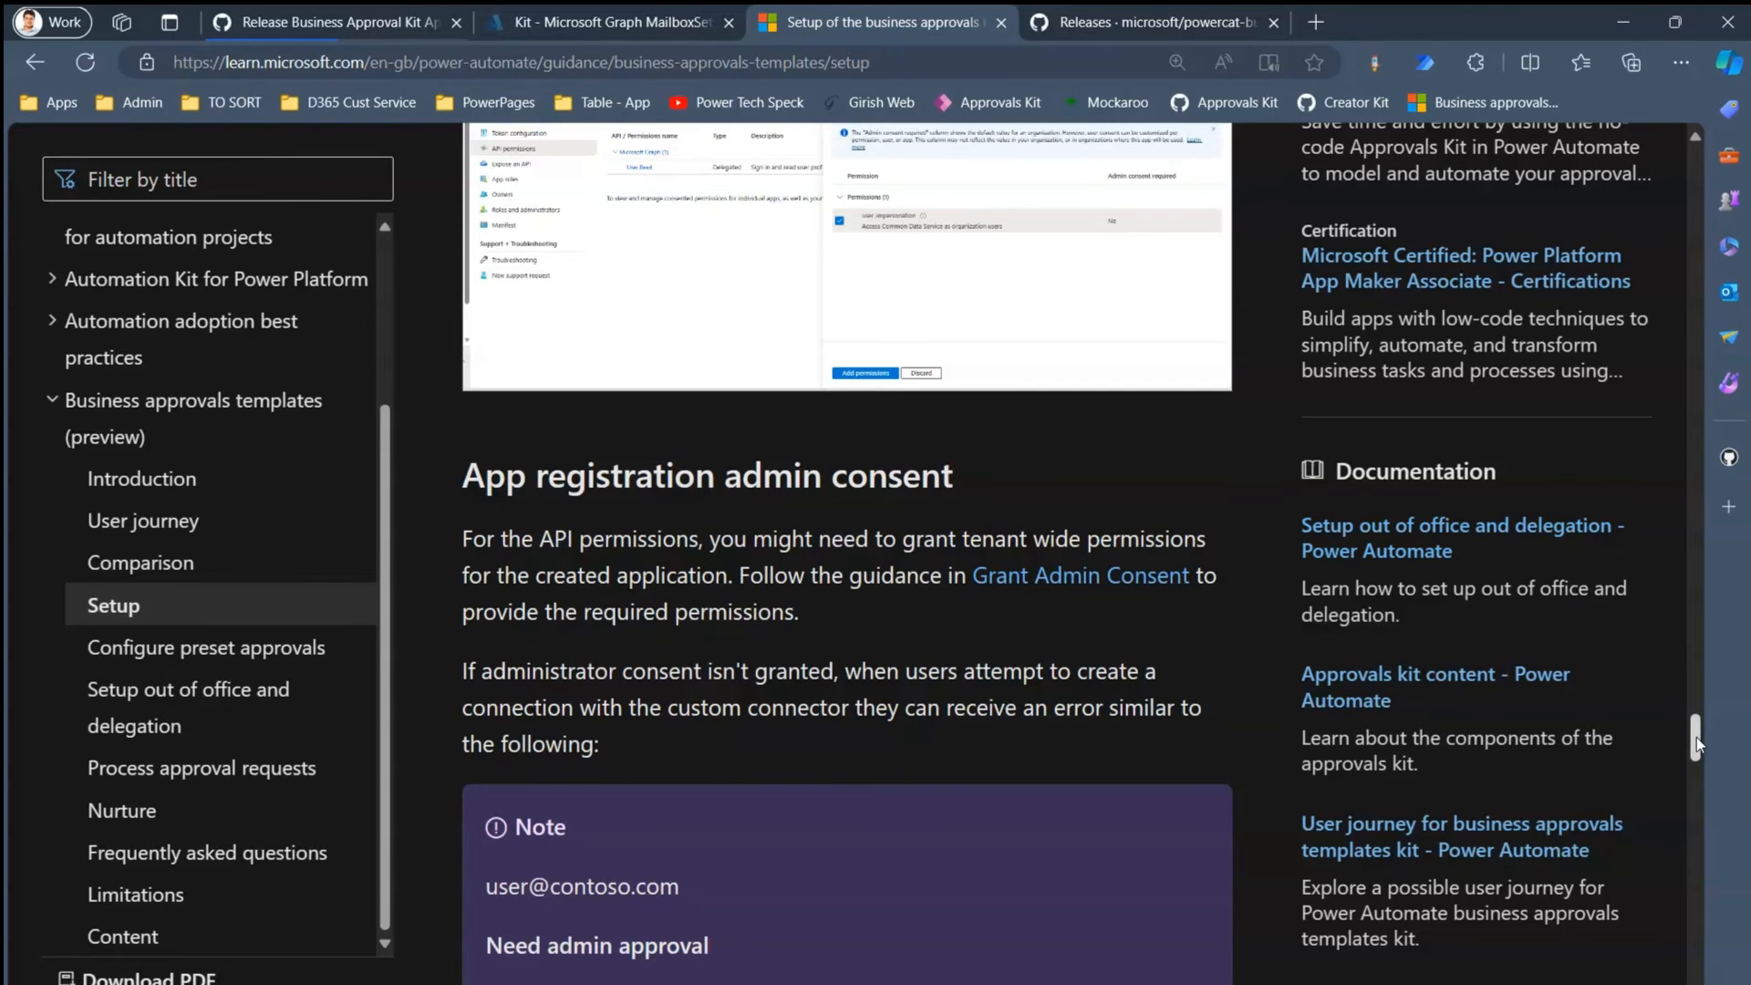
{"action": "left_click_drag", "start_coordinate": [1697, 744], "coordinate": [1724, 681]}
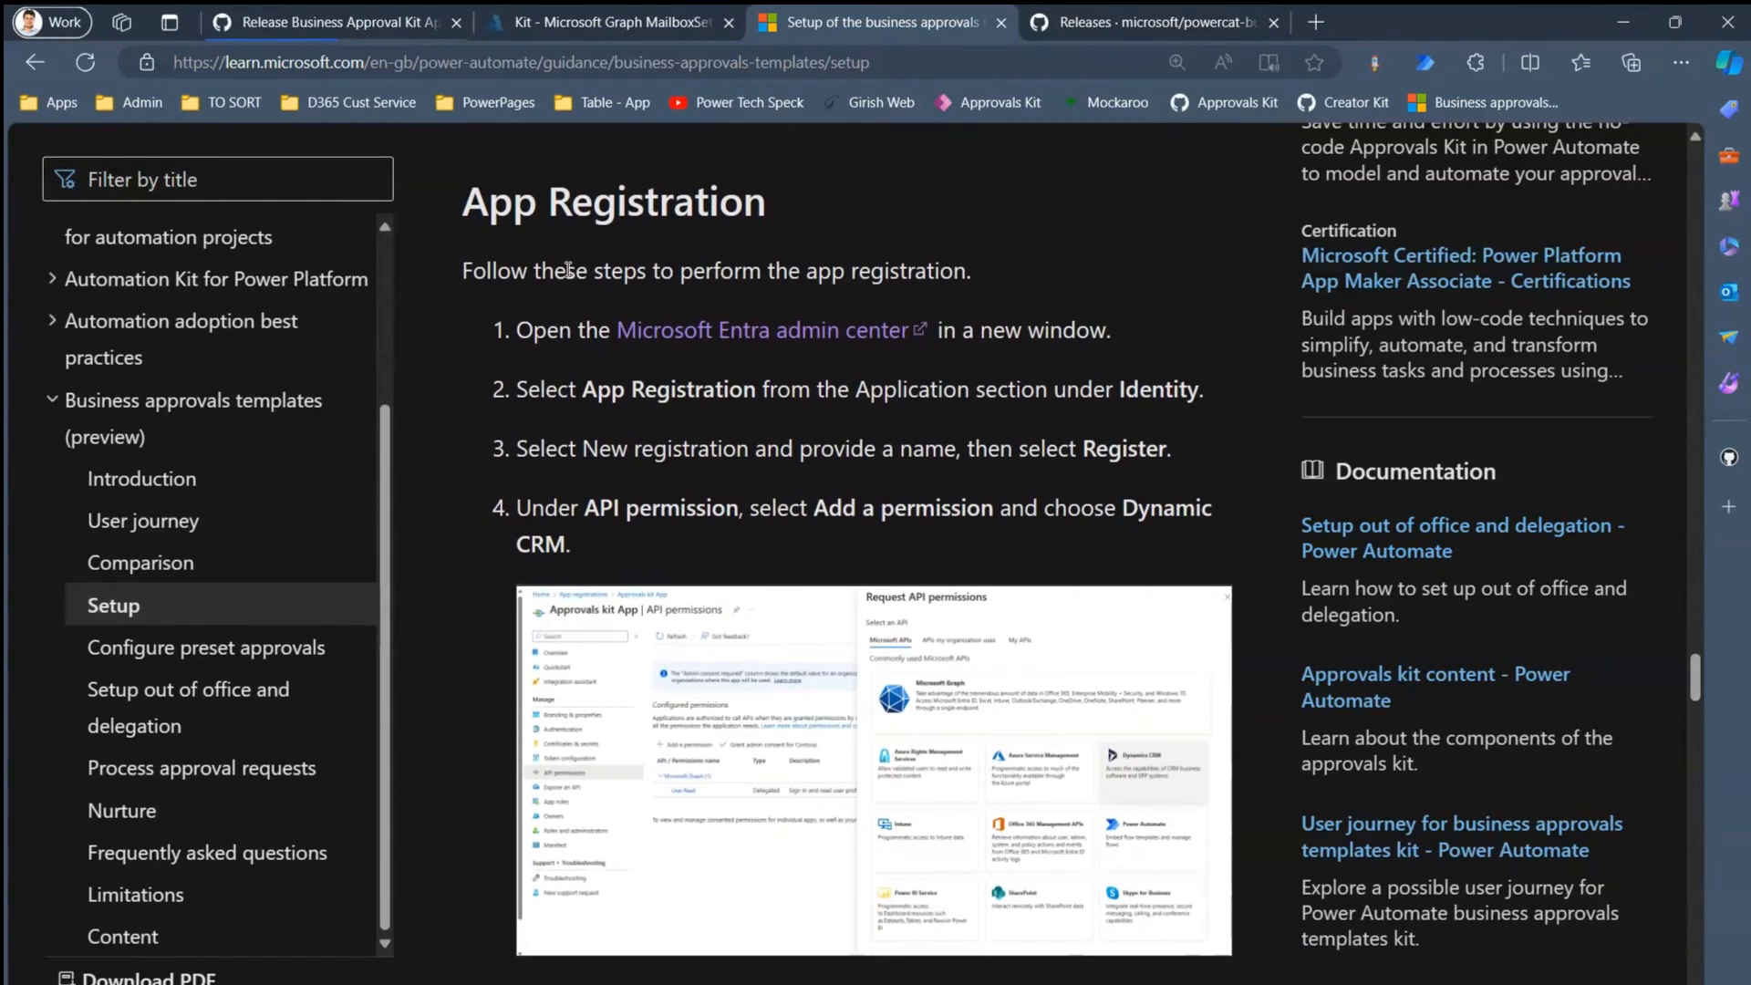
{"action": "left_click_drag", "start_coordinate": [568, 270], "coordinate": [693, 271]}
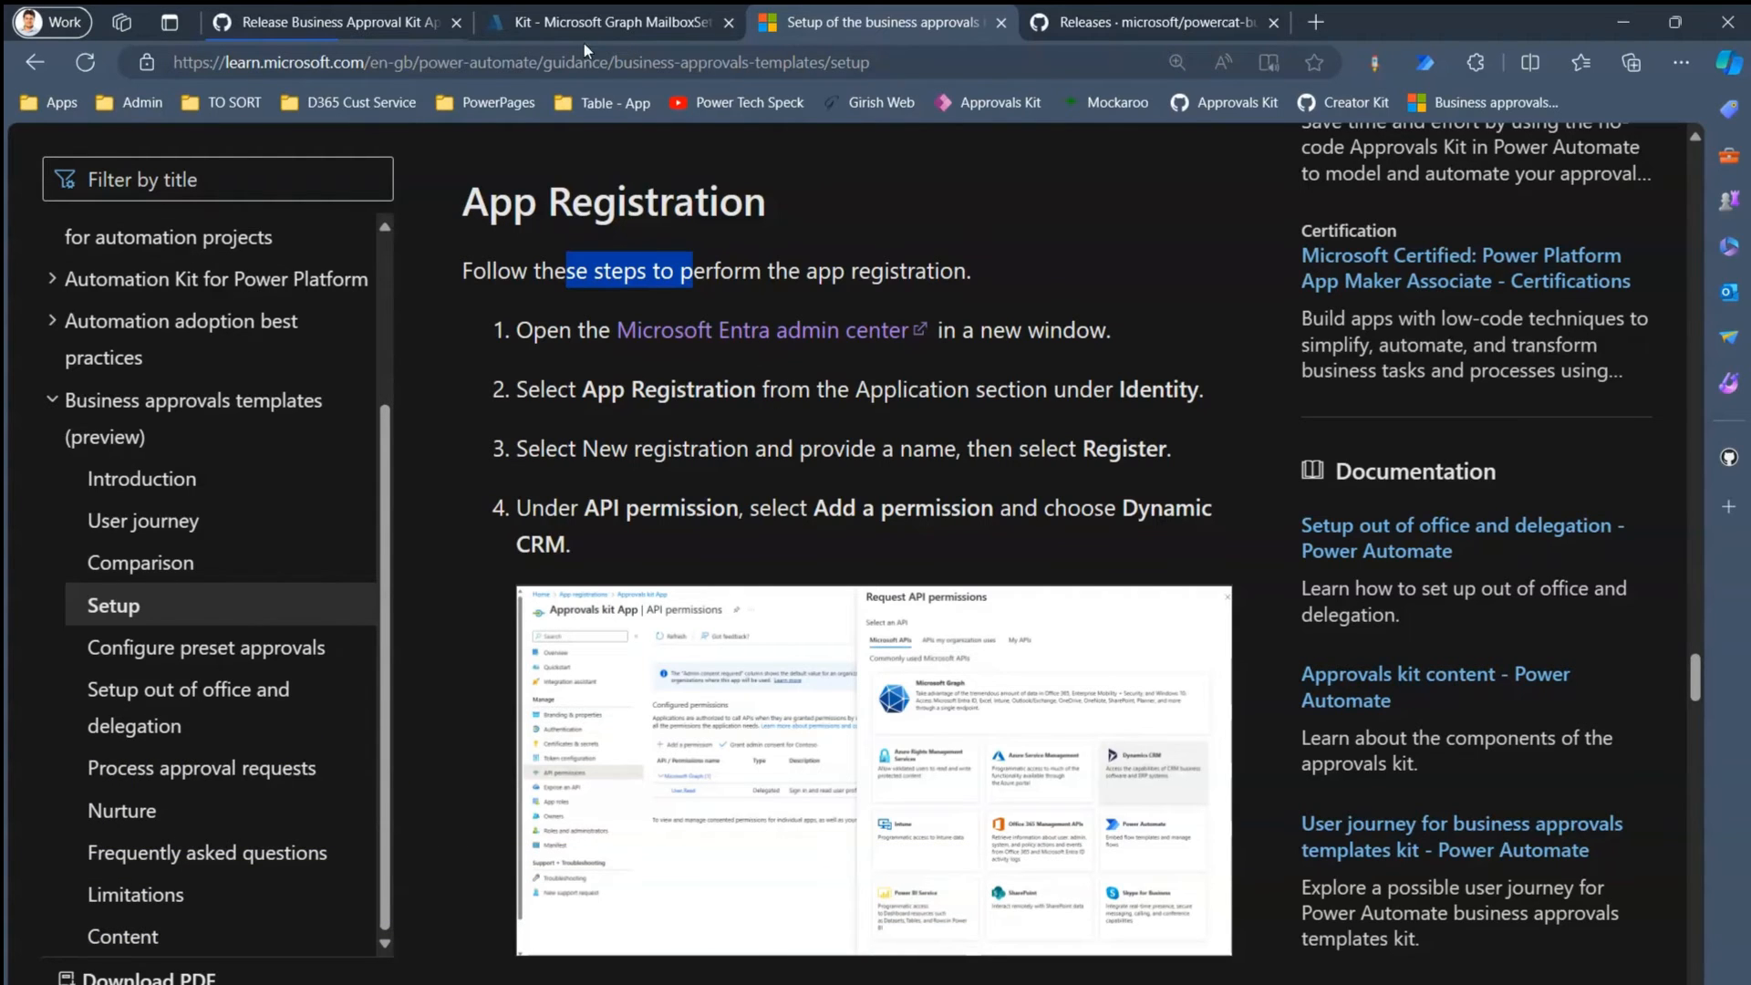
{"action": "left_click", "coordinate": [584, 15]}
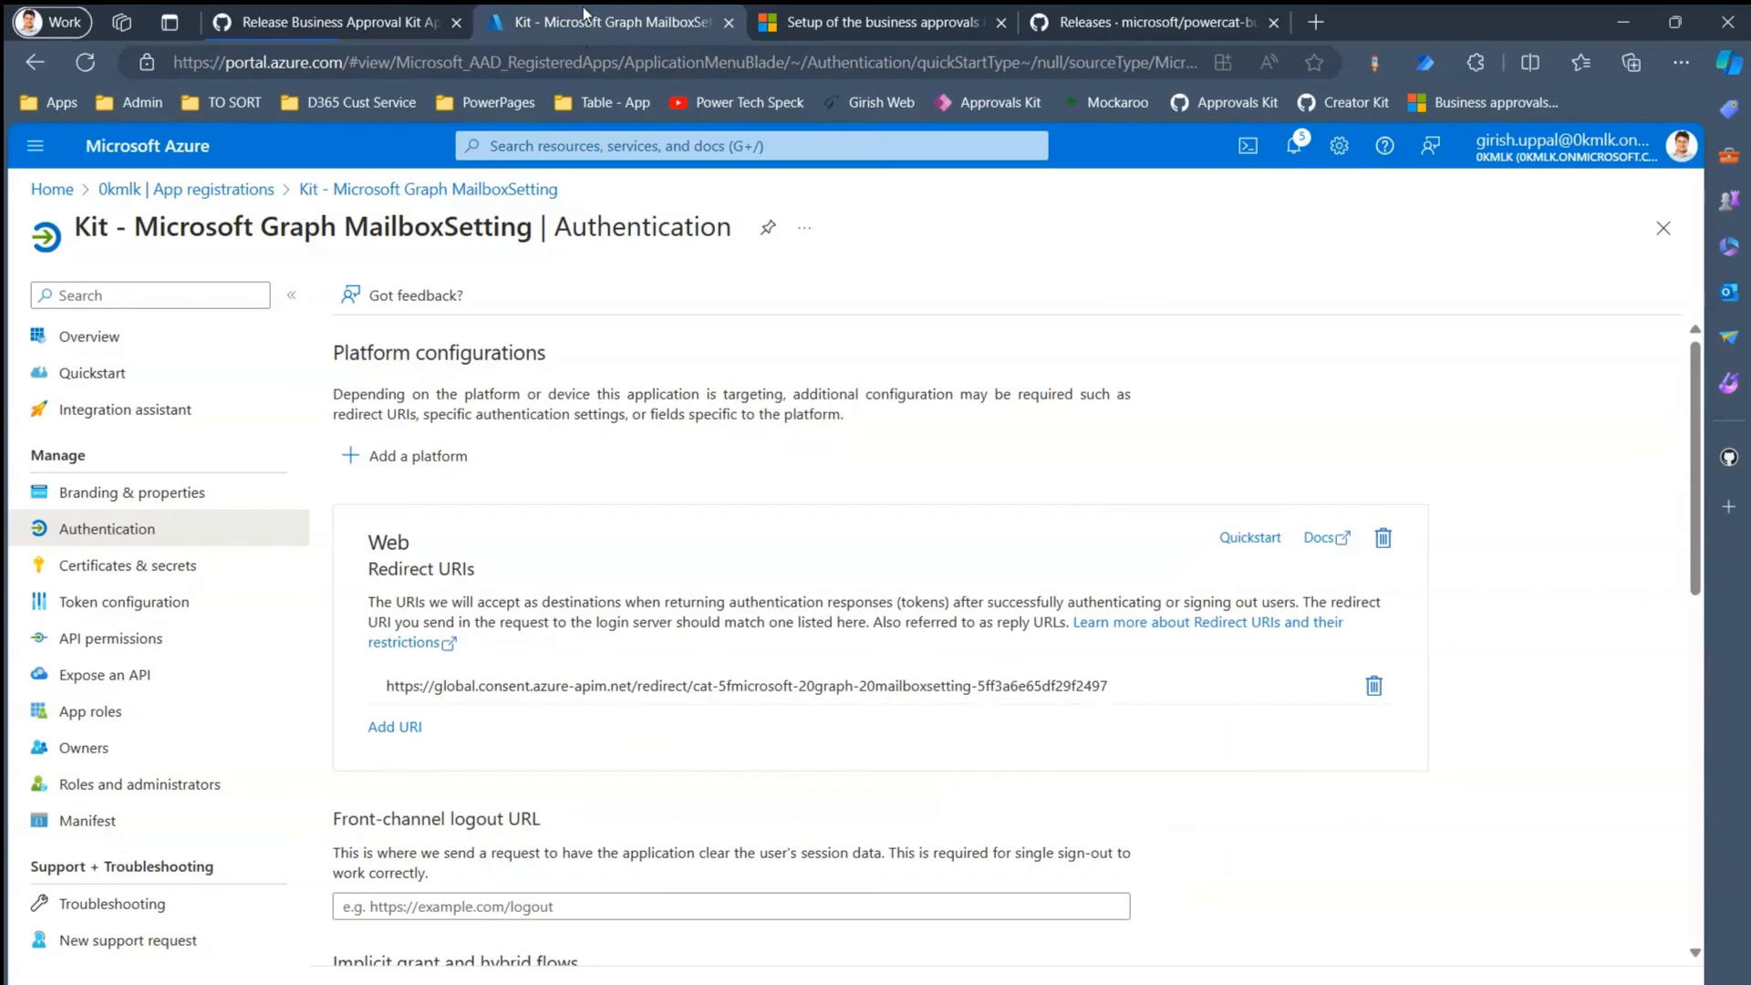
- Register a new single-tenant application named 'Kit - Approvals Kit'
{"action": "left_click", "coordinate": [226, 190]}
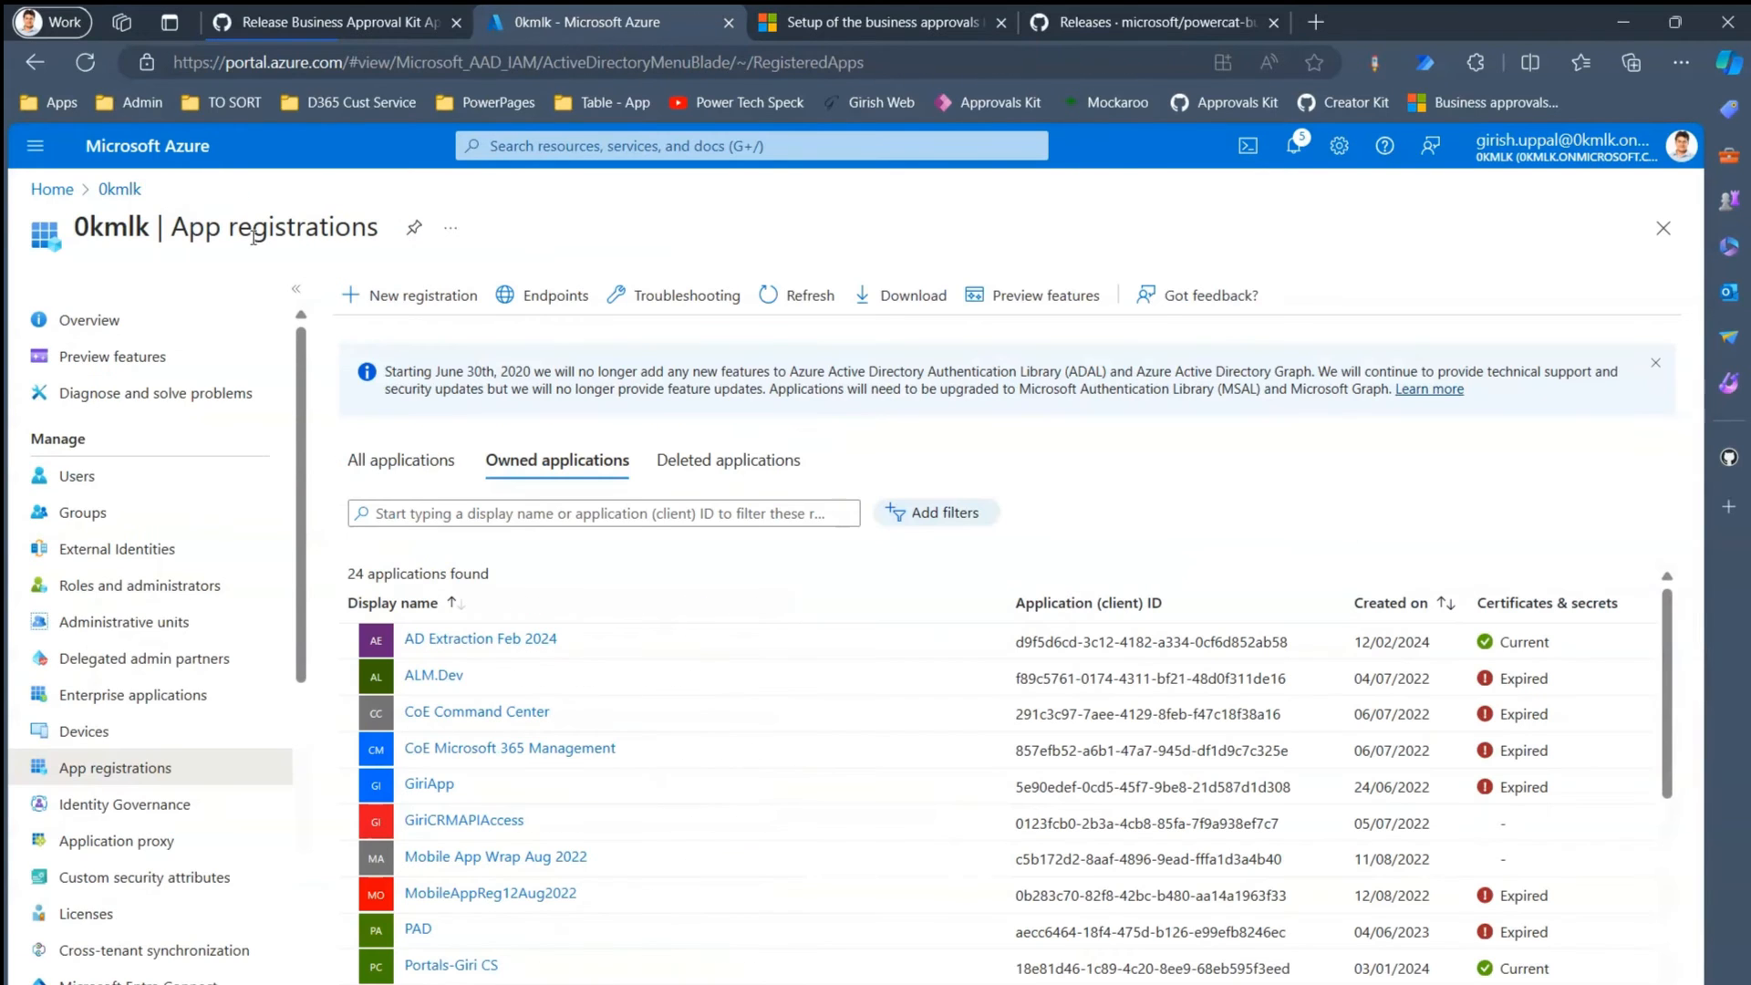
{"action": "left_click", "coordinate": [433, 304]}
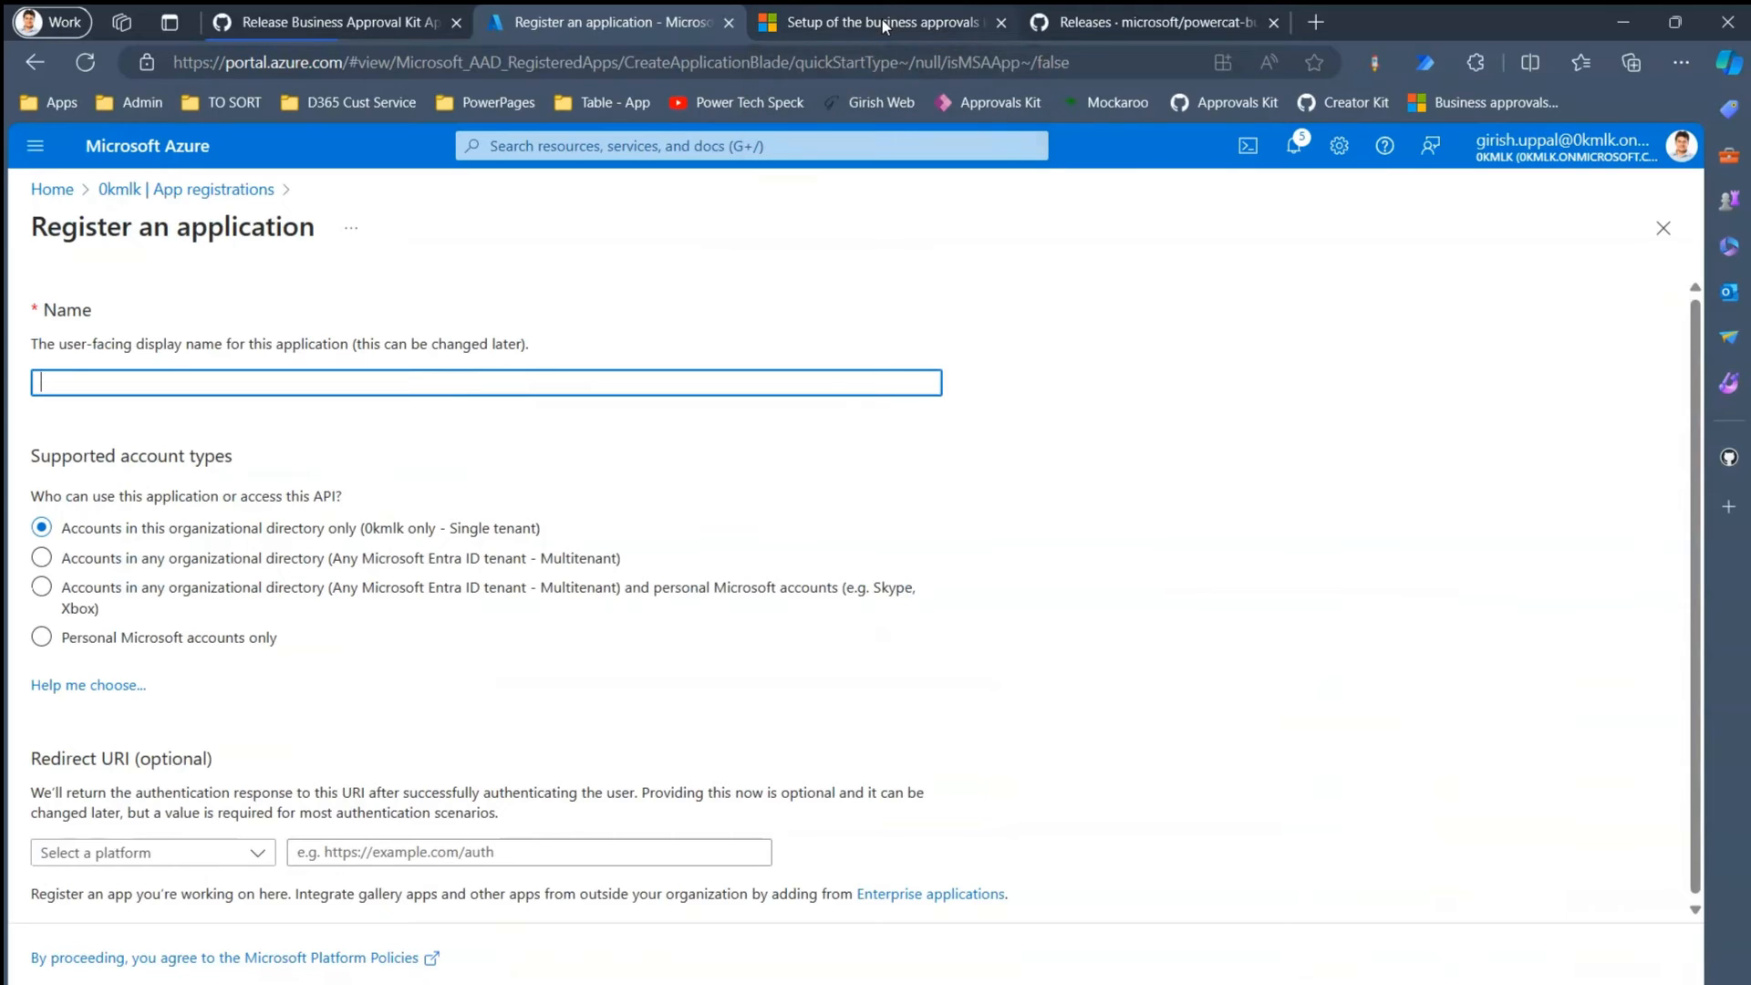
{"action": "type", "text": "Kit - Approvals Kit"}
{"action": "left_click_drag", "start_coordinate": [77, 386], "coordinate": [204, 400]}
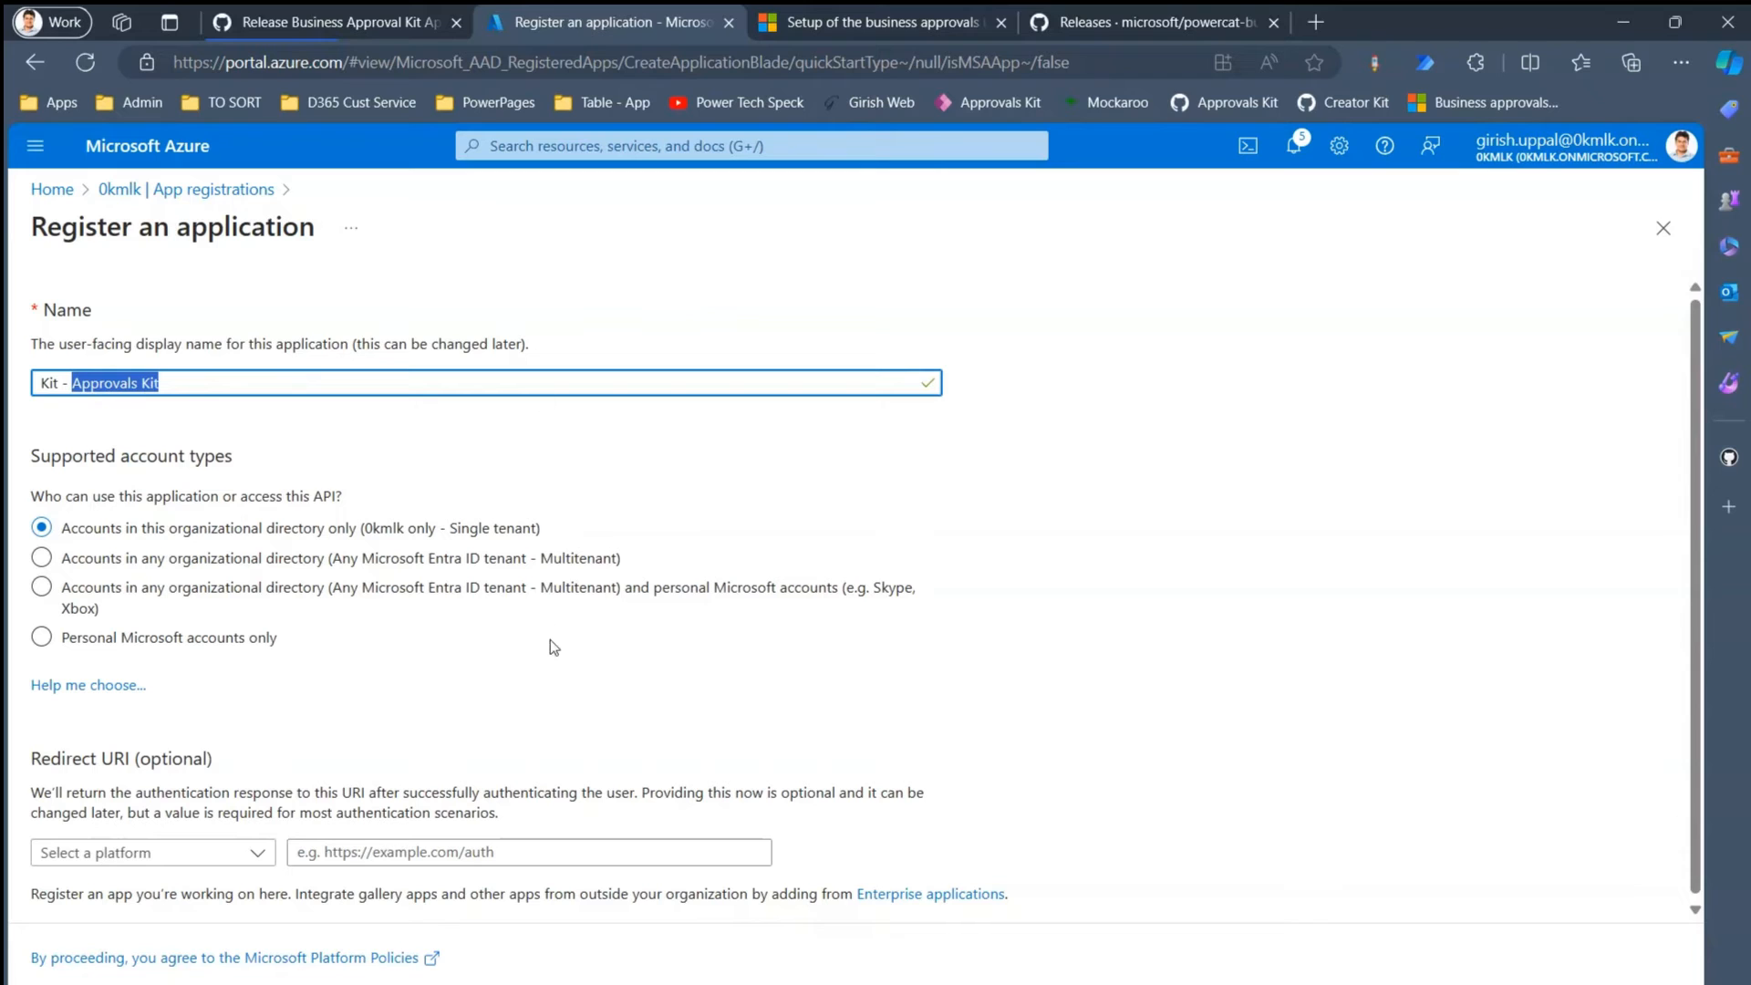
{"action": "left_click", "coordinate": [912, 27]}
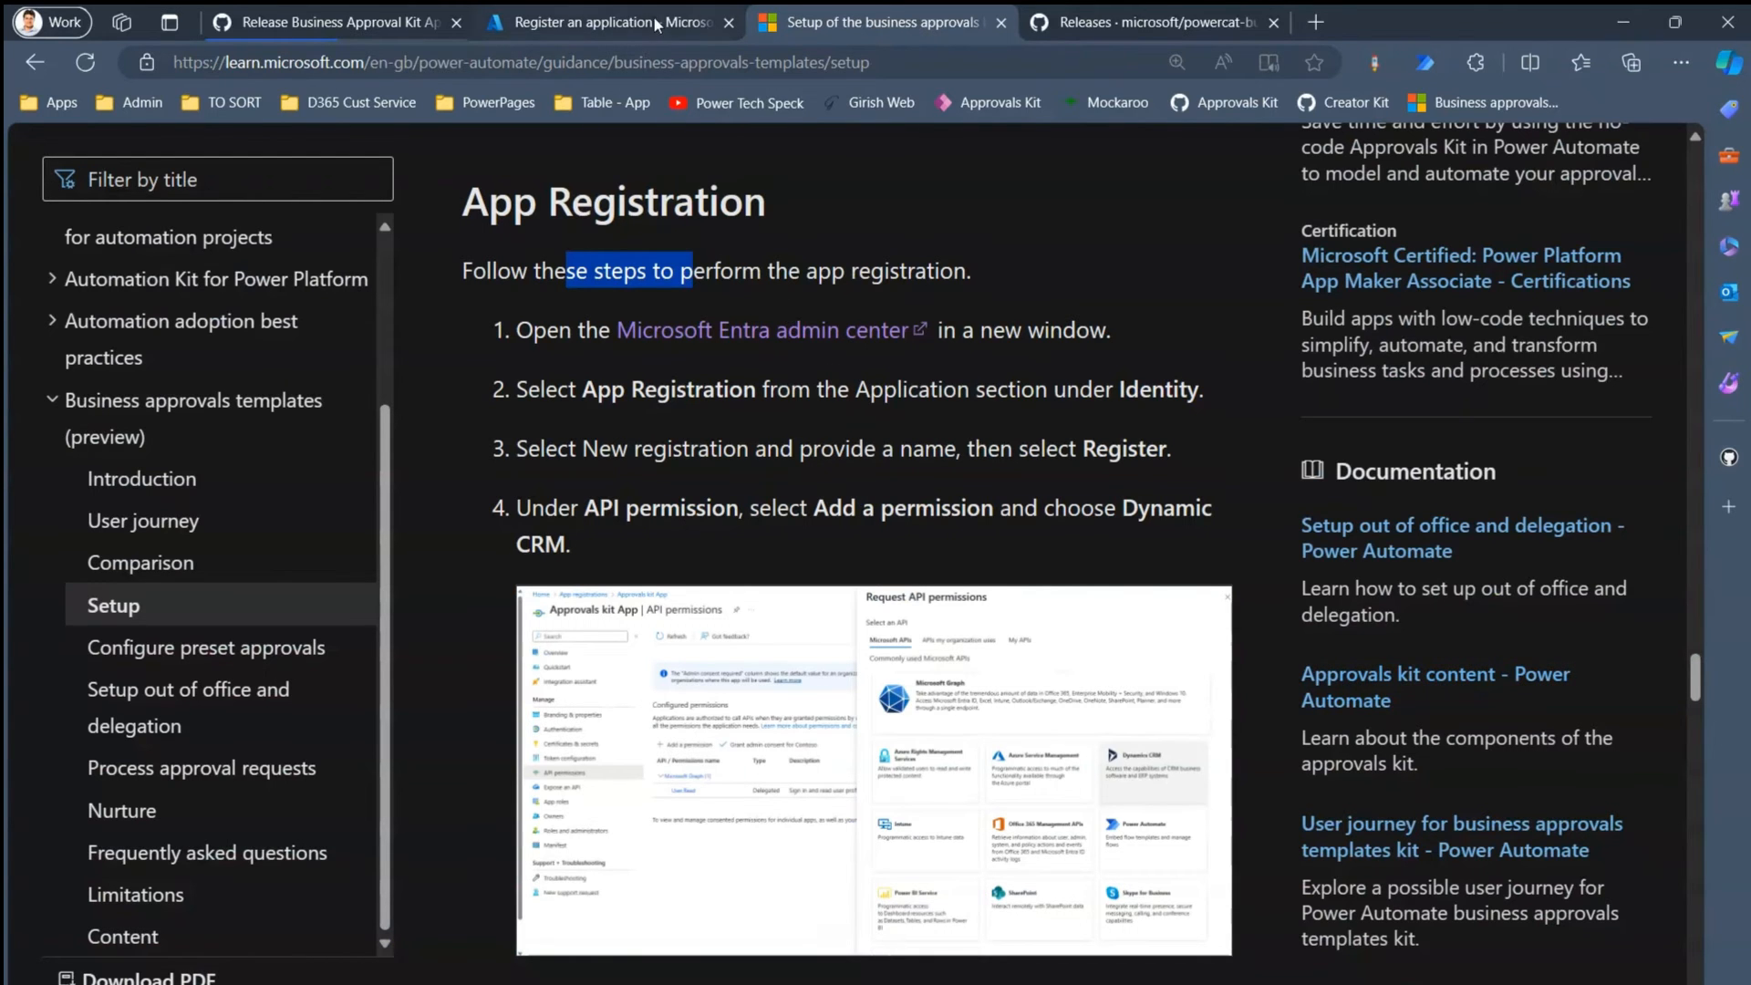
{"action": "left_click", "coordinate": [557, 24]}
{"action": "left_click", "coordinate": [186, 403]}
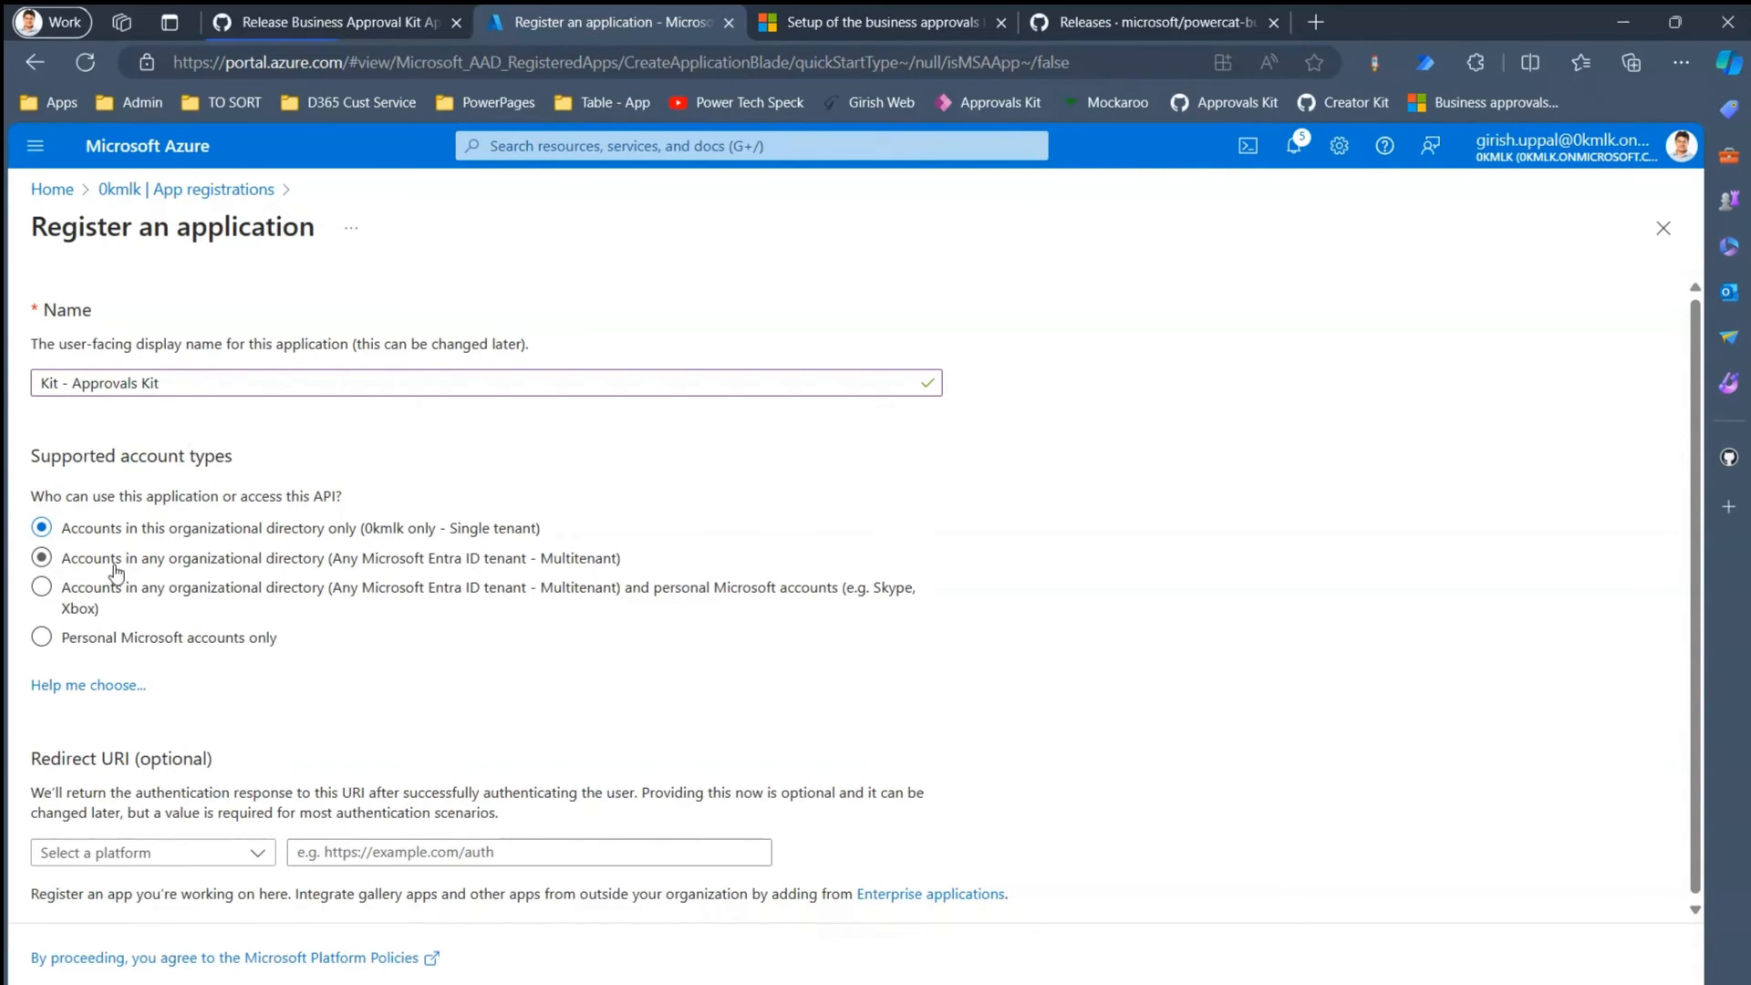
{"action": "left_click", "coordinate": [71, 983]}
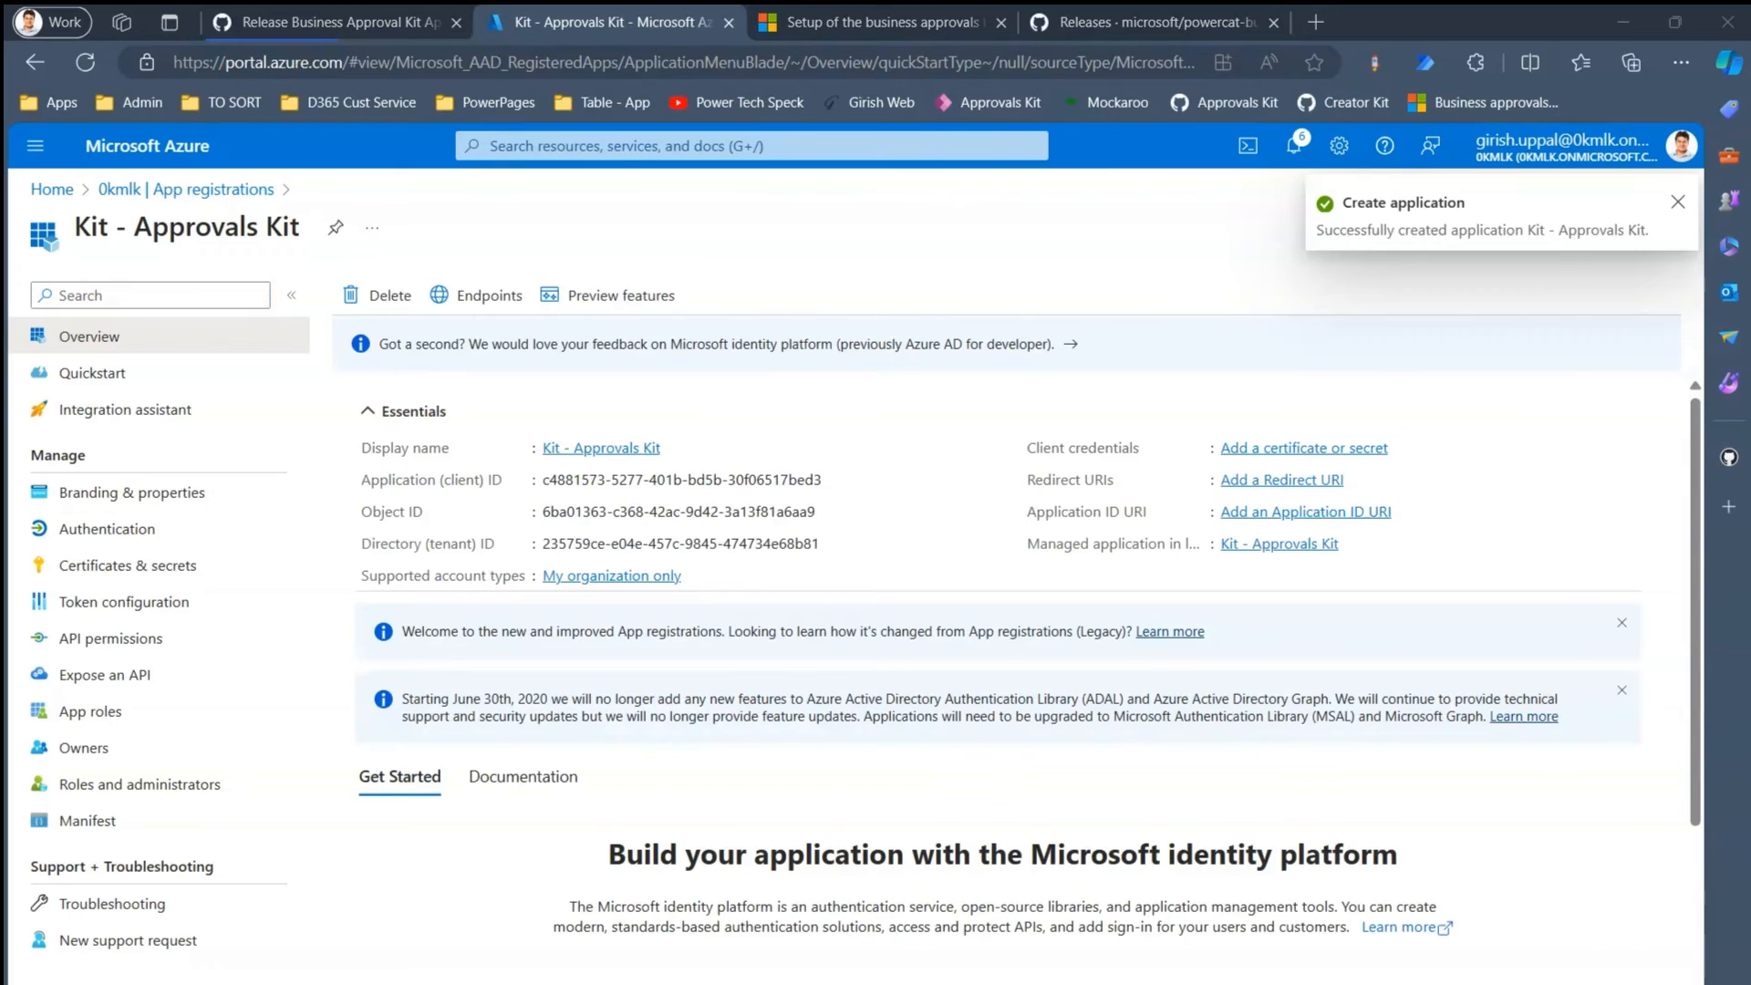
- Add '** Mailbox' and '** Approvals Kit' section headings to the credentials notes
{"action": "key", "text": "alt+Tab"}
{"action": "left_click", "coordinate": [813, 432]}
{"action": "key", "text": "Return"}
{"action": "key", "text": "Return"}
{"action": "key", "text": "Return"}
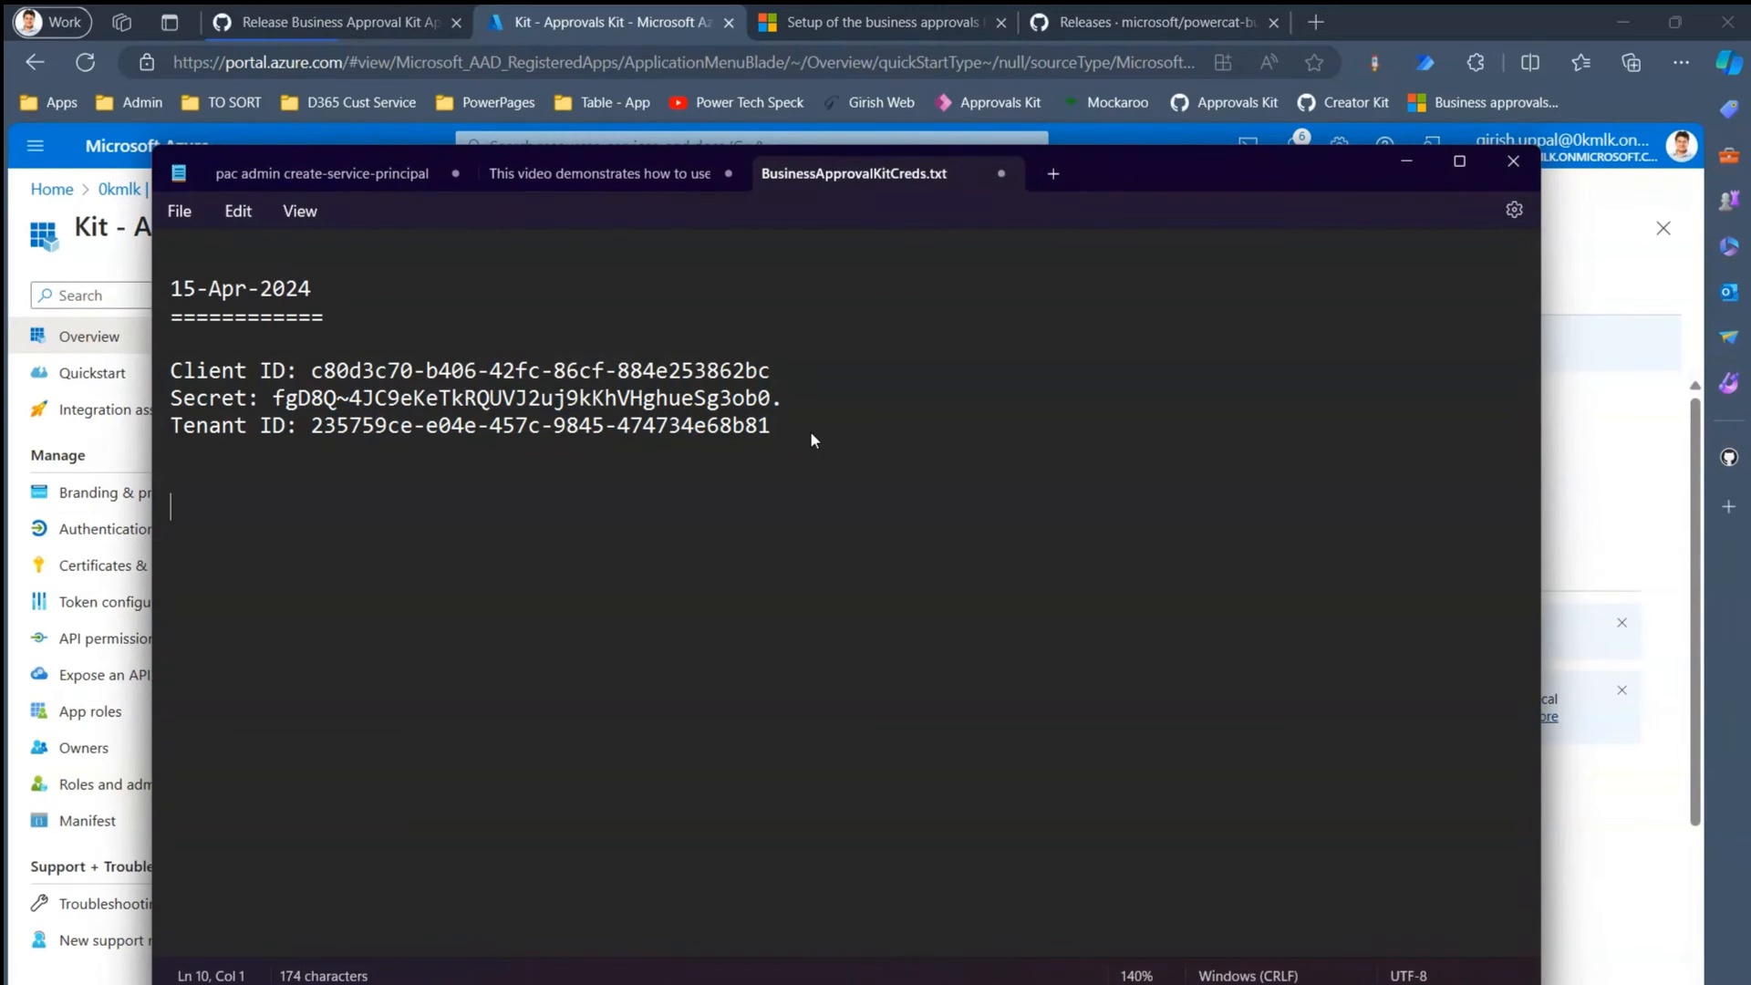
{"action": "key", "text": "Up"}
{"action": "key", "text": "Up"}
{"action": "key", "text": "Up"}
{"action": "key", "text": "Up"}
{"action": "key", "text": "Up"}
{"action": "key", "text": "Up"}
{"action": "key", "text": "Return"}
{"action": "key", "text": "Return"}
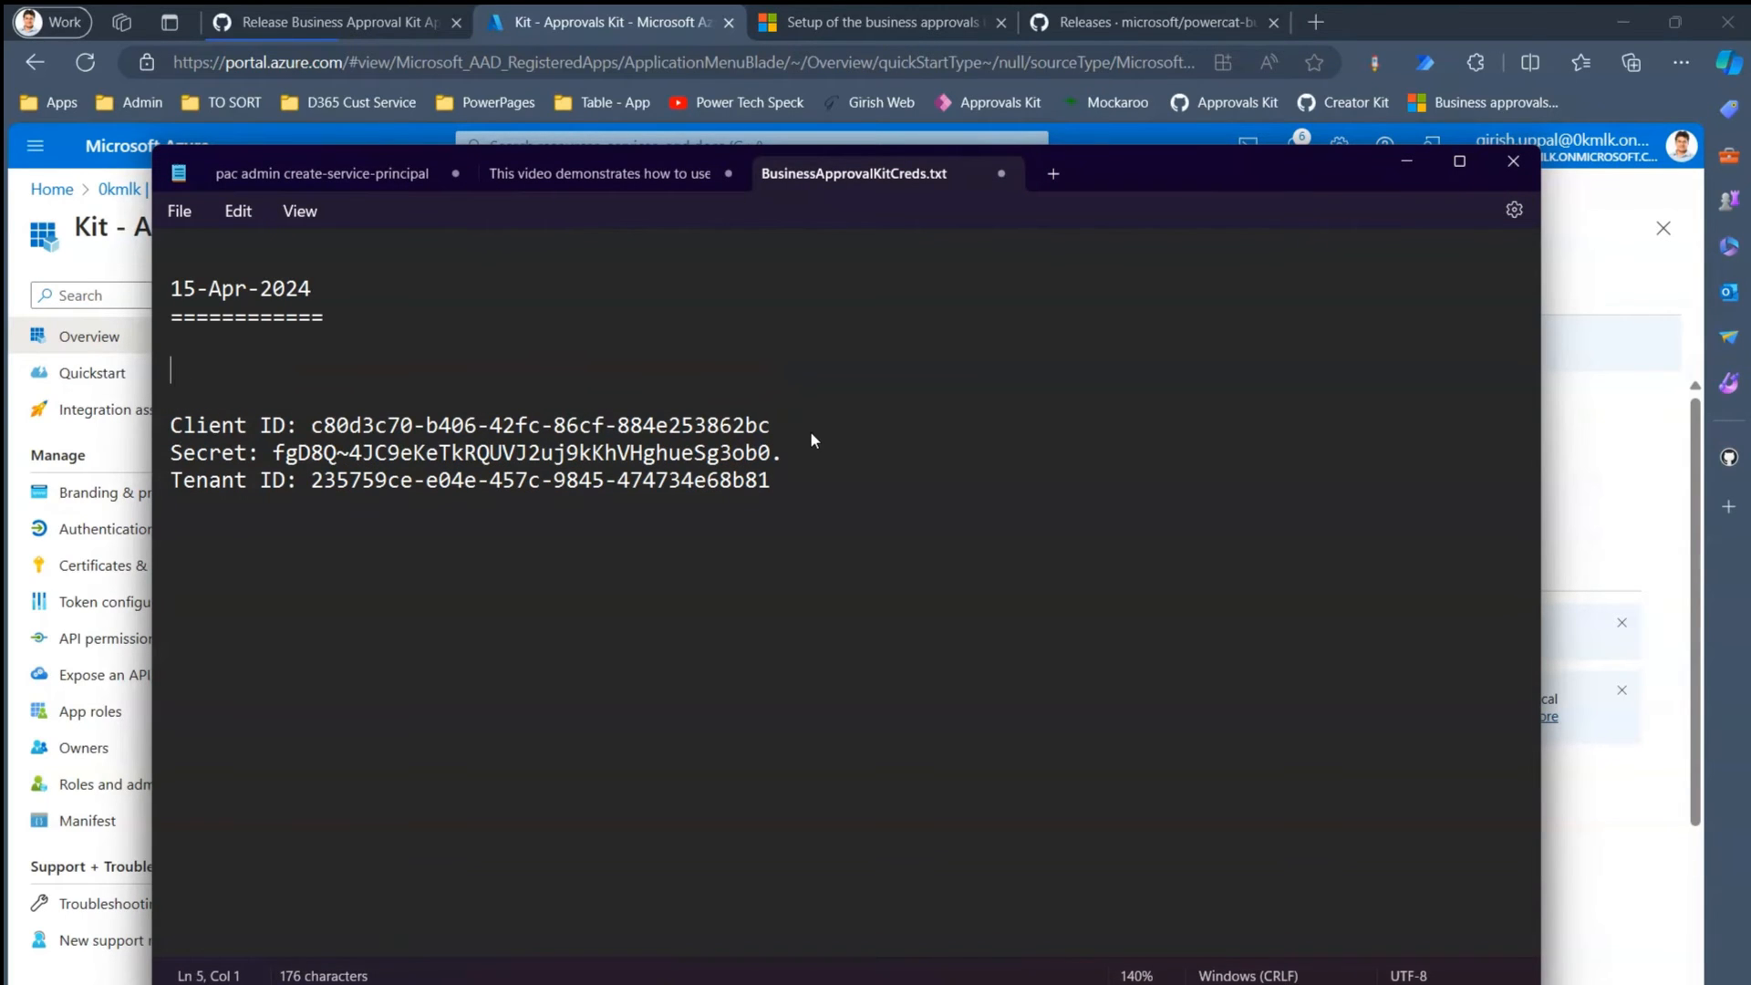
{"action": "type", "text": "** Mailbox"}
{"action": "key", "text": "Return"}
{"action": "key", "text": "Return"}
{"action": "type", "text": "**"}
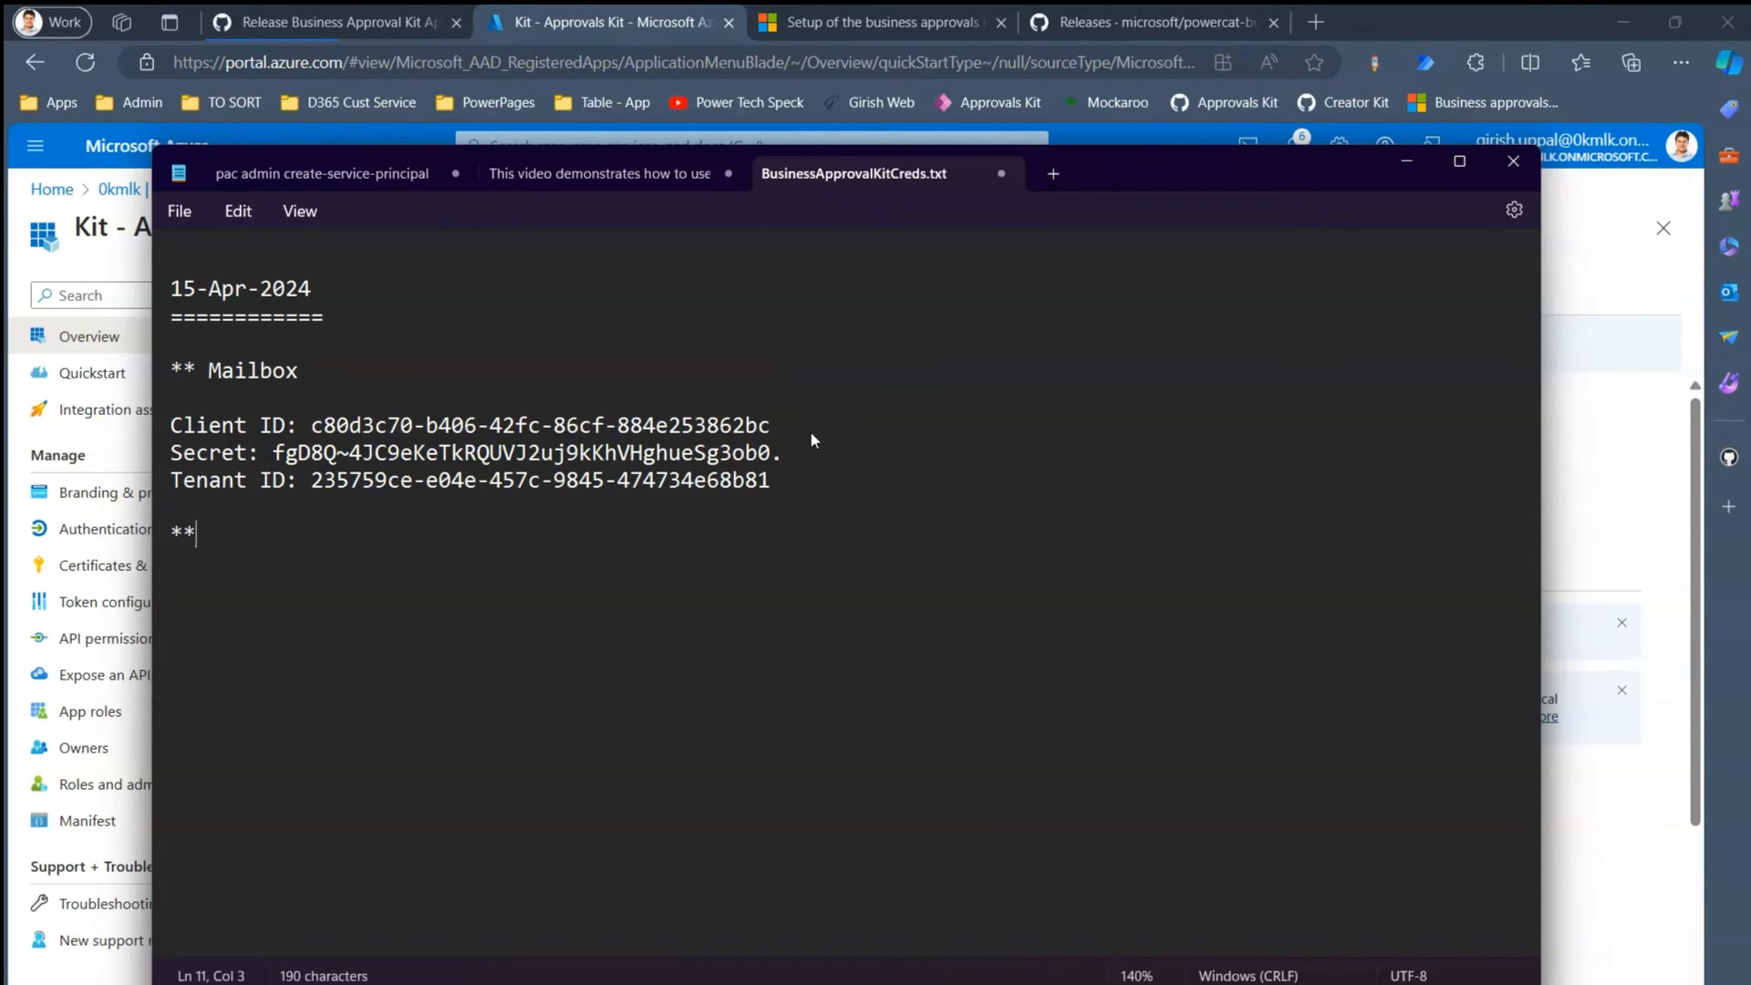
{"action": "type", "text": " Approvals"}
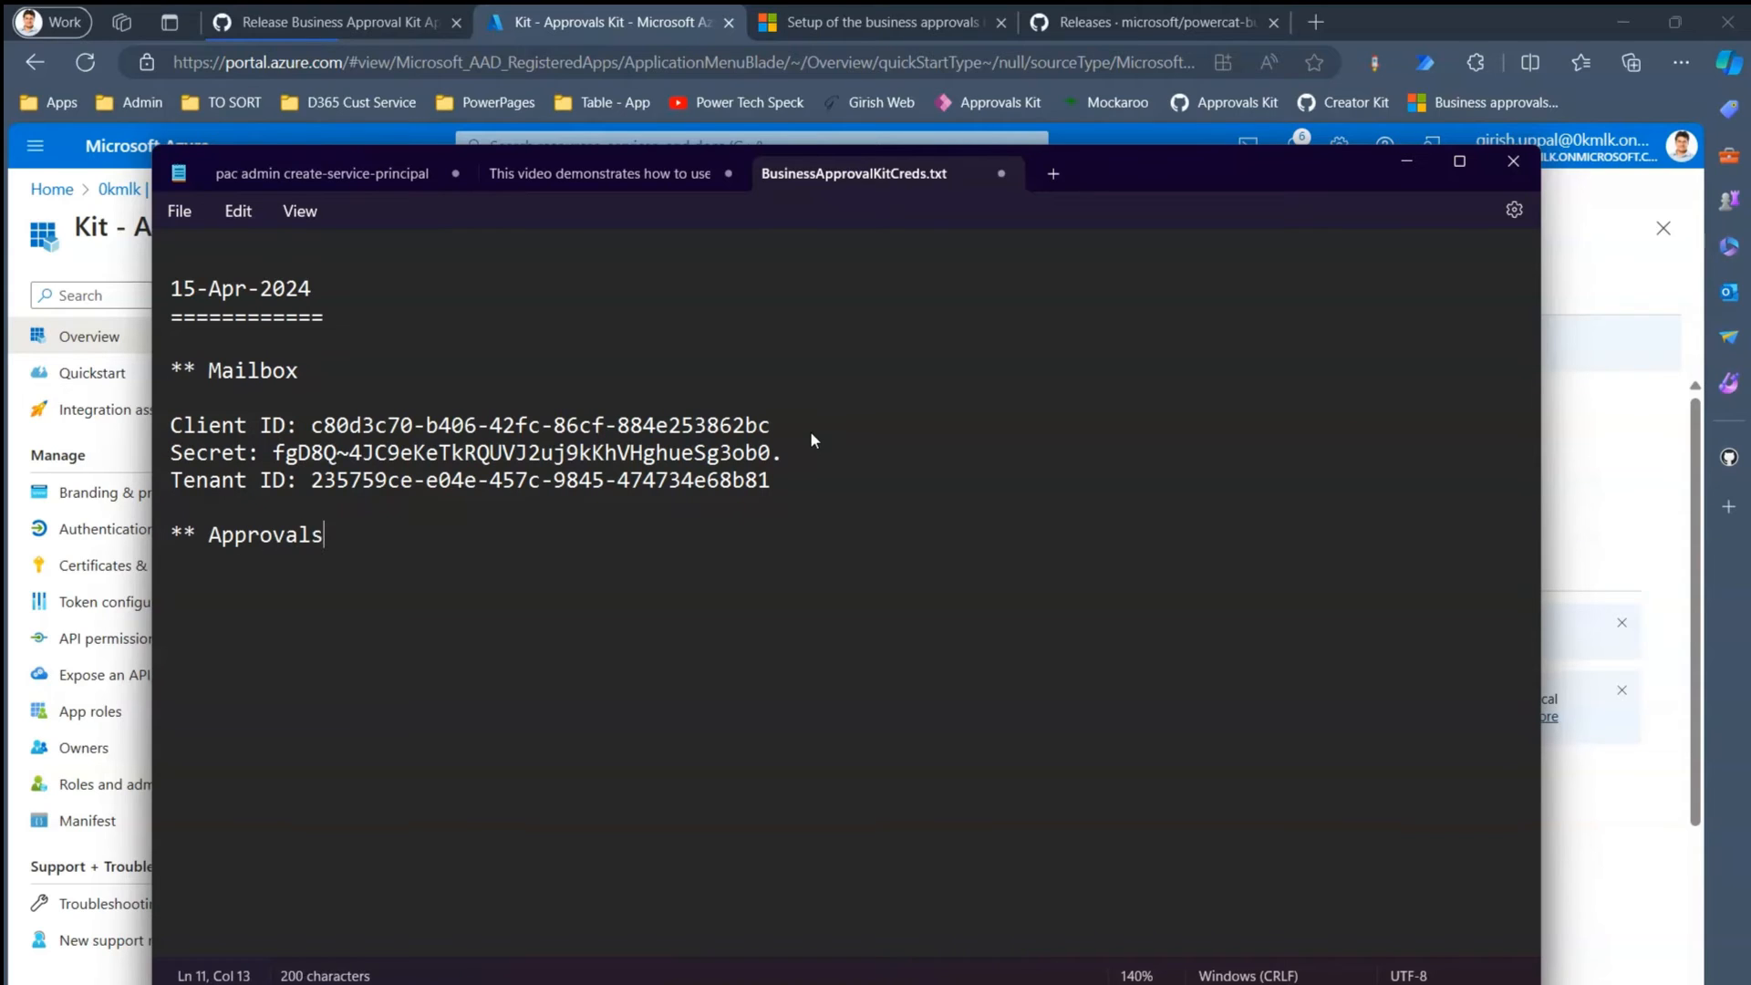
{"action": "type", "text": " Kit"}
{"action": "key", "text": "Return"}
{"action": "key", "text": "Return"}
- Add 'Client ID' and 'Secret:' labels under the Approvals Kit heading
{"action": "triple_click", "coordinate": [164, 427]}
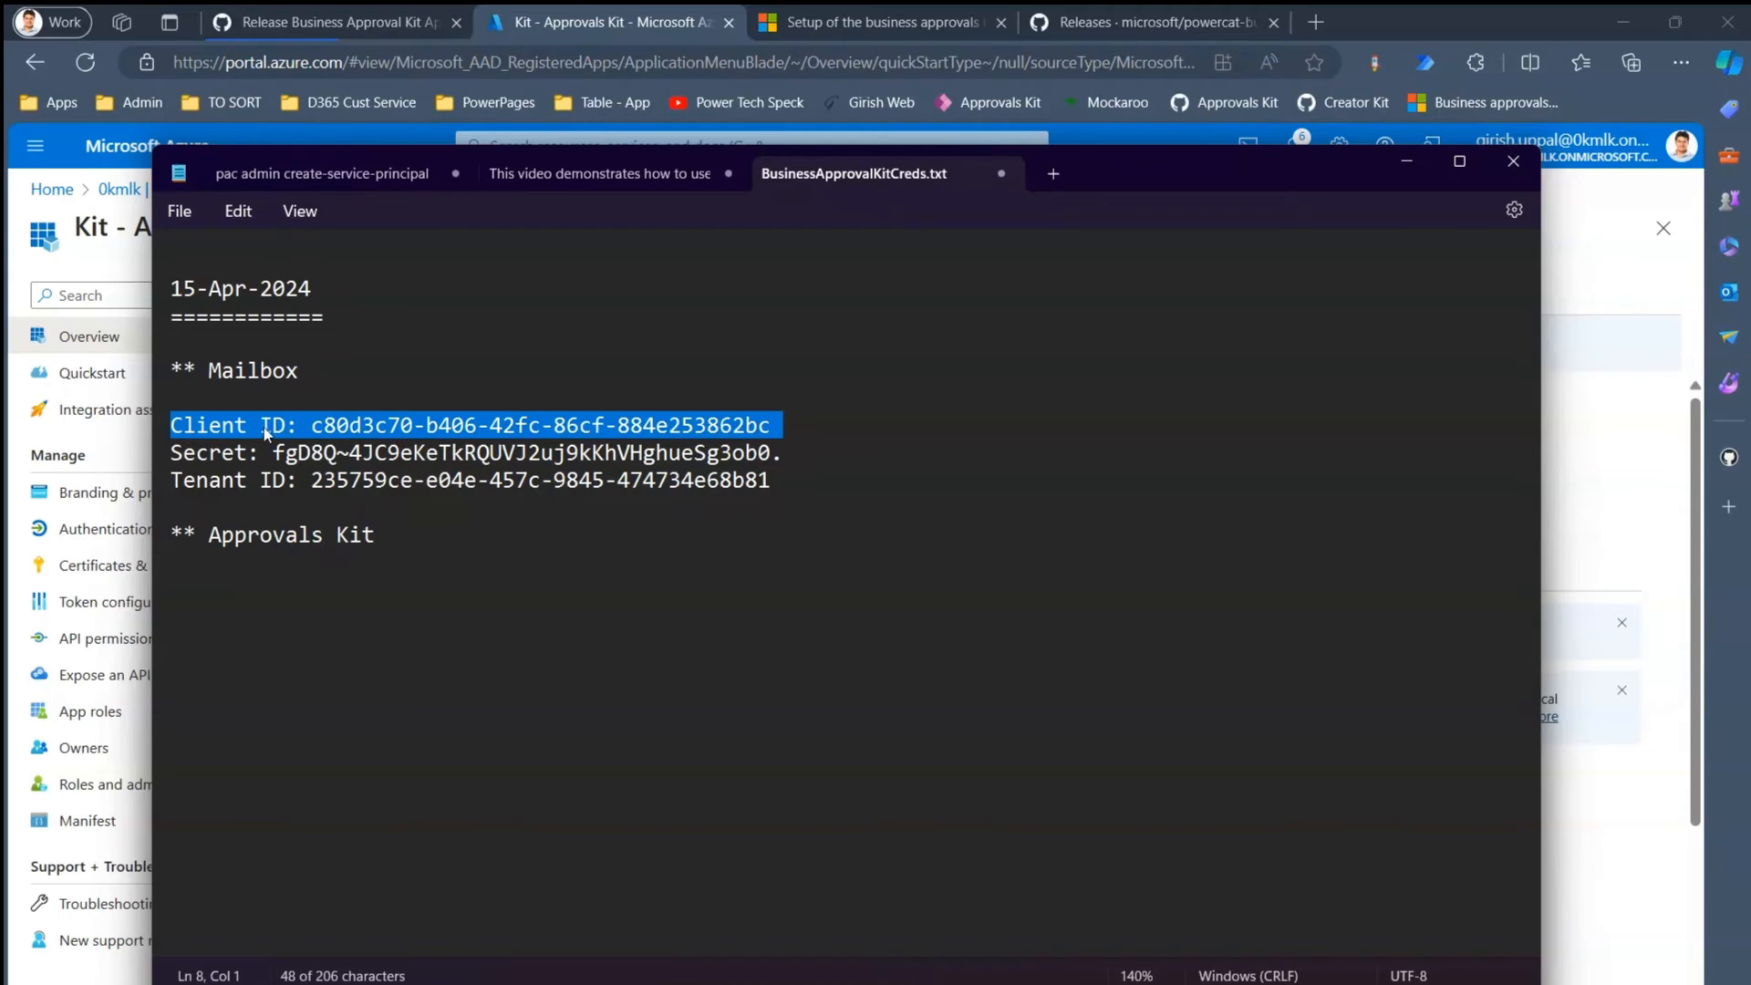
{"action": "left_click_drag", "start_coordinate": [286, 429], "coordinate": [171, 436]}
{"action": "key", "text": "ctrl+c"}
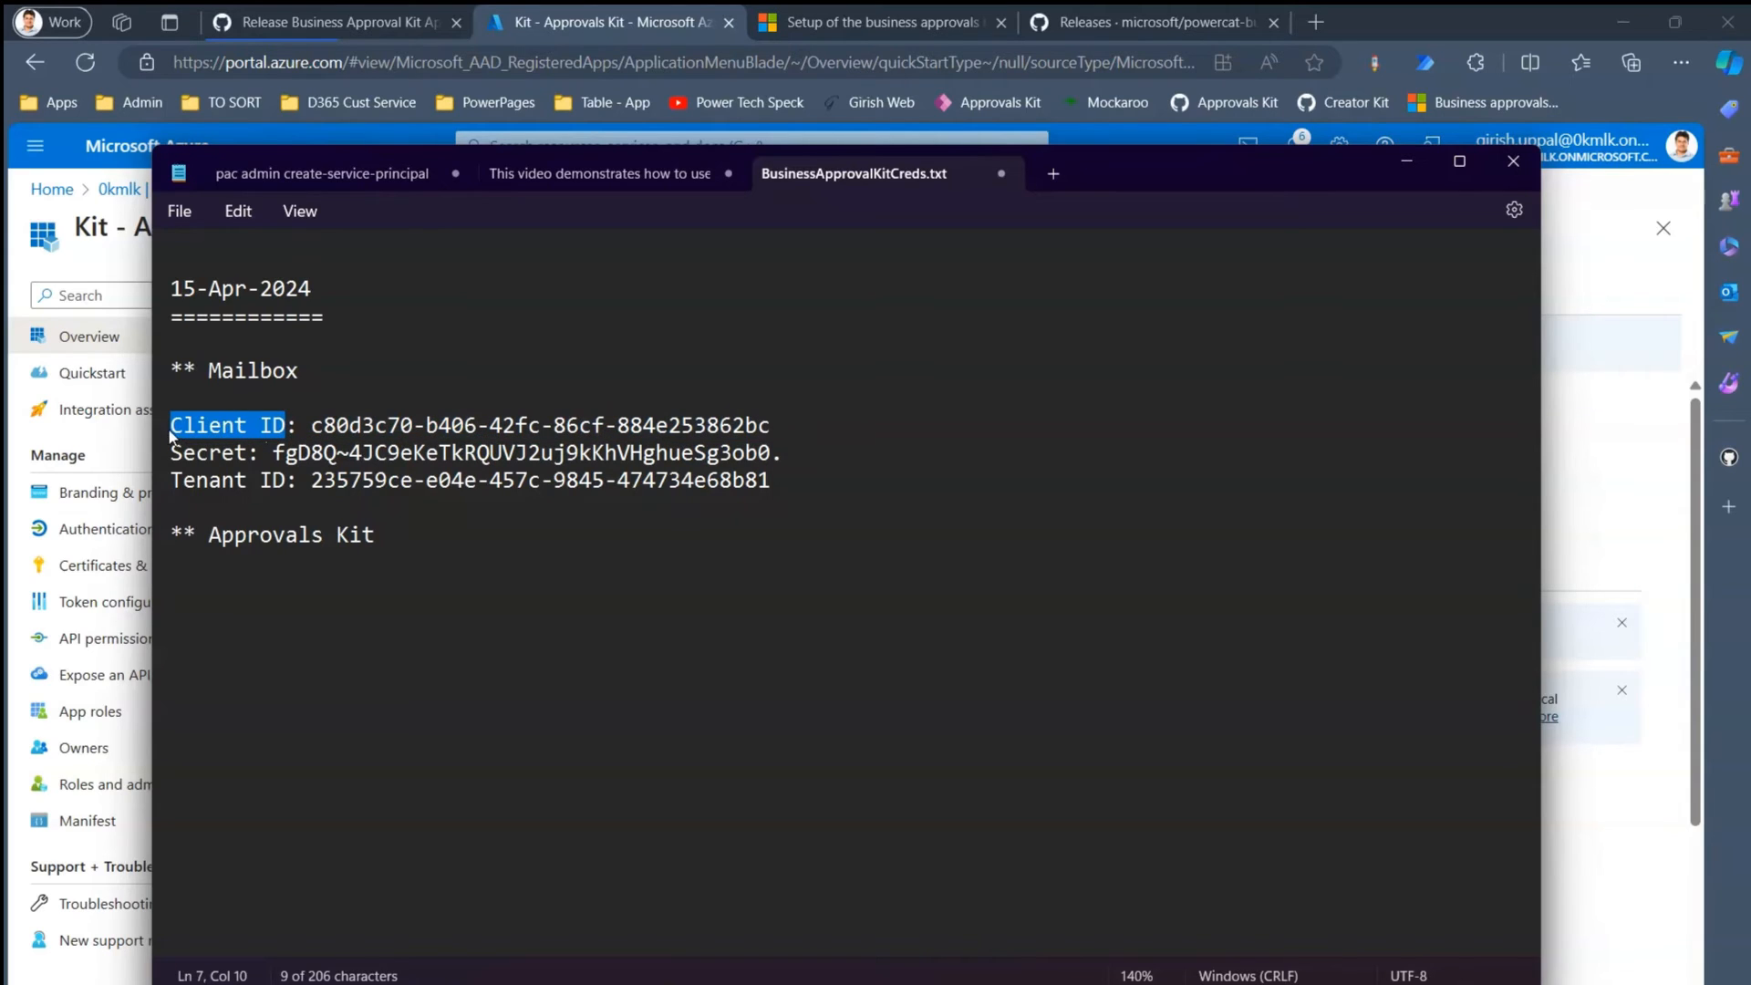
{"action": "left_click", "coordinate": [473, 562]}
{"action": "key", "text": "ctrl+v"}
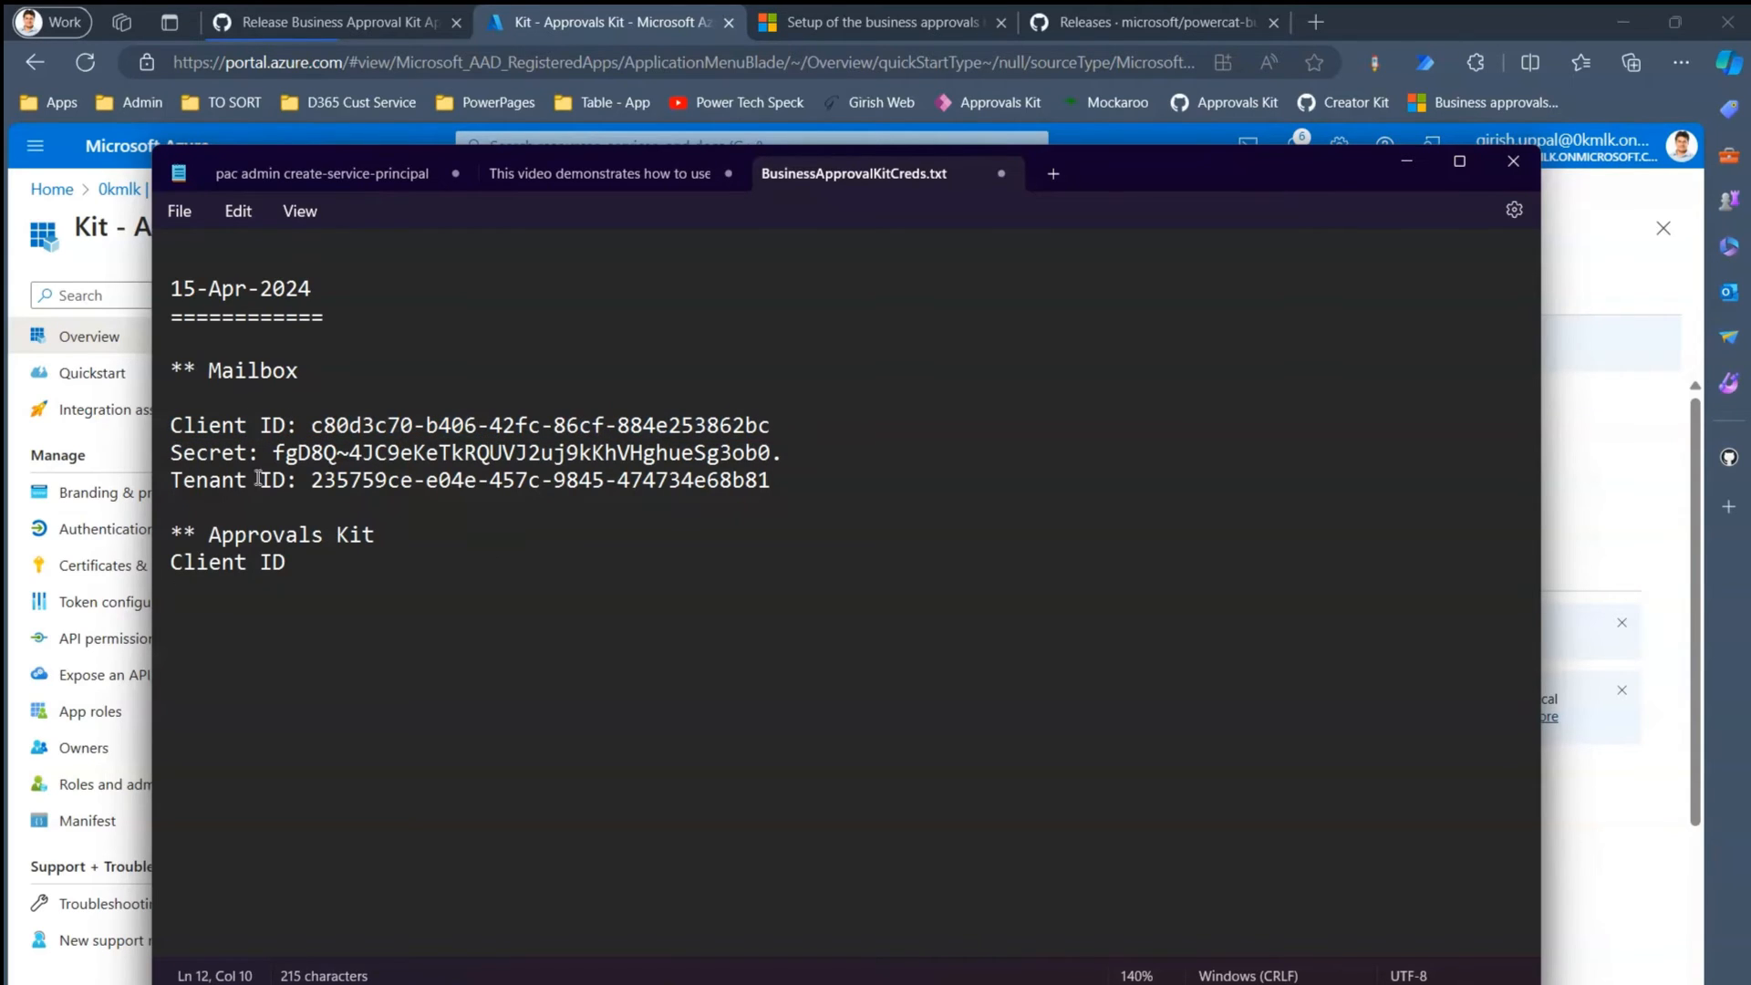
{"action": "double_click", "coordinate": [214, 464]}
{"action": "key", "text": "ctrl+c"}
{"action": "left_click", "coordinate": [329, 576]}
{"action": "key", "text": "ctrl+v"}
{"action": "type", "text": ":"}
{"action": "key", "text": "Up"}
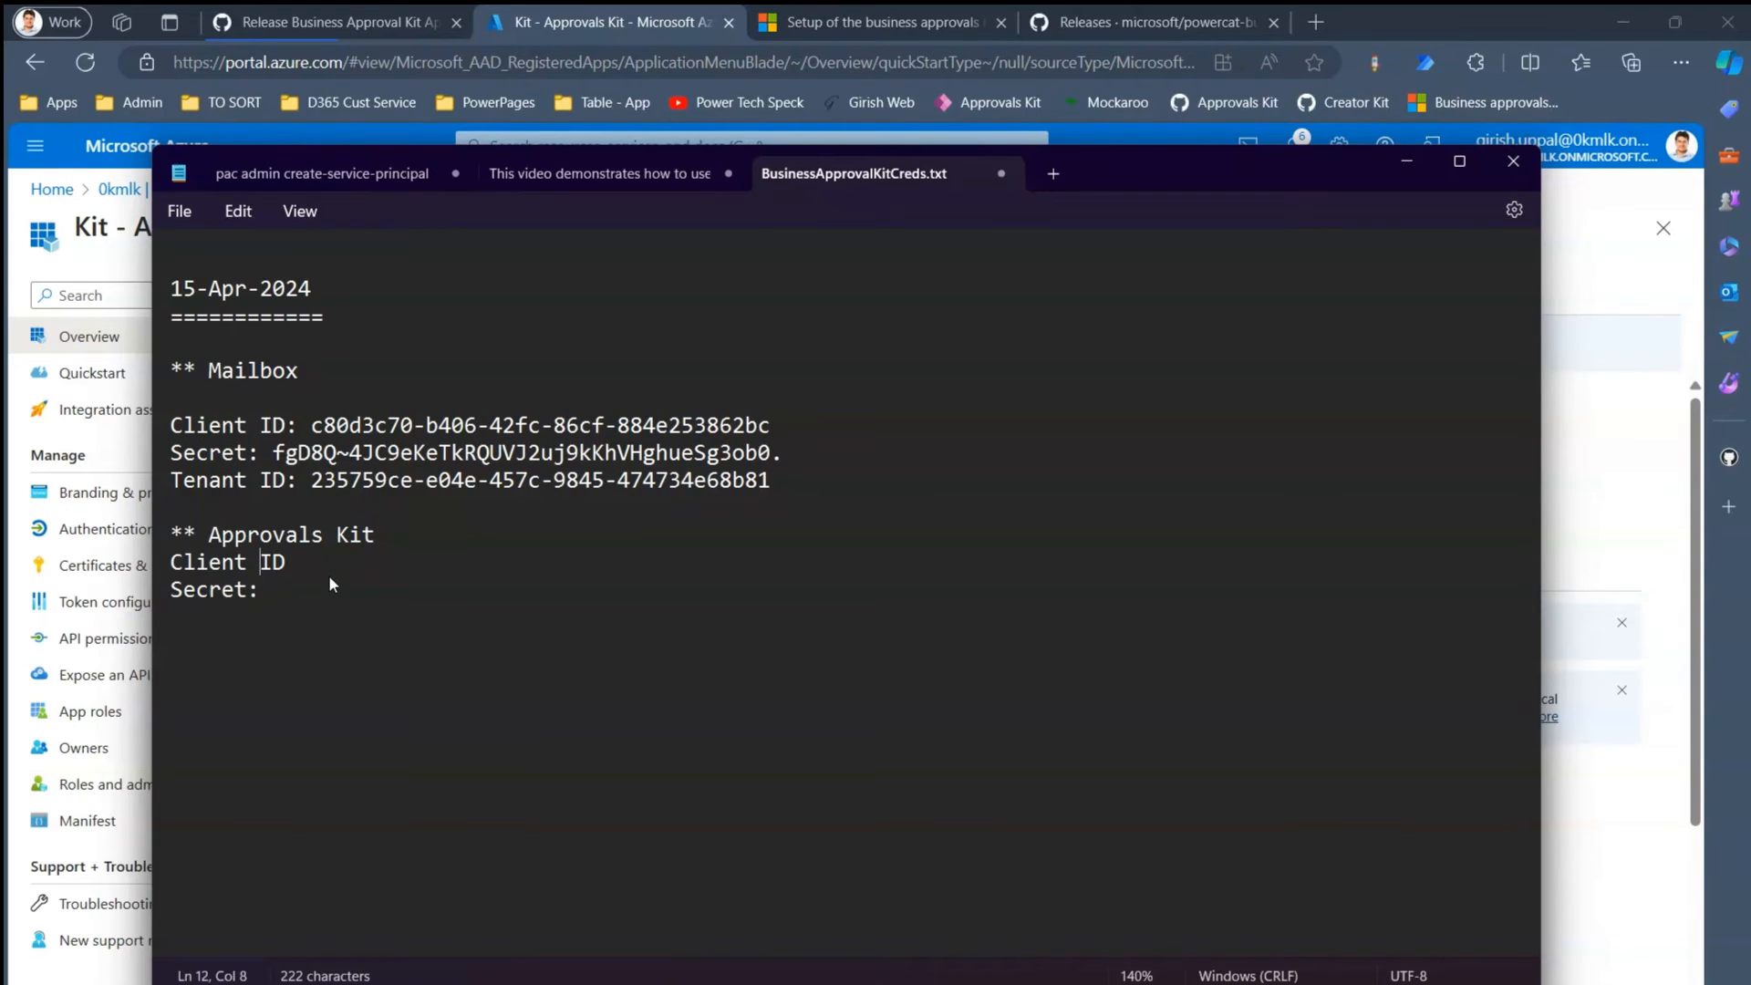
{"action": "key", "text": "End"}
- Paste the Kit - Approvals Kit Application (client) ID after its Client ID label
{"action": "left_click", "coordinate": [553, 25]}
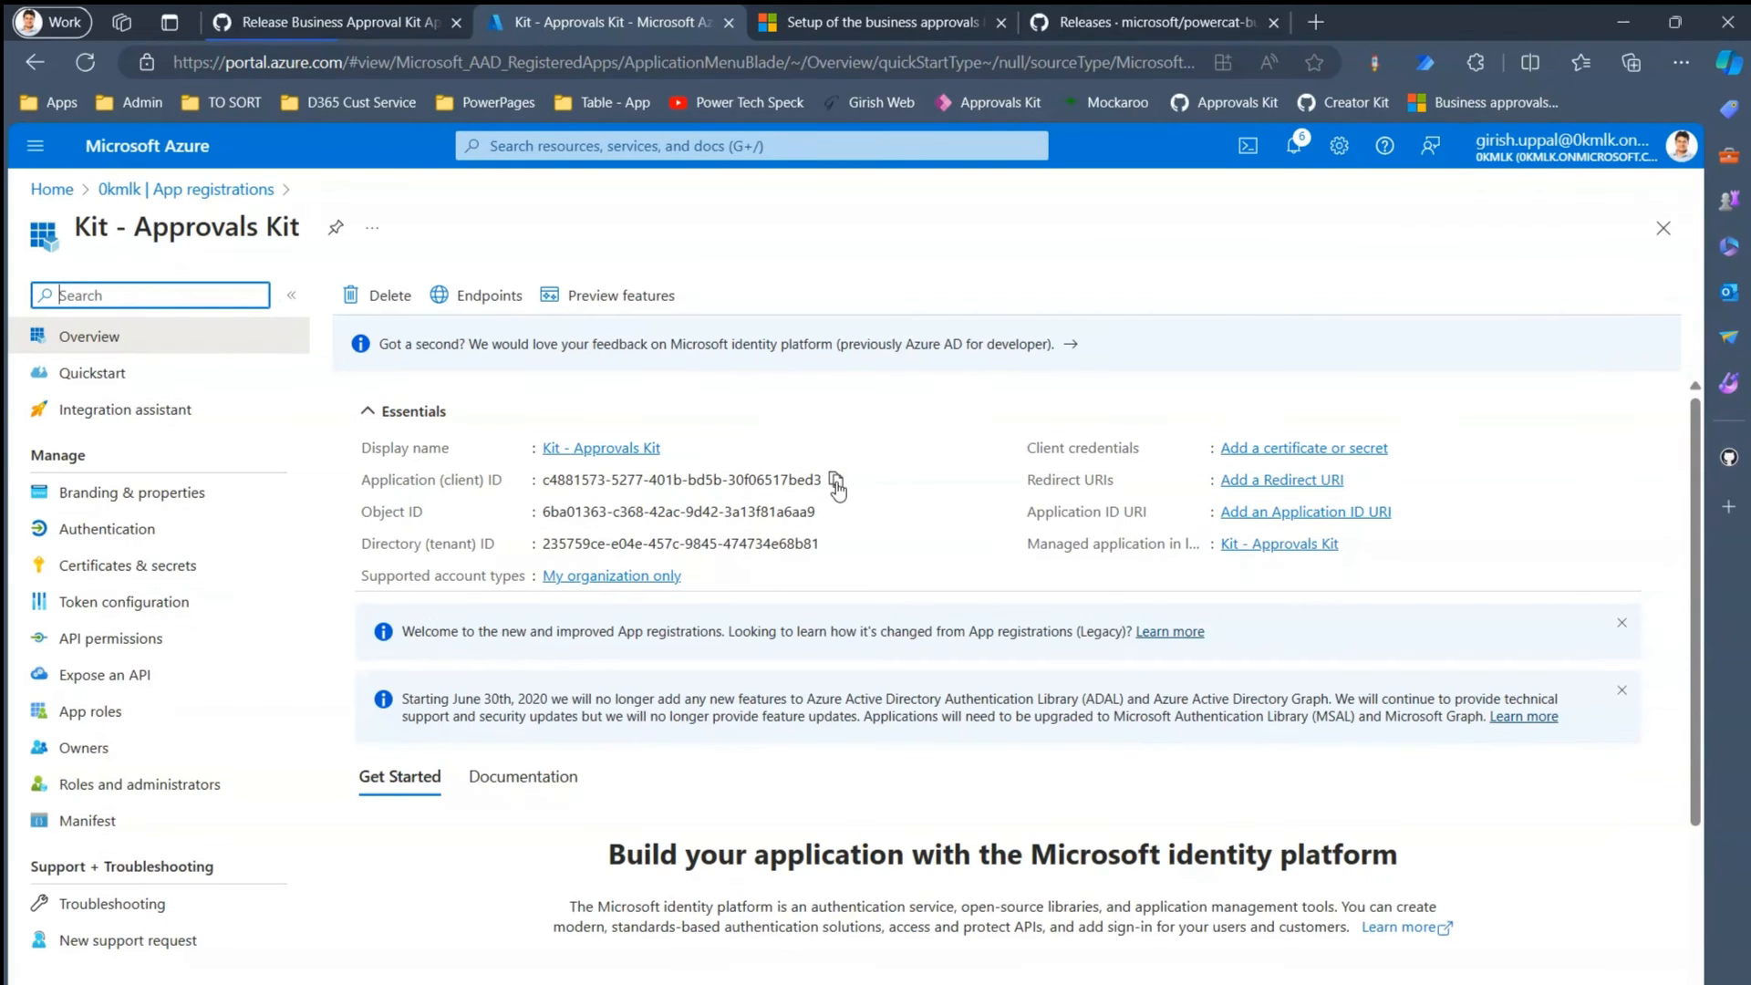
{"action": "left_click", "coordinate": [836, 480]}
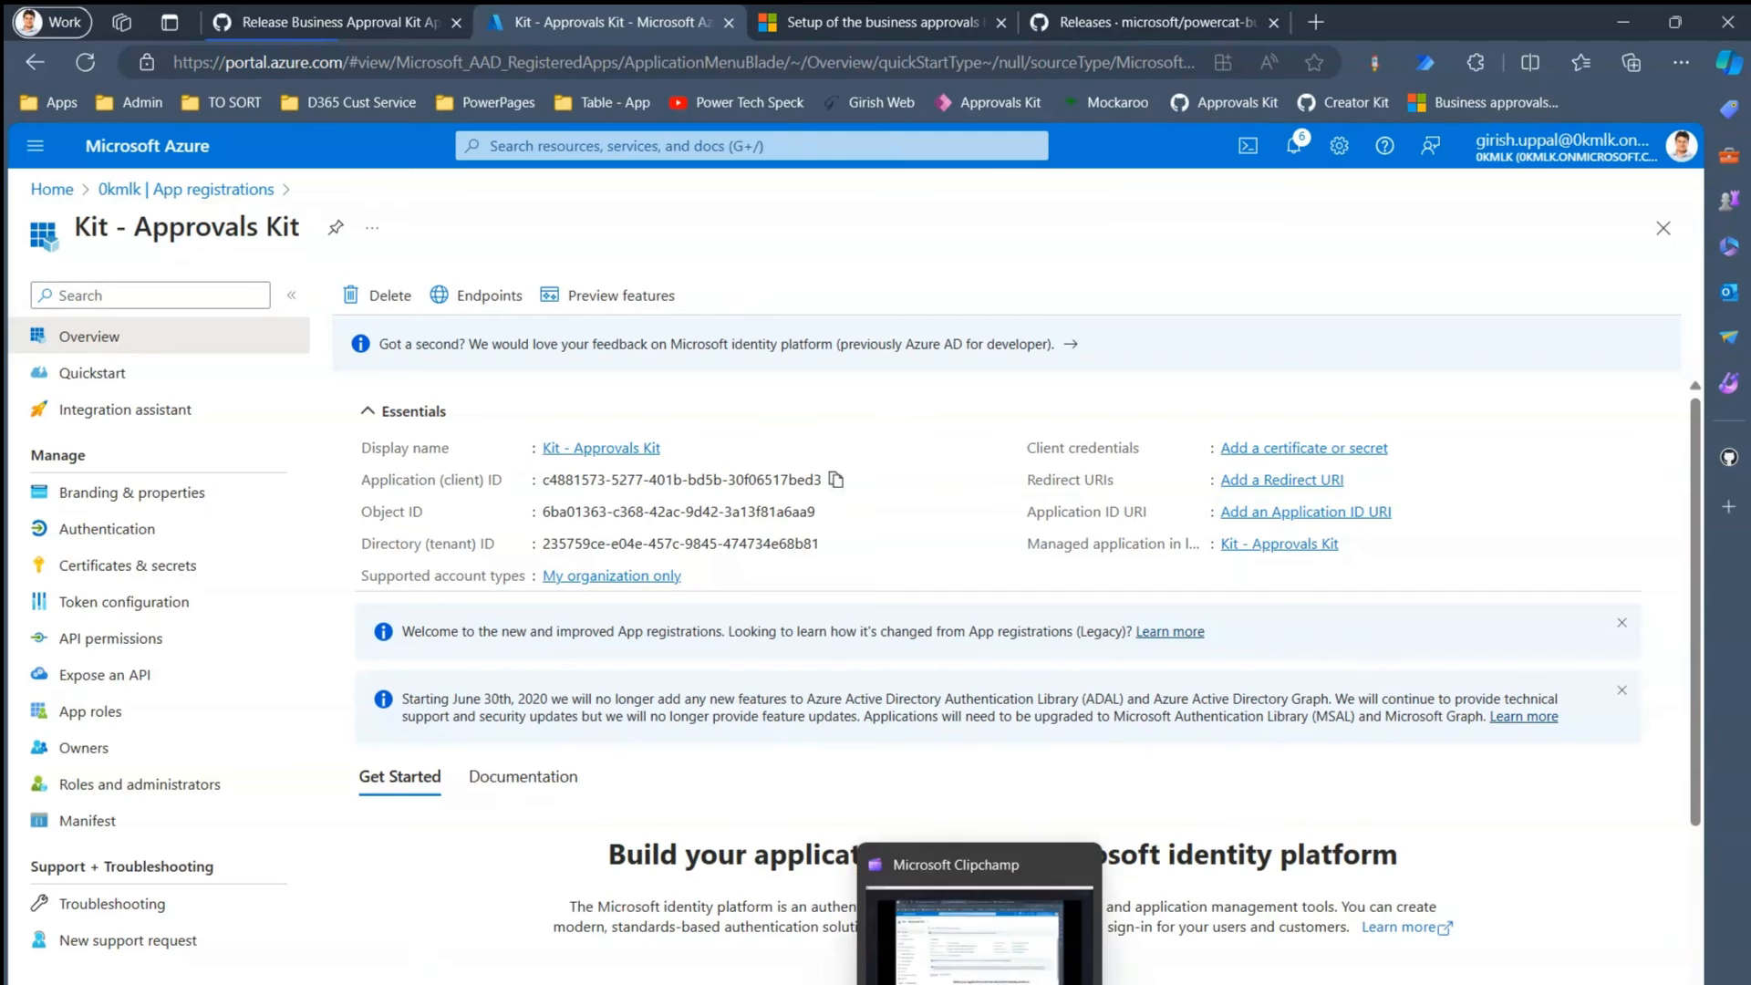
{"action": "mouse_move", "coordinate": [929, 984]}
{"action": "left_click", "coordinate": [928, 921]}
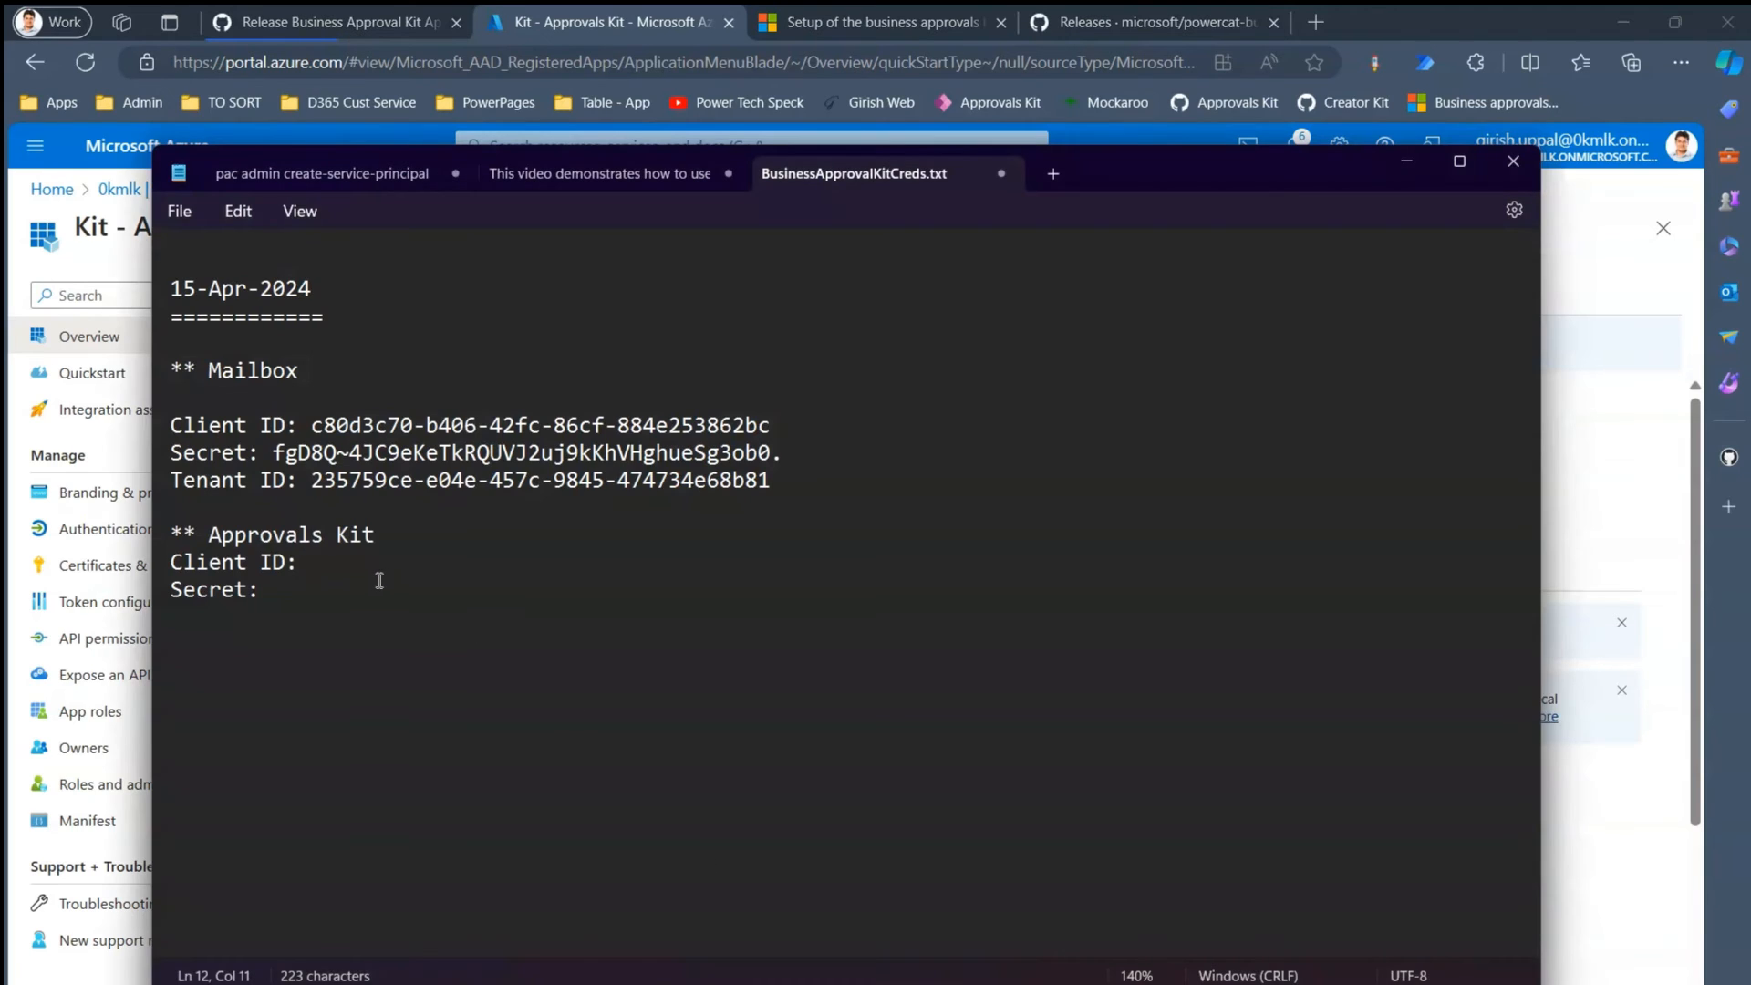
{"action": "key", "text": "ctrl+v"}
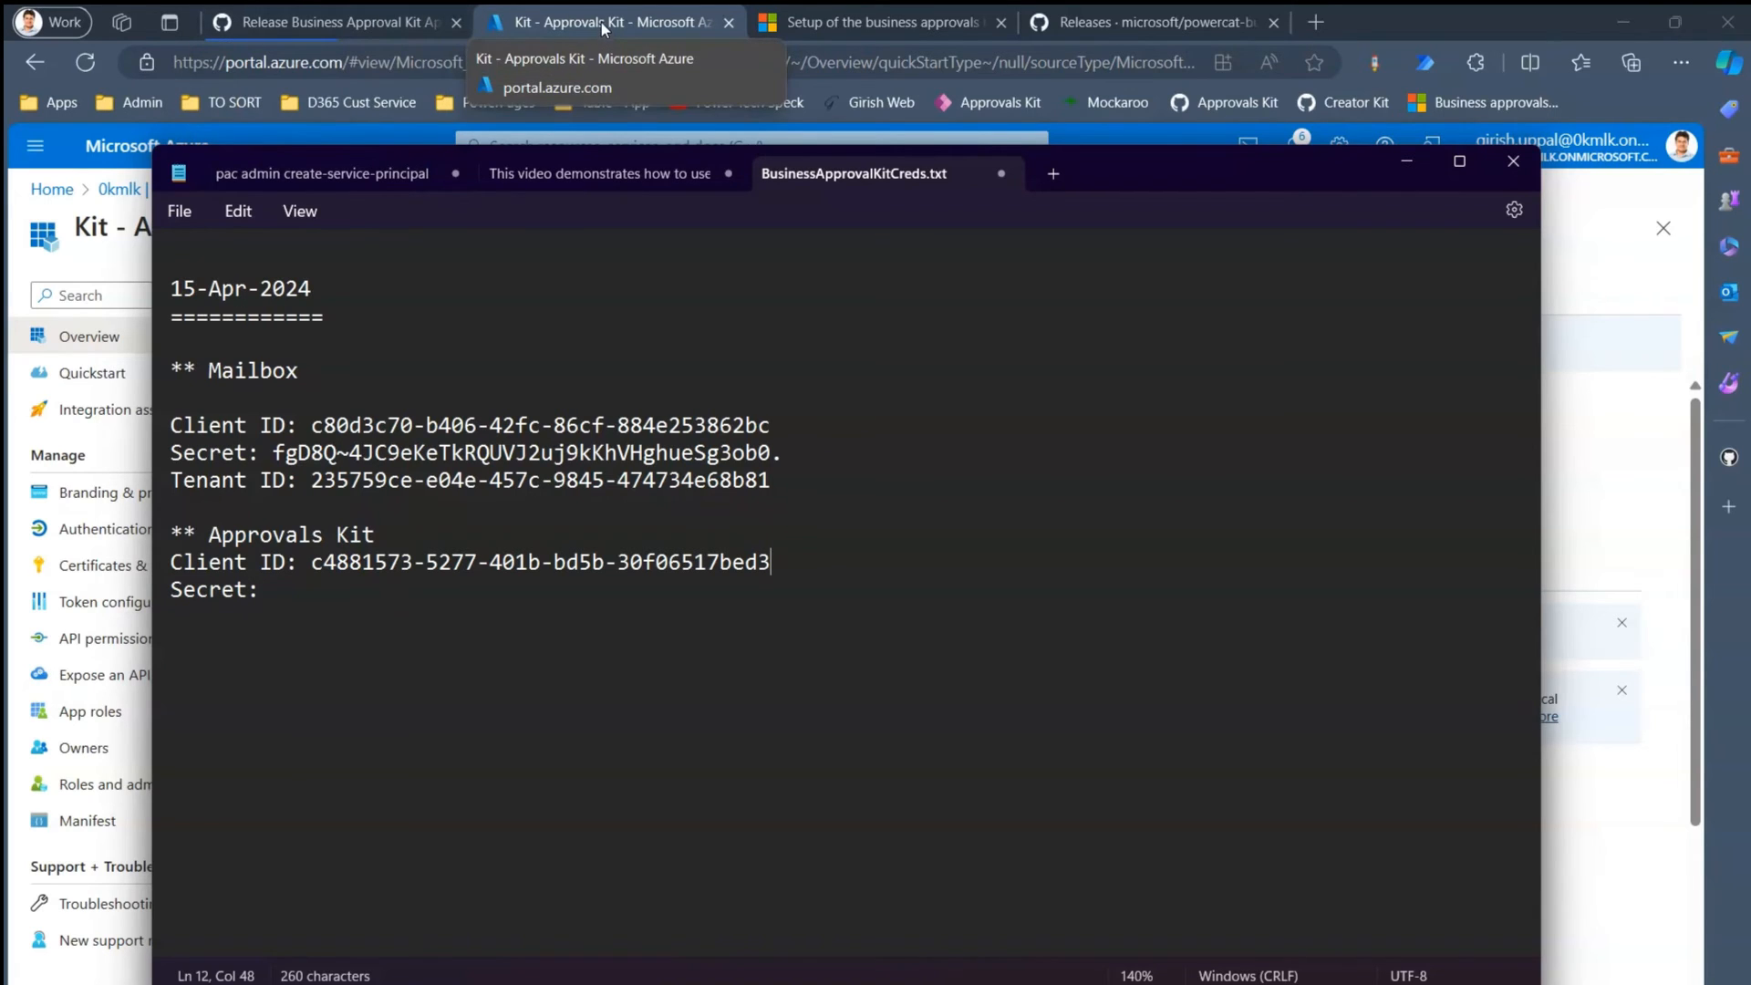
{"action": "left_click", "coordinate": [831, 22]}
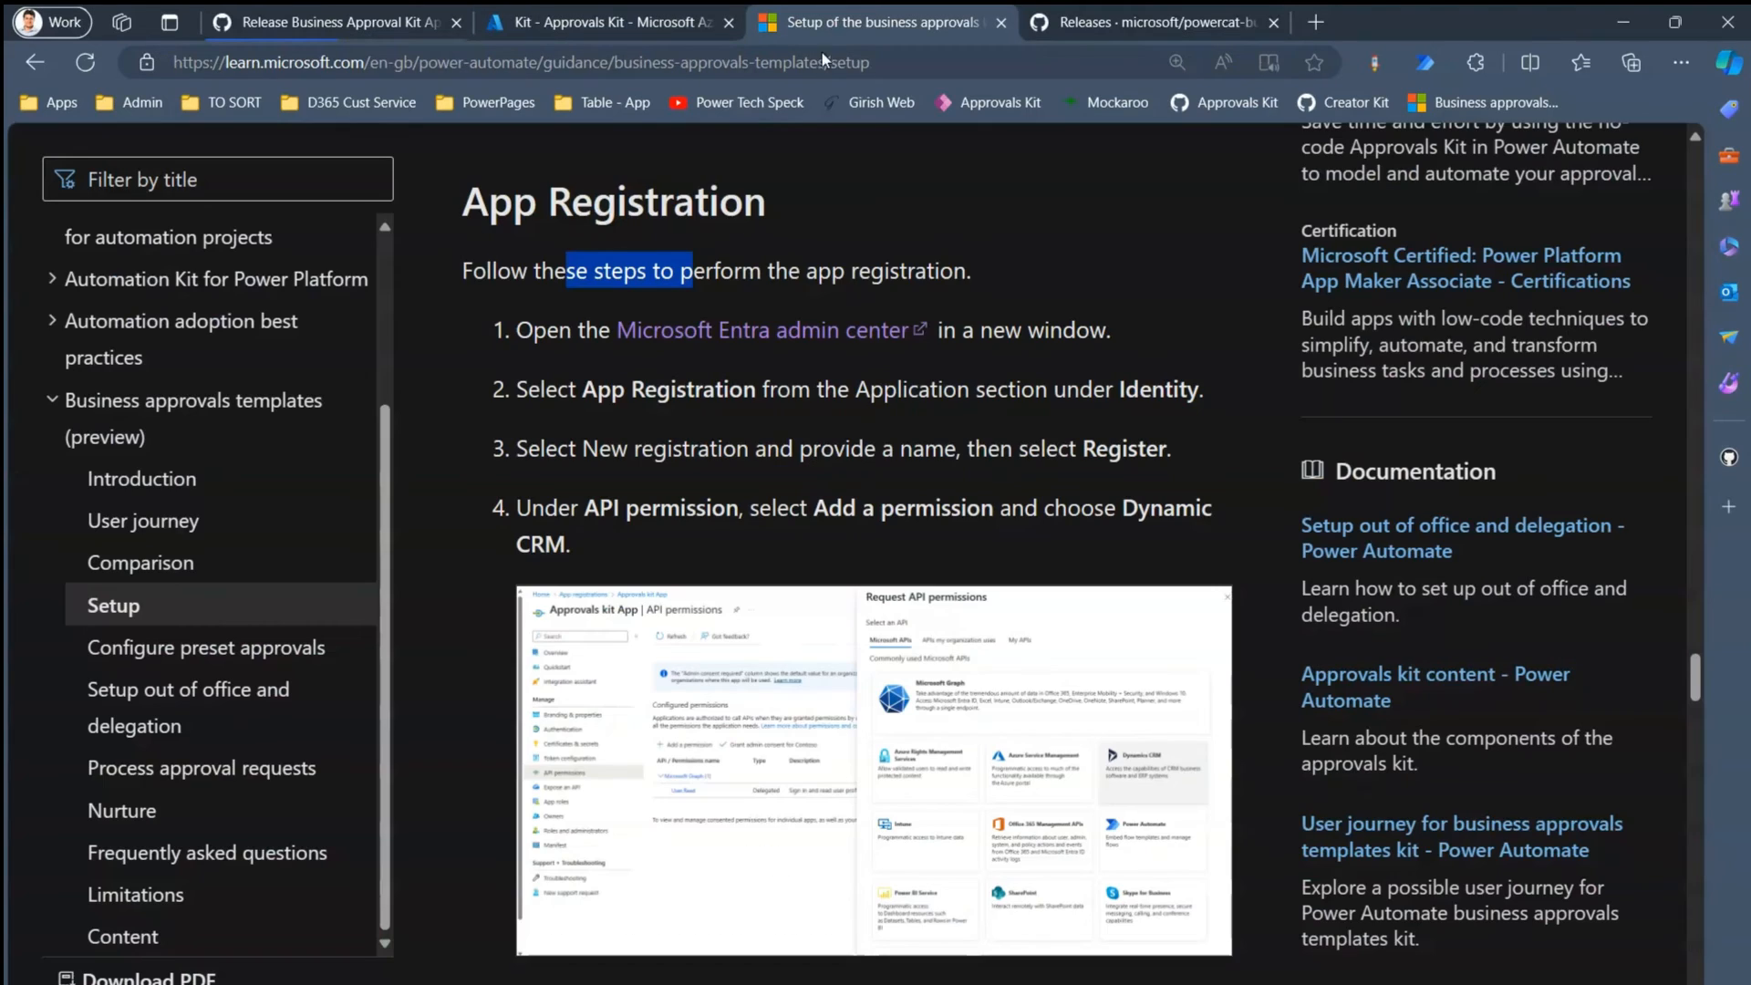
- Review the guide's API permission steps and open the Kit - Approvals Kit app's API permissions
{"action": "left_click_drag", "start_coordinate": [673, 449], "coordinate": [793, 448]}
{"action": "left_click", "coordinate": [665, 499]}
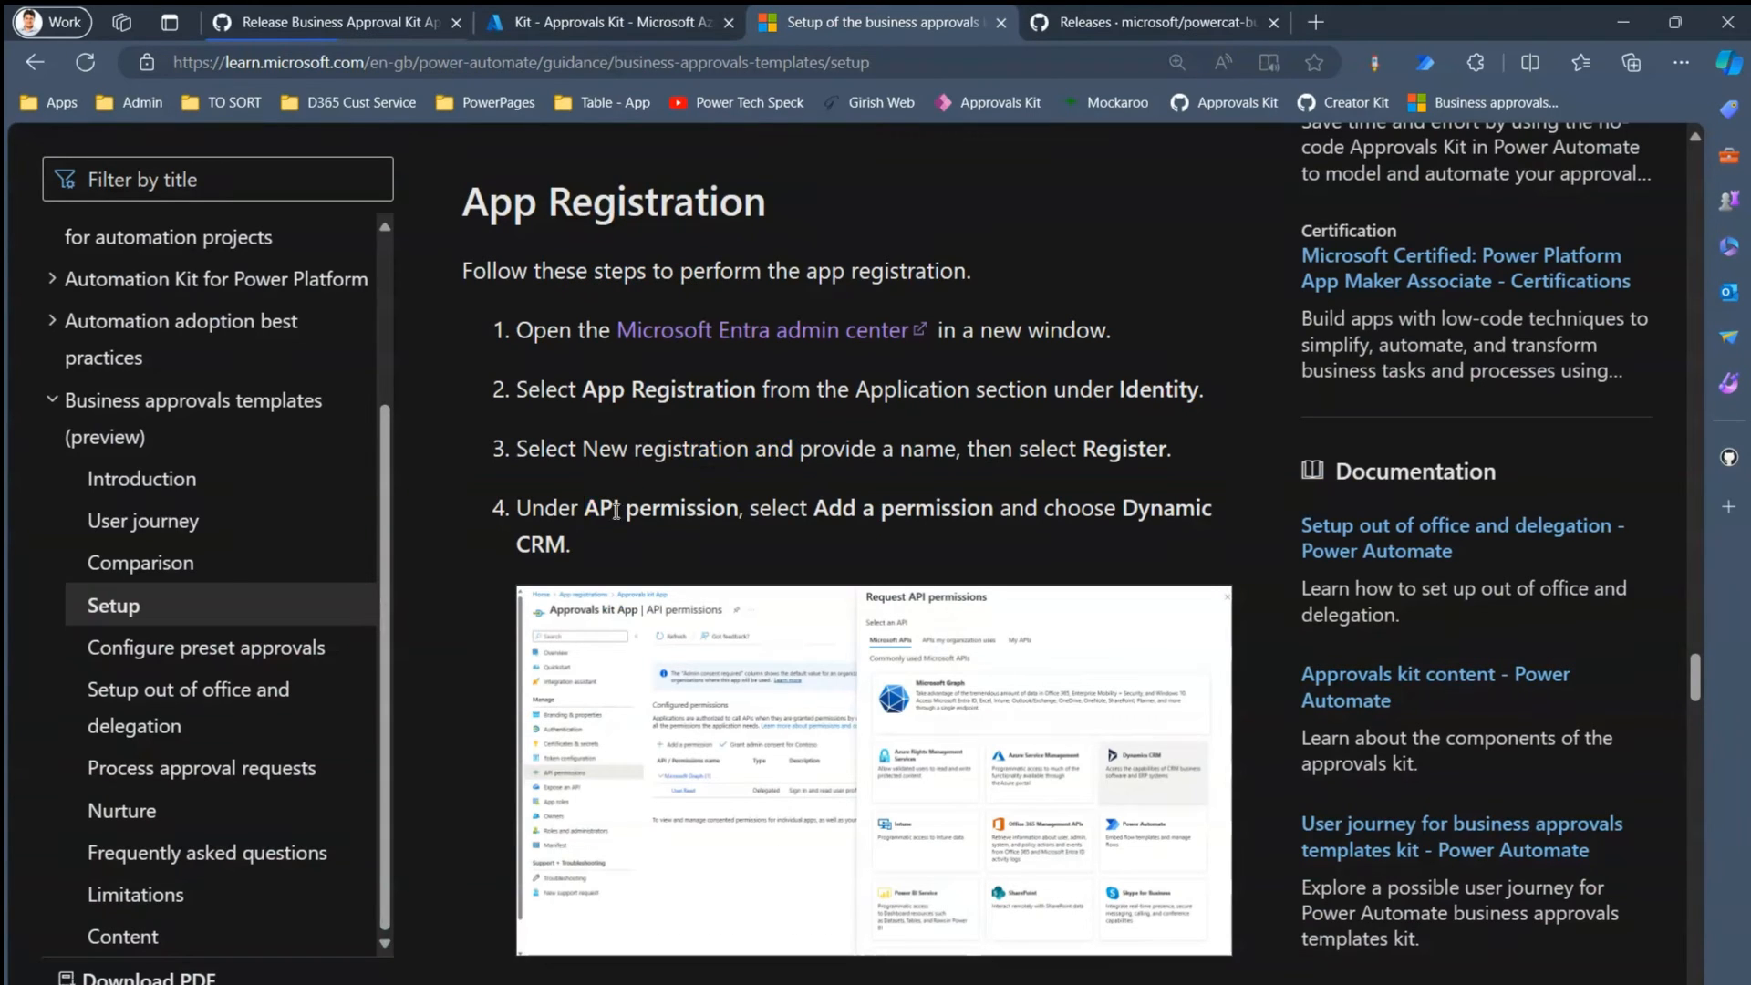
{"action": "left_click_drag", "start_coordinate": [616, 511], "coordinate": [745, 511]}
{"action": "left_click", "coordinate": [835, 511]}
{"action": "scroll", "coordinate": [1694, 686], "scroll_direction": "down", "scroll_amount": 3}
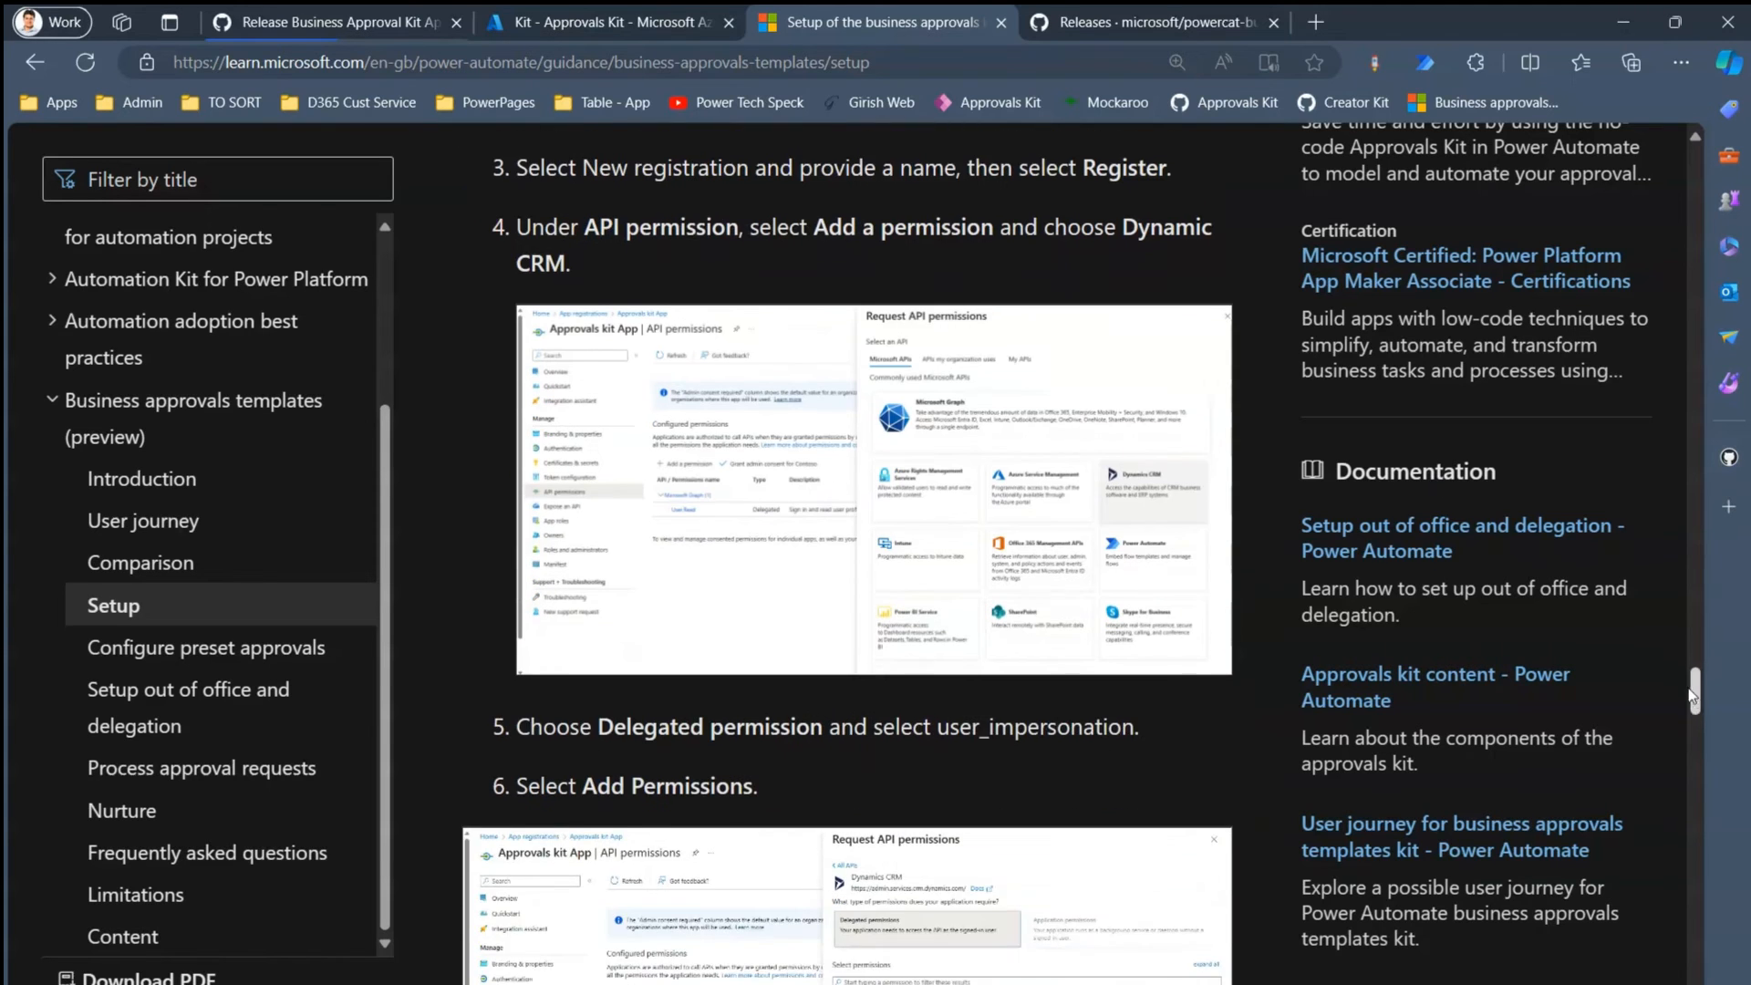
{"action": "left_click", "coordinate": [593, 22]}
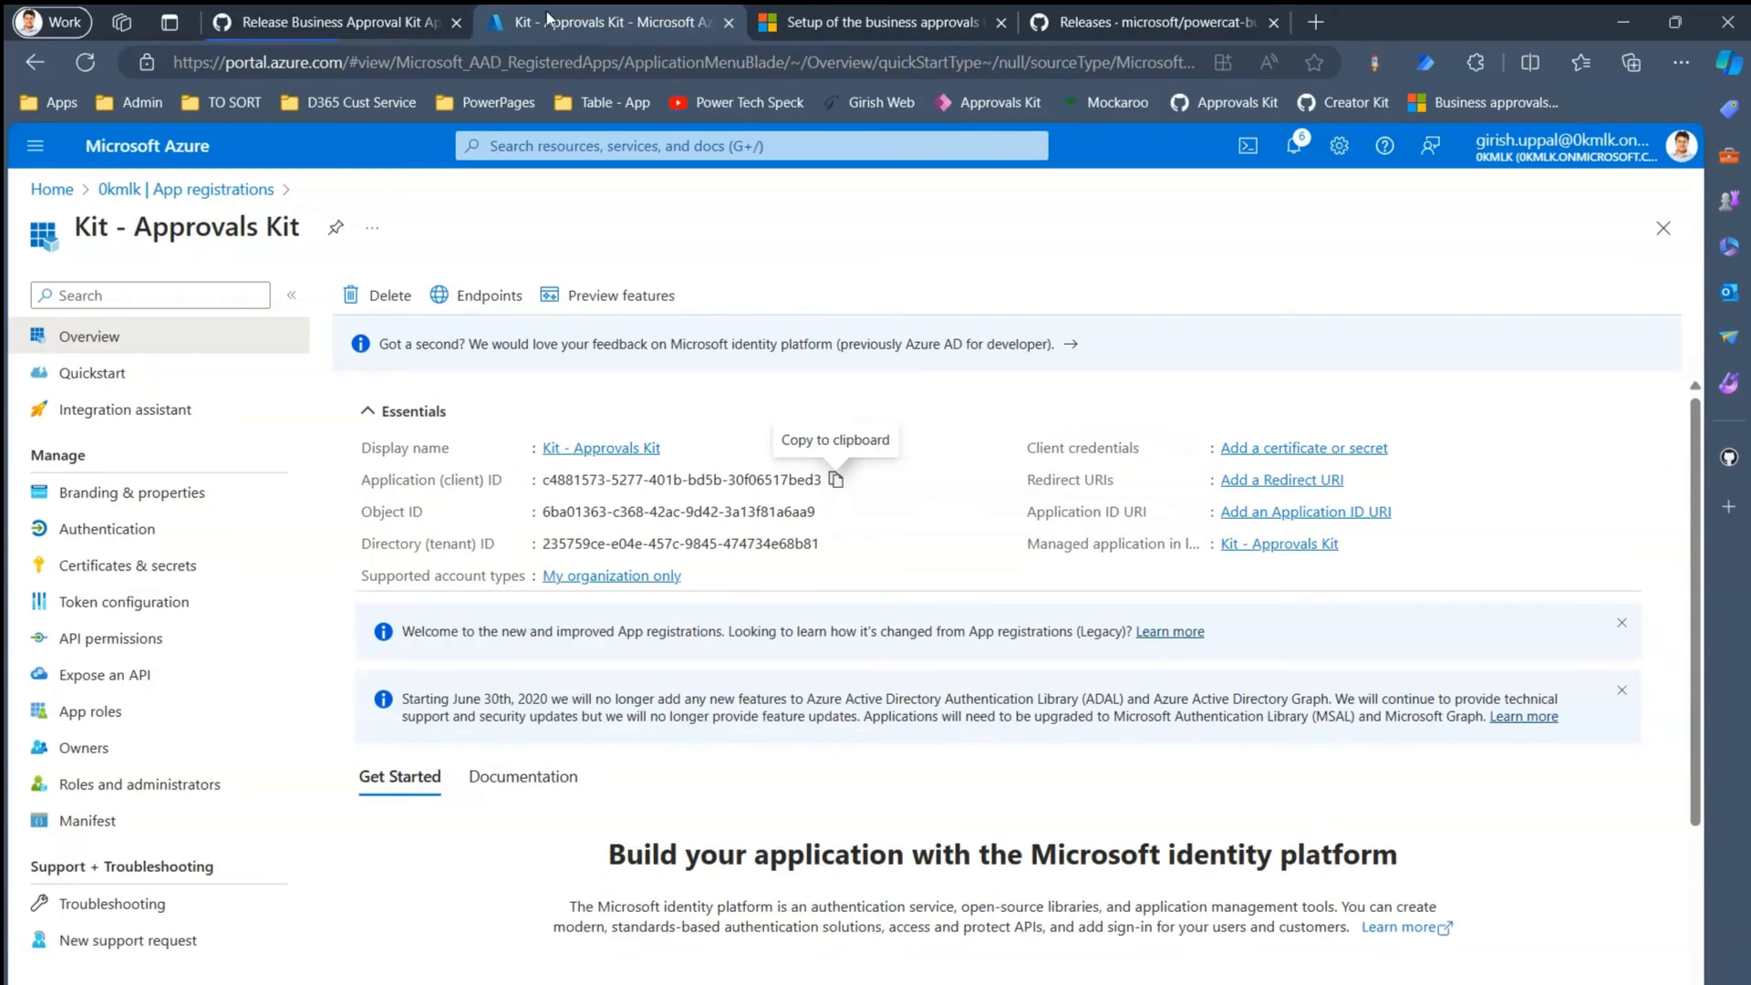
{"action": "left_click", "coordinate": [137, 529]}
{"action": "left_click", "coordinate": [134, 638]}
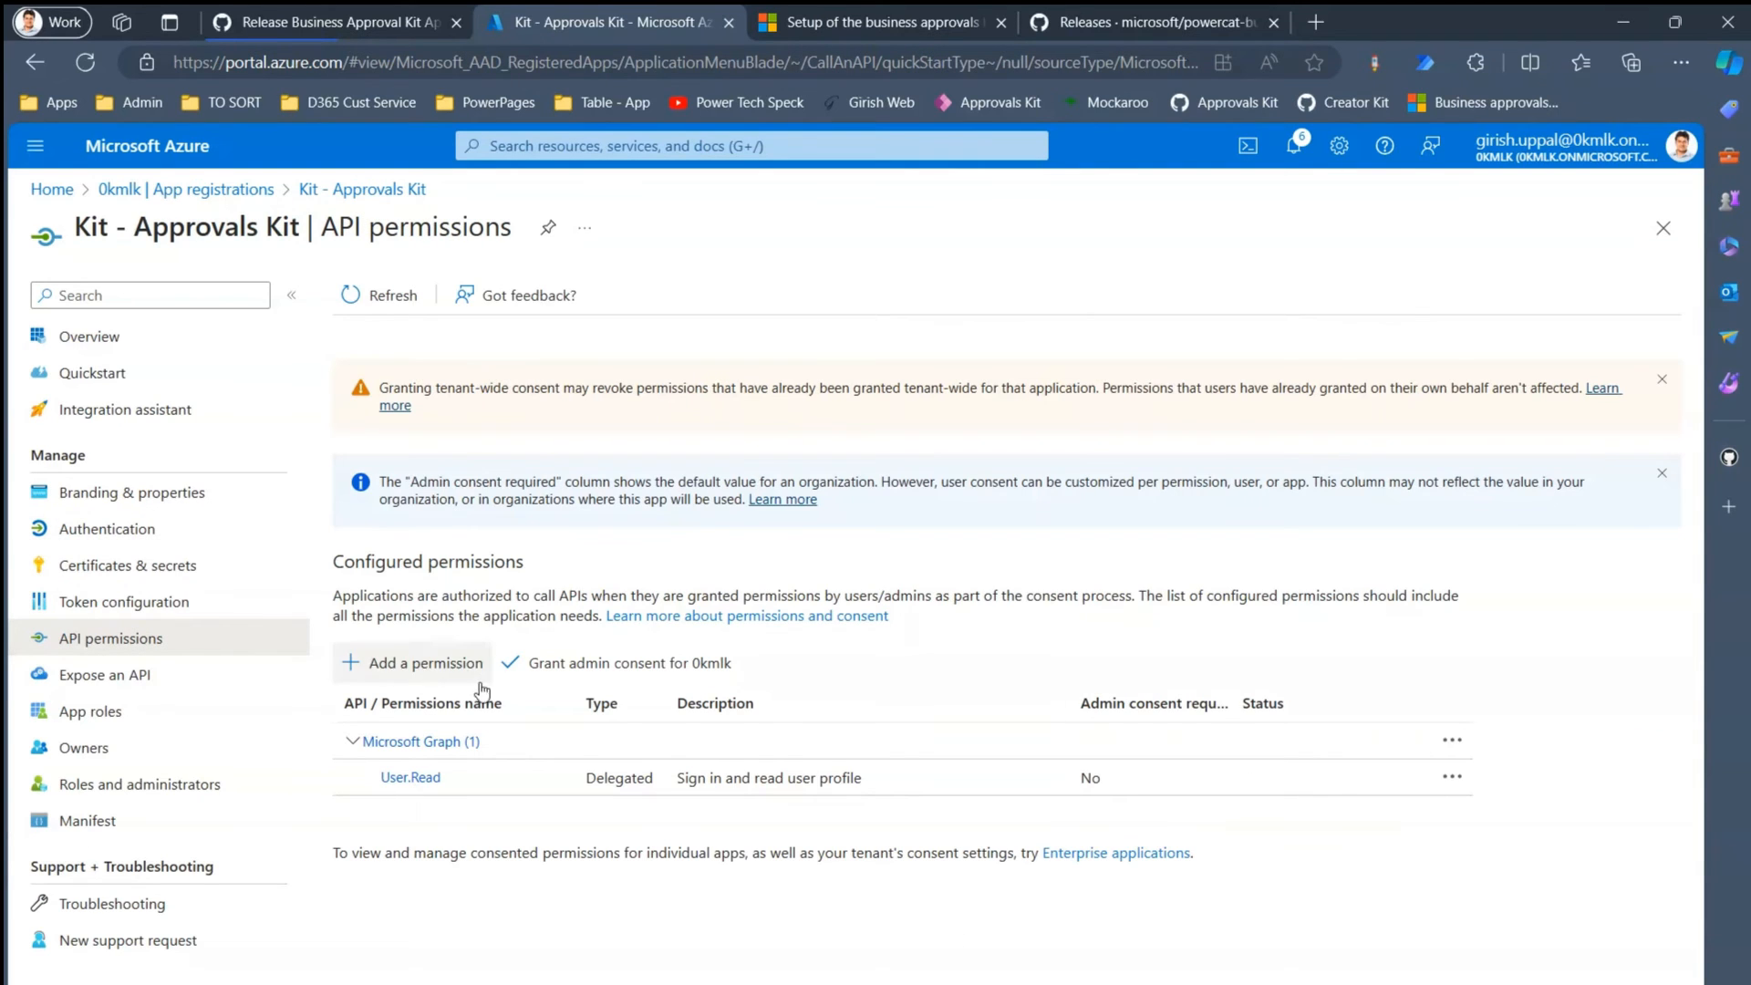
- Add the delegated Dynamics CRM user_impersonation permission and grant admin consent
{"action": "left_click", "coordinate": [423, 663]}
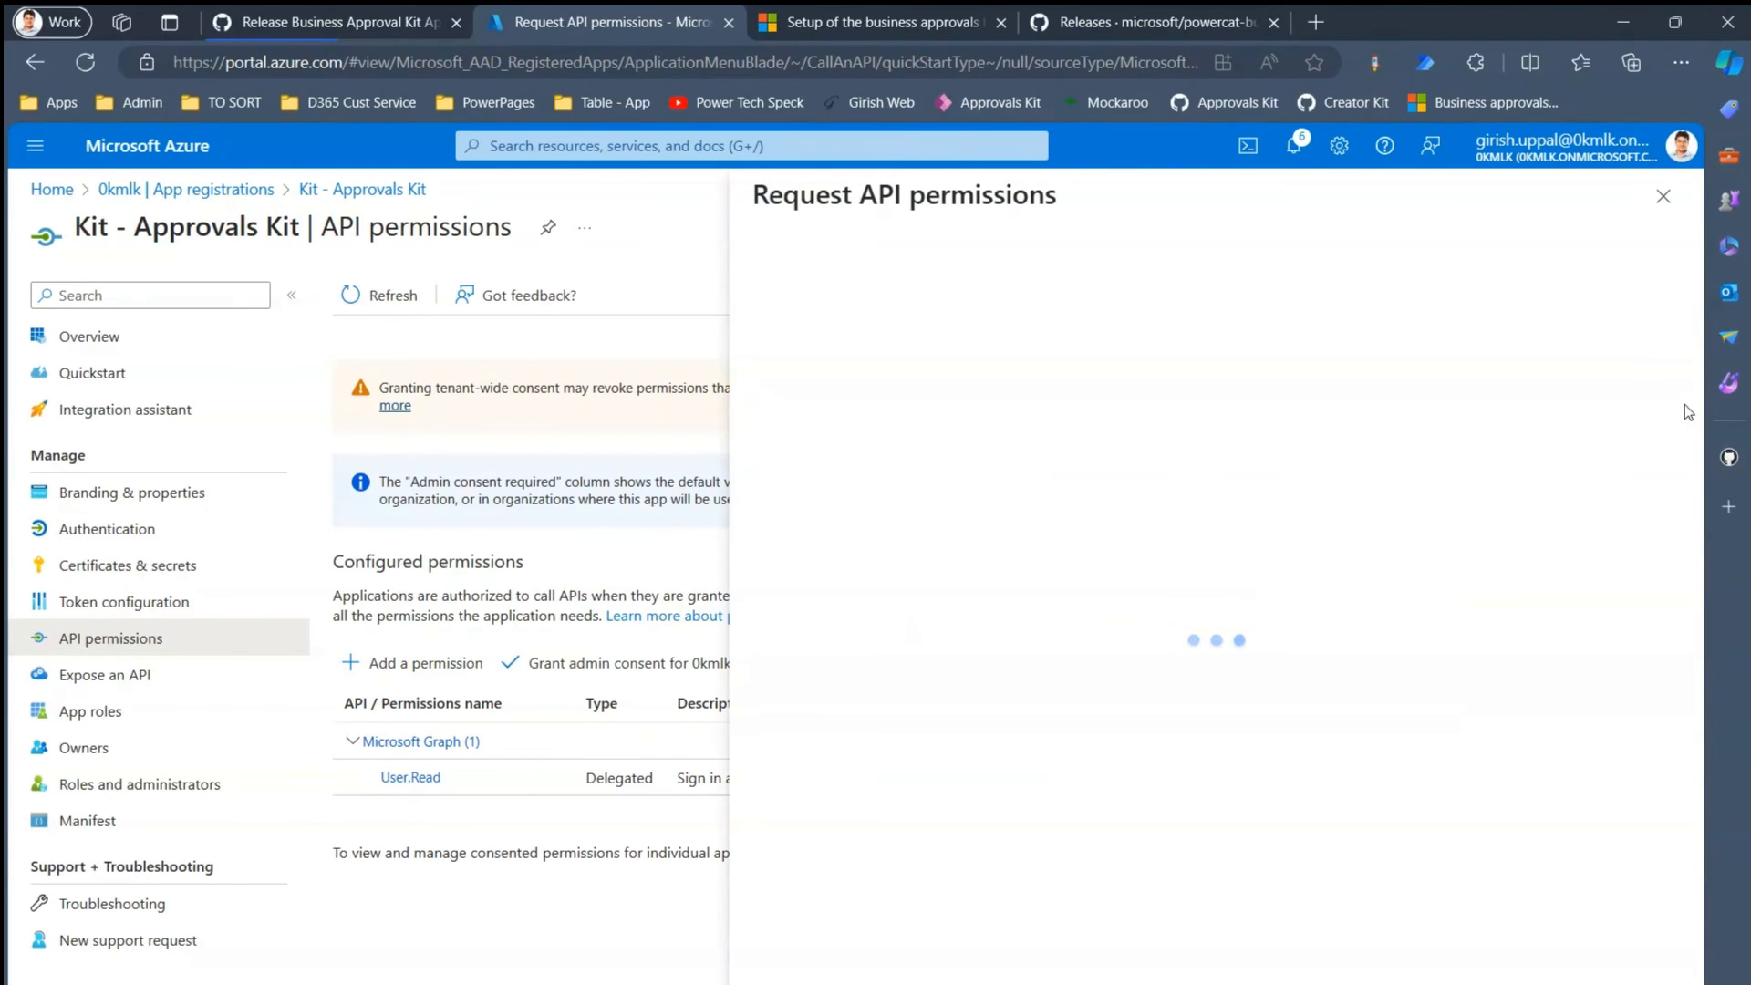
{"action": "scroll", "coordinate": [1698, 415], "scroll_direction": "down", "scroll_amount": 1}
{"action": "scroll", "coordinate": [1698, 415], "scroll_direction": "down", "scroll_amount": 1}
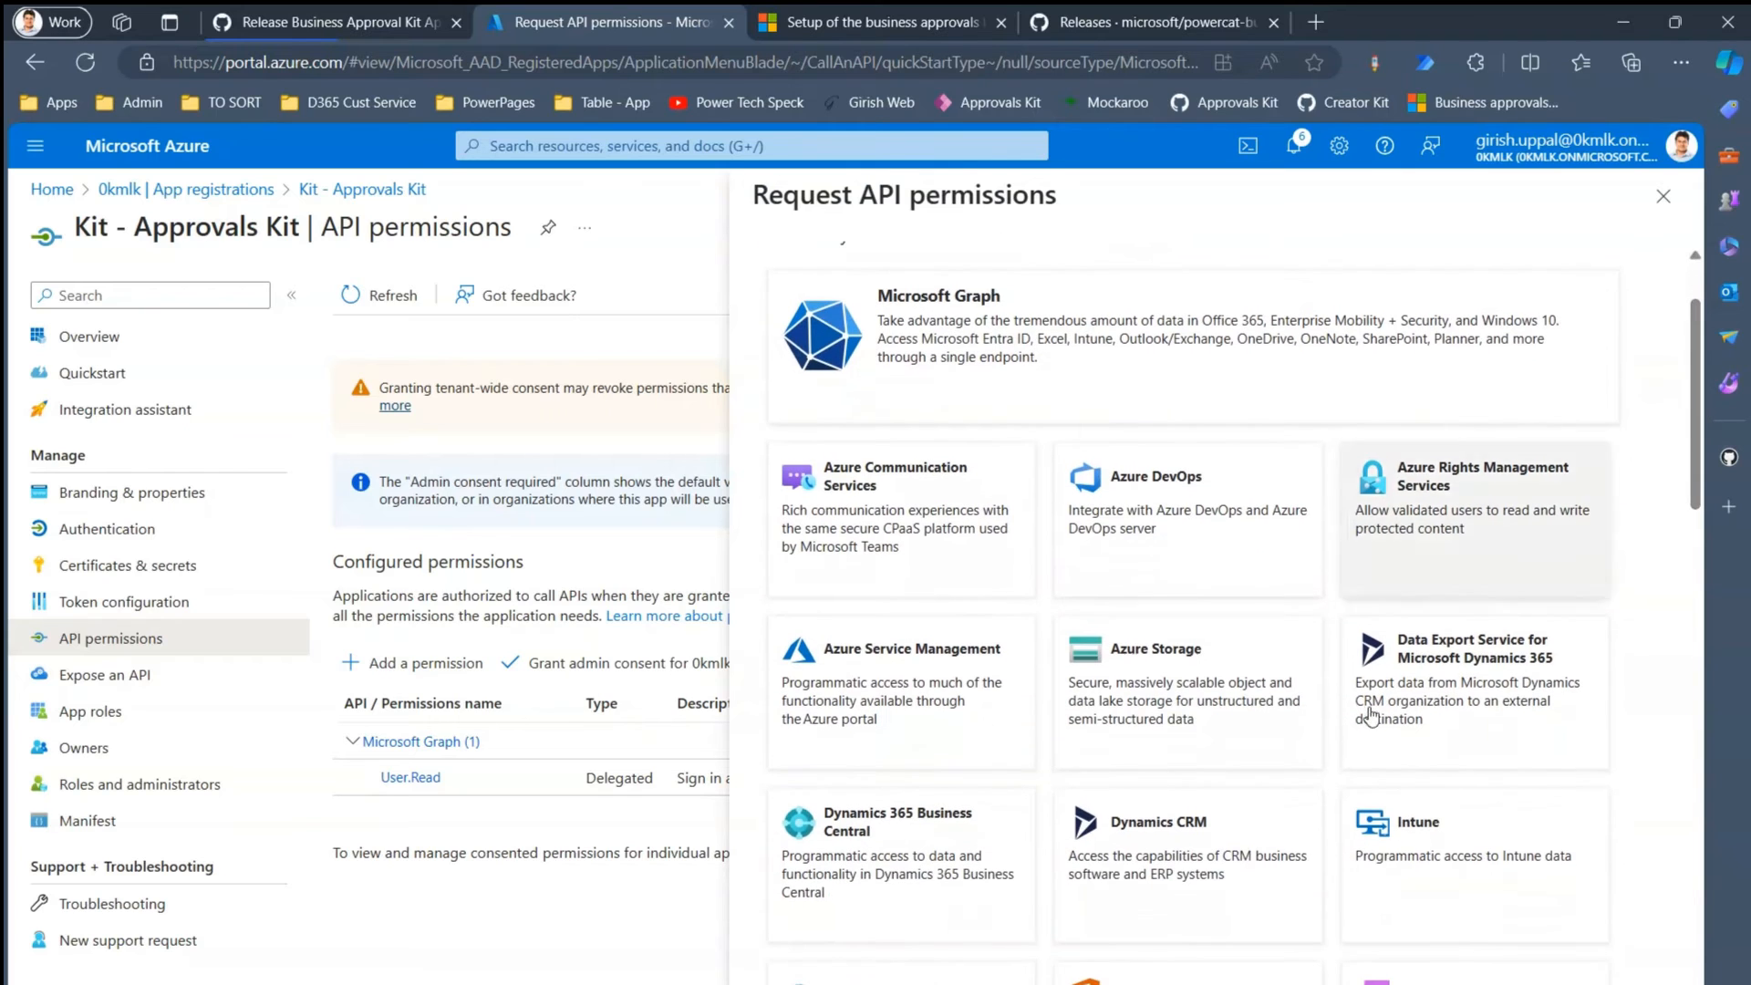
{"action": "left_click", "coordinate": [1177, 862]}
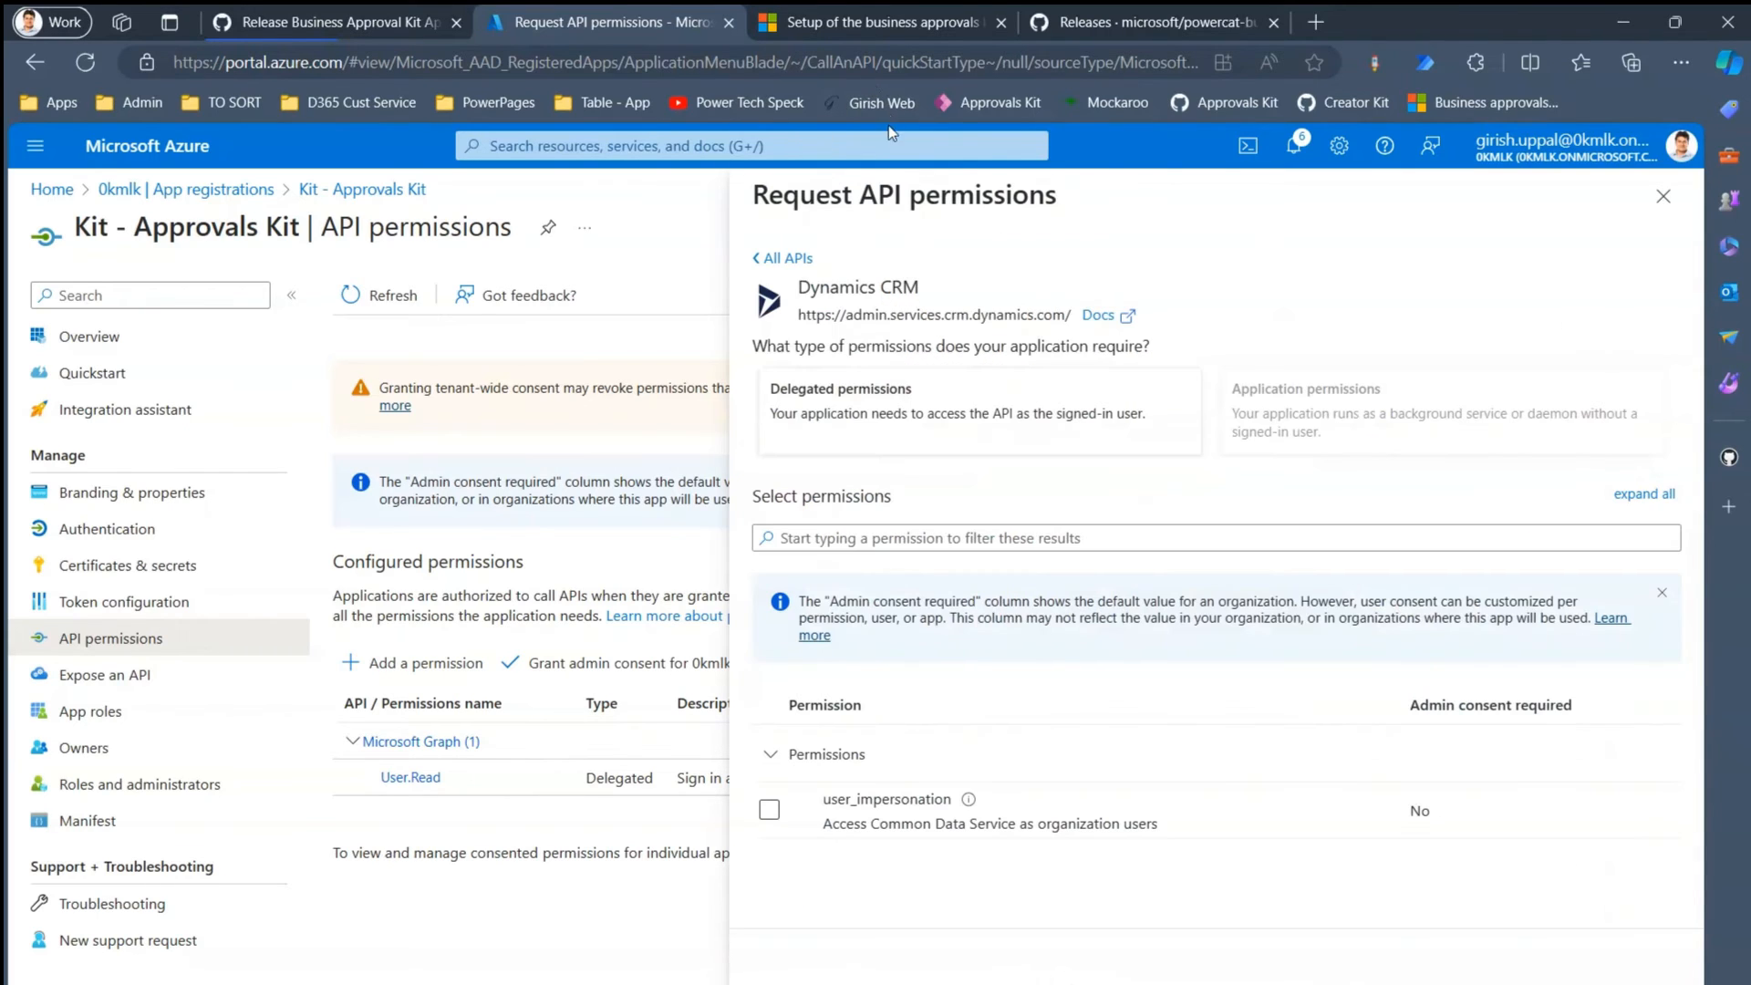
{"action": "left_click", "coordinate": [944, 415]}
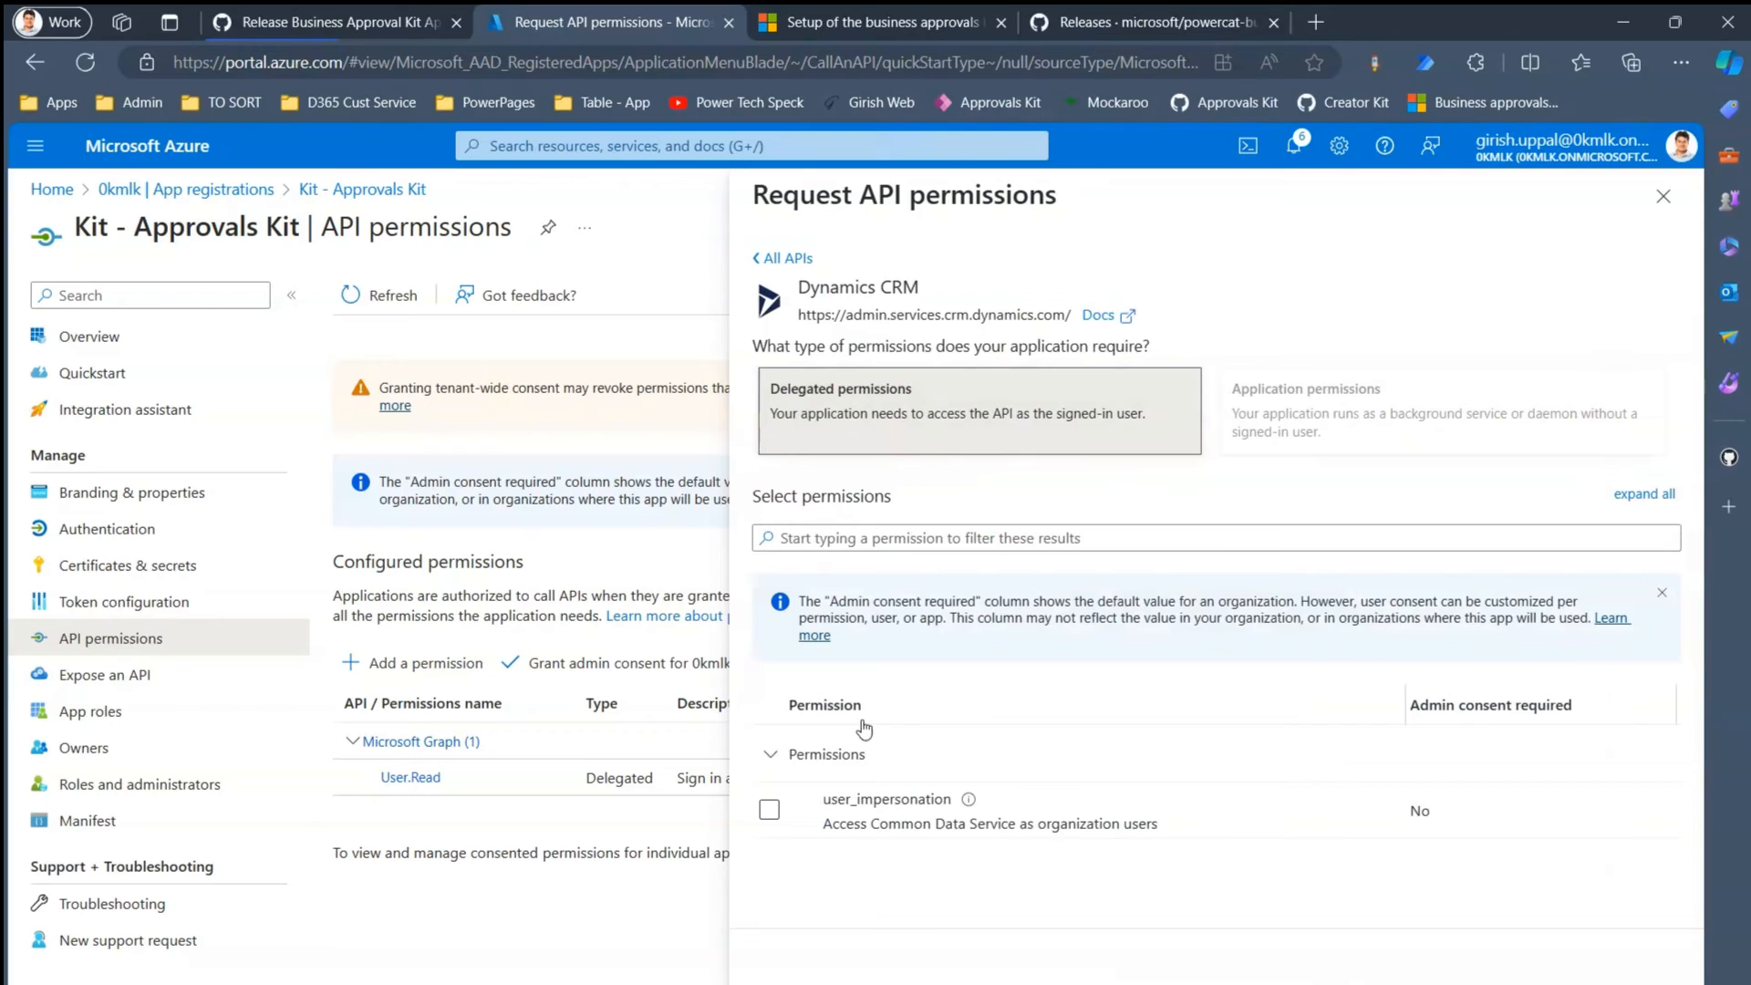
{"action": "left_click", "coordinate": [768, 809]}
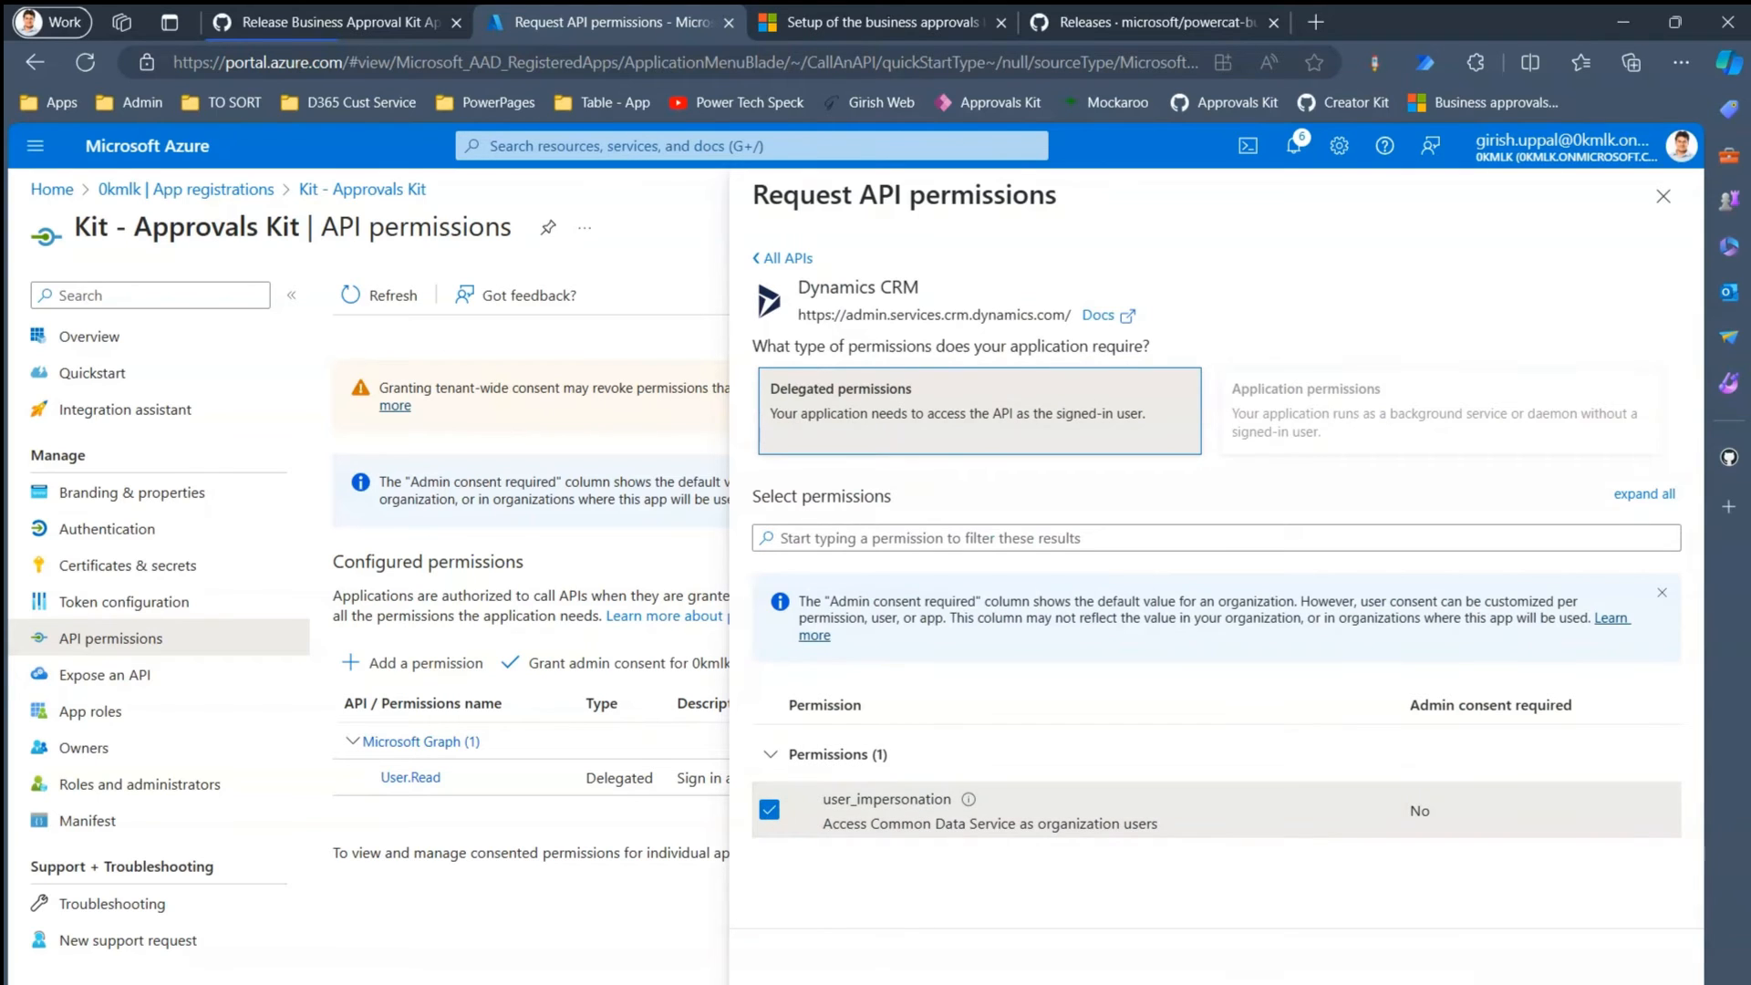
{"action": "left_click", "coordinate": [808, 978]}
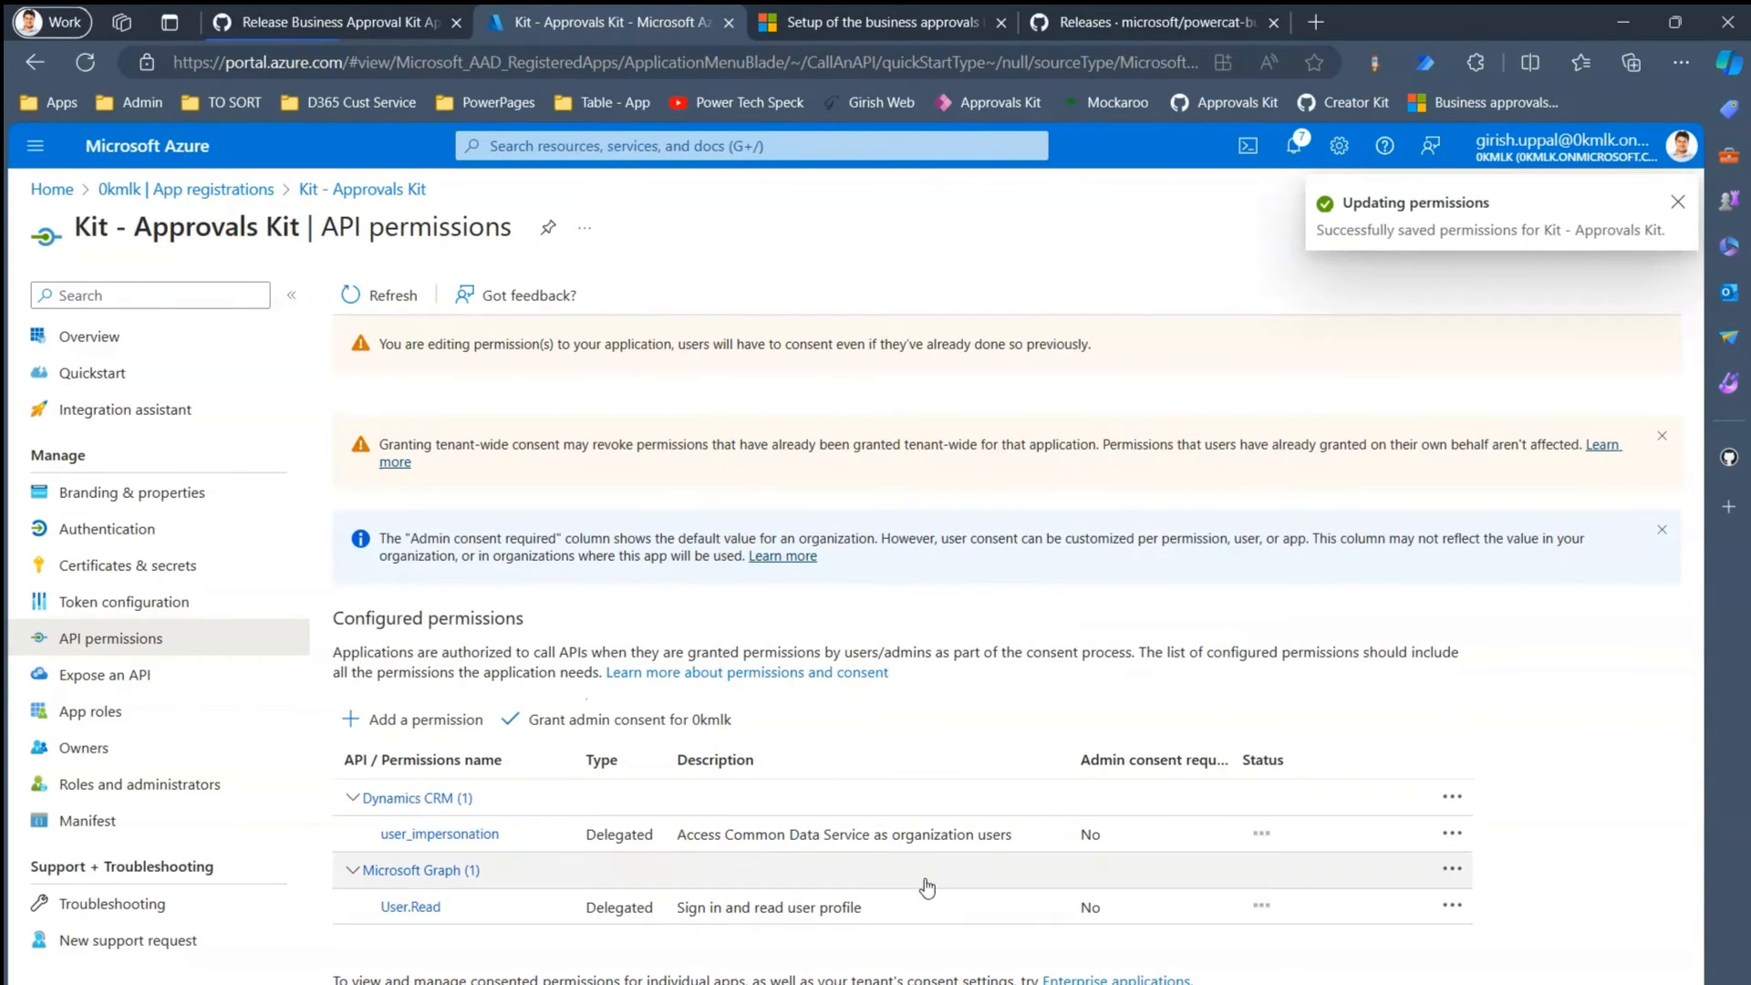
{"action": "left_click", "coordinate": [628, 720]}
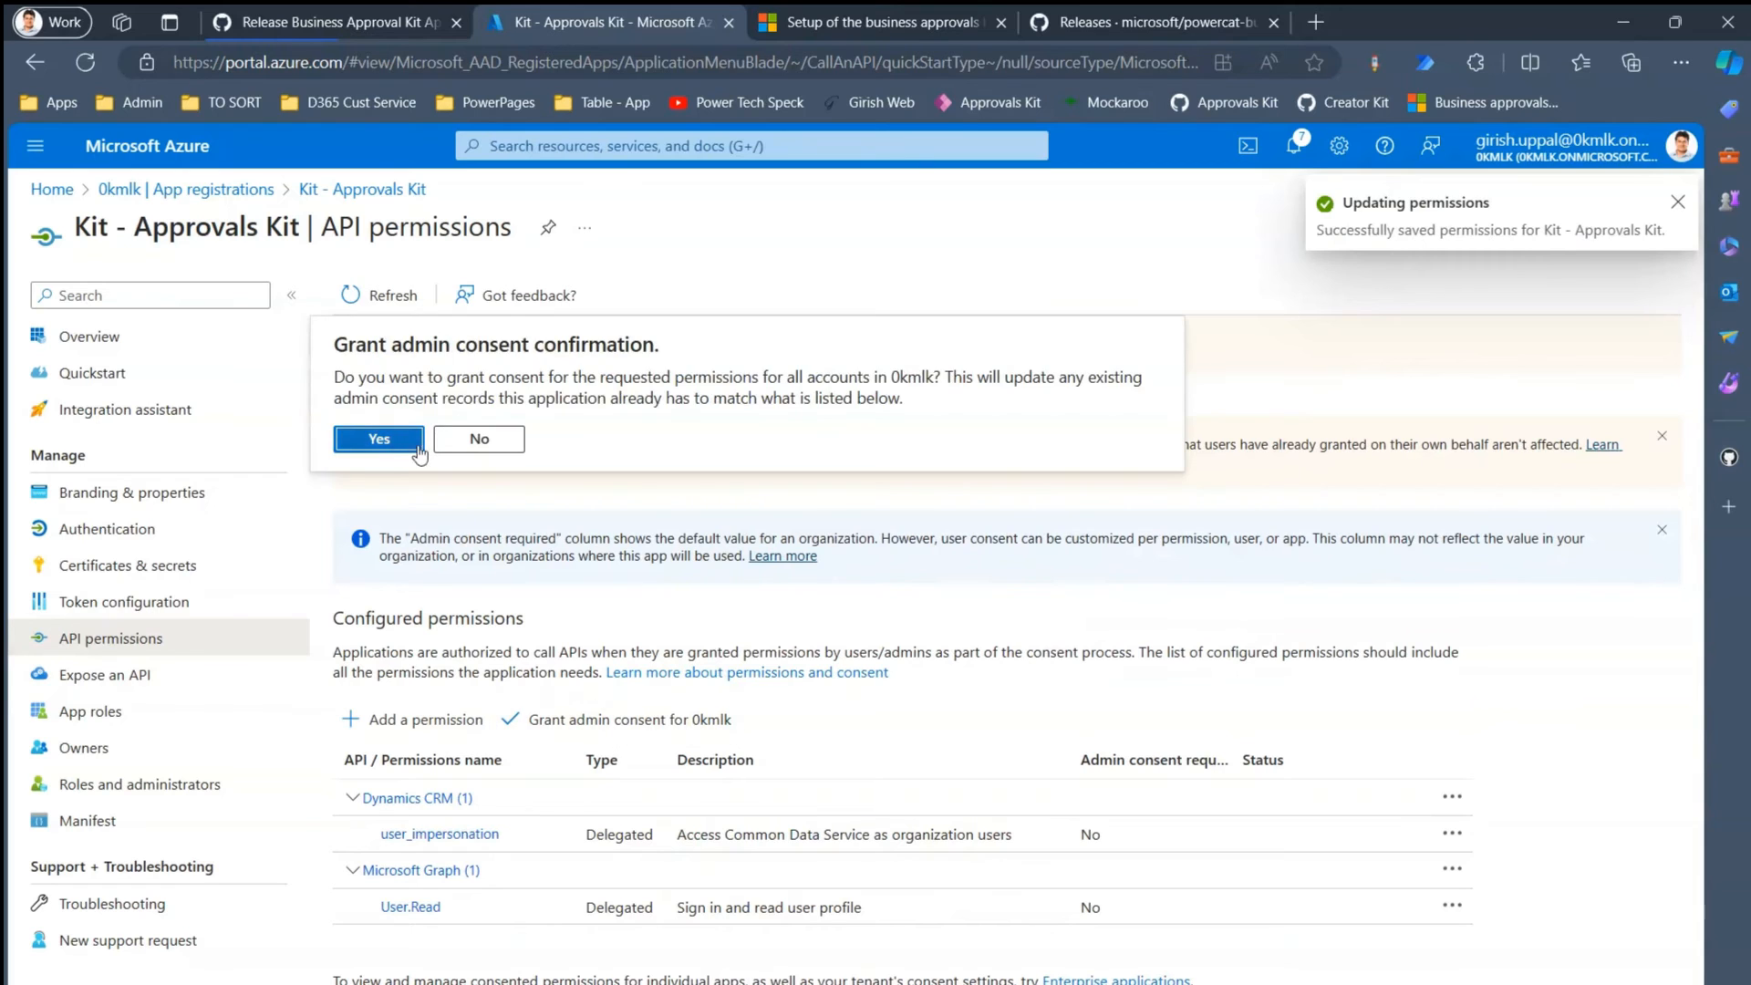
{"action": "left_click", "coordinate": [401, 441]}
- Read the guide's delegated permission and secret steps, then check both permissions show Granted
{"action": "left_click", "coordinate": [838, 13]}
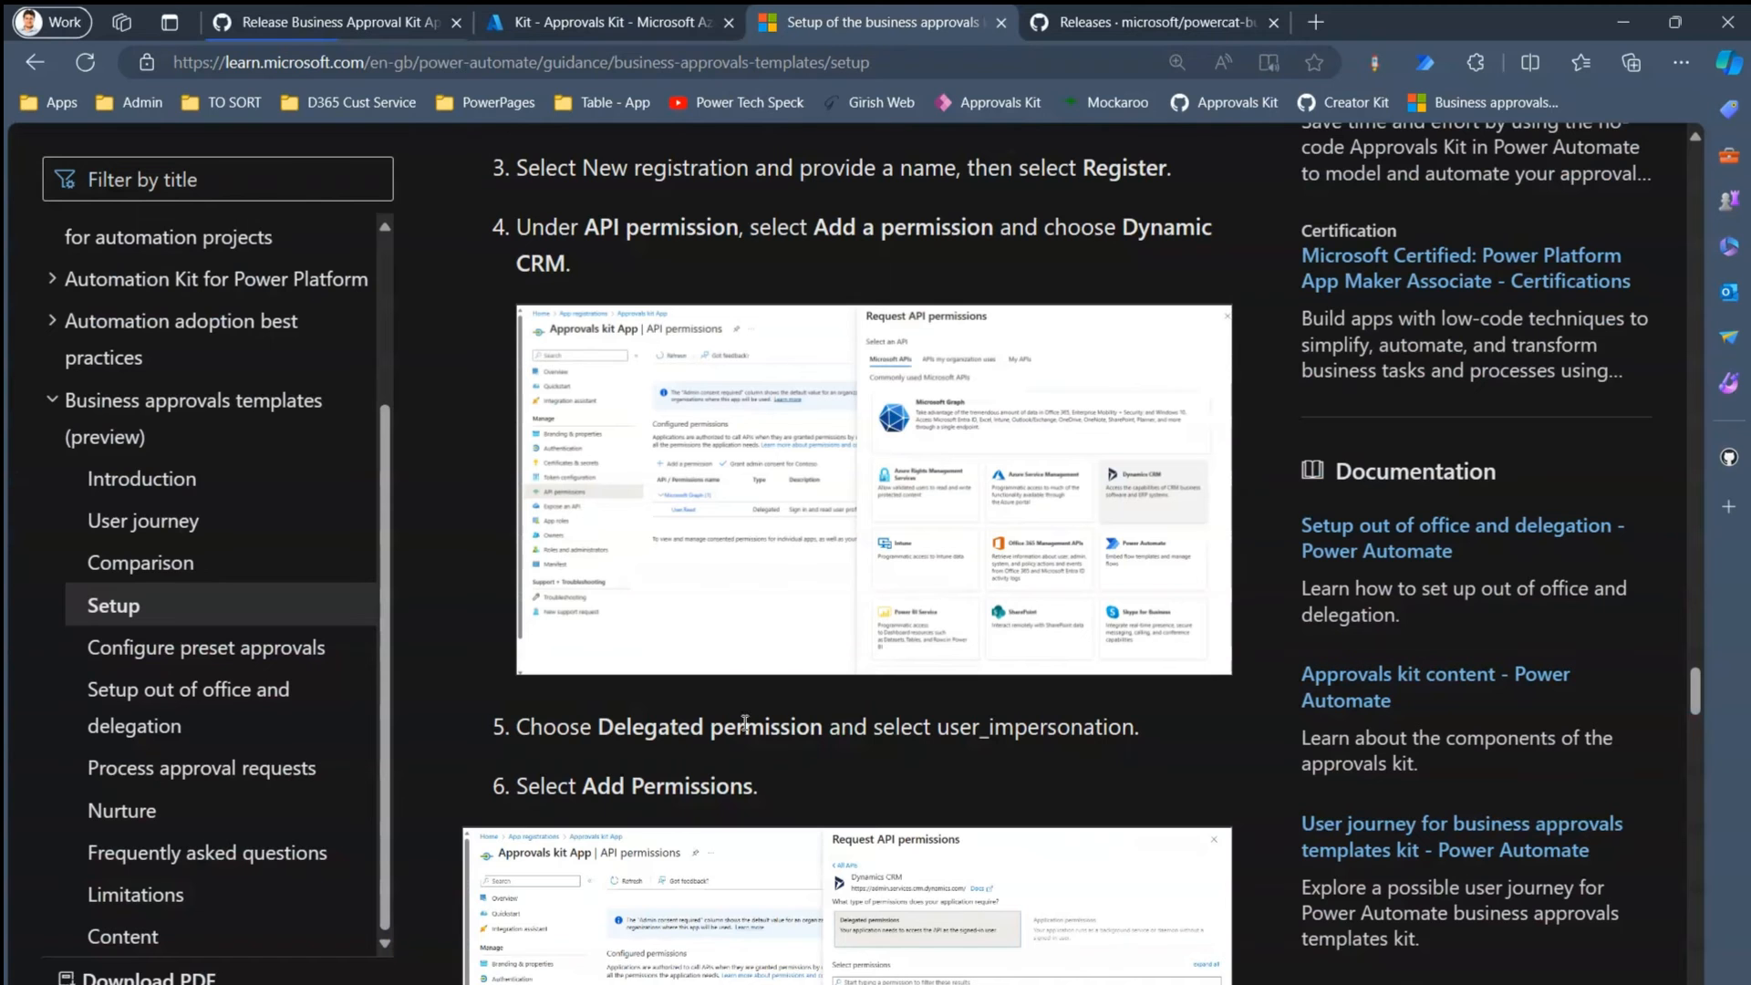
{"action": "left_click_drag", "start_coordinate": [745, 727], "coordinate": [873, 727]}
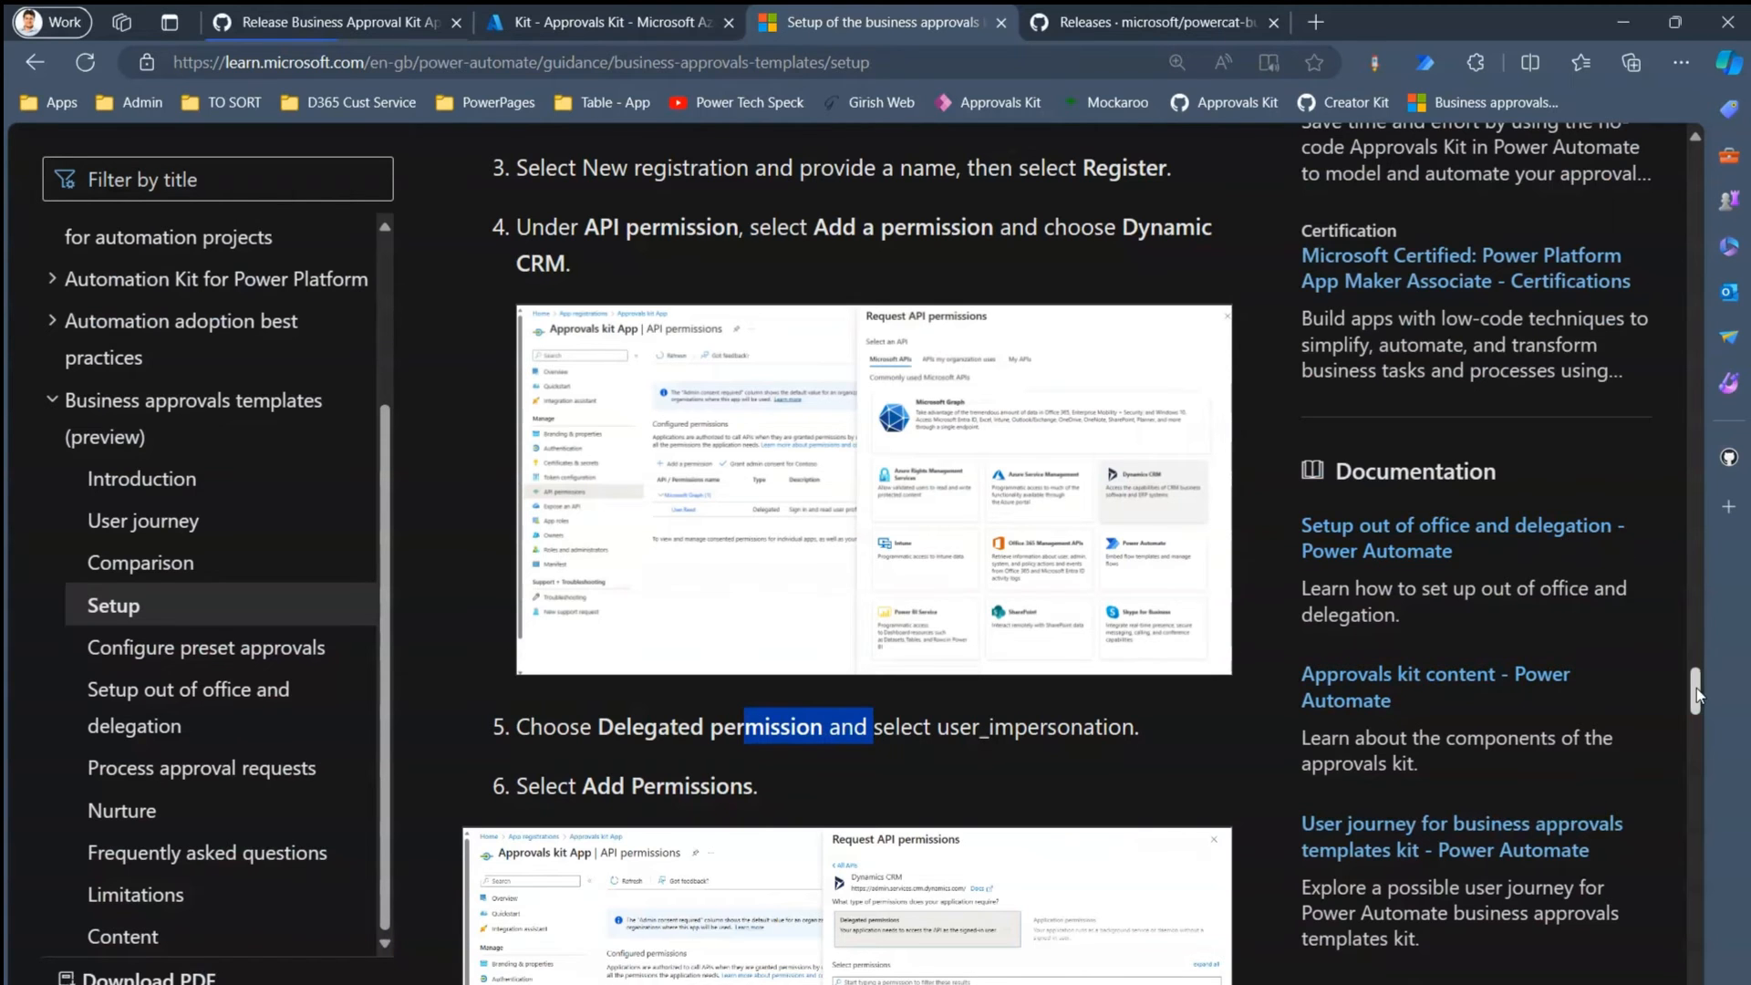
{"action": "left_click_drag", "start_coordinate": [1697, 689], "coordinate": [1702, 779]}
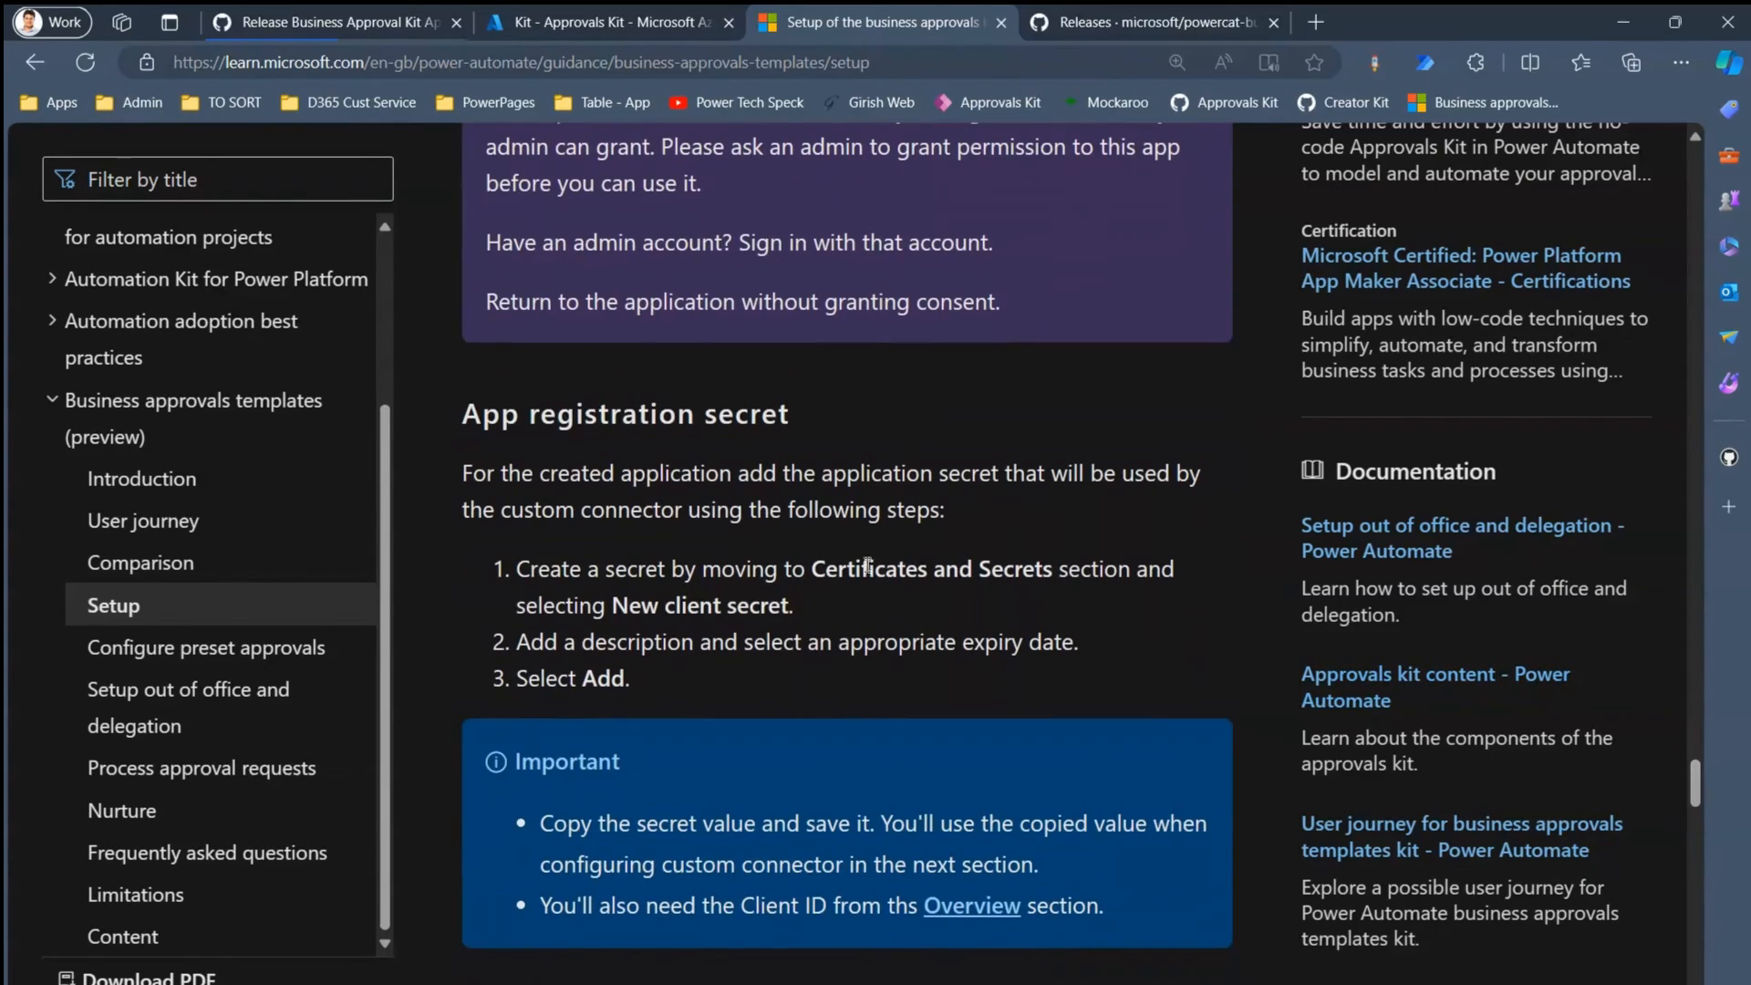
{"action": "left_click", "coordinate": [571, 22]}
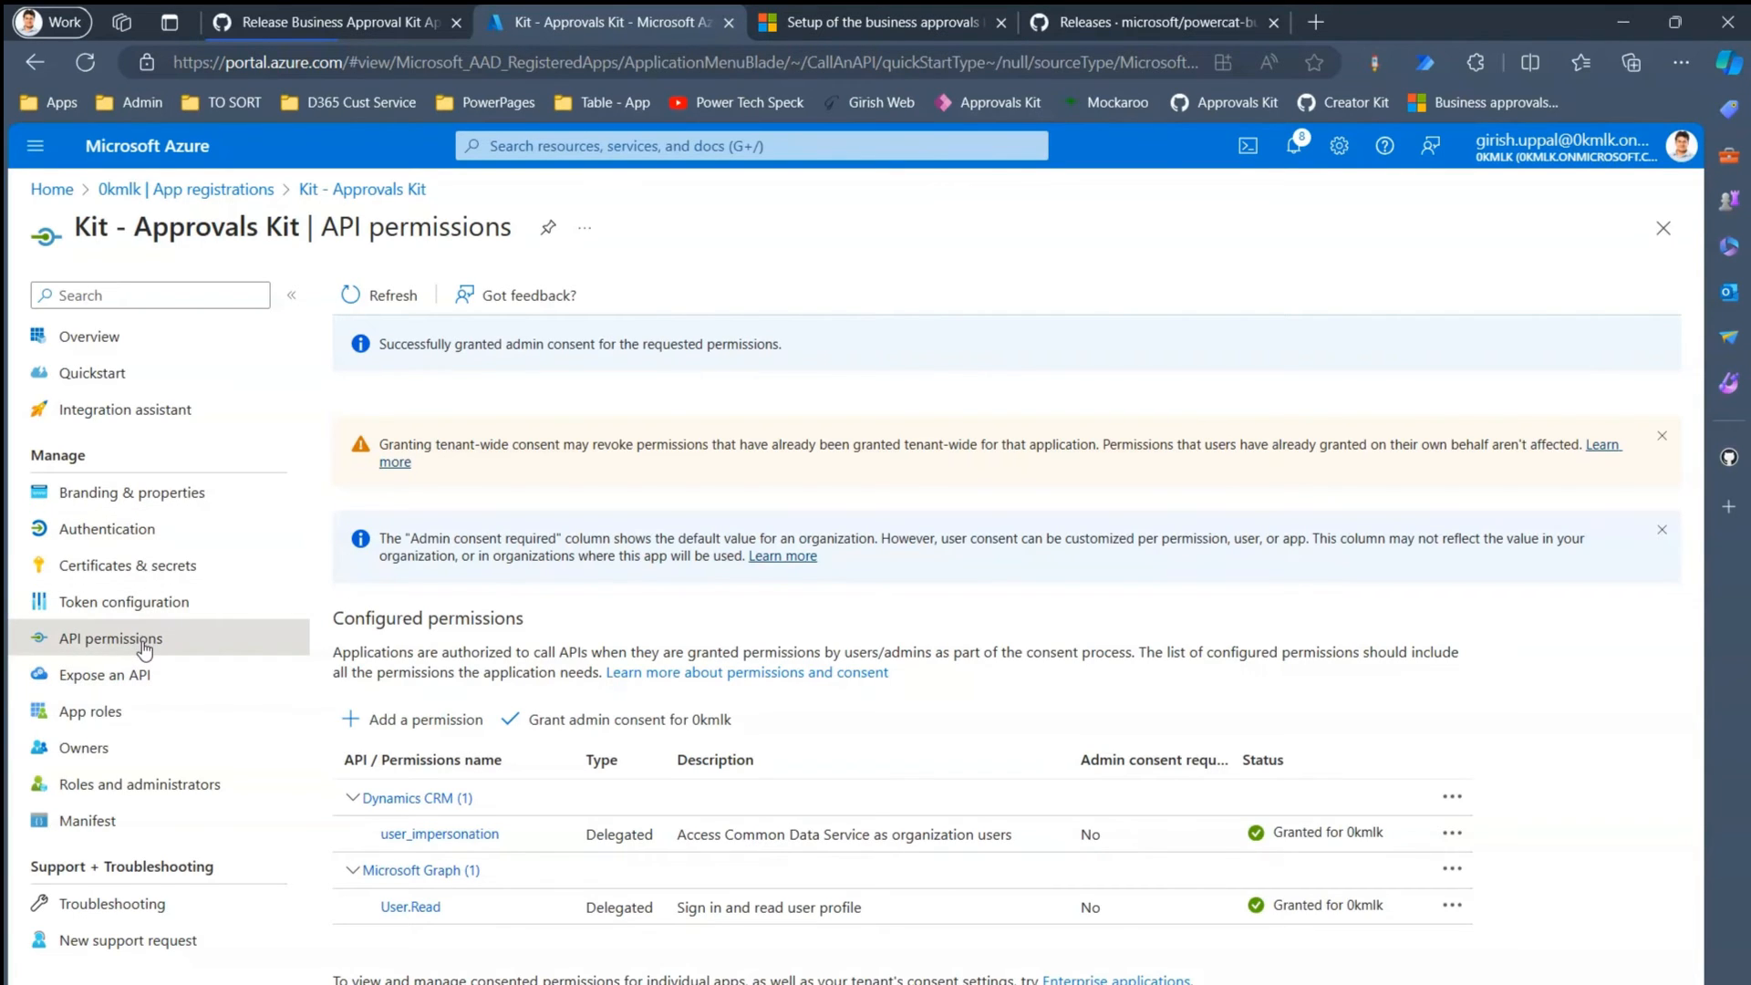
- Create a client secret 'Kit - Approval Kit' expiring after 730 days (15/04/2026)
{"action": "left_click", "coordinate": [127, 565]}
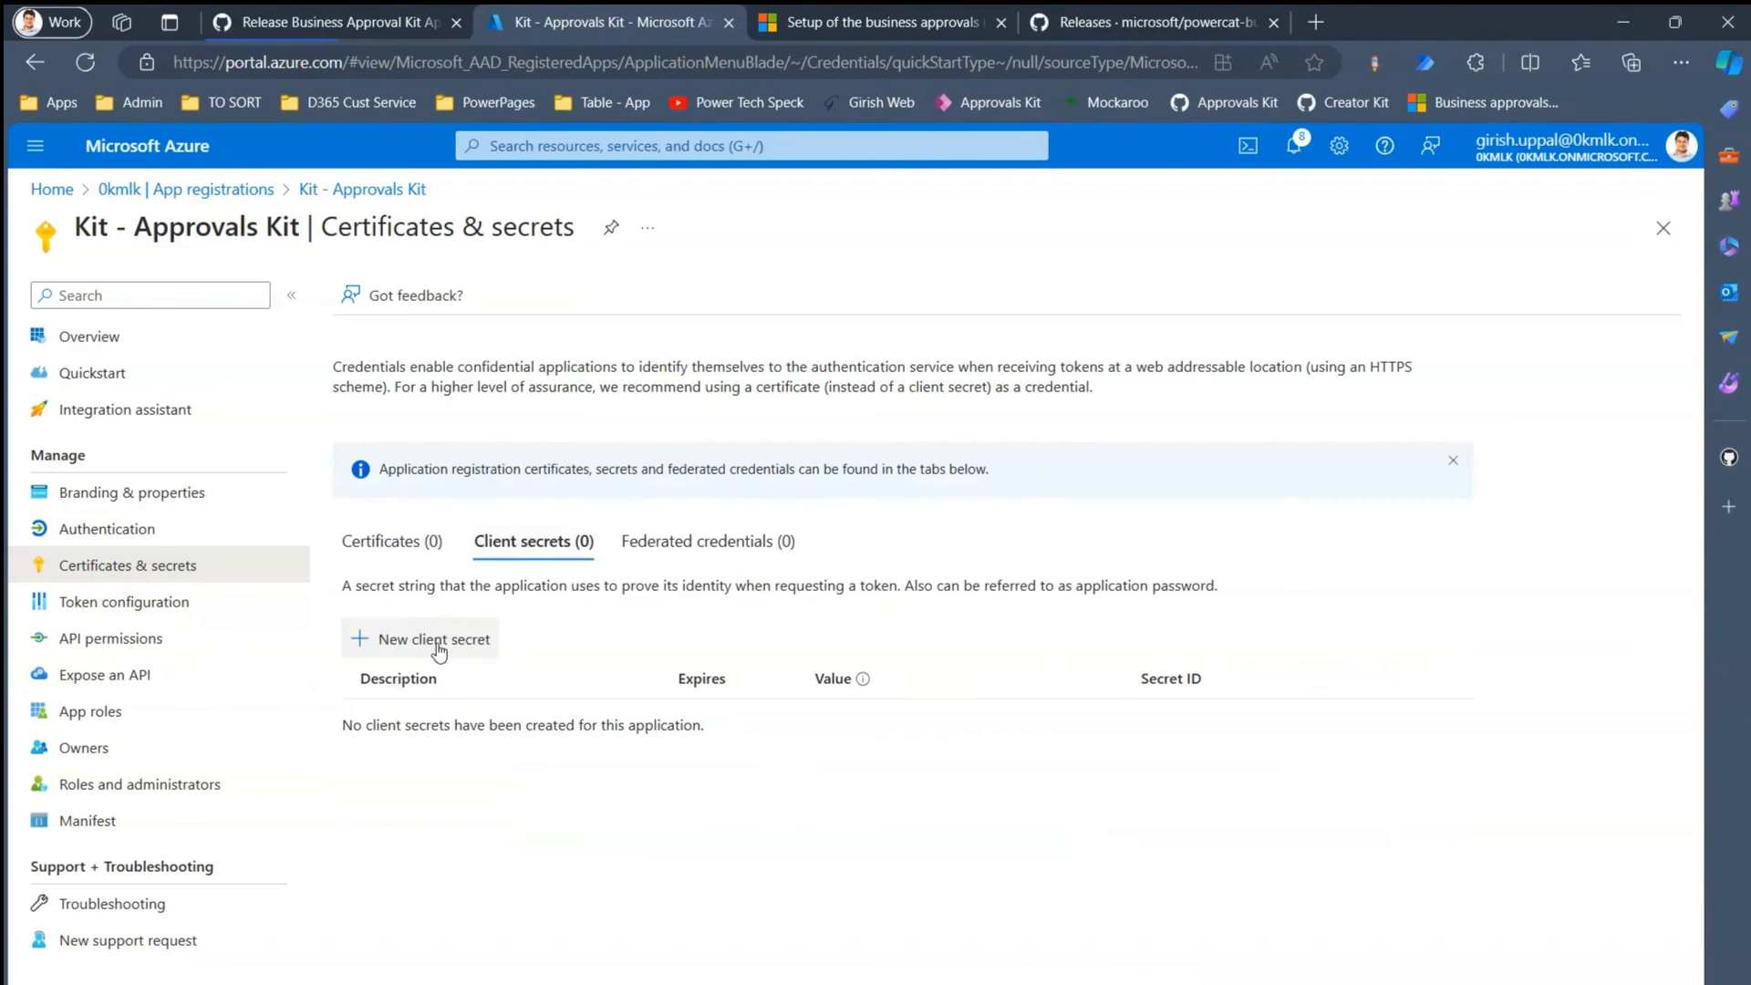
{"action": "left_click", "coordinate": [434, 639]}
{"action": "type", "text": "K"}
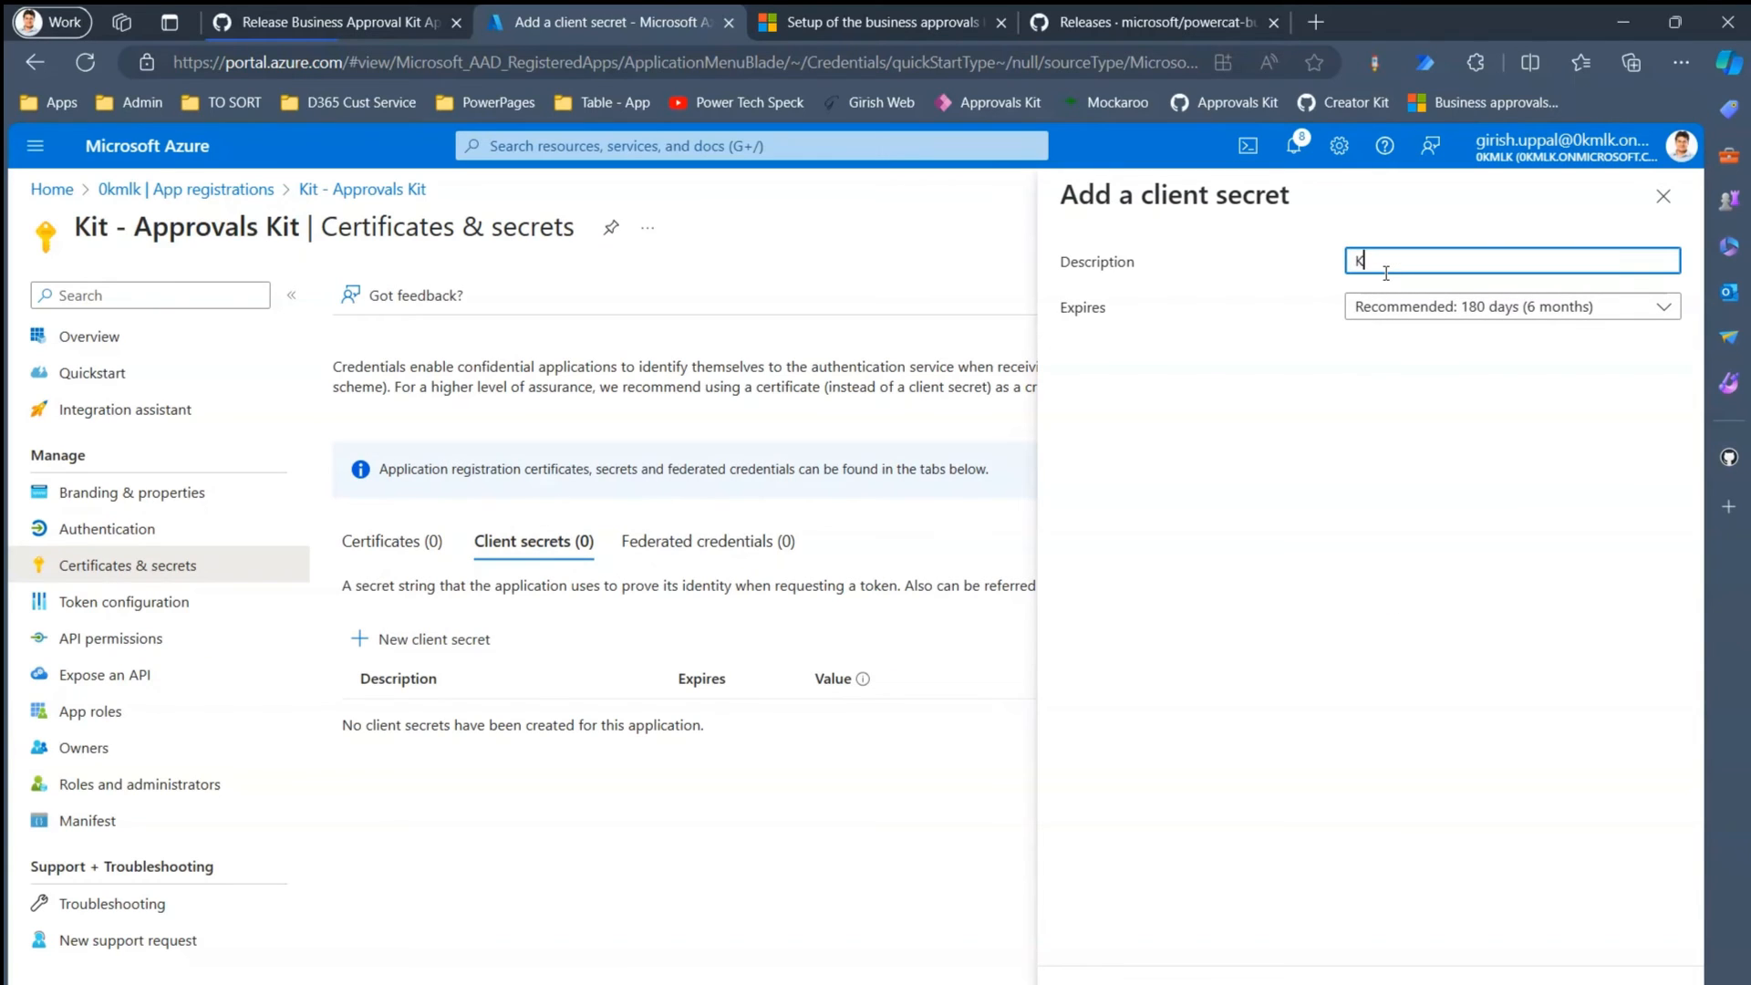
{"action": "type", "text": "it - Approval Kit"}
{"action": "left_click", "coordinate": [1423, 309]}
{"action": "left_click", "coordinate": [1431, 486]}
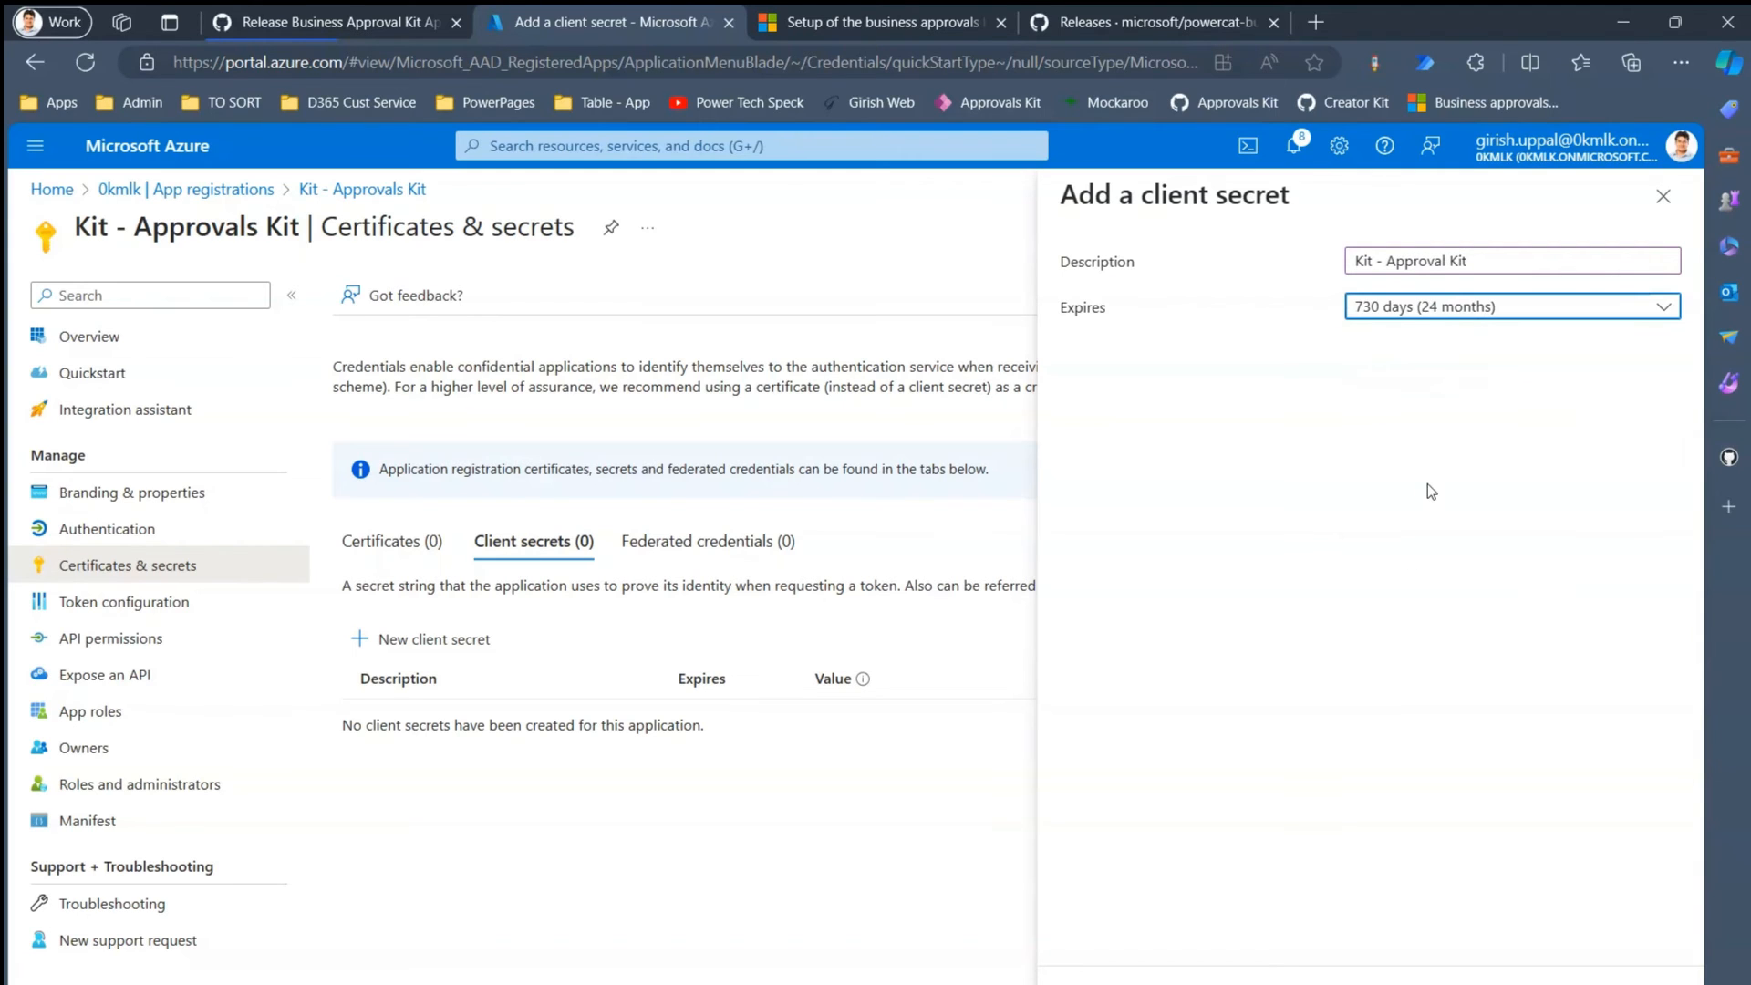
{"action": "left_click", "coordinate": [1094, 971]}
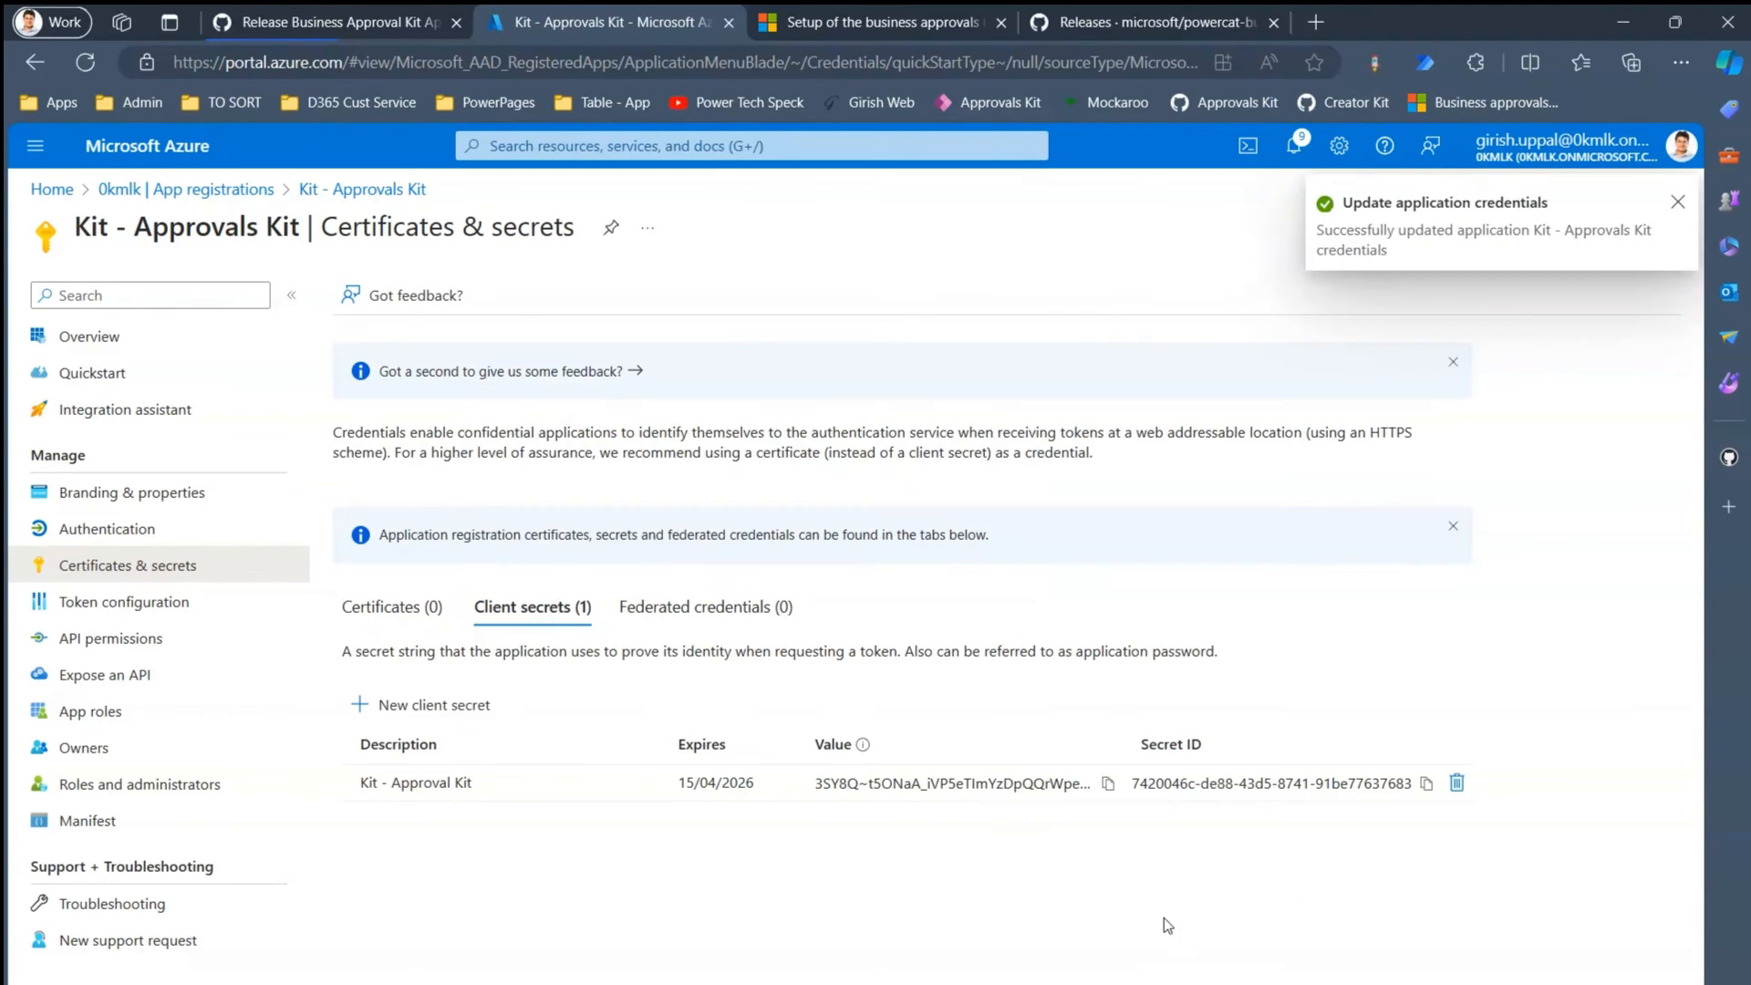
- Paste the new secret's value after Secret: in the credentials file and widen the Value column
{"action": "left_click", "coordinate": [1109, 785]}
{"action": "left_click", "coordinate": [857, 983]}
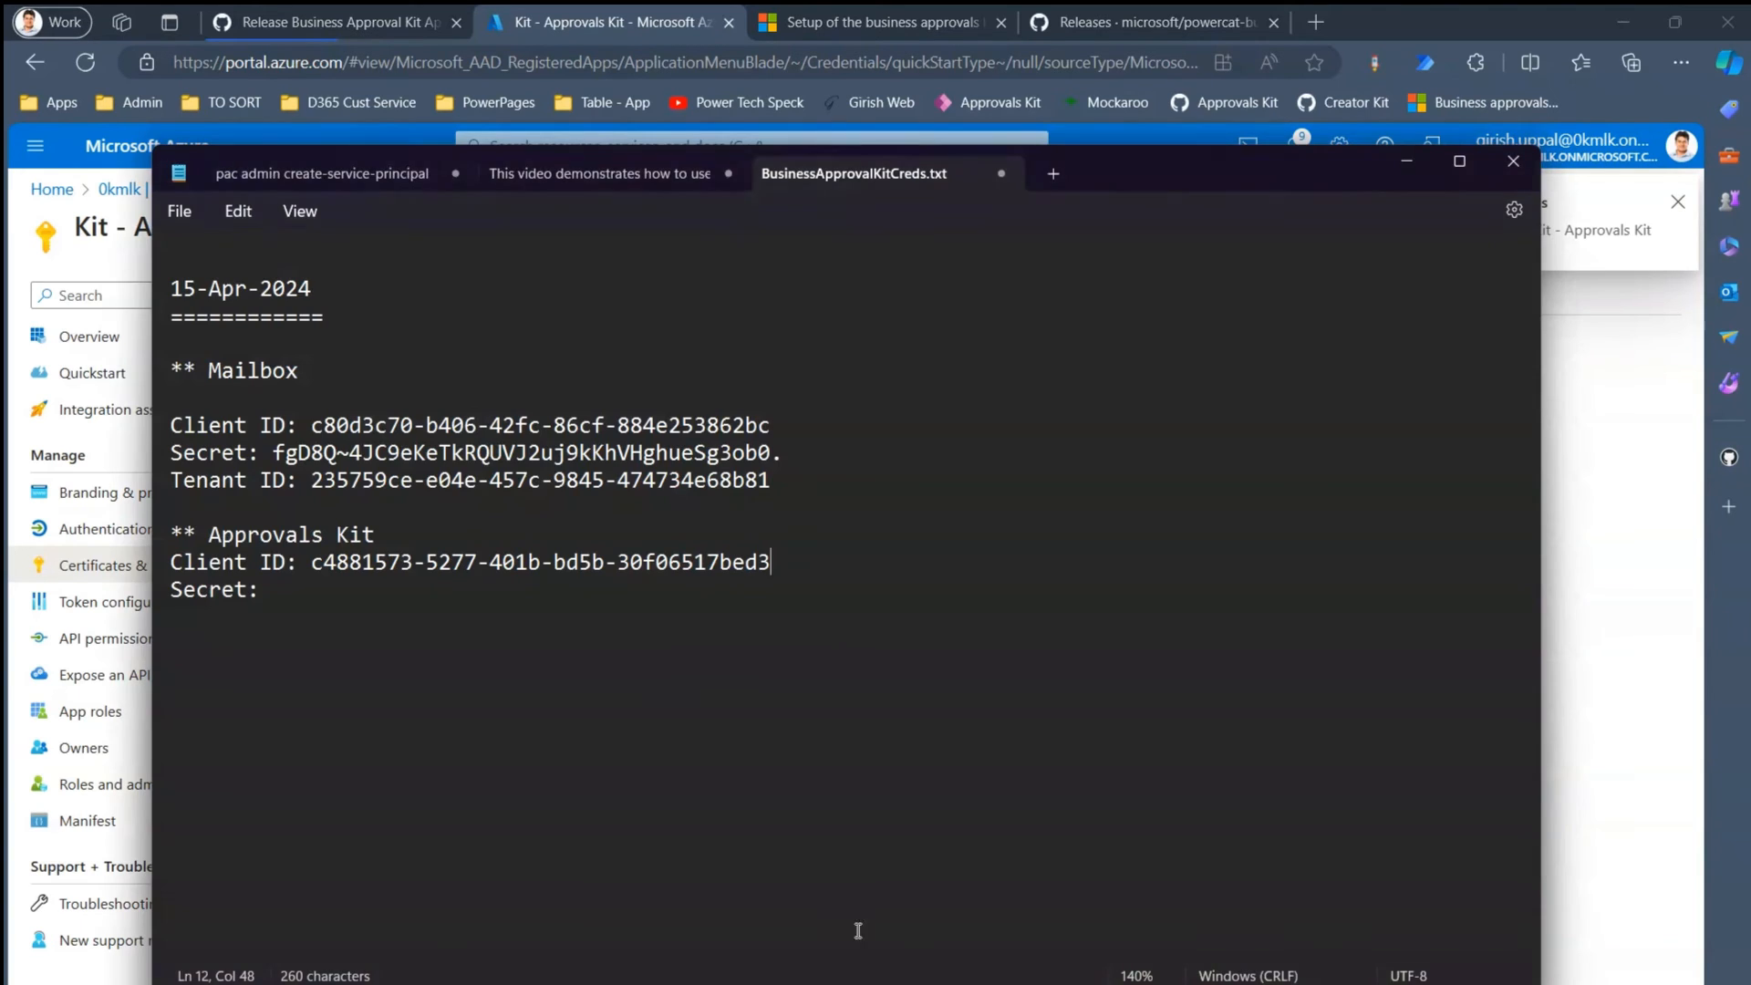
{"action": "left_click", "coordinate": [336, 602]}
{"action": "key", "text": "ctrl+v"}
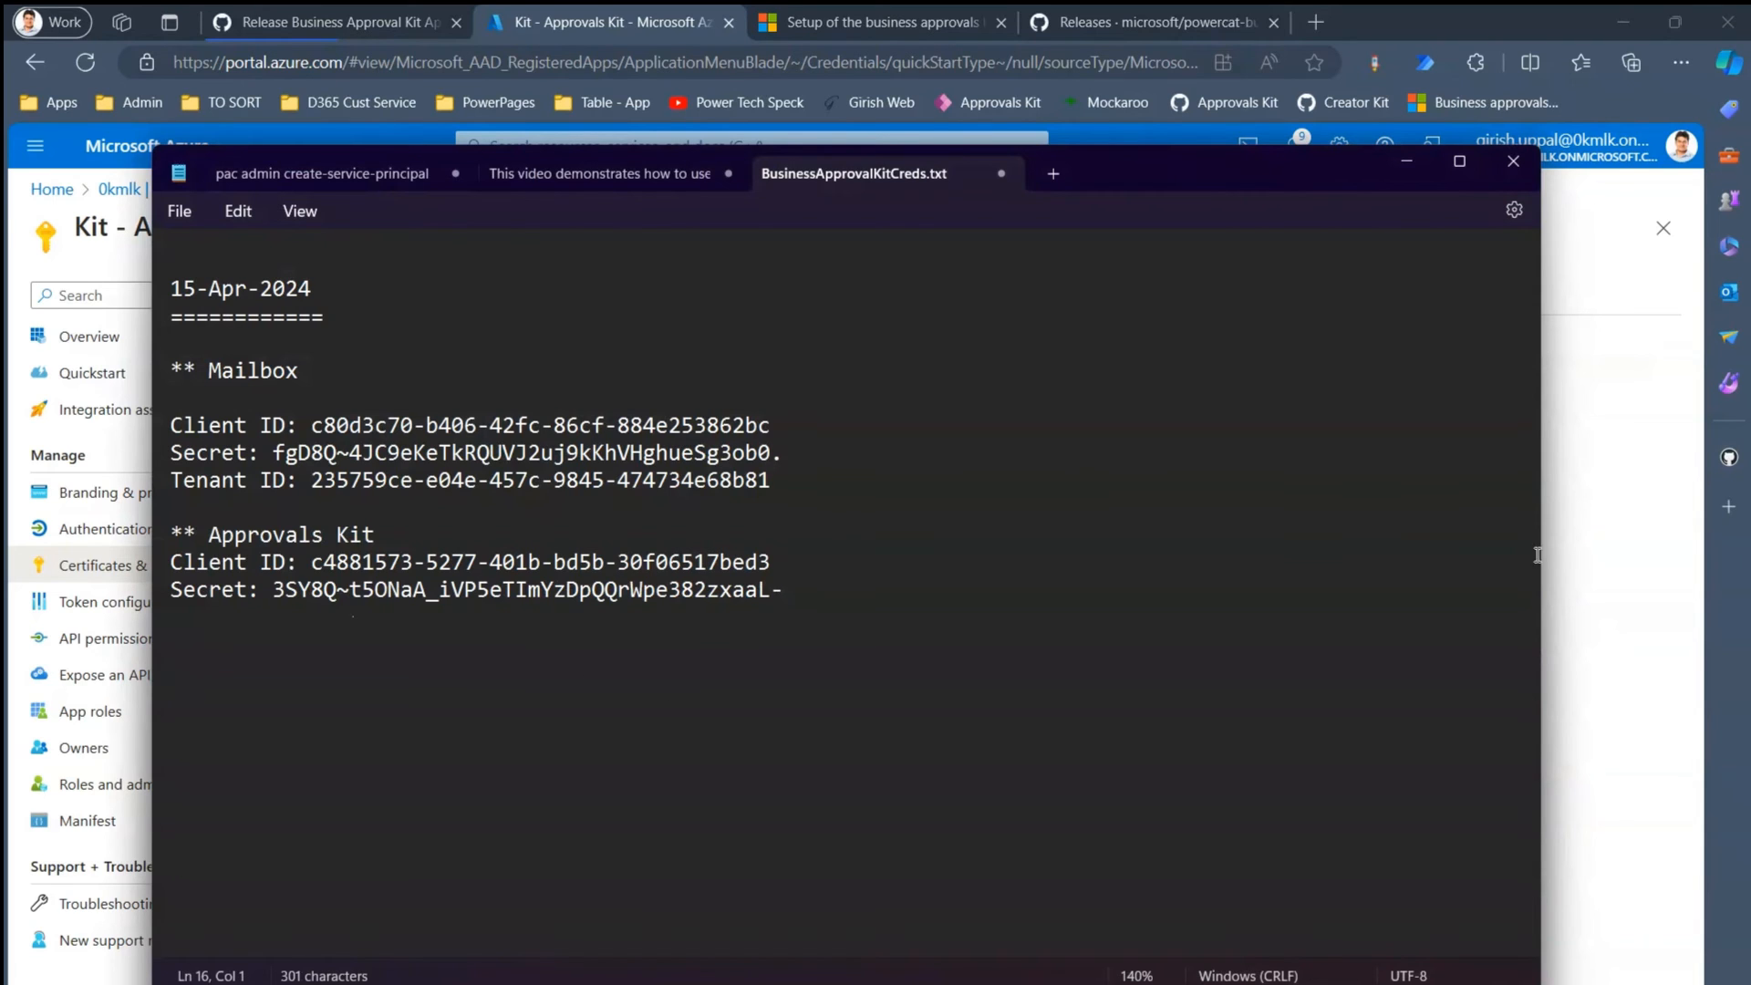
{"action": "left_click", "coordinate": [1605, 566]}
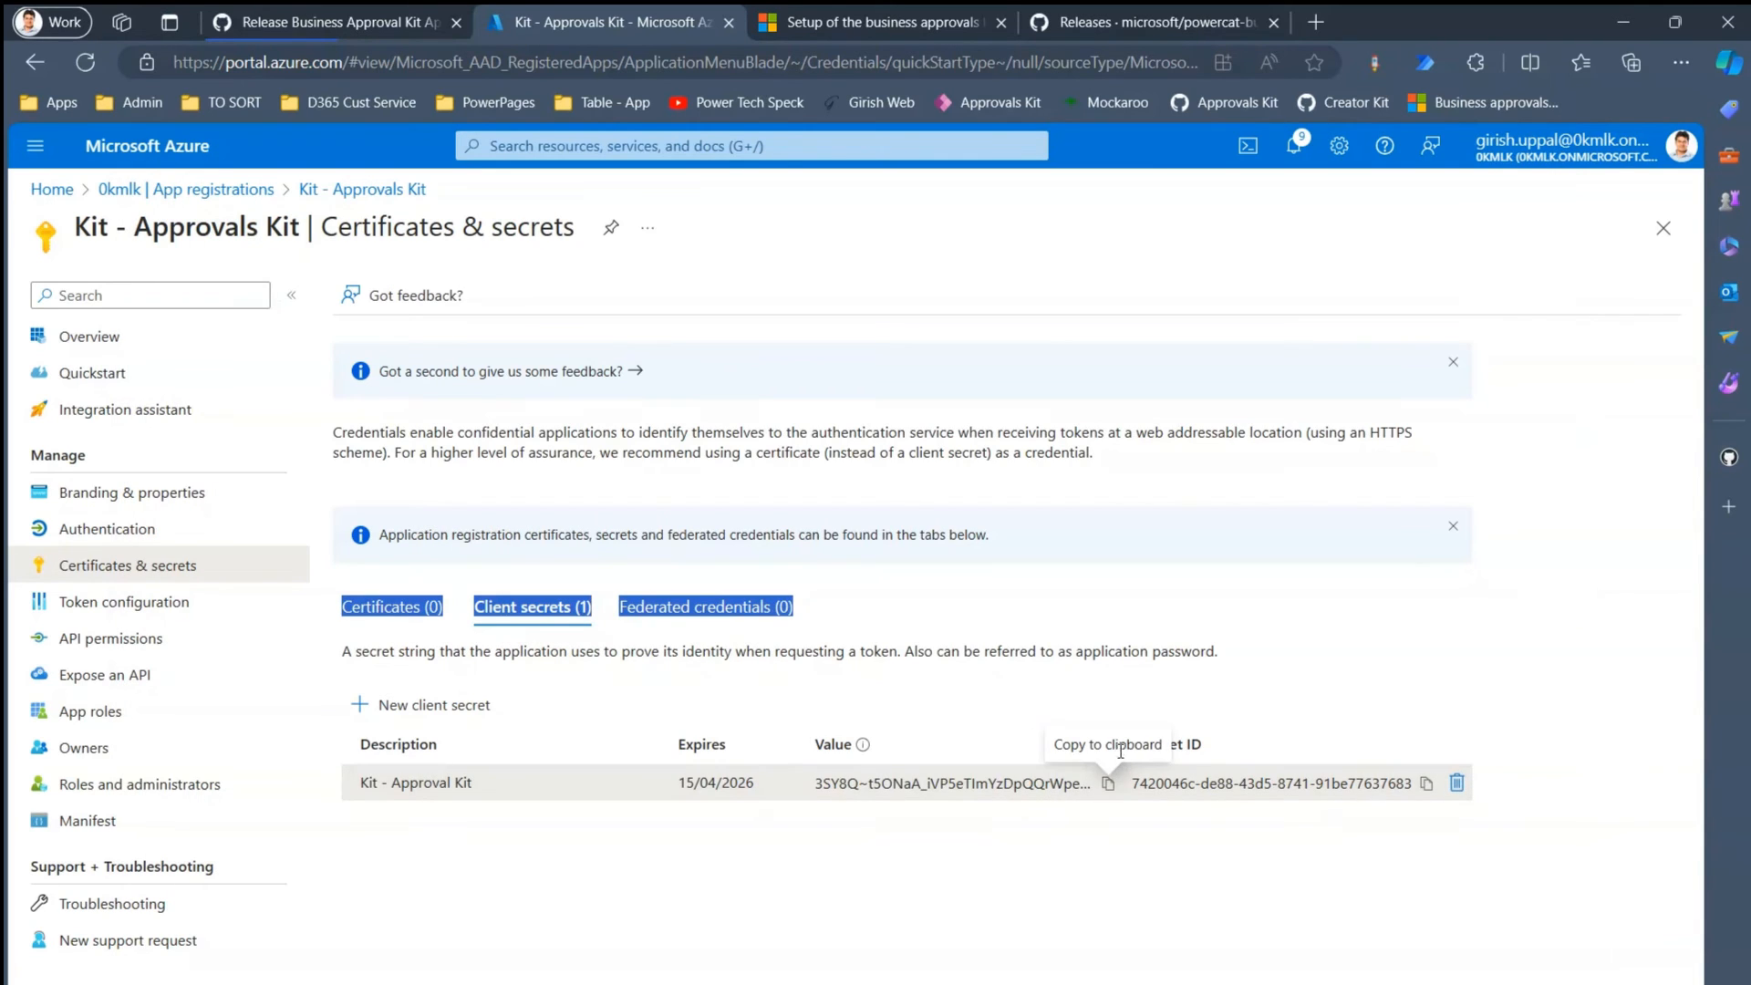
{"action": "left_click_drag", "start_coordinate": [1126, 742], "coordinate": [1252, 735]}
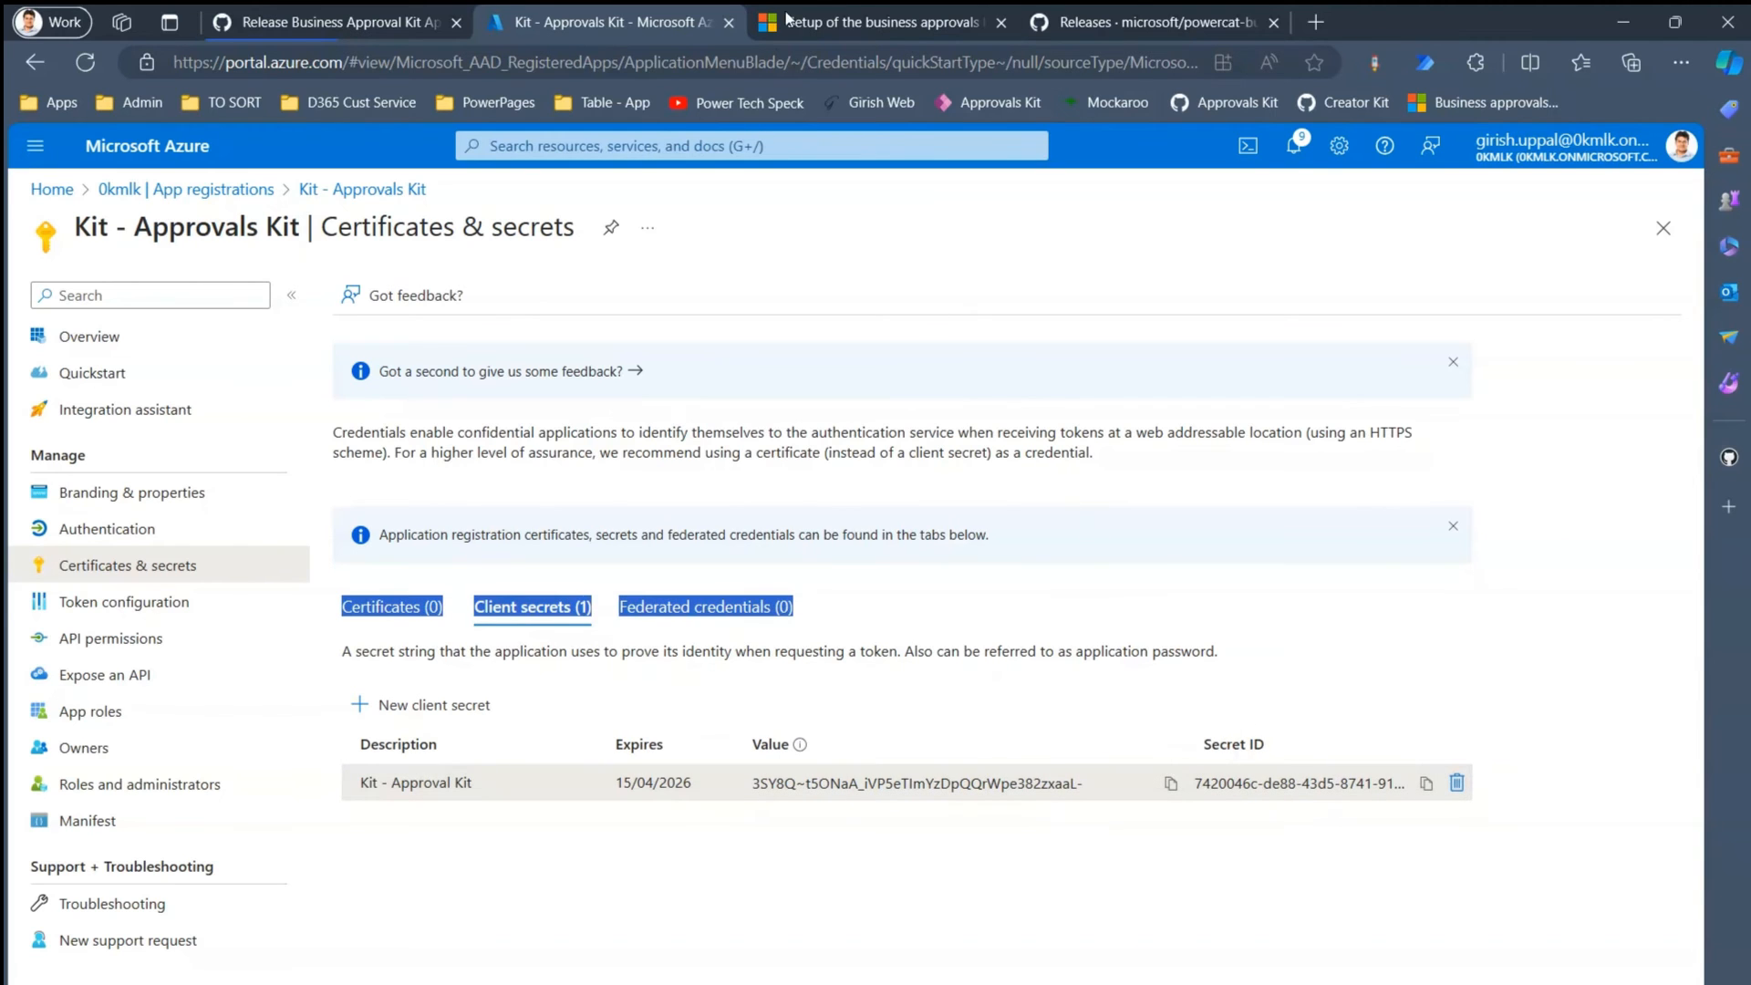
{"action": "left_click", "coordinate": [860, 18]}
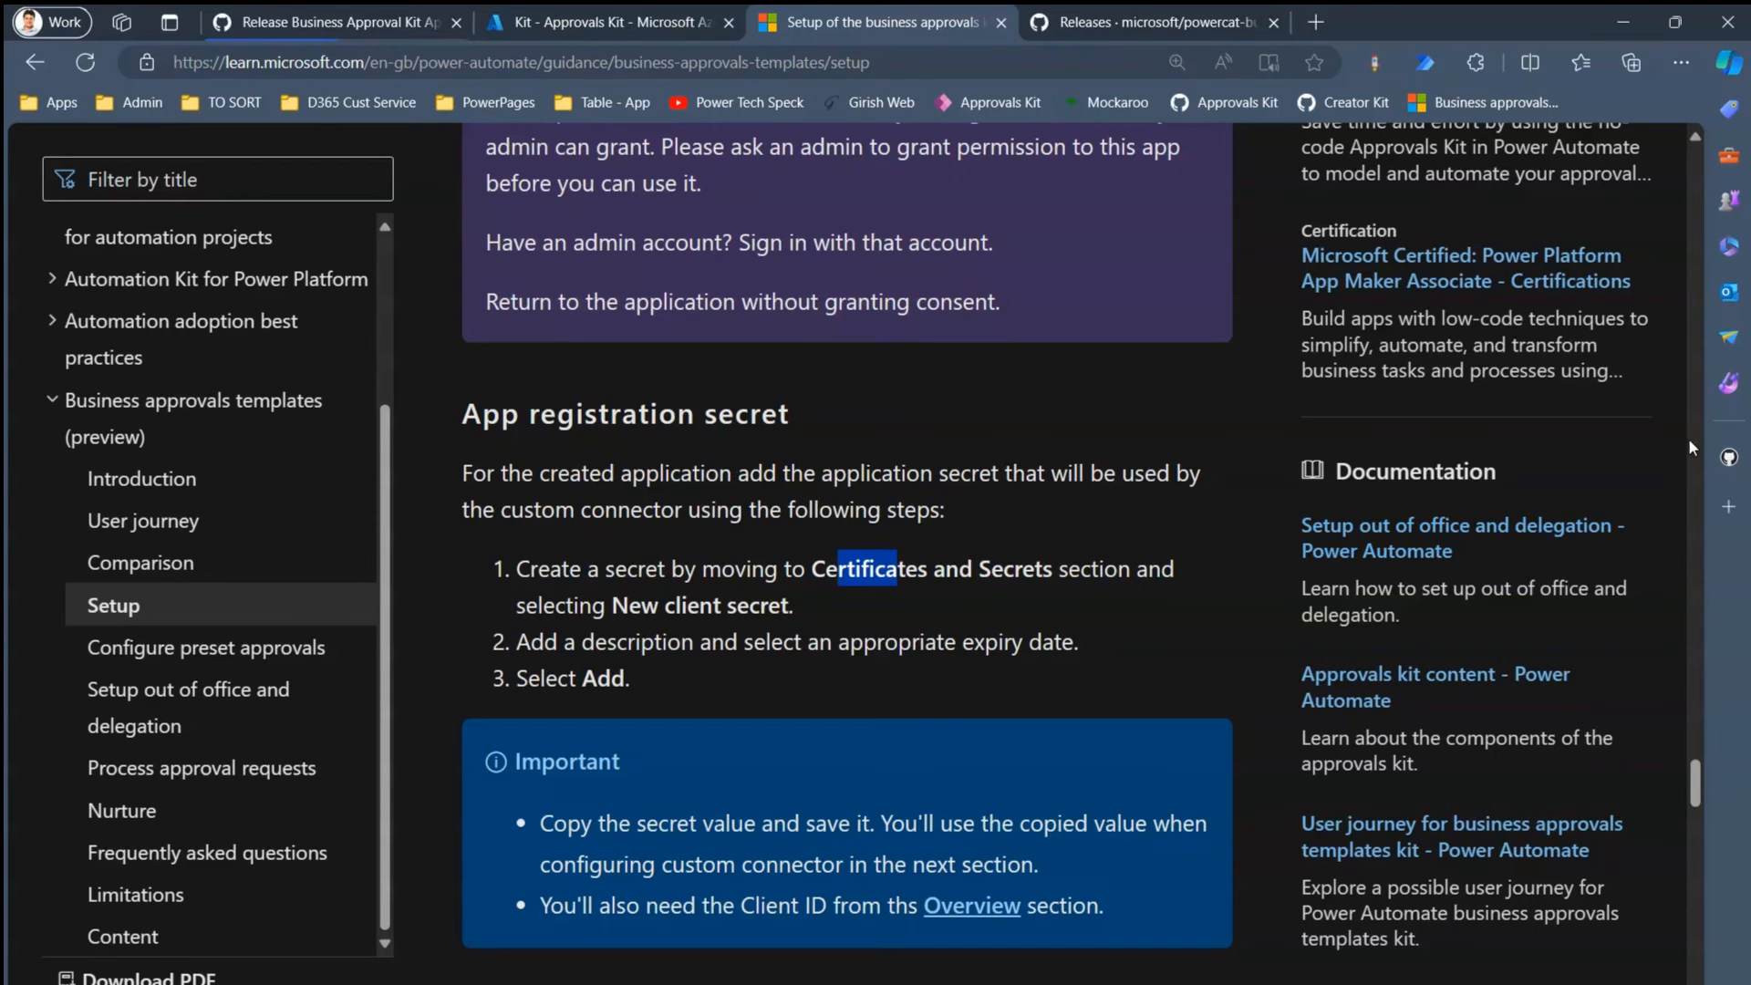
- Review the Learn steps for updating the Approvals kit custom connector and its authentication type, then return to Power Apps
{"action": "scroll", "coordinate": [1696, 775], "scroll_direction": "down", "scroll_amount": 7}
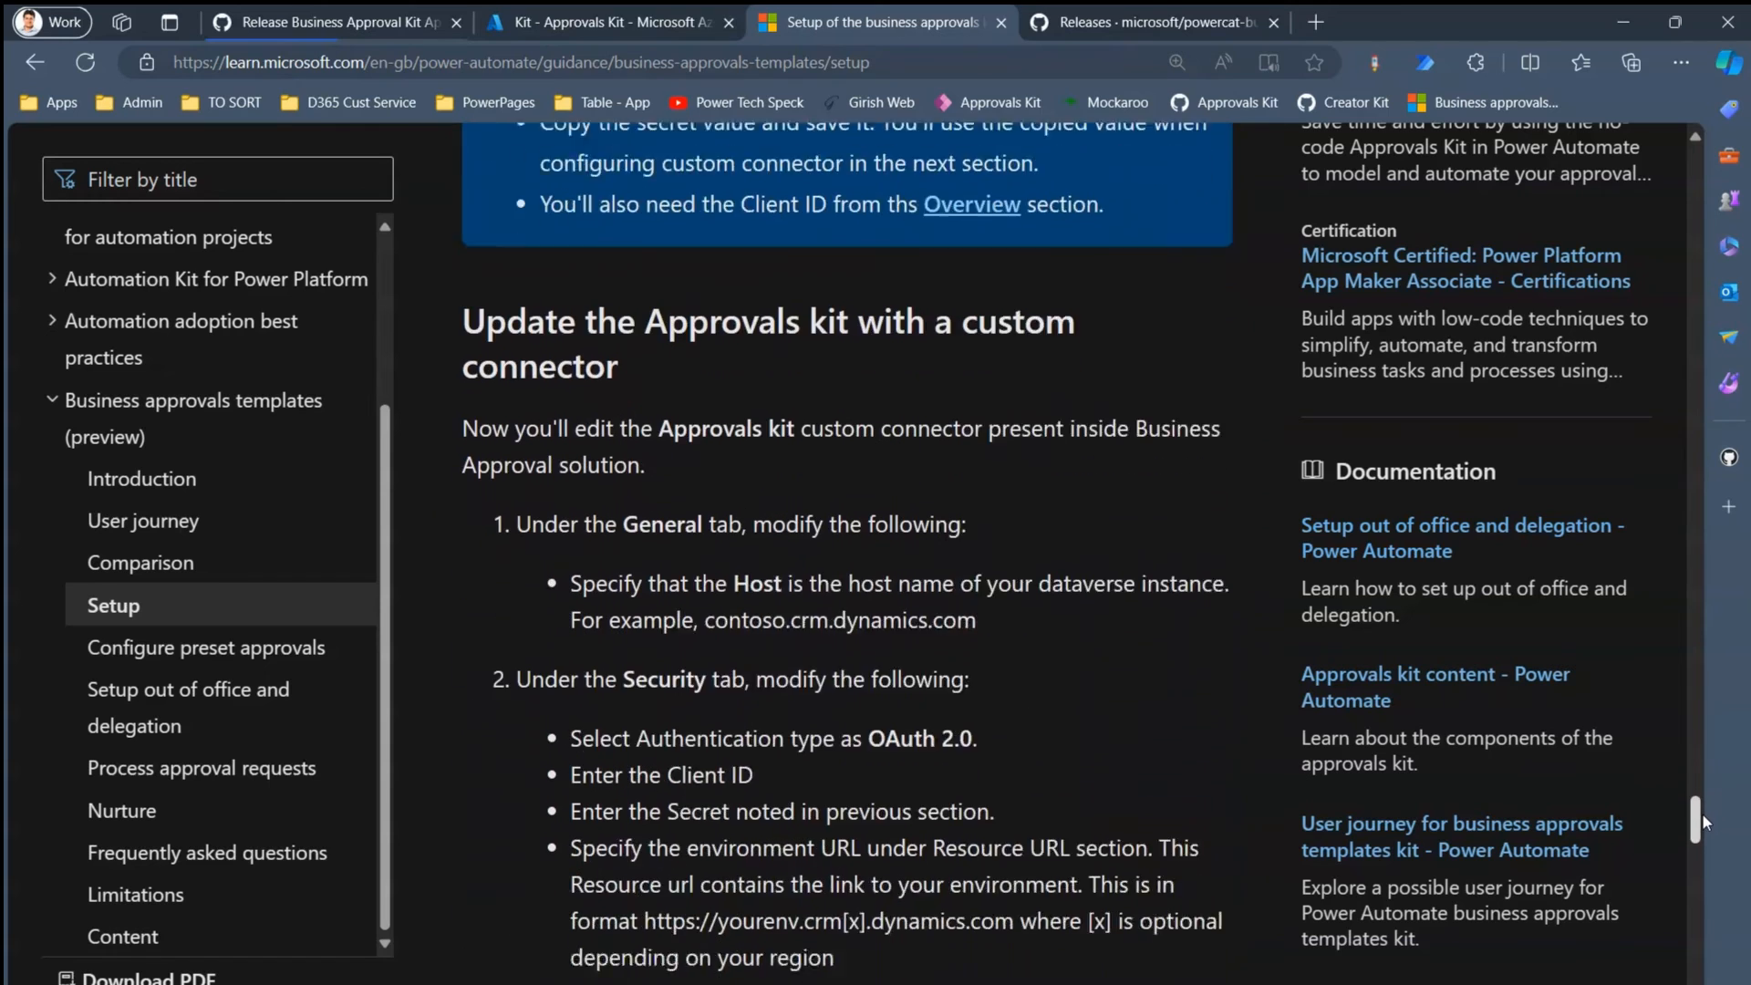
{"action": "left_click_drag", "start_coordinate": [834, 337], "coordinate": [974, 336]}
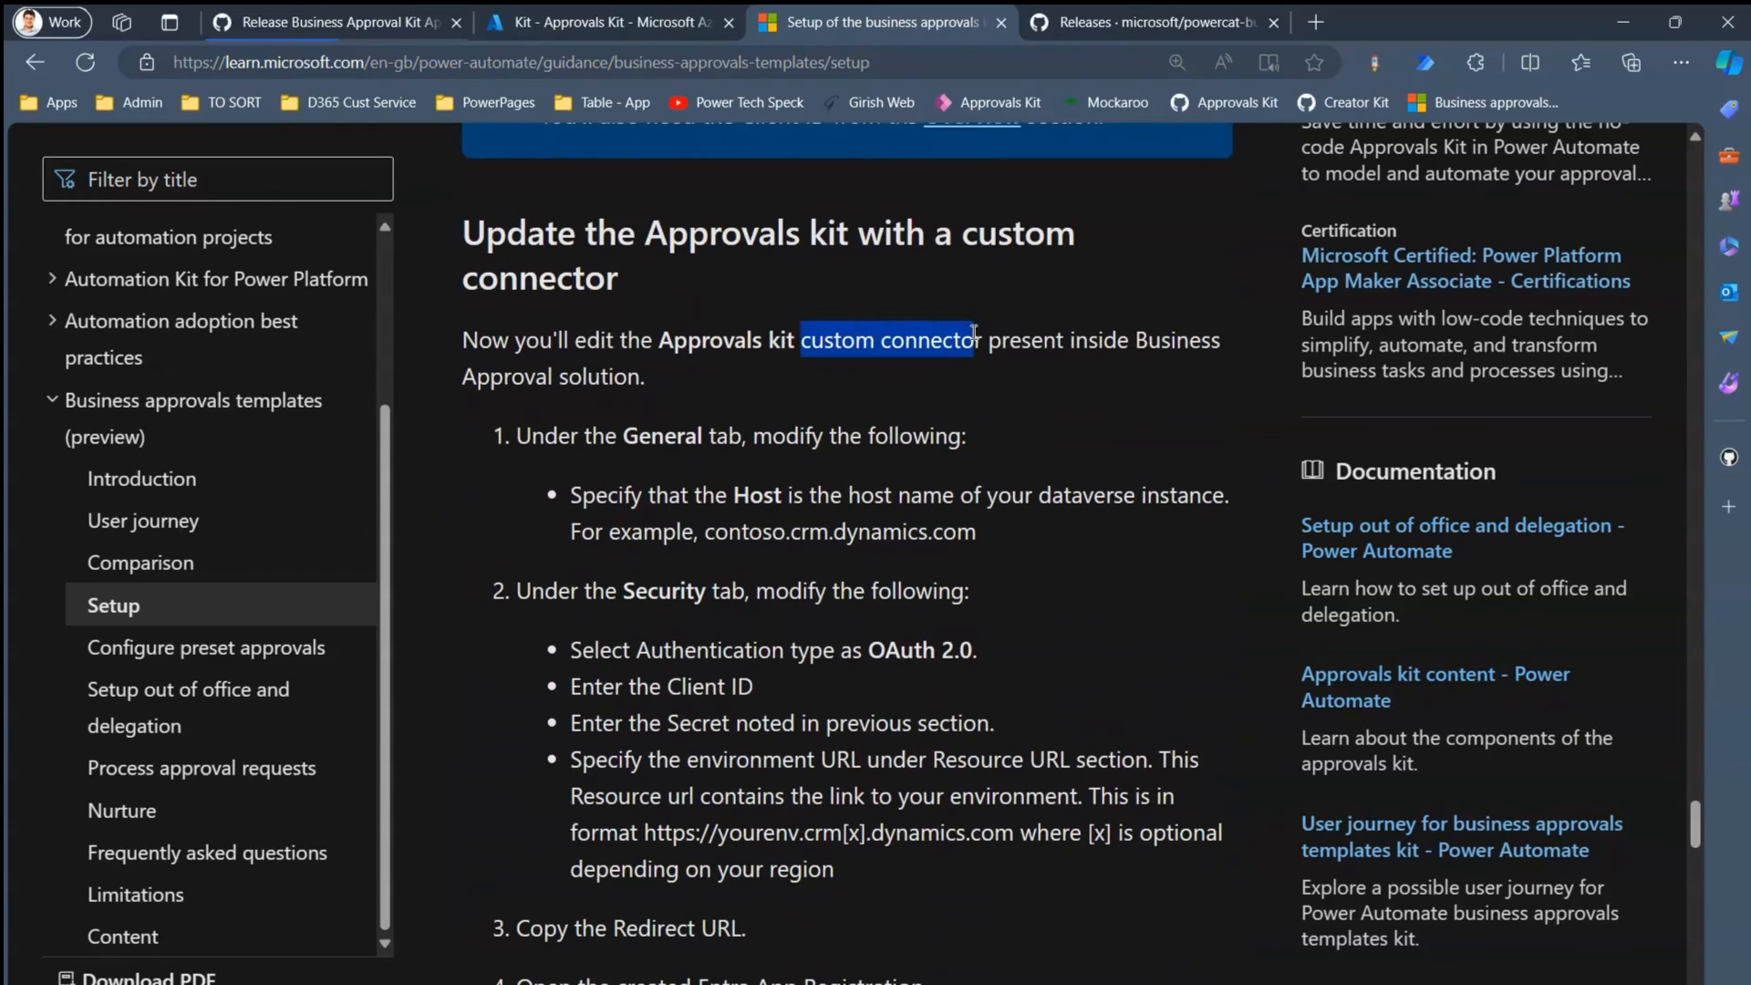
{"action": "left_click_drag", "start_coordinate": [676, 646], "coordinate": [832, 650]}
{"action": "left_click", "coordinate": [356, 22]}
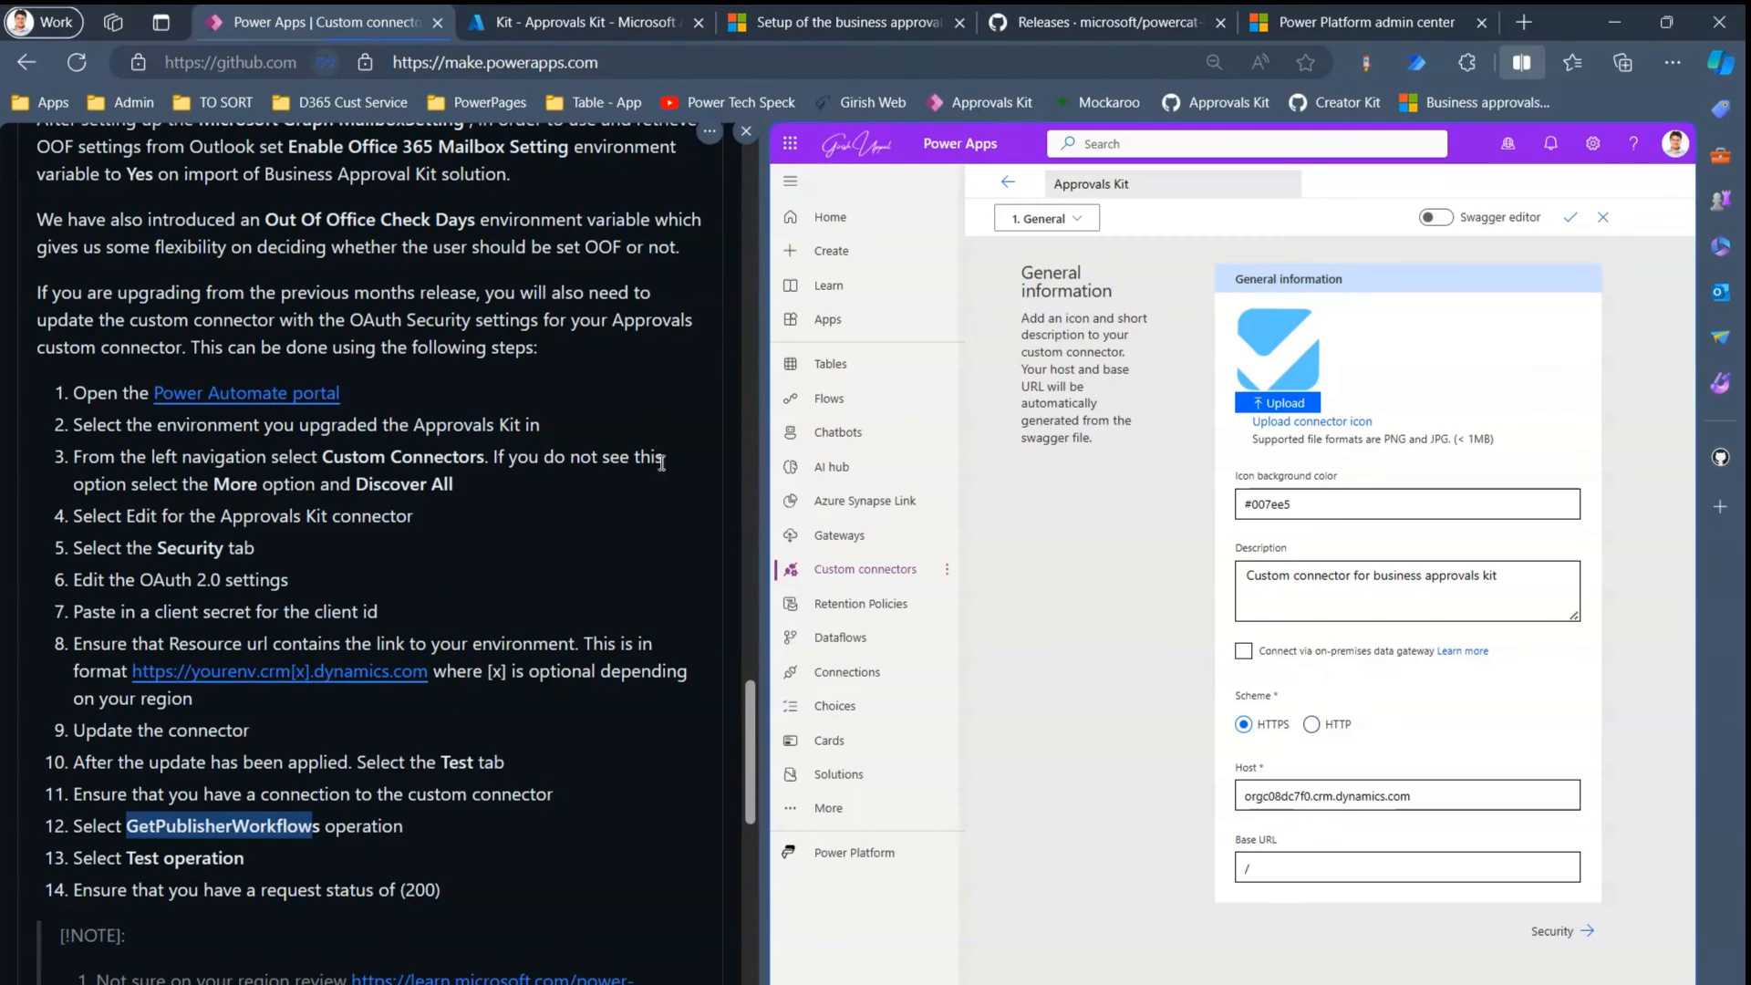
- Reopen the Approvals Kit custom connector for editing from the custom connectors list
{"action": "left_click", "coordinate": [853, 540]}
{"action": "left_click", "coordinate": [880, 574]}
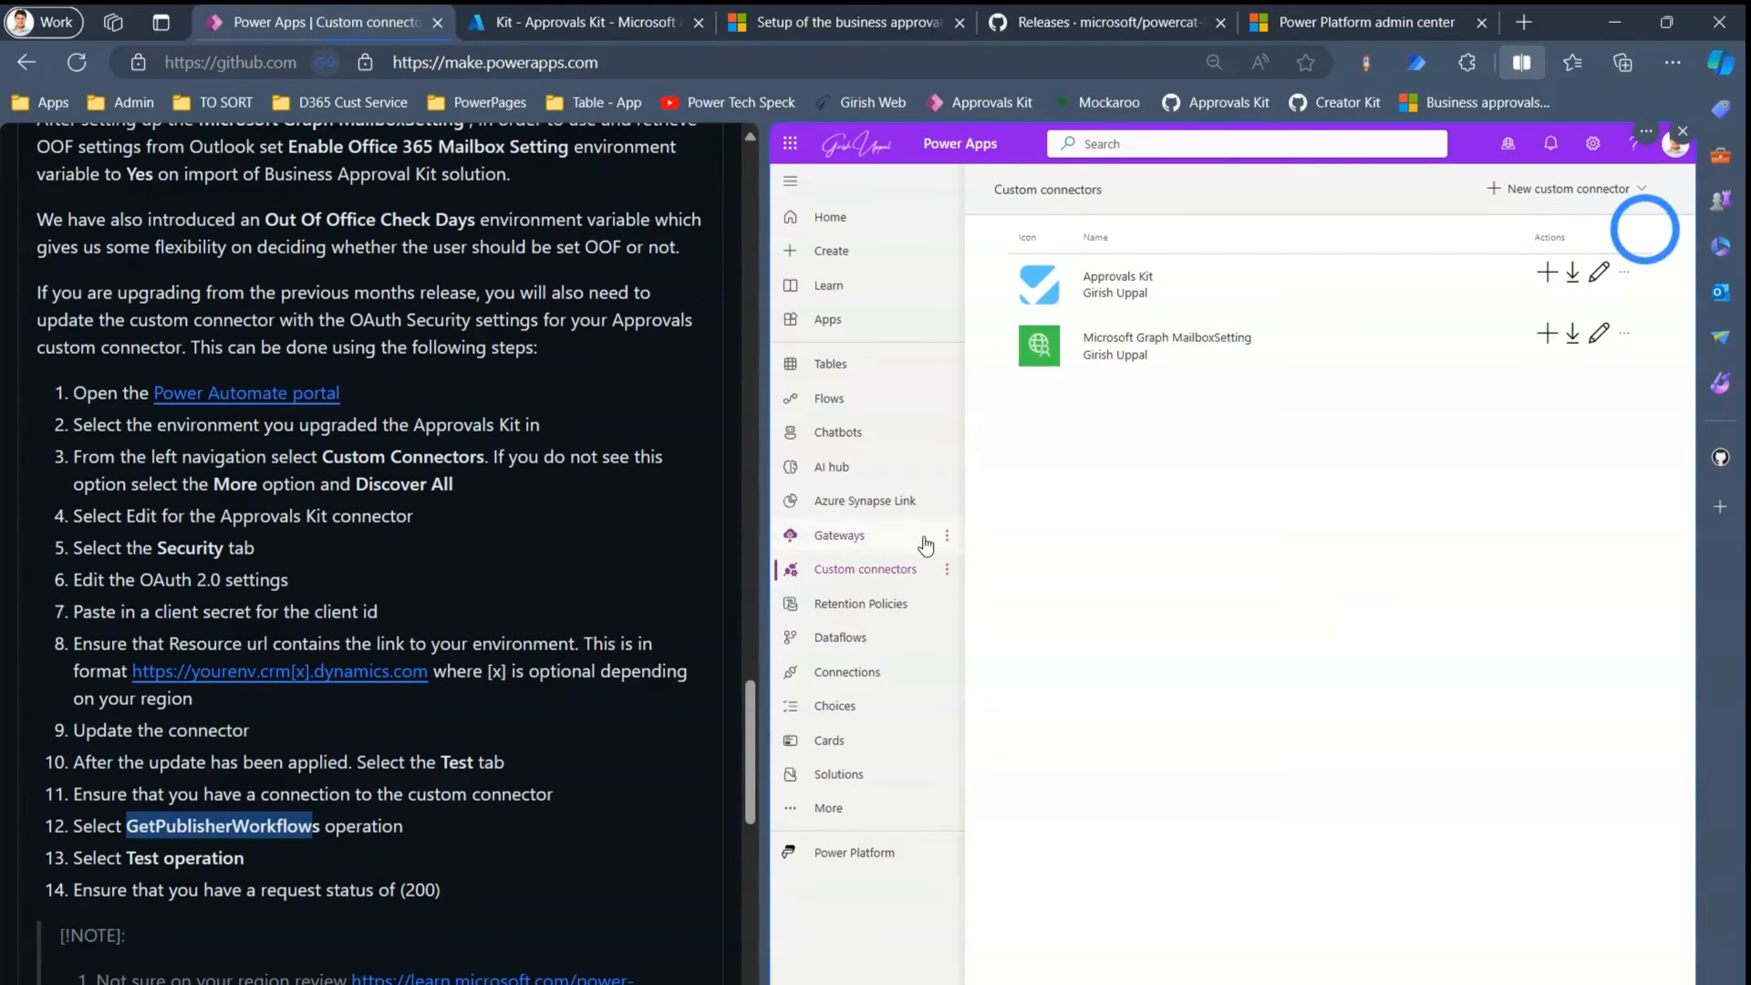
{"action": "left_click", "coordinate": [1602, 276]}
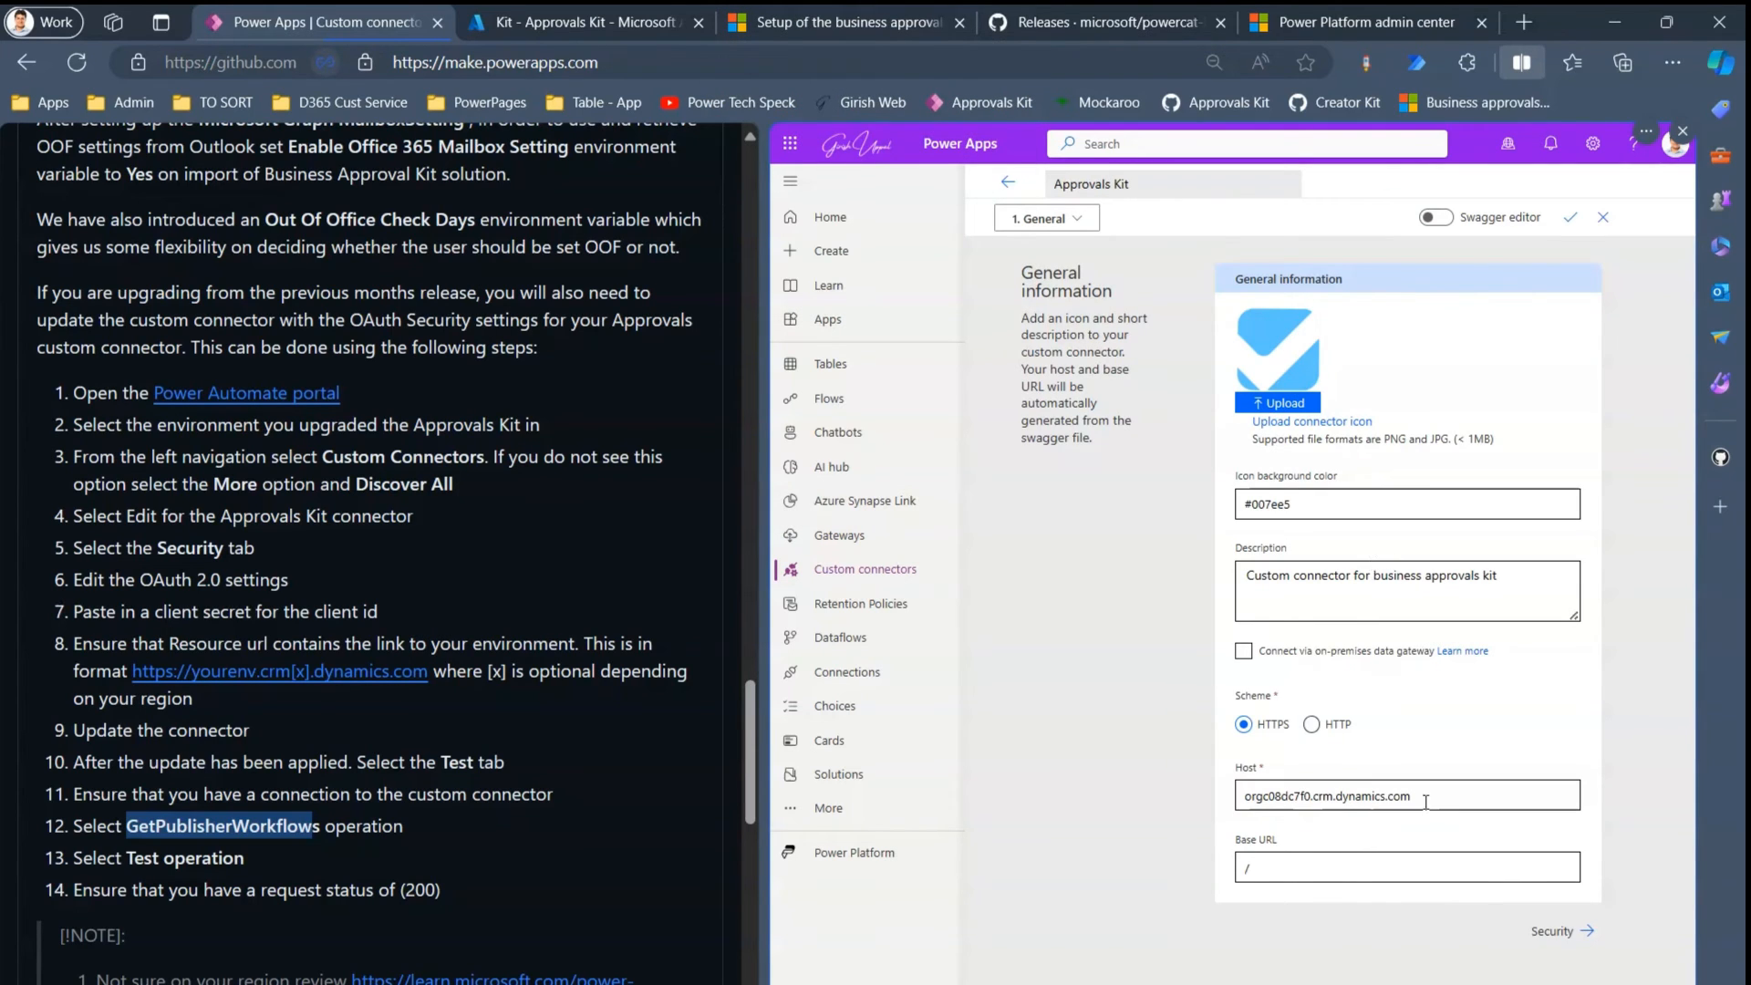
- Replace the connector's Host with kit.crm.dynamics.com from the credentials notes and go to Security
{"action": "left_click_drag", "start_coordinate": [1425, 802], "coordinate": [1220, 807]}
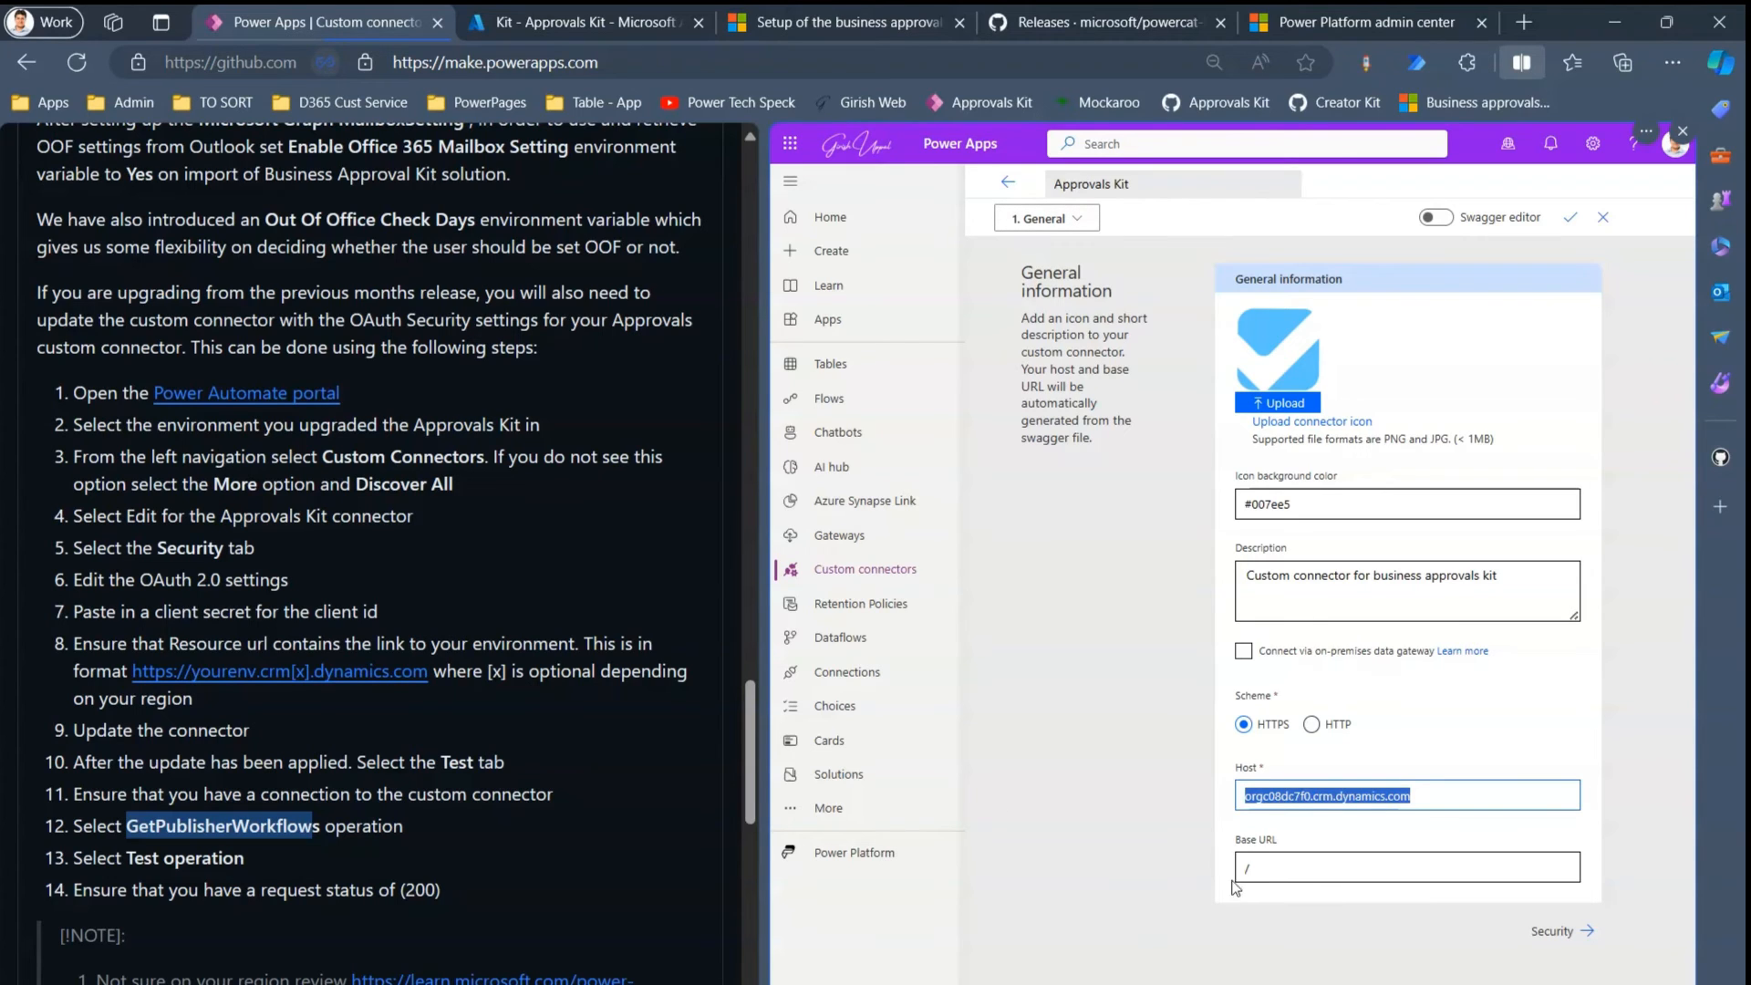
{"action": "key", "text": "alt+Tab"}
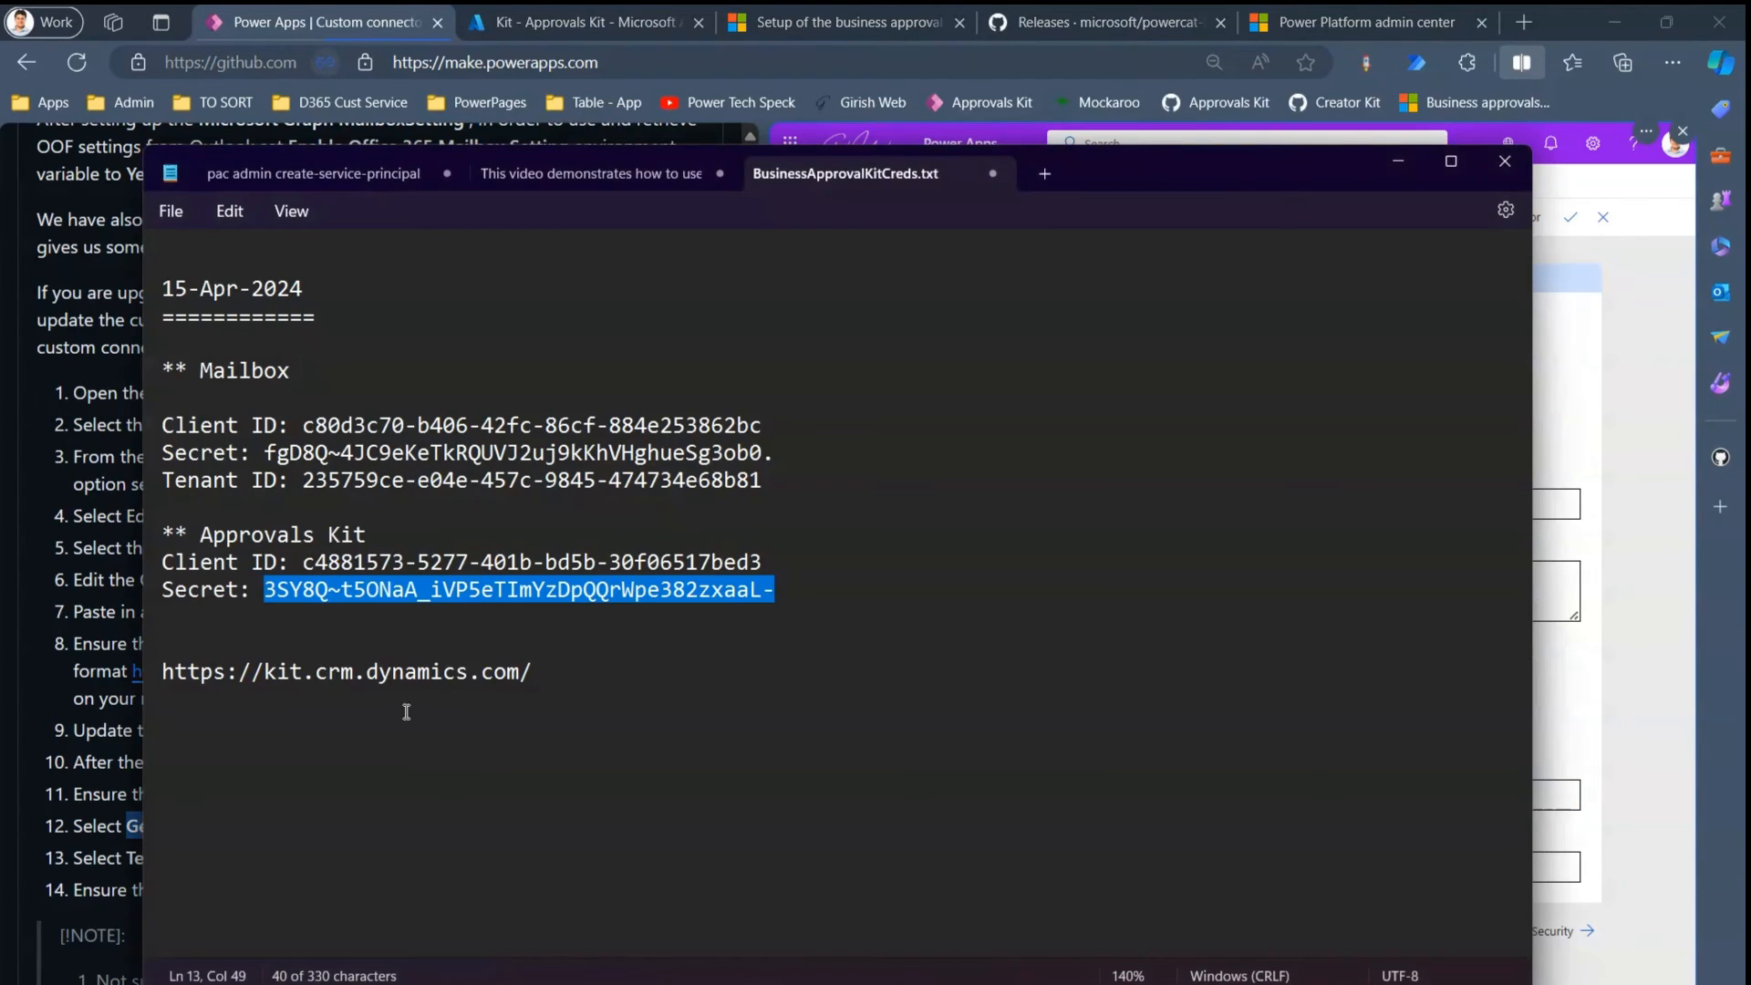
{"action": "left_click_drag", "start_coordinate": [264, 671], "coordinate": [517, 681]}
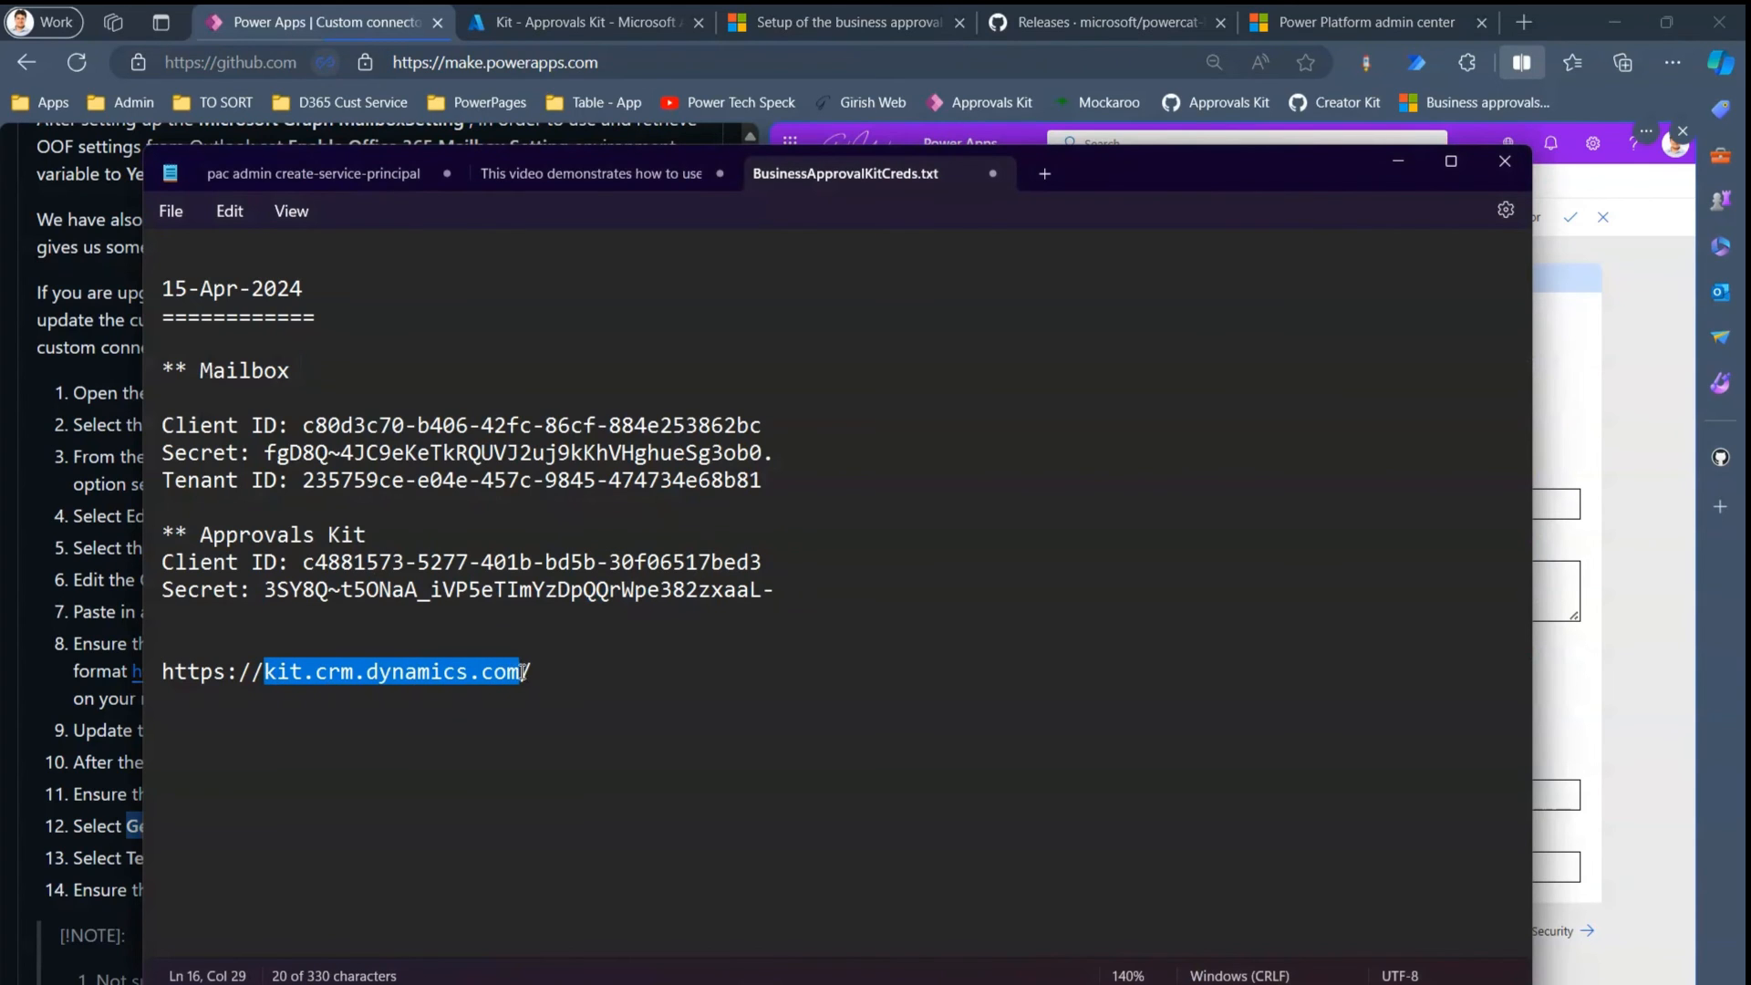
{"action": "key", "text": "alt+Tab"}
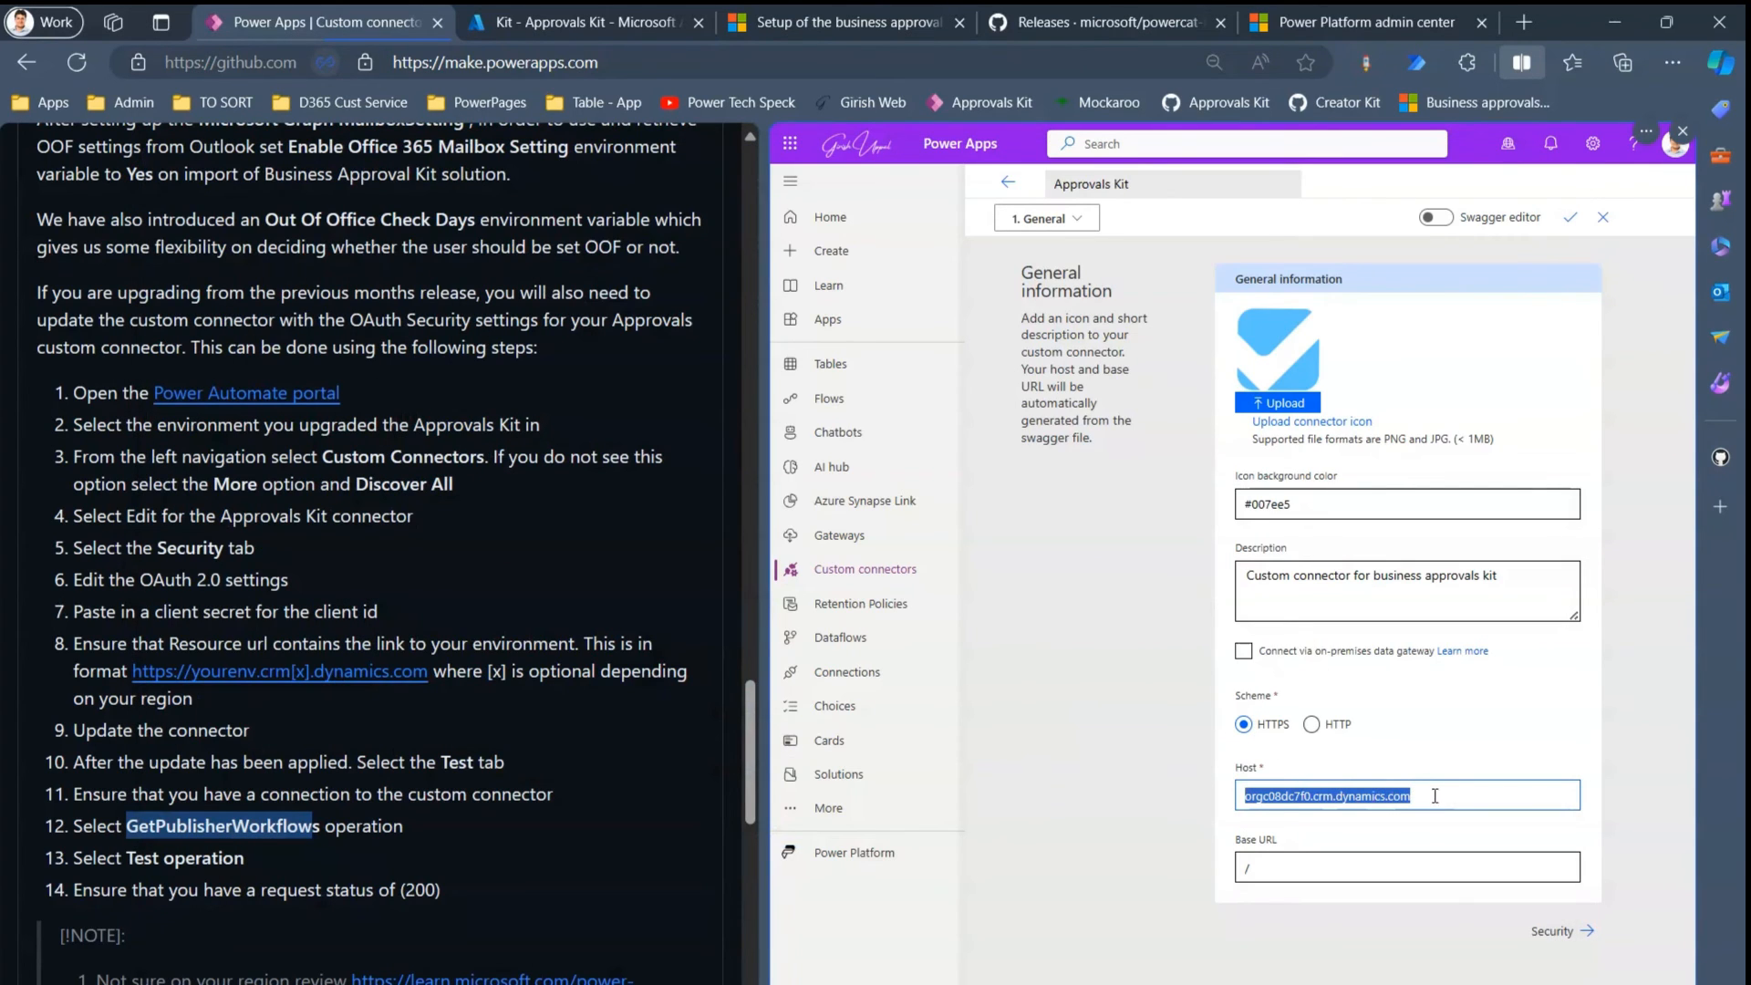
{"action": "key", "text": "ctrl+v"}
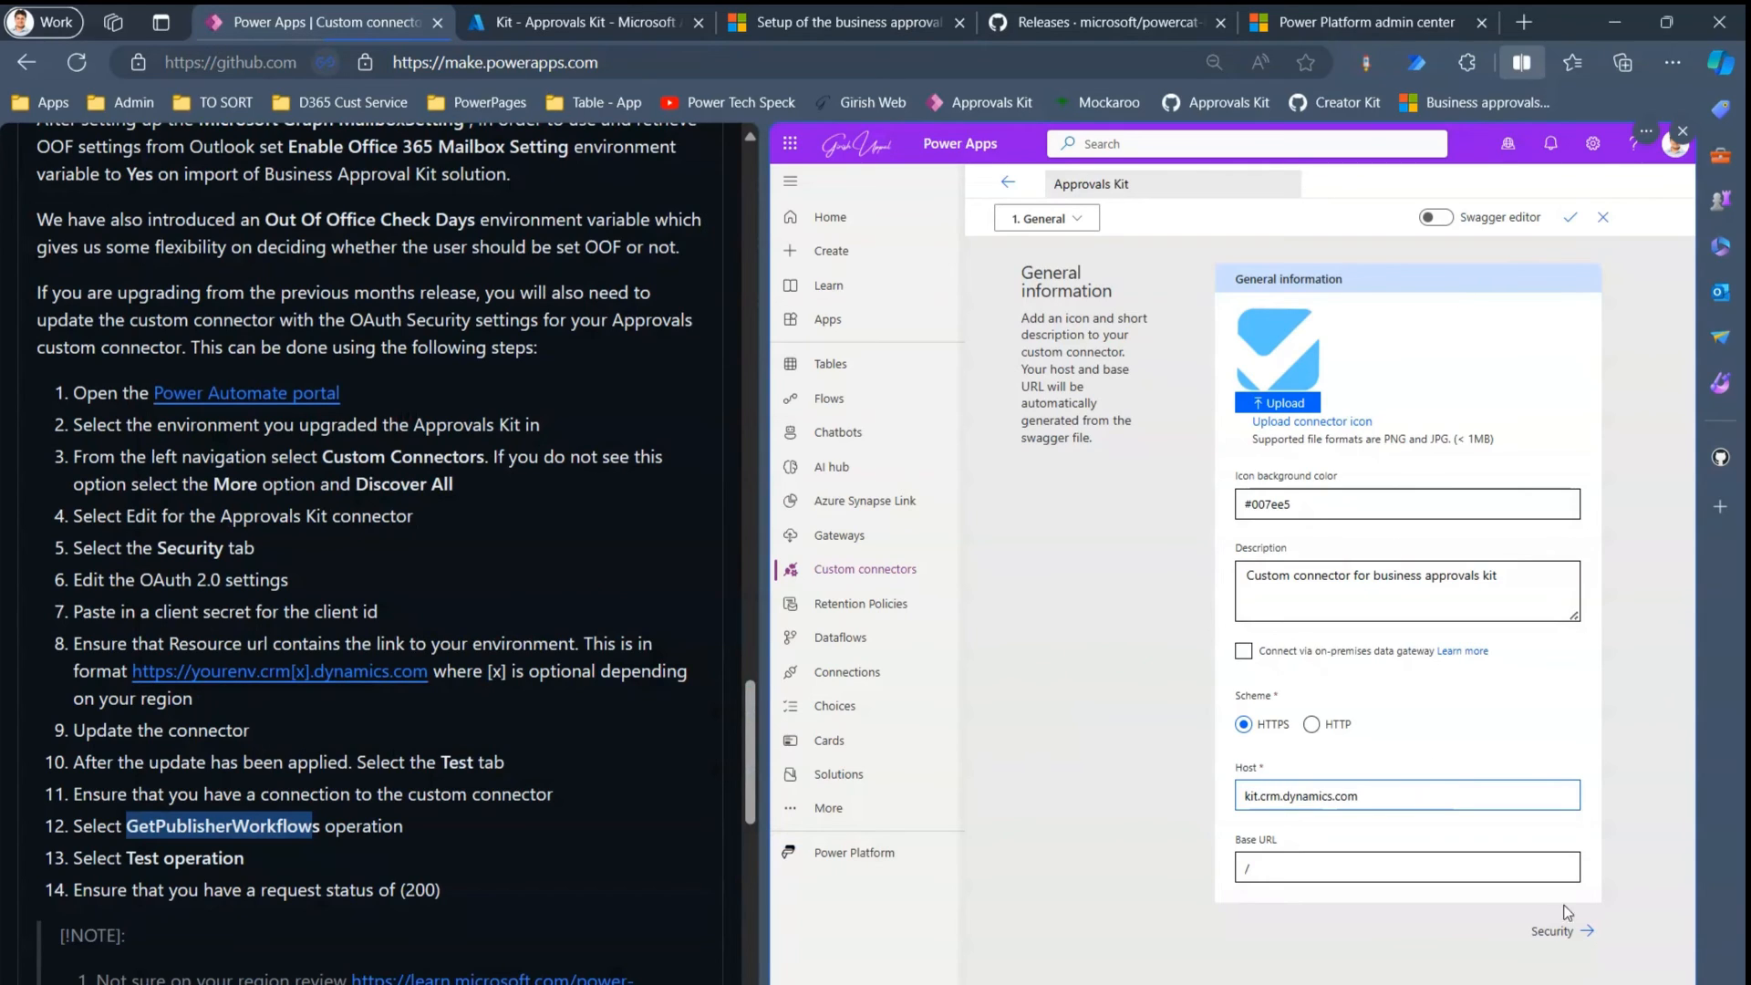
{"action": "left_click", "coordinate": [1562, 934]}
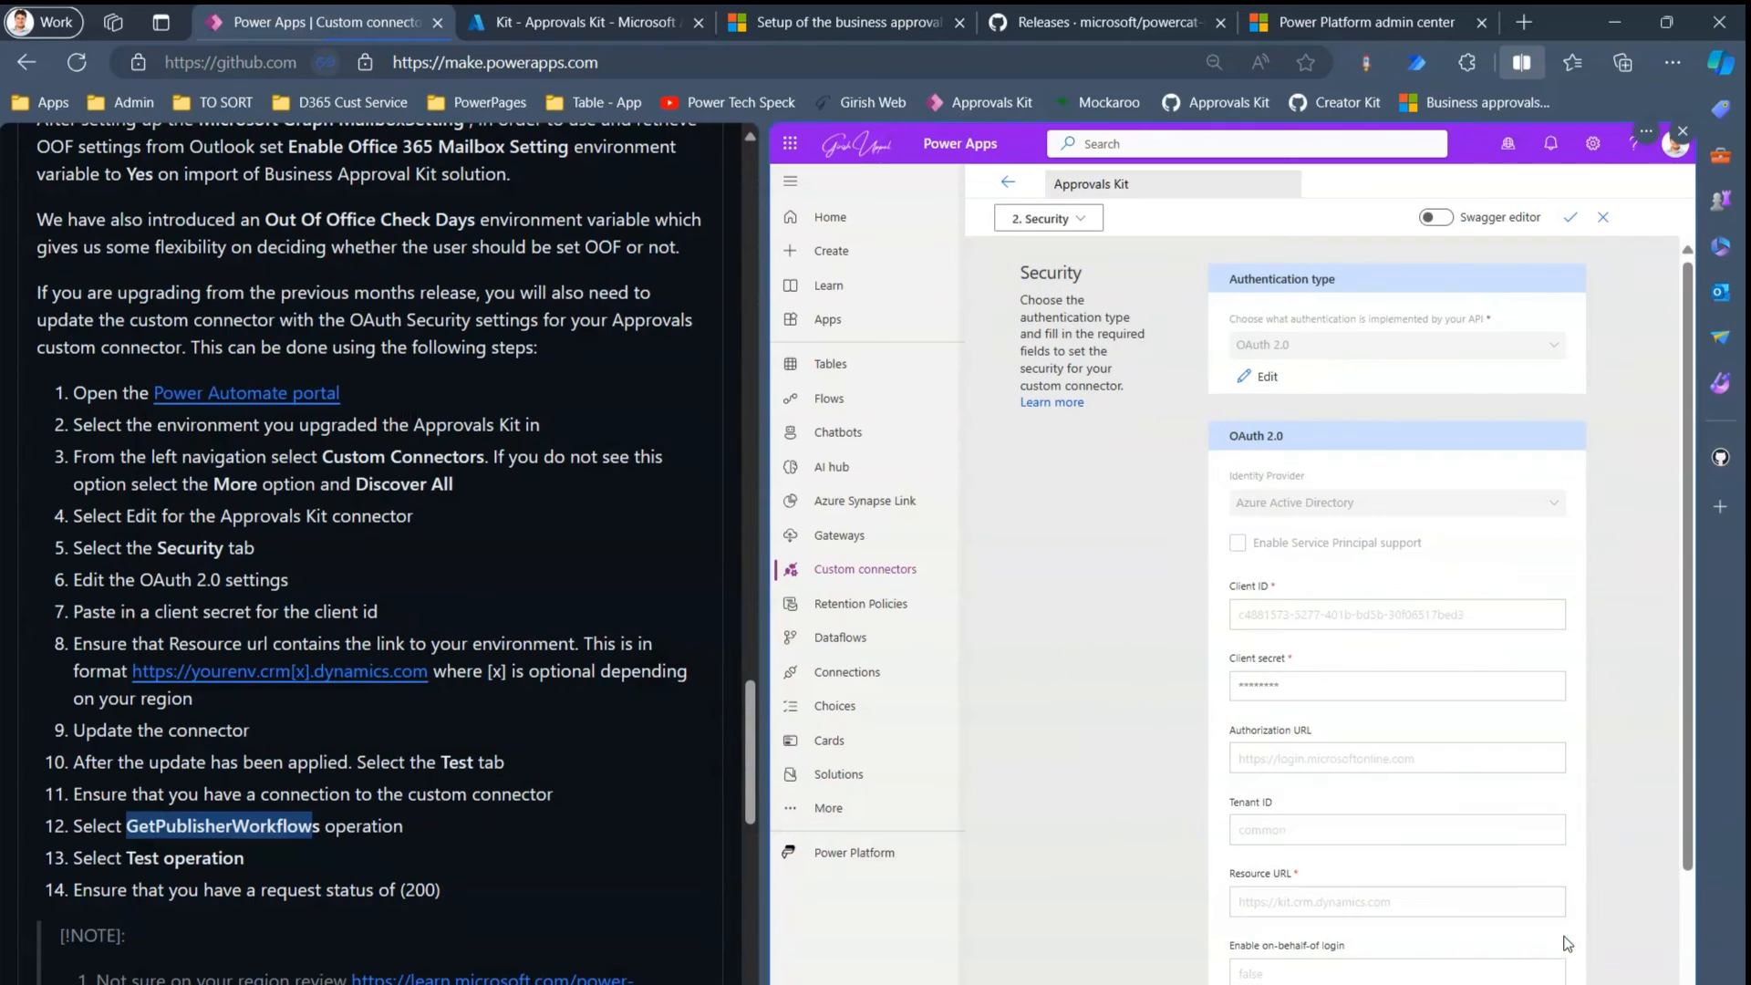
- Make the OAuth 2.0 settings editable and check the Learn guidance on Client ID and resource URL
{"action": "left_click", "coordinate": [1266, 378]}
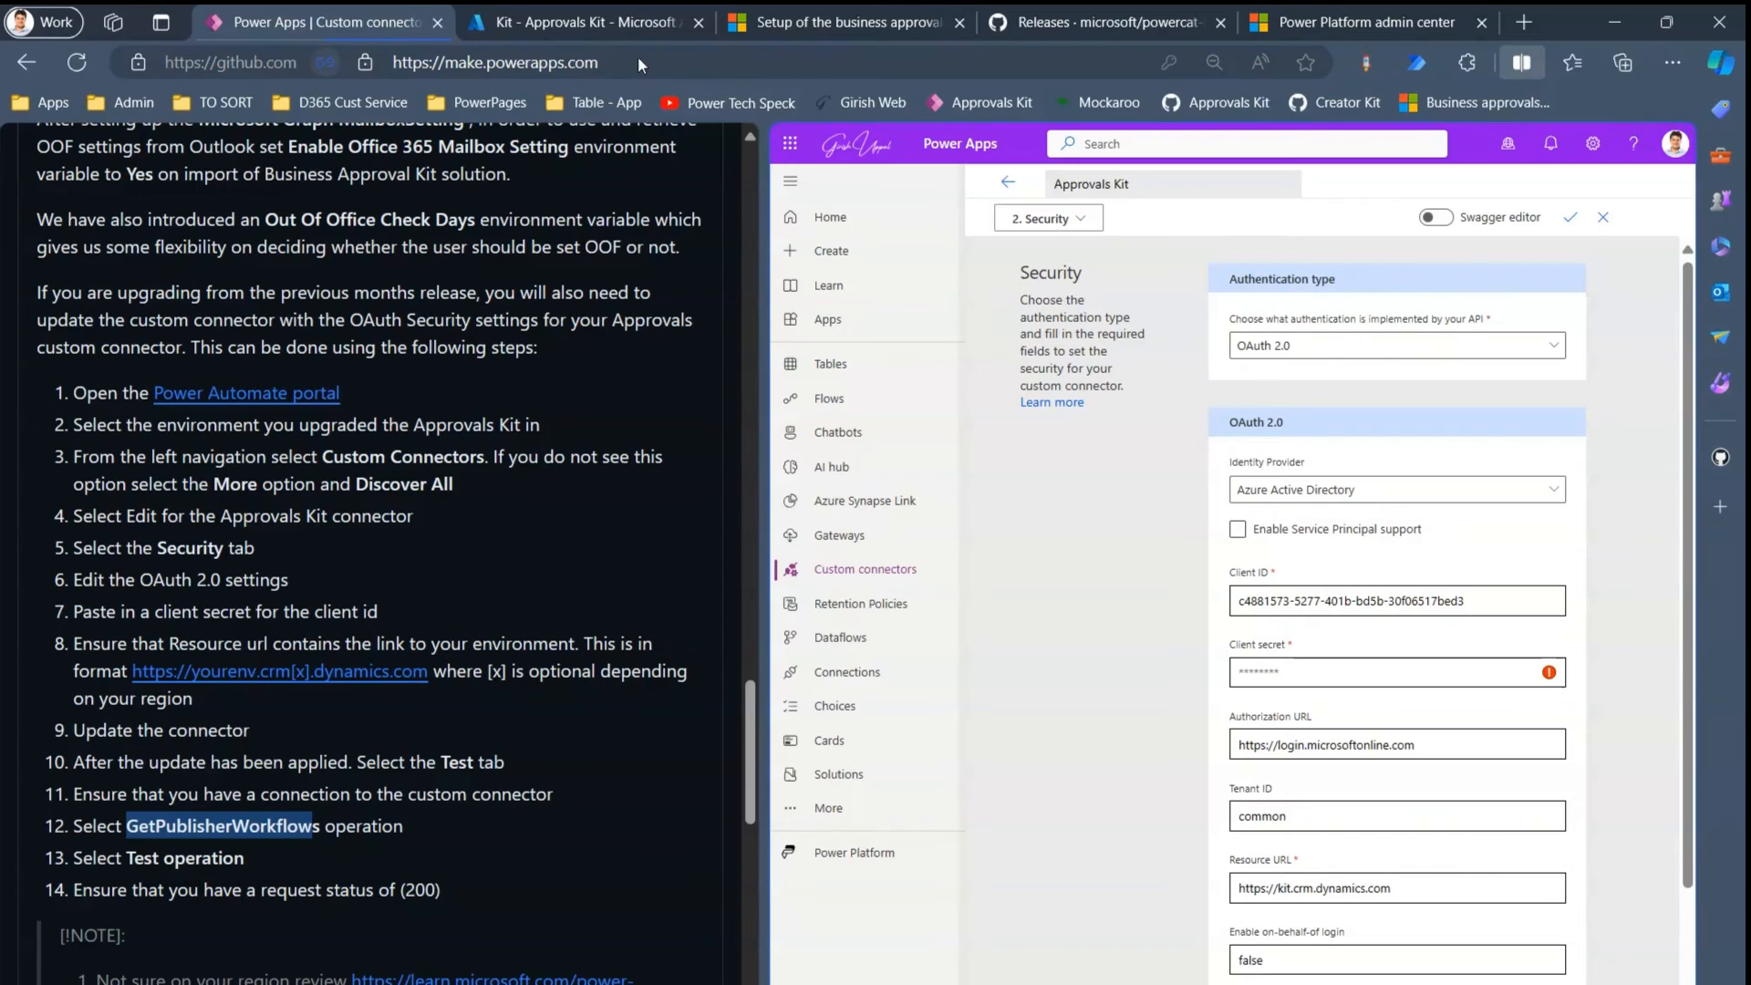
{"action": "left_click", "coordinate": [792, 23]}
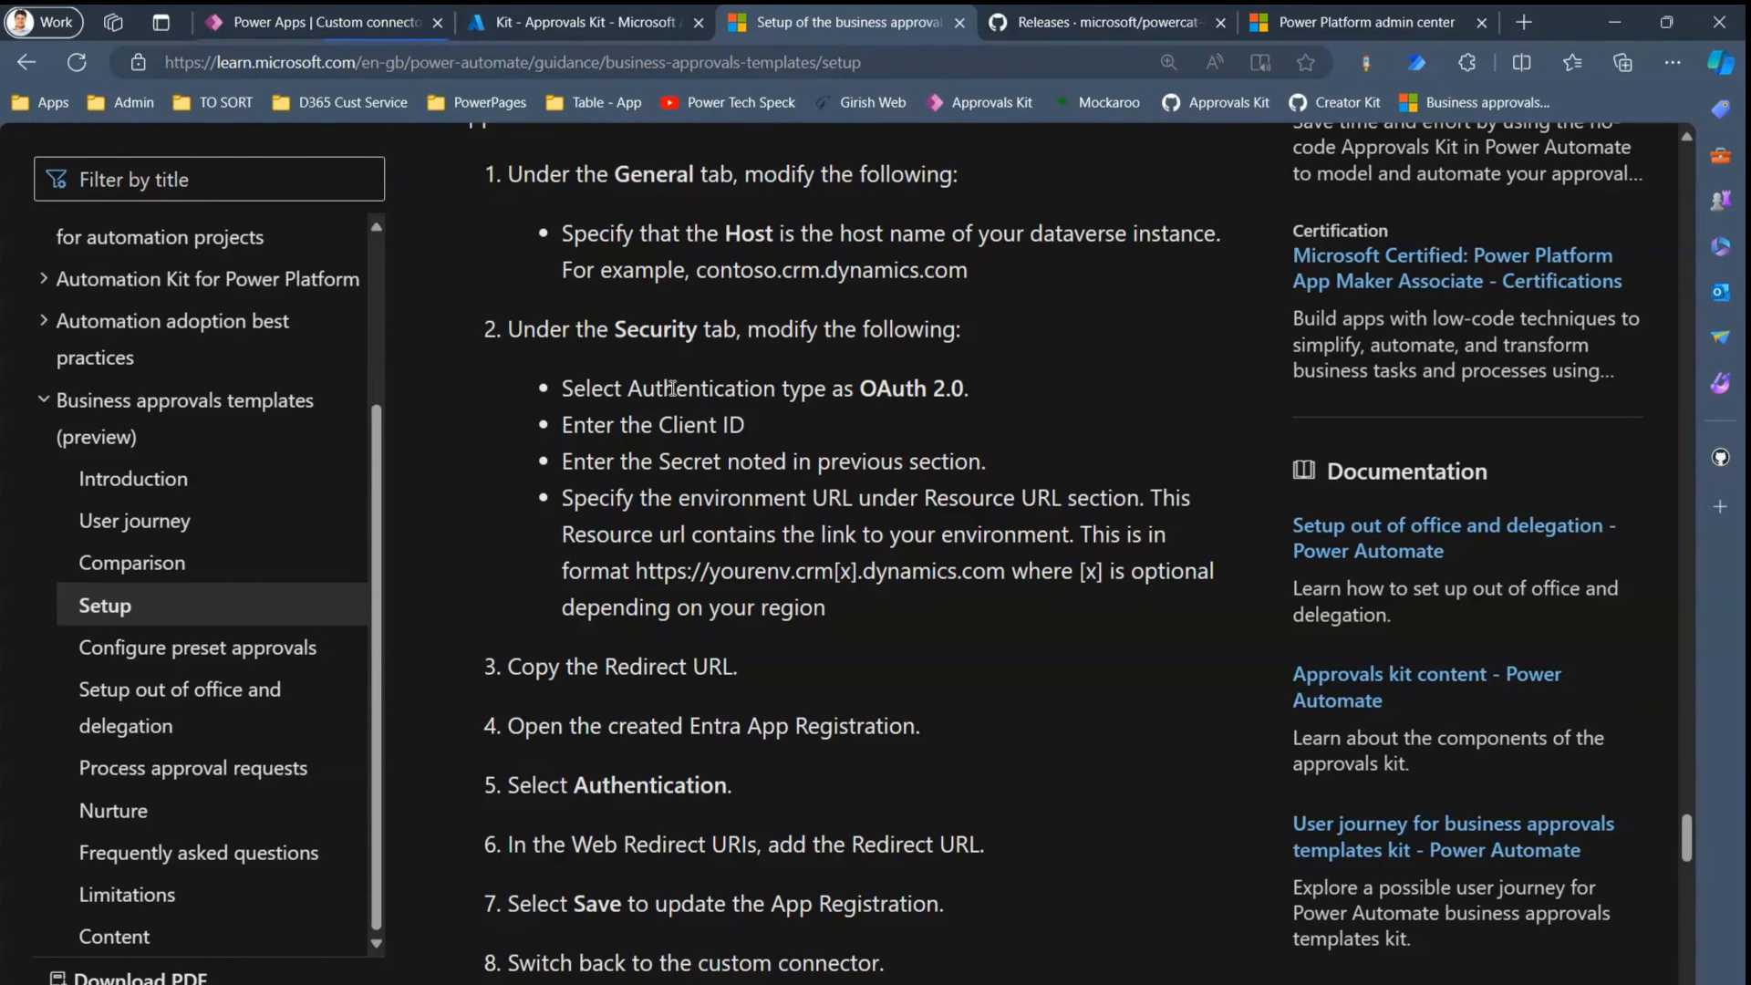
{"action": "left_click_drag", "start_coordinate": [671, 388], "coordinate": [942, 380]}
{"action": "double_click", "coordinate": [683, 424]}
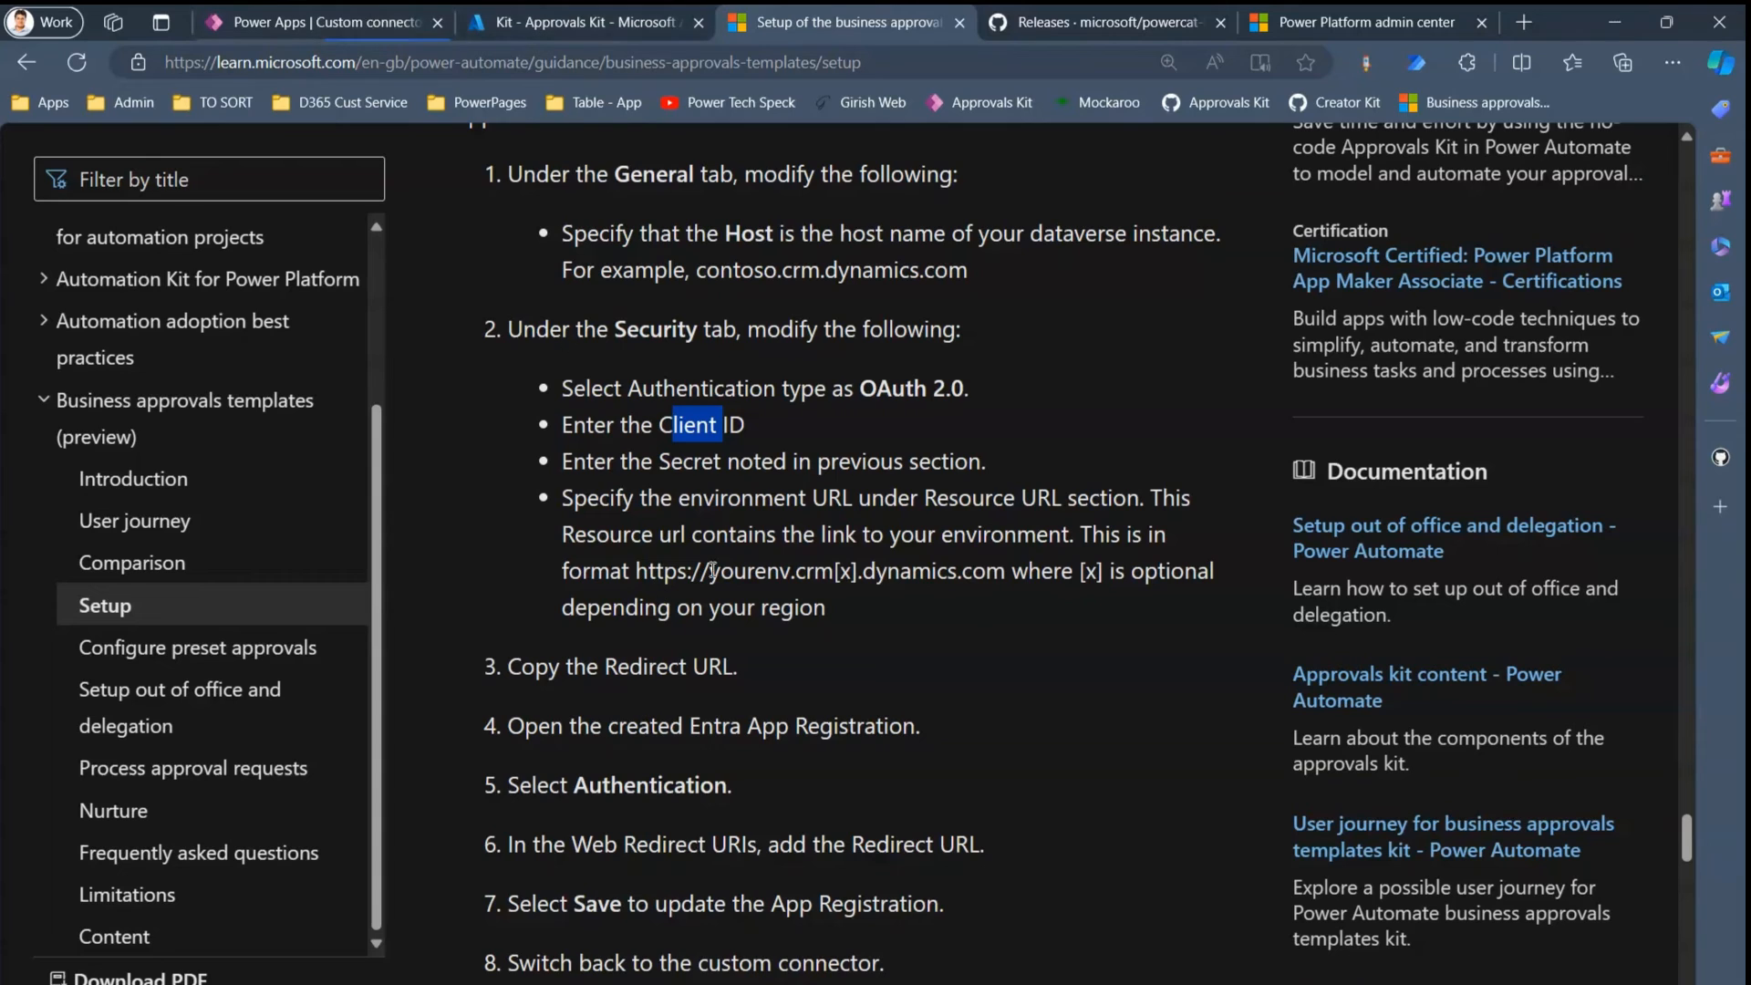
{"action": "left_click_drag", "start_coordinate": [641, 571], "coordinate": [1047, 572]}
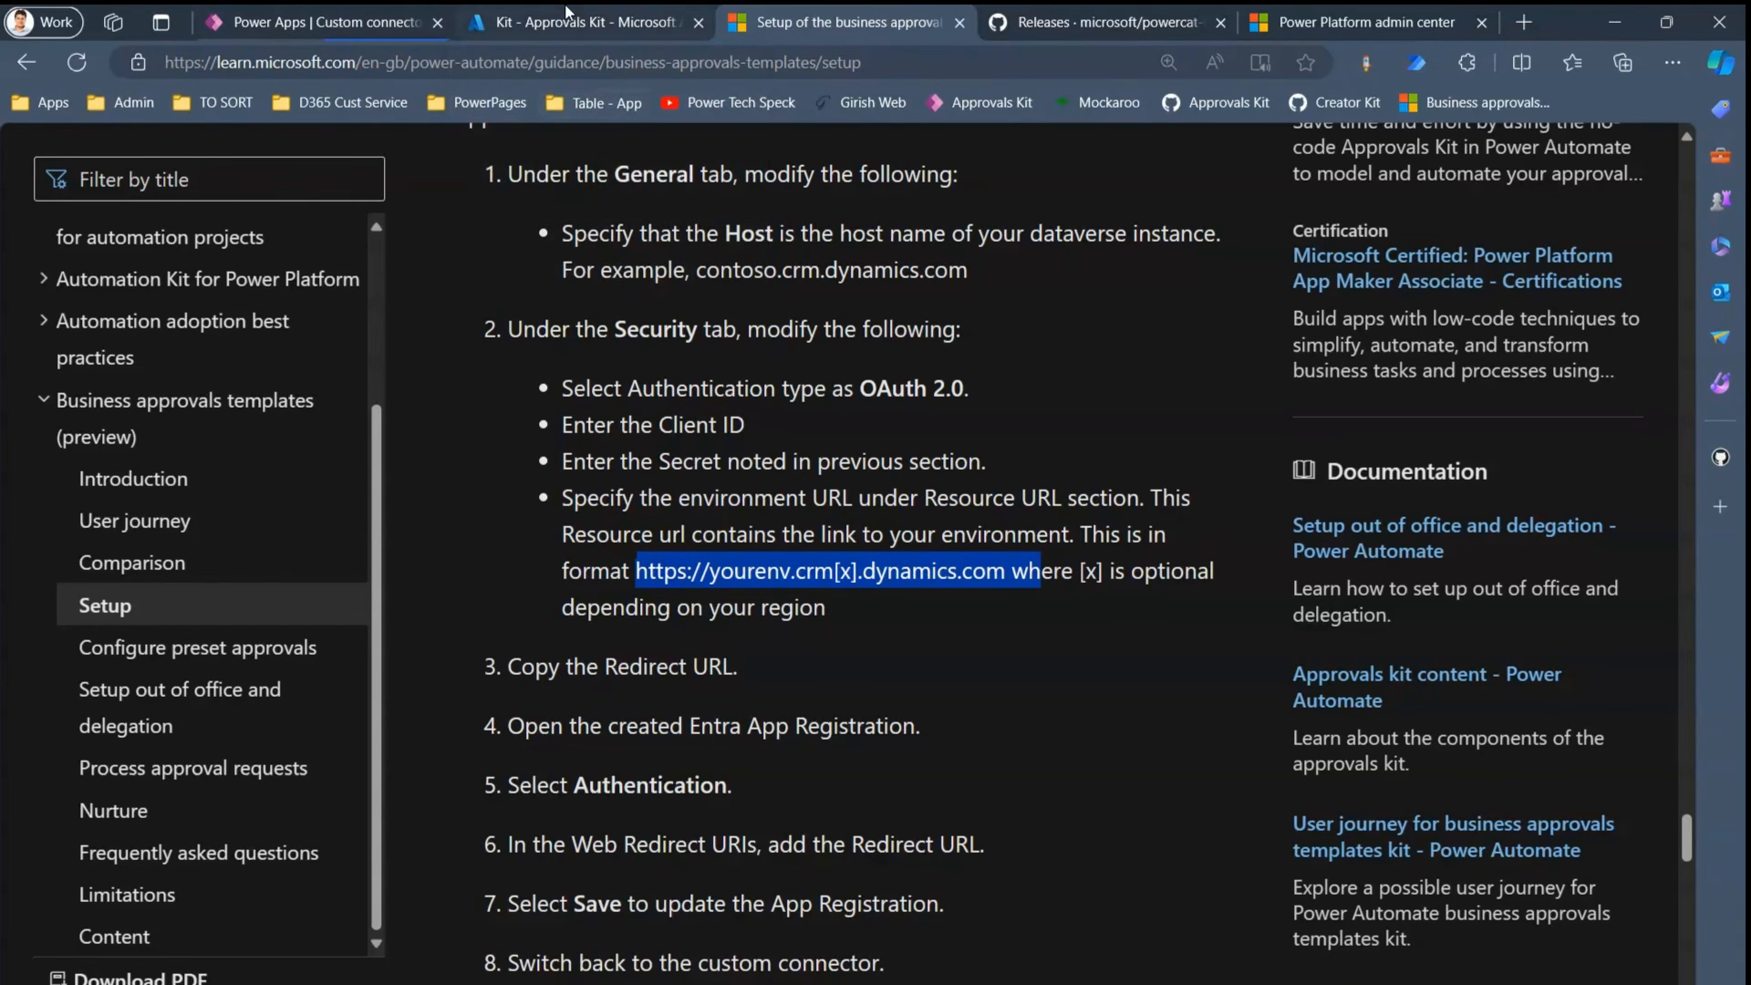
{"action": "left_click", "coordinate": [347, 27]}
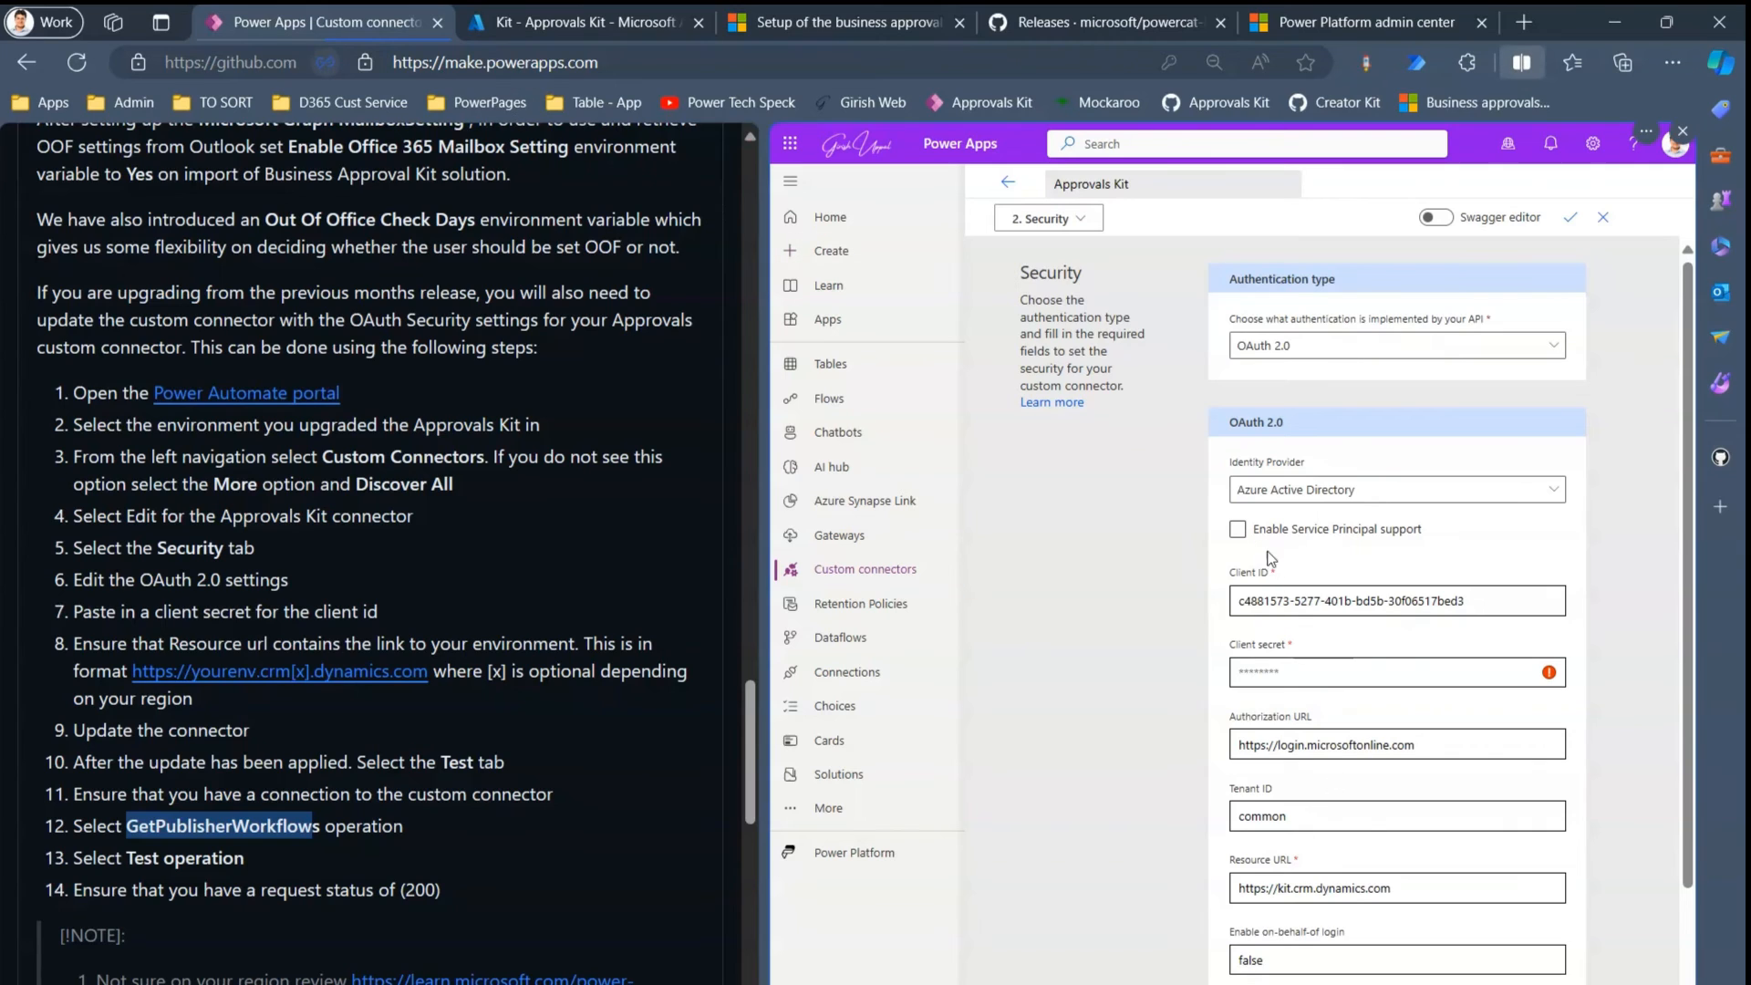
- Replace the connector's Client ID with the Approvals Kit client ID from the credentials notes
{"action": "left_click", "coordinate": [921, 966]}
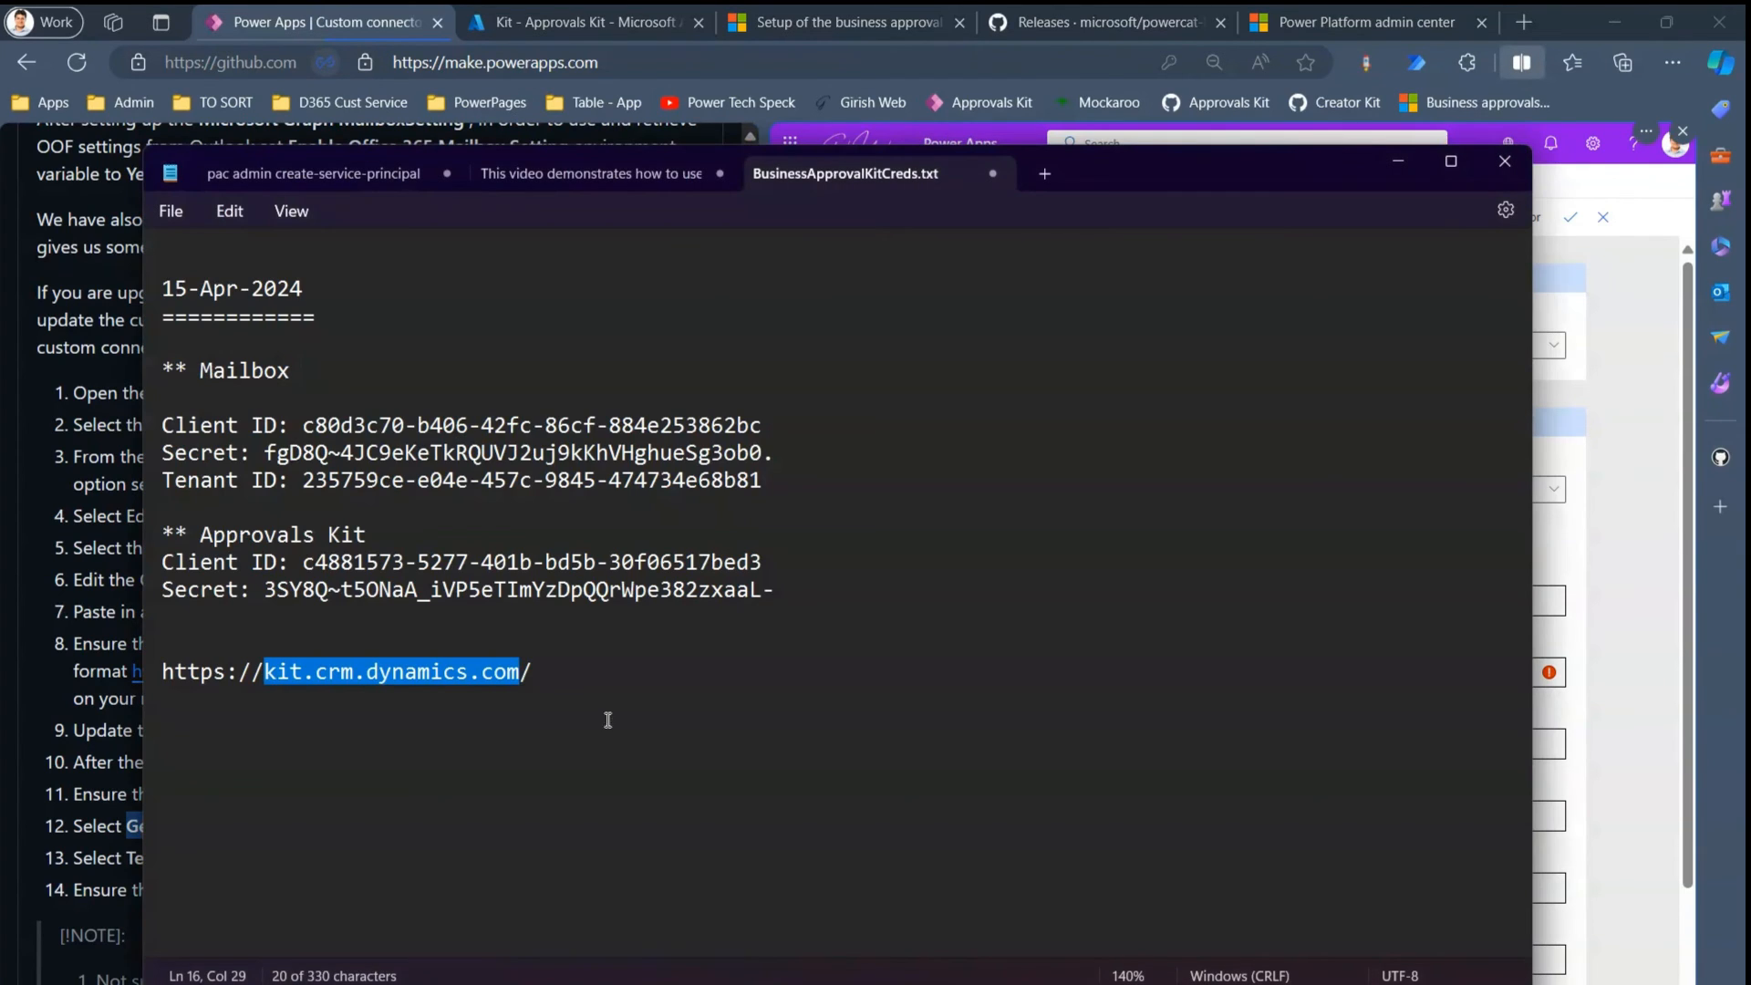
{"action": "left_click", "coordinate": [401, 604]}
{"action": "left_click_drag", "start_coordinate": [306, 563], "coordinate": [761, 568]}
{"action": "key", "text": "alt+Tab"}
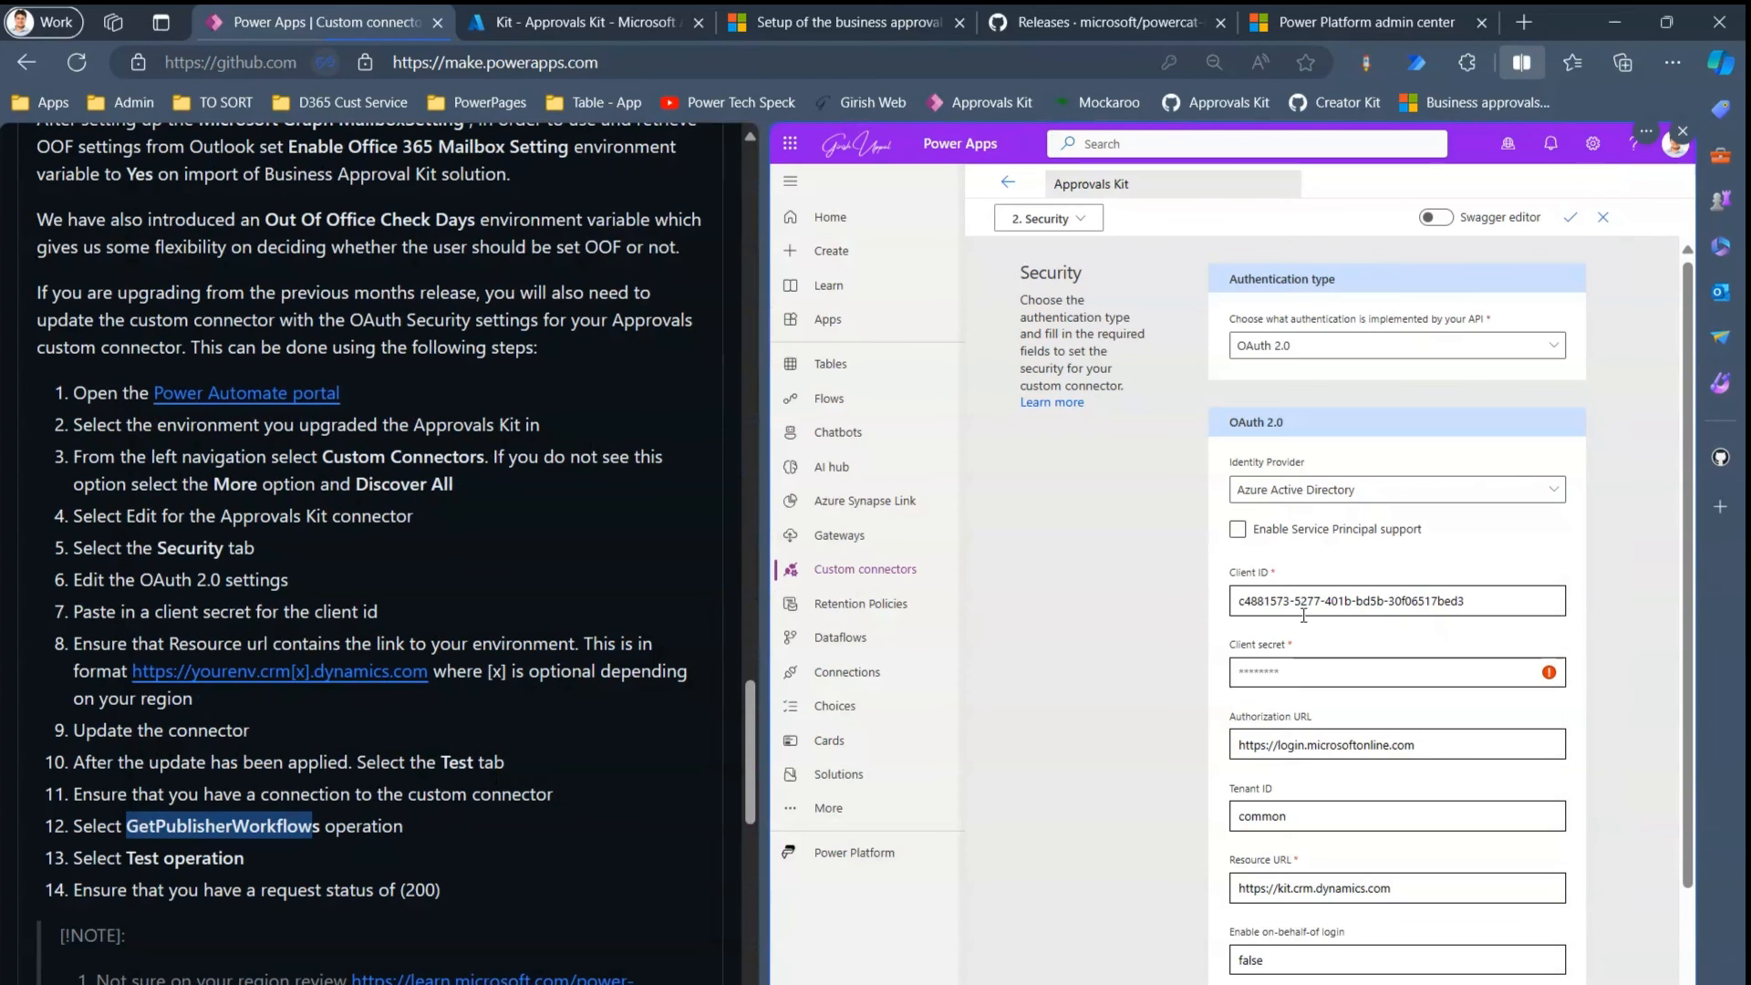
{"action": "left_click", "coordinate": [1303, 608]}
{"action": "key", "text": "ctrl+a"}
{"action": "key", "text": "ctrl+v"}
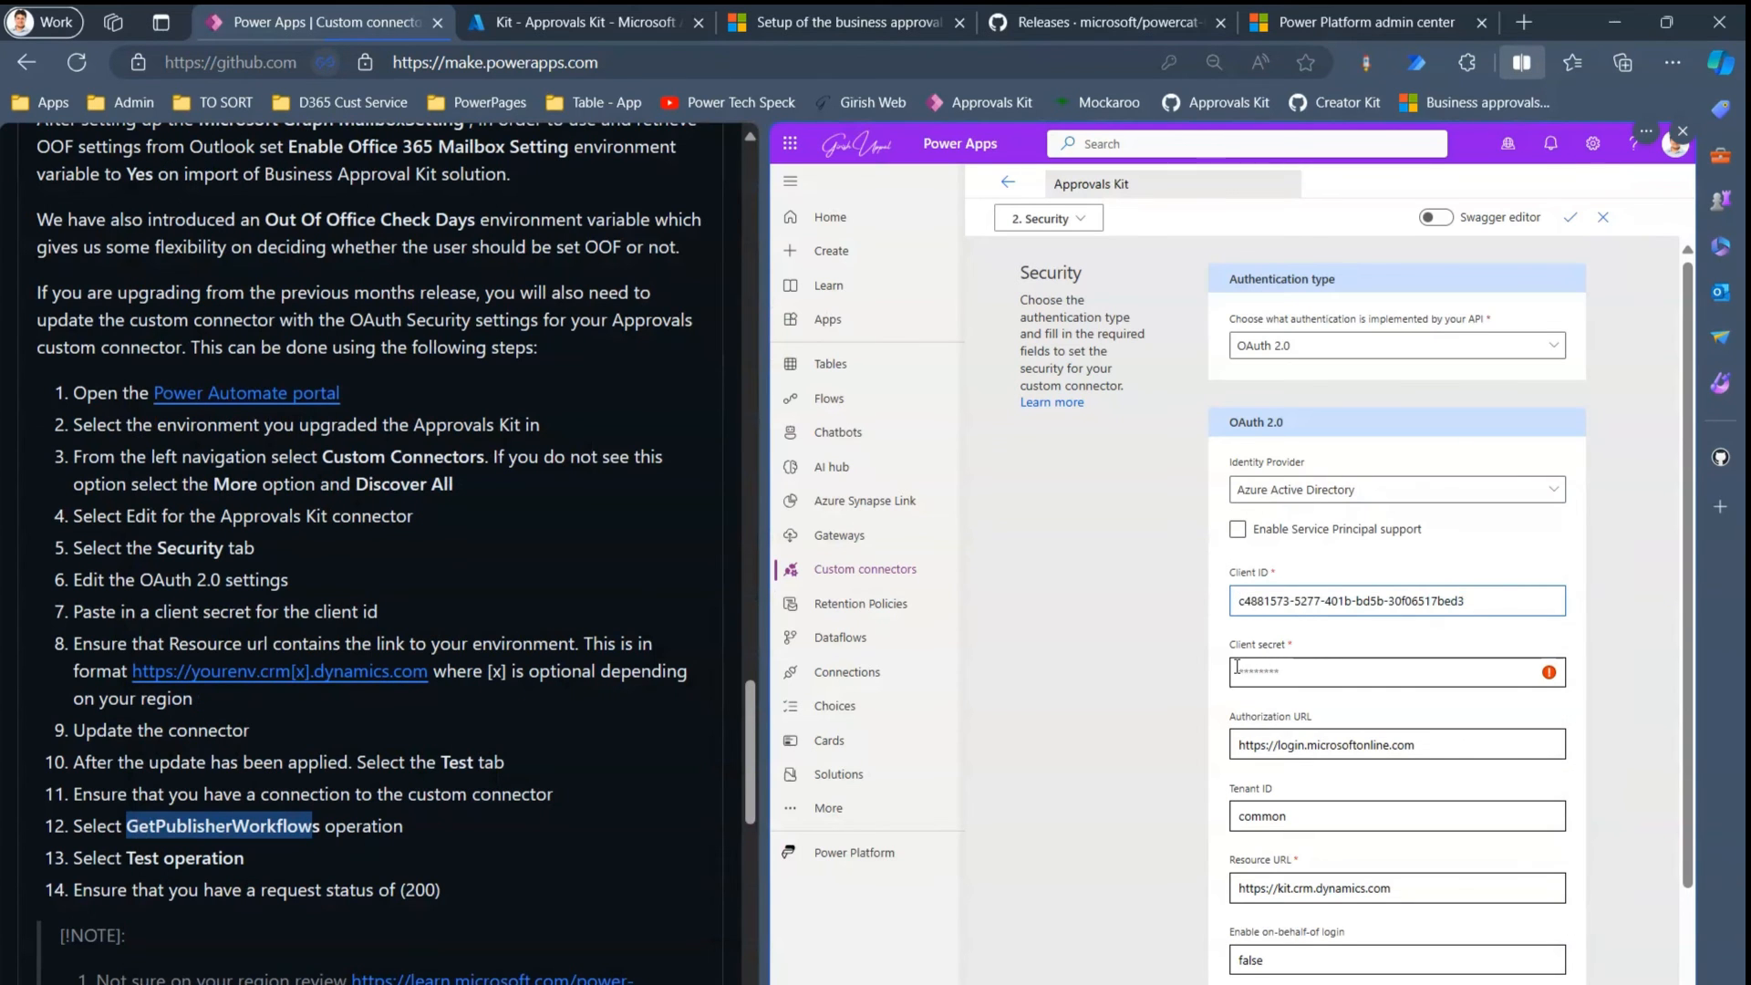
- Paste the new Approvals Kit client secret into the Client secret field
{"action": "key", "text": "alt+Tab"}
{"action": "left_click_drag", "start_coordinate": [266, 590], "coordinate": [780, 602]}
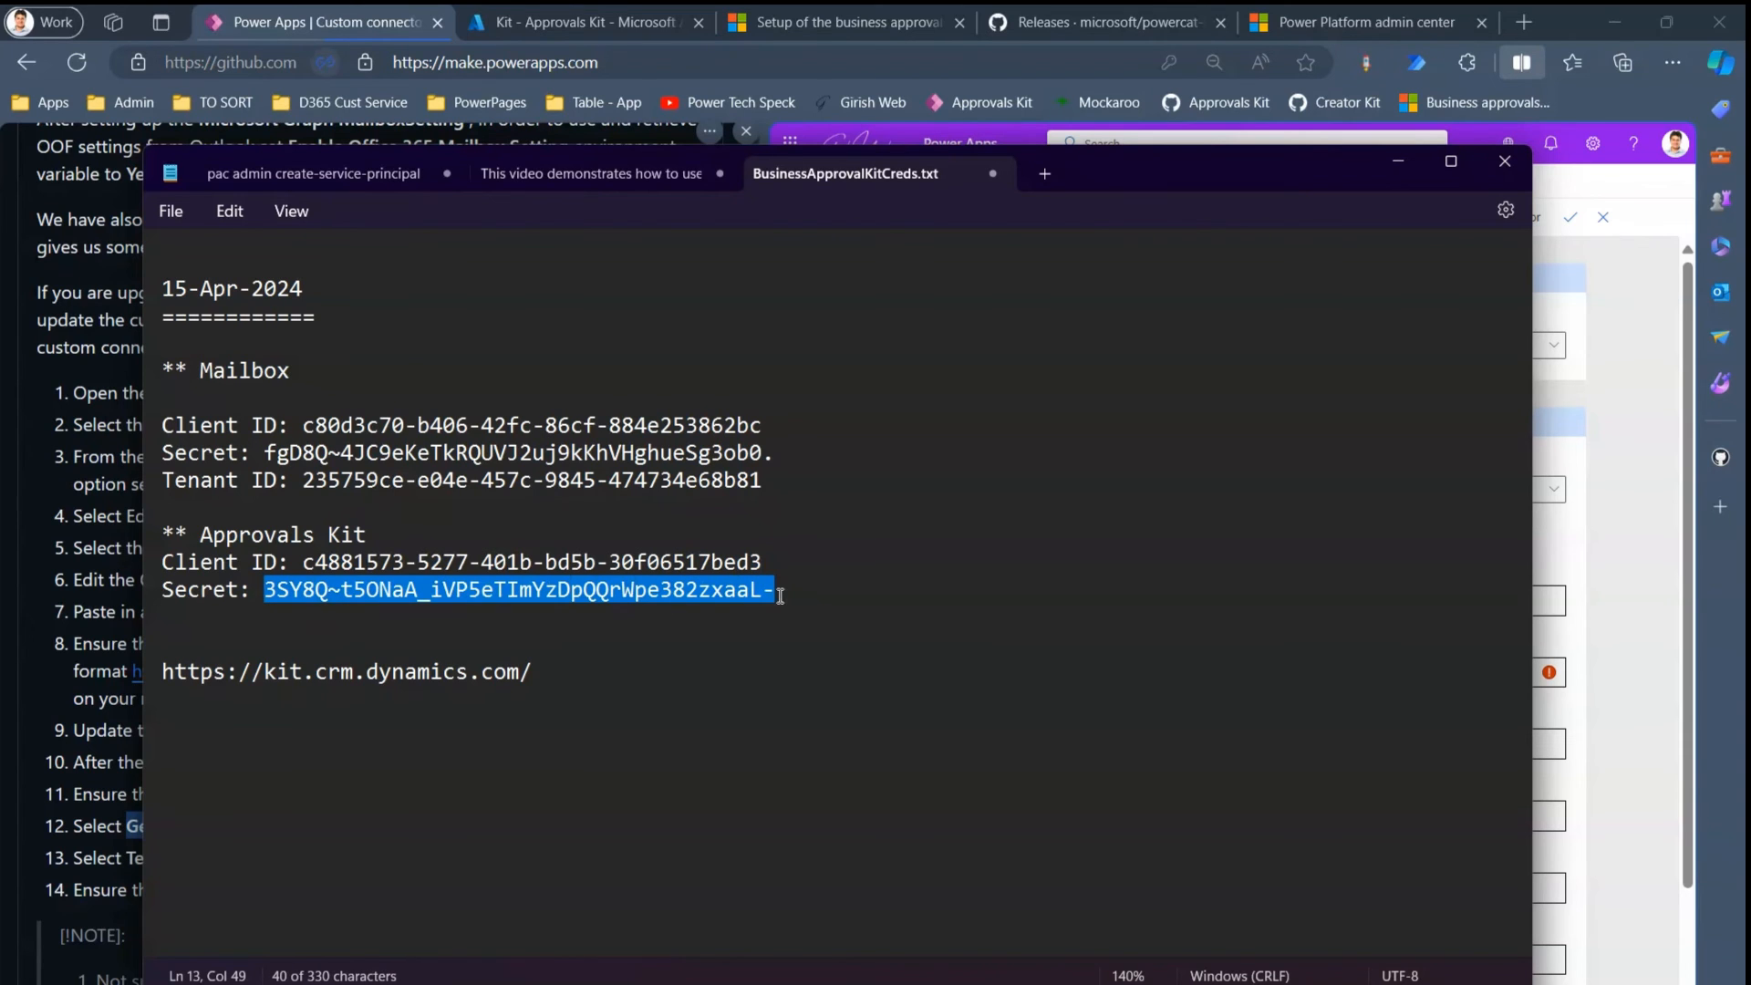
{"action": "key", "text": "alt+Tab"}
{"action": "left_click", "coordinate": [1272, 671]}
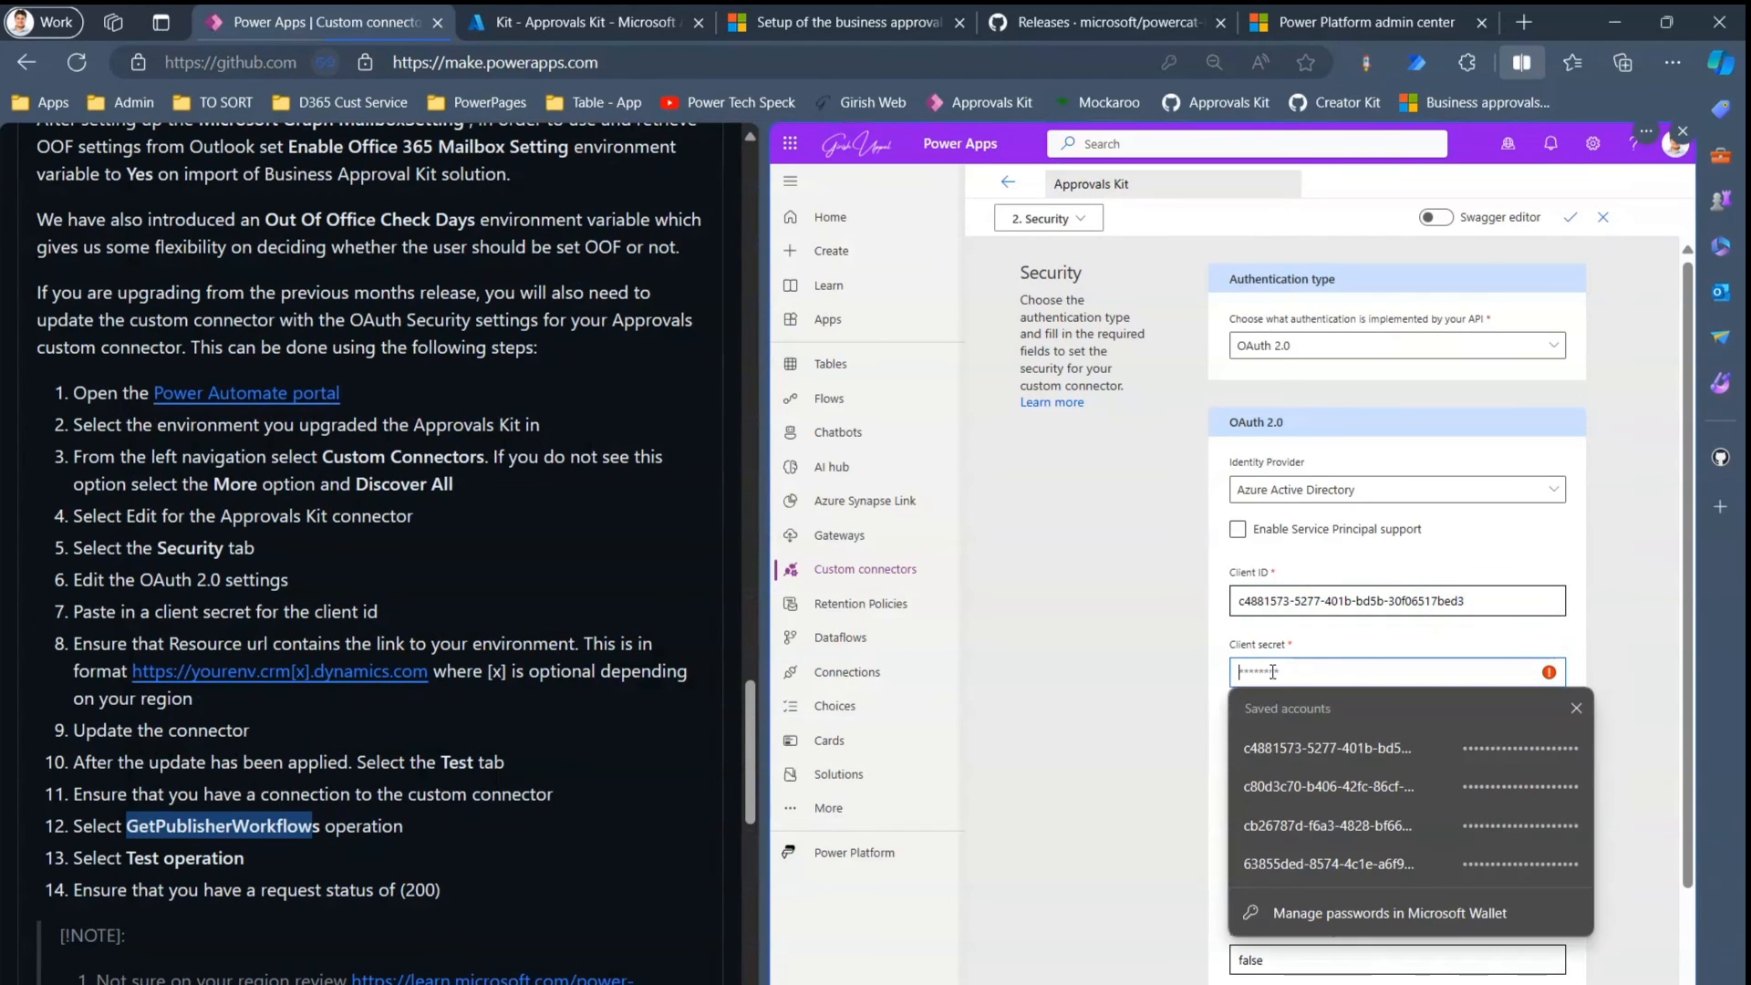
{"action": "key", "text": "ctrl+v"}
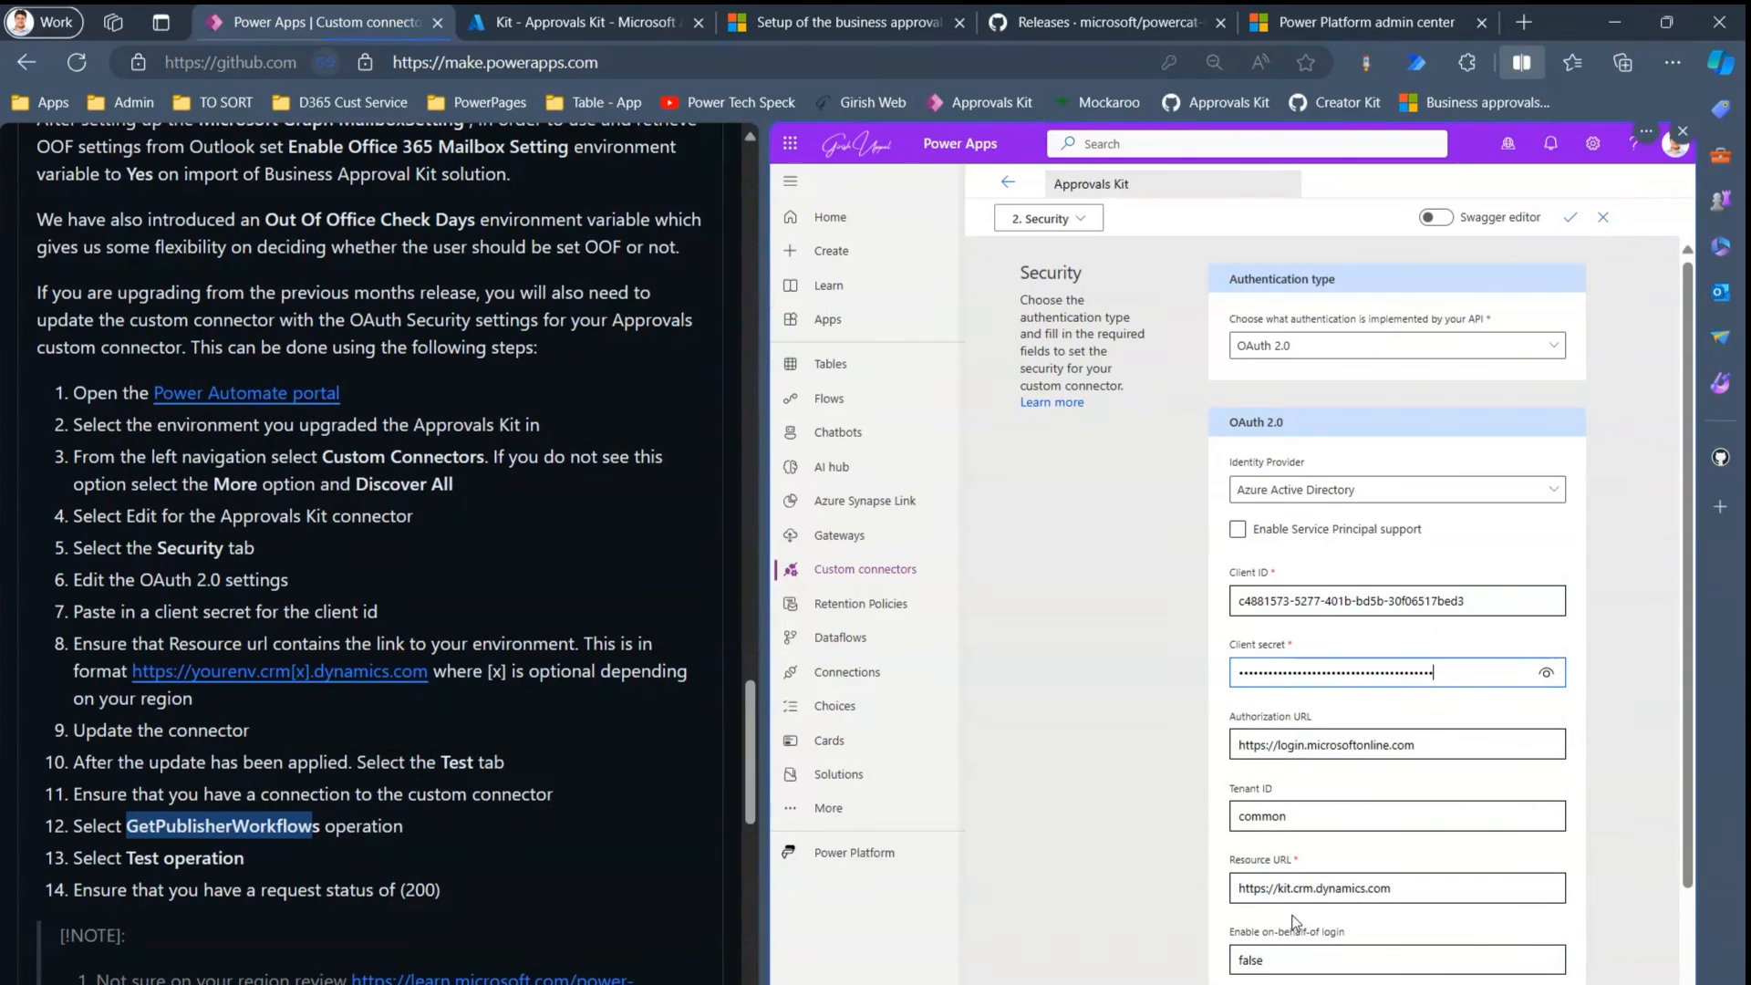
{"action": "key", "text": "alt+Tab"}
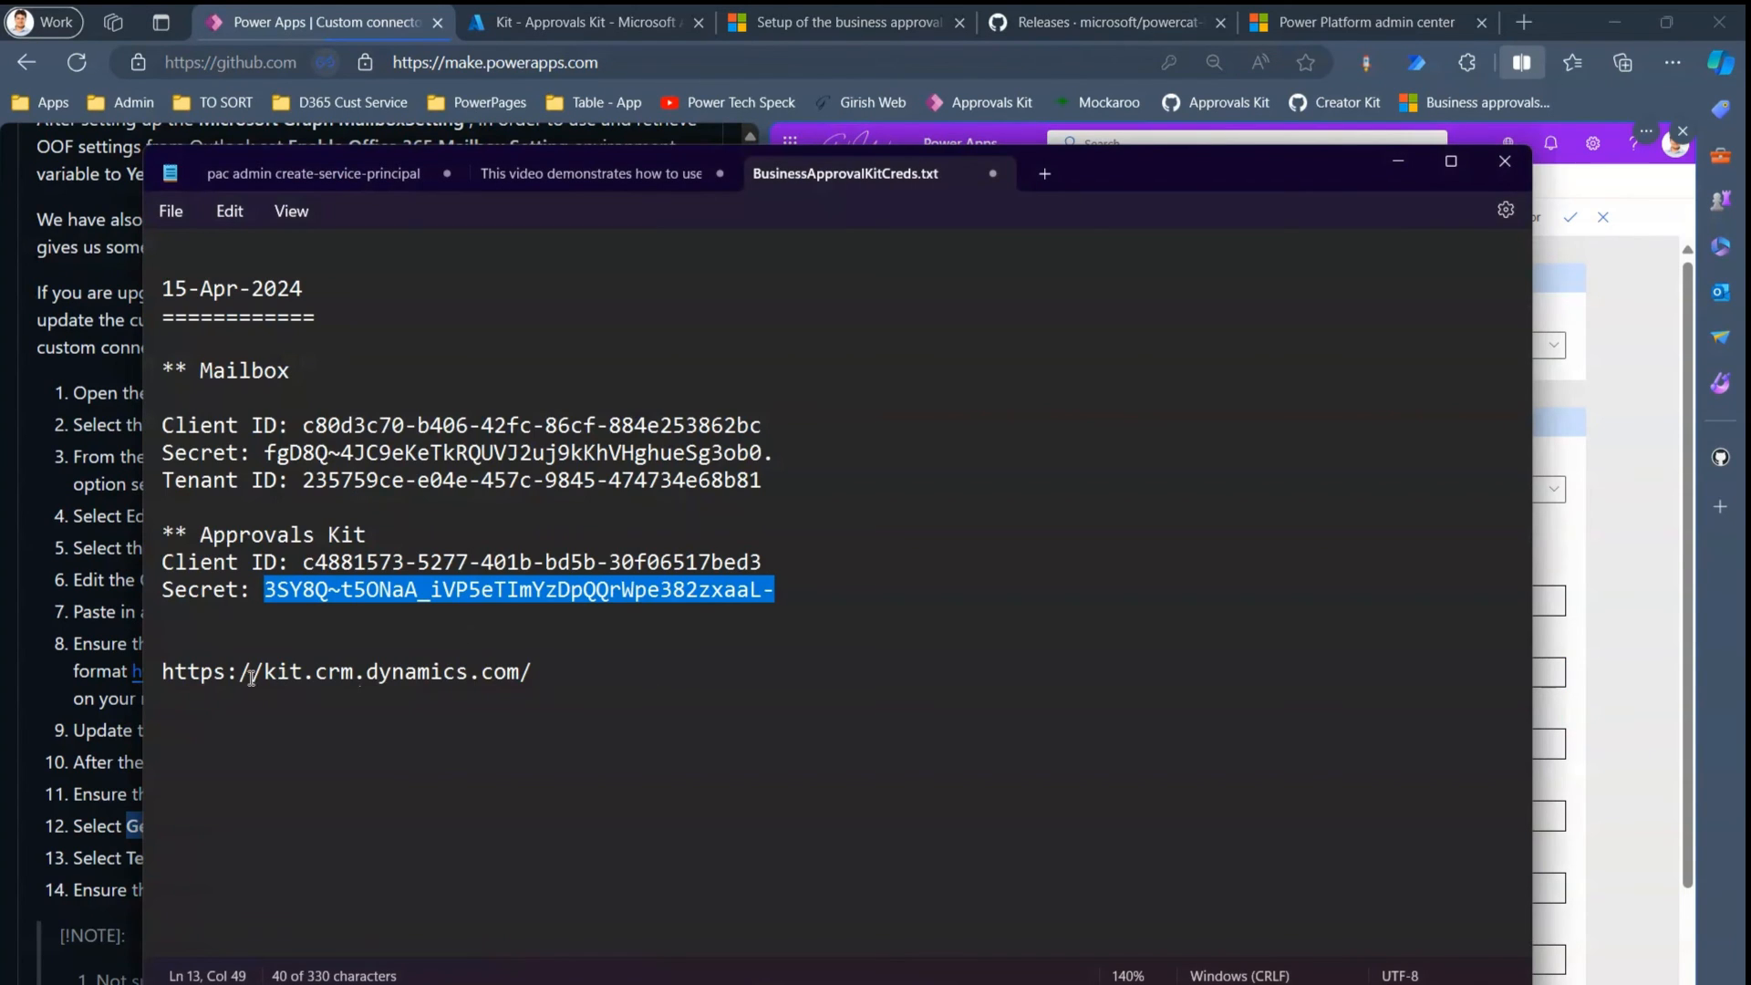
{"action": "left_click_drag", "start_coordinate": [164, 675], "coordinate": [523, 673]}
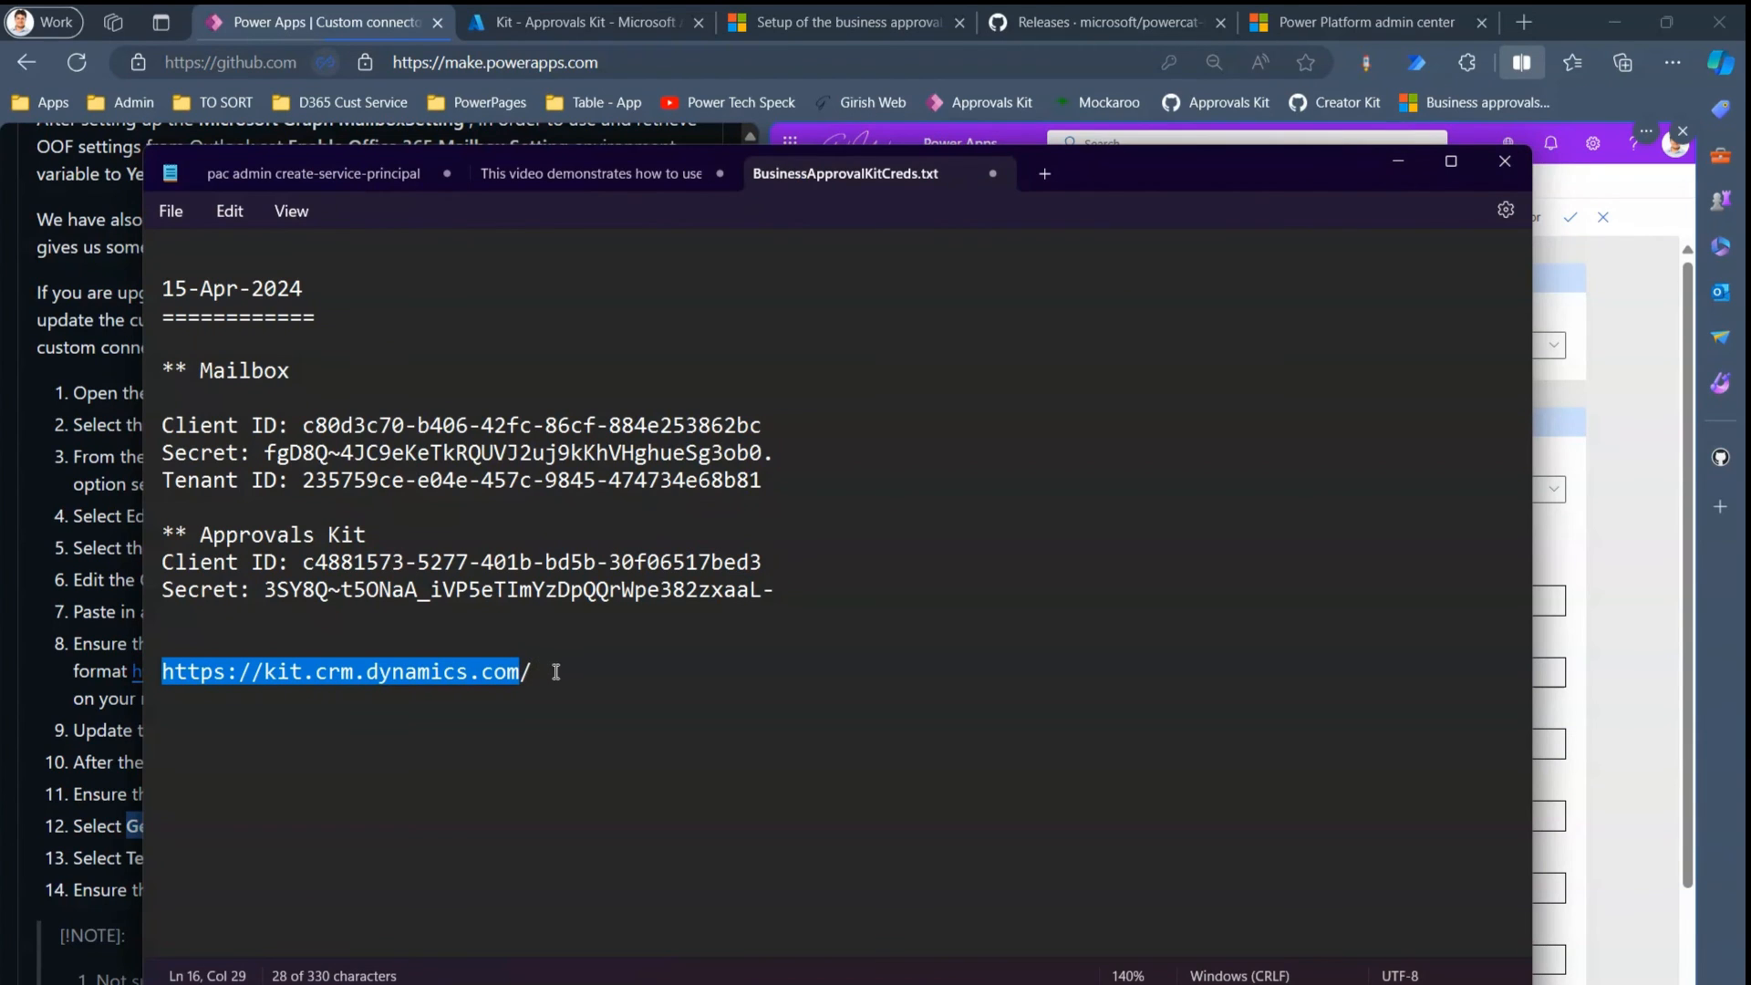
{"action": "key", "text": "alt+Tab"}
{"action": "left_click_drag", "start_coordinate": [1407, 889], "coordinate": [1049, 919]}
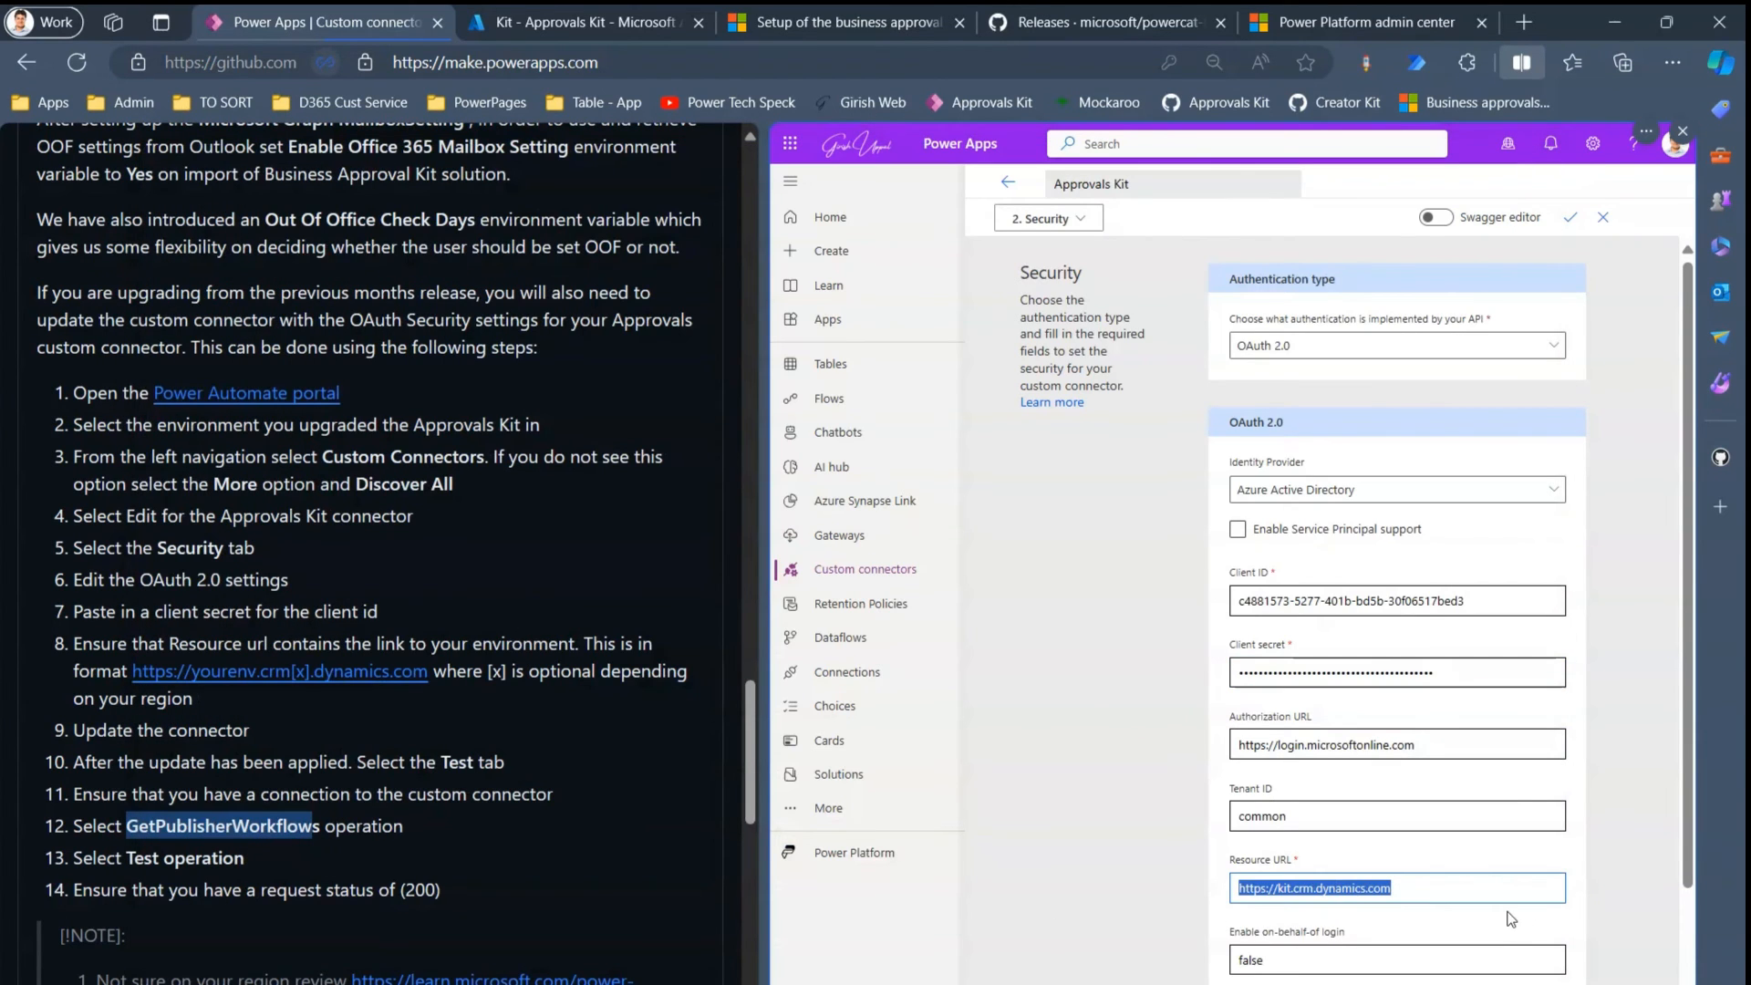
{"action": "left_click_drag", "start_coordinate": [1687, 884], "coordinate": [1705, 943]}
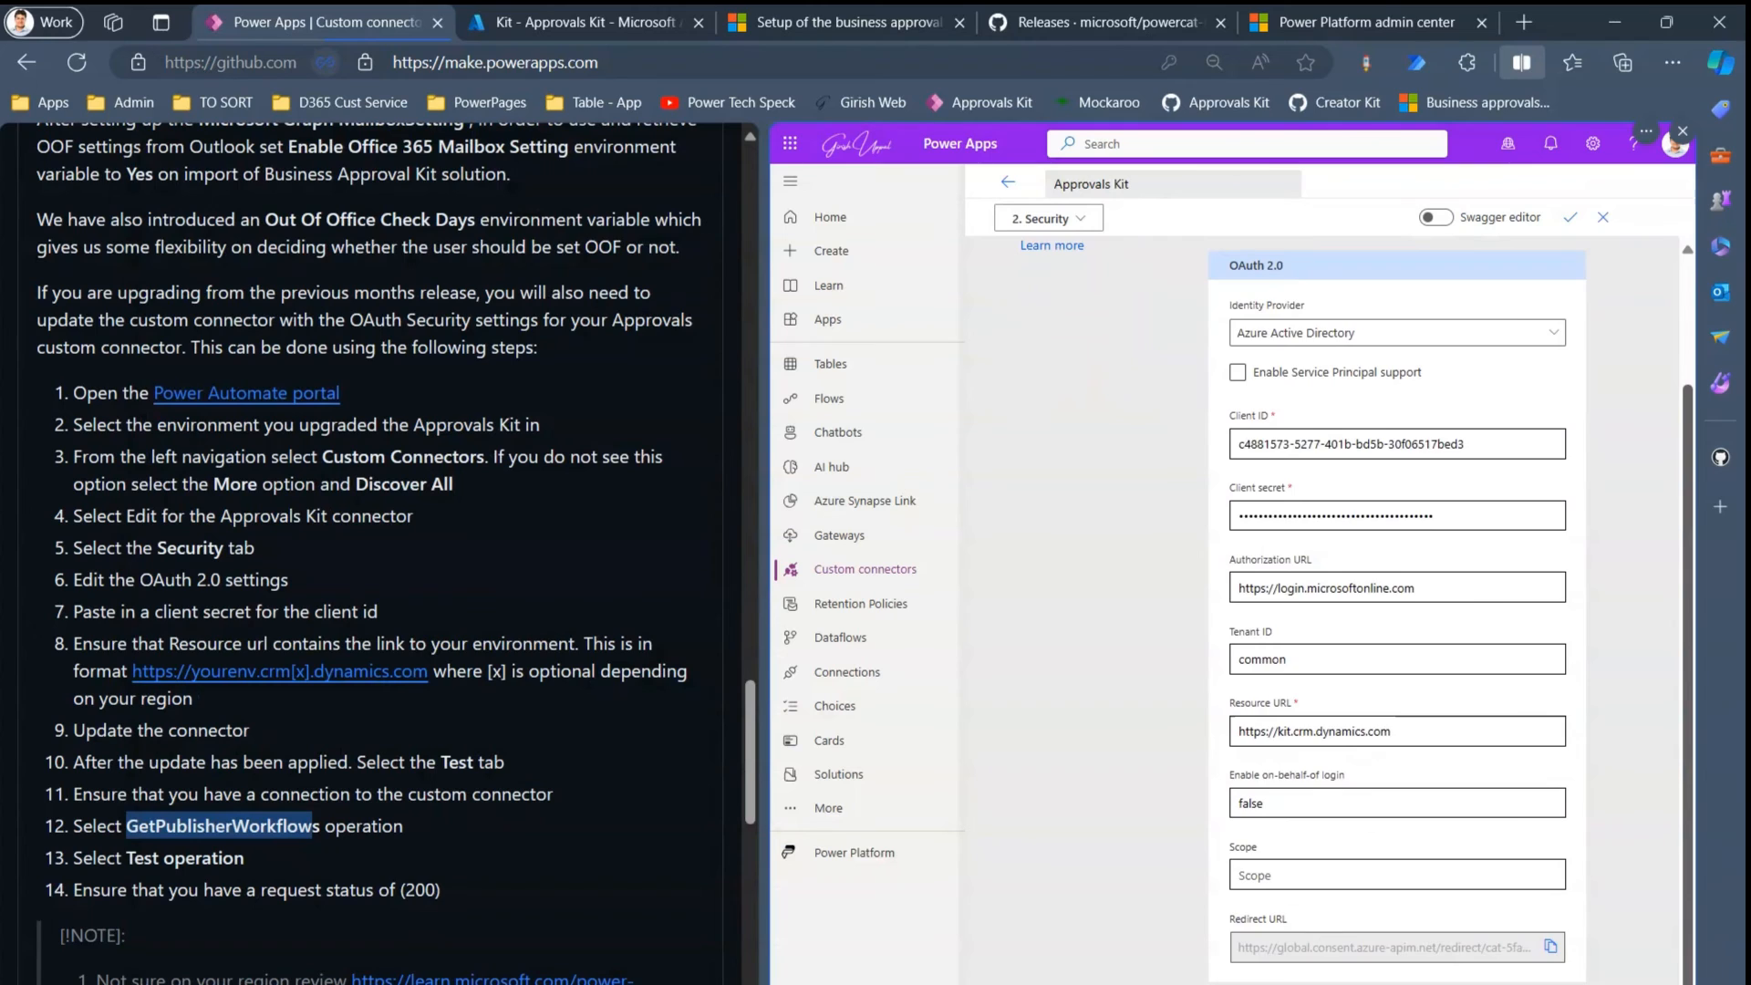
{"action": "left_click_drag", "start_coordinate": [1689, 785], "coordinate": [1688, 661]}
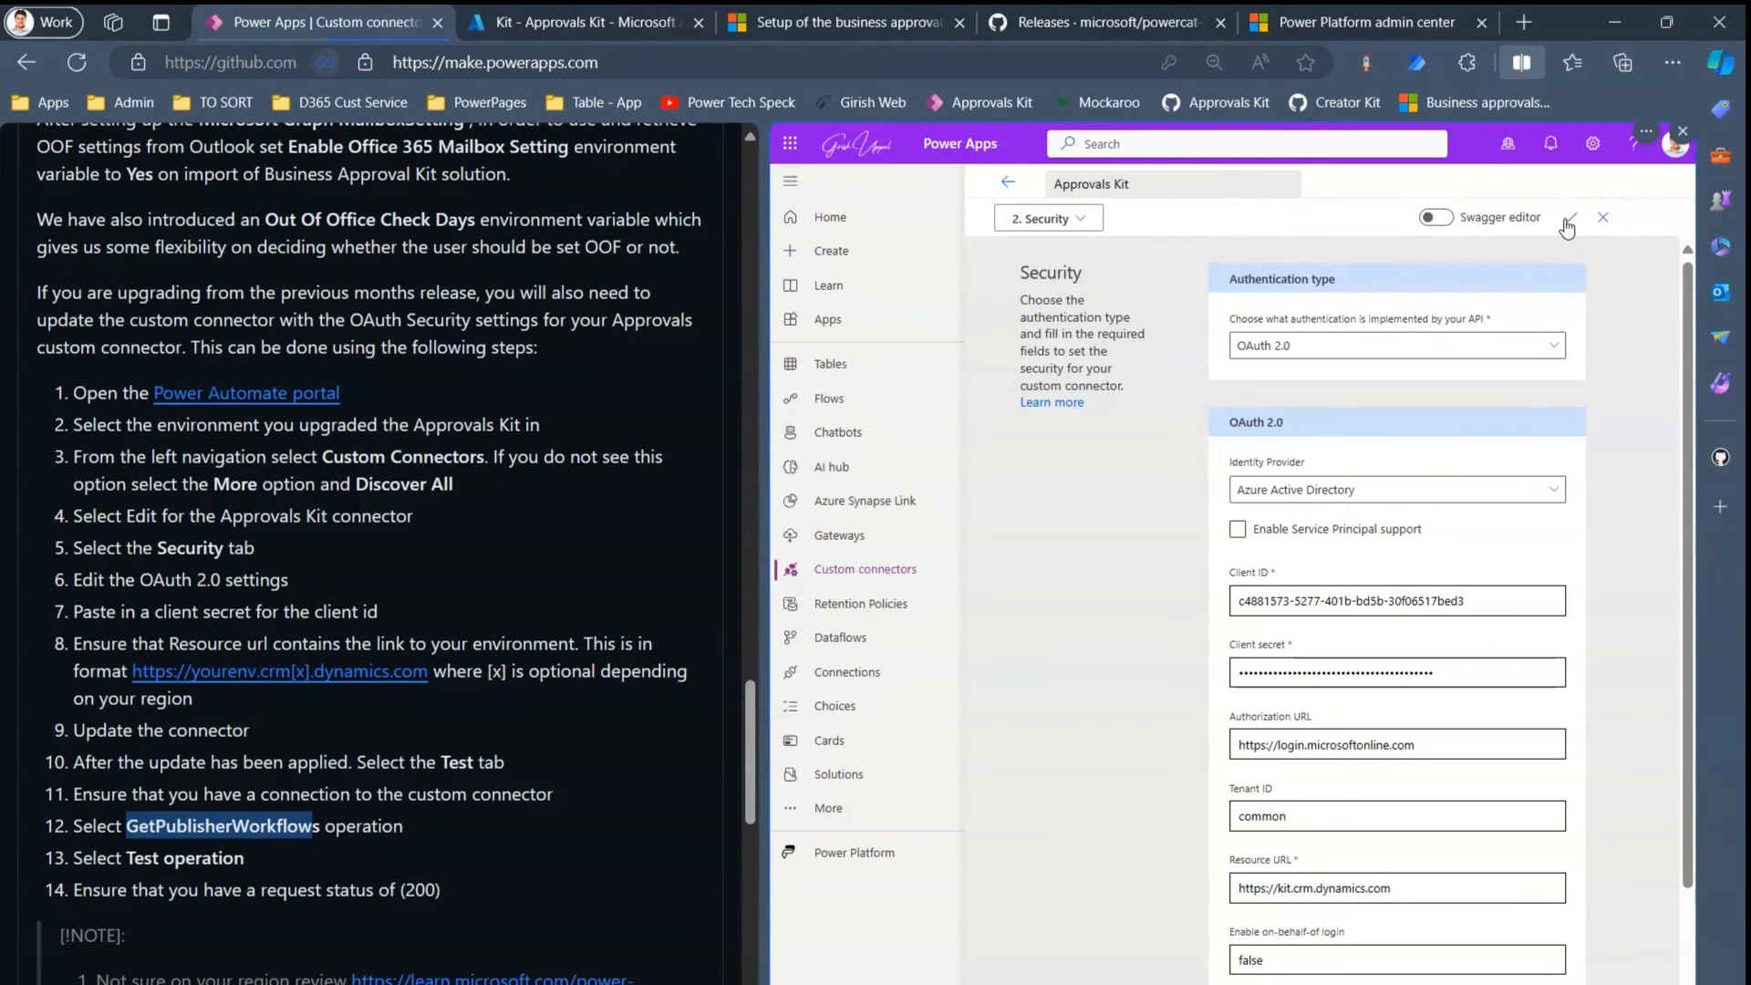
{"action": "left_click", "coordinate": [1569, 223]}
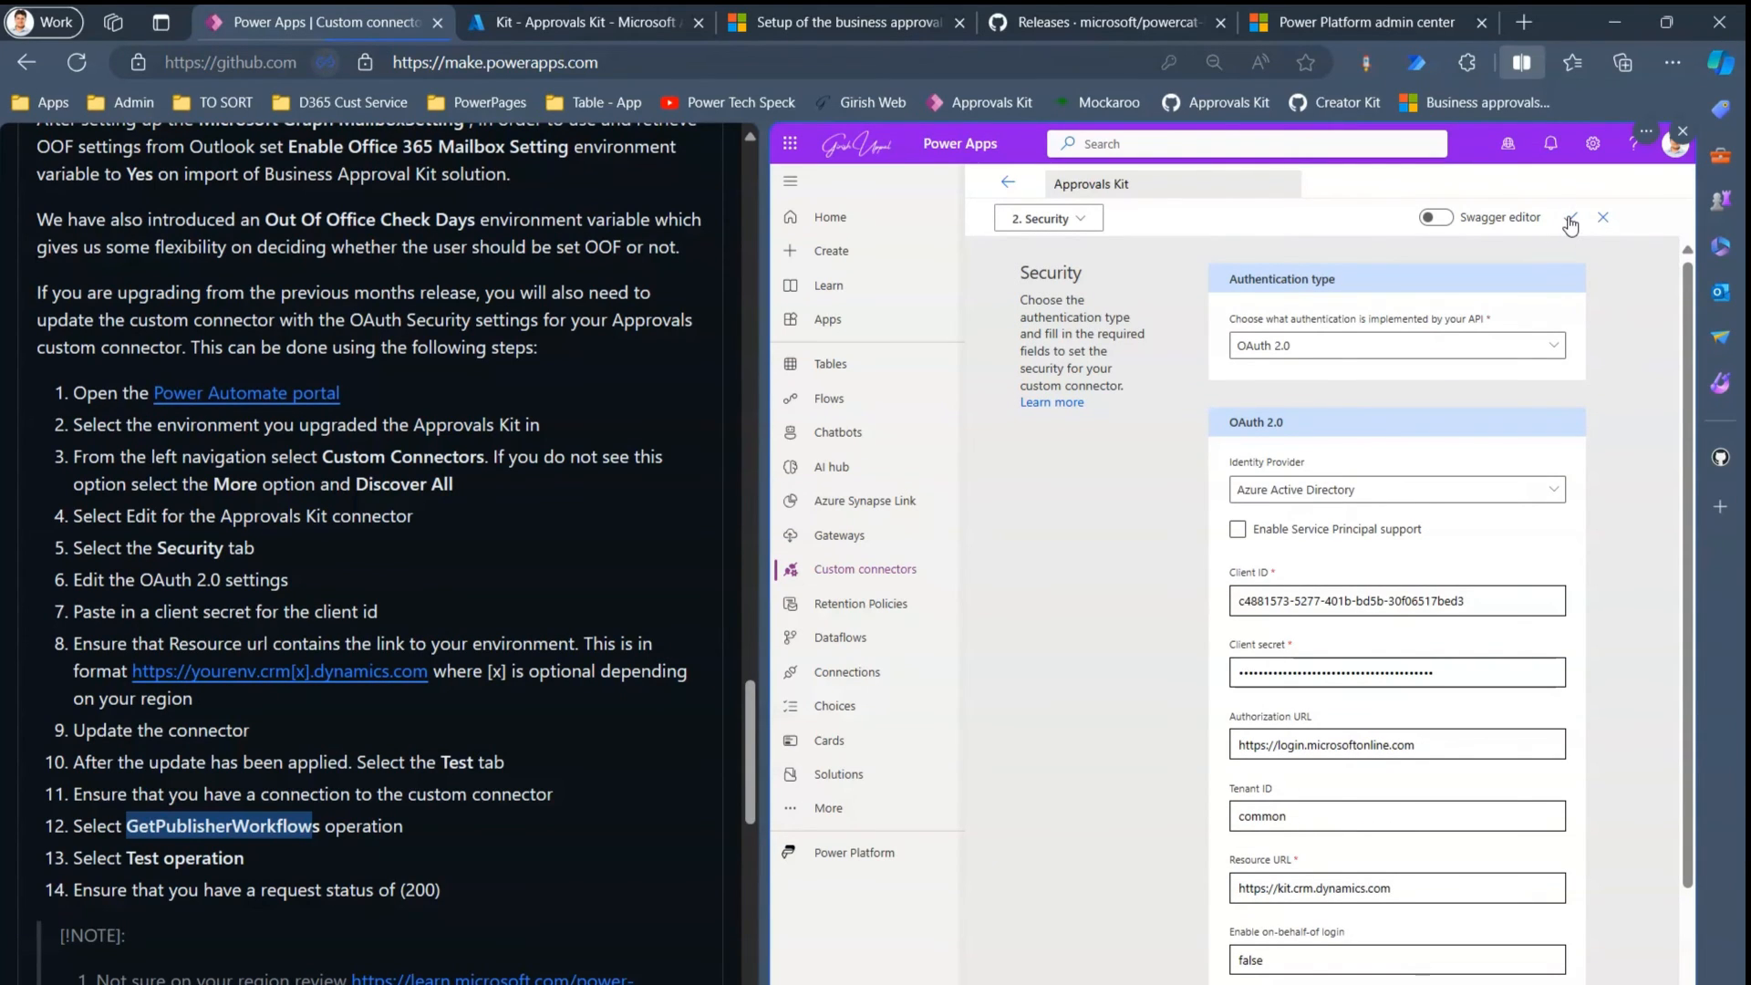
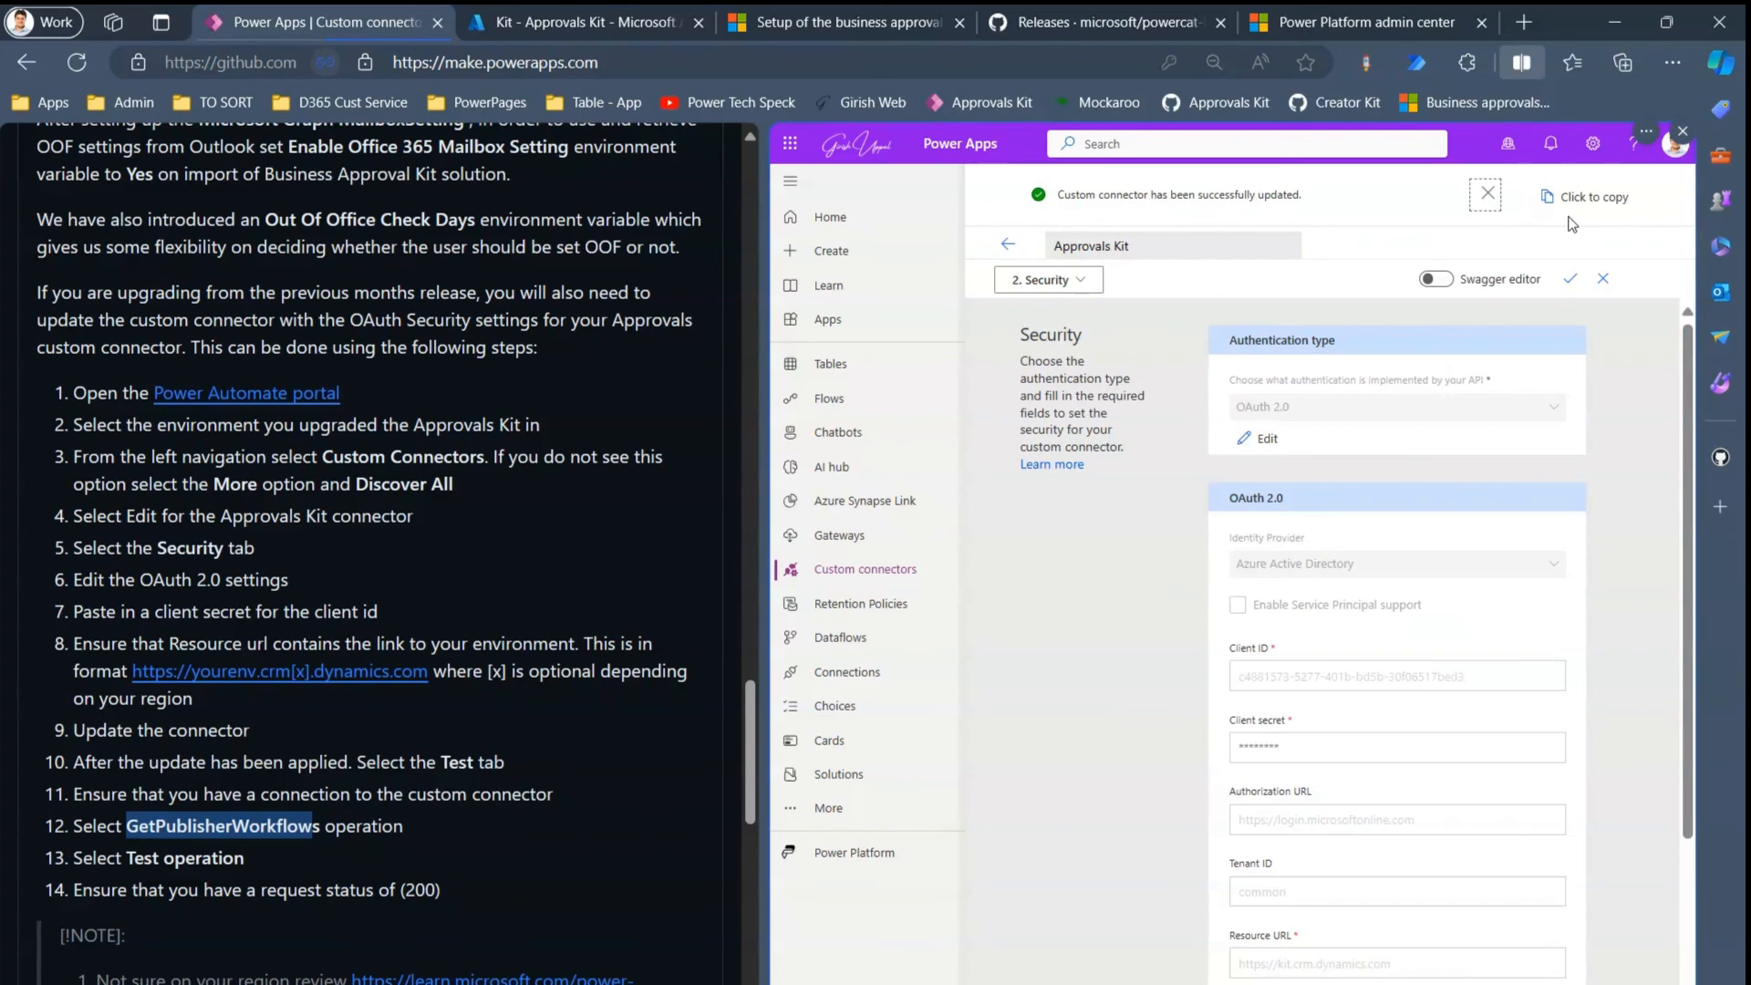
- Copy the connector's redirect URL and bring up the Approvals Kit registration's Authentication page
{"action": "scroll", "coordinate": [1694, 969], "scroll_direction": "down", "scroll_amount": 3}
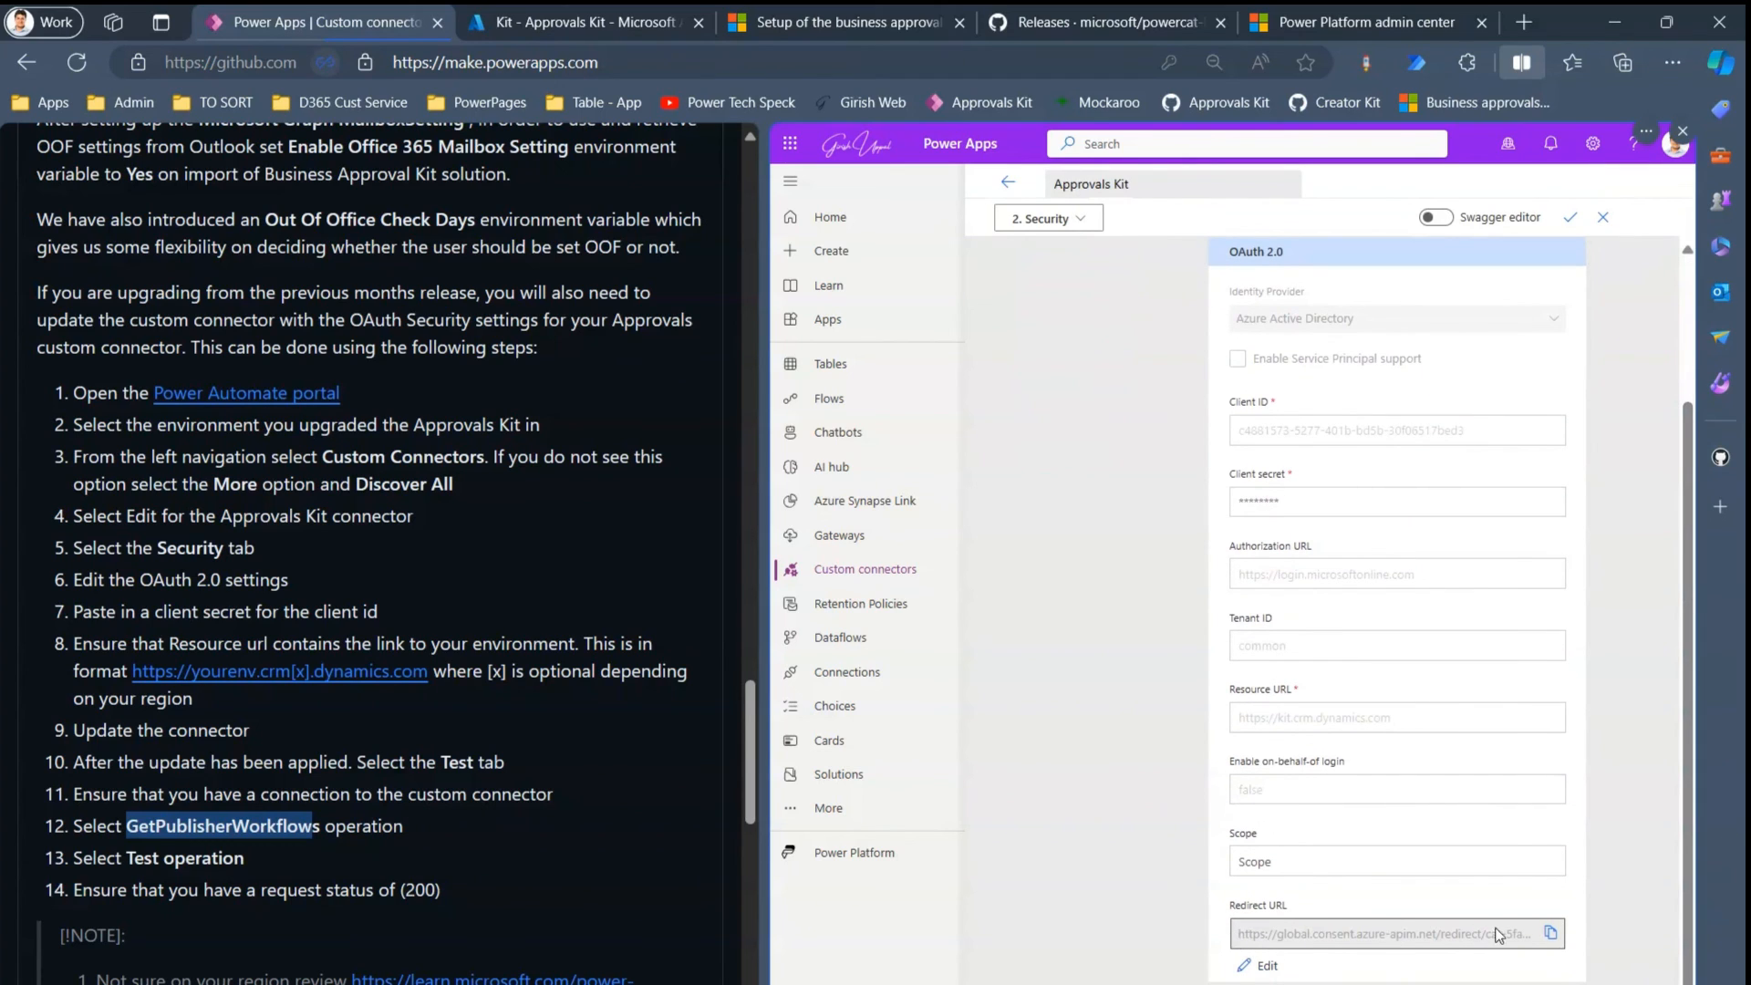
{"action": "left_click", "coordinate": [1551, 936]}
{"action": "left_click", "coordinate": [615, 22]}
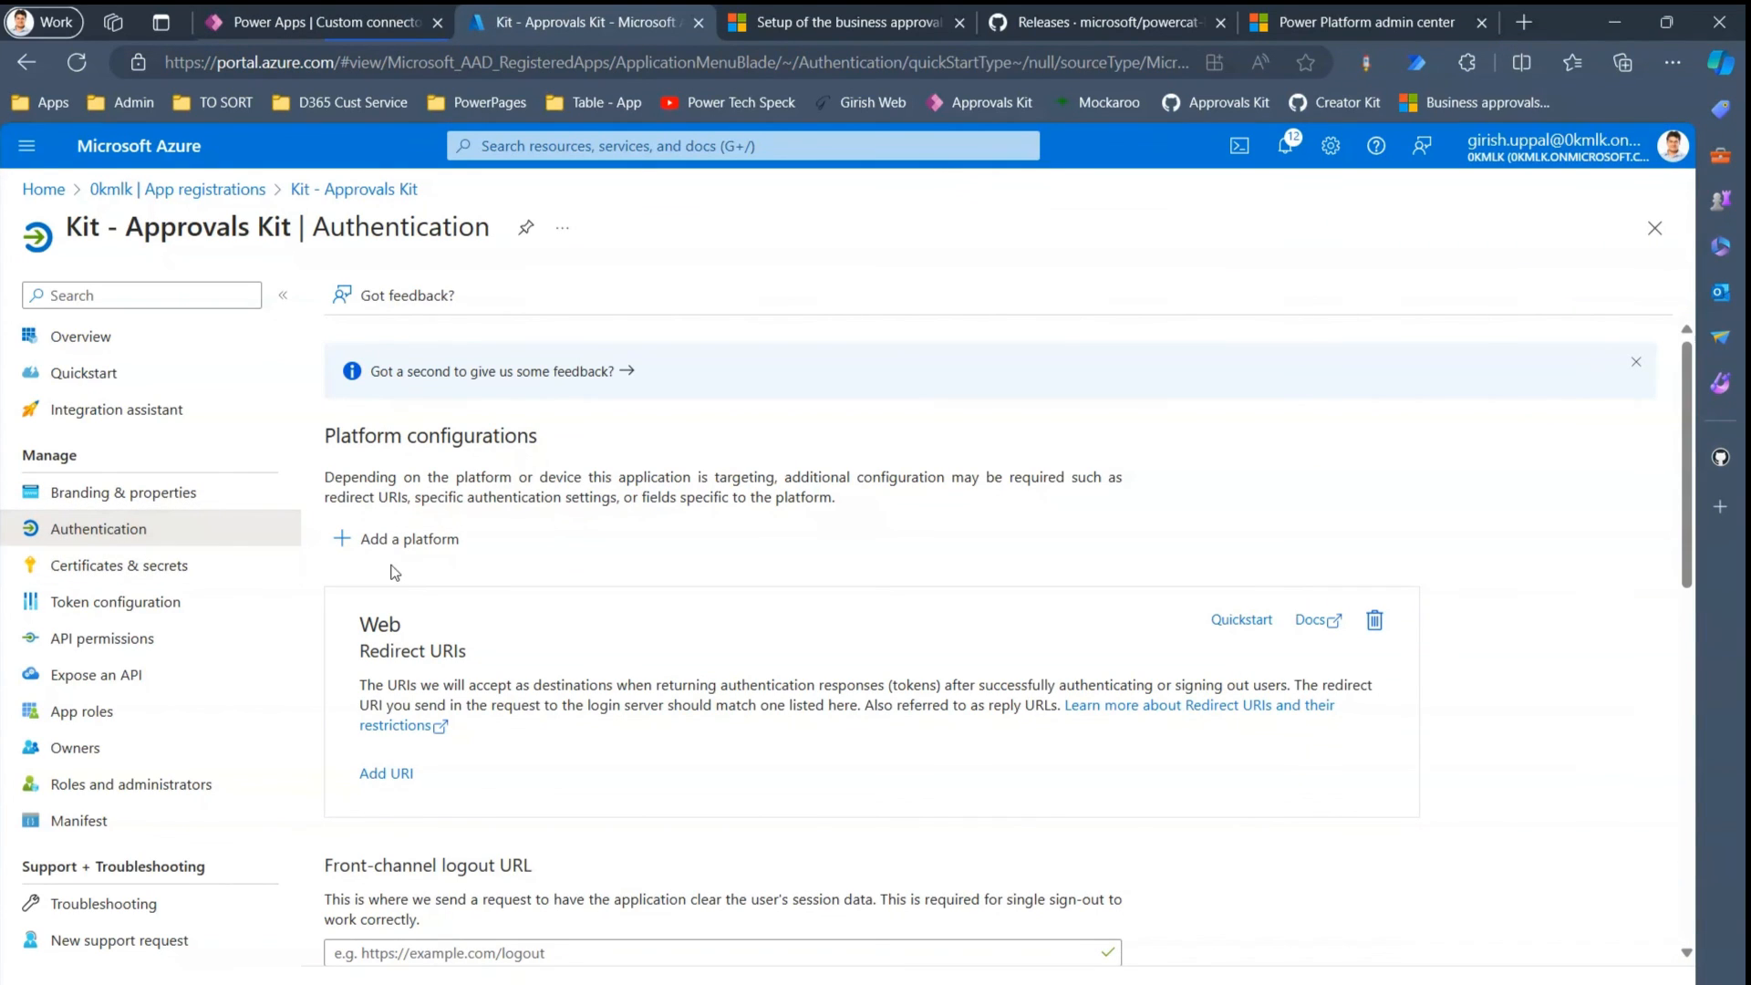
- Add a Web platform to Kit - Approvals Kit using the connector's redirect URI, then return to Power Apps
{"action": "left_click", "coordinate": [404, 539]}
{"action": "left_click", "coordinate": [1169, 387]}
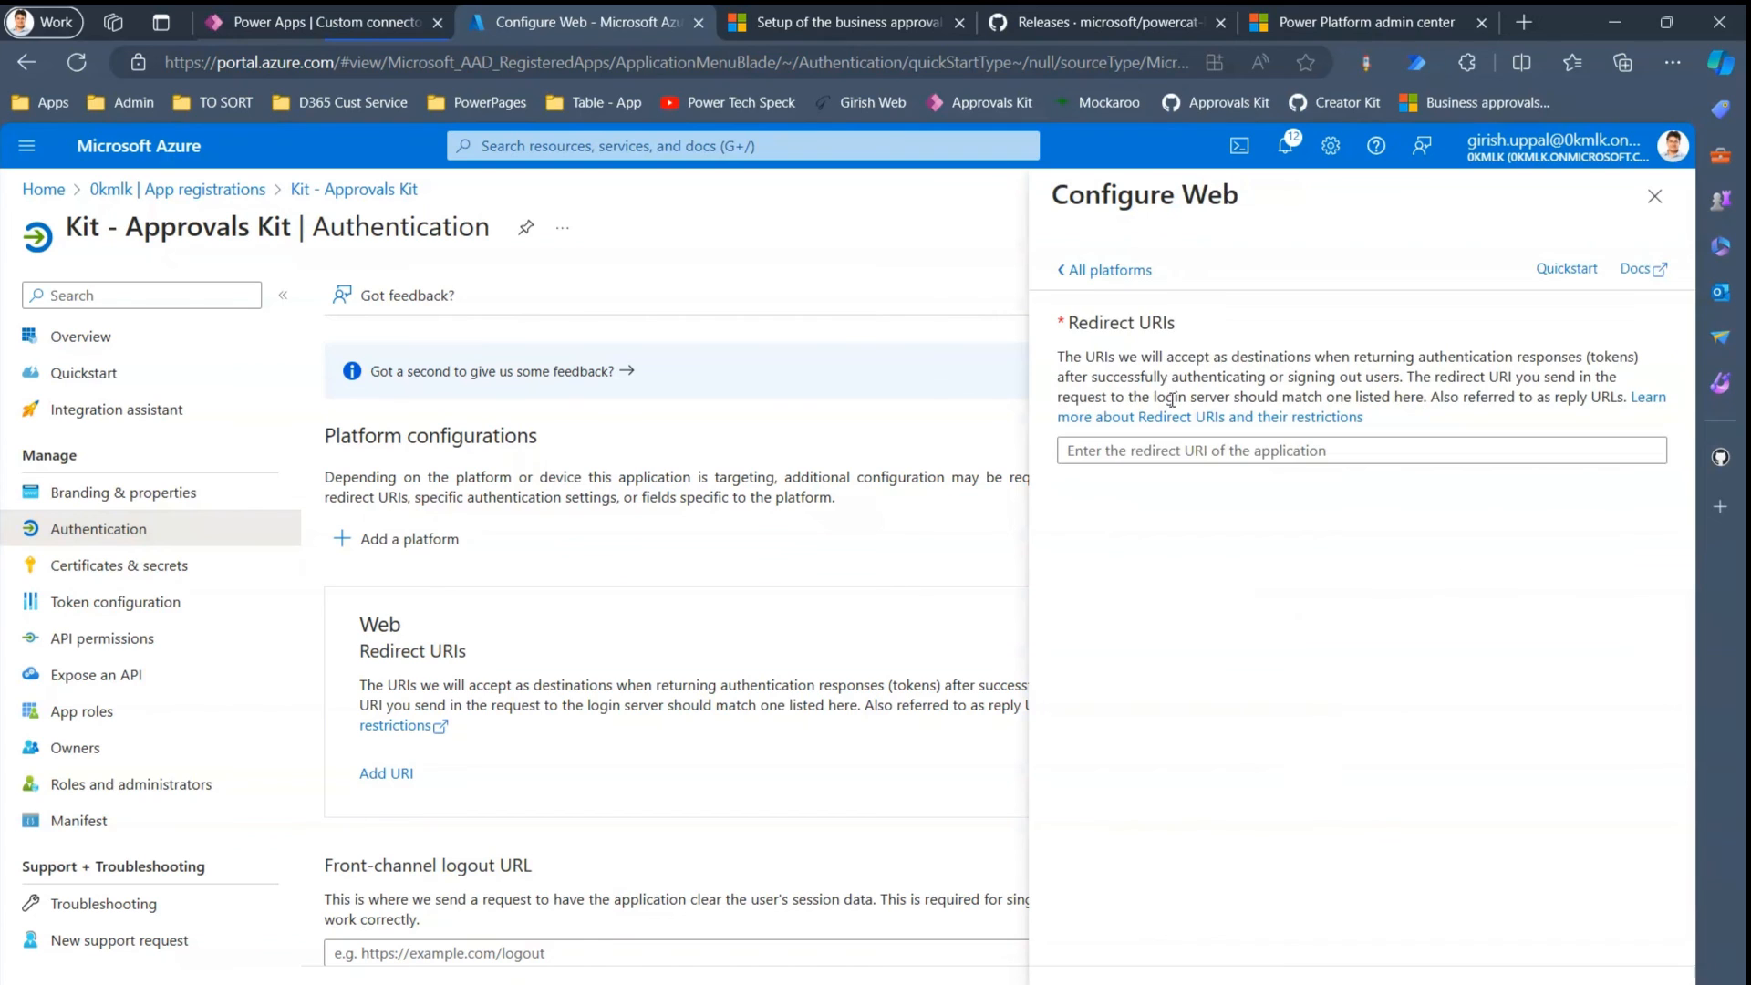
{"action": "left_click", "coordinate": [1178, 449]}
{"action": "key", "text": "ctrl+v"}
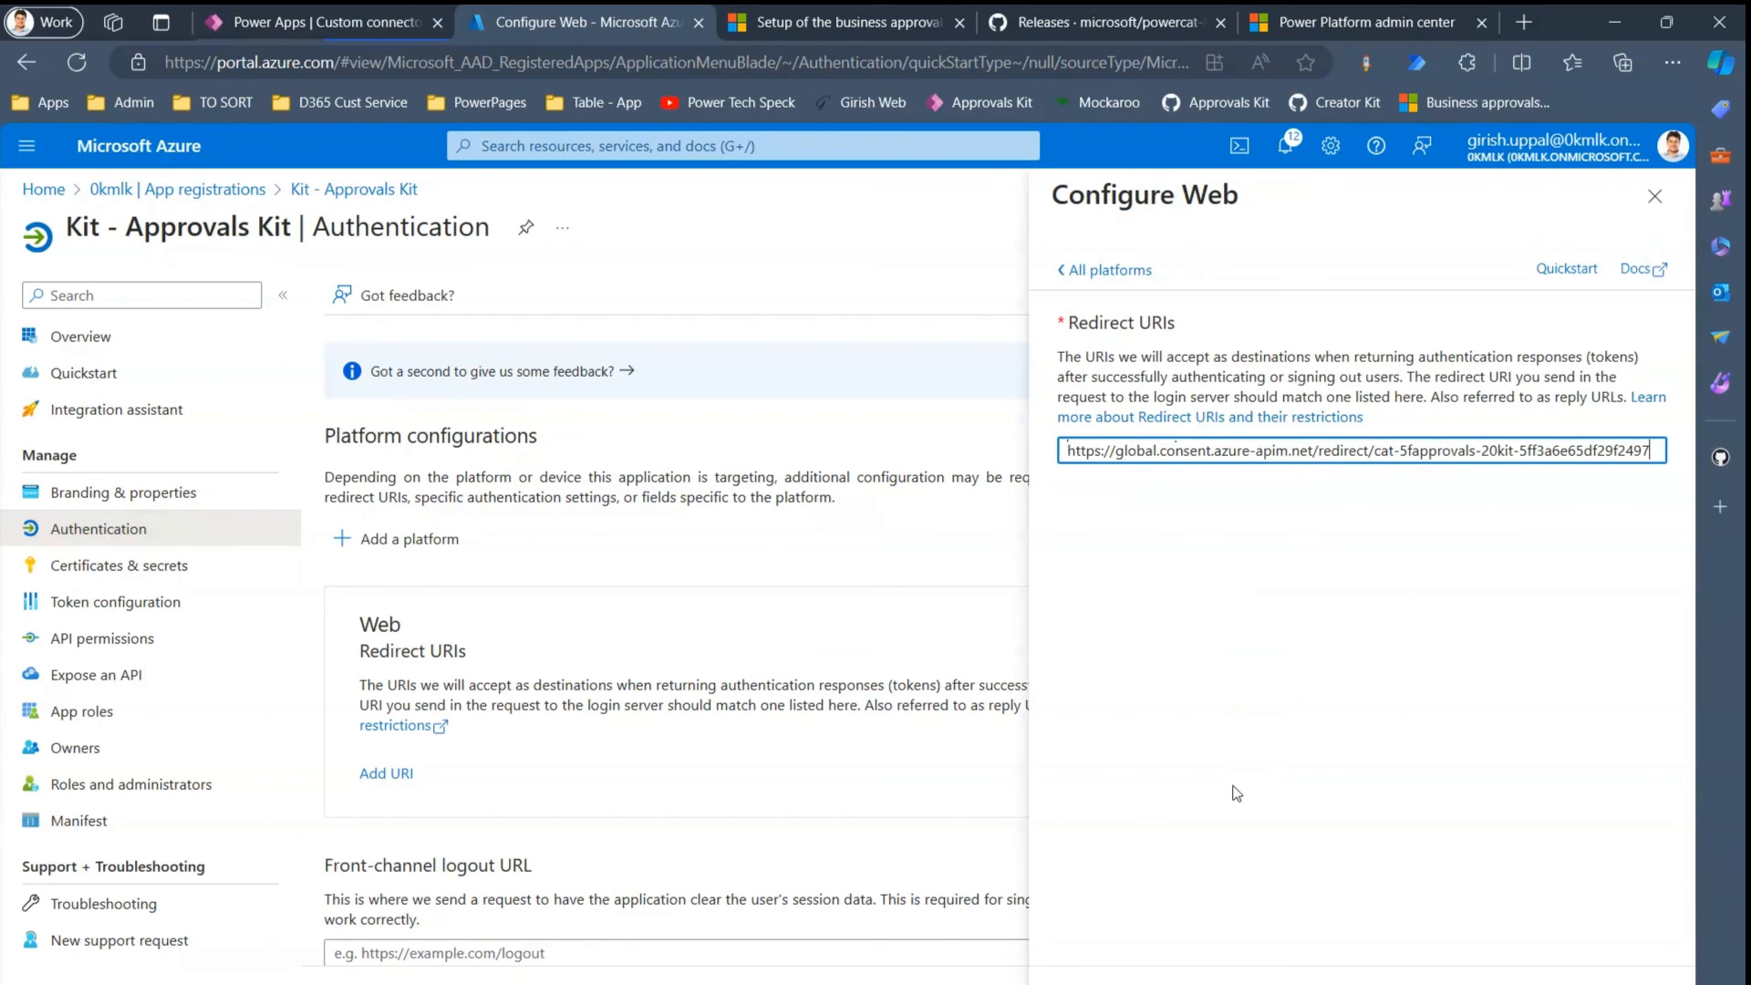
{"action": "left_click", "coordinate": [1113, 983]}
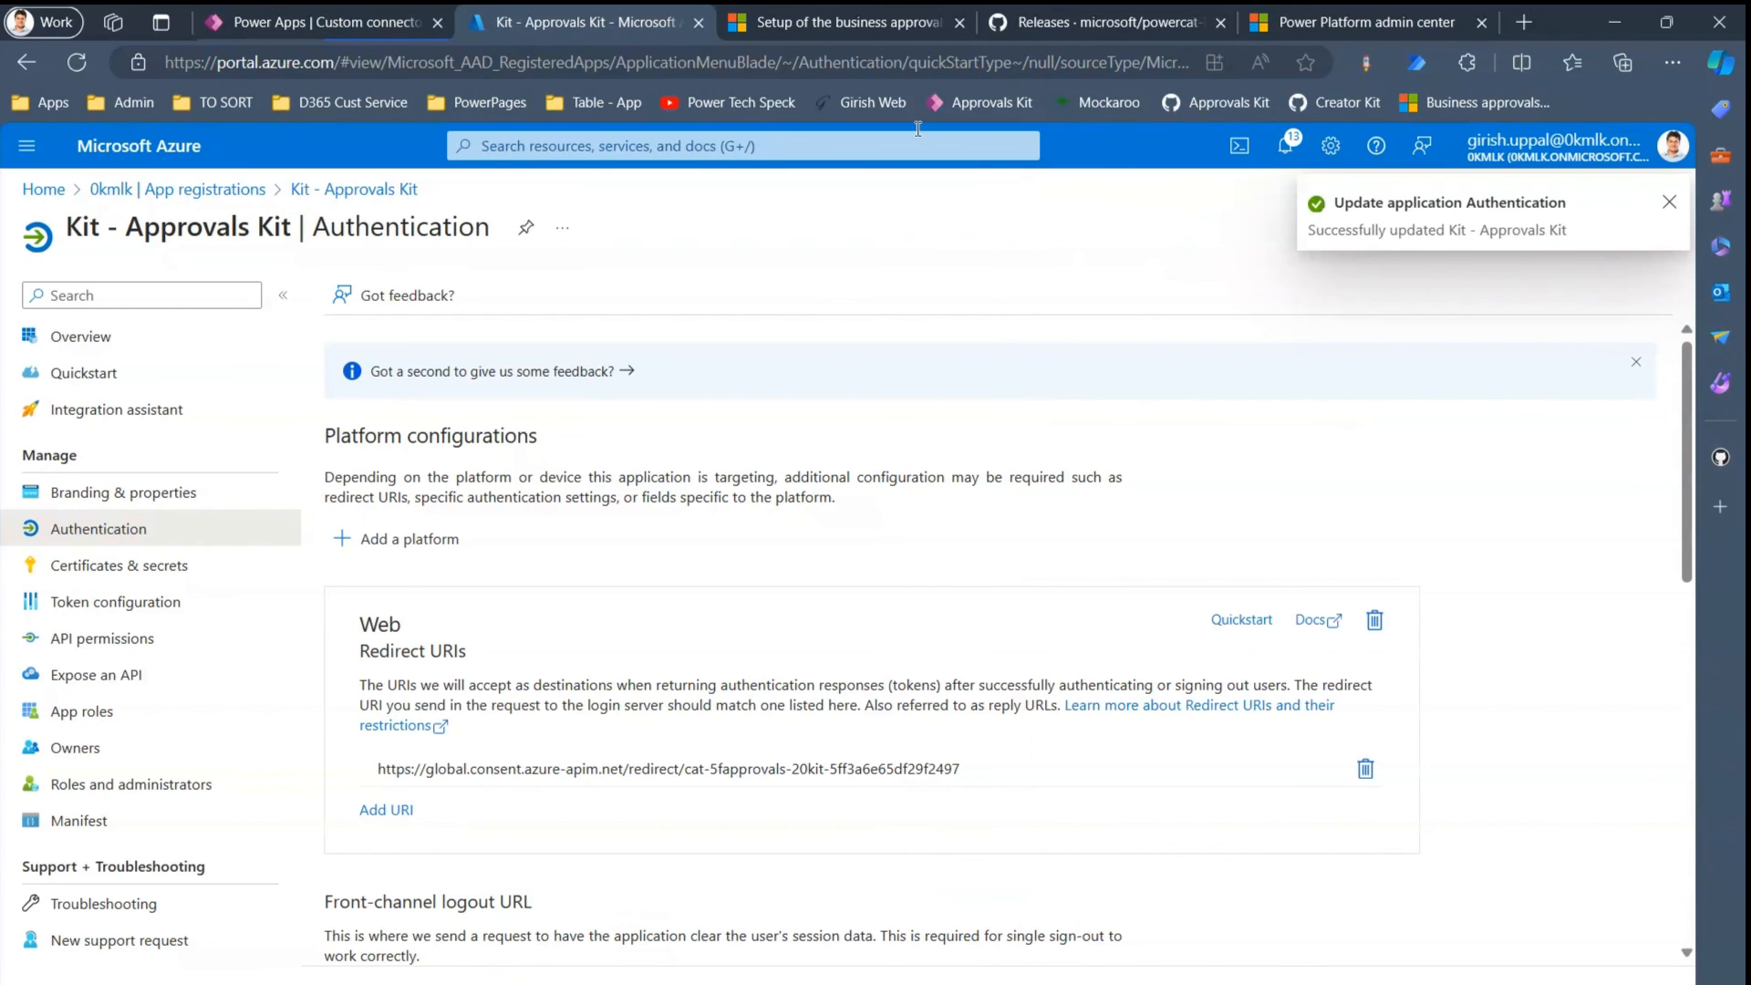
{"action": "left_click", "coordinate": [359, 22]}
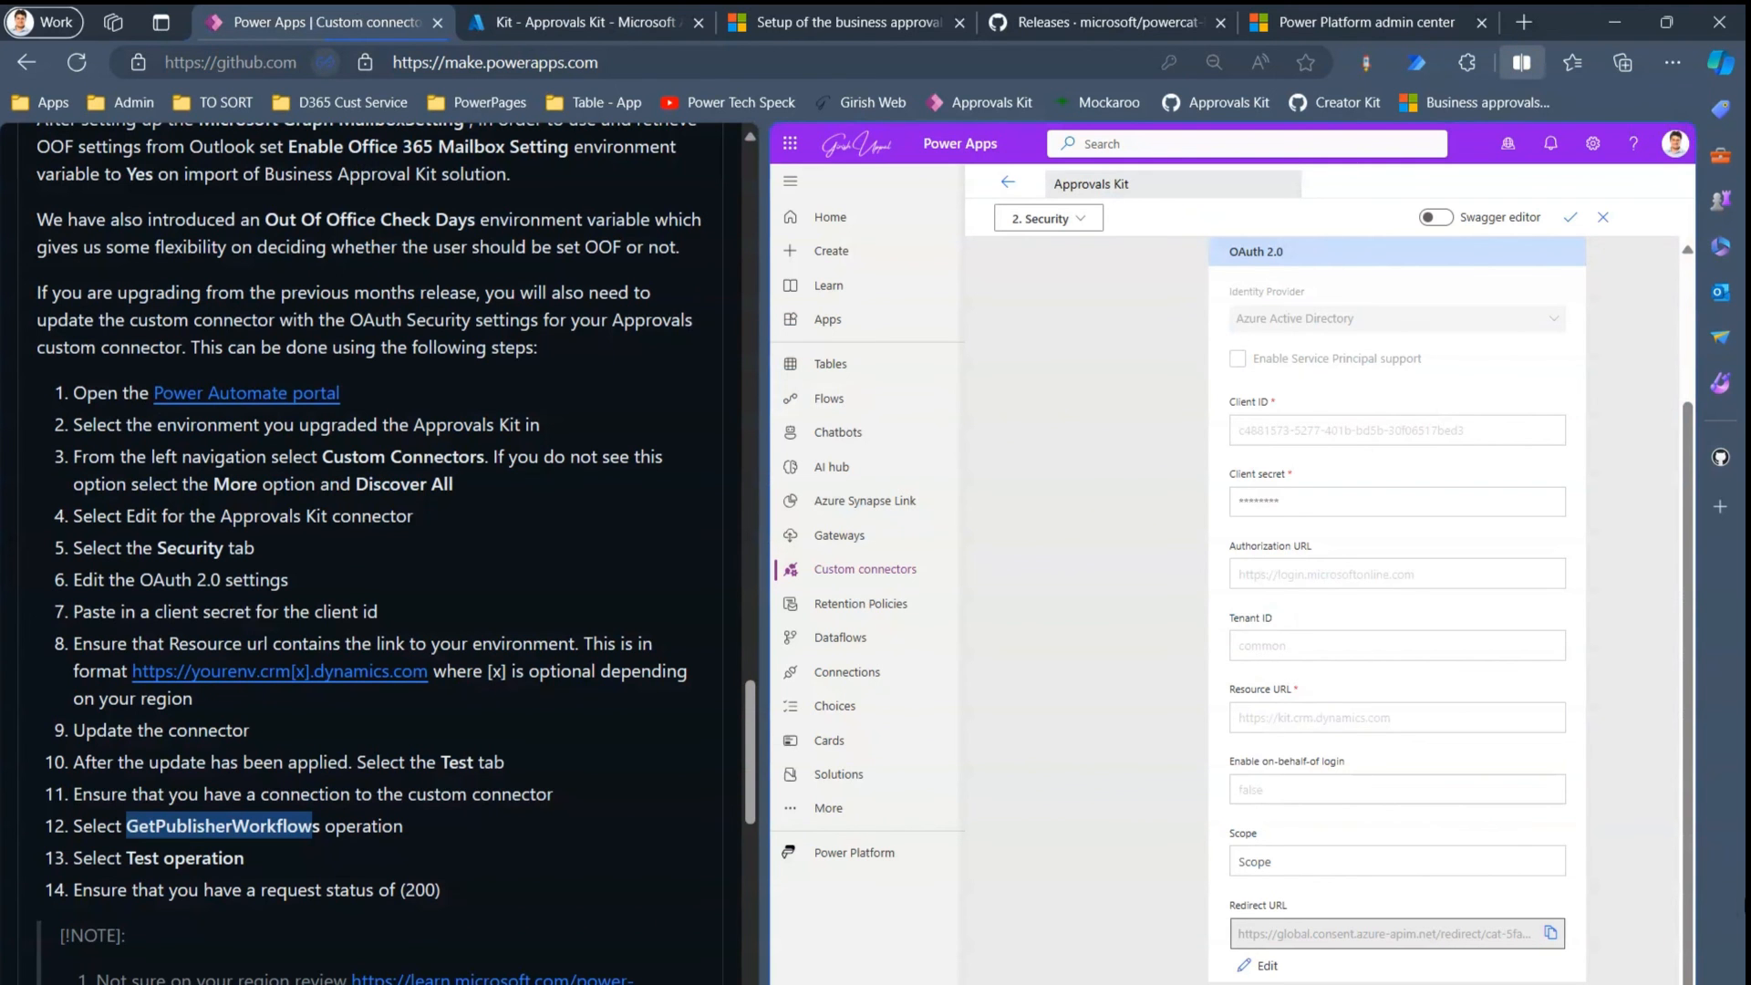
- Create a new Approvals Kit connection from the GetPublishedWorkflows test, signing in with the current account
{"action": "left_click", "coordinate": [1087, 222]}
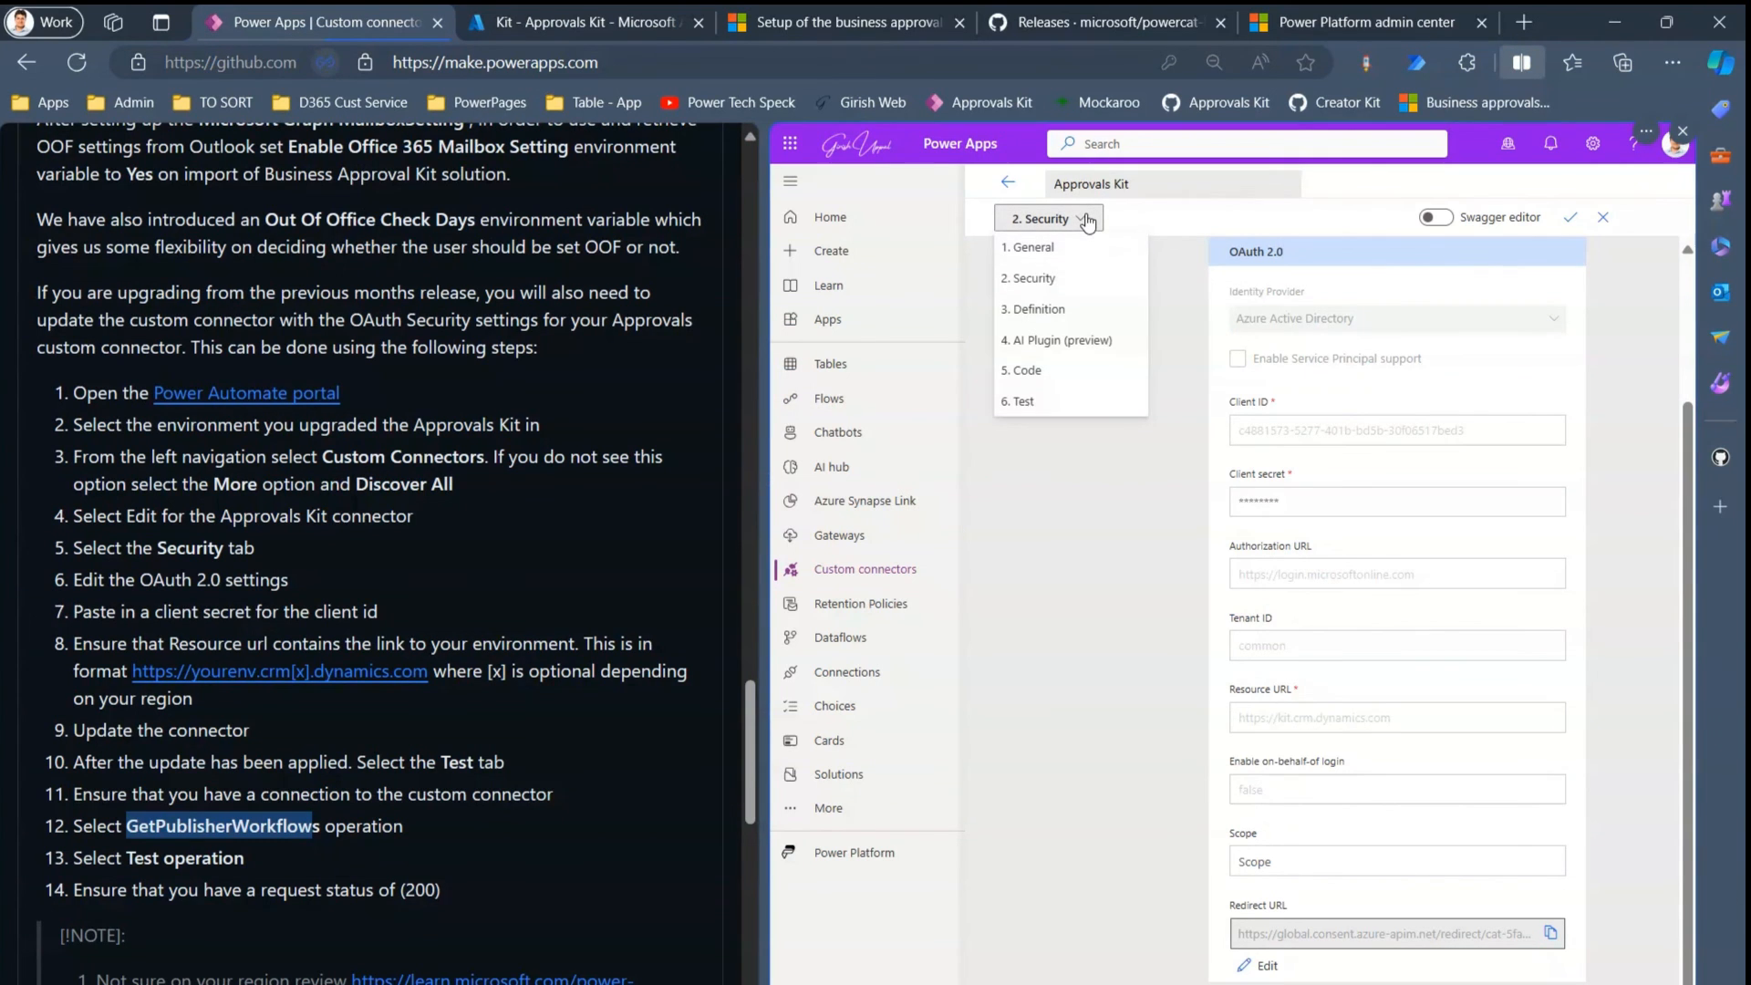
{"action": "left_click", "coordinate": [1053, 402]}
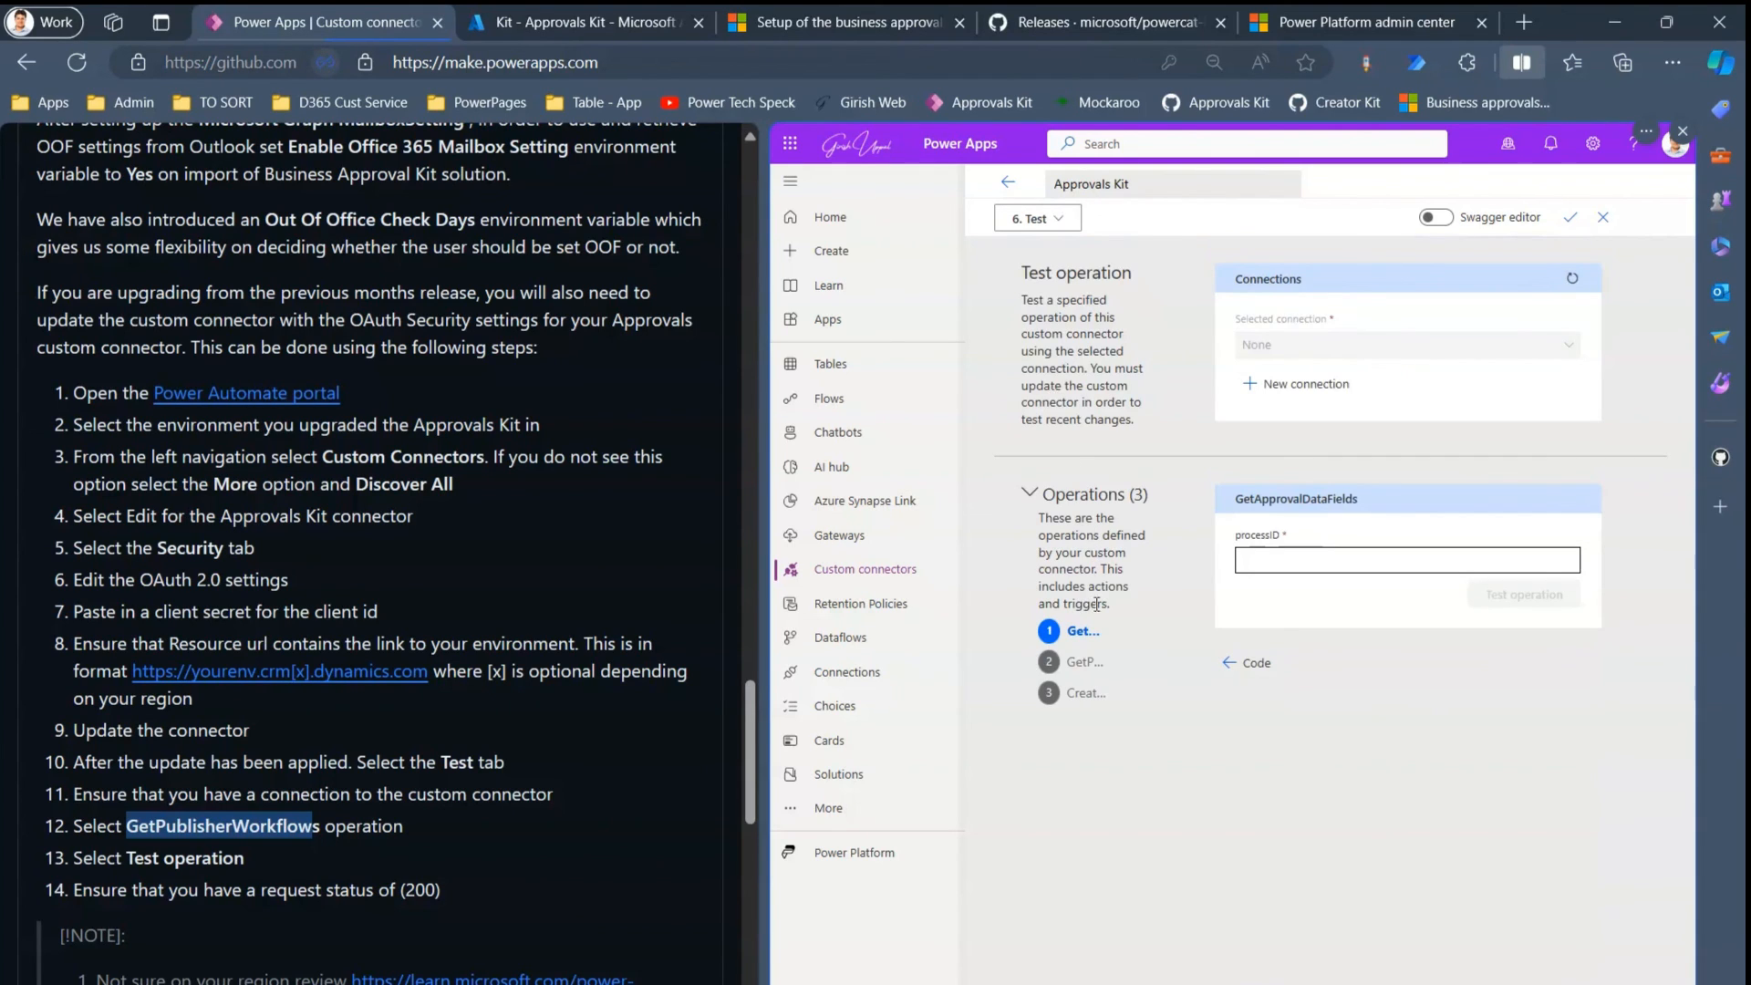
{"action": "left_click", "coordinate": [1086, 665]}
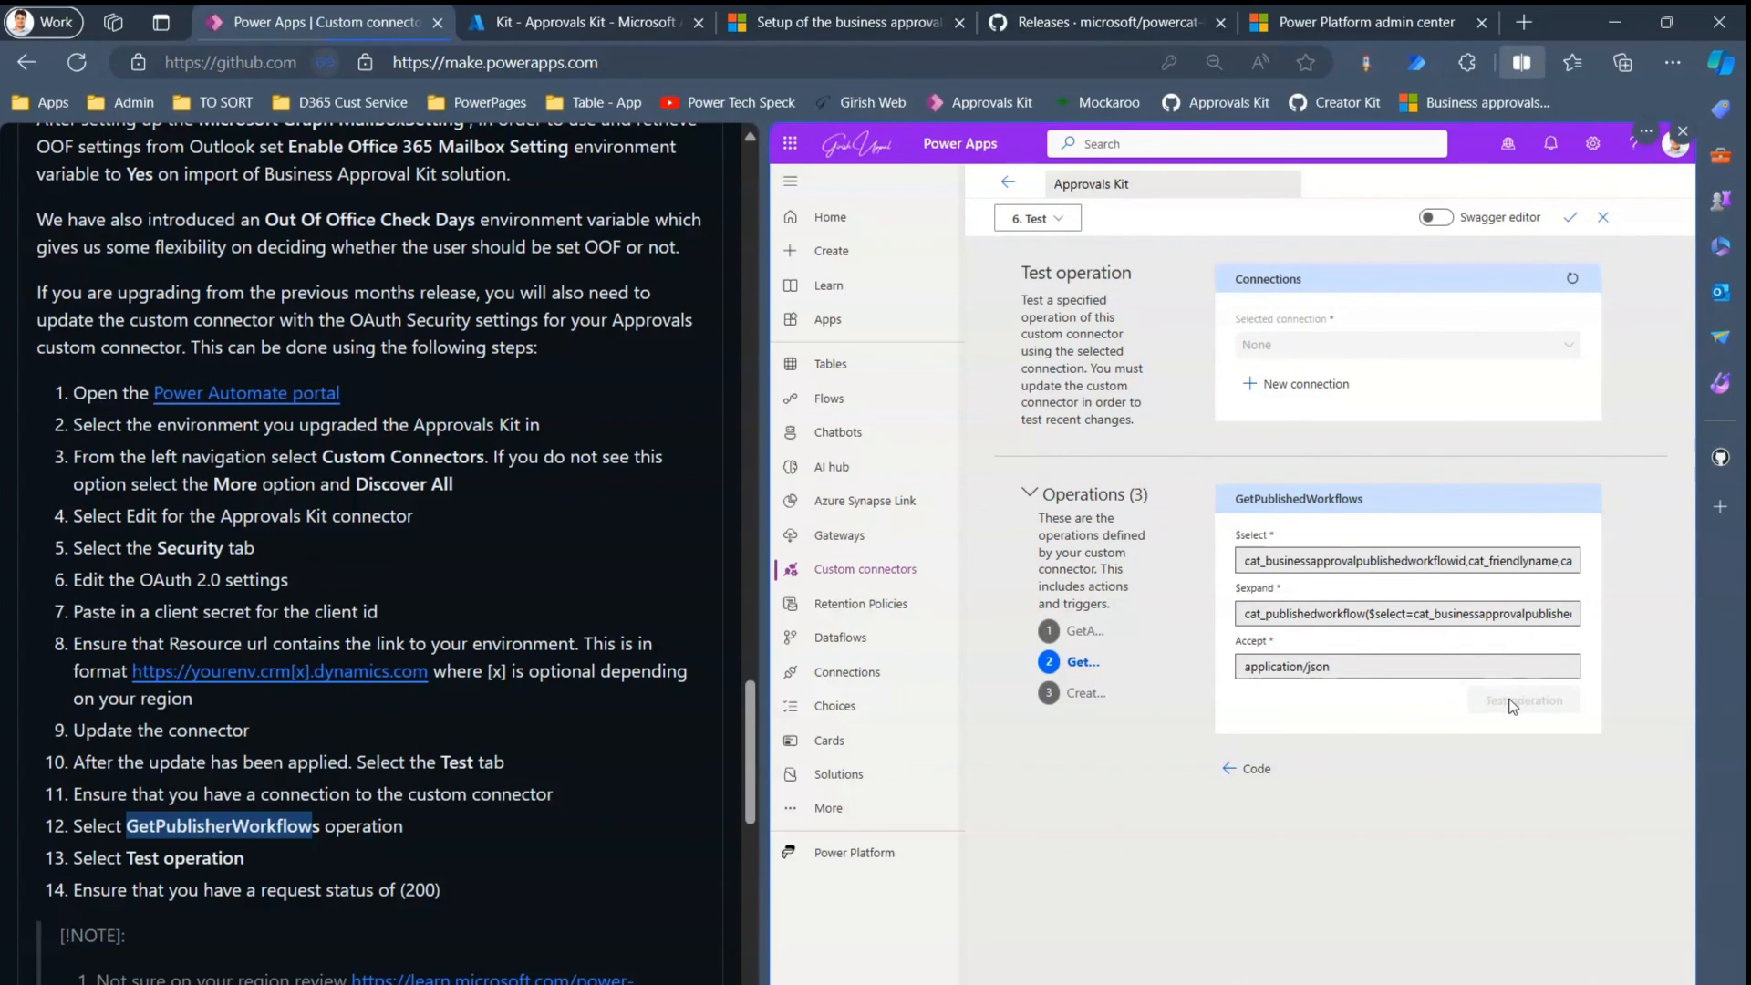
{"action": "left_click", "coordinate": [1306, 384]}
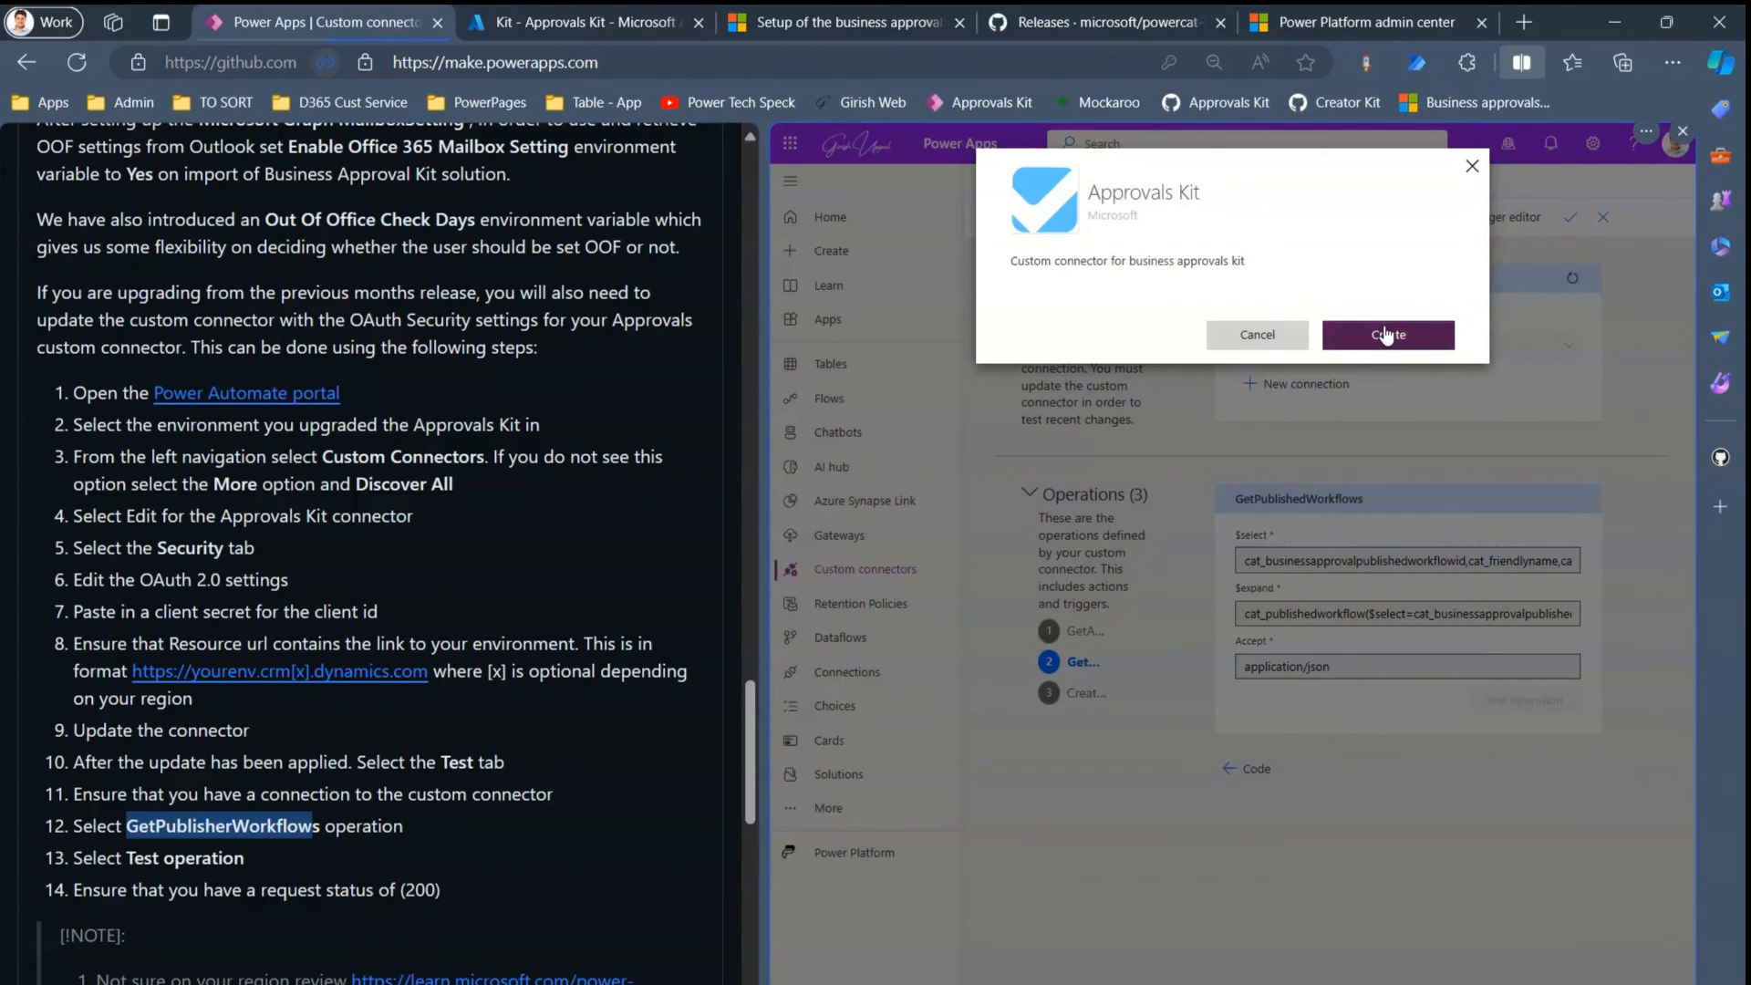
{"action": "left_click", "coordinate": [1387, 337]}
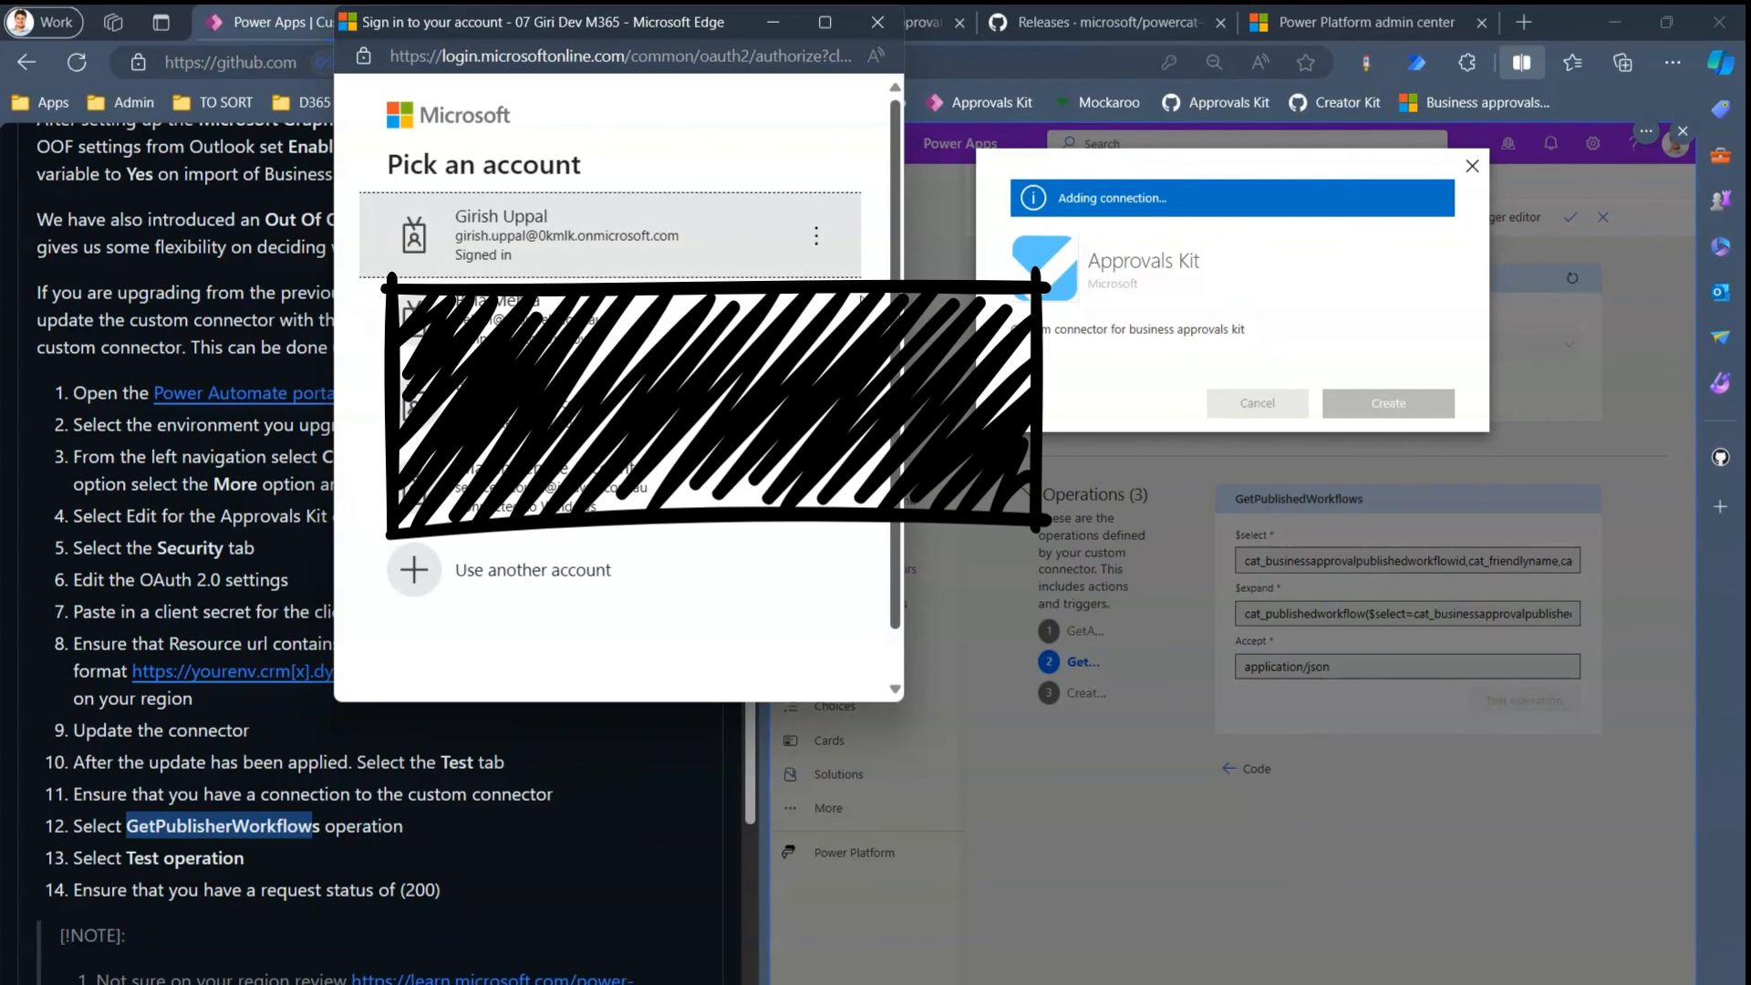
{"action": "left_click", "coordinate": [621, 258]}
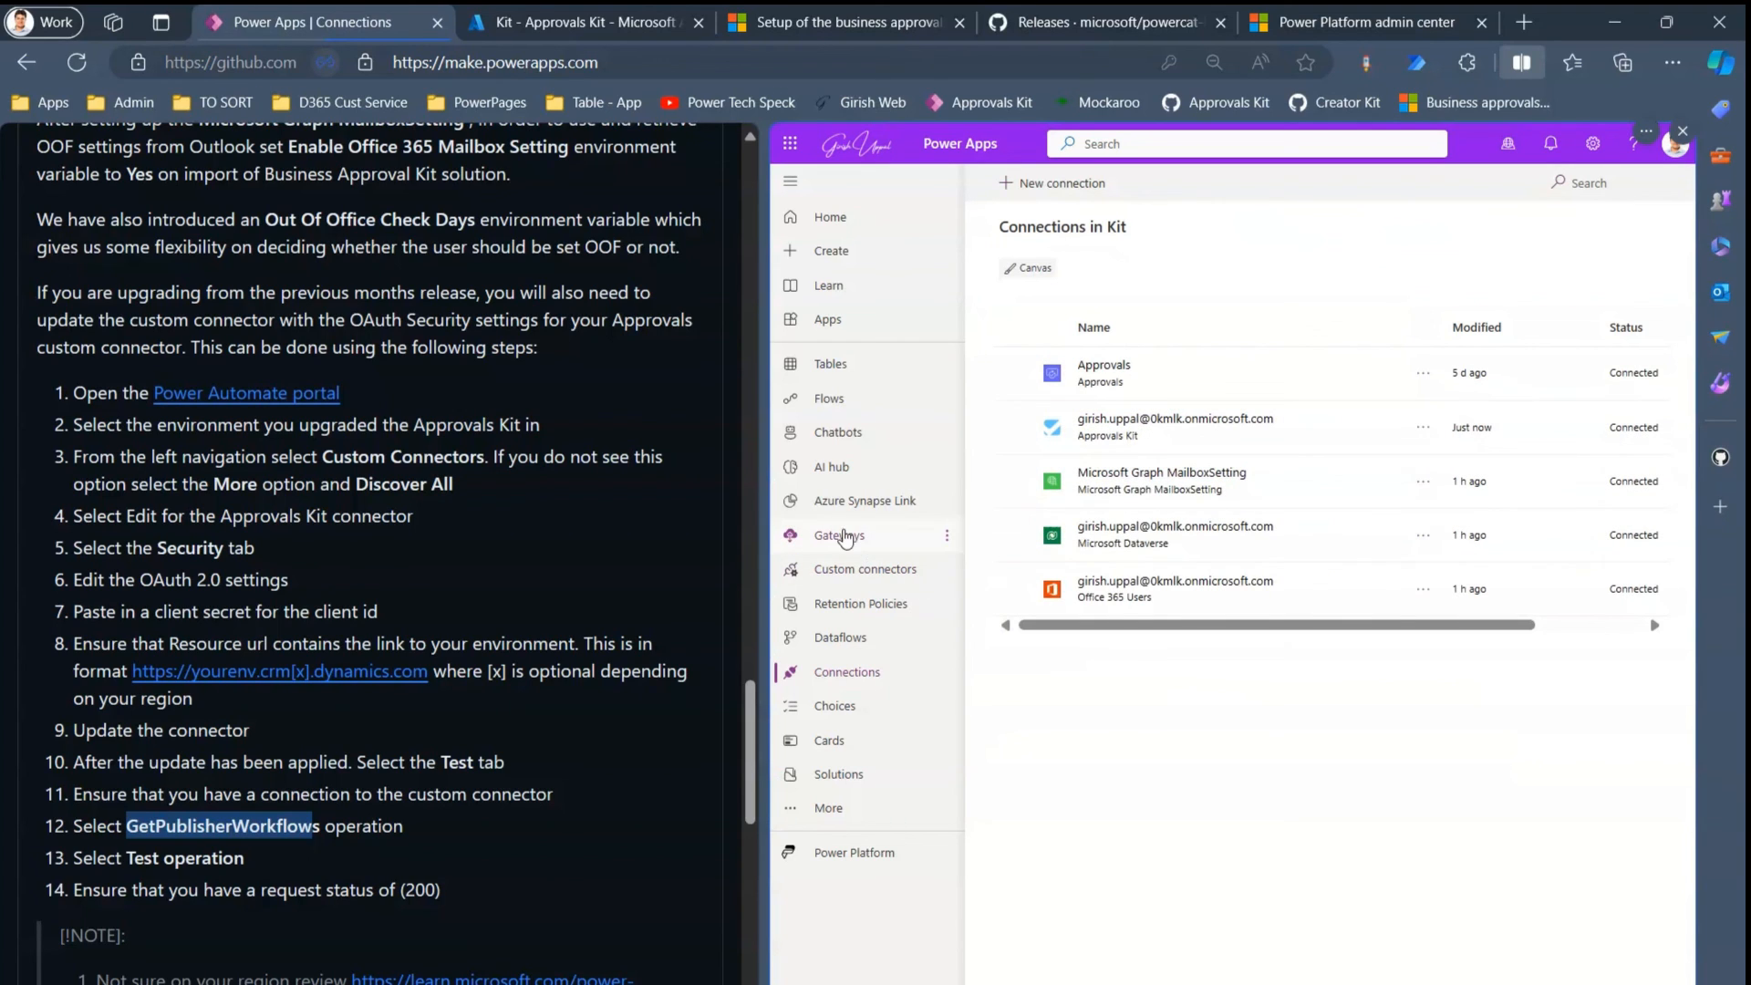
- Reopen the Approvals Kit connector's Test step with the GetPublishedWorkflows operation selected
{"action": "left_click", "coordinate": [874, 575]}
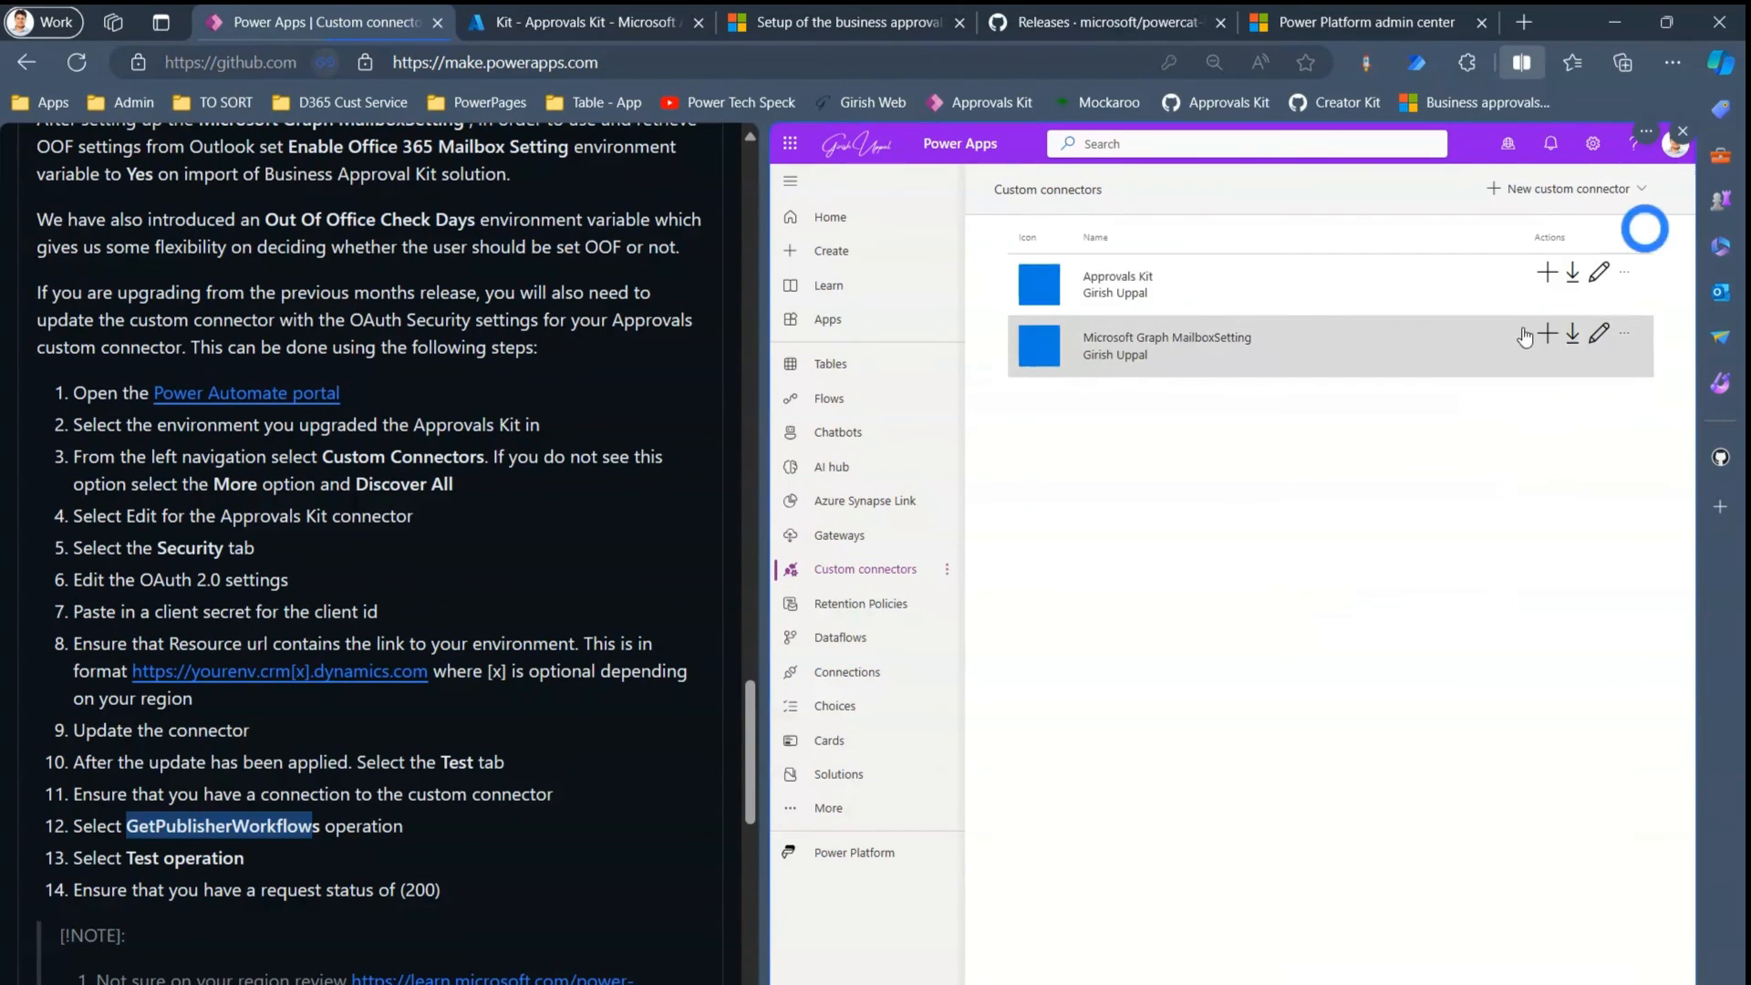
{"action": "left_click", "coordinate": [1600, 274]}
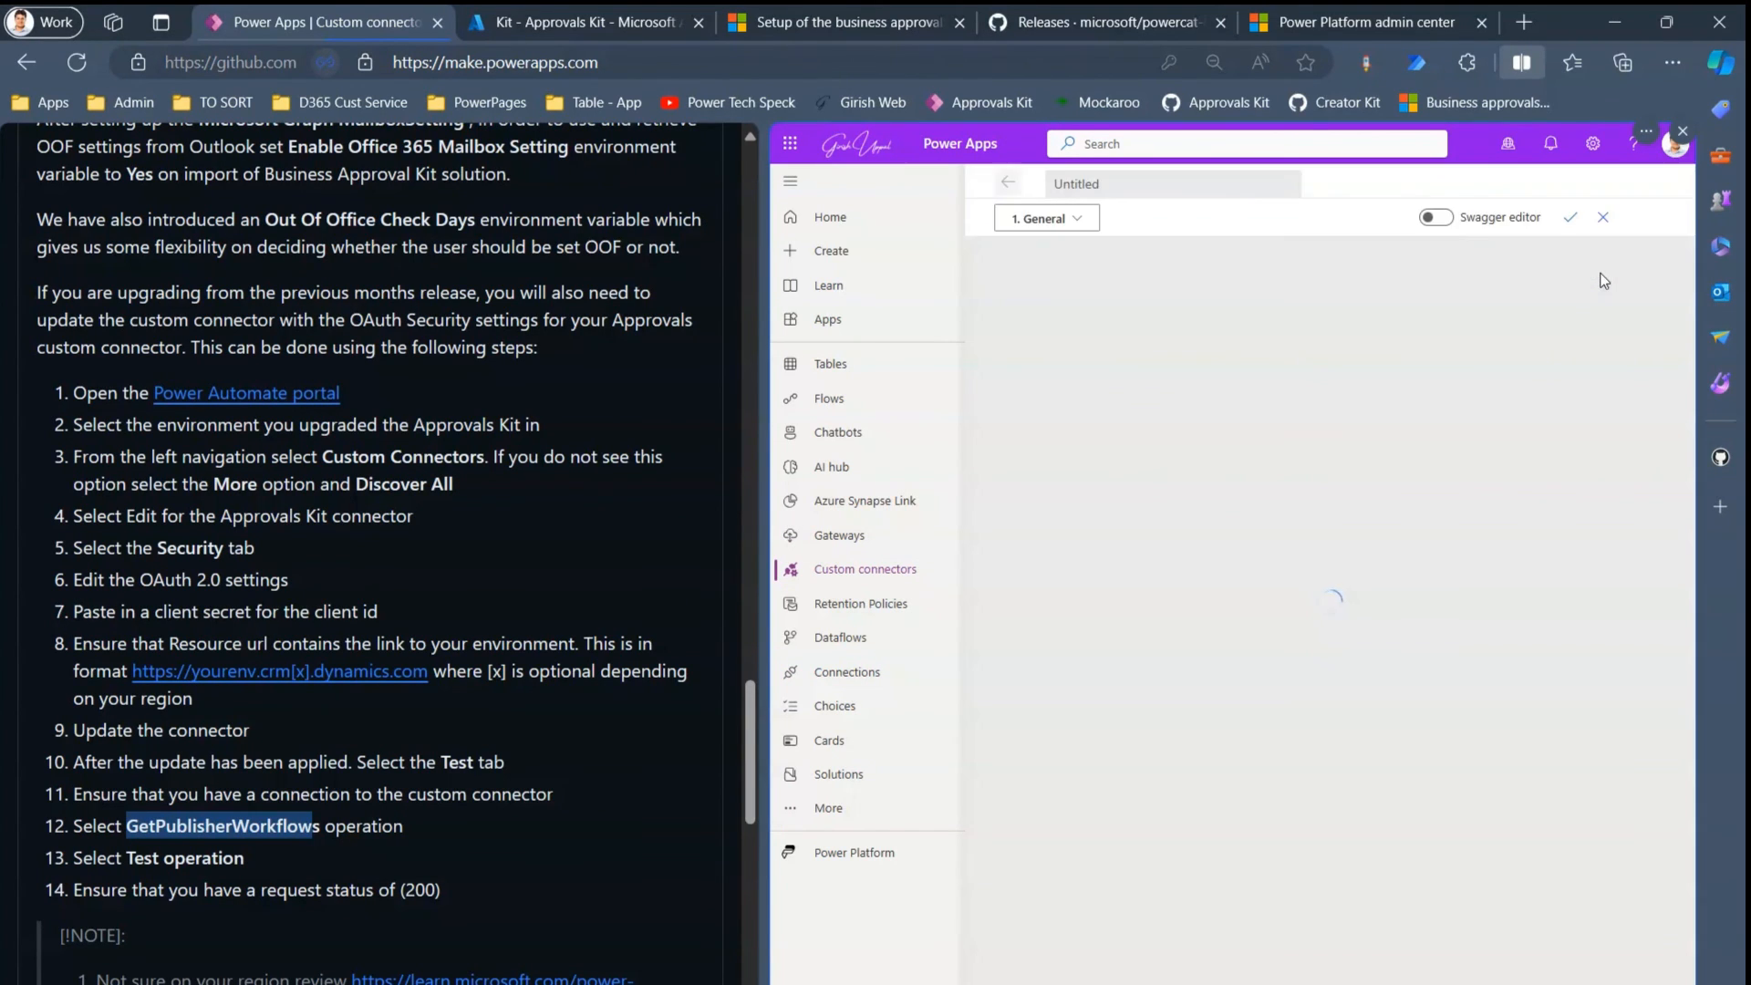
{"action": "left_click", "coordinate": [1080, 220]}
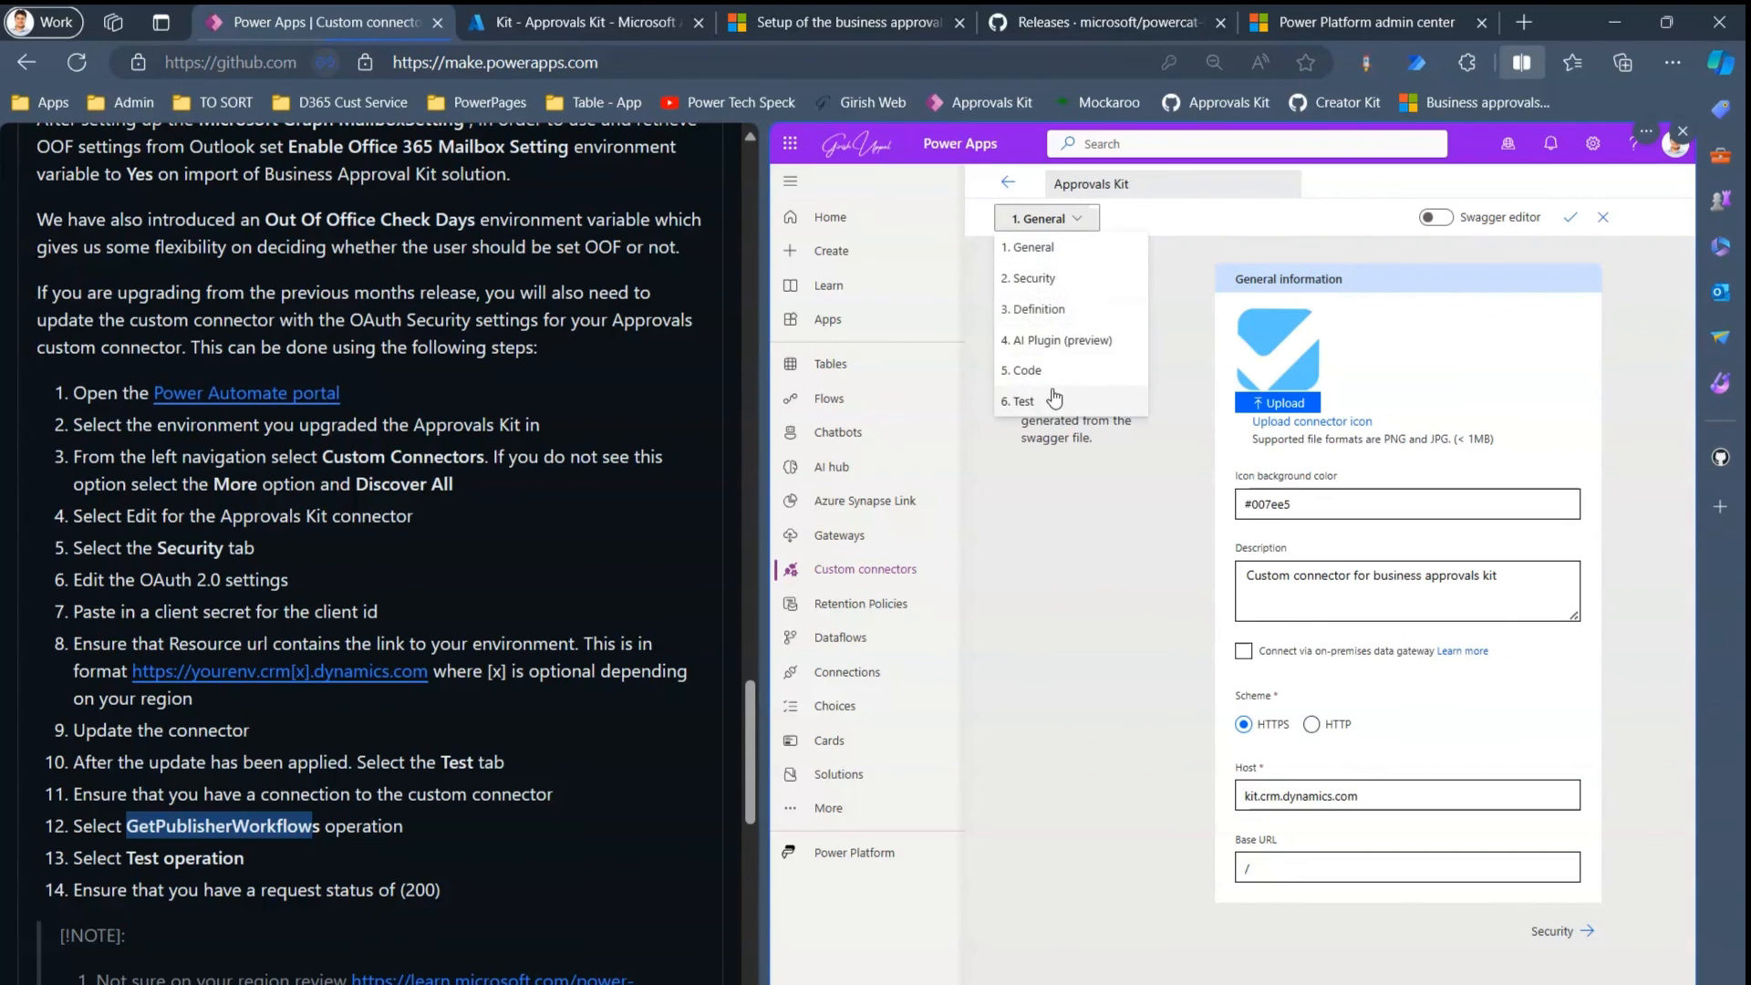
{"action": "left_click", "coordinate": [1049, 399]}
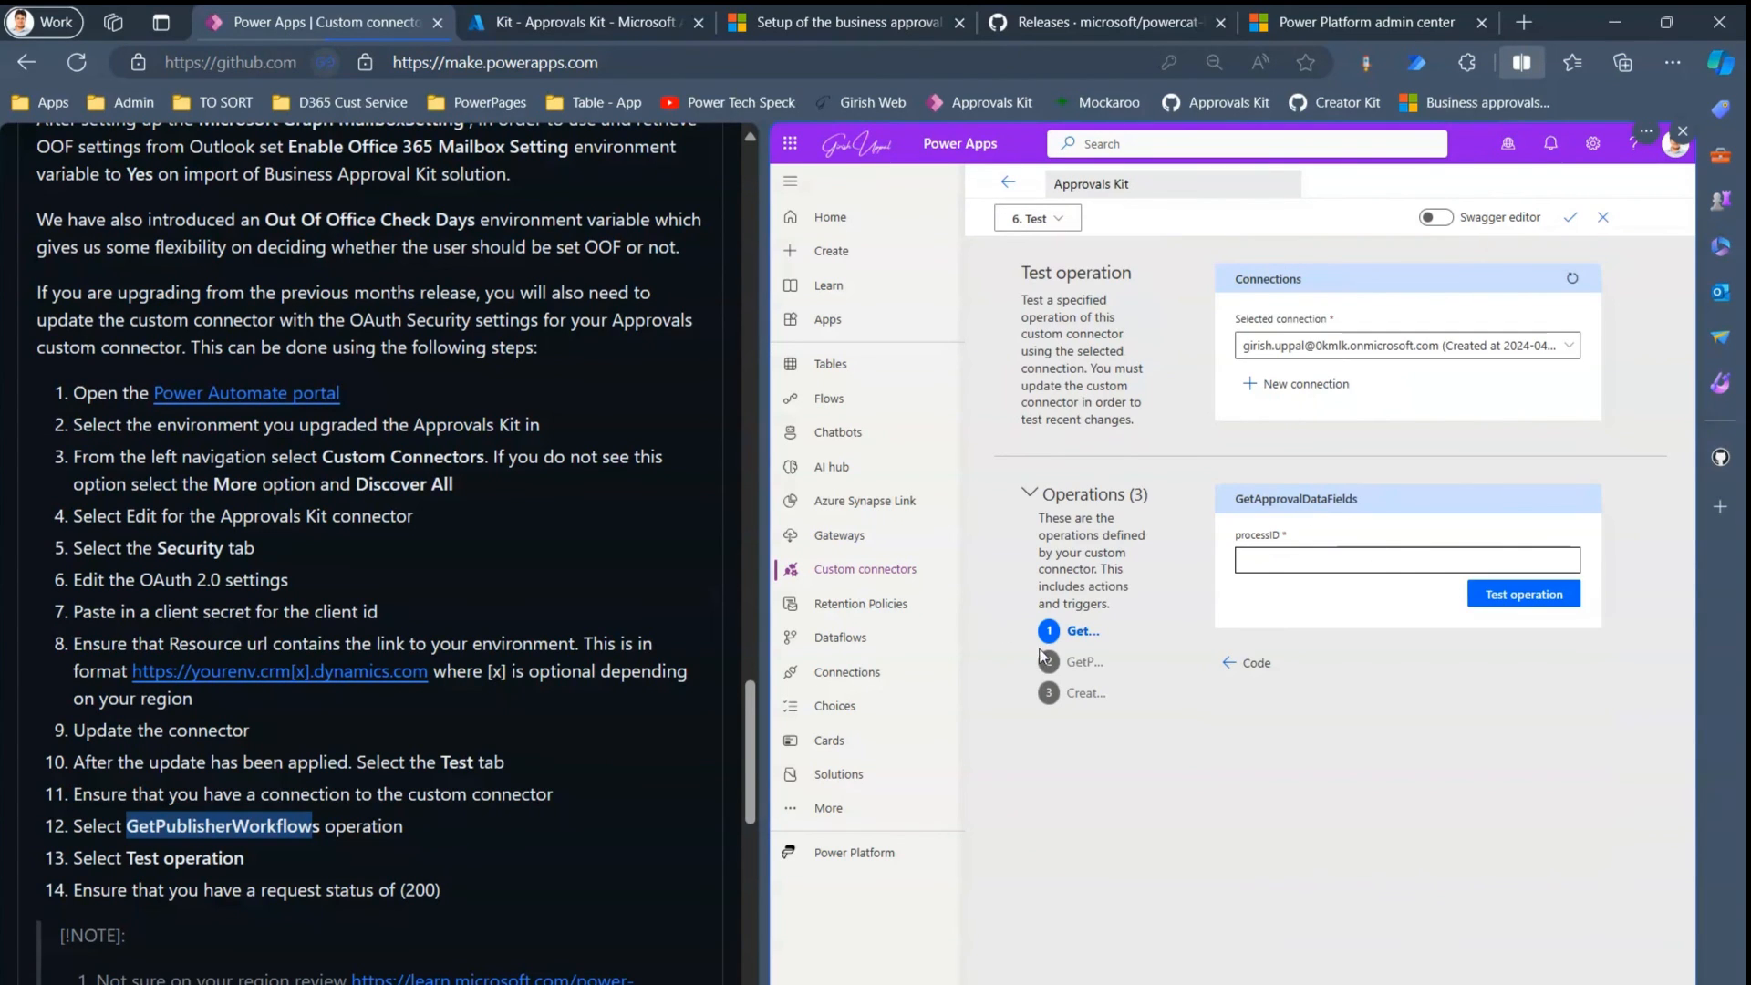
{"action": "left_click", "coordinate": [1081, 664]}
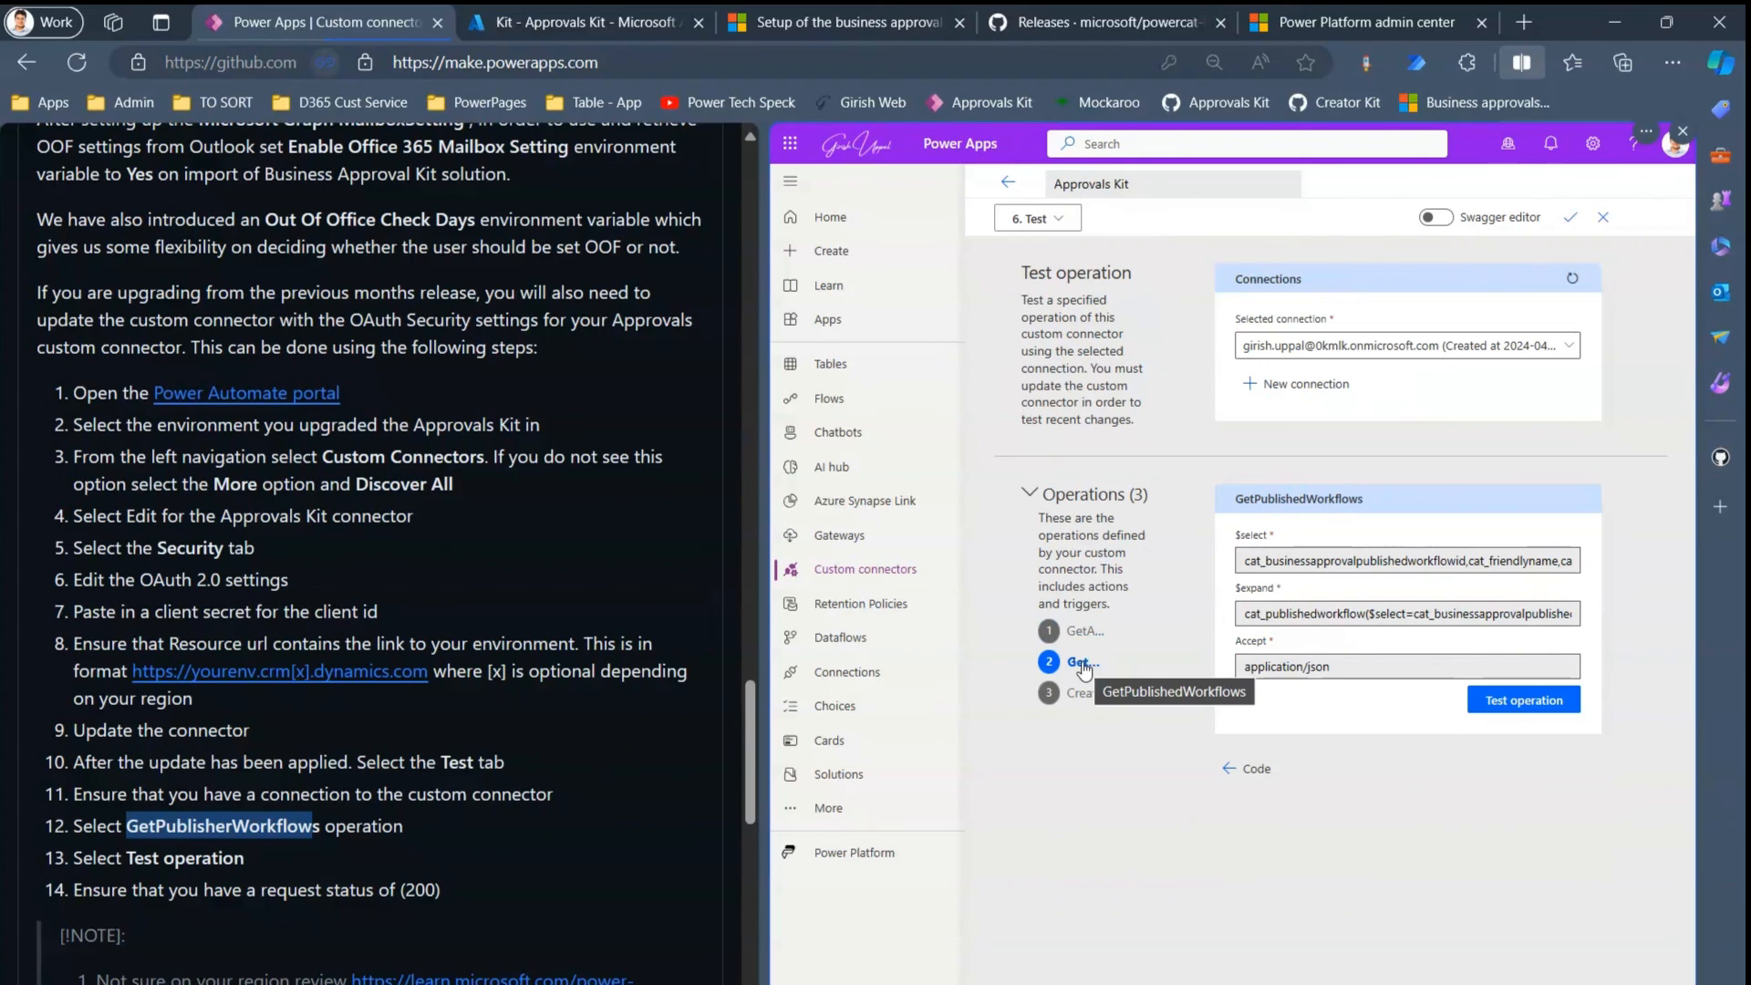
- Run the GetPublishedWorkflows test and confirm it returns status 200
{"action": "left_click", "coordinate": [1497, 704]}
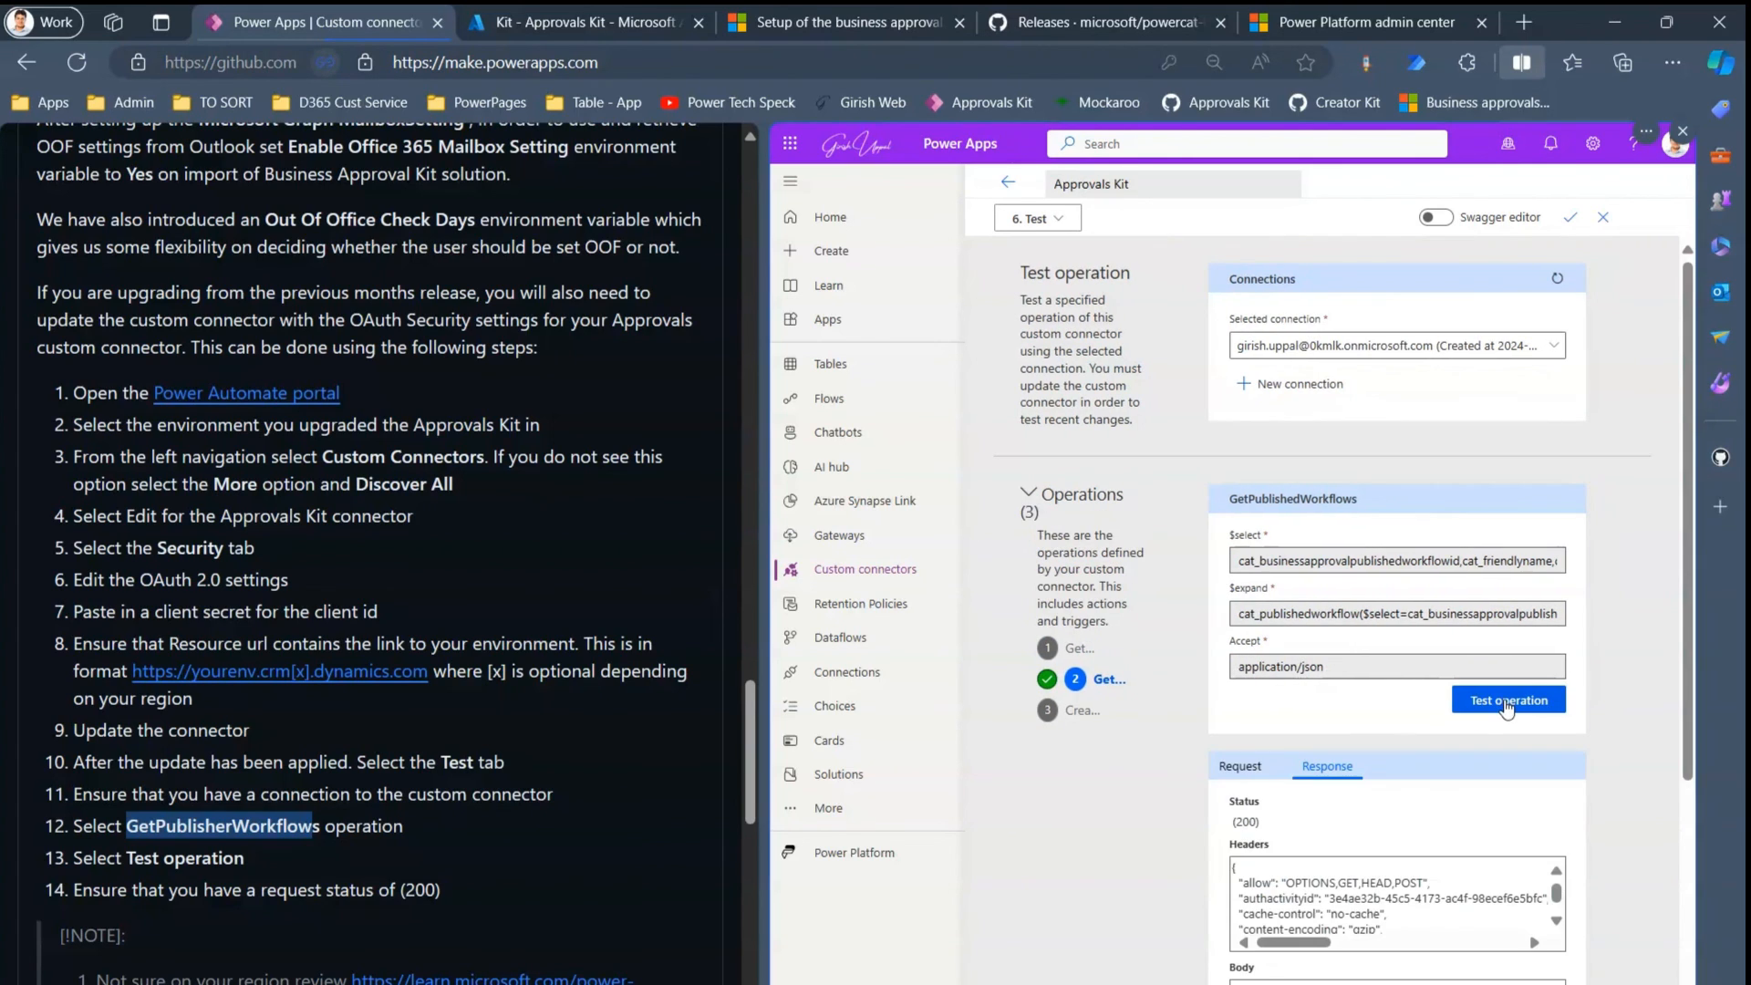
{"action": "double_click", "coordinate": [1245, 821]}
{"action": "scroll", "coordinate": [1685, 767], "scroll_direction": "down", "scroll_amount": 4}
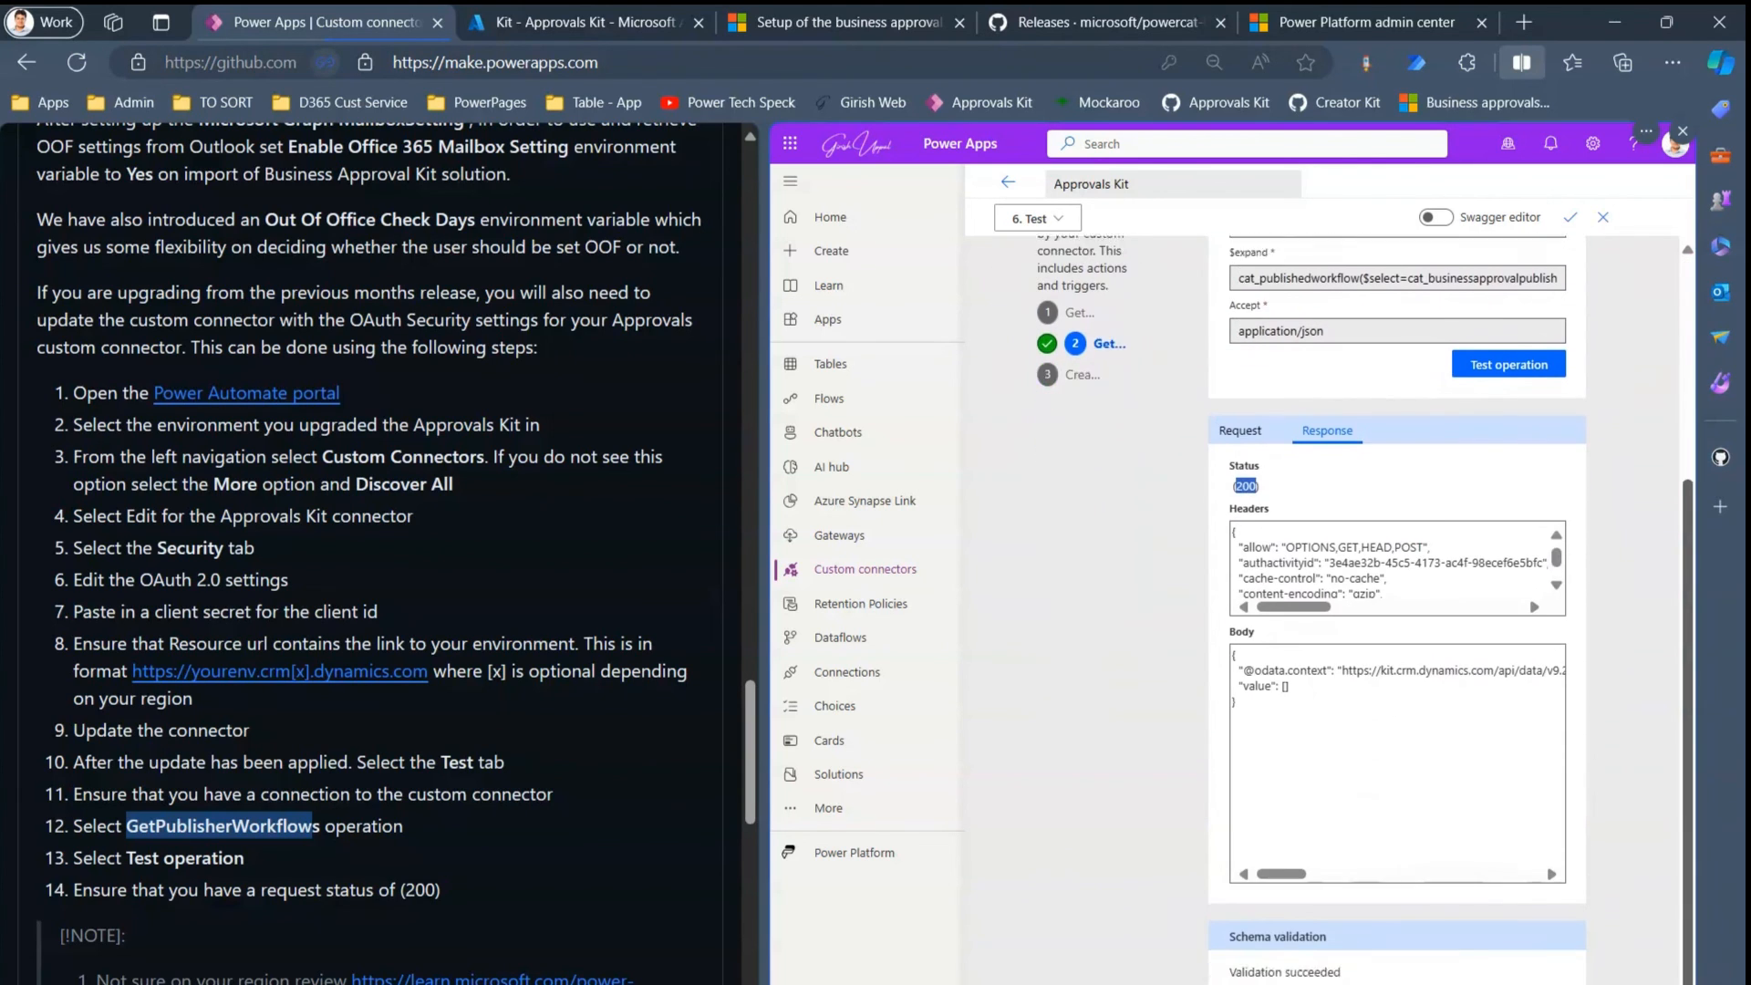
{"action": "scroll", "coordinate": [1691, 552], "scroll_direction": "up", "scroll_amount": 4}
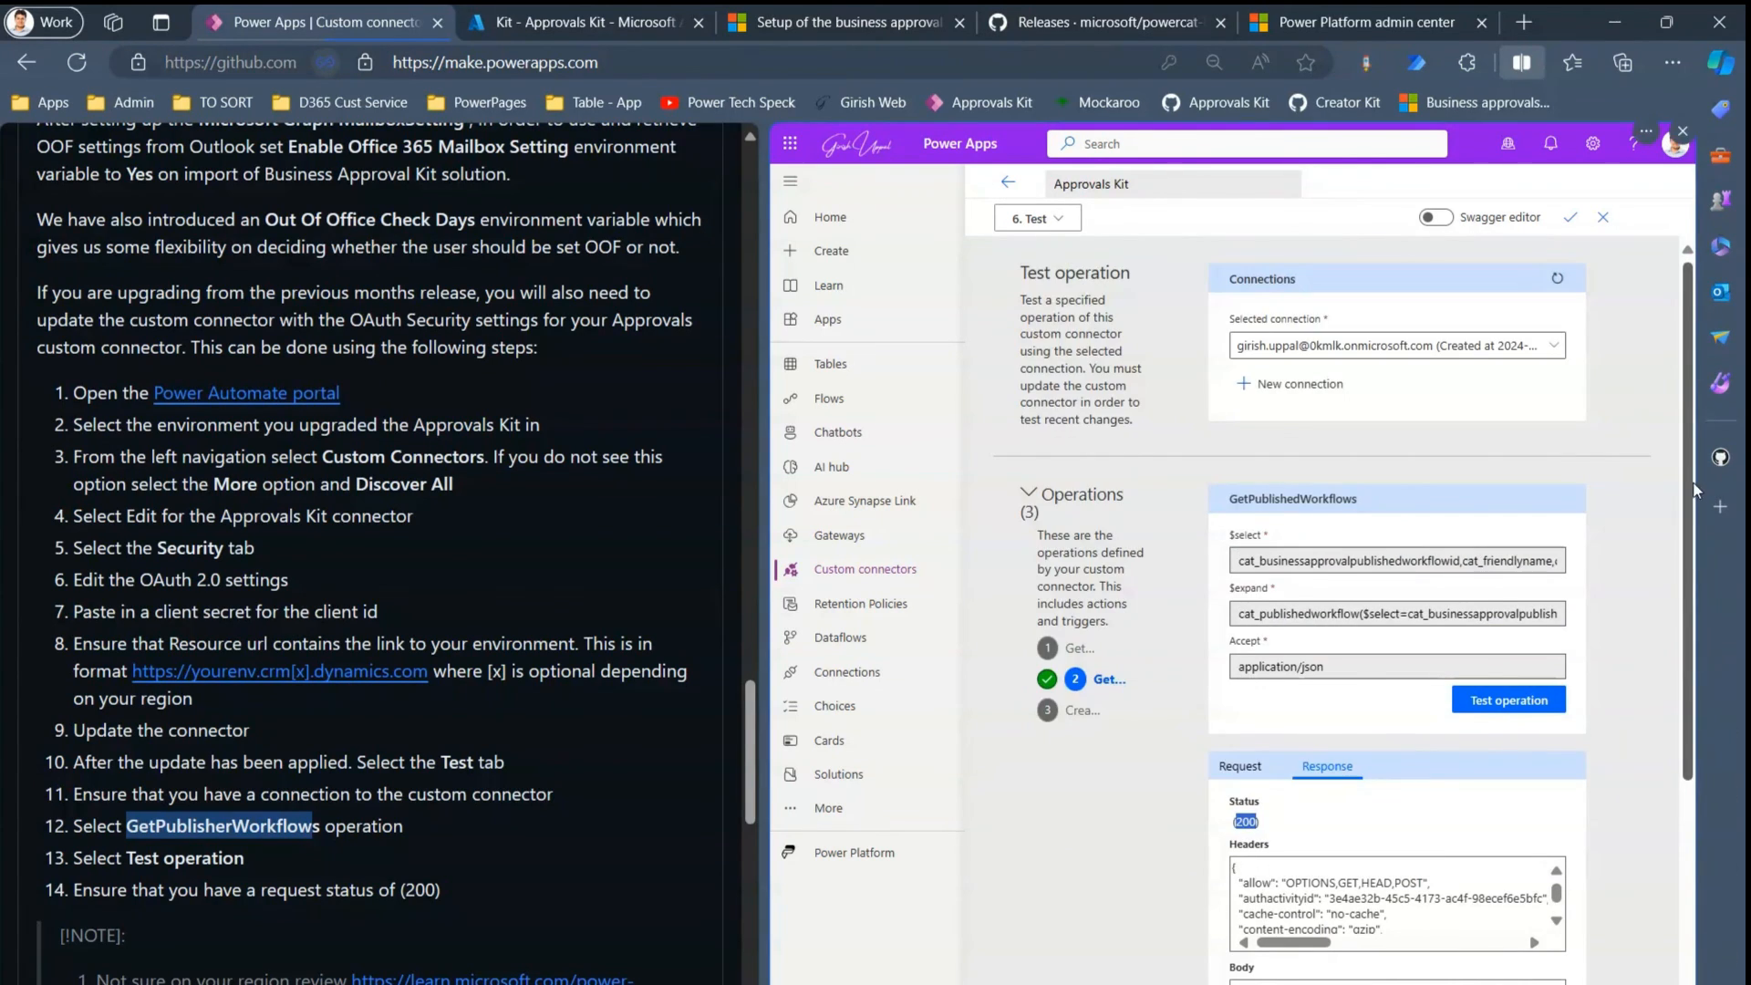